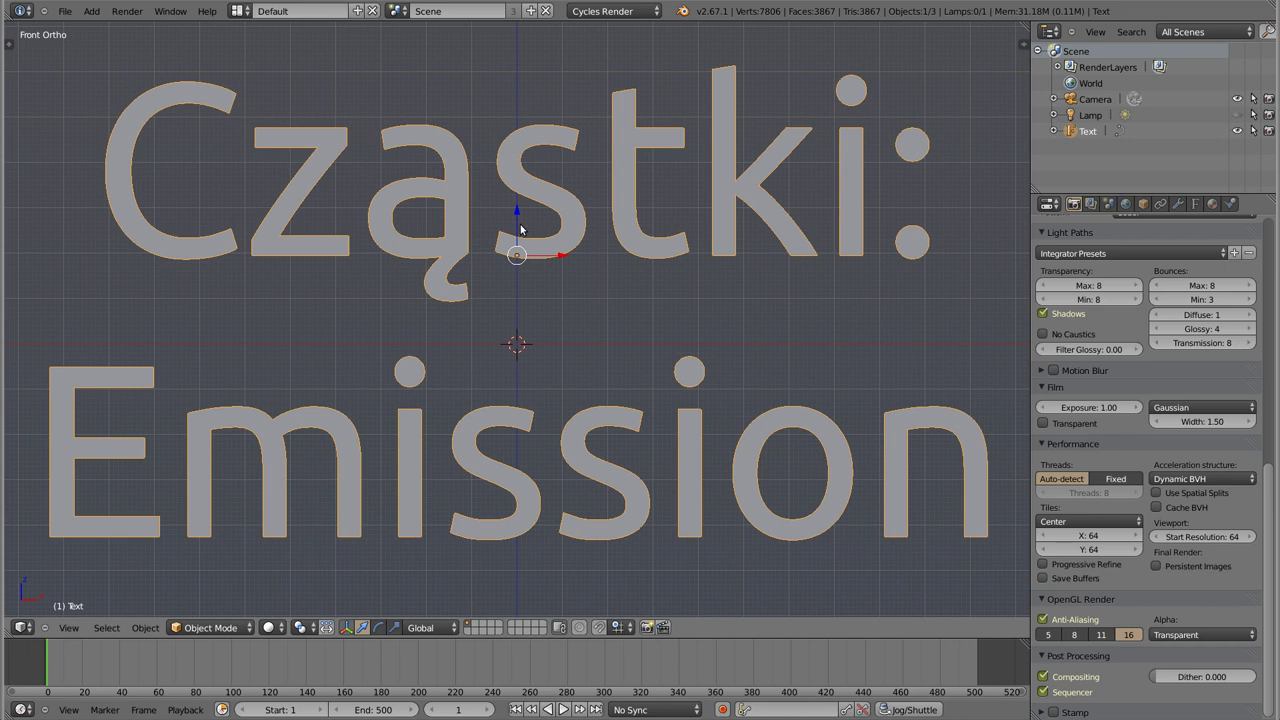
# Step: Delete the 'Cząstki: Emission' title text and switch the render engine from Cycles to Blender Render
pyautogui.press('x')
pyautogui.click(531, 278)
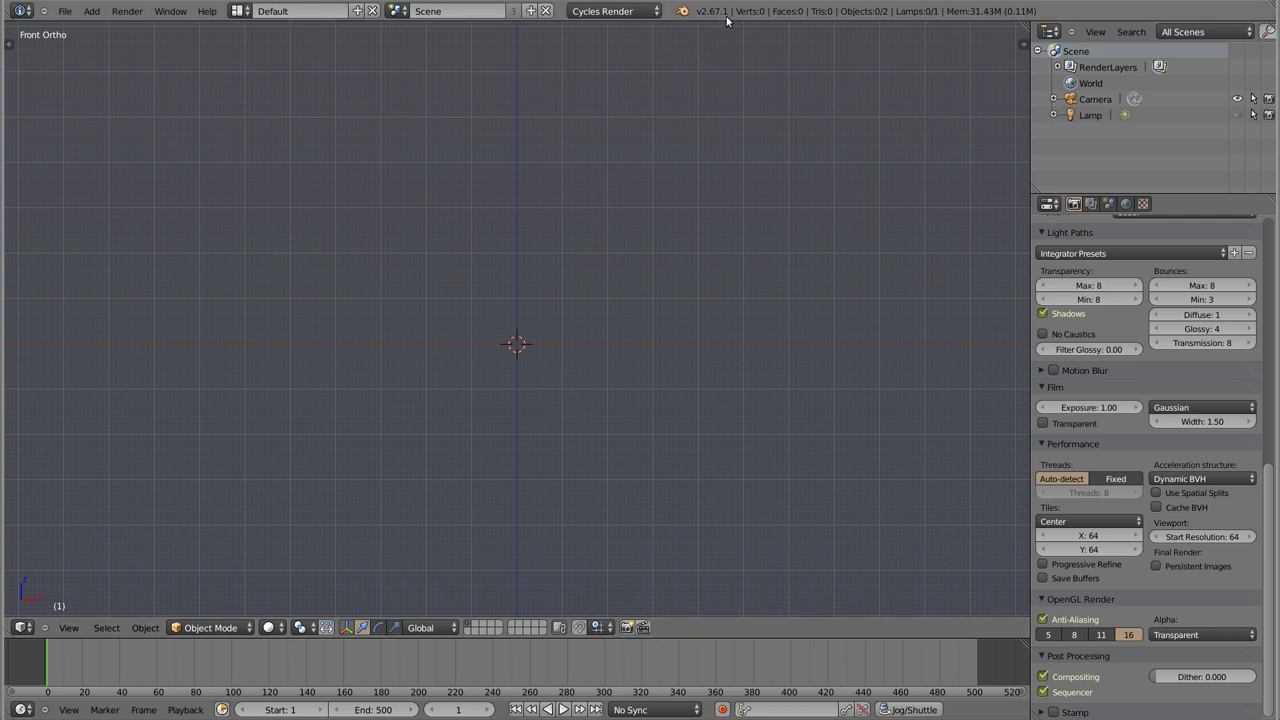
pyautogui.click(630, 11)
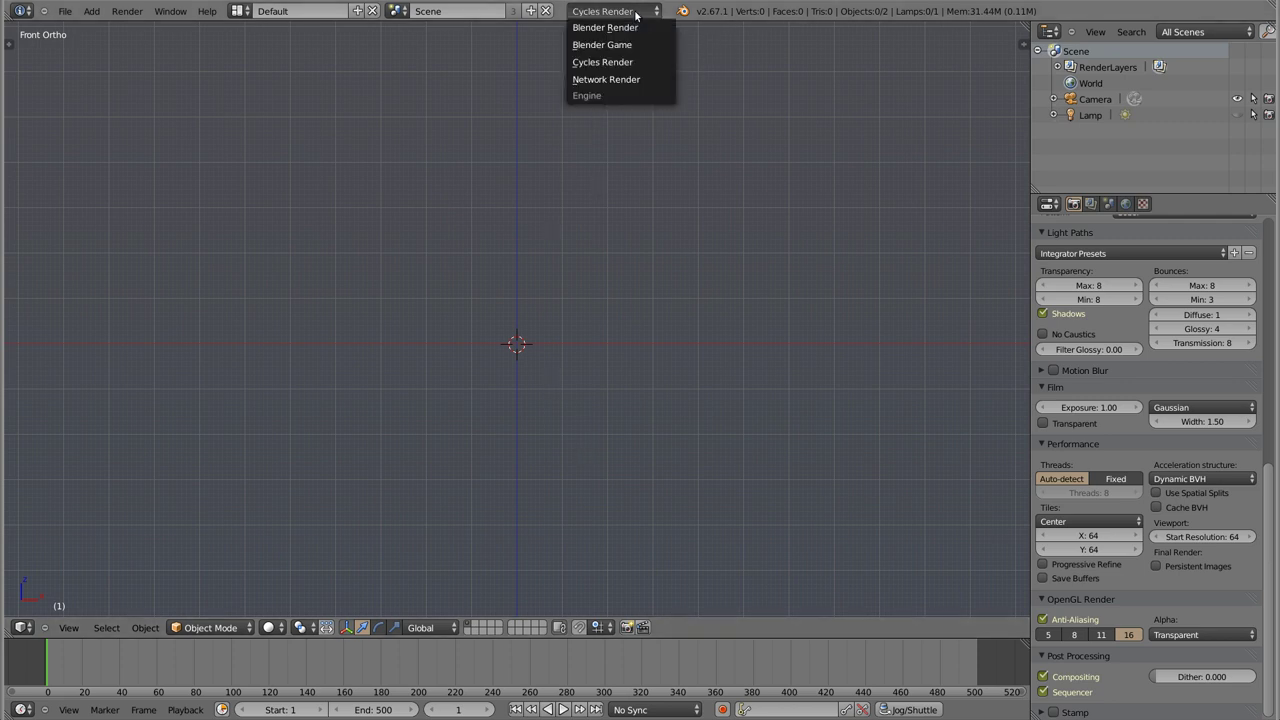
pyautogui.click(654, 29)
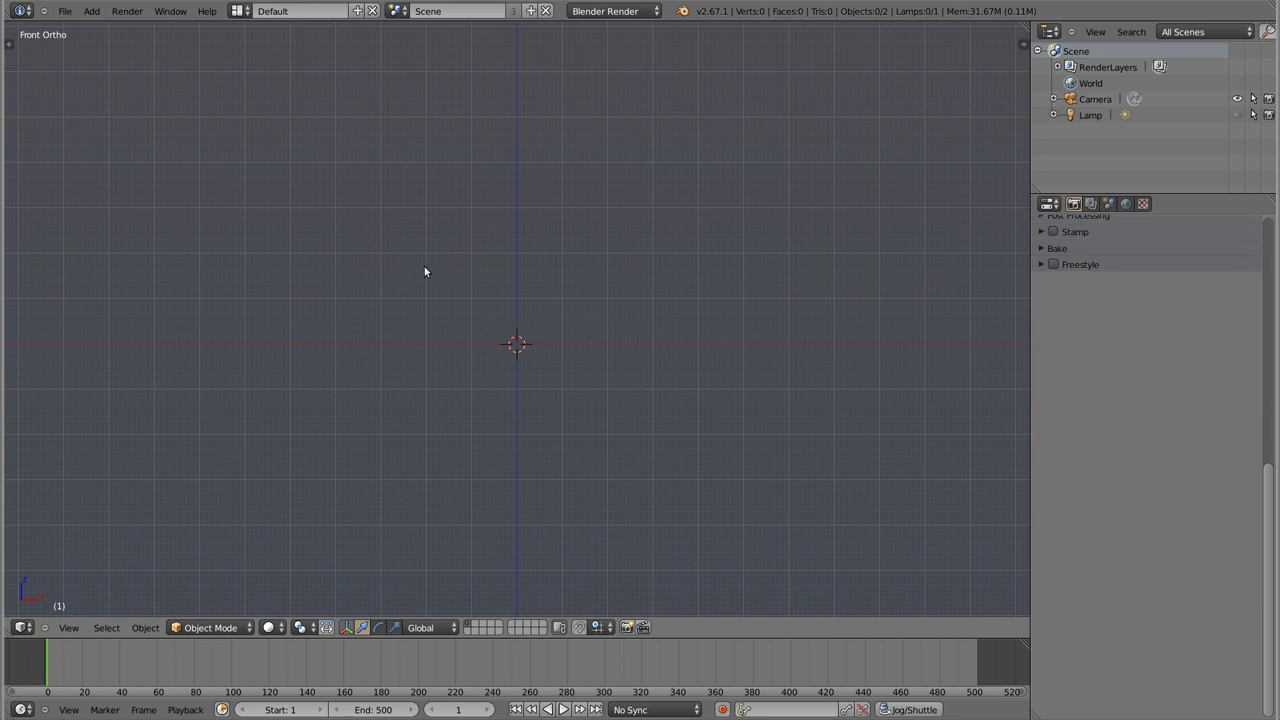
pyautogui.hotkey('shift', 'a')
# Step: Add a mesh plane, zoom in, and show its Particles properties
pyautogui.click(497, 267)
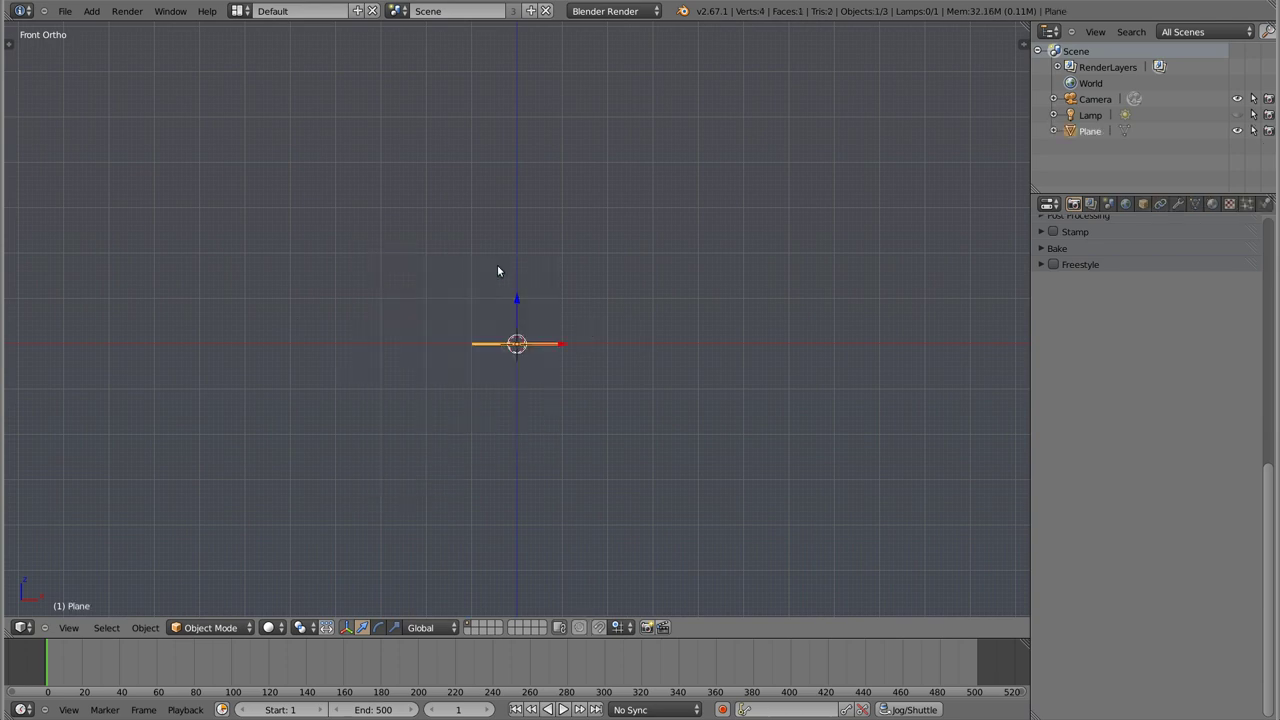
pyautogui.scroll(4, 518, 352)
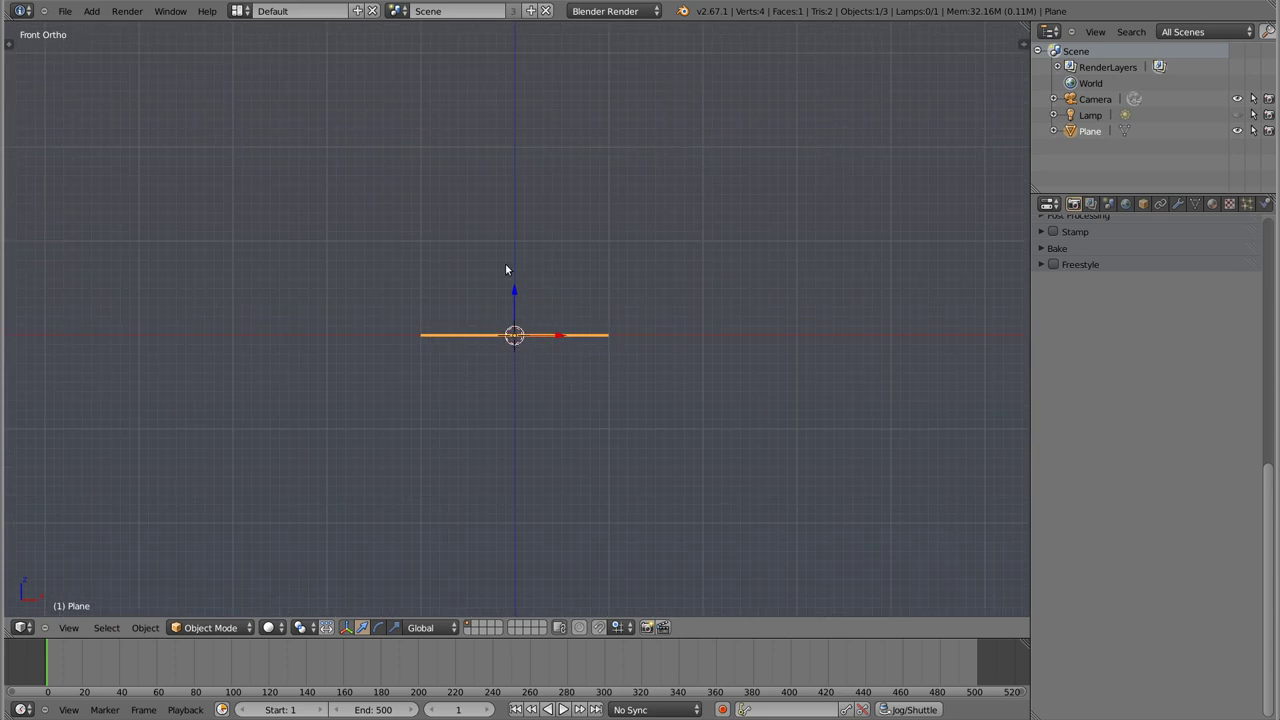
pyautogui.click(1247, 204)
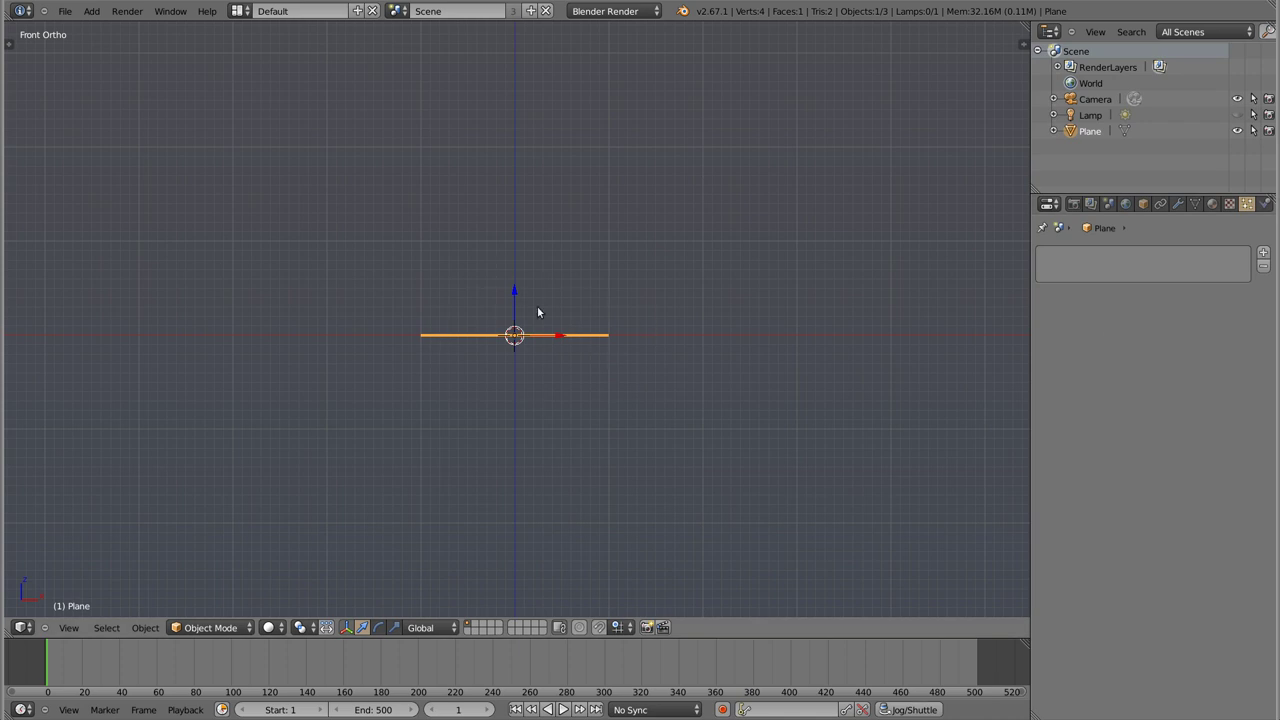
# Step: Add a particle system to the plane and assign it the ParticleSettings.001 settings block
pyautogui.click(1263, 253)
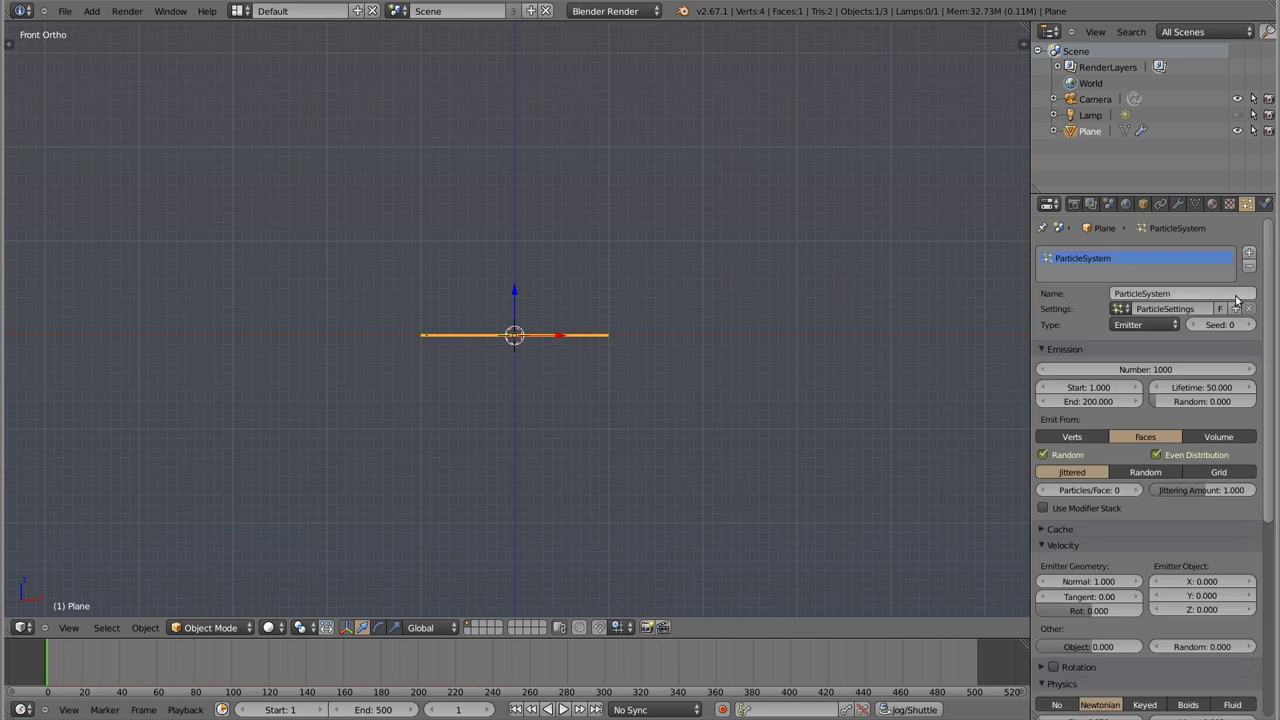
pyautogui.click(1250, 267)
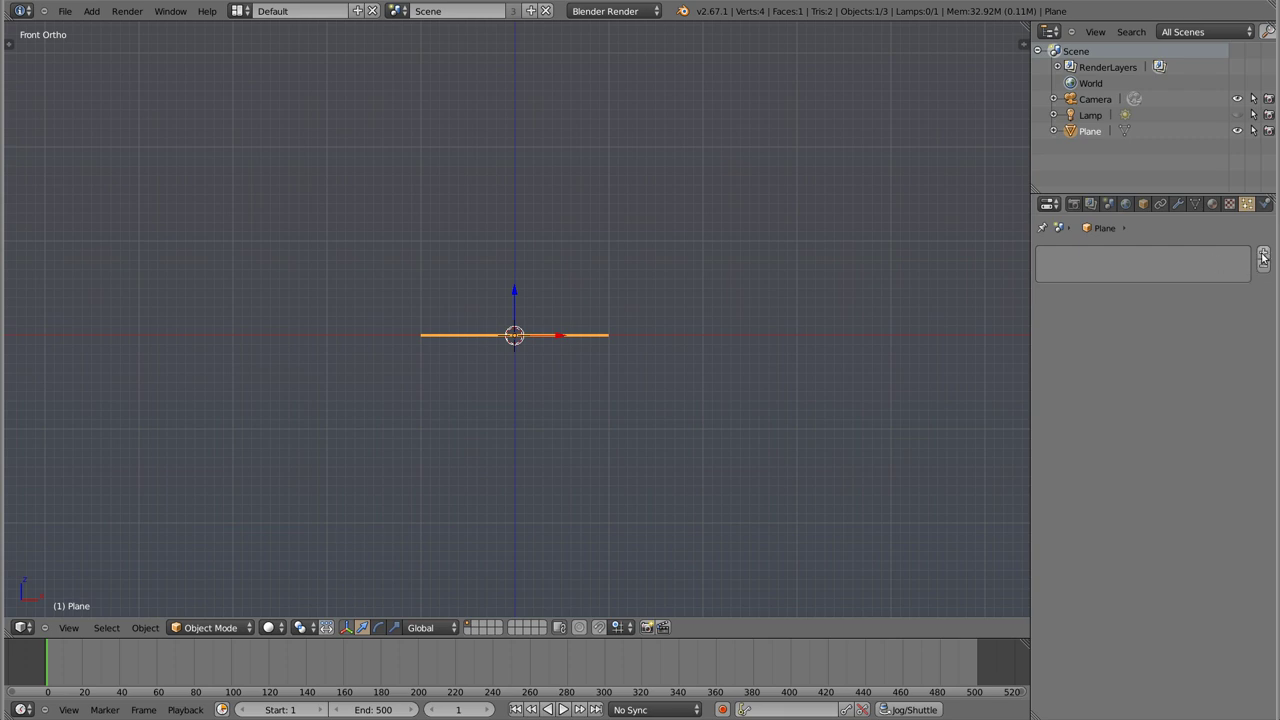
pyautogui.click(1263, 257)
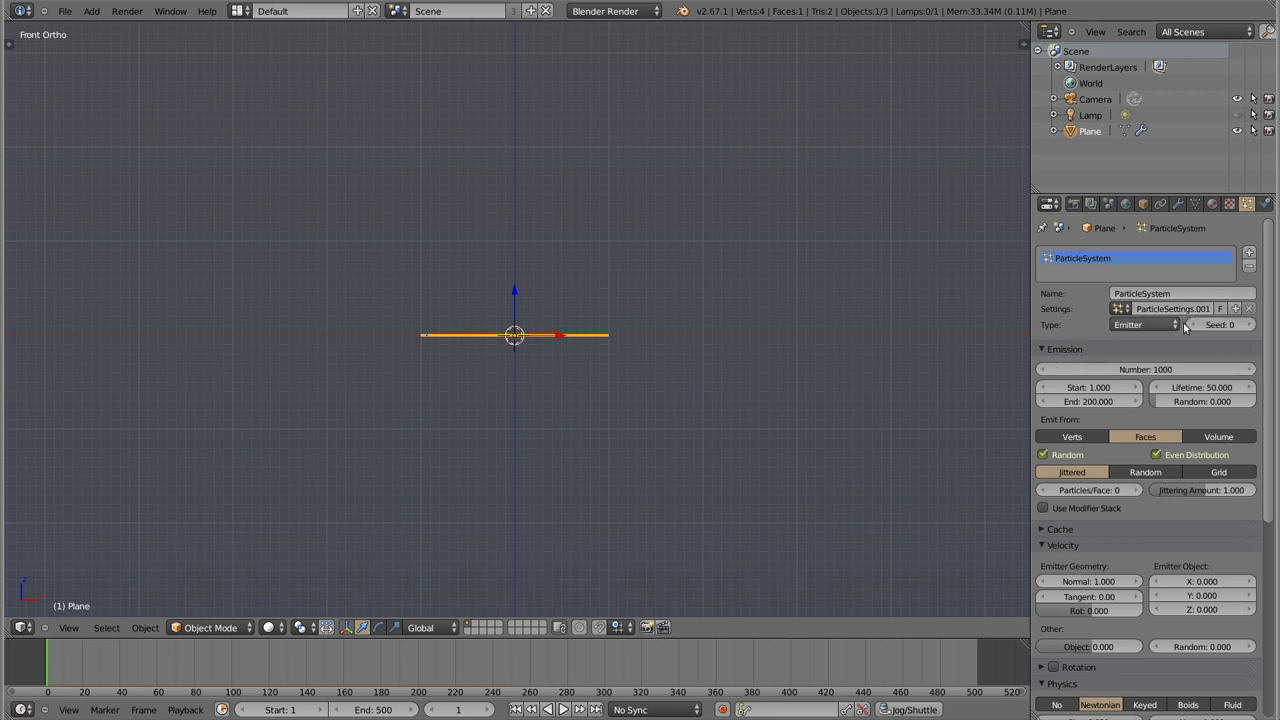
pyautogui.click(1112, 310)
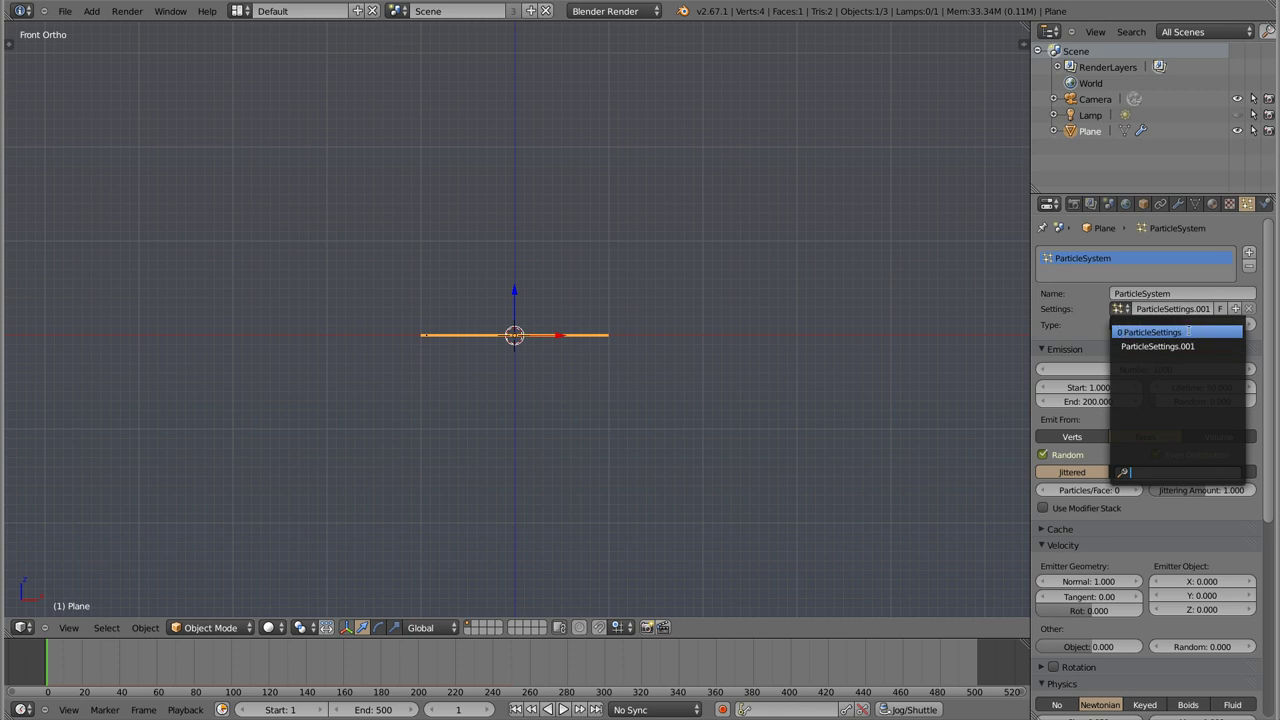
pyautogui.click(1186, 331)
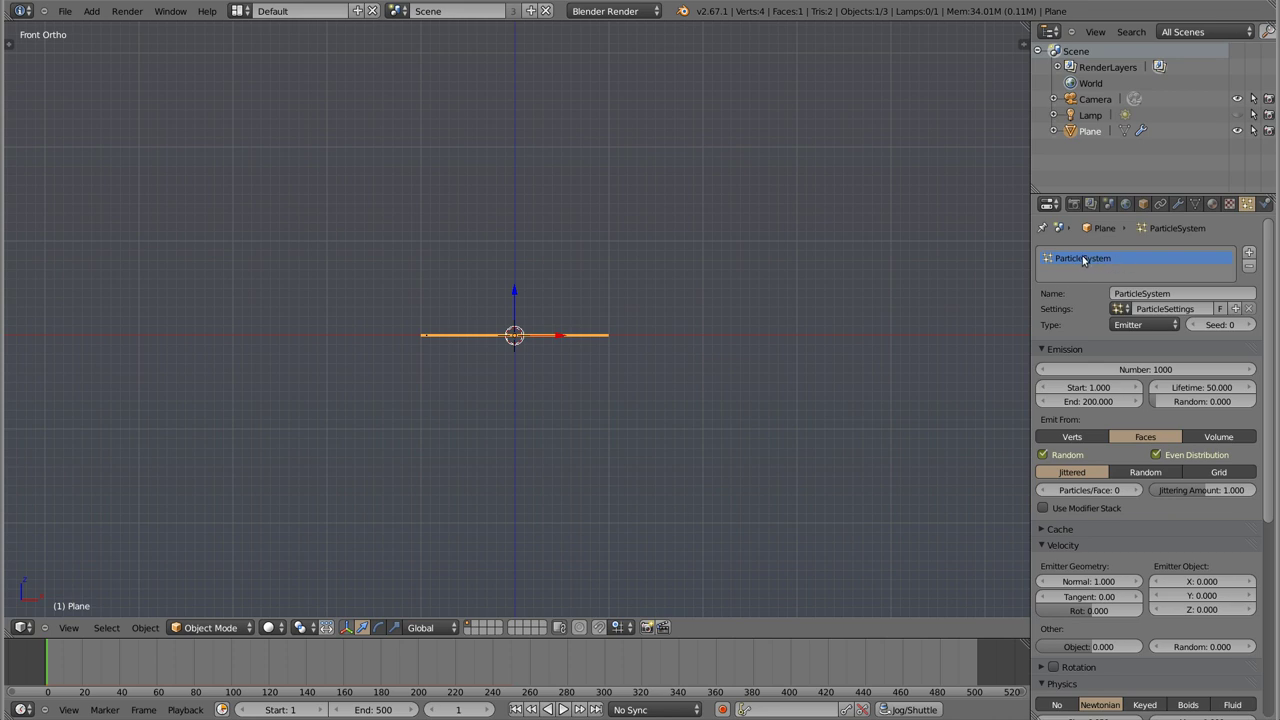
pyautogui.click(1120, 309)
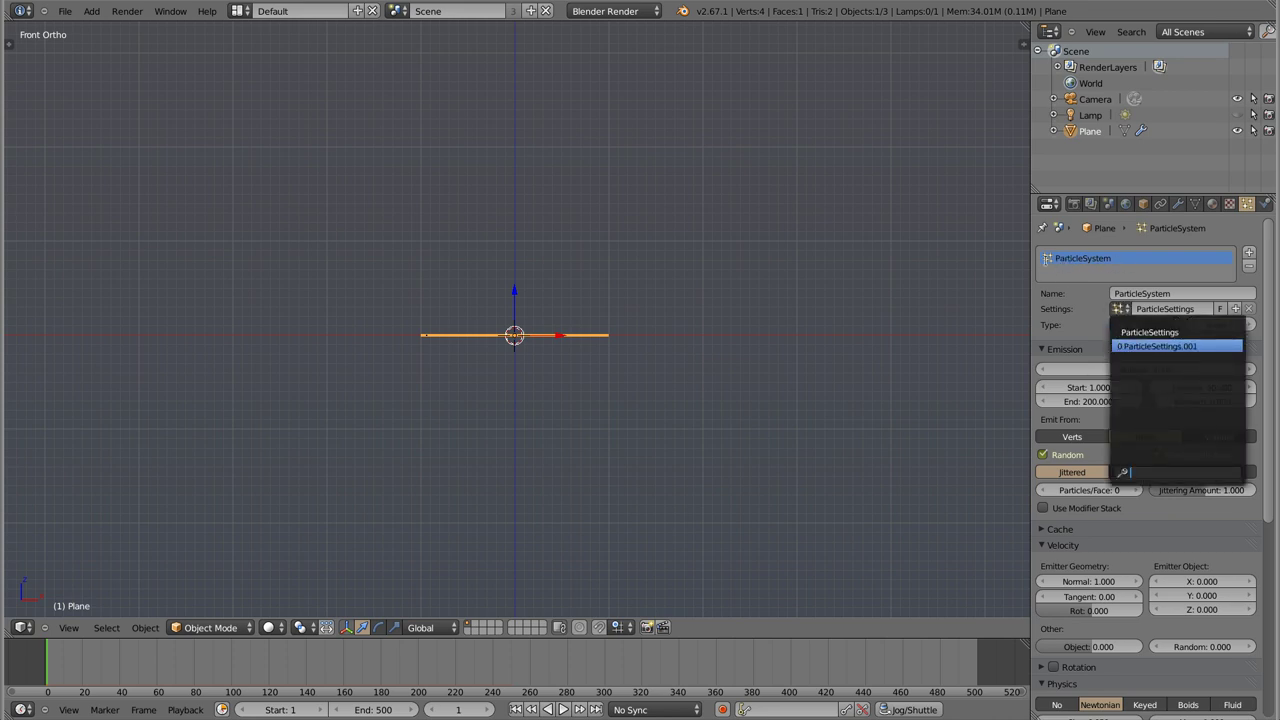
pyautogui.click(1132, 331)
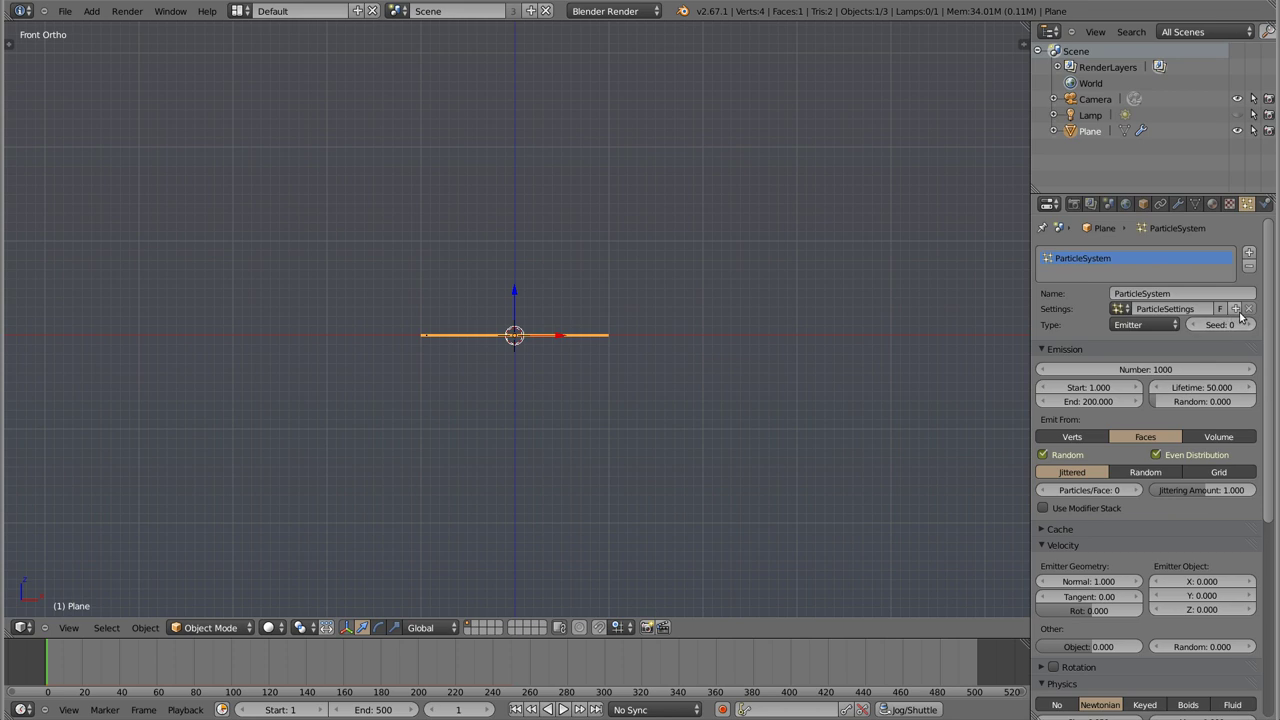
pyautogui.click(1120, 309)
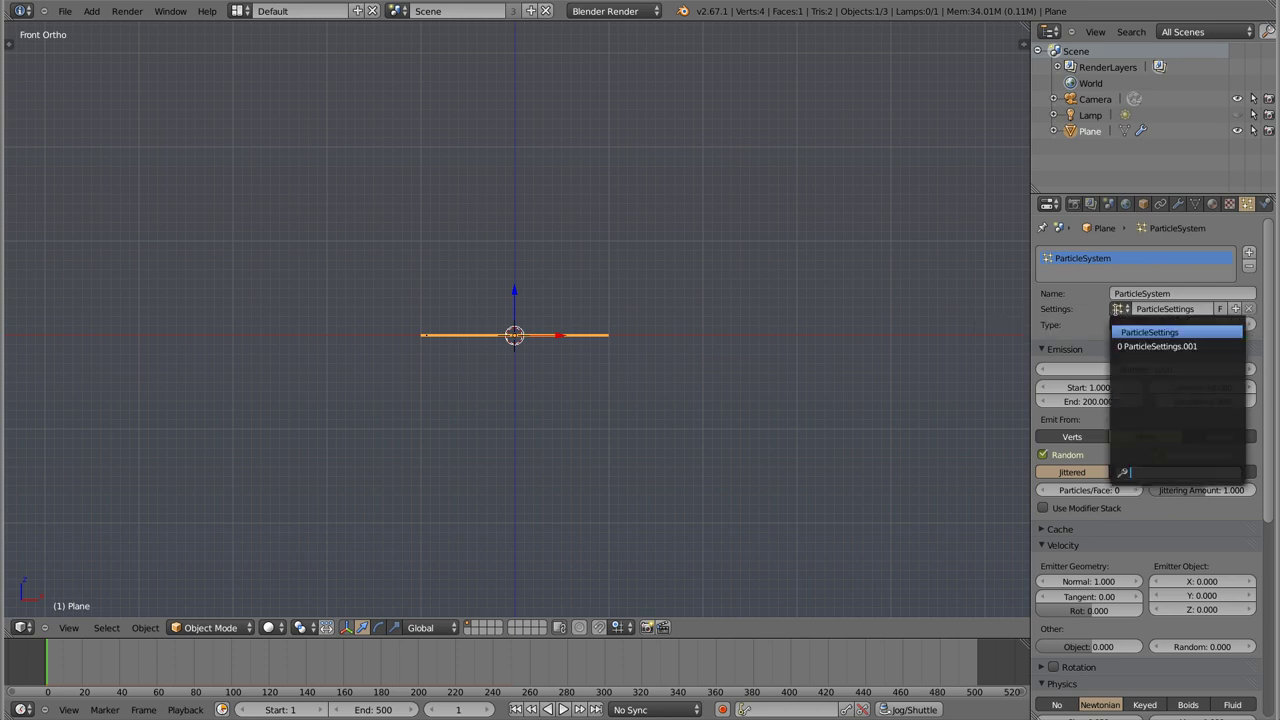
pyautogui.click(1128, 346)
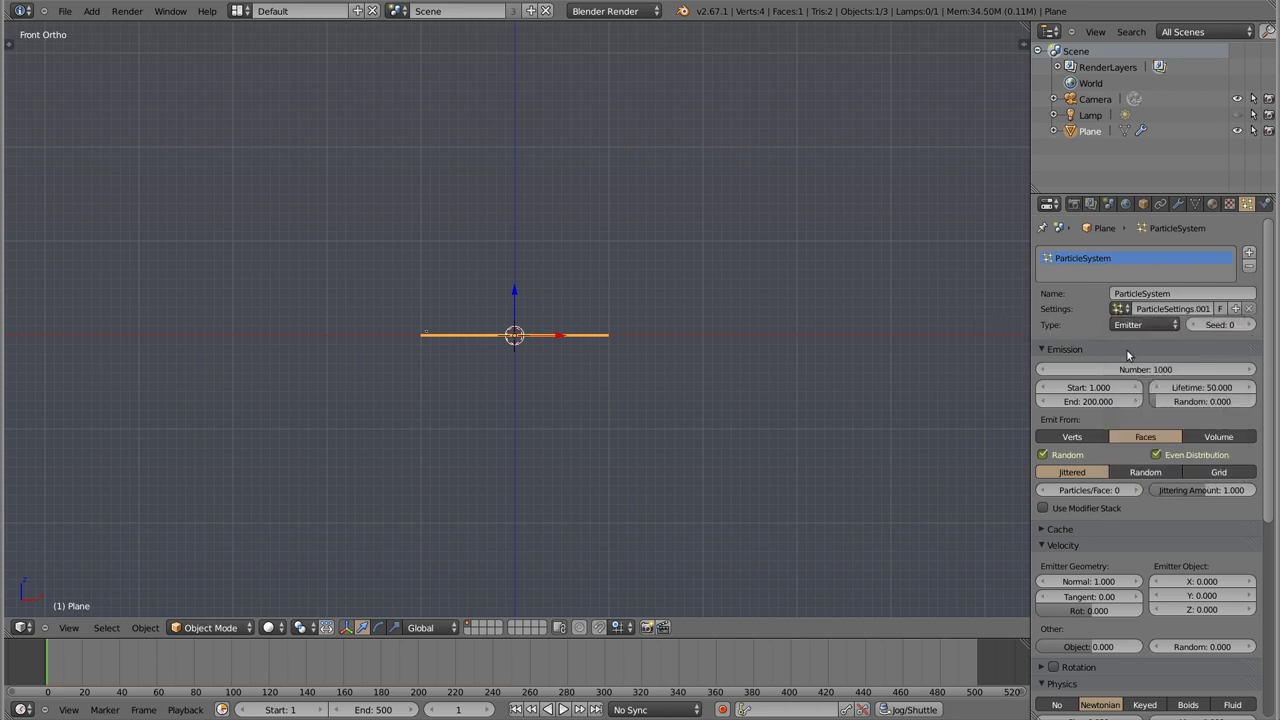
# Step: Rename the particle system to Cząstki and its settings to Ustawienia, leaving fake user off
pyautogui.click(1179, 294)
pyautogui.write('Cząstki')
pyautogui.press('Return')
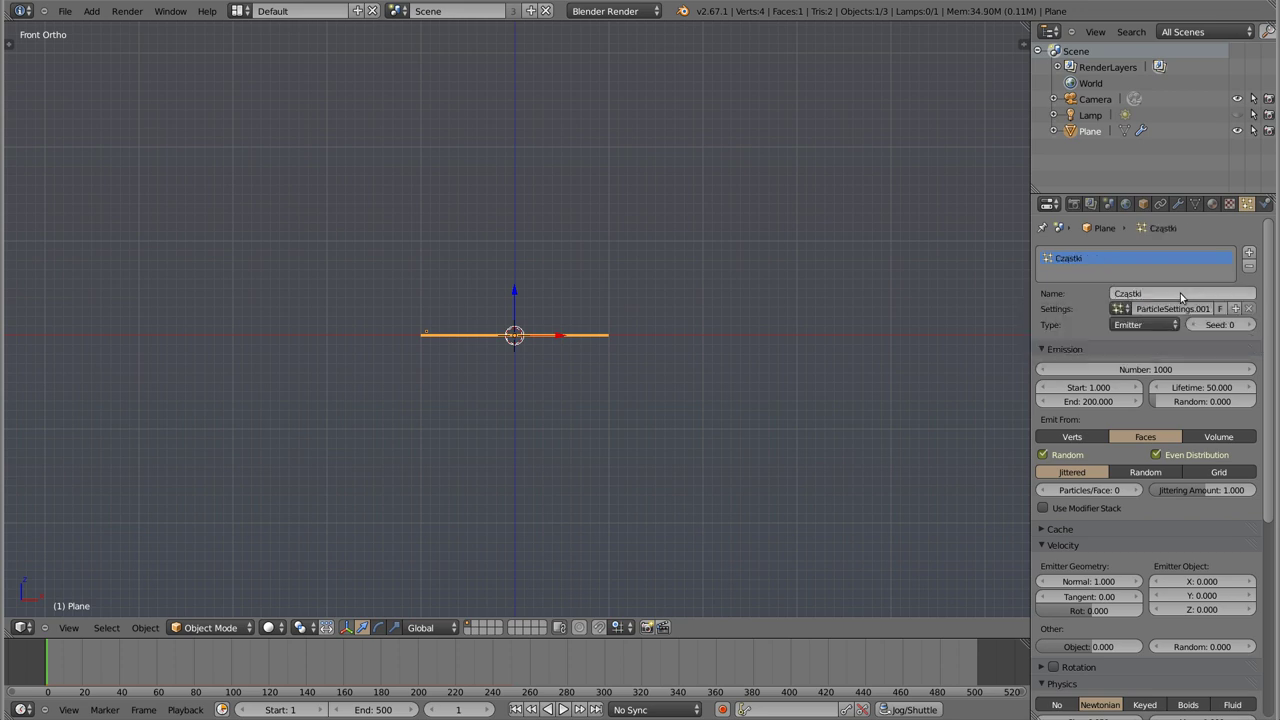
pyautogui.click(1165, 310)
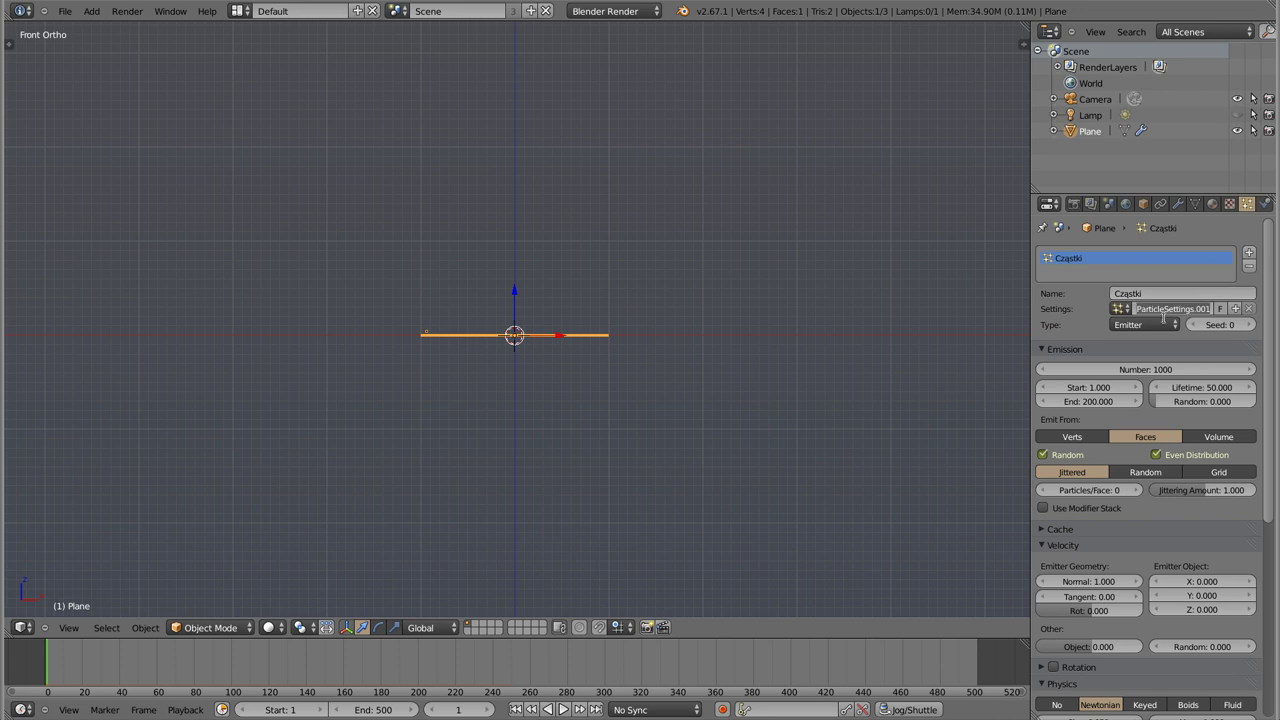
pyautogui.write('C')
pyautogui.press('Return')
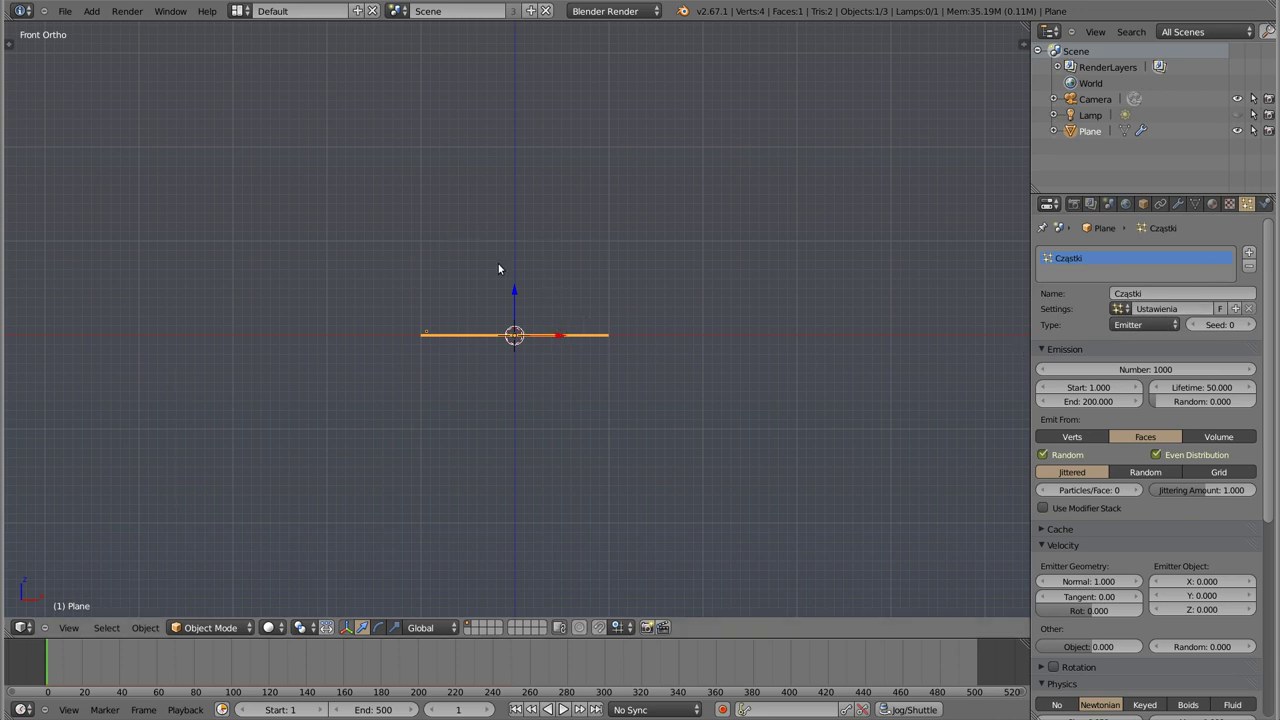
pyautogui.click(1219, 308)
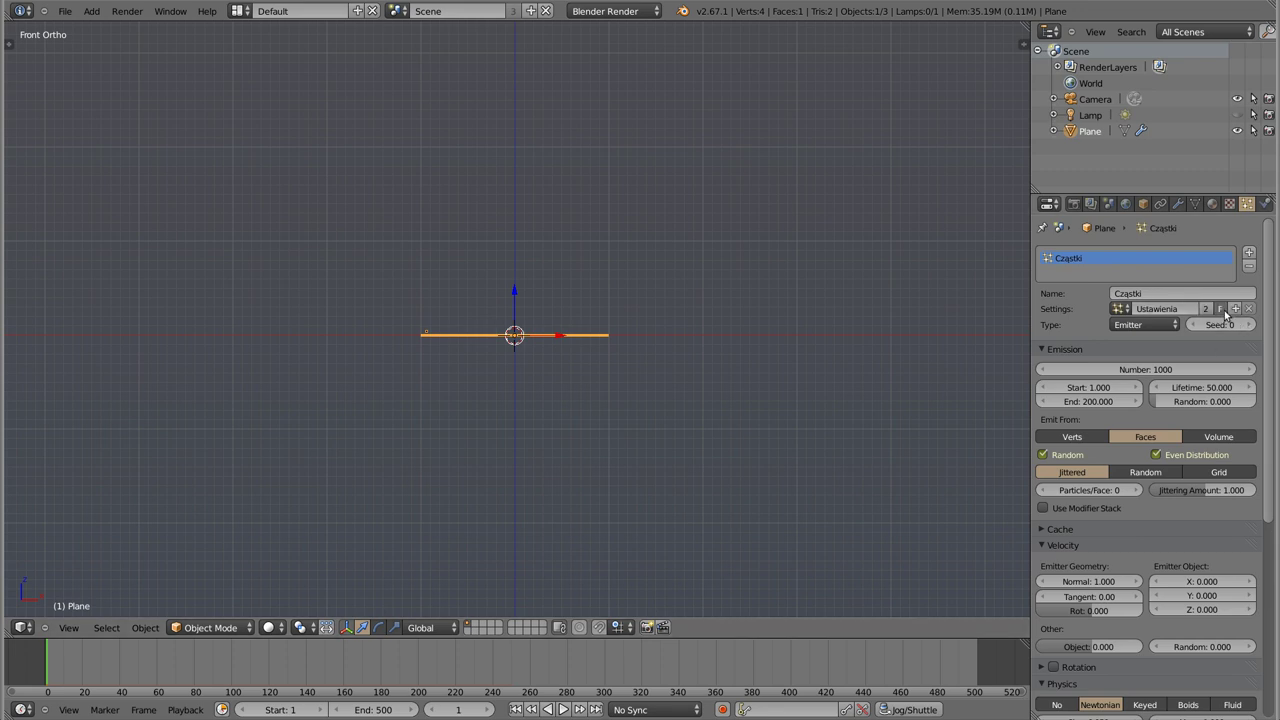
pyautogui.click(1222, 311)
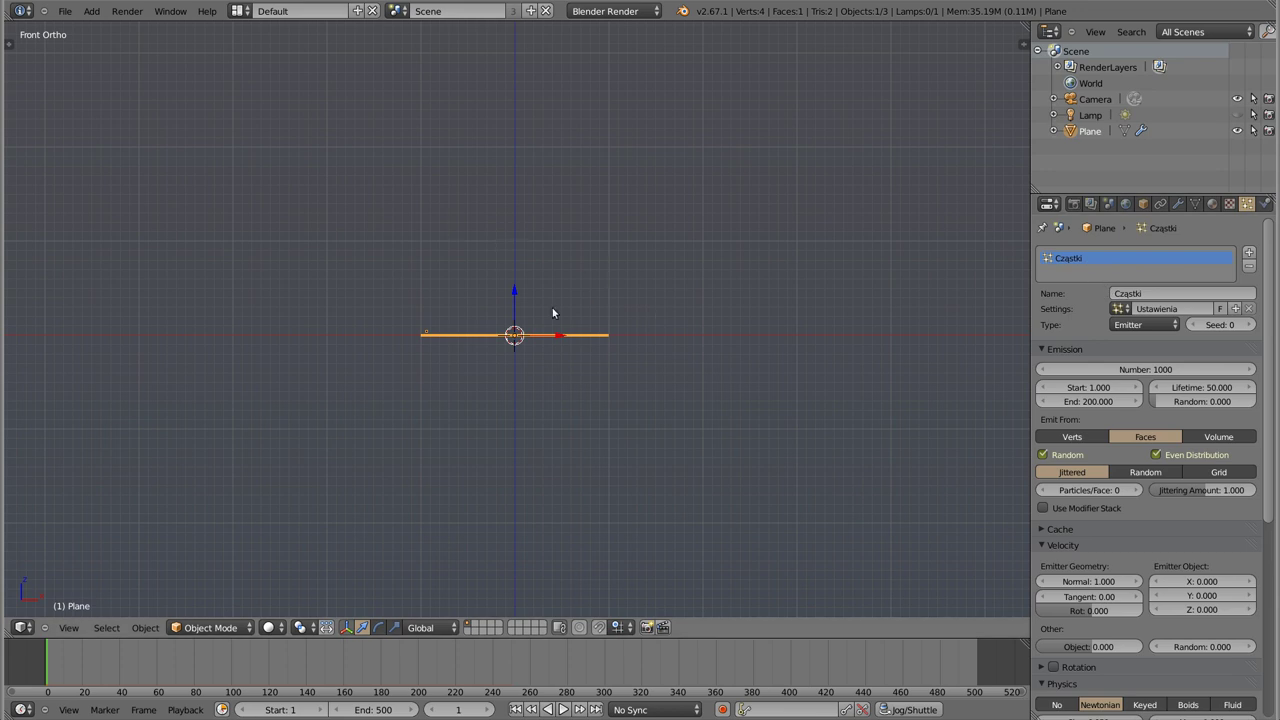
# Step: Collapse the Velocity and Physics panels and play the animation to watch particles fall
pyautogui.doubleClick(1057, 352)
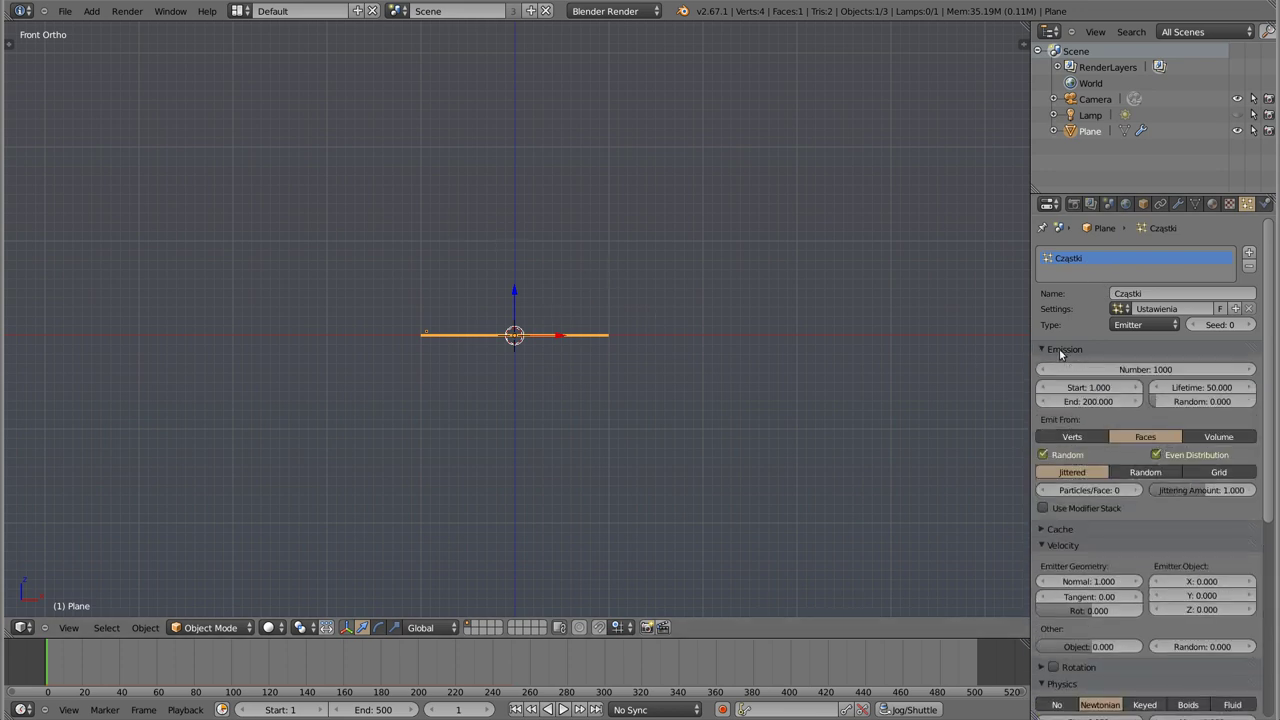
pyautogui.click(1077, 545)
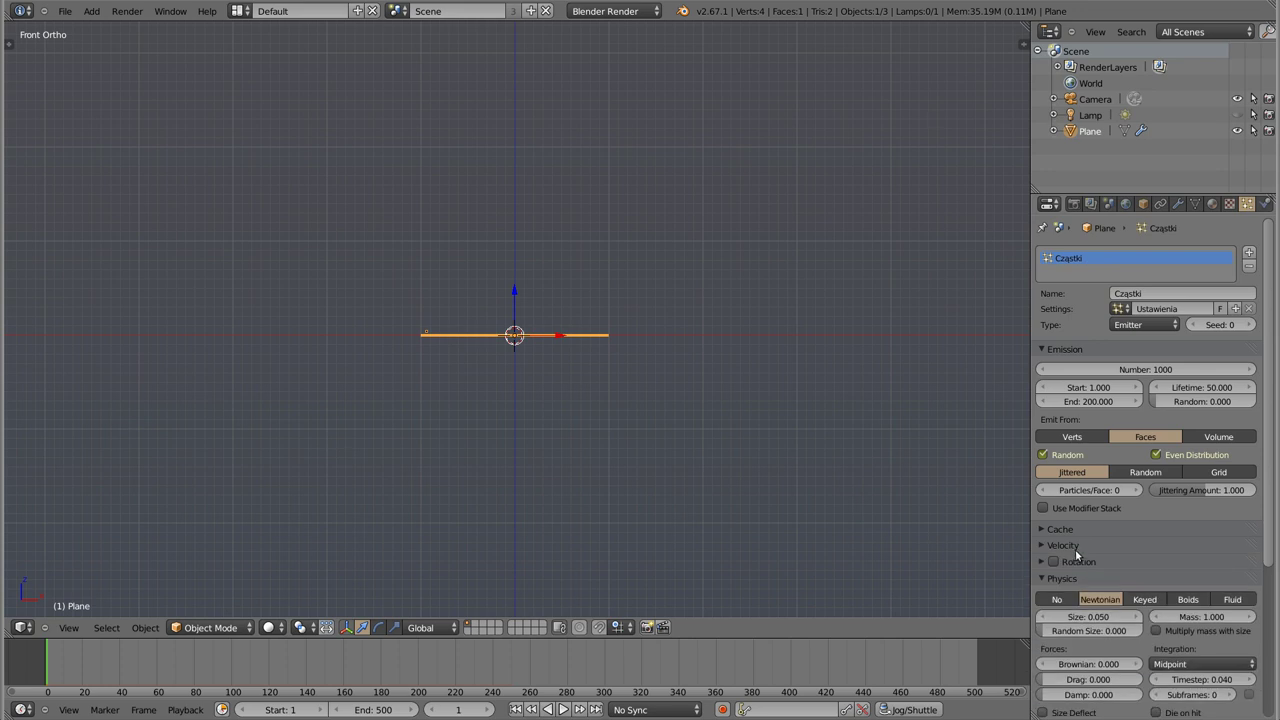
pyautogui.click(1062, 578)
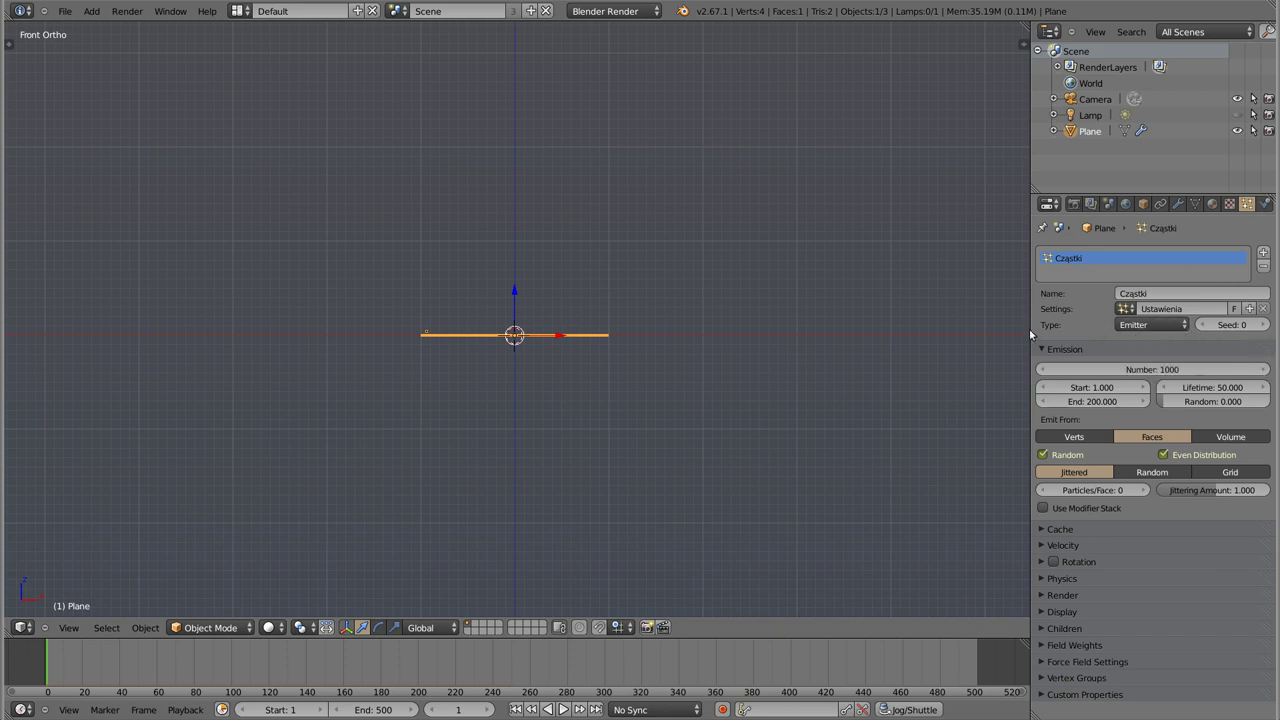
pyautogui.hotkey('alt', 'a')
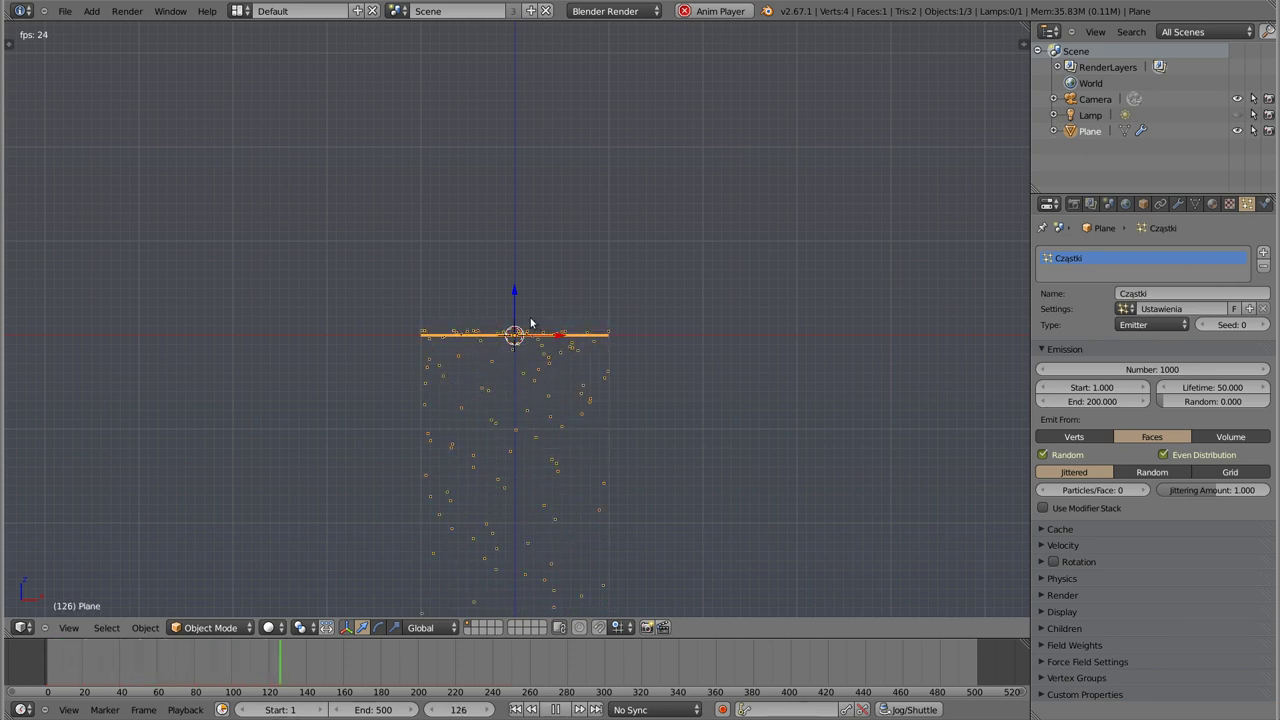
# Step: Stop playback and change the particle type to Hair
pyautogui.press('Escape')
pyautogui.click(1160, 324)
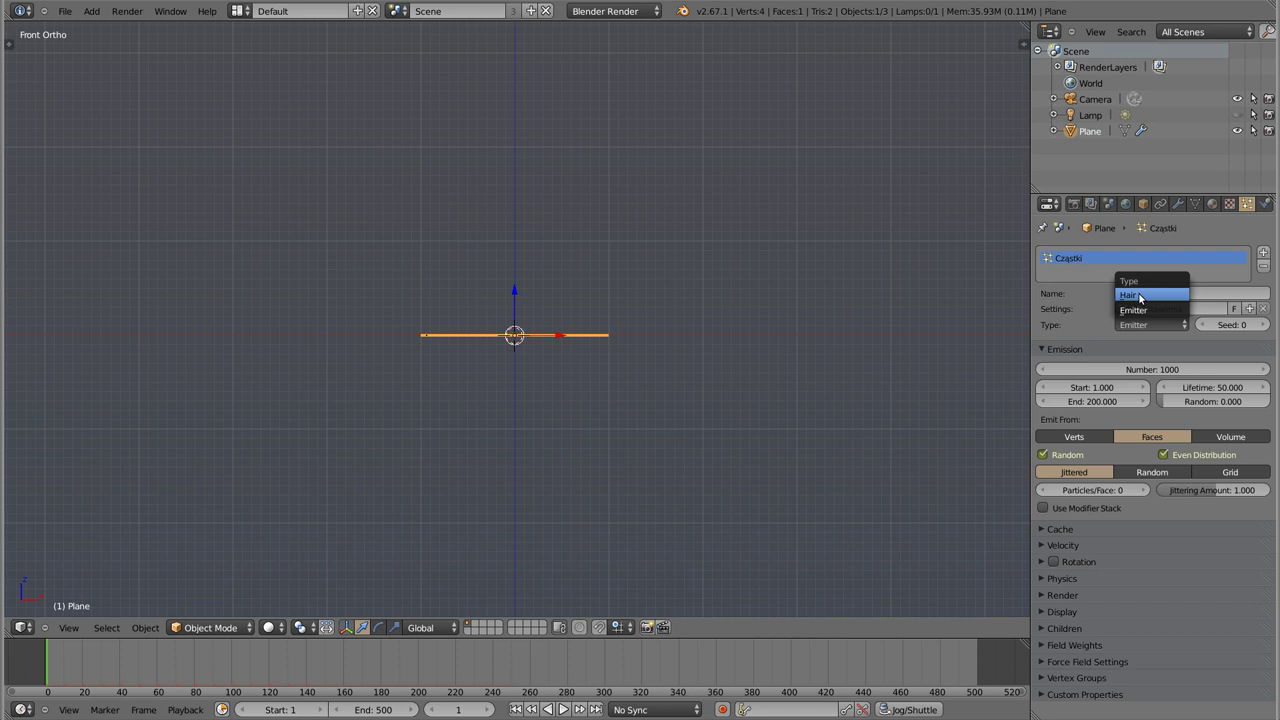
pyautogui.click(1144, 297)
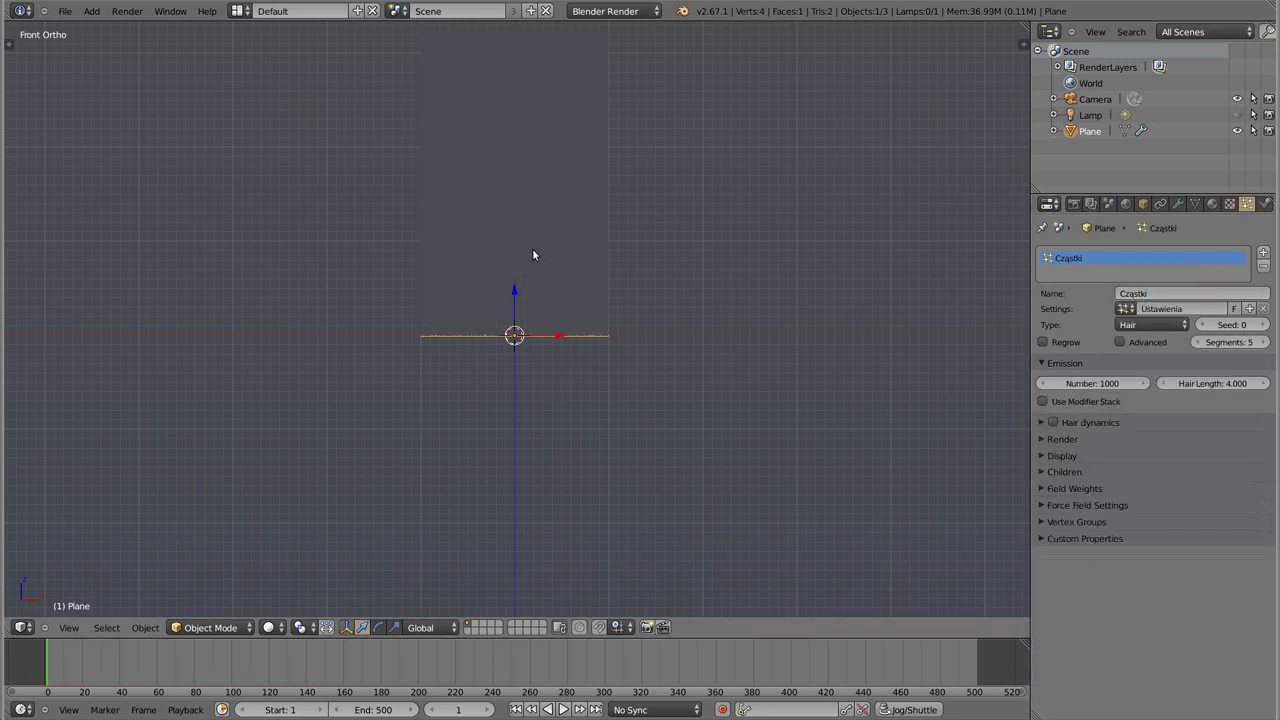
# Step: Orbit and zoom around the plane to inspect the hair strands from several angles
pyautogui.keyDown('shift'); pyautogui.moveTo(518, 264); pyautogui.dragTo(494, 418, button='middle'); pyautogui.keyUp('shift')
pyautogui.moveTo(487, 262)
pyautogui.mouseDown(button='middle')
pyautogui.moveTo(494, 329)
pyautogui.moveTo(526, 336)
pyautogui.moveTo(556, 308)
pyautogui.moveTo(543, 352)
pyautogui.moveTo(576, 352)
pyautogui.moveTo(500, 349)
pyautogui.moveTo(514, 337)
pyautogui.mouseUp(button='middle')
pyautogui.scroll(5, 515, 318)
pyautogui.moveTo(468, 130); pyautogui.dragTo(477, 288, button='middle')
pyautogui.moveTo(529, 412); pyautogui.dragTo(543, 594, button='middle')
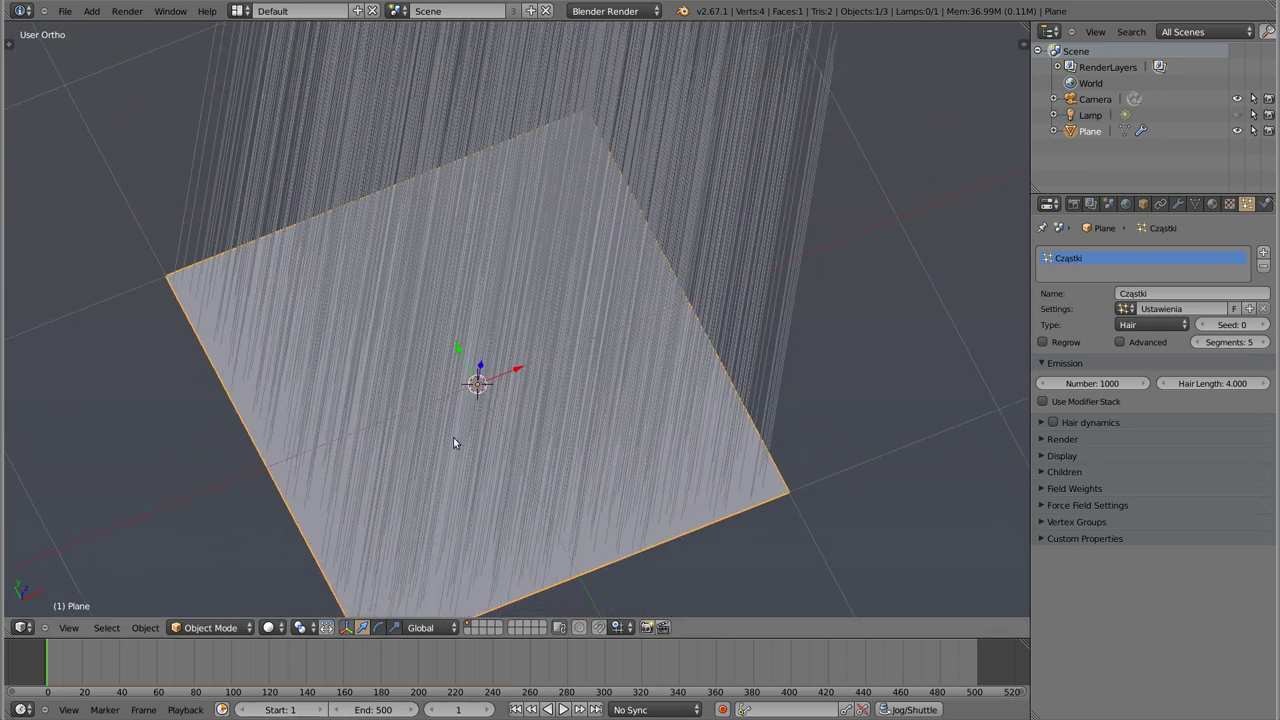
pyautogui.moveTo(453, 437); pyautogui.dragTo(500, 304, button='middle')
pyautogui.moveTo(551, 248)
pyautogui.mouseDown(button='middle')
pyautogui.moveTo(557, 309)
pyautogui.moveTo(534, 63)
pyautogui.moveTo(571, 466)
pyautogui.moveTo(589, 434)
pyautogui.moveTo(449, 477)
pyautogui.moveTo(520, 464)
pyautogui.moveTo(418, 376)
pyautogui.moveTo(402, 387)
pyautogui.mouseUp(button='middle')
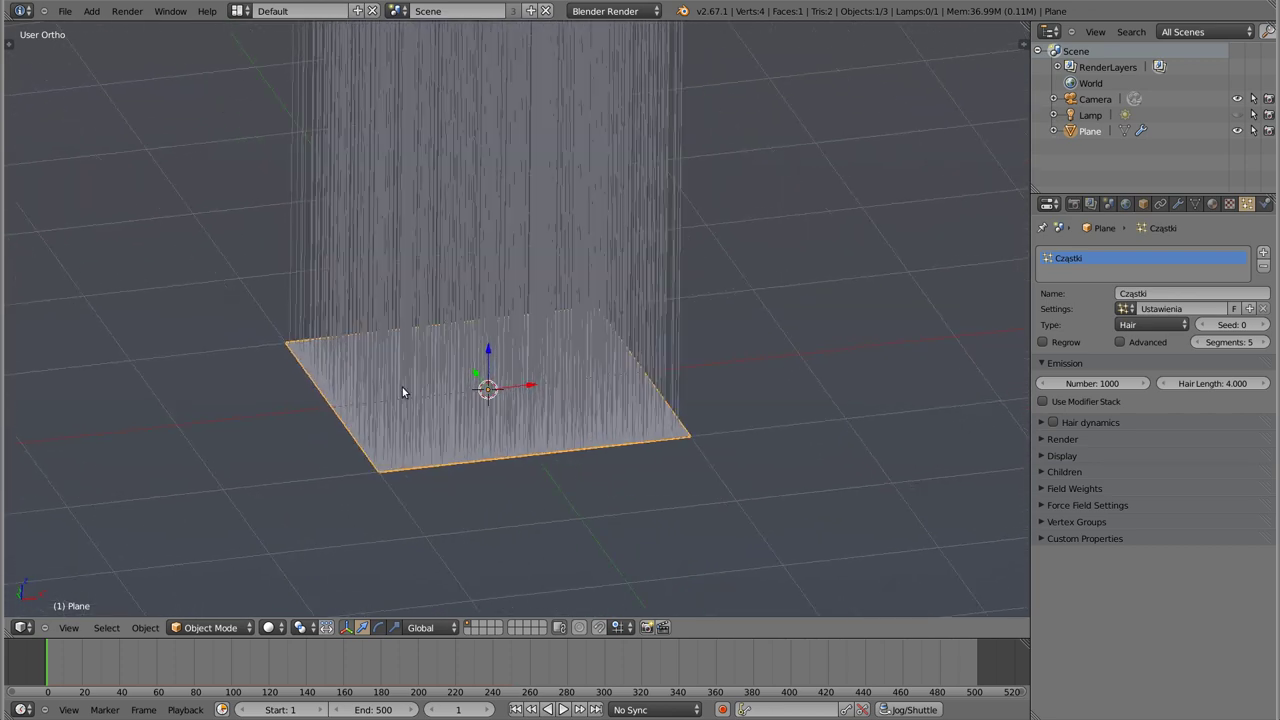
pyautogui.moveTo(512, 376); pyautogui.dragTo(560, 449, button='middle')
pyautogui.scroll(-4, 560, 449)
pyautogui.scroll(-2, 513, 392)
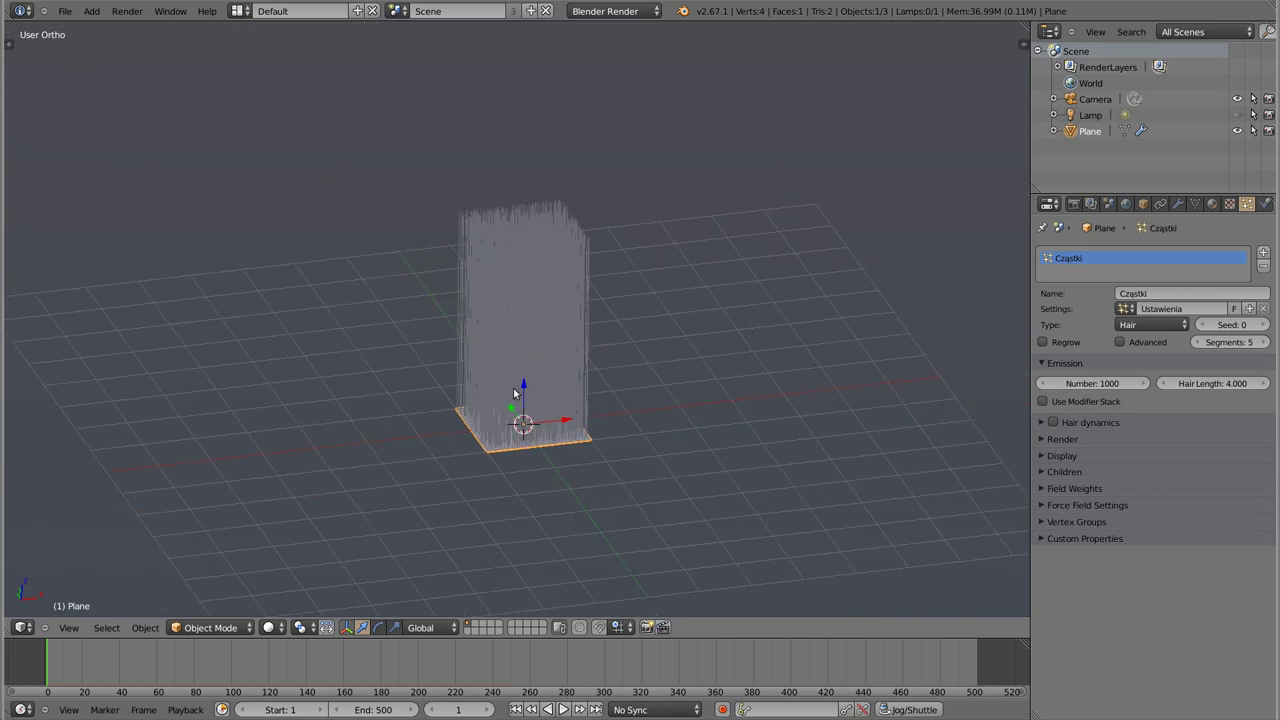
# Step: Return to the front orthographic view, centred and zoomed on the plane
pyautogui.press('KP_1')
pyautogui.moveTo(483, 450)
pyautogui.keyDown('shift'); pyautogui.mouseDown(button='middle')
pyautogui.moveTo(481, 369)
pyautogui.moveTo(525, 341)
pyautogui.moveTo(526, 364)
pyautogui.mouseUp(button='middle'); pyautogui.keyUp('shift')
pyautogui.scroll(2, 525, 341)
pyautogui.scroll(1, 517, 340)
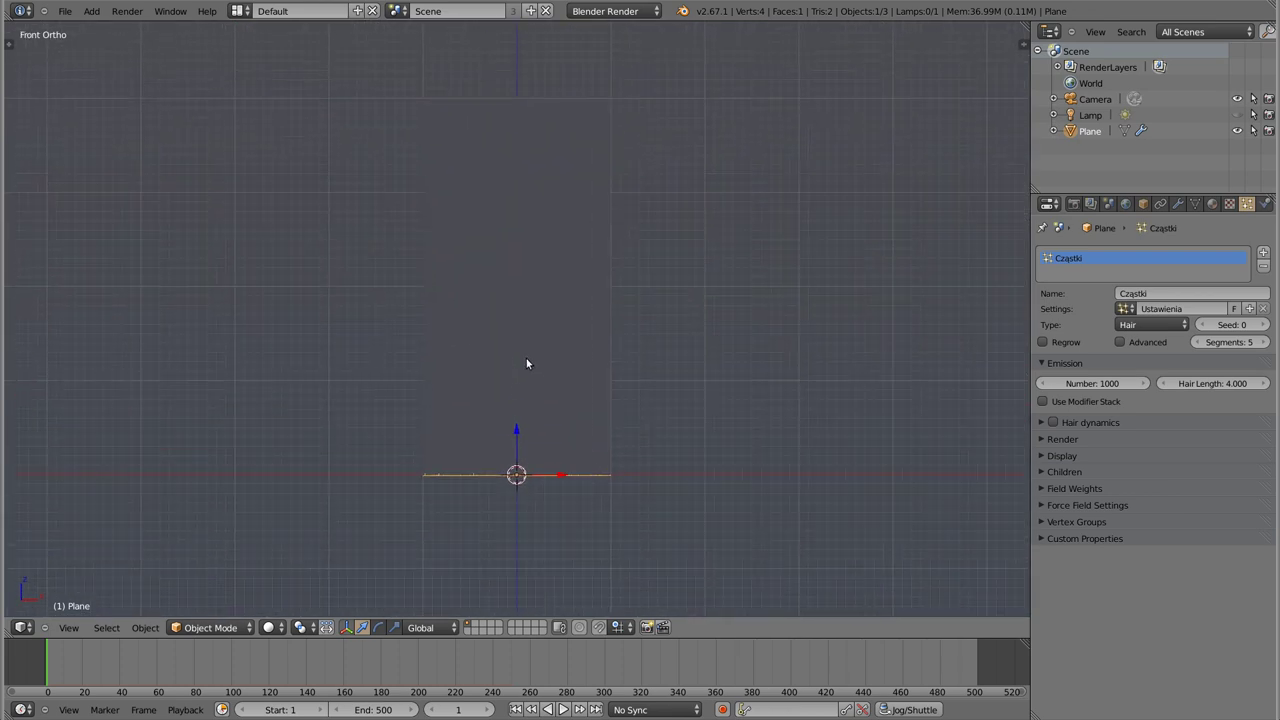
pyautogui.click(1142, 324)
# Step: Set the particle type back to Emitter and try another seed before resetting it to 0
pyautogui.click(1135, 310)
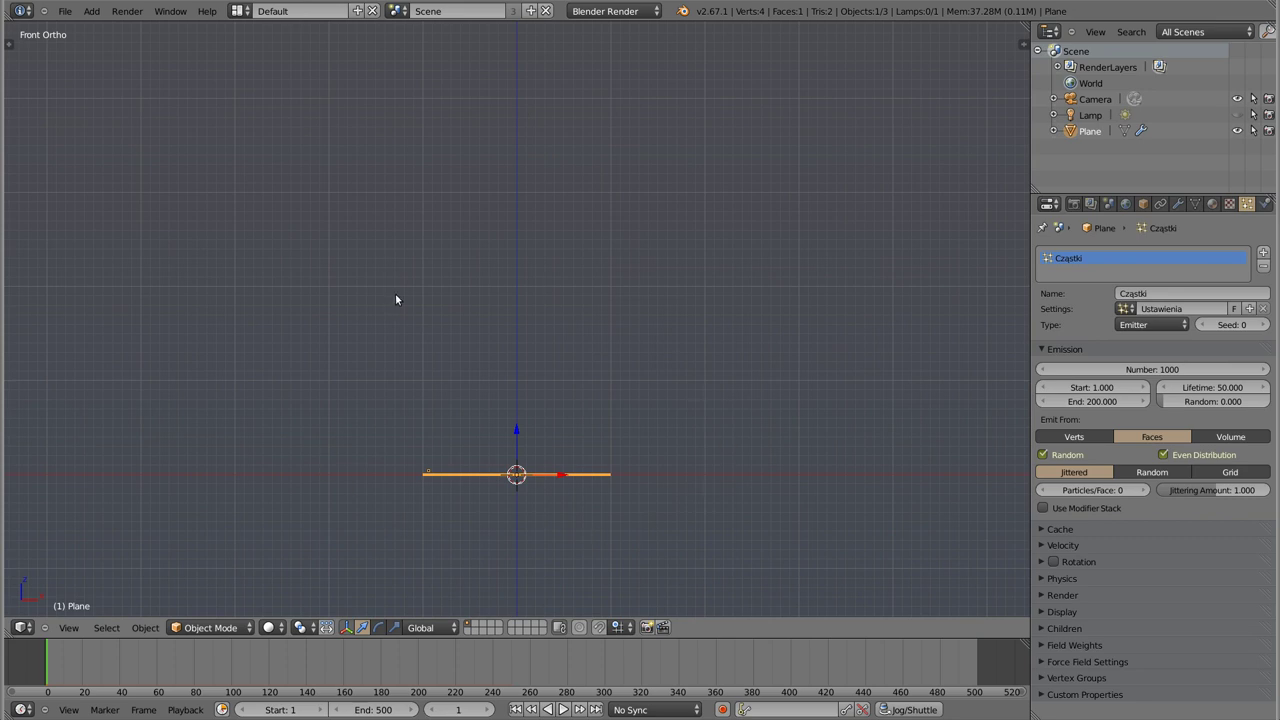
pyautogui.click(1263, 328)
pyautogui.click(1197, 327)
# Step: Switch to the top view, zoomed in, with wireframe display
pyautogui.keyDown('shift'); pyautogui.moveTo(514, 460); pyautogui.dragTo(528, 382, button='middle'); pyautogui.keyUp('shift')
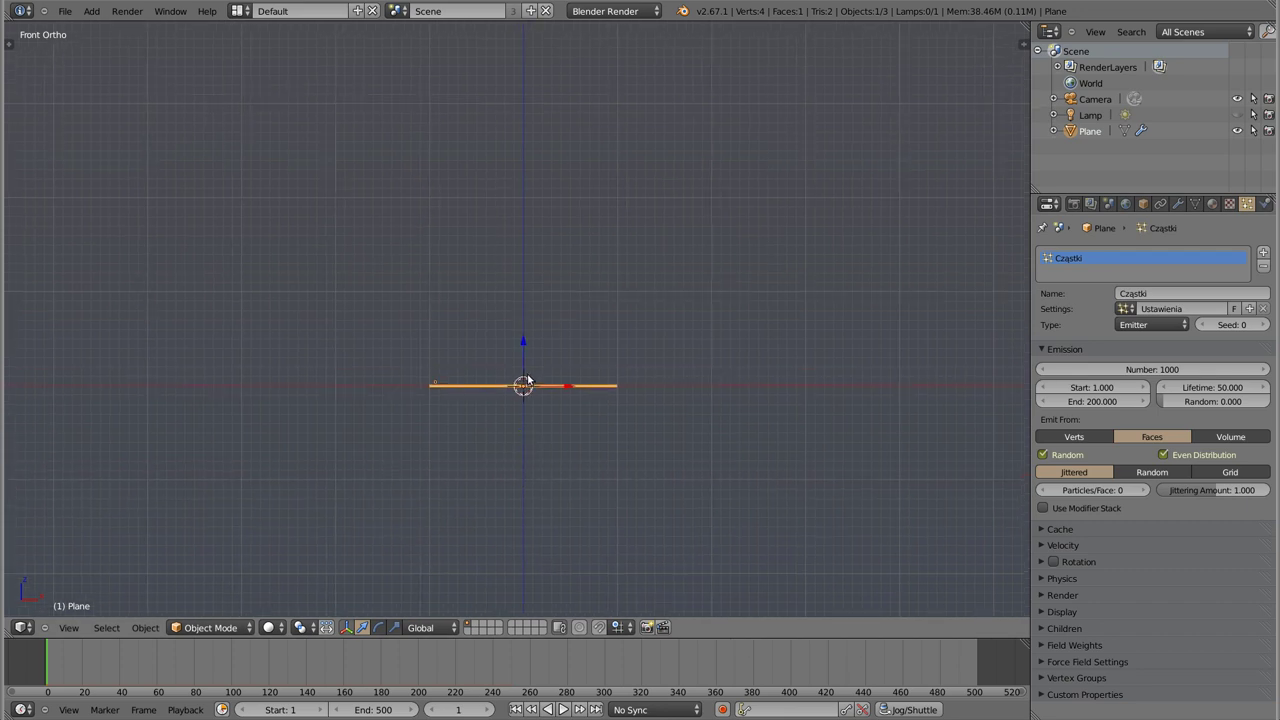
pyautogui.press('KP_7')
pyautogui.keyDown('shift'); pyautogui.scroll(2, 422, 377); pyautogui.keyUp('shift')
pyautogui.keyDown('shift'); pyautogui.scroll(3, 540, 379); pyautogui.keyUp('shift')
pyautogui.press('z')
pyautogui.scroll(4, 550, 249)
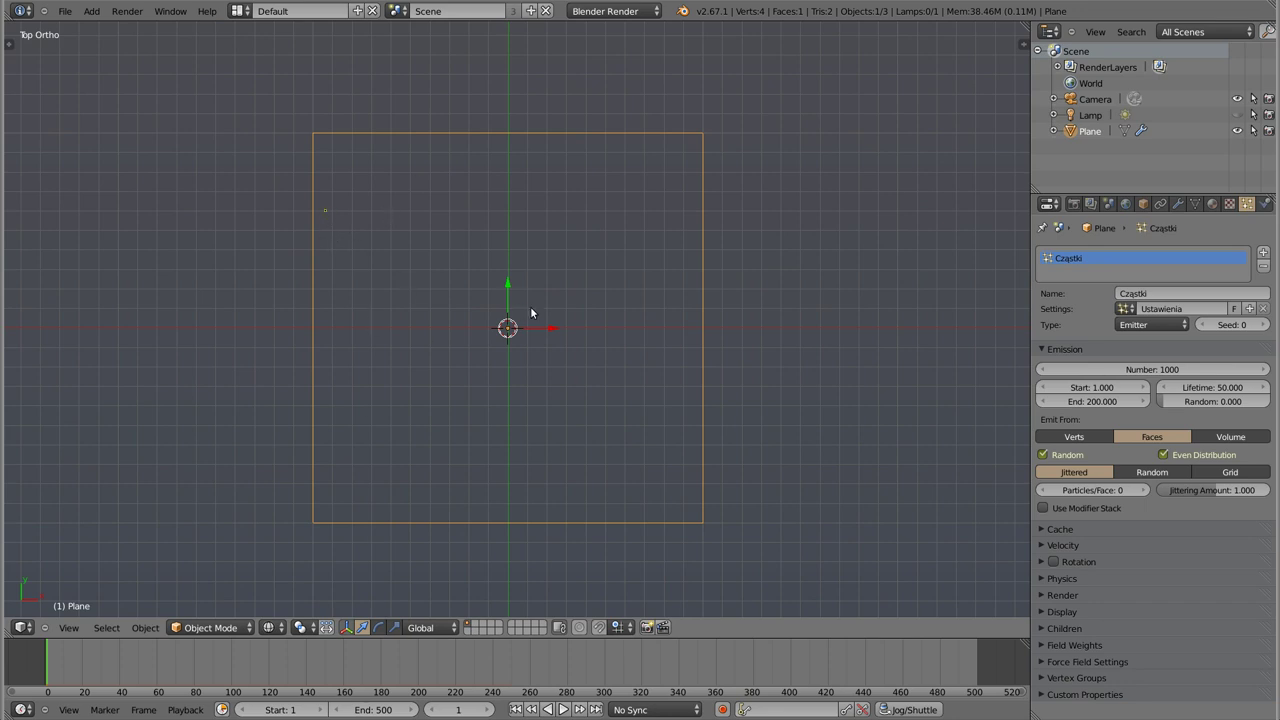
# Step: Play the emission repeatedly from edge-on and side views to watch particles fall
pyautogui.hotkey('alt', 'a')
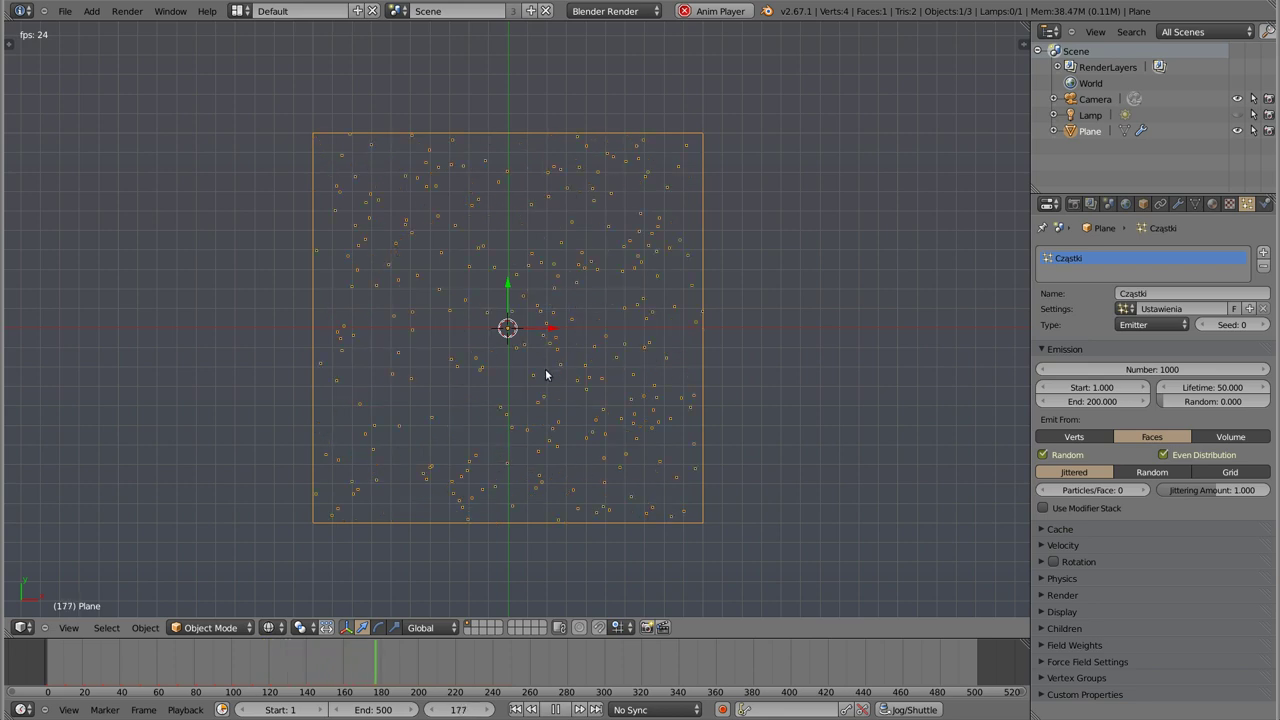
pyautogui.press('Escape')
pyautogui.moveTo(536, 424); pyautogui.dragTo(517, 66, button='middle')
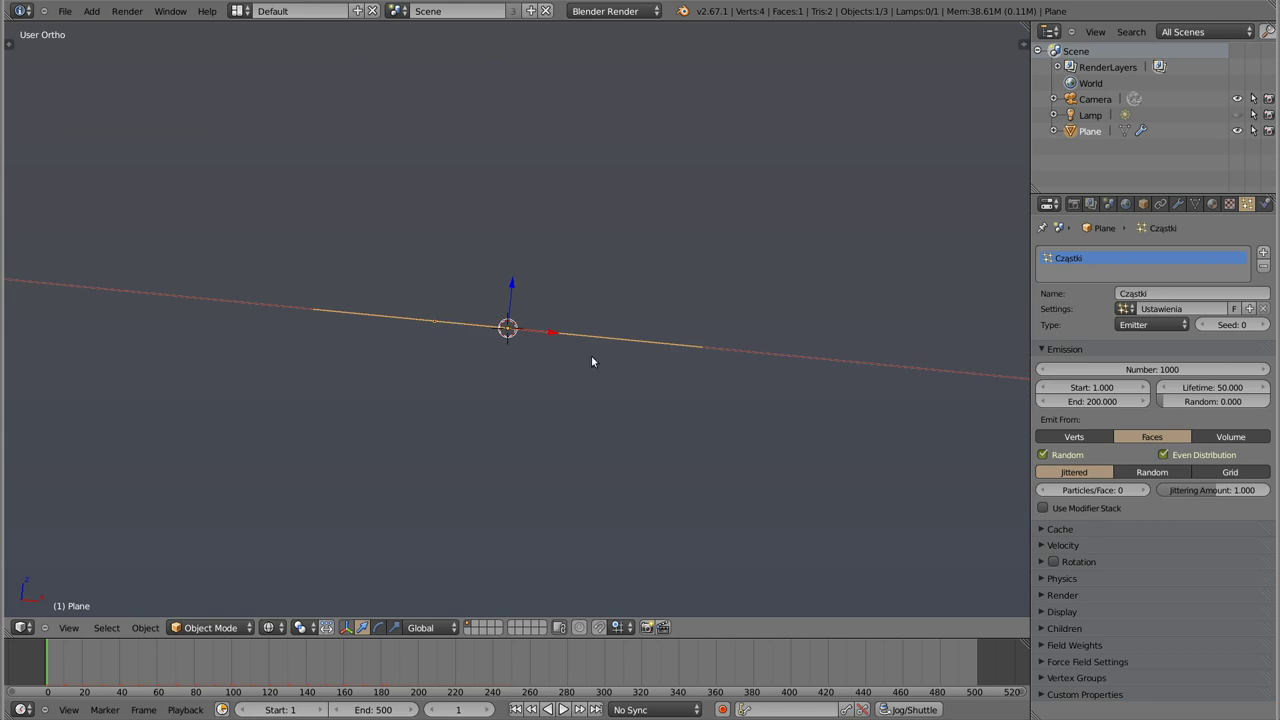
pyautogui.hotkey('alt', 'a')
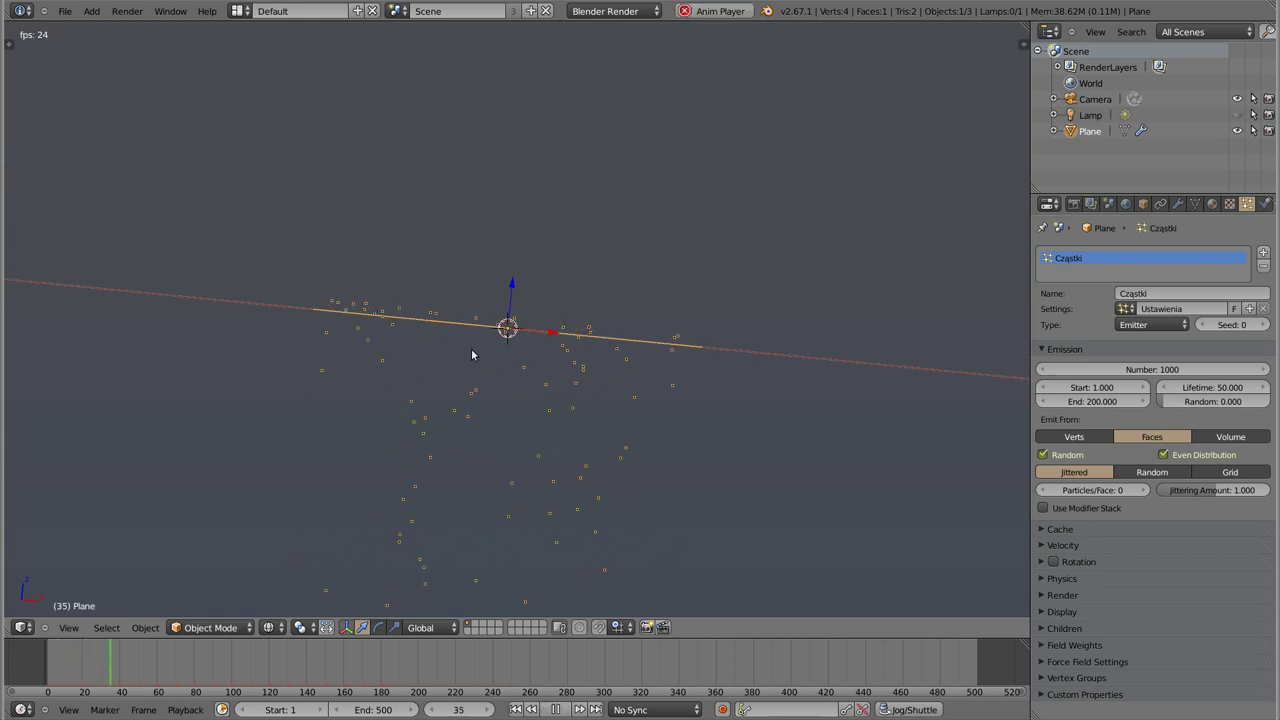
pyautogui.press('KP_5')
pyautogui.scroll(-3, 460, 440)
pyautogui.press('Escape')
pyautogui.hotkey('alt', 'a')
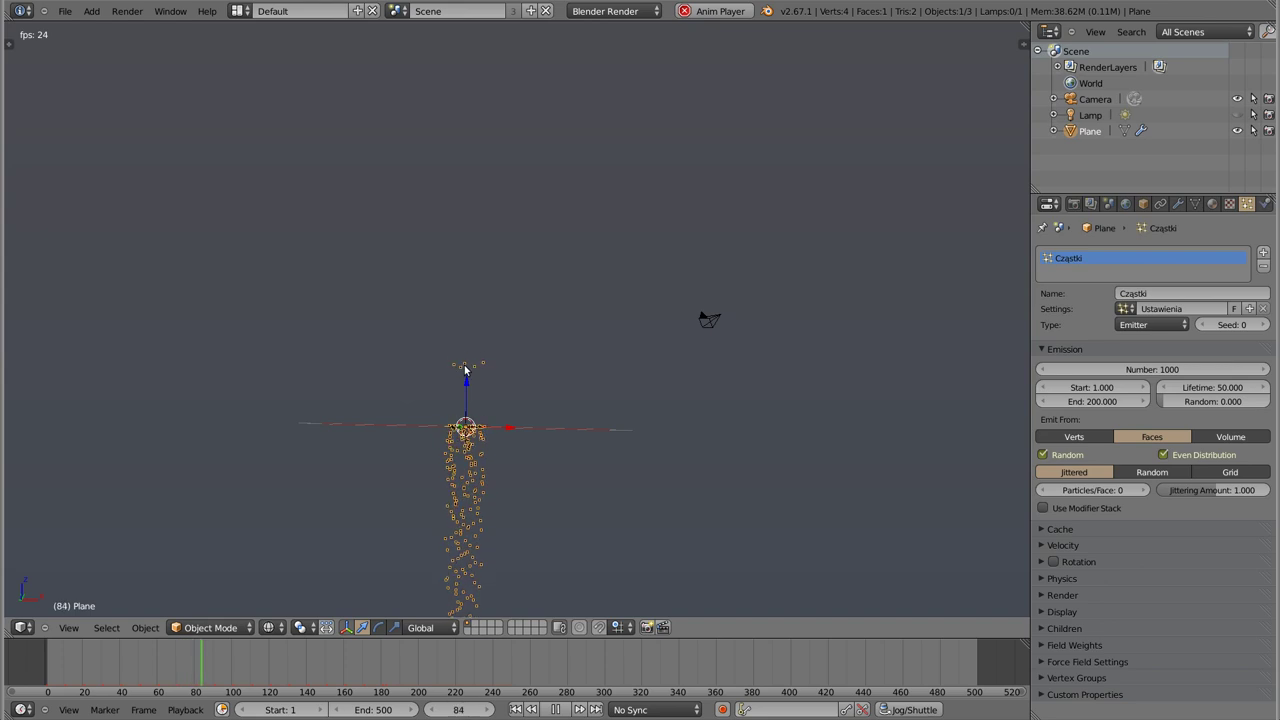
pyautogui.press('Escape')
pyautogui.moveTo(504, 357); pyautogui.dragTo(496, 386, button='middle')
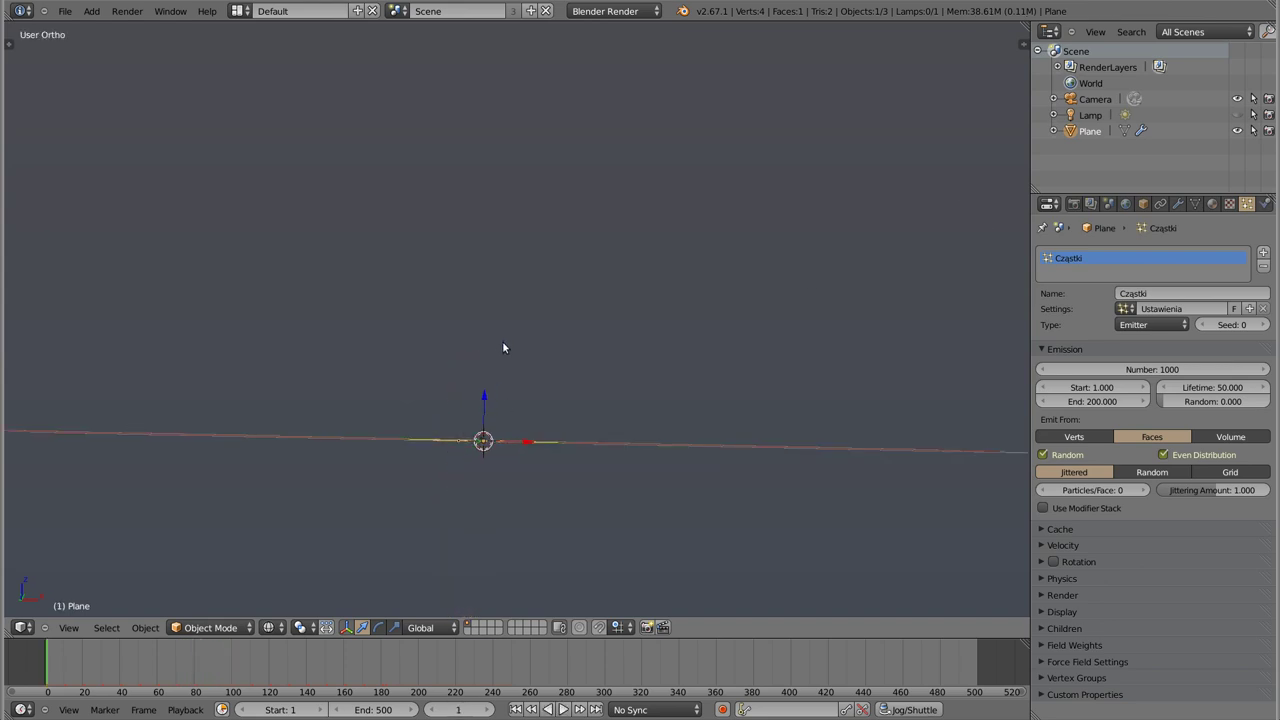
pyautogui.hotkey('alt', 'a')
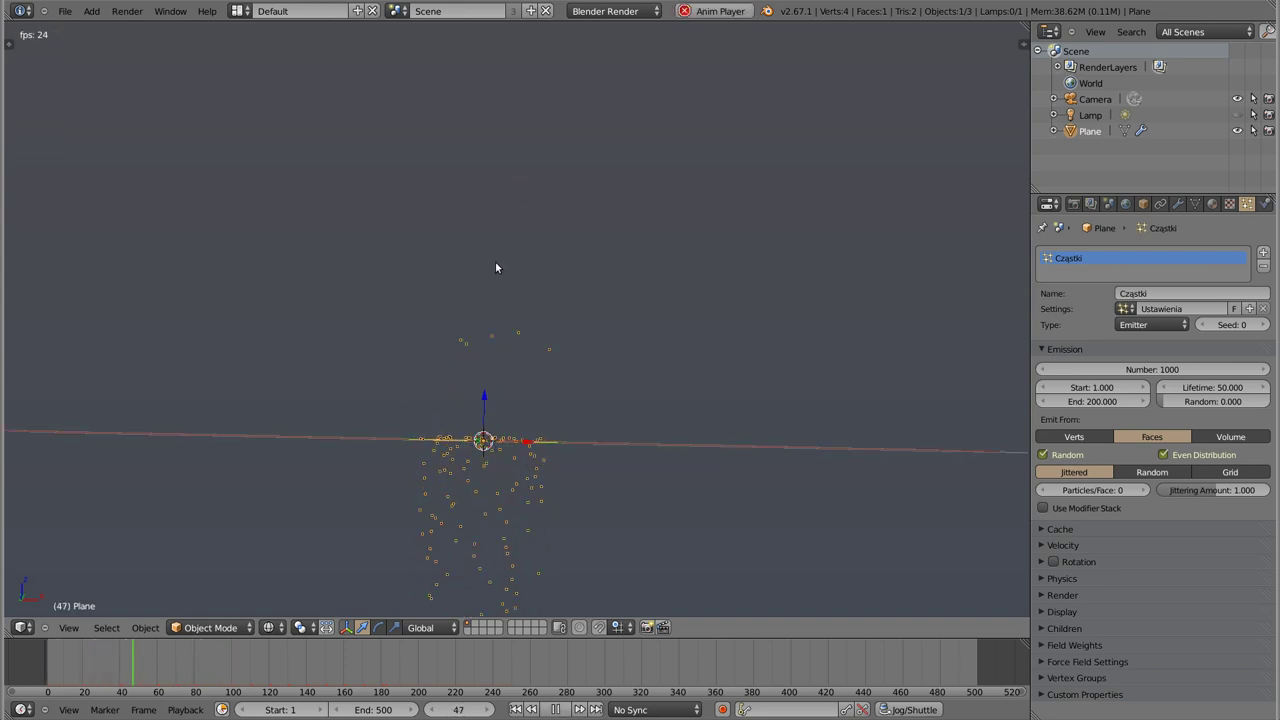
pyautogui.press('Escape')
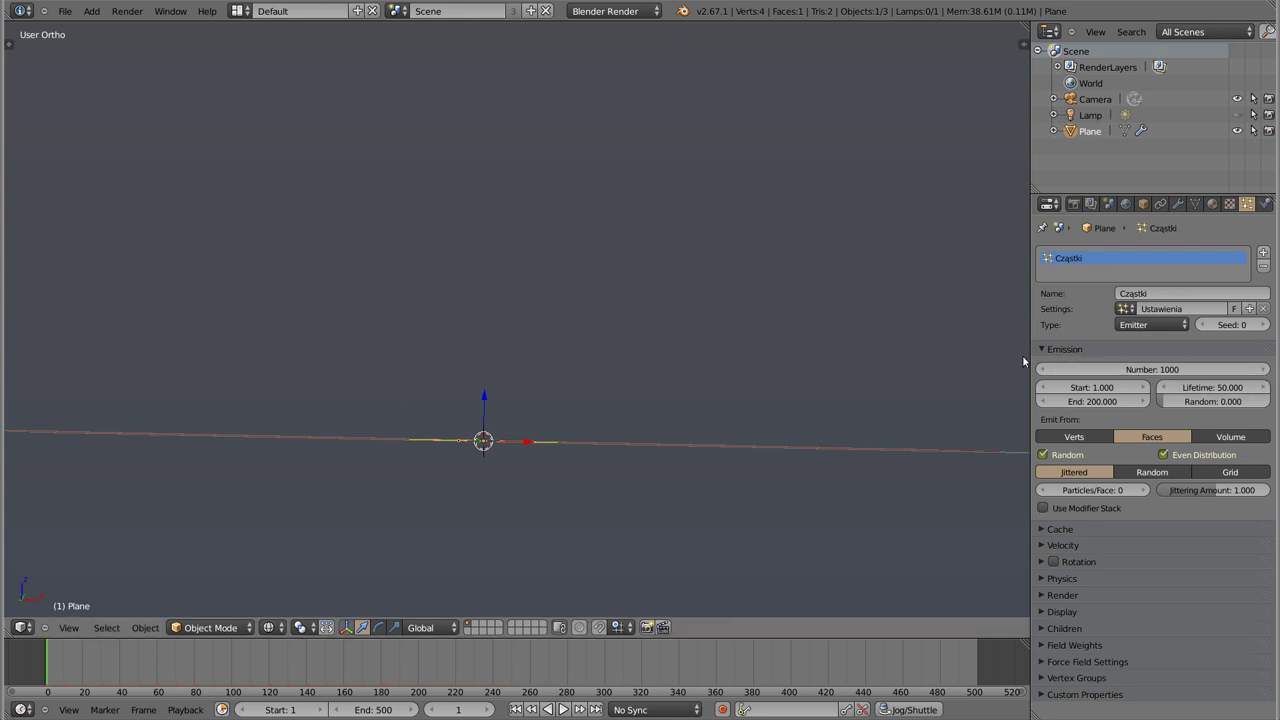
# Step: Lower the particle count to 999, replay, then restore it to 1000 and replay
pyautogui.click(1041, 370)
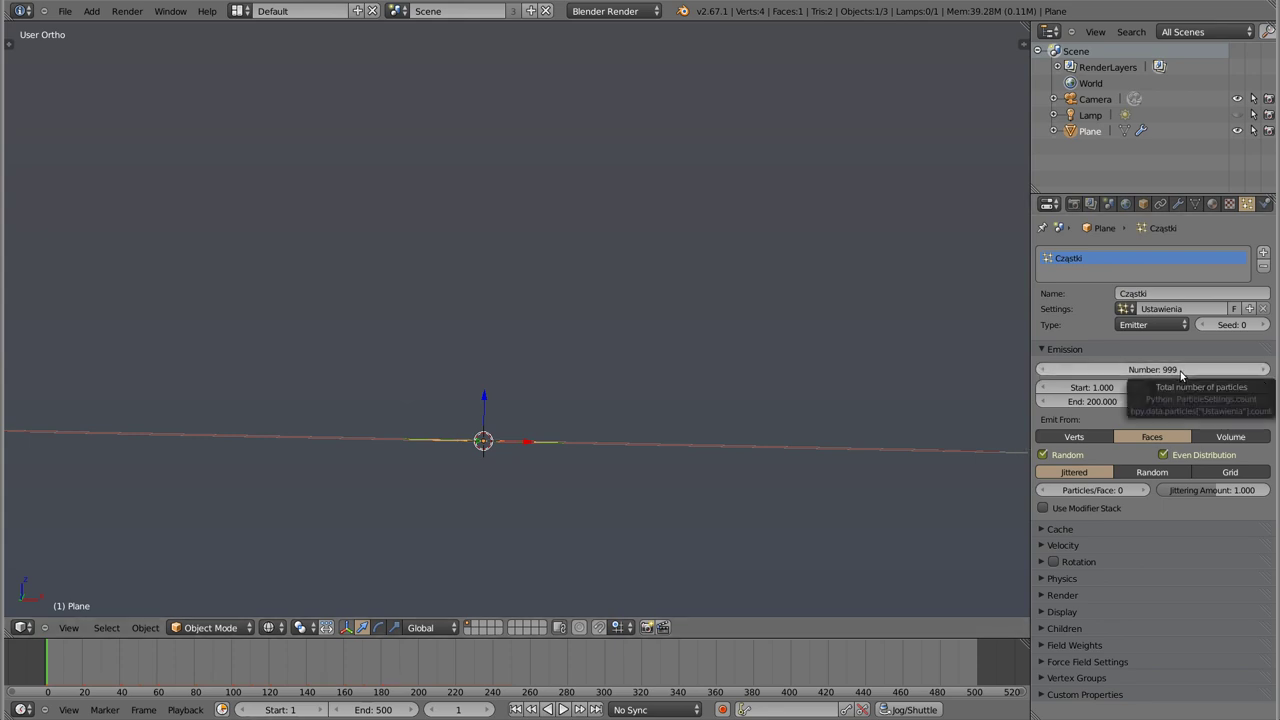
pyautogui.hotkey('alt', 'a')
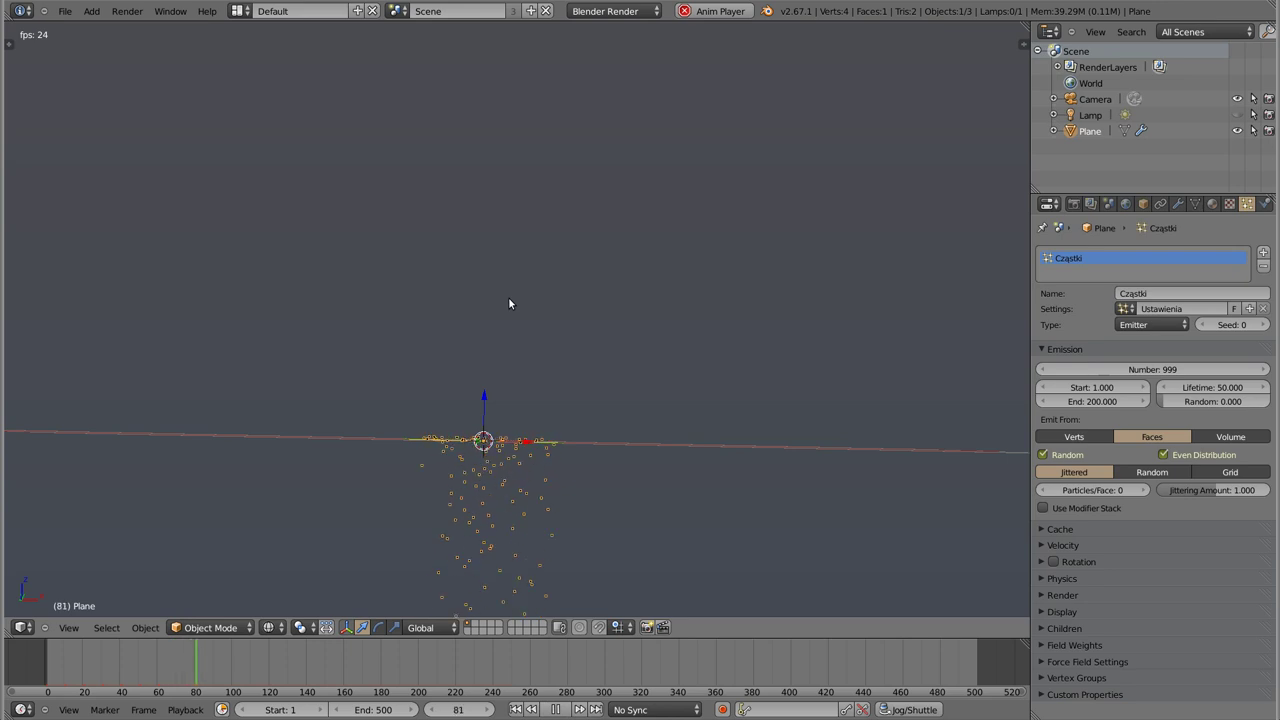
pyautogui.press('Escape')
pyautogui.click(1265, 370)
pyautogui.hotkey('alt', 'a')
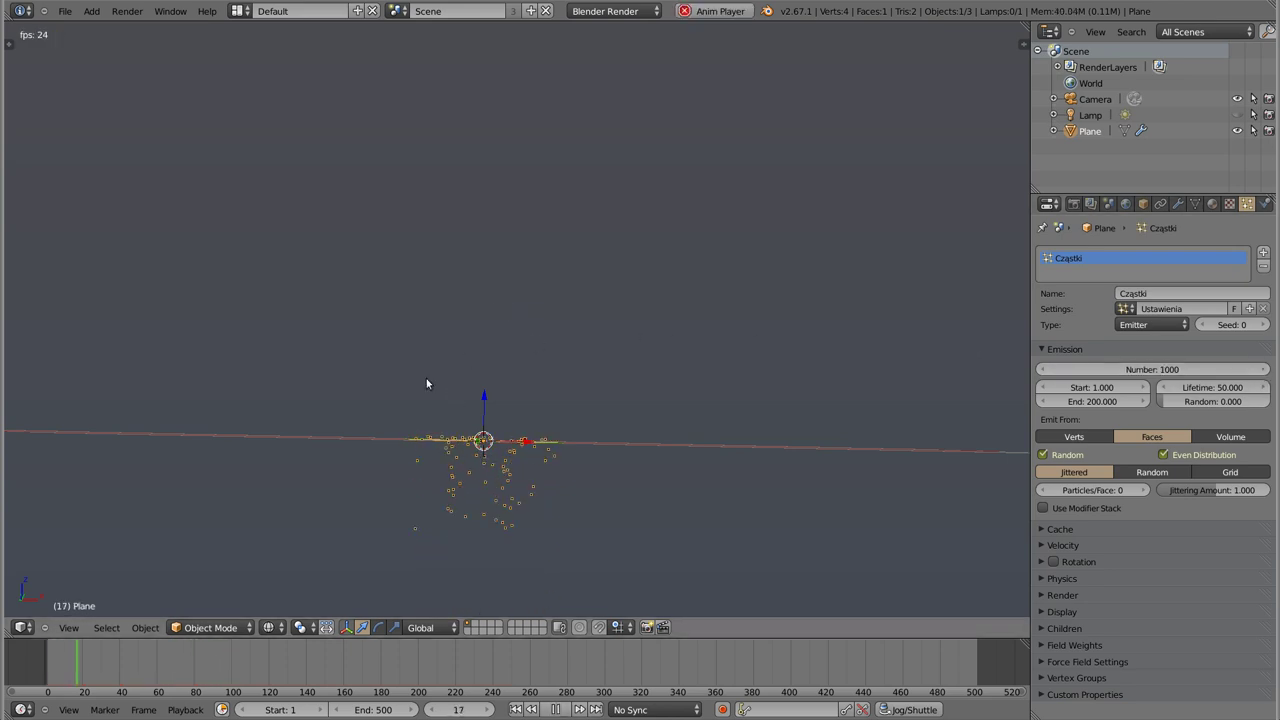
pyautogui.keyDown('shift'); pyautogui.moveTo(503, 320); pyautogui.dragTo(534, 242, button='middle'); pyautogui.keyUp('shift')
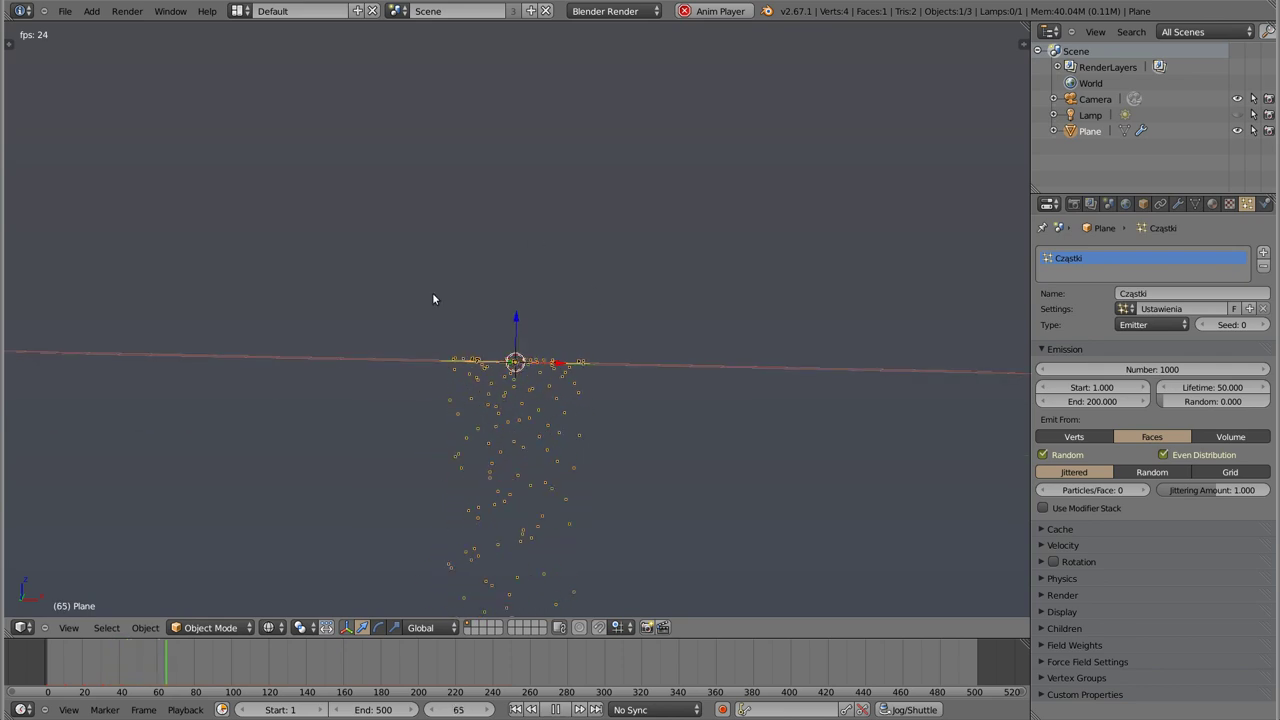
pyautogui.press('Escape')
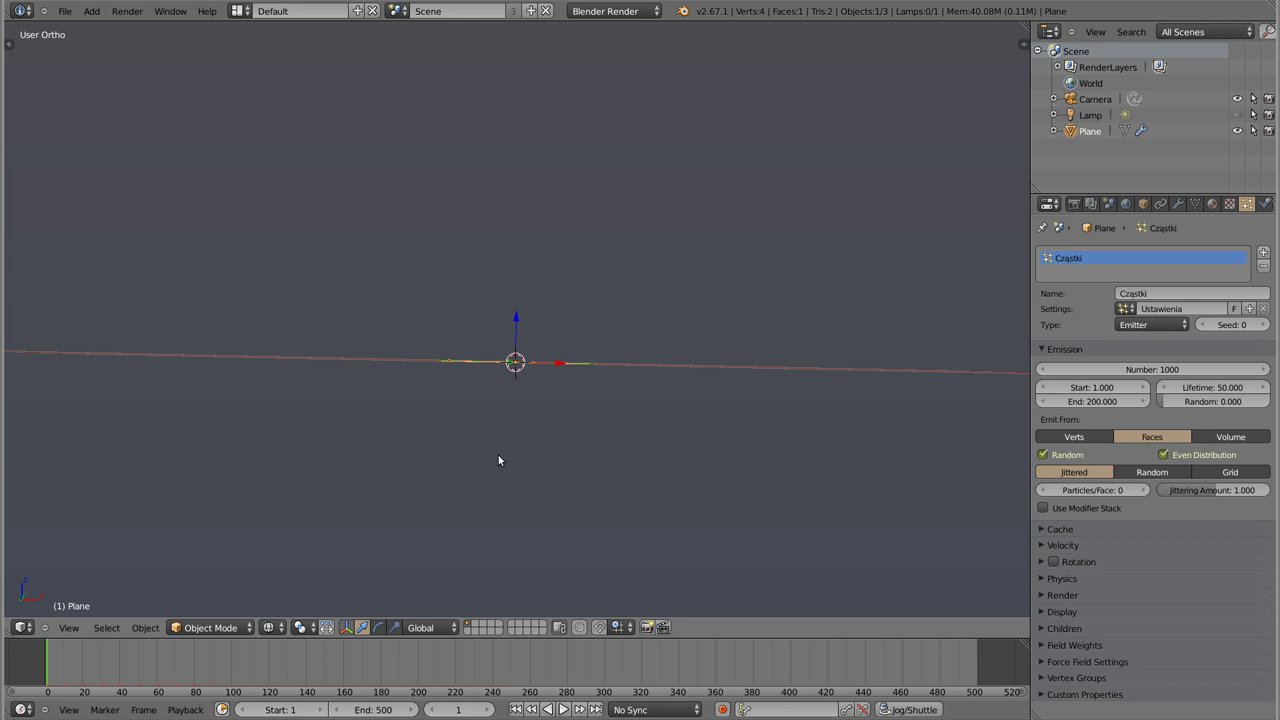
# Step: Lower the particle Cache Step from 10 to 1, then briefly replay the emission
pyautogui.click(1045, 529)
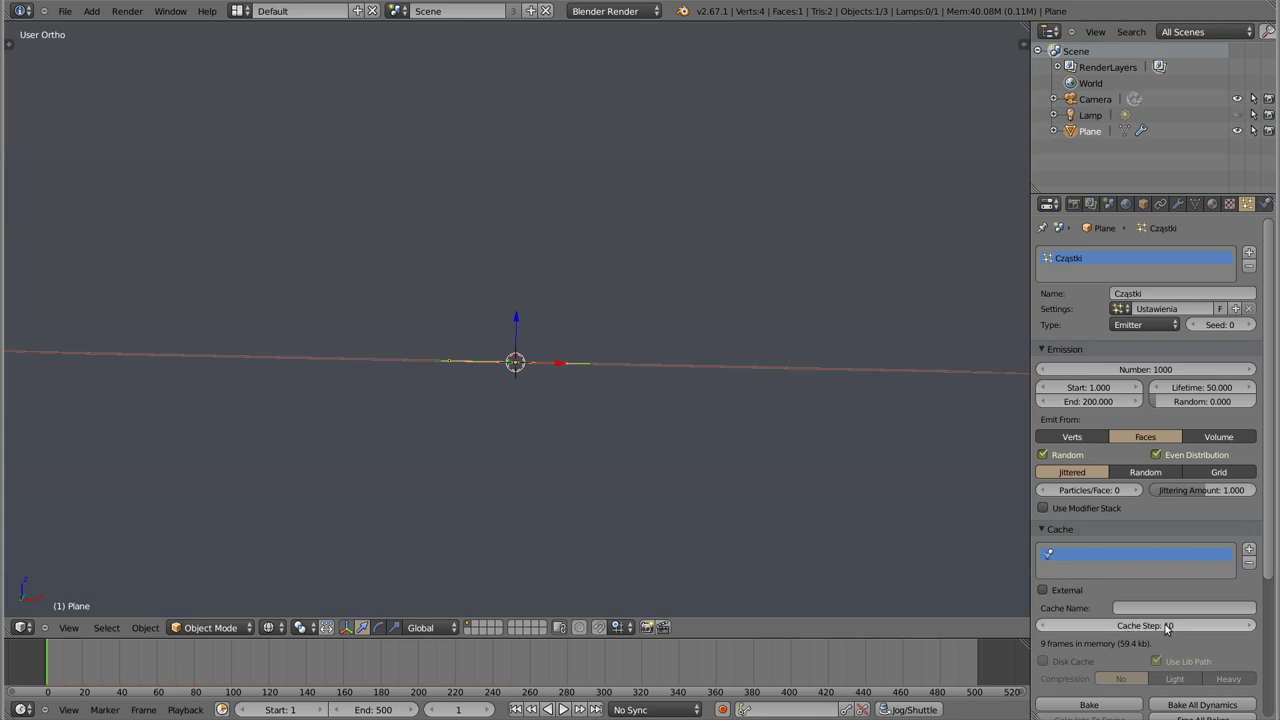
pyautogui.click(1045, 529)
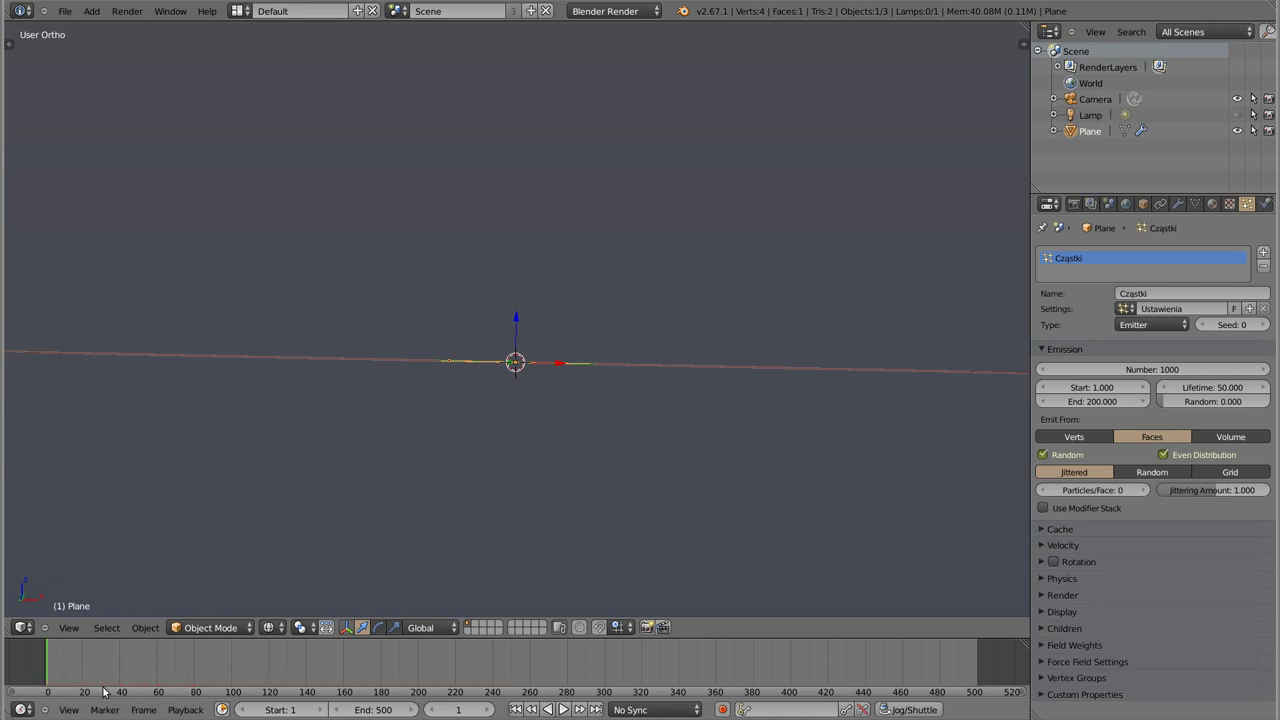
pyautogui.click(1058, 529)
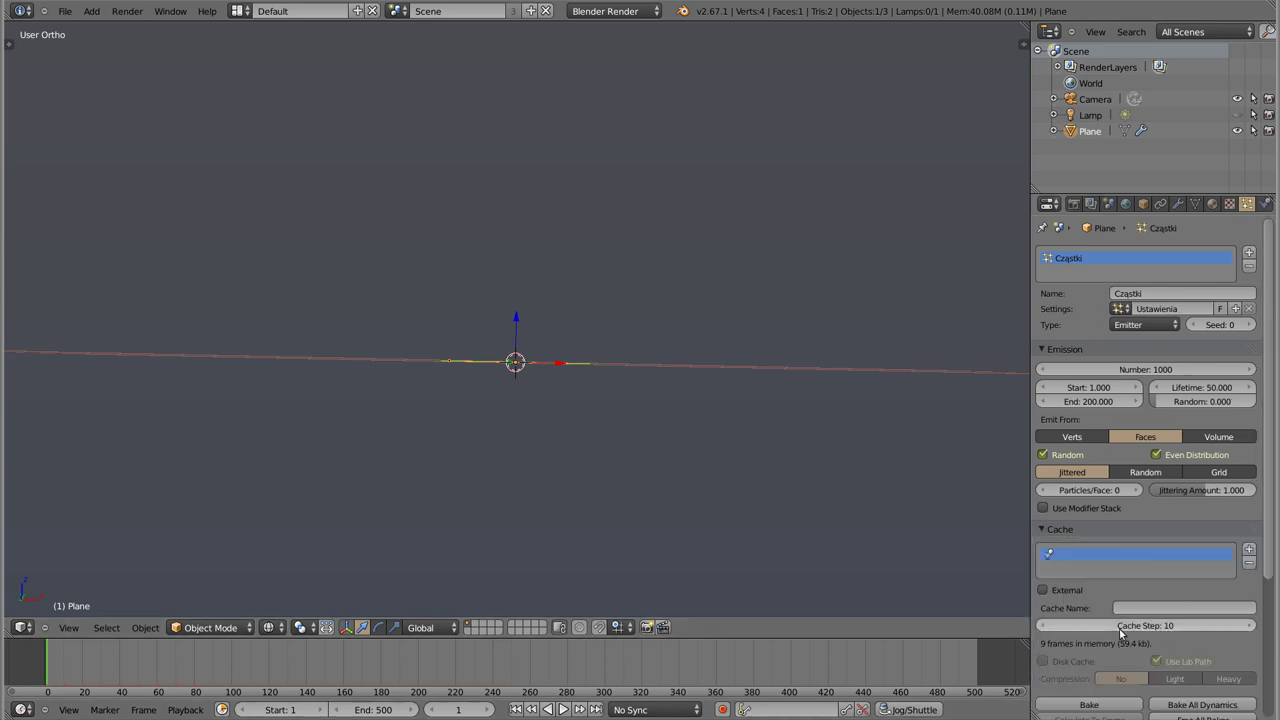
pyautogui.moveTo(1153, 627); pyautogui.dragTo(1100, 627)
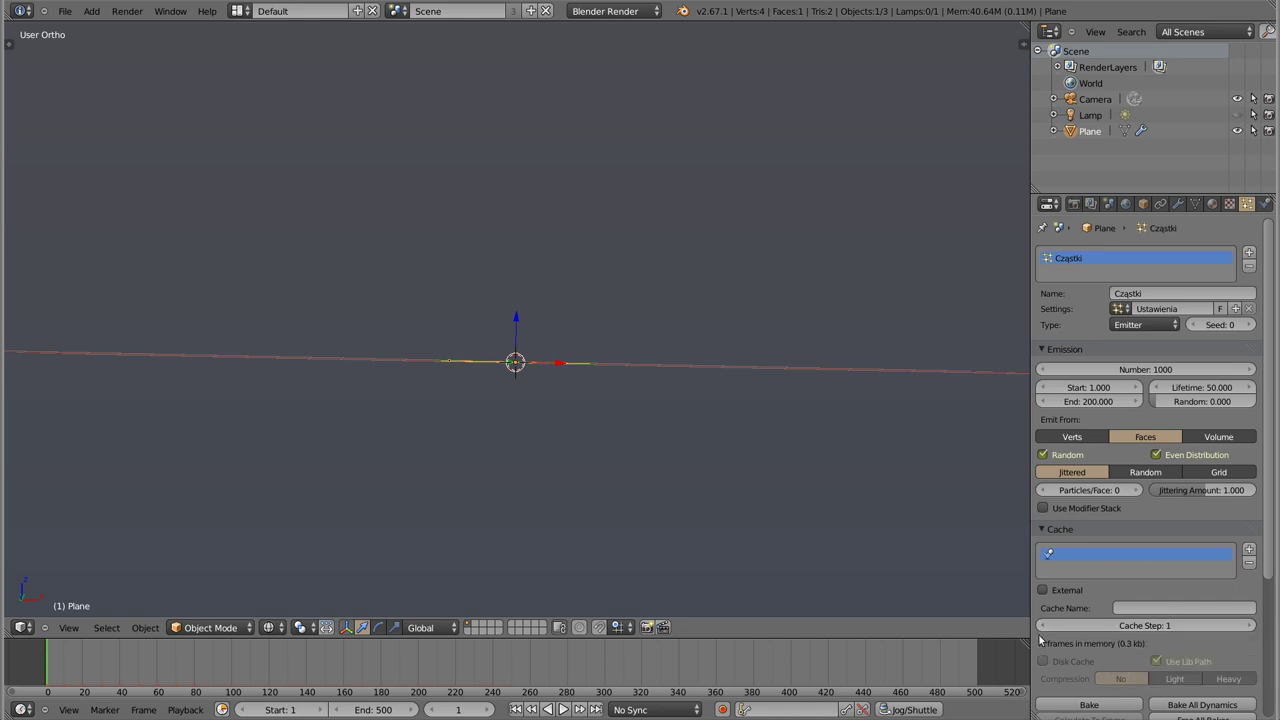
pyautogui.click(1043, 530)
pyautogui.hotkey('alt', 'a')
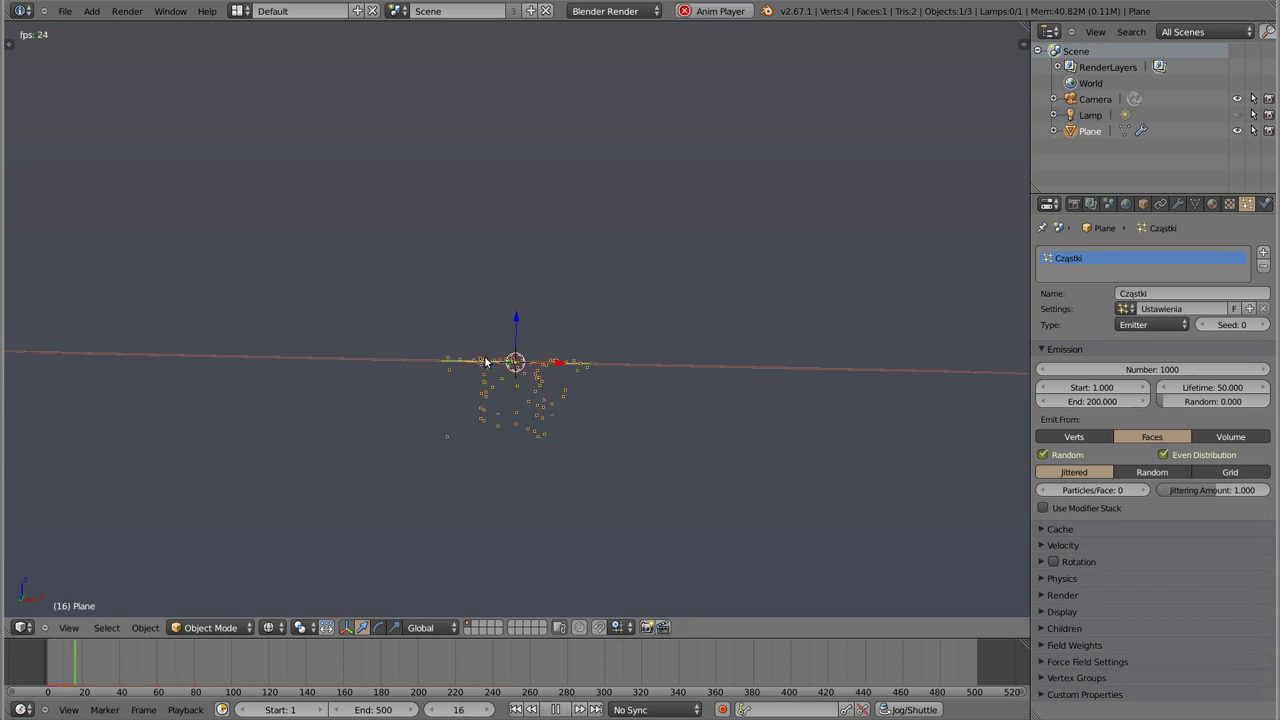
pyautogui.press('Escape')
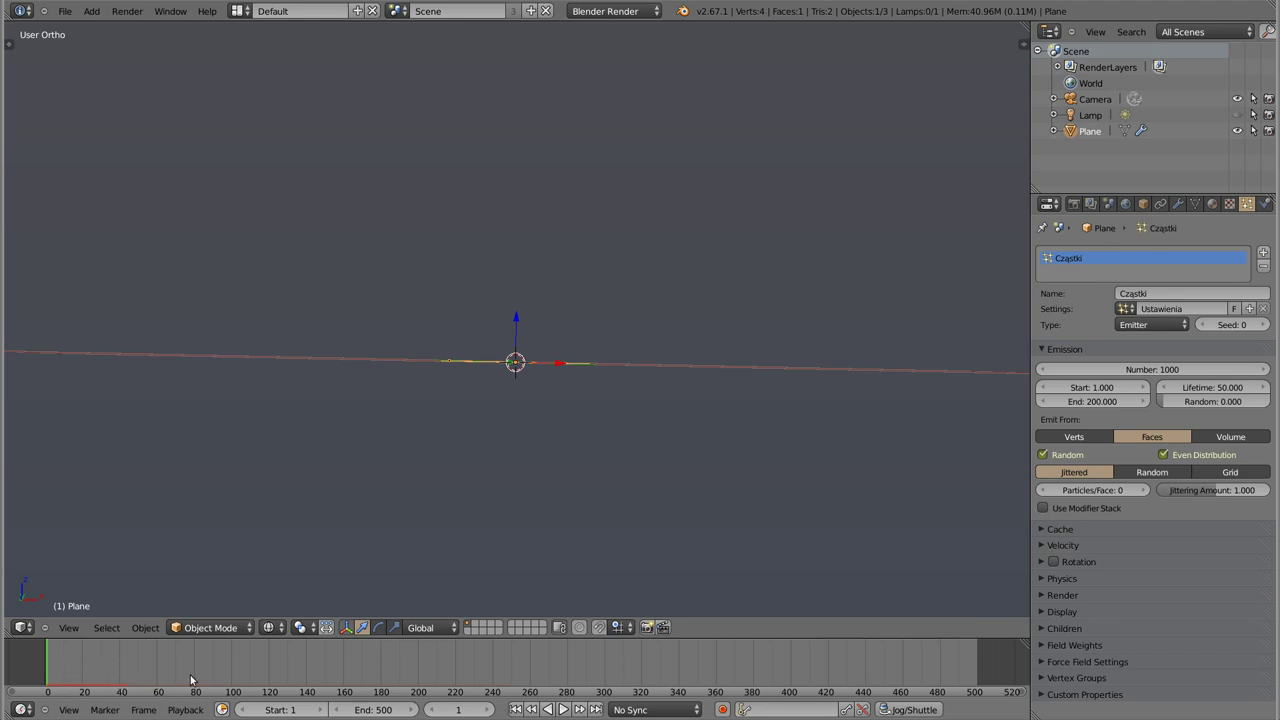
# Step: Replay the emission from the front view, then expand Velocity showing Normal at 1.000
pyautogui.hotkey('alt', 'a')
pyautogui.press('Escape')
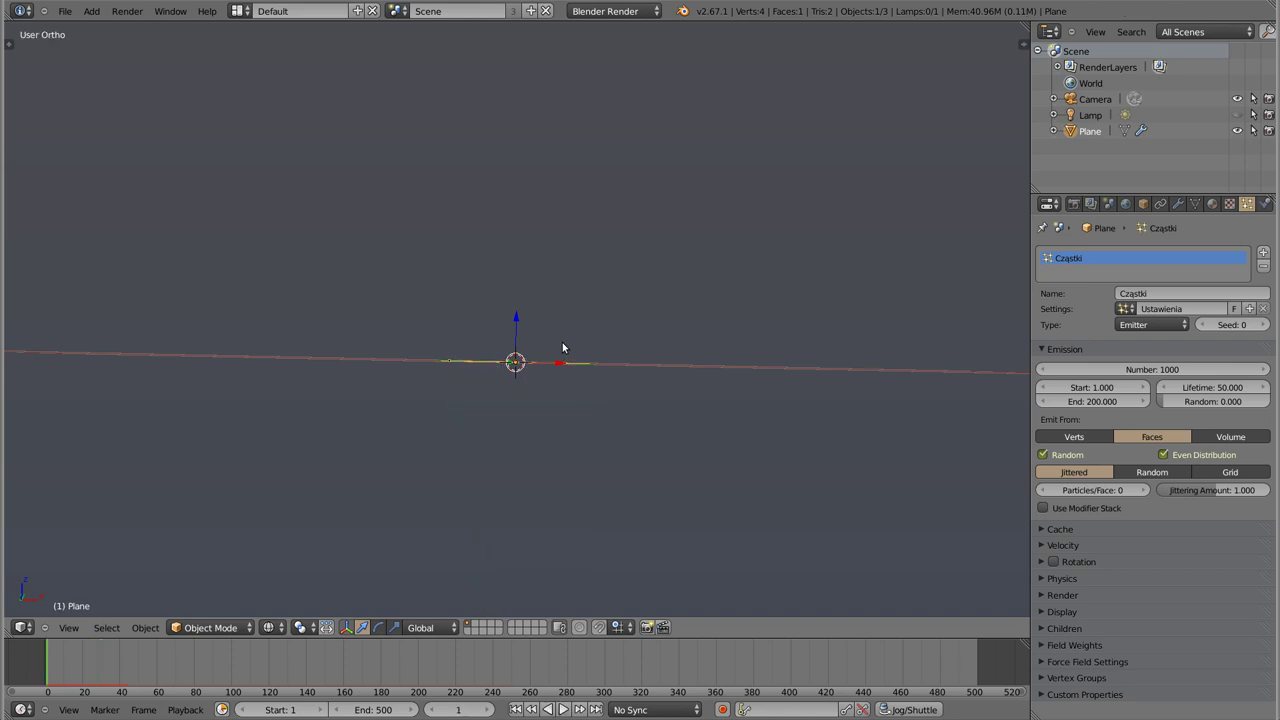
pyautogui.press('KP_1')
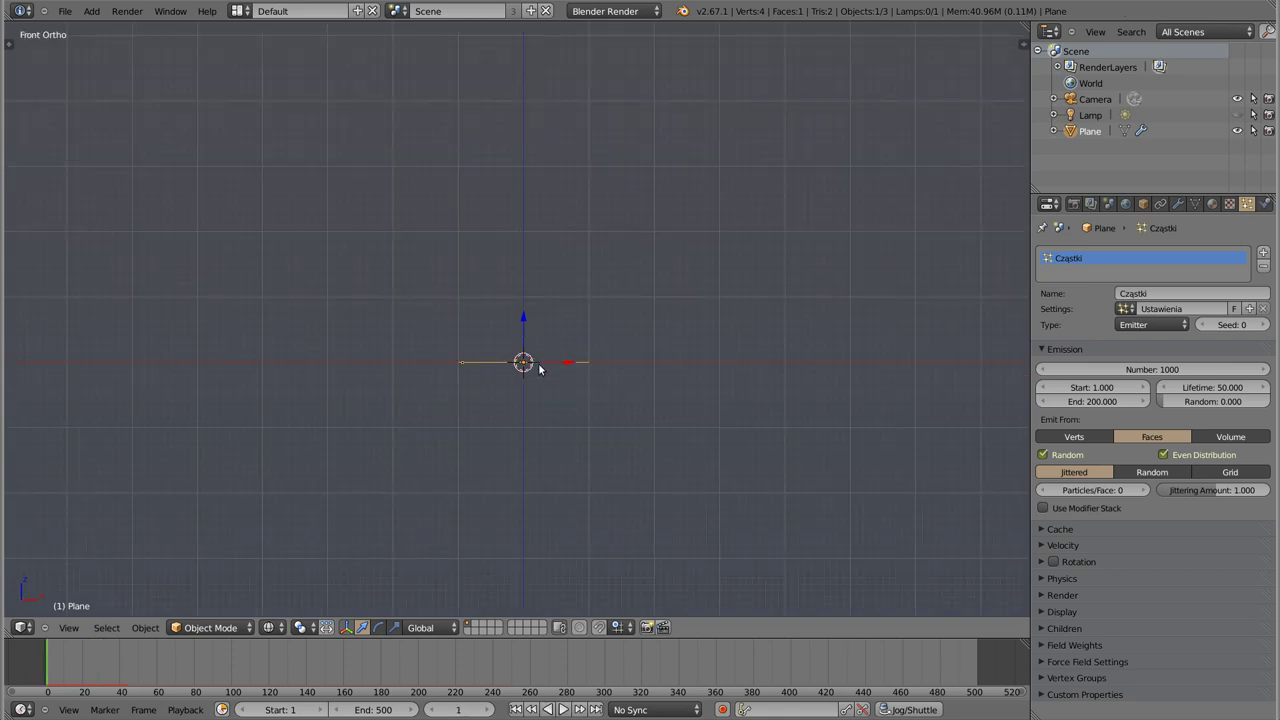
pyautogui.moveTo(560, 362); pyautogui.dragTo(540, 364, button='middle')
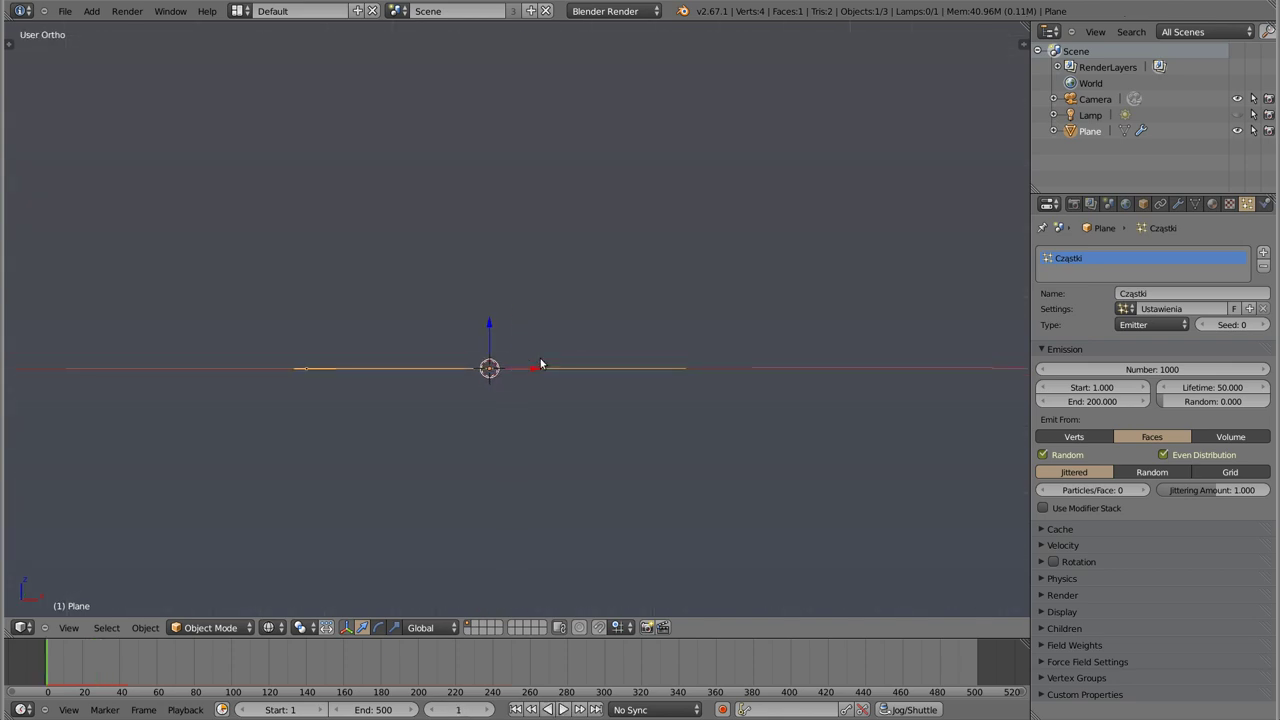
pyautogui.hotkey('alt', 'a')
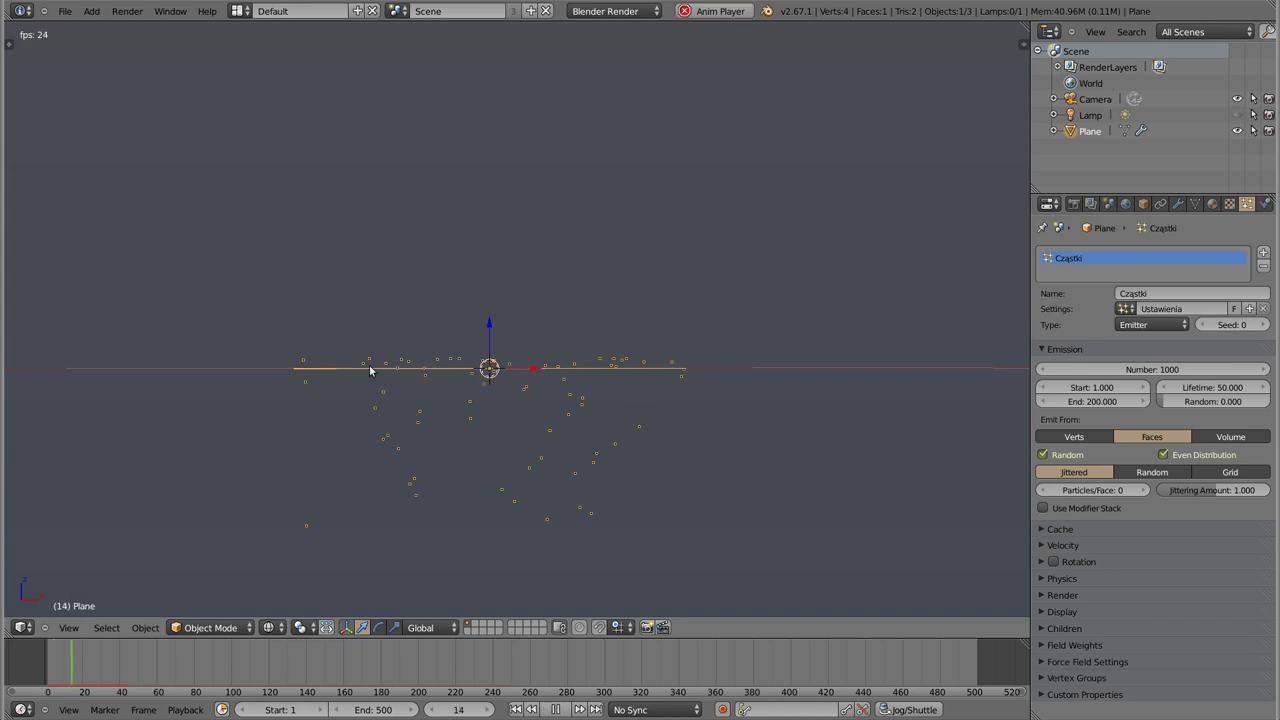
pyautogui.press('Escape')
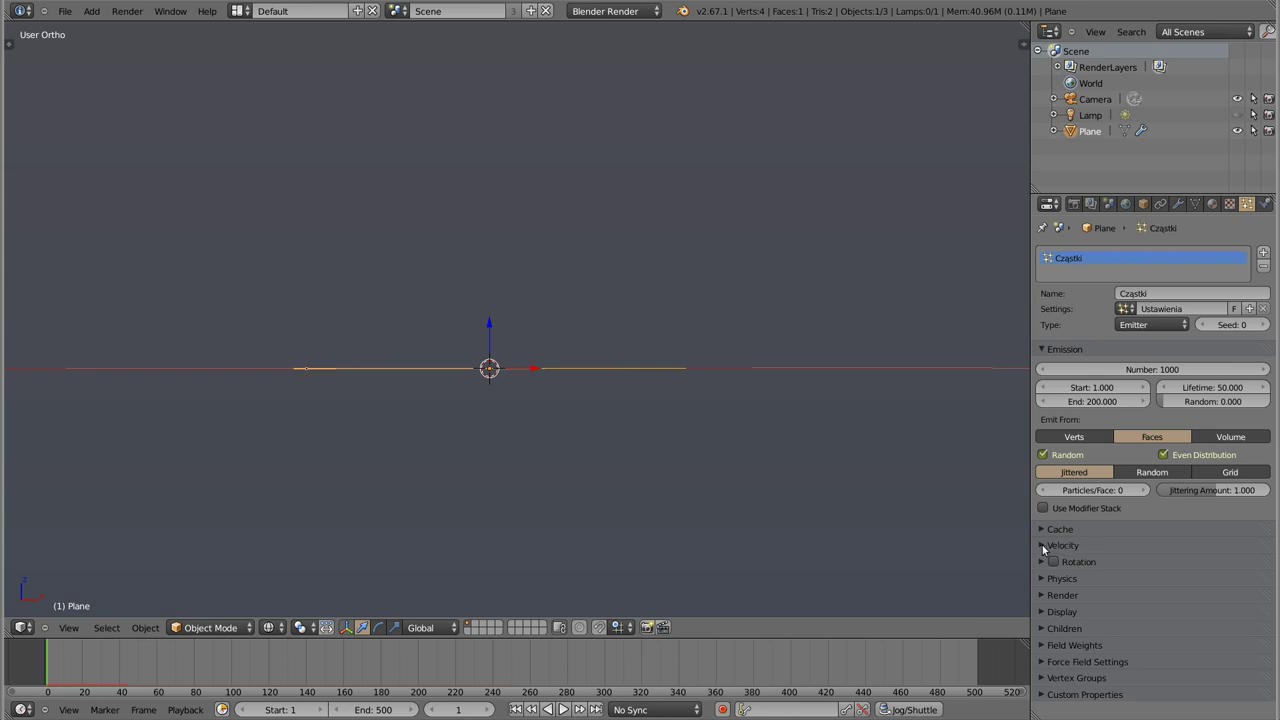
pyautogui.click(1043, 545)
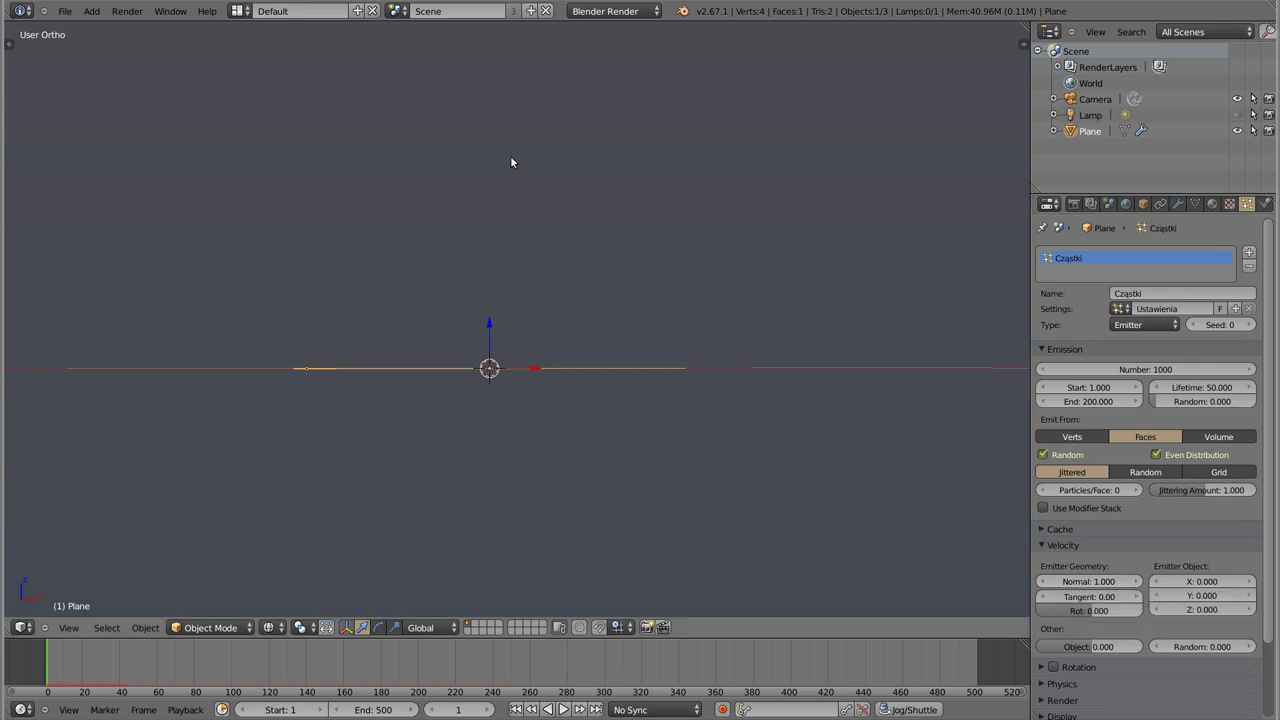
pyautogui.moveTo(494, 341)
pyautogui.mouseDown(button='middle')
pyautogui.moveTo(546, 353)
pyautogui.moveTo(530, 355)
pyautogui.mouseUp(button='middle')
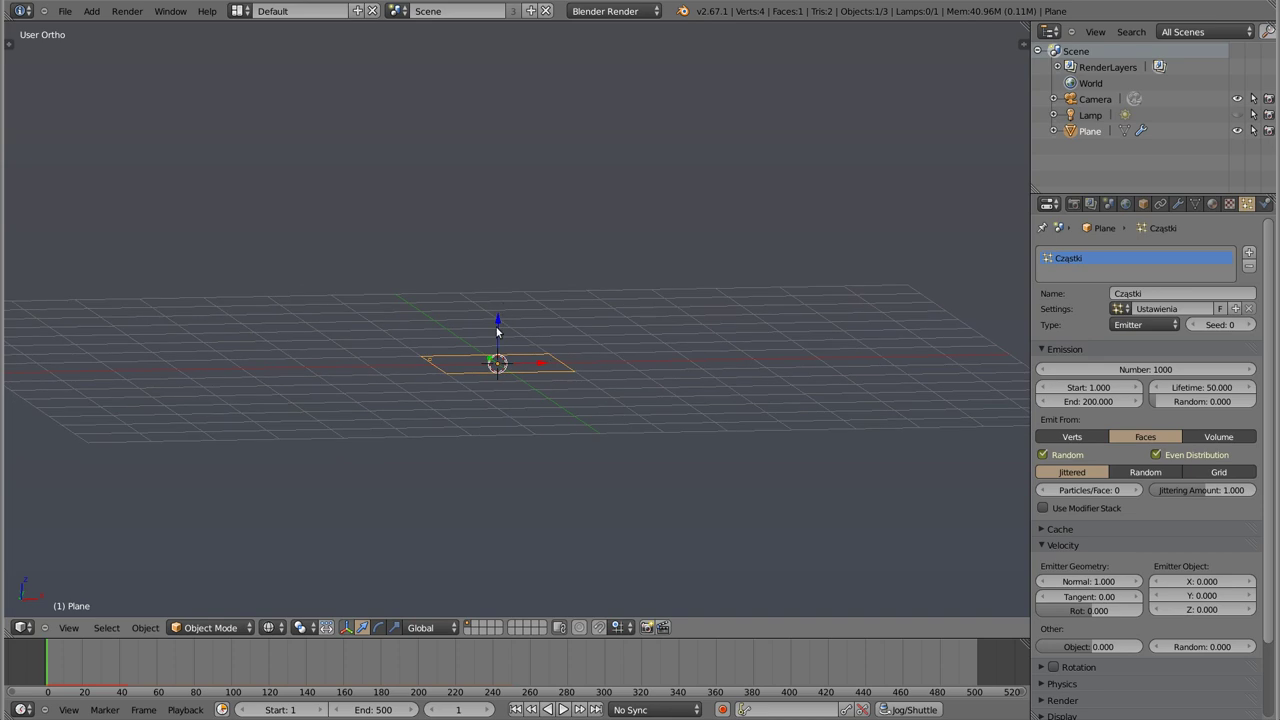
# Step: Display the plane's face normals at length 2.70, then lower Normal velocity from 1.000 to 0
pyautogui.press('Tab')
pyautogui.press('n')
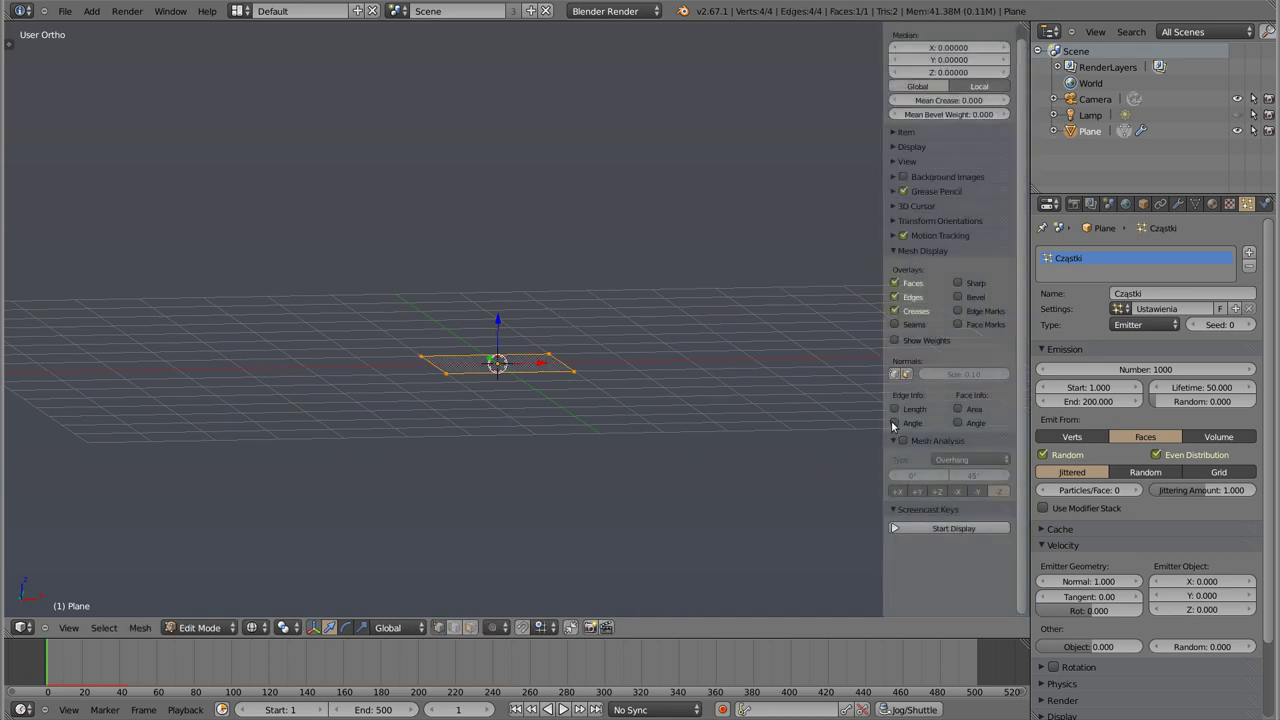
pyautogui.click(906, 374)
pyautogui.moveTo(928, 379); pyautogui.dragTo(667, 294)
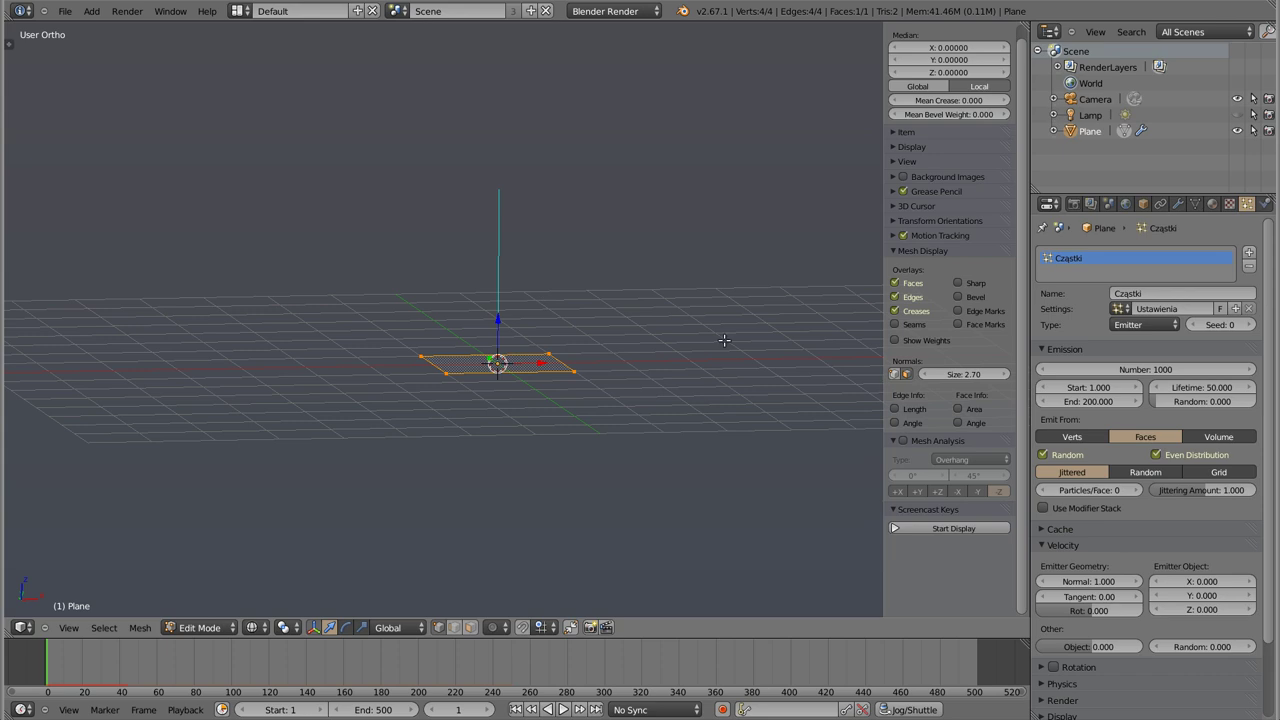
pyautogui.press('Tab')
pyautogui.moveTo(1089, 581); pyautogui.dragTo(1060, 581)
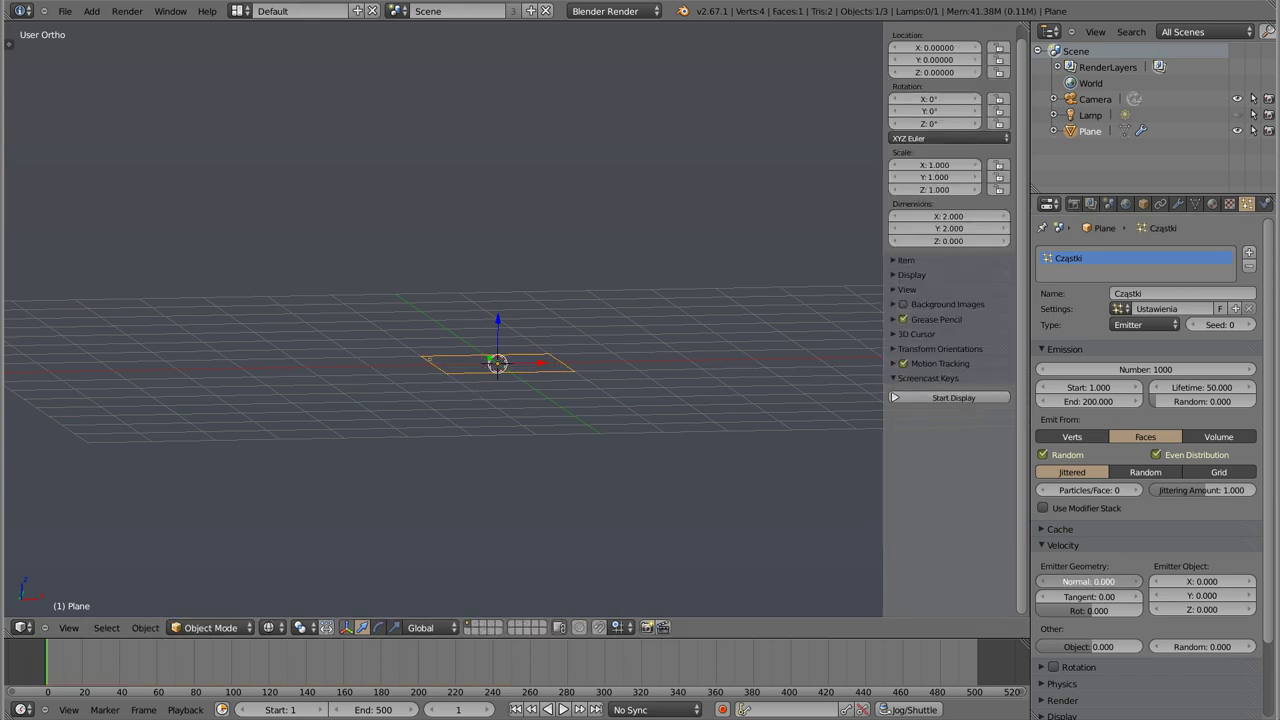
# Step: Preview the zero-velocity particles dropping straight down in front view
pyautogui.press('KP_1')
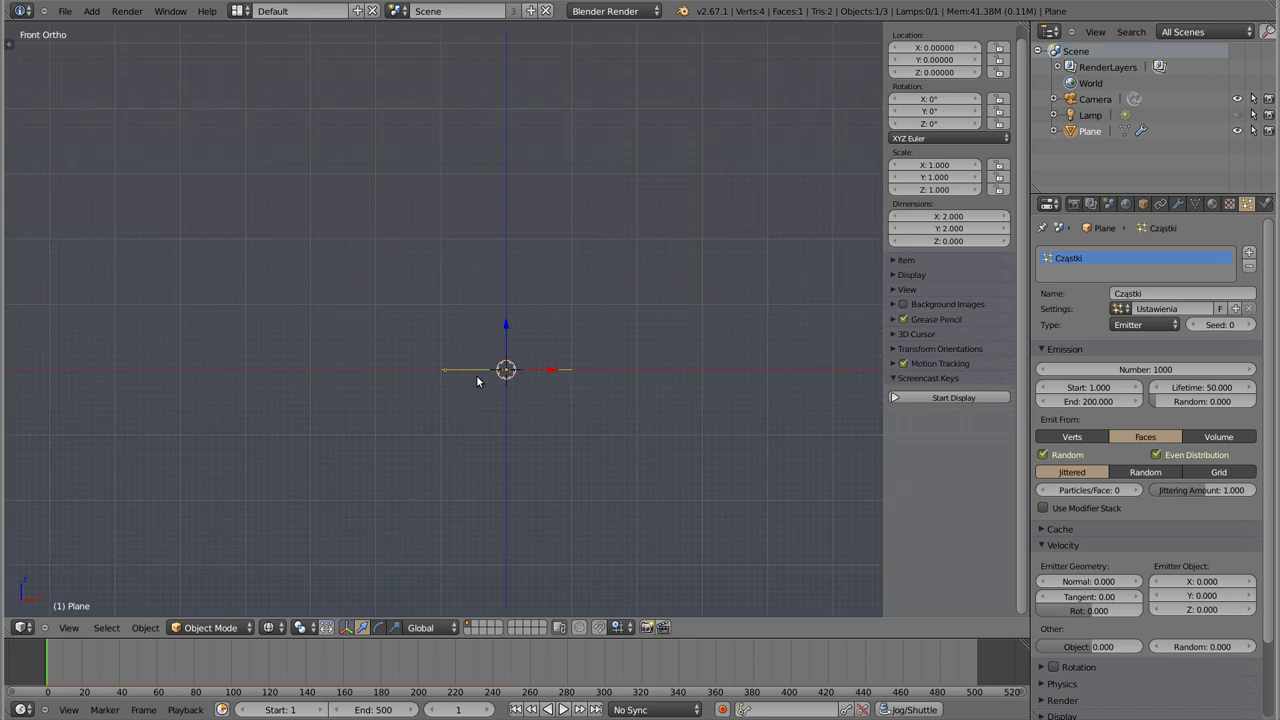
pyautogui.hotkey('alt', 'a')
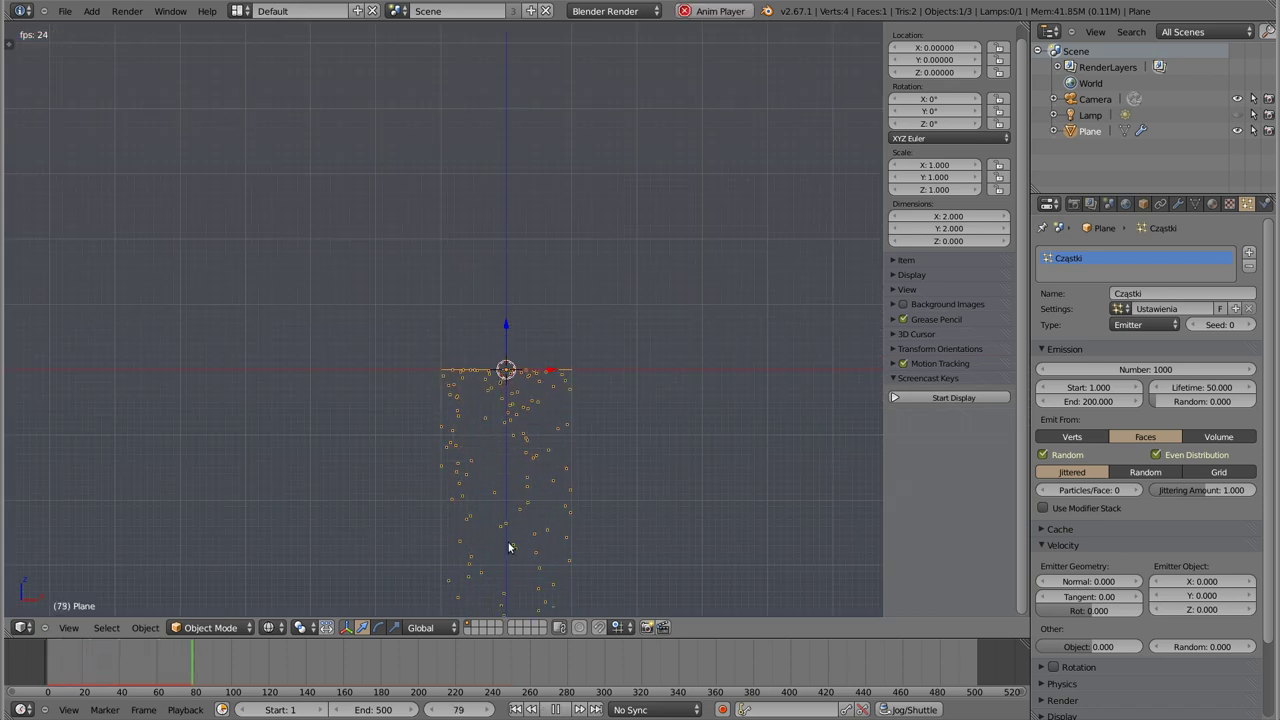
pyautogui.press('Escape')
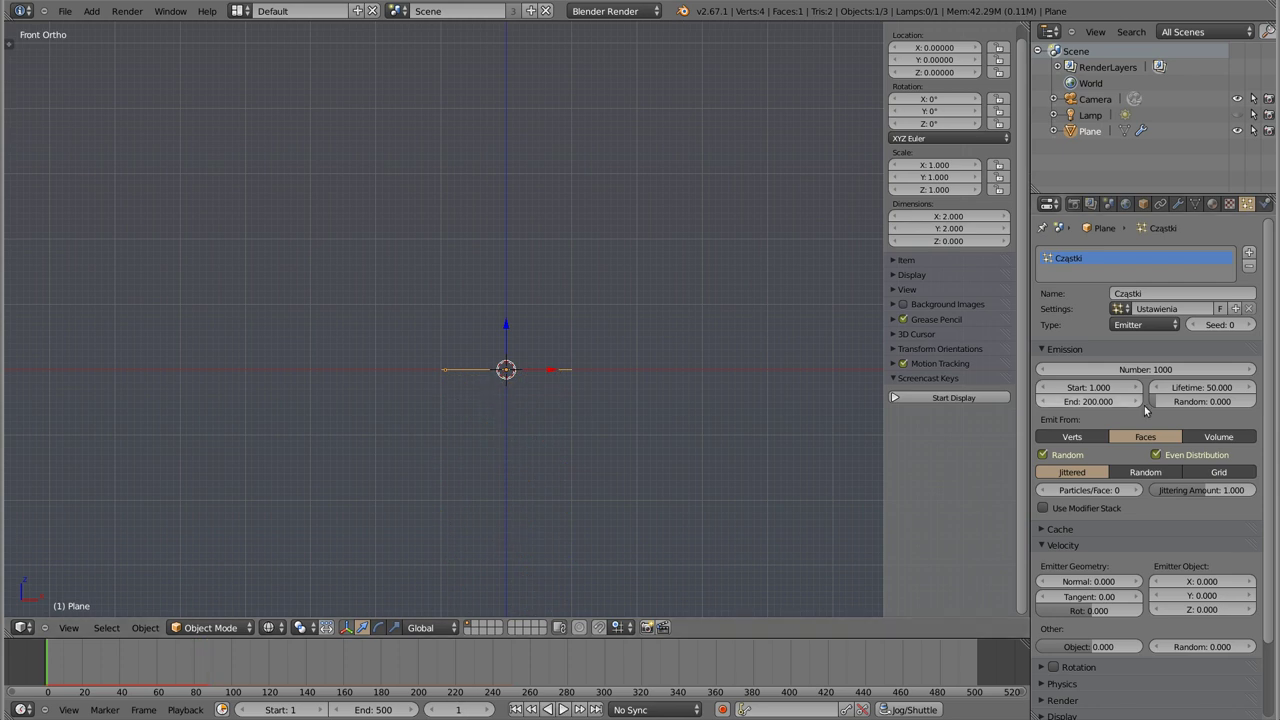
# Step: Set the Field Weights gravity to 0 and preview the emission
pyautogui.scroll(-2, 1119, 508)
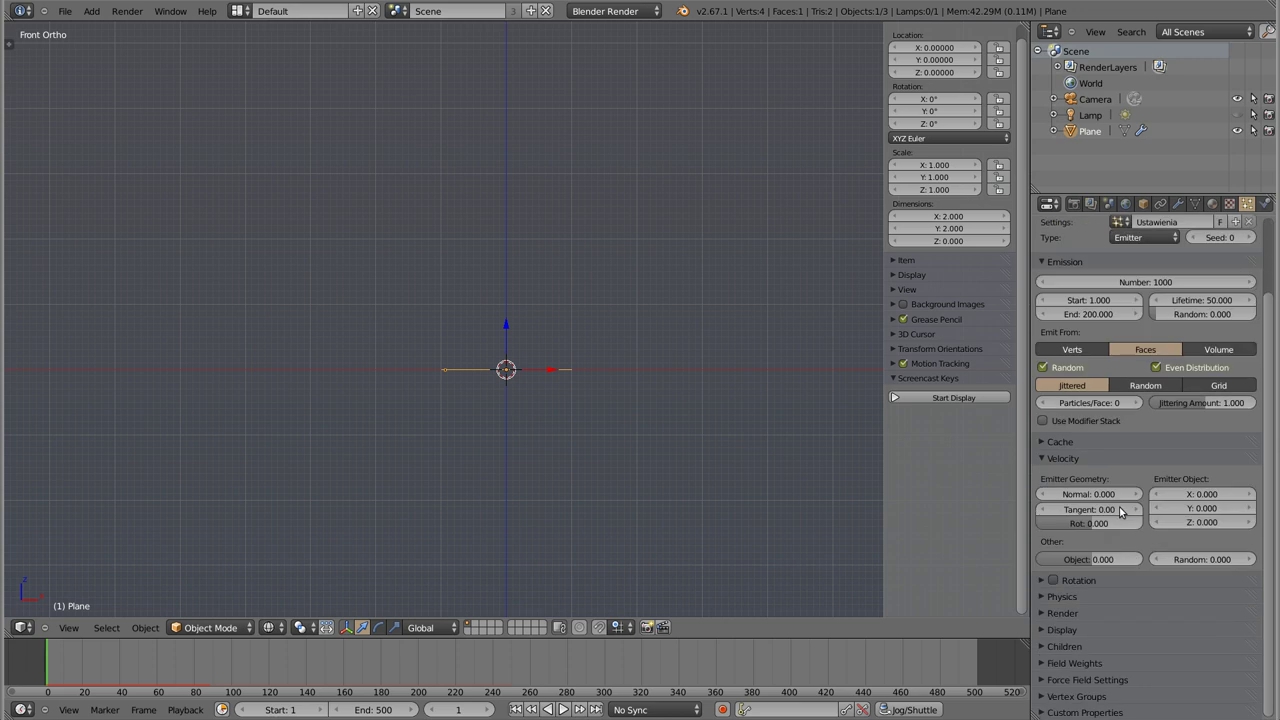
pyautogui.click(1097, 665)
pyautogui.scroll(-2, 1082, 666)
pyautogui.scroll(-2, 1082, 666)
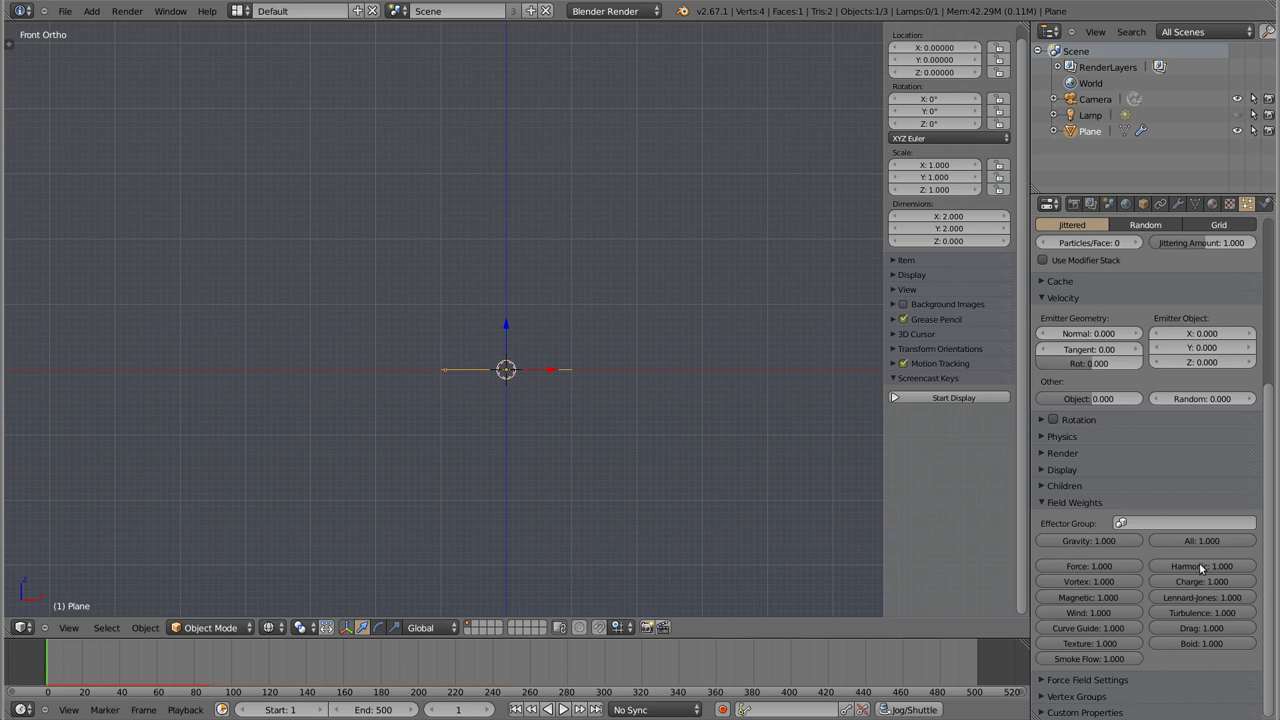
pyautogui.moveTo(1123, 542); pyautogui.dragTo(1042, 540)
pyautogui.hotkey('alt', 'a')
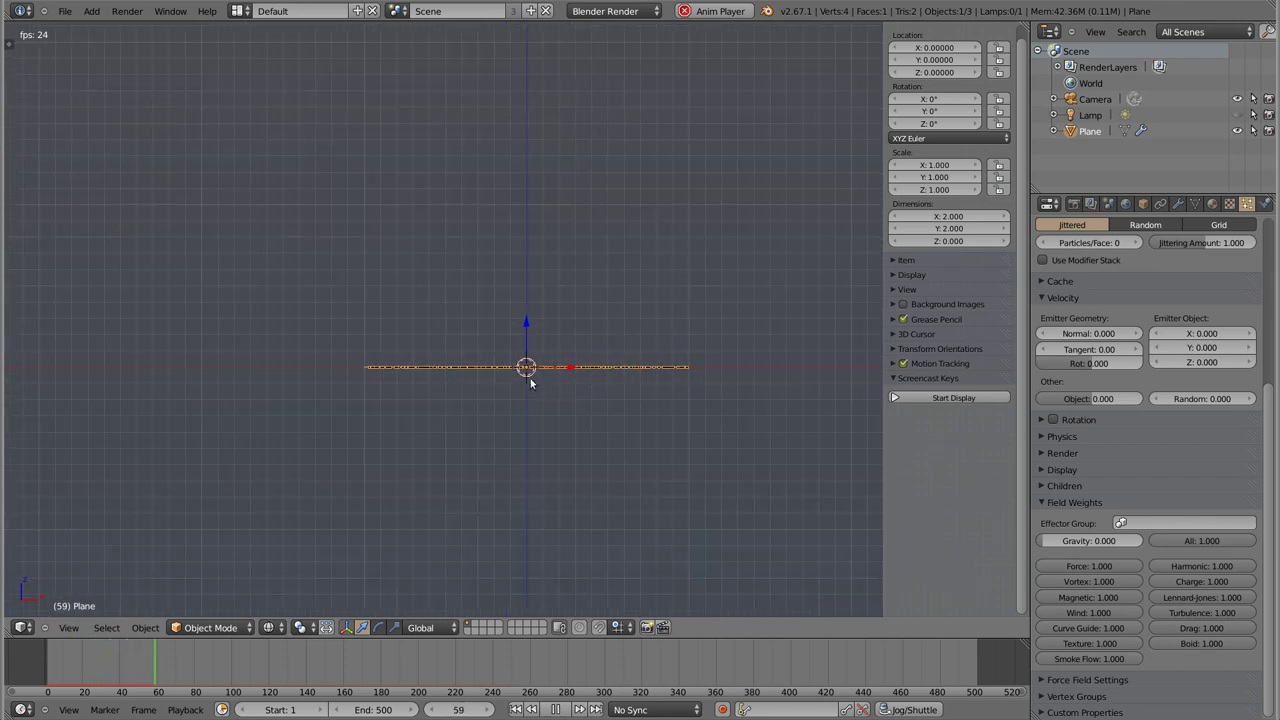
pyautogui.press('Escape')
# Step: Watch the emission from top view, then orbit to an angled view of the plane
pyautogui.press('KP_7')
pyautogui.hotkey('alt', 'a')
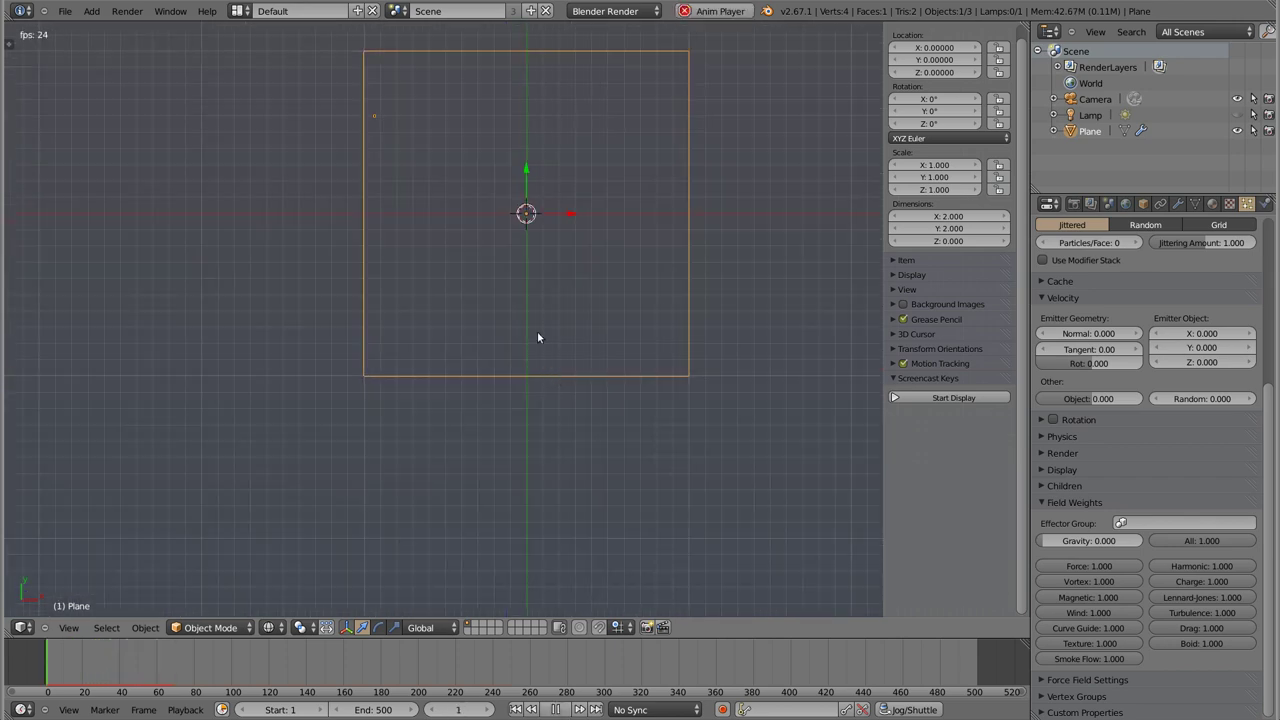
pyautogui.keyDown('shift'); pyautogui.moveTo(511, 214); pyautogui.dragTo(456, 288, button='middle'); pyautogui.keyUp('shift')
pyautogui.moveTo(480, 328)
pyautogui.mouseDown(button='middle')
pyautogui.moveTo(451, 180)
pyautogui.moveTo(463, 117)
pyautogui.mouseUp(button='middle')
pyautogui.scroll(3, 454, 226)
pyautogui.scroll(2, 503, 325)
pyautogui.scroll(-1, 503, 325)
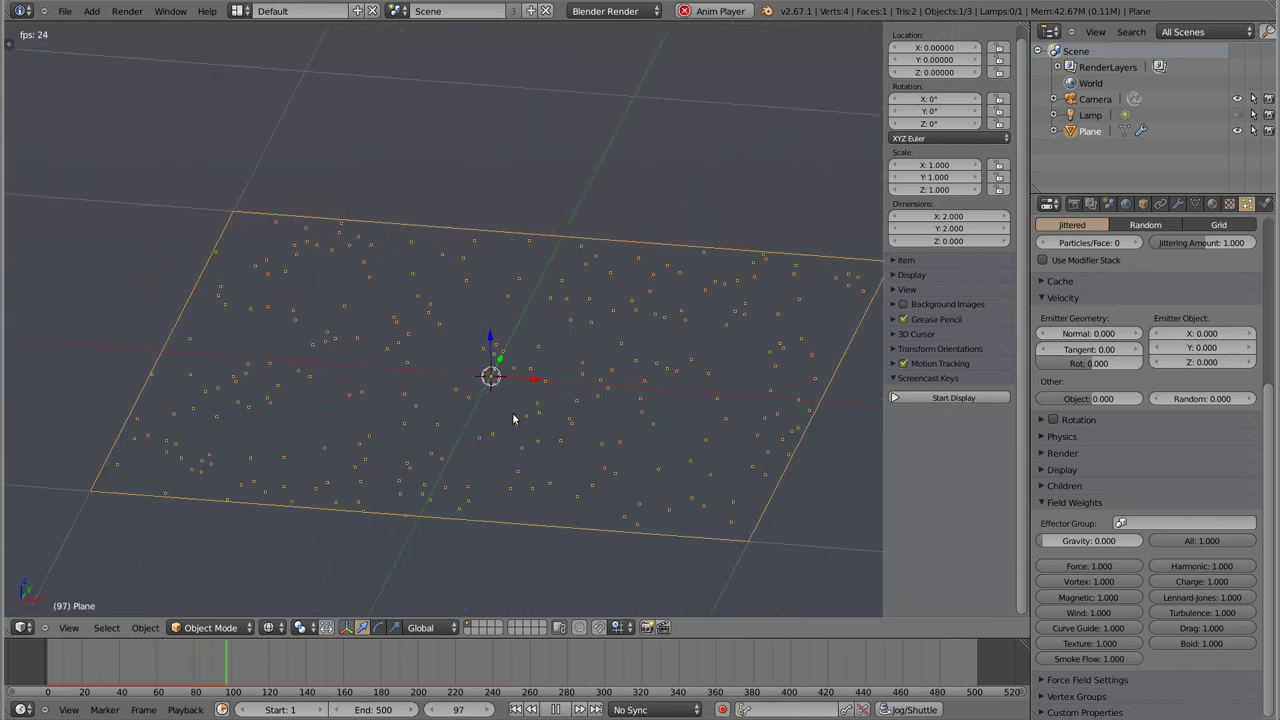
# Step: Stop playback and collapse the Field Weights and Velocity panels
pyautogui.click(1042, 502)
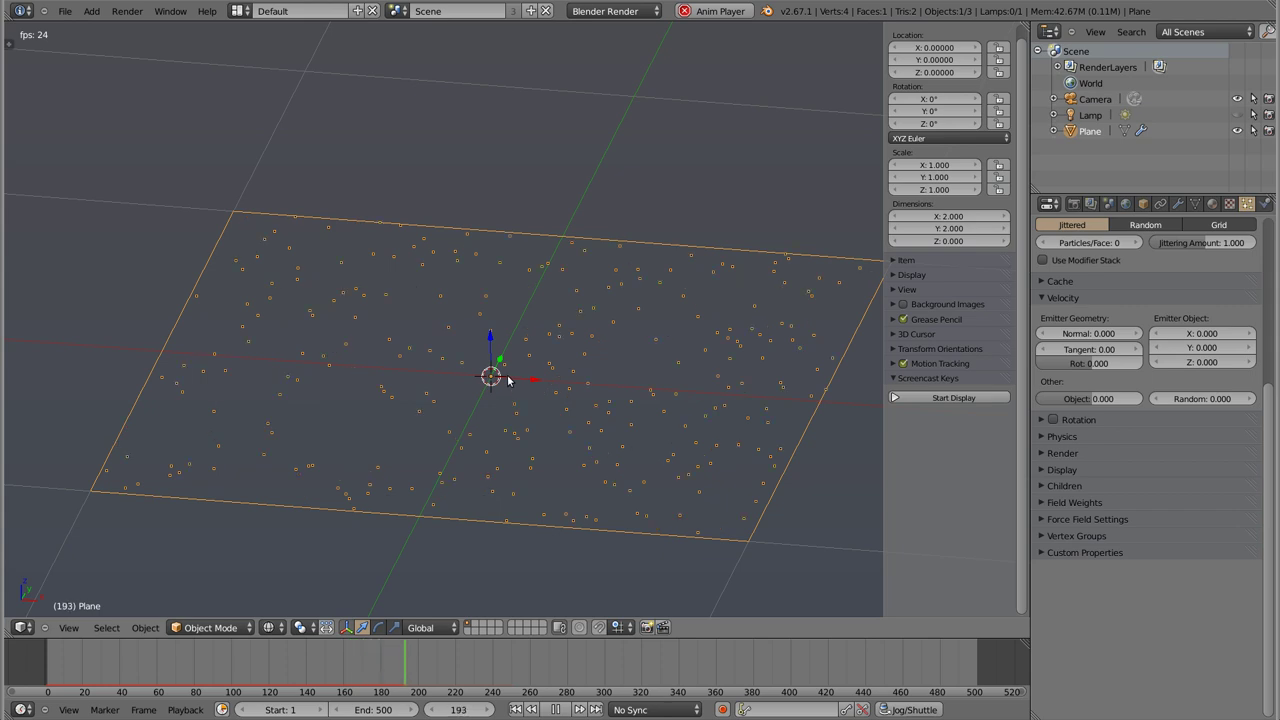
pyautogui.press('Escape')
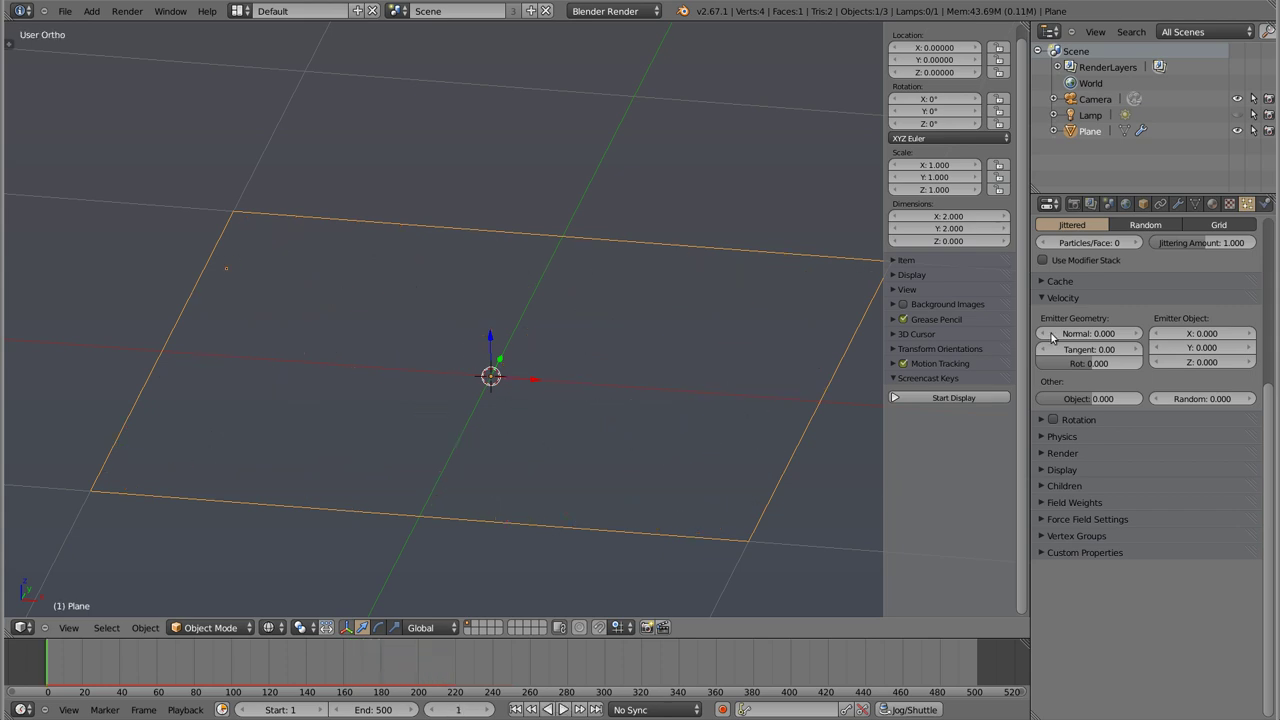
pyautogui.click(1042, 298)
pyautogui.scroll(3, 1099, 483)
pyautogui.scroll(3, 1084, 354)
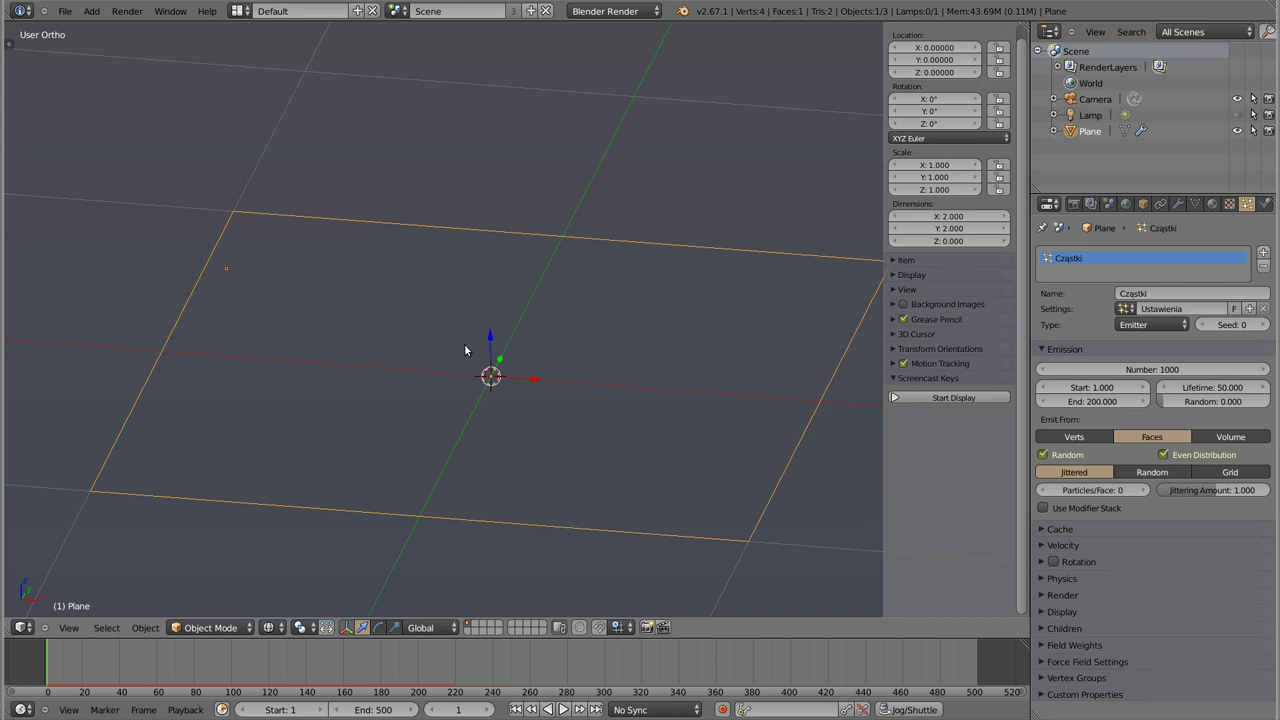
# Step: Set the emission Start frame to 10 and End frame to 20
pyautogui.click(1097, 388)
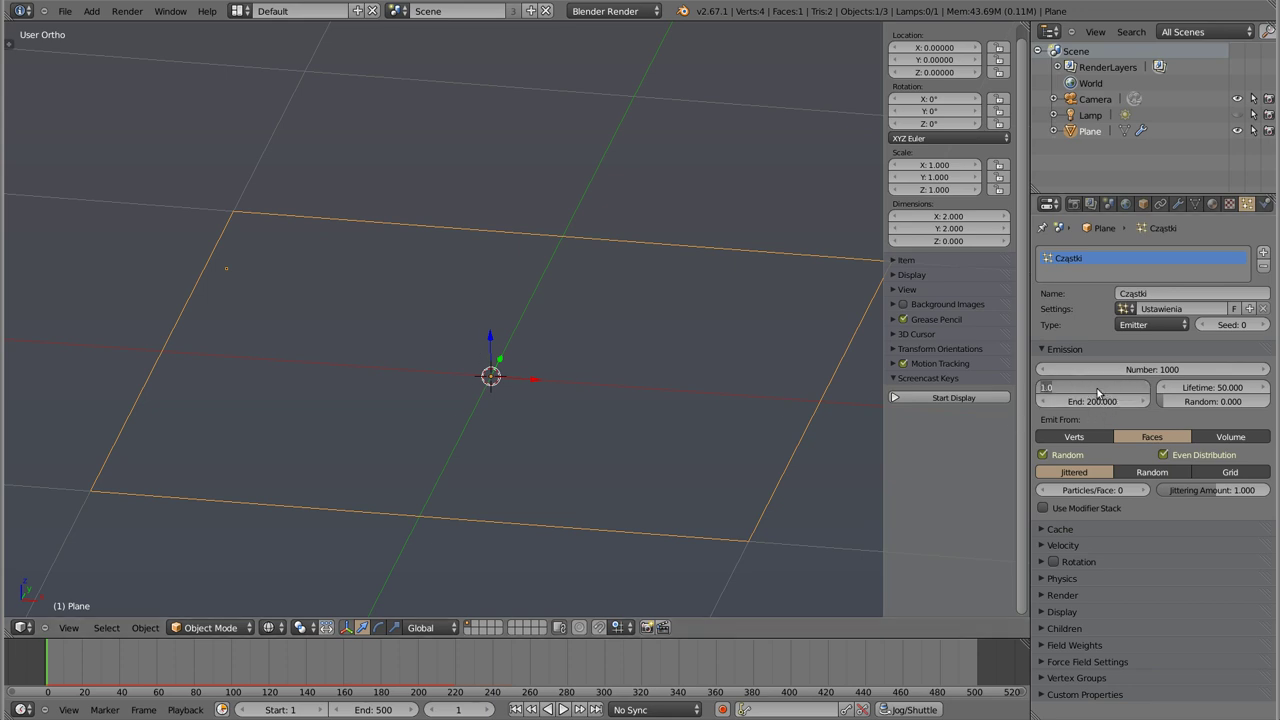
pyautogui.write('10')
pyautogui.press('Tab')
pyautogui.write('20')
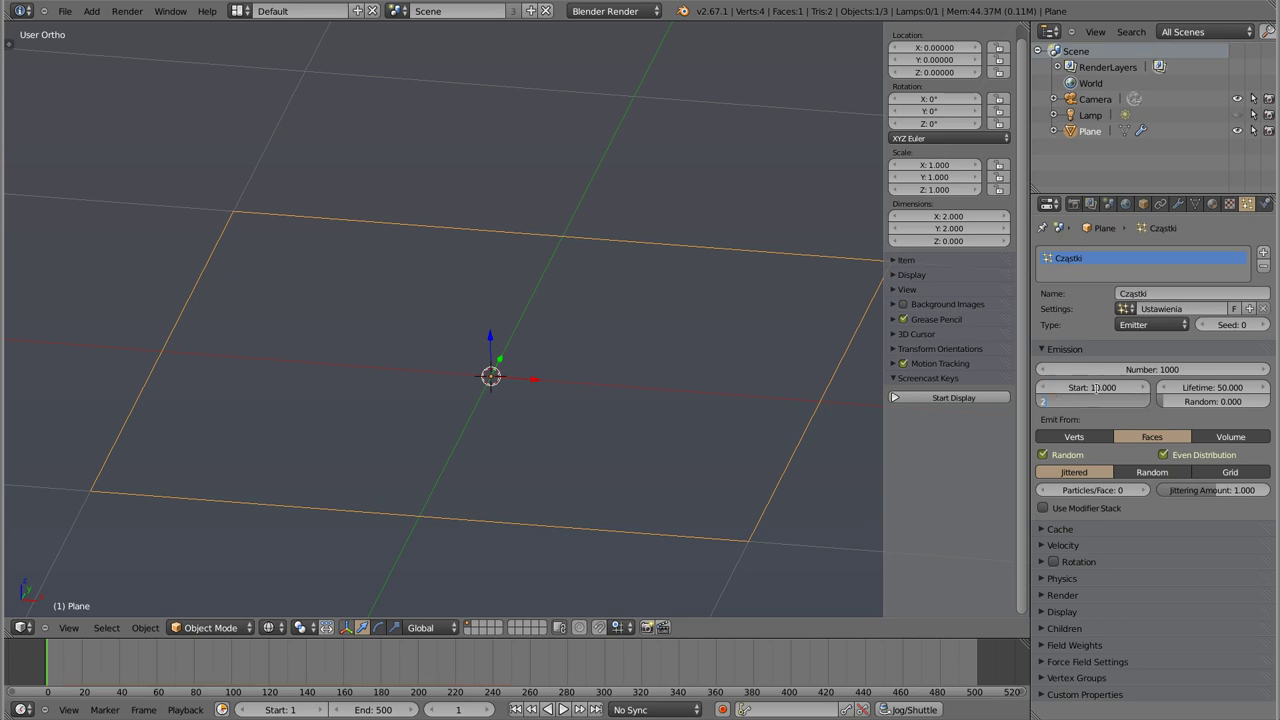
pyautogui.press('Return')
# Step: Zoom the timeline and preview the shortened emission
pyautogui.scroll(2, 240, 662)
pyautogui.scroll(2, 240, 662)
pyautogui.scroll(1, 240, 662)
pyautogui.keyDown('ctrl'); pyautogui.scroll(2, 240, 662); pyautogui.keyUp('ctrl')
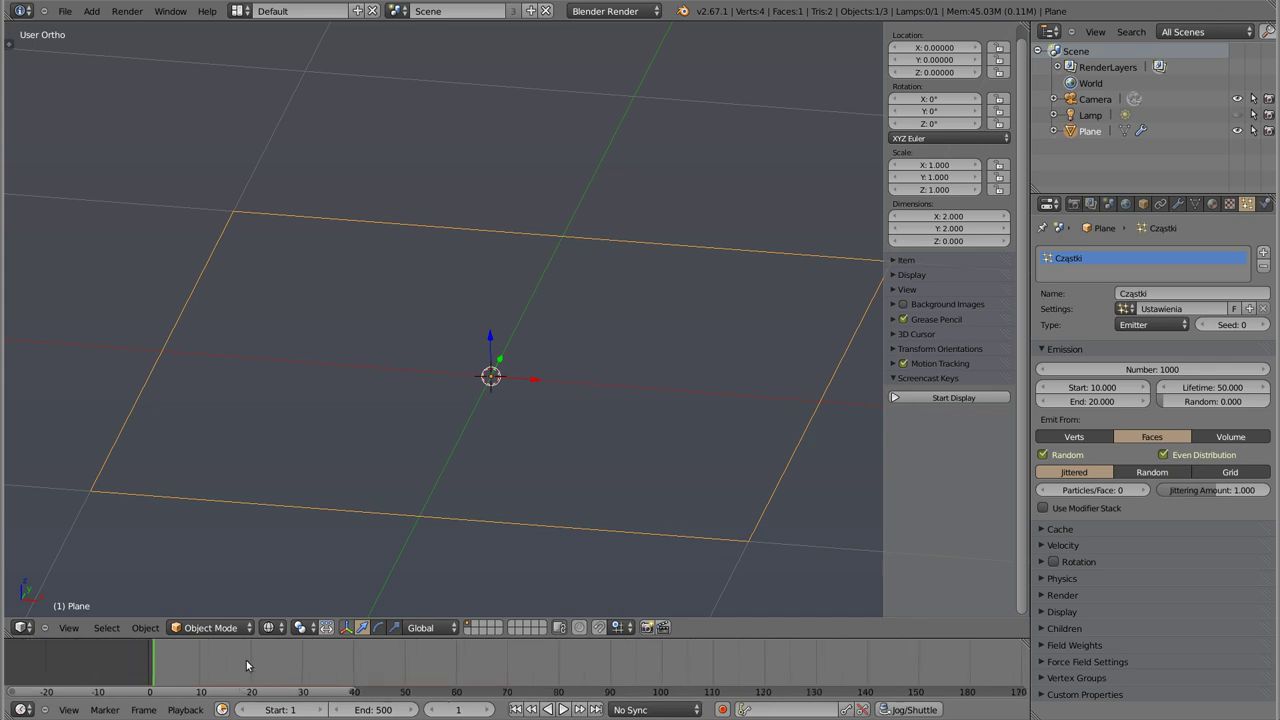
pyautogui.hotkey('alt', 'a')
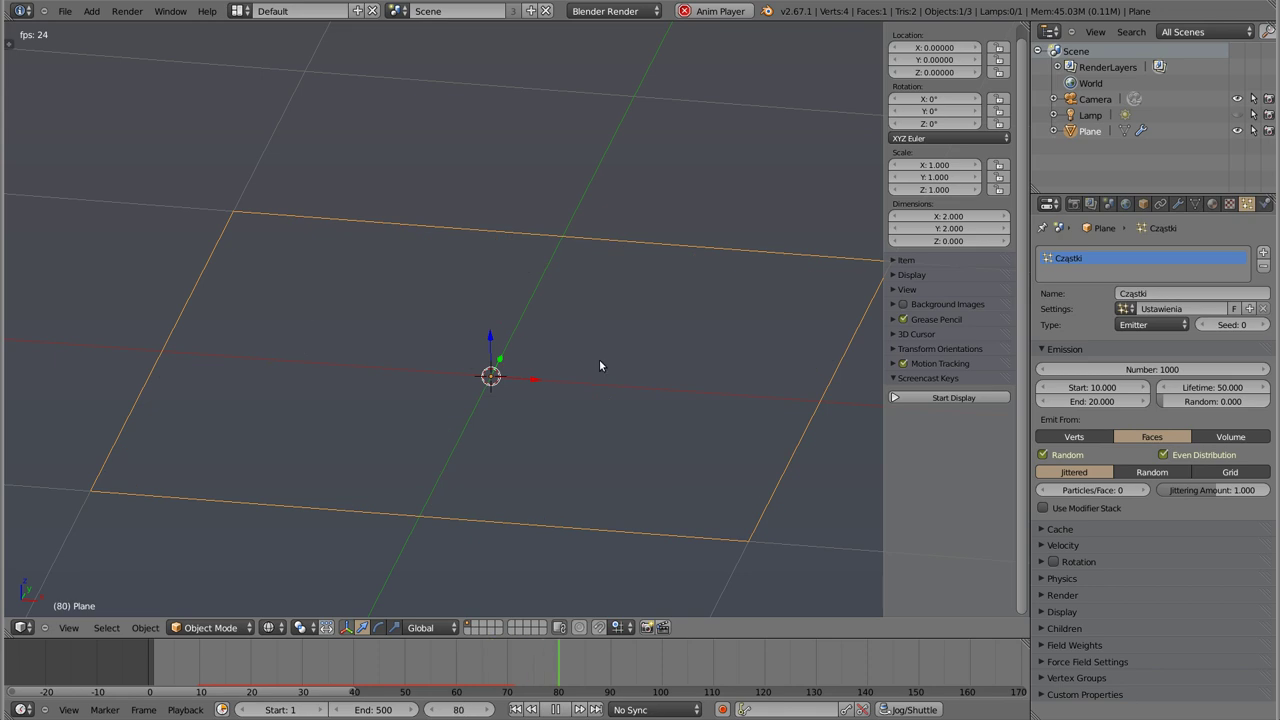
pyautogui.press('Escape')
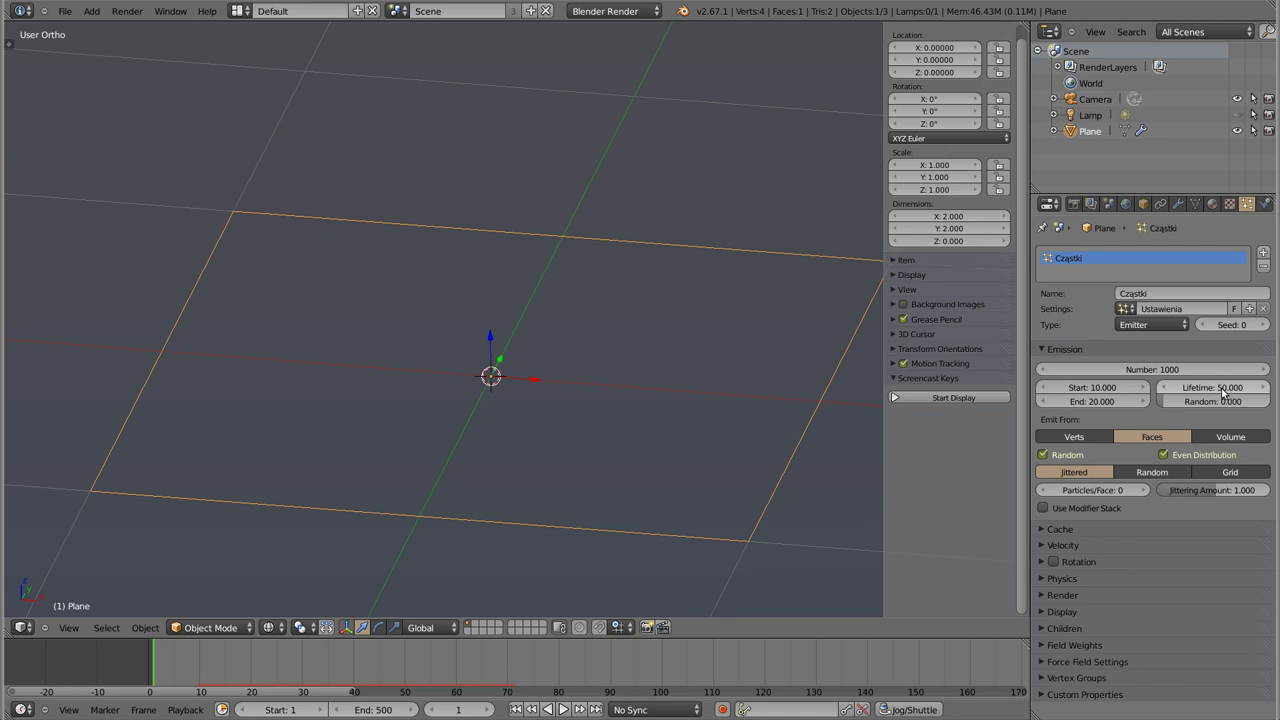
# Step: Set particle Lifetime to 1 and preview the short-lived particles
pyautogui.click(1216, 391)
pyautogui.write('1')
pyautogui.press('Return')
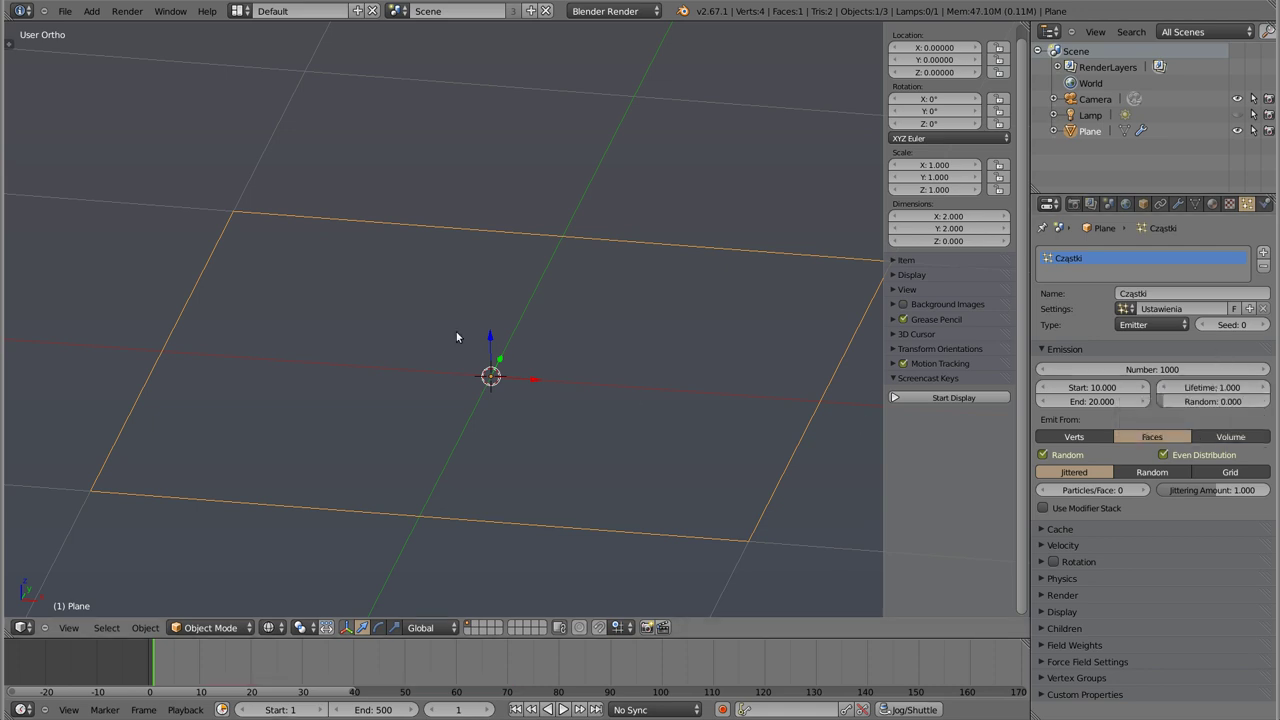
pyautogui.hotkey('alt', 'a')
pyautogui.press('Escape')
pyautogui.hotkey('alt', 'a')
pyautogui.press('Escape')
pyautogui.hotkey('alt', 'a')
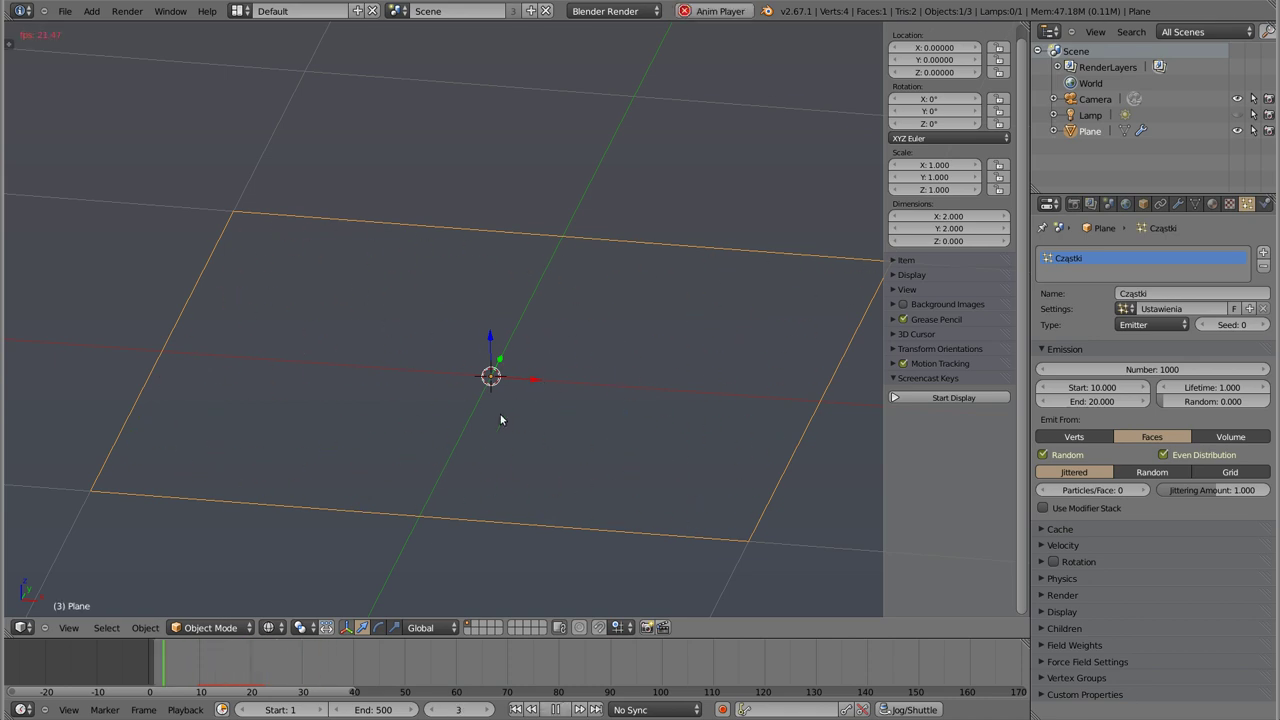
pyautogui.press('Escape')
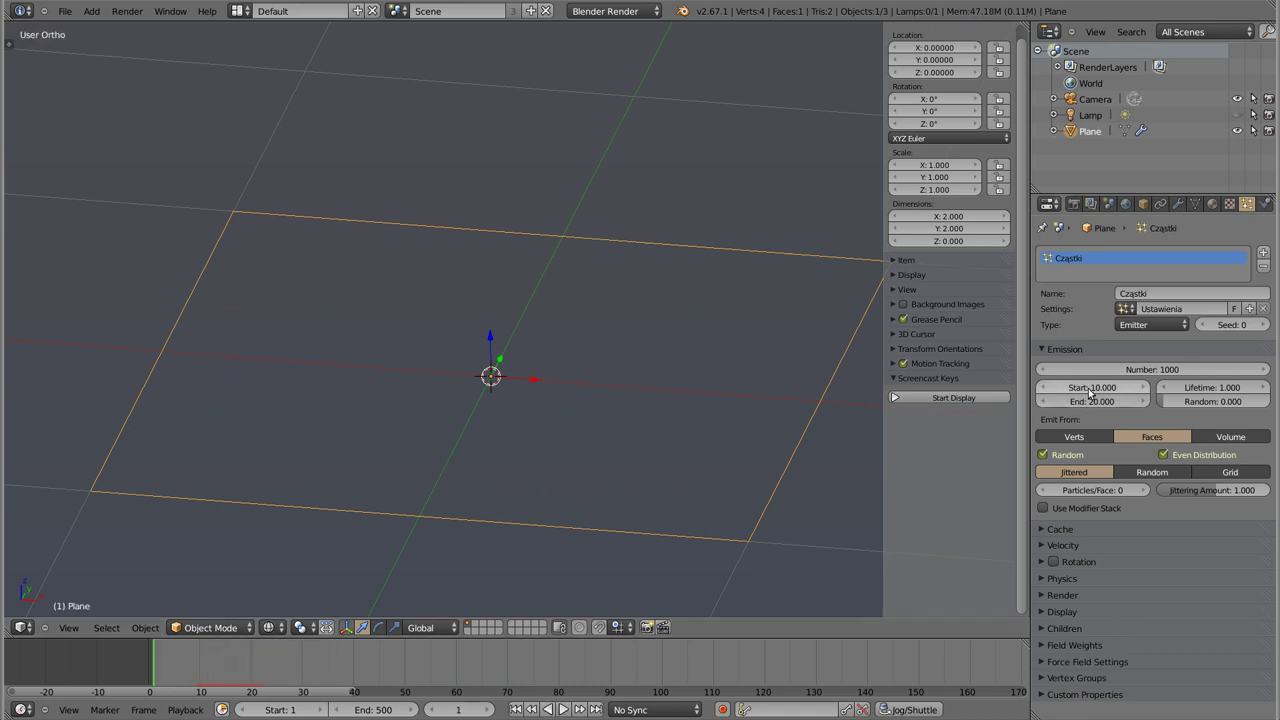
# Step: Set the emission End frame to 10 and preview playback
pyautogui.click(1091, 402)
pyautogui.write('1')
pyautogui.write('0')
pyautogui.press('Return')
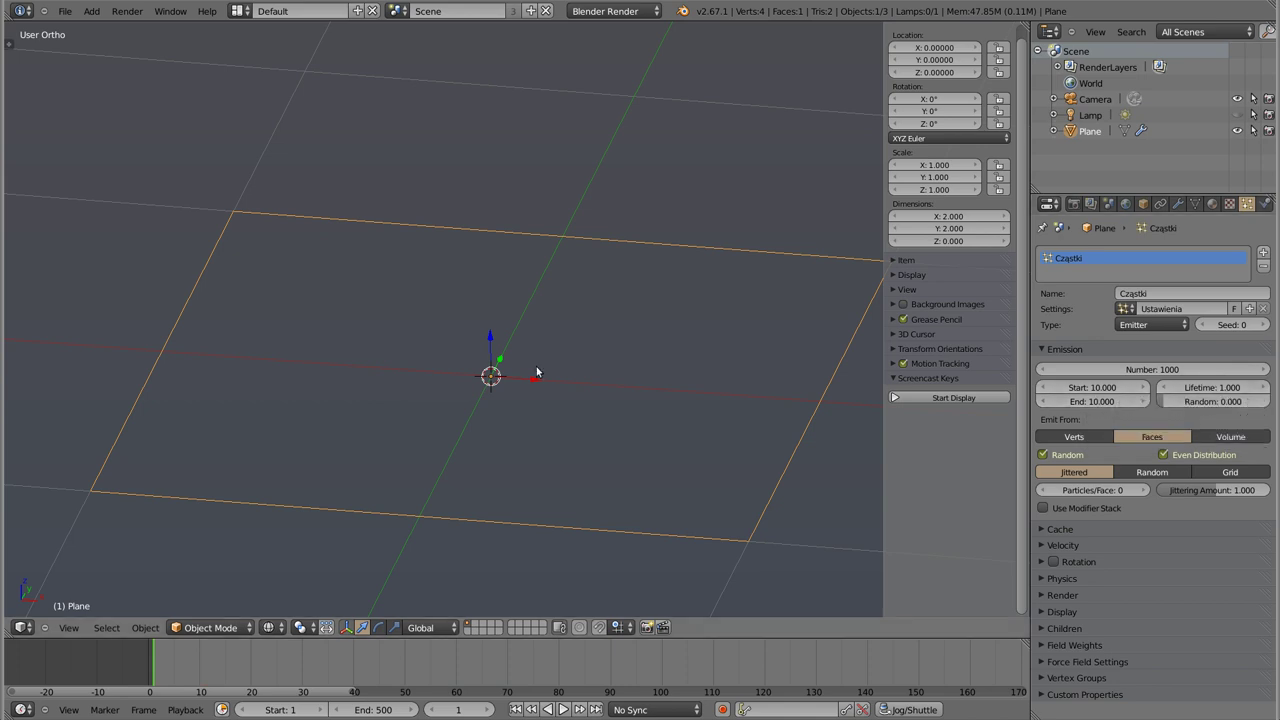
pyautogui.hotkey('alt', 'a')
pyautogui.press('Escape')
pyautogui.hotkey('alt', 'a')
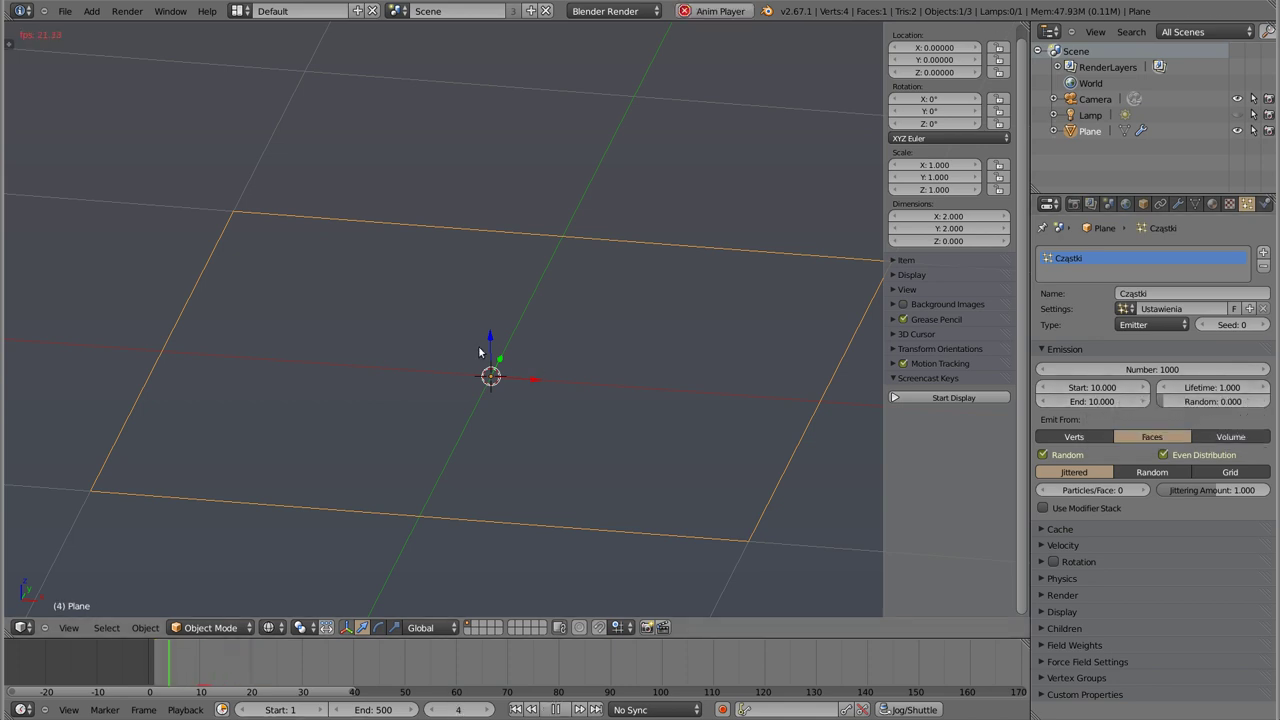
pyautogui.press('Escape')
# Step: Raise End to frame 12 and Lifetime to 2, previewing the result repeatedly
pyautogui.keyDown('ctrl'); pyautogui.scroll(1, 1100, 403); pyautogui.keyUp('ctrl')
pyautogui.keyDown('ctrl'); pyautogui.scroll(1, 1100, 403); pyautogui.keyUp('ctrl')
pyautogui.keyDown('ctrl'); pyautogui.scroll(1, 1213, 387); pyautogui.keyUp('ctrl')
pyautogui.hotkey('alt', 'a')
pyautogui.press('Escape')
pyautogui.hotkey('alt', 'a')
pyautogui.press('Escape')
pyautogui.hotkey('alt', 'a')
pyautogui.press('Escape')
pyautogui.hotkey('alt', 'a')
pyautogui.press('Escape')
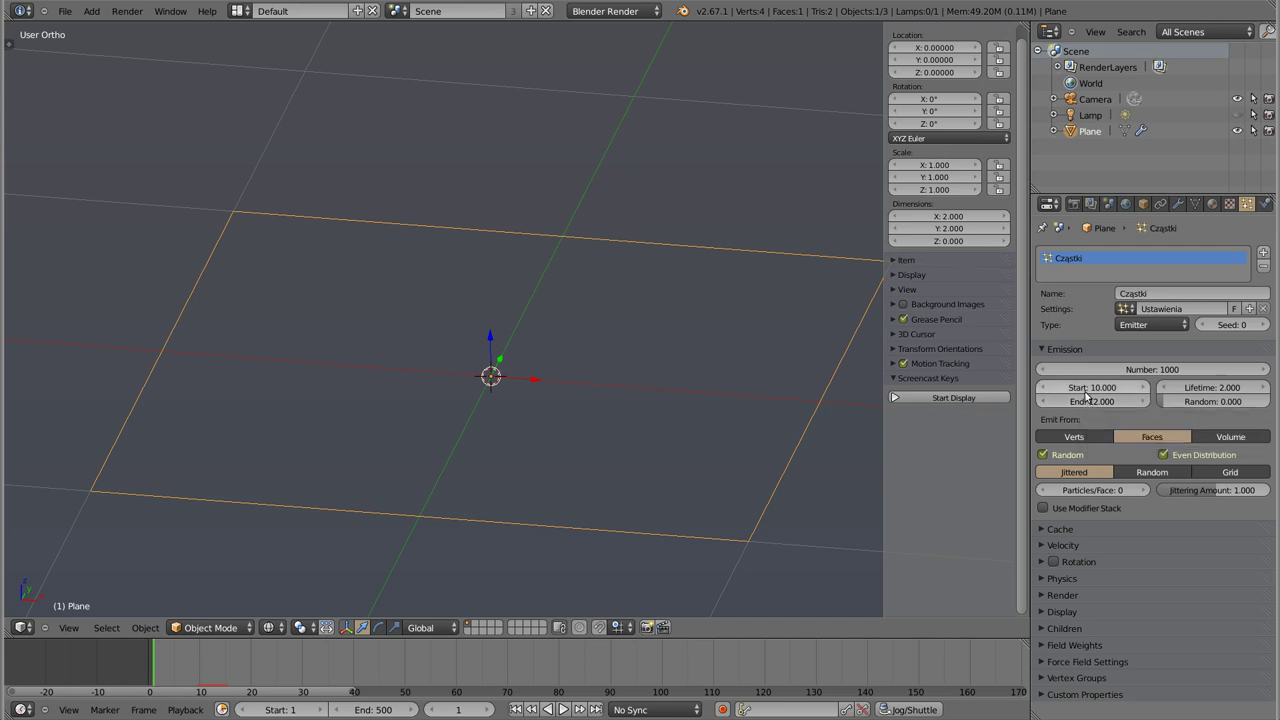
pyautogui.click(1086, 392)
# Step: Set the emission Start frame to -10
pyautogui.write('50')
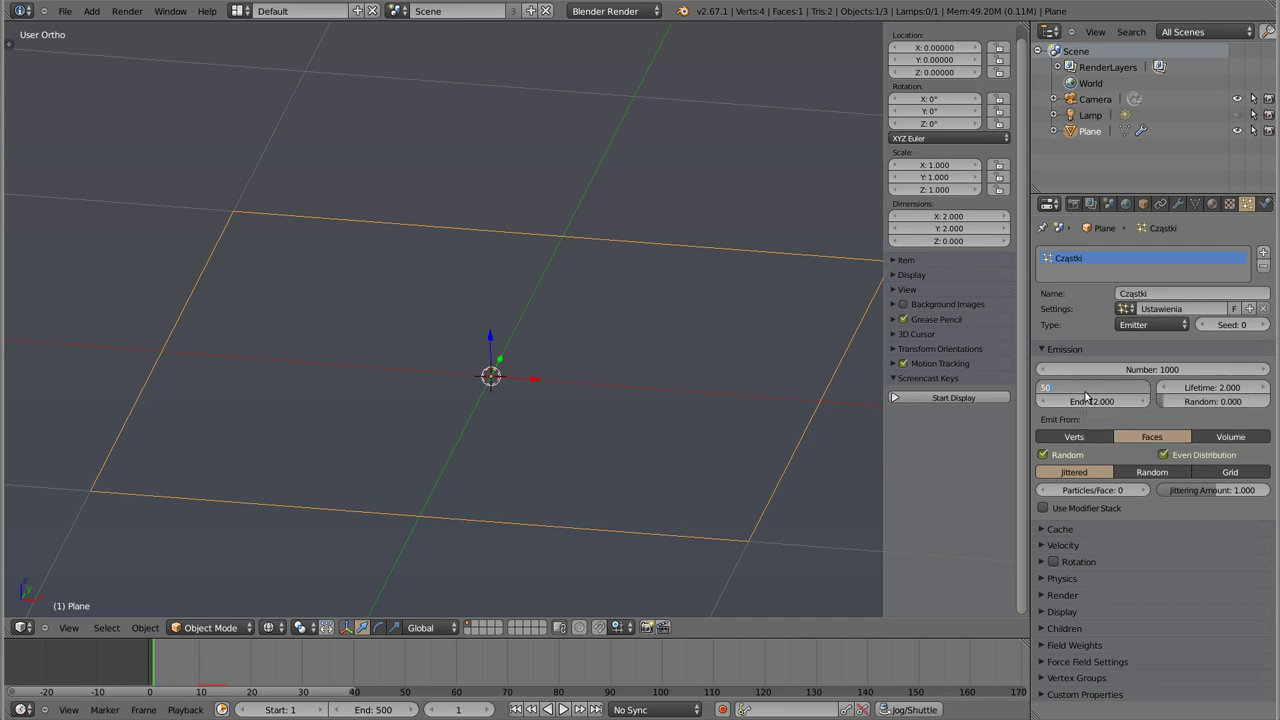
pyautogui.press('Return')
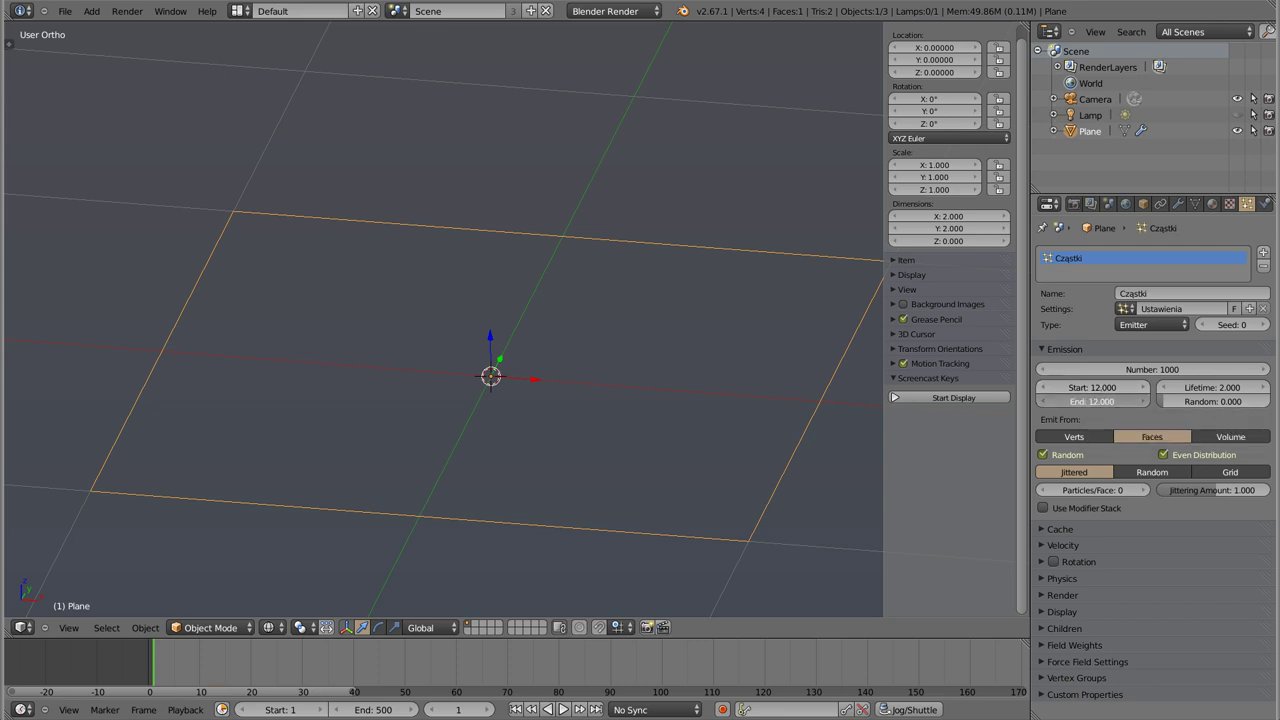
pyautogui.click(1093, 389)
pyautogui.write('-10')
pyautogui.press('Return')
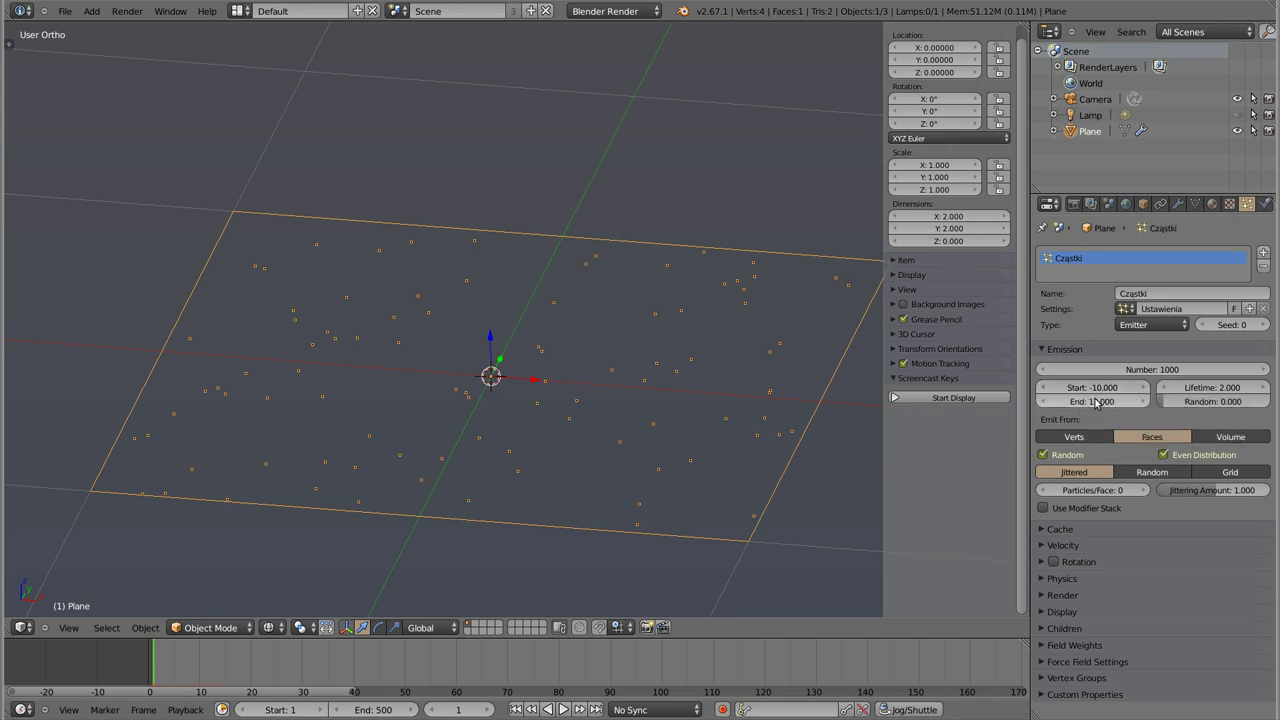
# Step: Set the emission End frame to 10 and preview playback
pyautogui.click(1096, 403)
pyautogui.write('10')
pyautogui.press('Return')
pyautogui.hotkey('alt', 'a')
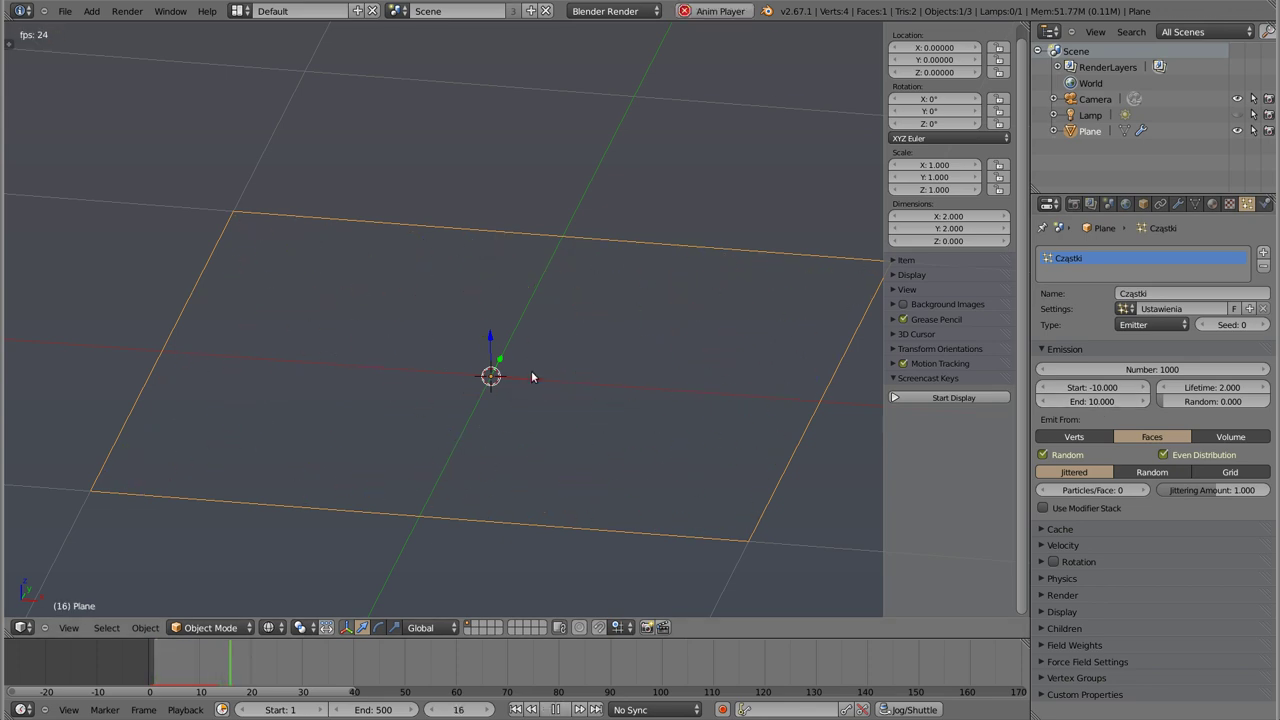
pyautogui.press('Escape')
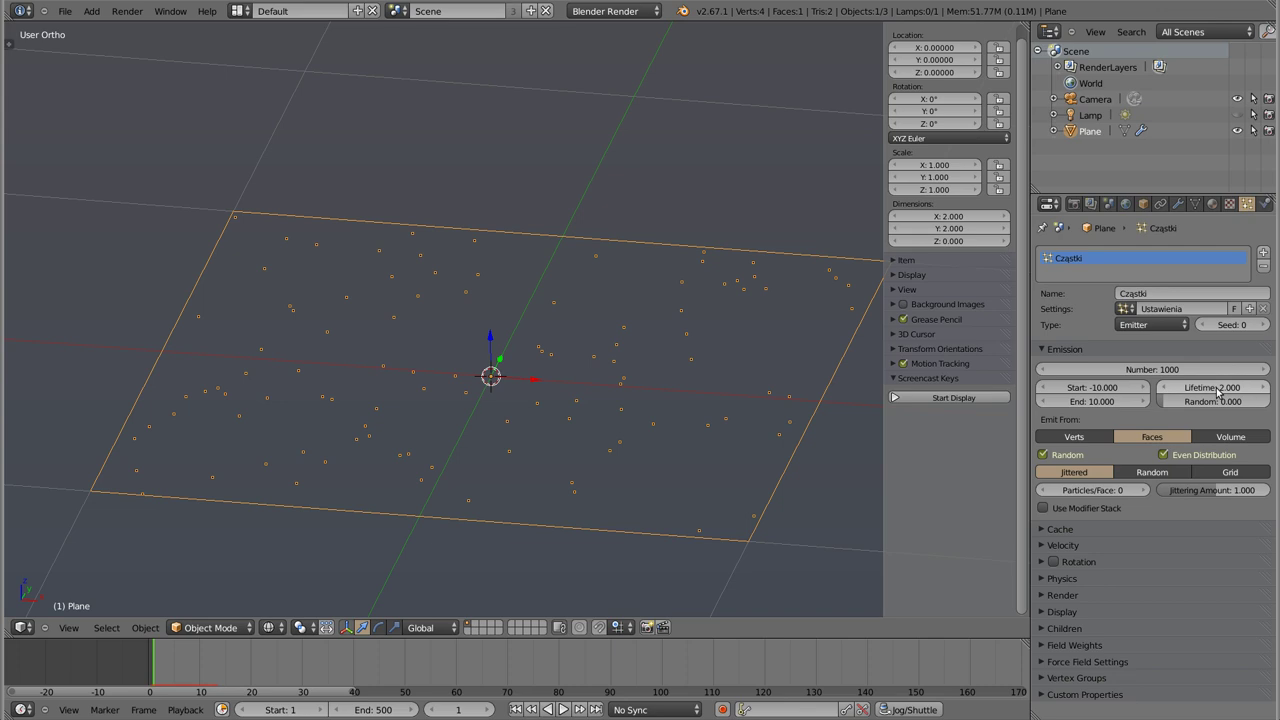
# Step: Set particle Lifetime to 100 and preview the densely covered plane twice
pyautogui.click(1219, 388)
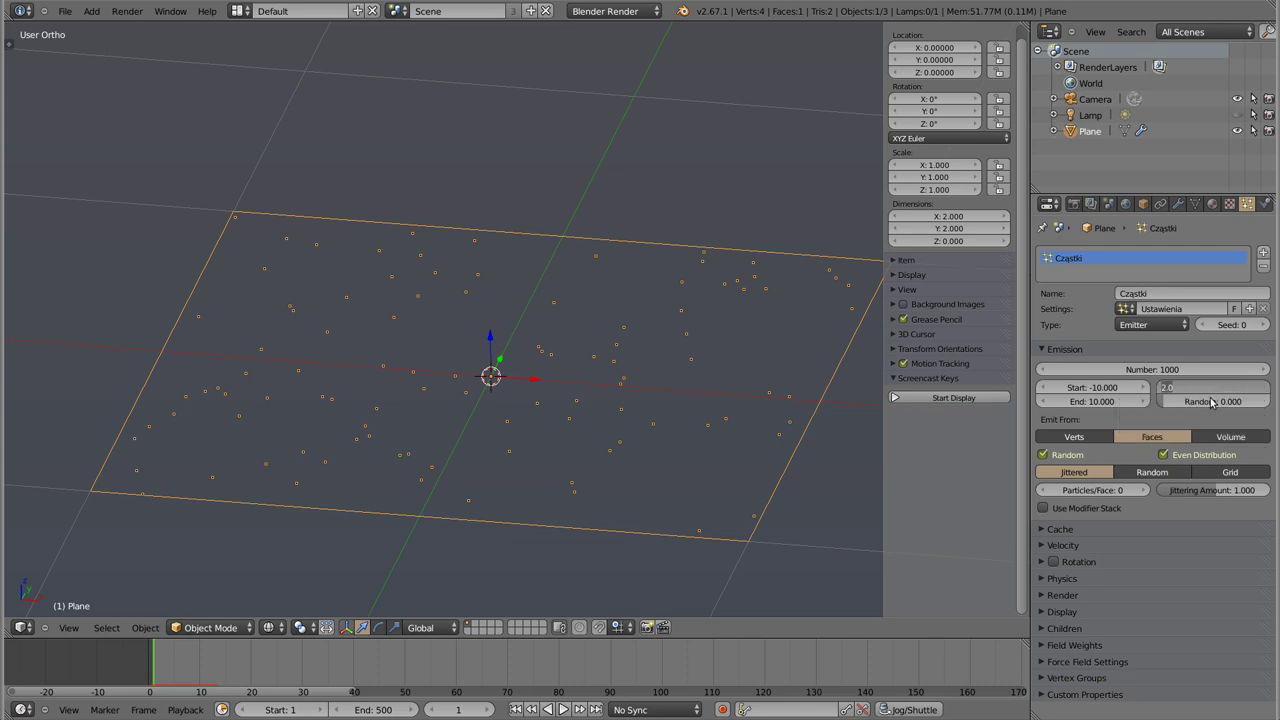
pyautogui.write('100')
pyautogui.press('Return')
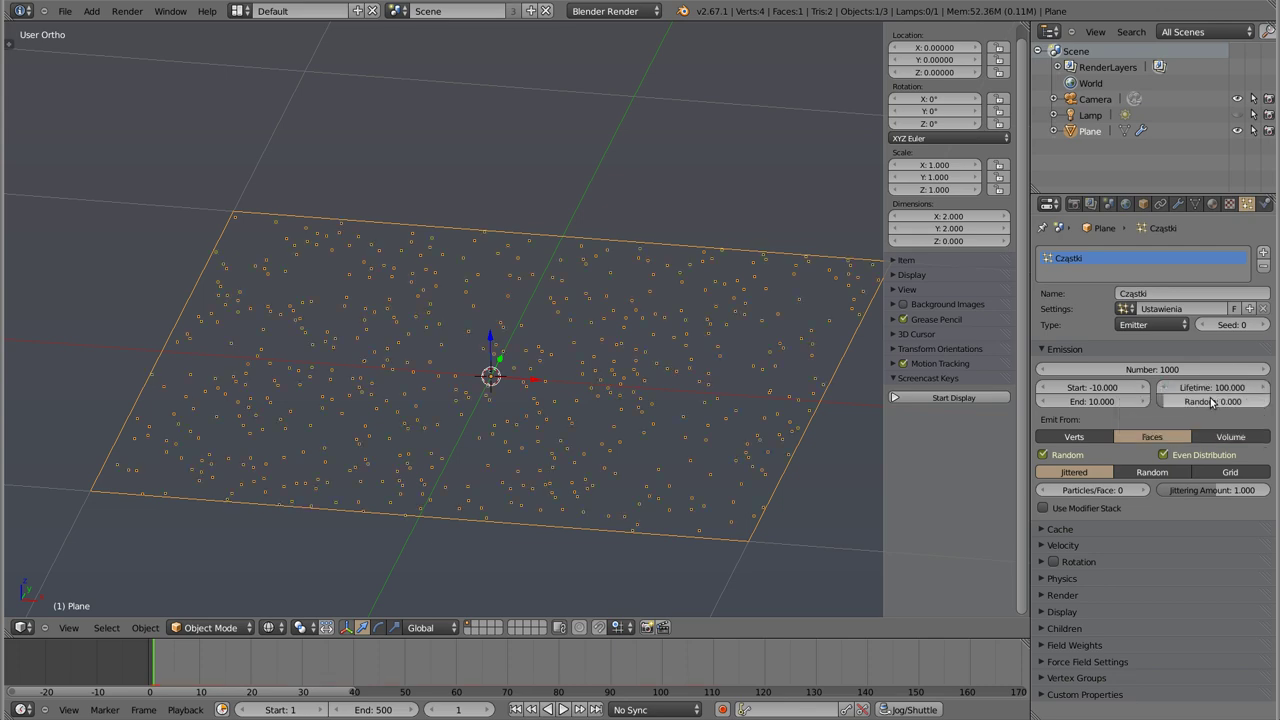
pyautogui.hotkey('alt', 'a')
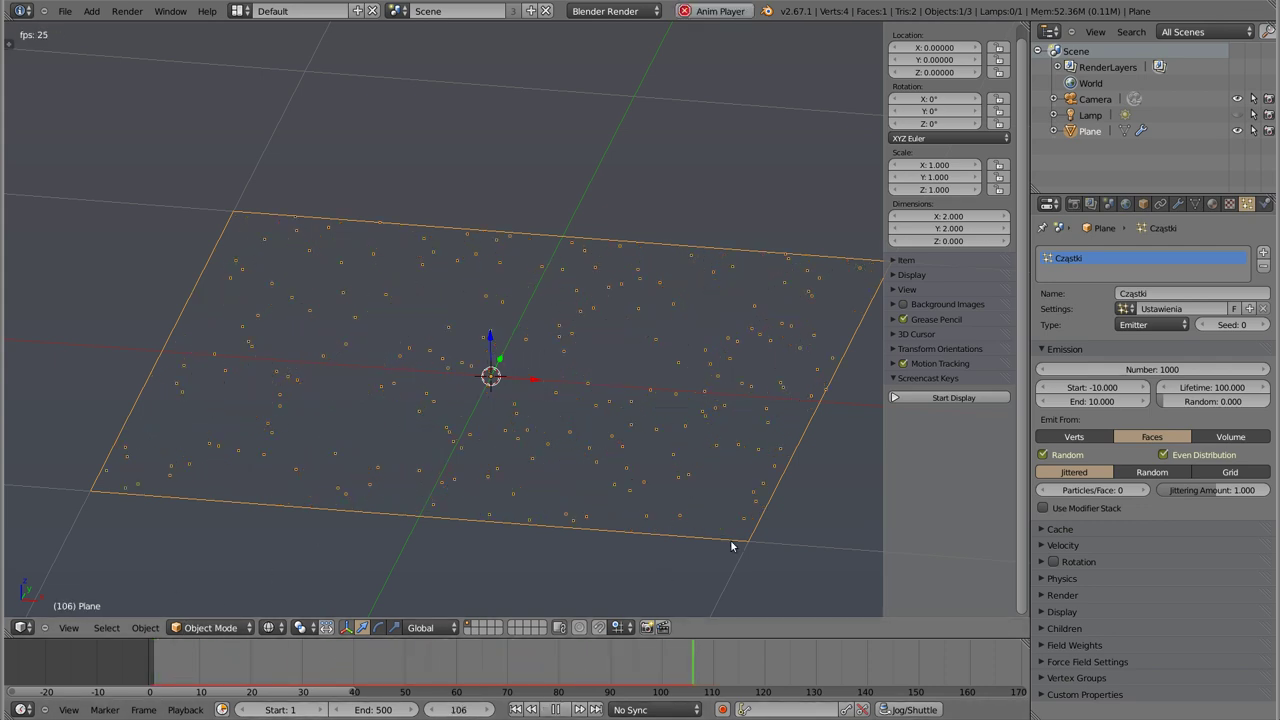
pyautogui.press('Escape')
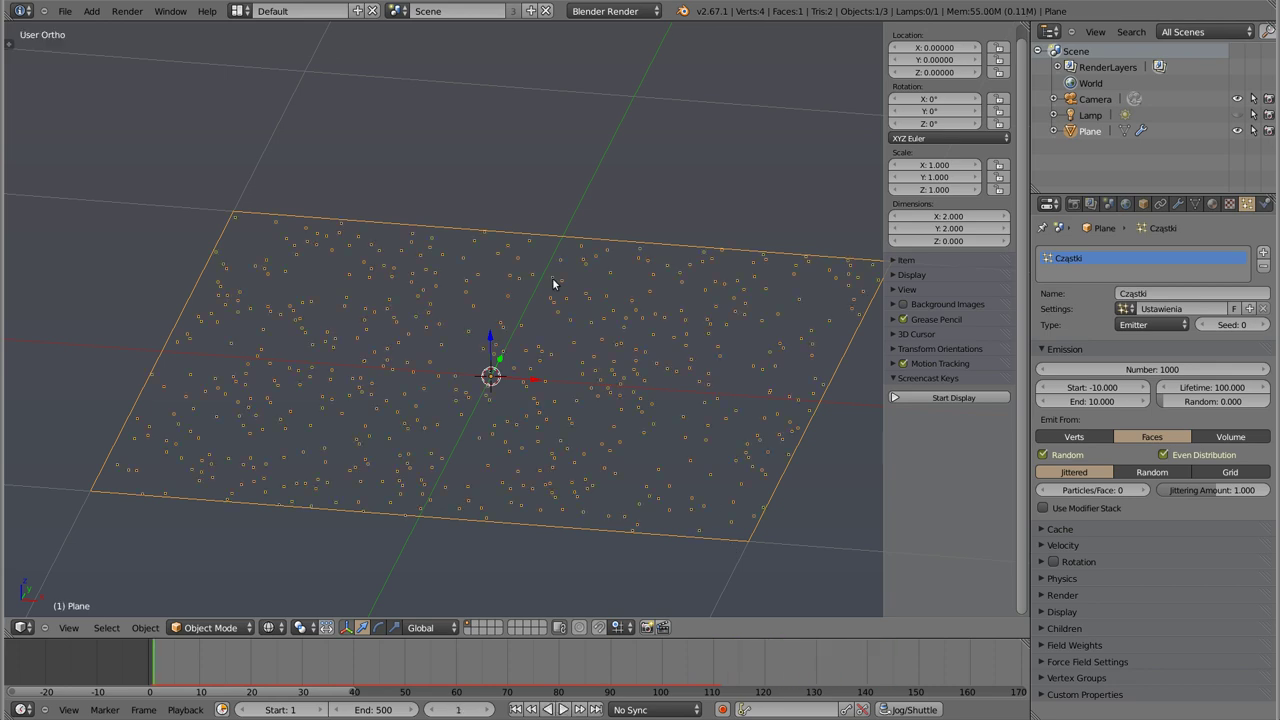
pyautogui.hotkey('alt', 'a')
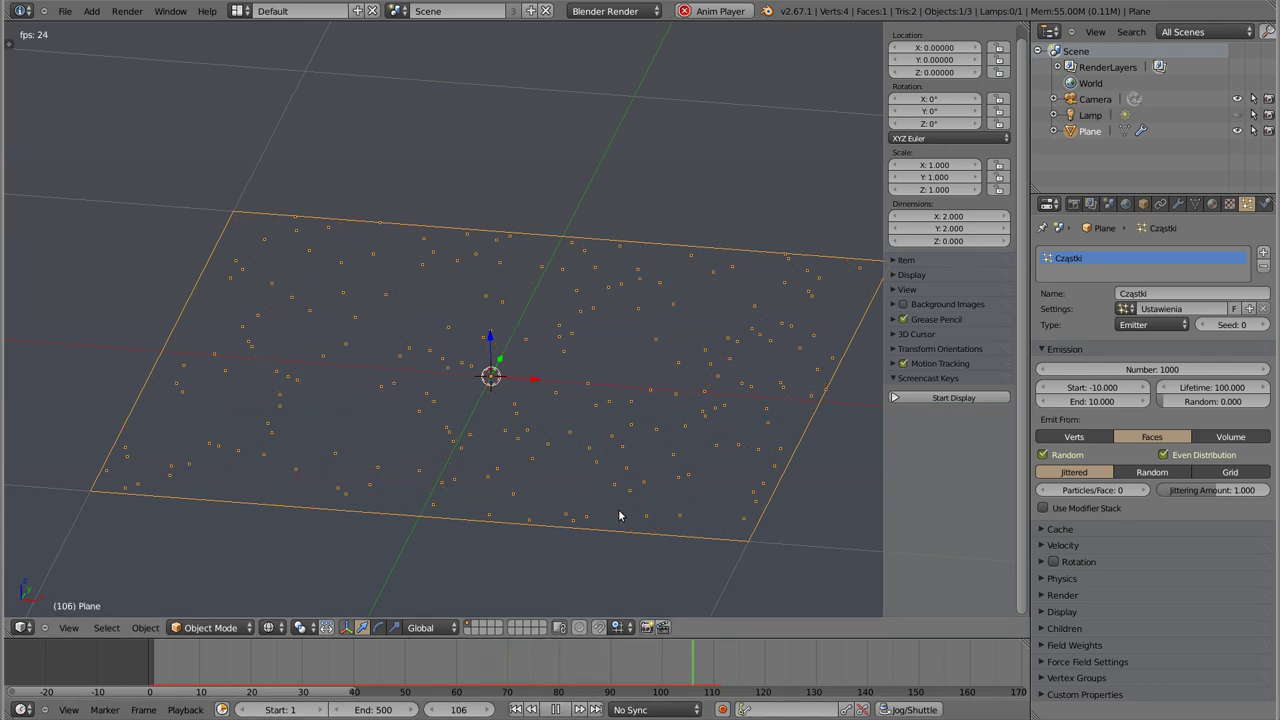
pyautogui.press('Escape')
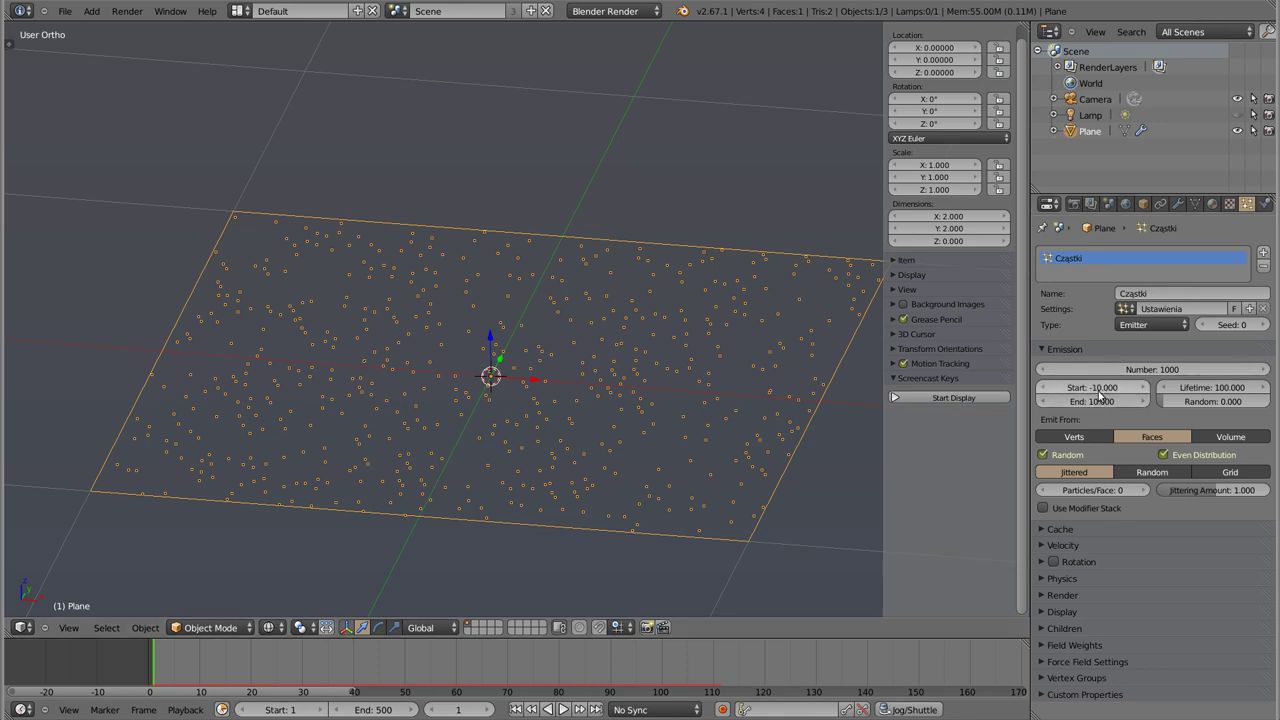
# Step: Set emission Start and End to frame 1 and Lifetime to 50
pyautogui.keyDown('ctrl'); pyautogui.moveTo(1089, 394); pyautogui.dragTo(1175, 401, button='middle'); pyautogui.keyUp('ctrl')
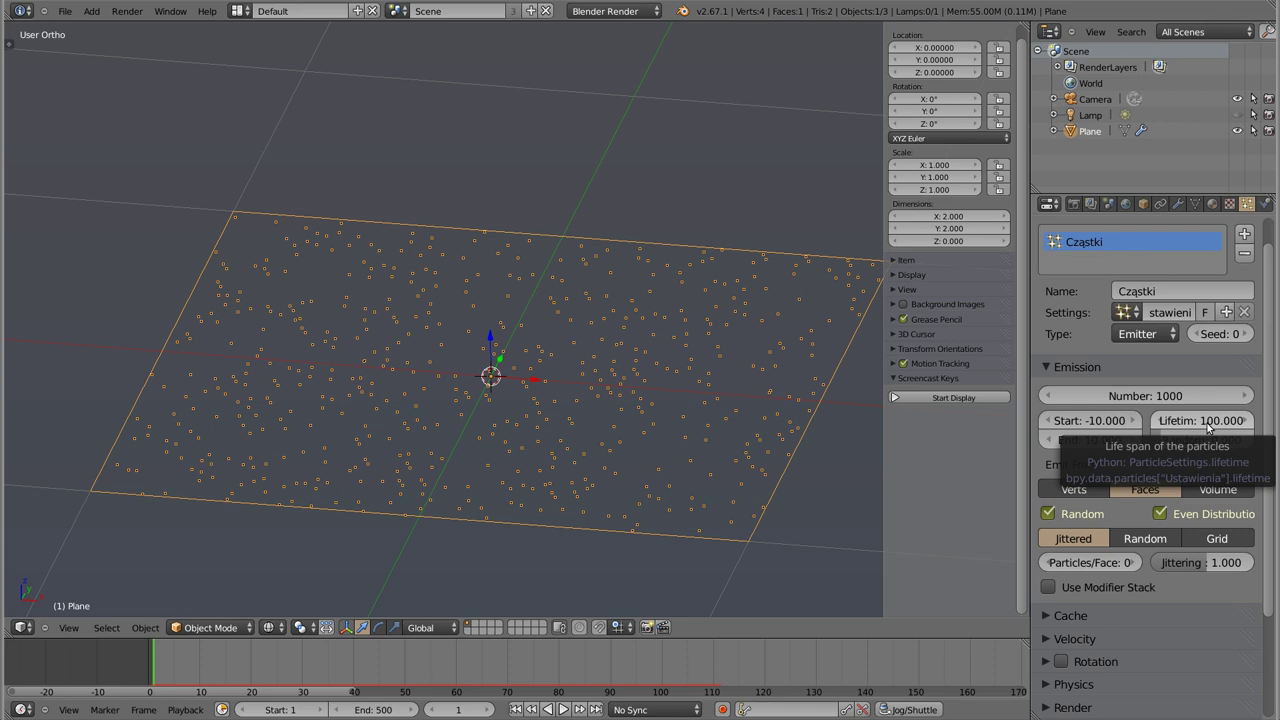
pyautogui.press('-')
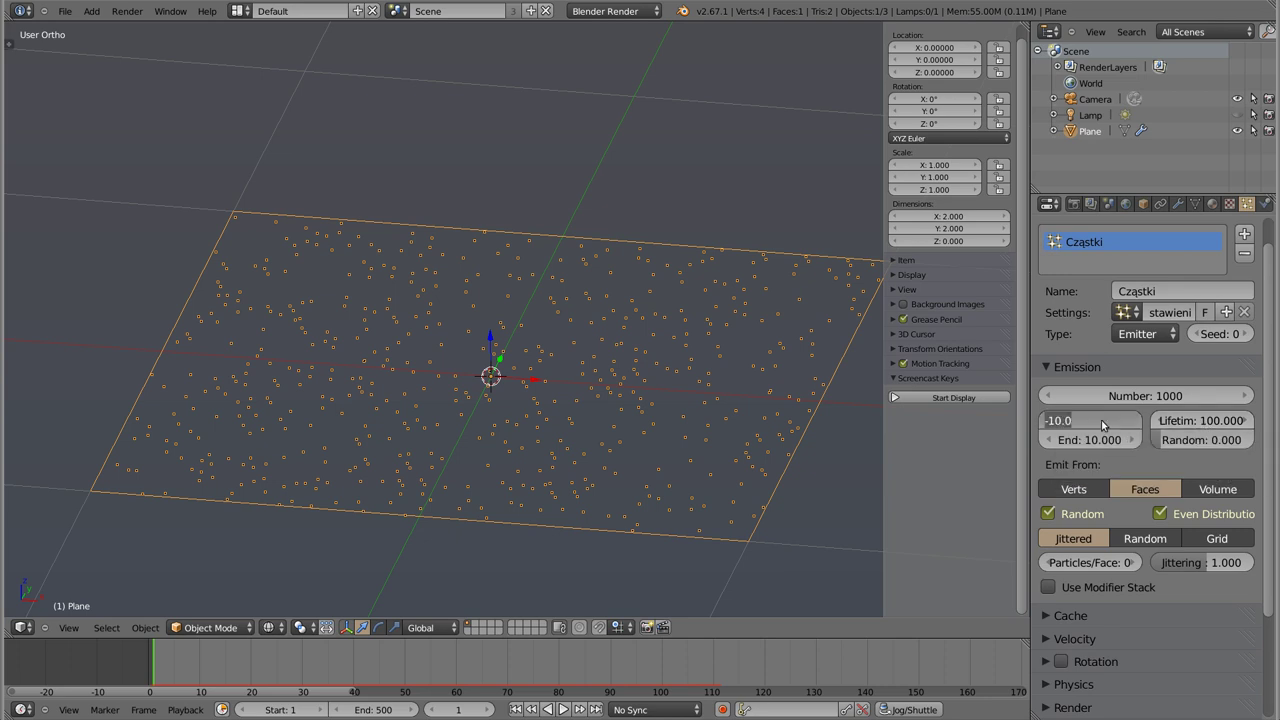
pyautogui.write('1')
pyautogui.press('-')
pyautogui.hotkey('ctrl', 'v')
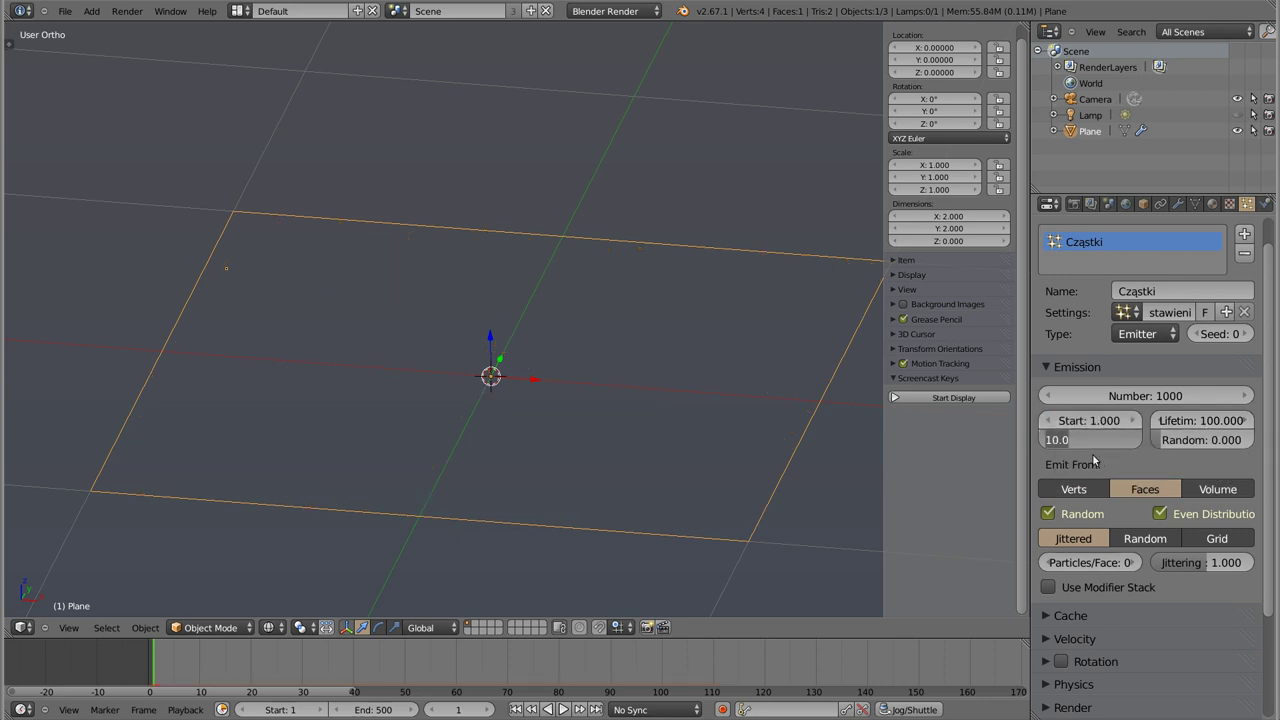
pyautogui.hotkey('ctrl', 'v')
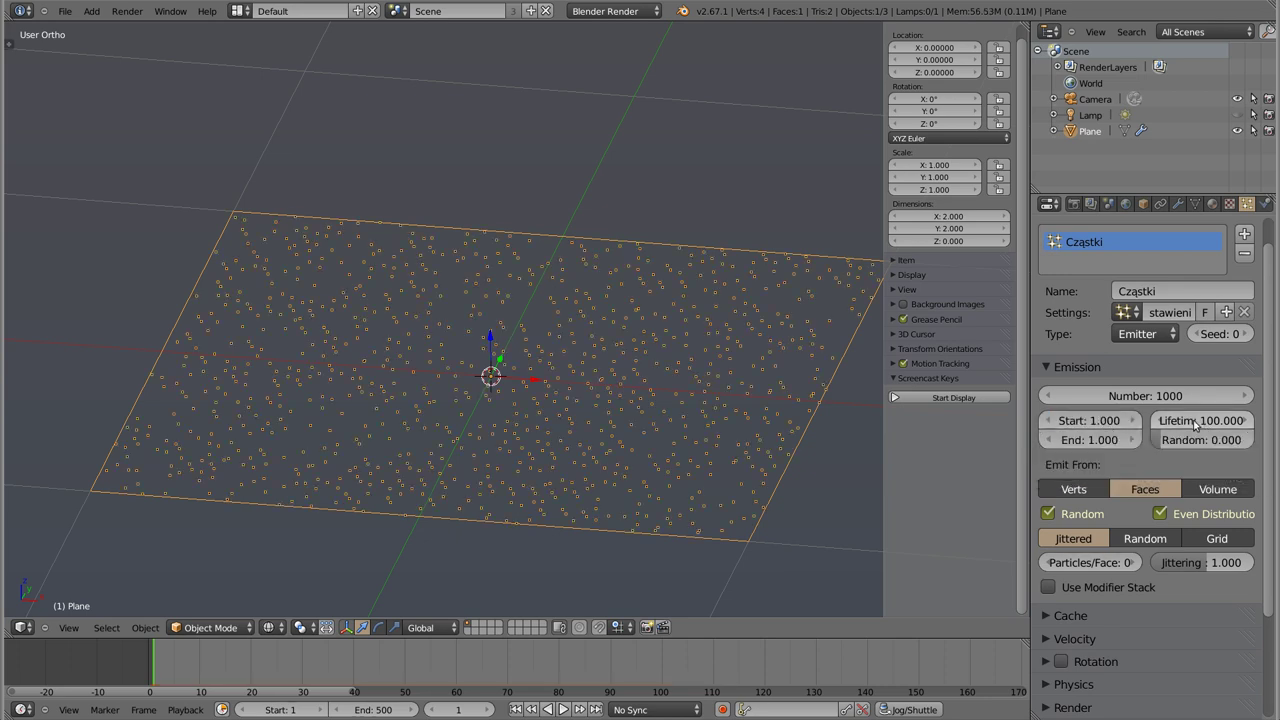
pyautogui.write('50')
pyautogui.press('Return')
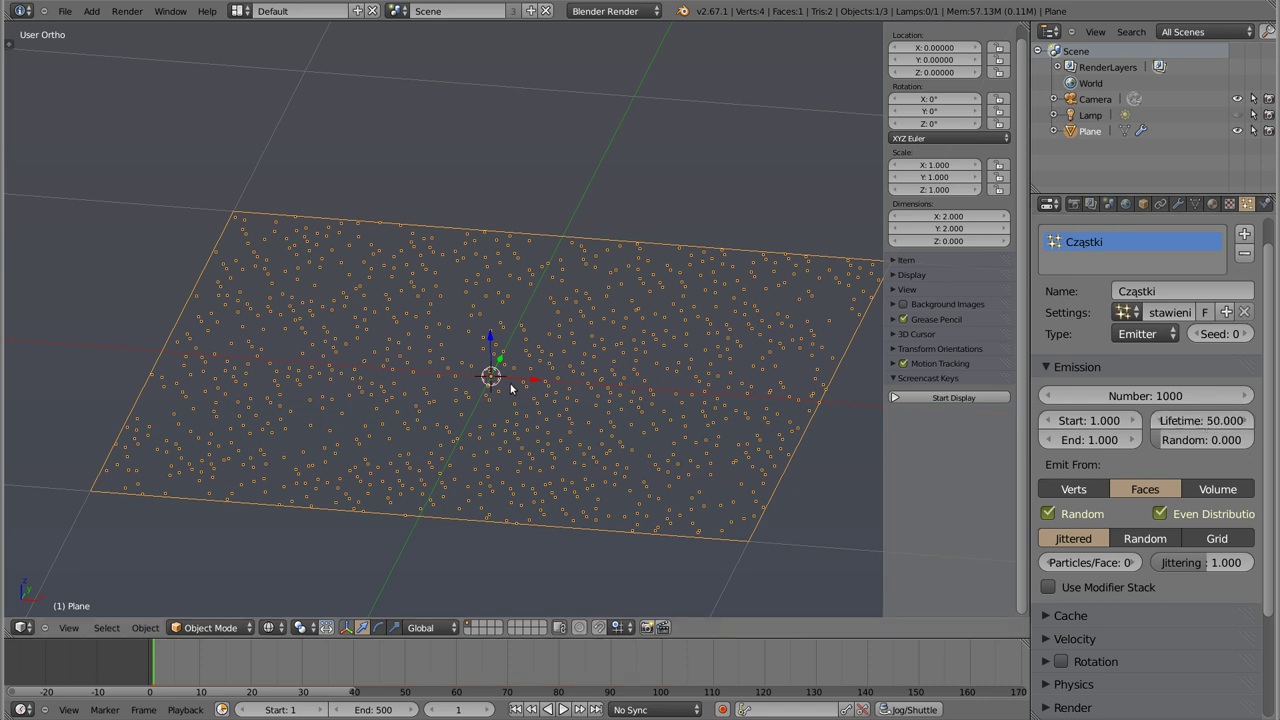
# Step: Preview the single-frame emission playback twice
pyautogui.hotkey('alt', 'a')
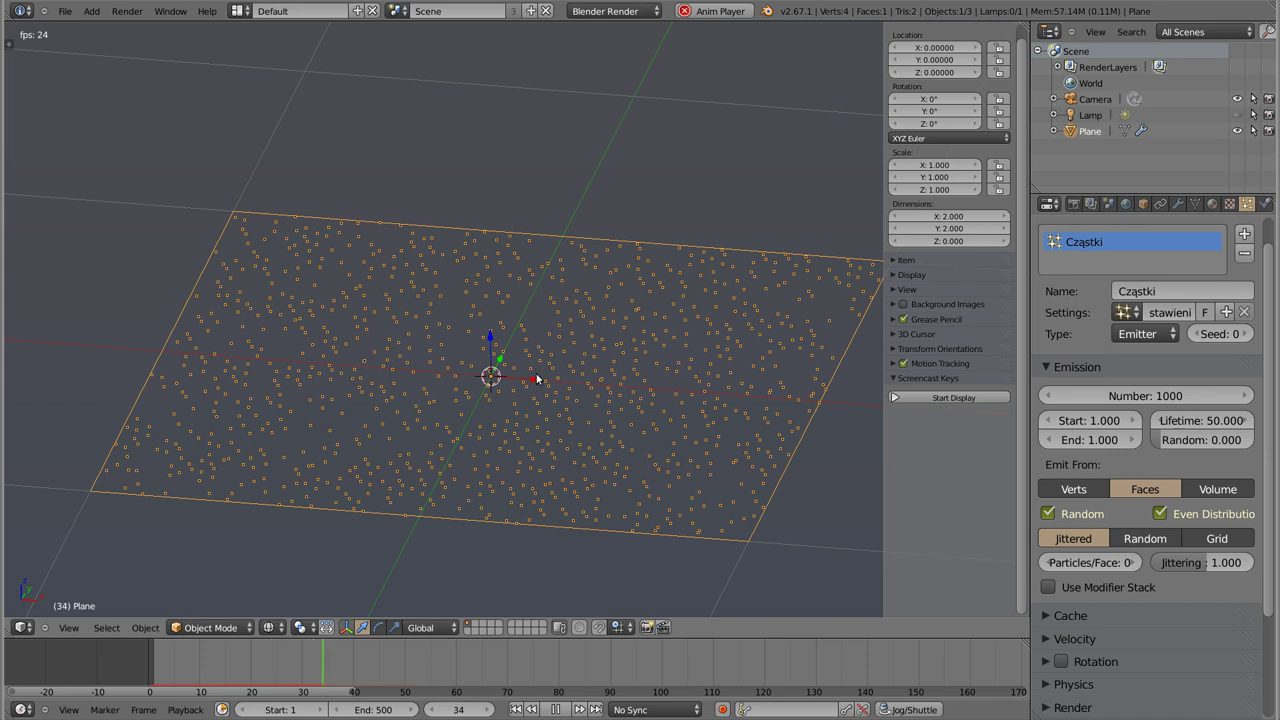
pyautogui.press('Escape')
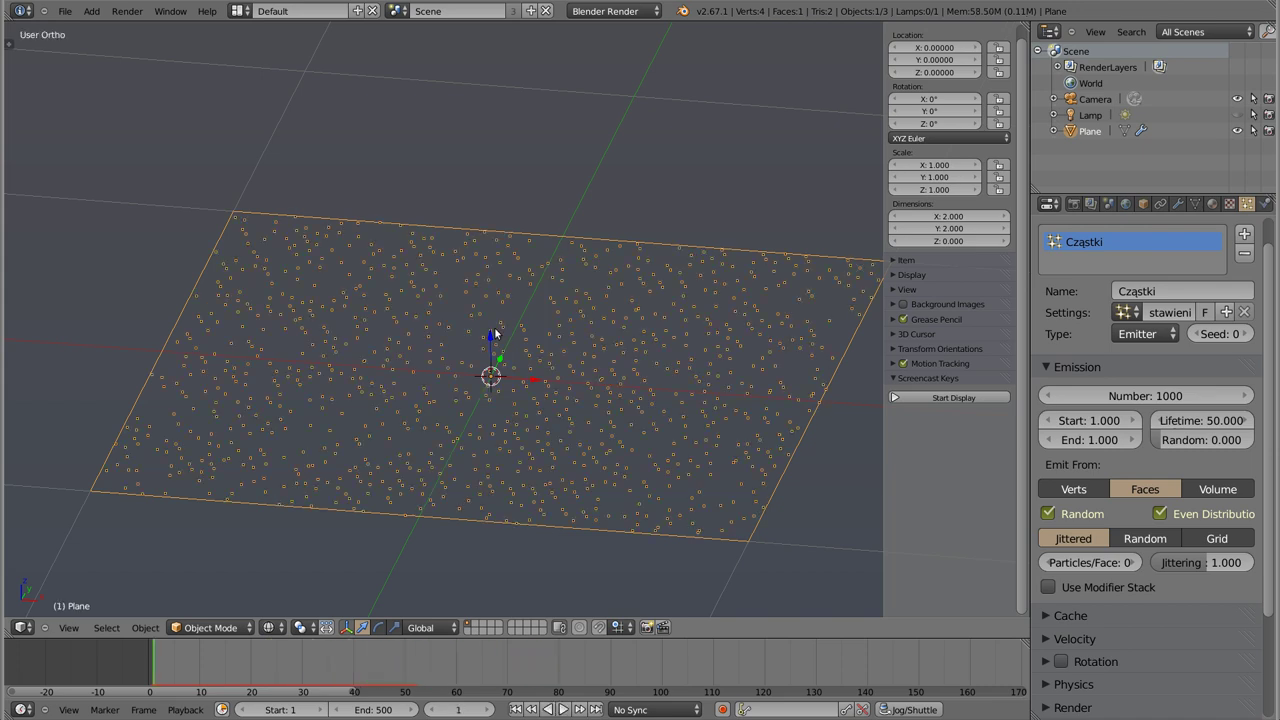
pyautogui.hotkey('alt', 'a')
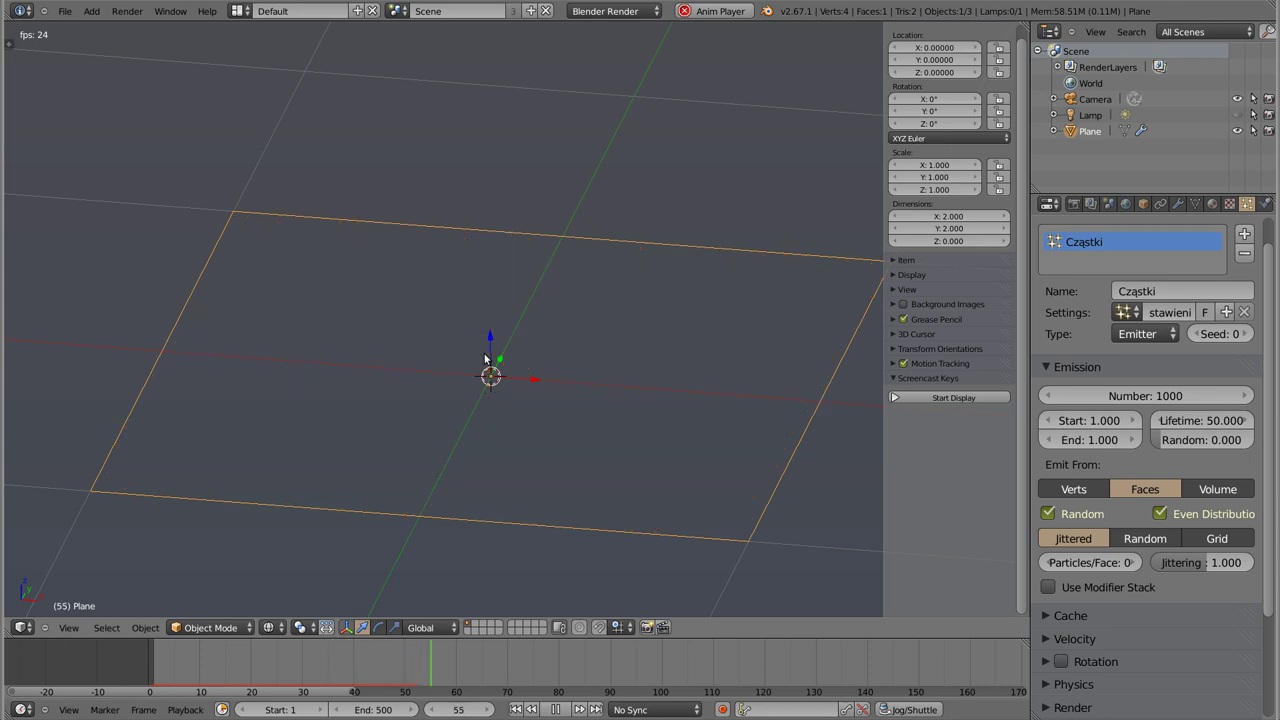
pyautogui.press('Escape')
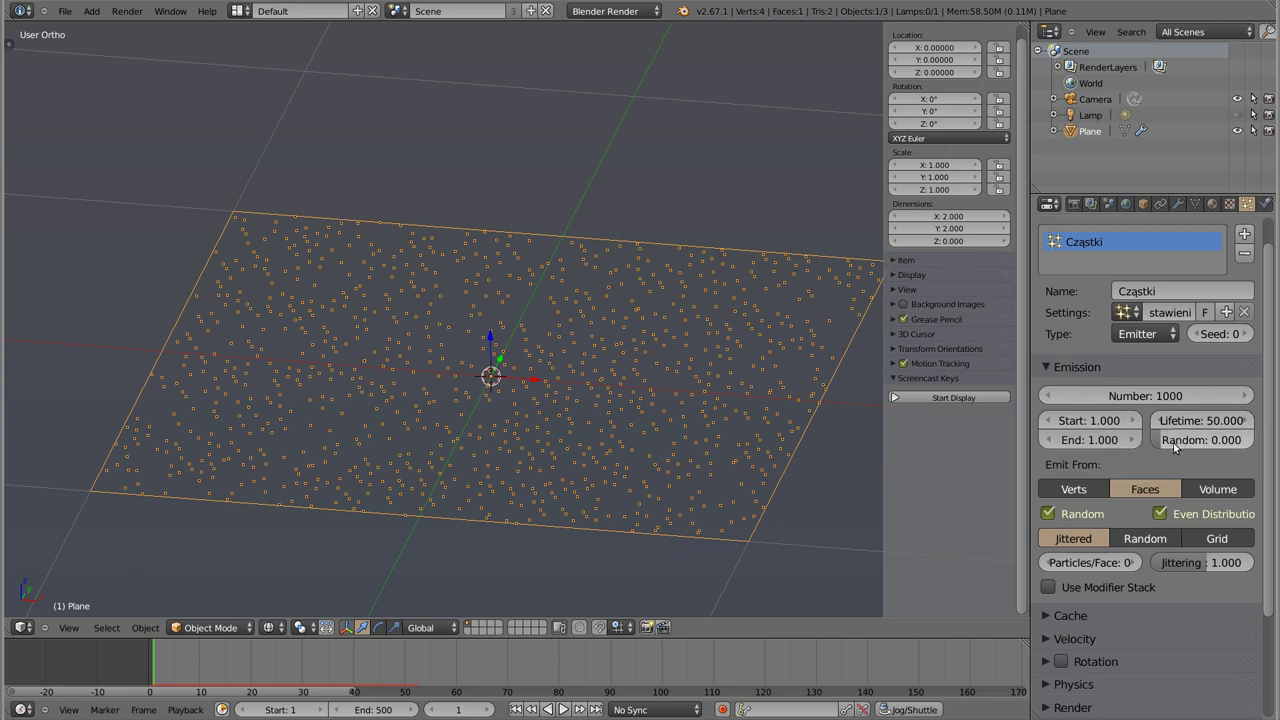
# Step: Add some lifetime randomness and preview the staggered particle deaths
pyautogui.moveTo(1200, 440)
pyautogui.mouseDown()
pyautogui.moveTo(1240, 440)
pyautogui.moveTo(1218, 446)
pyautogui.mouseUp()
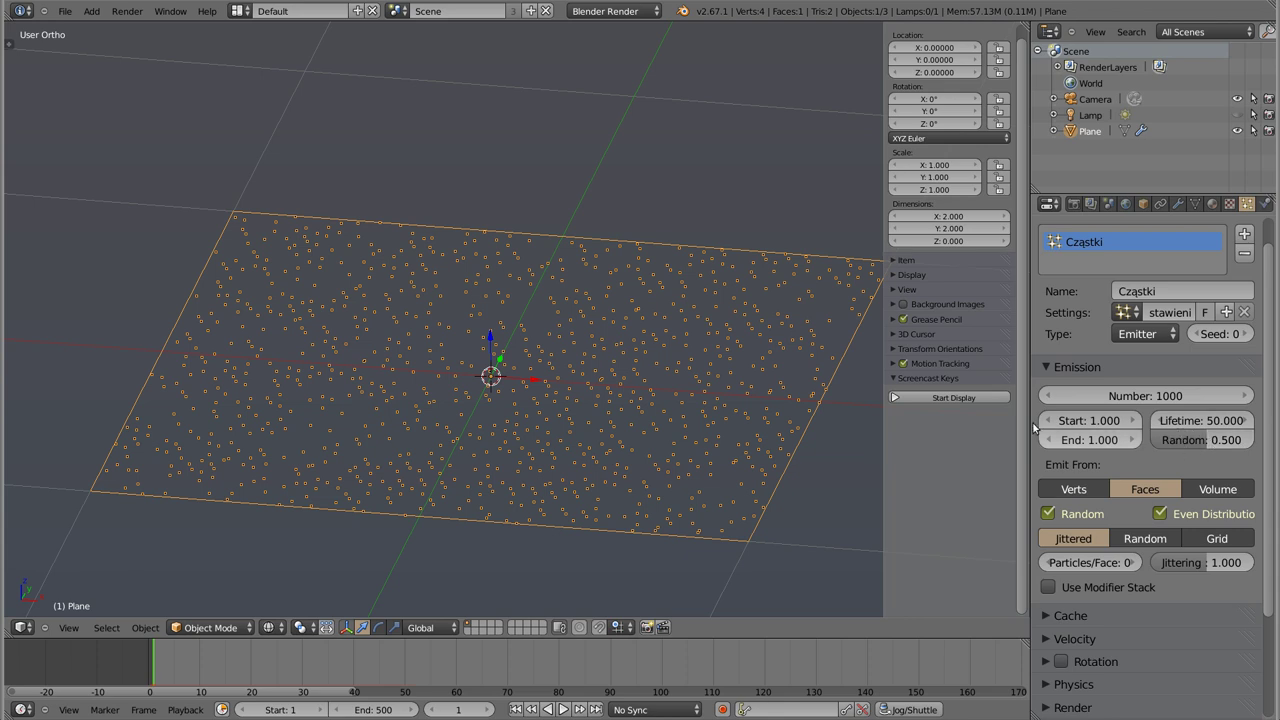
pyautogui.hotkey('alt', 'a')
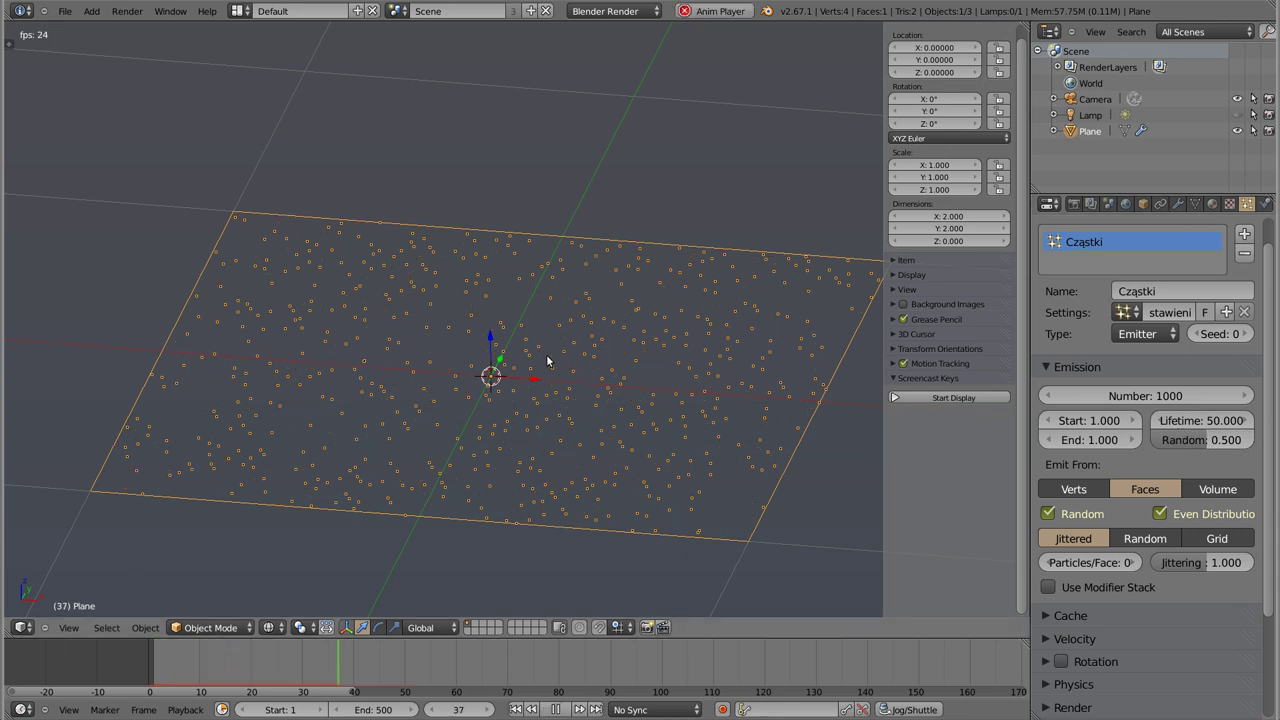
pyautogui.press('Escape')
pyautogui.hotkey('alt', 'a')
pyautogui.press('Escape')
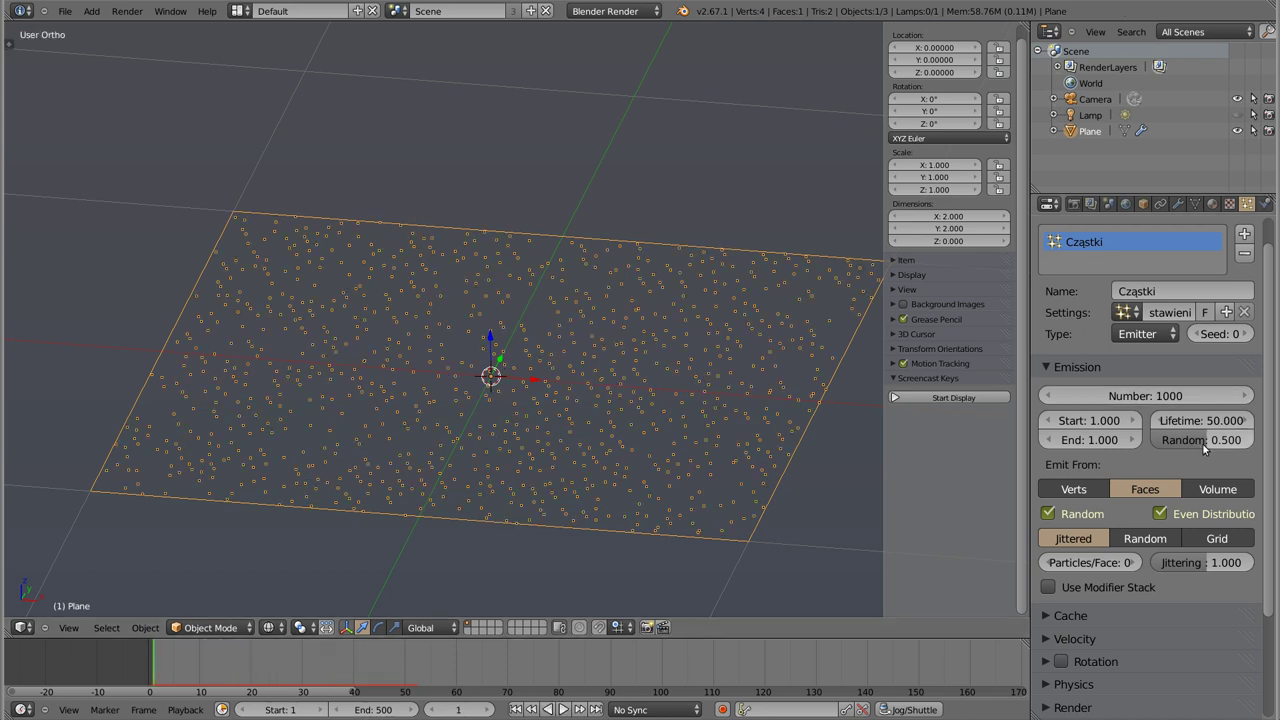
# Step: Set lifetime Random to exactly 1.000 and preview playback twice
pyautogui.doubleClick(1200, 440)
pyautogui.write('1')
pyautogui.press('Return')
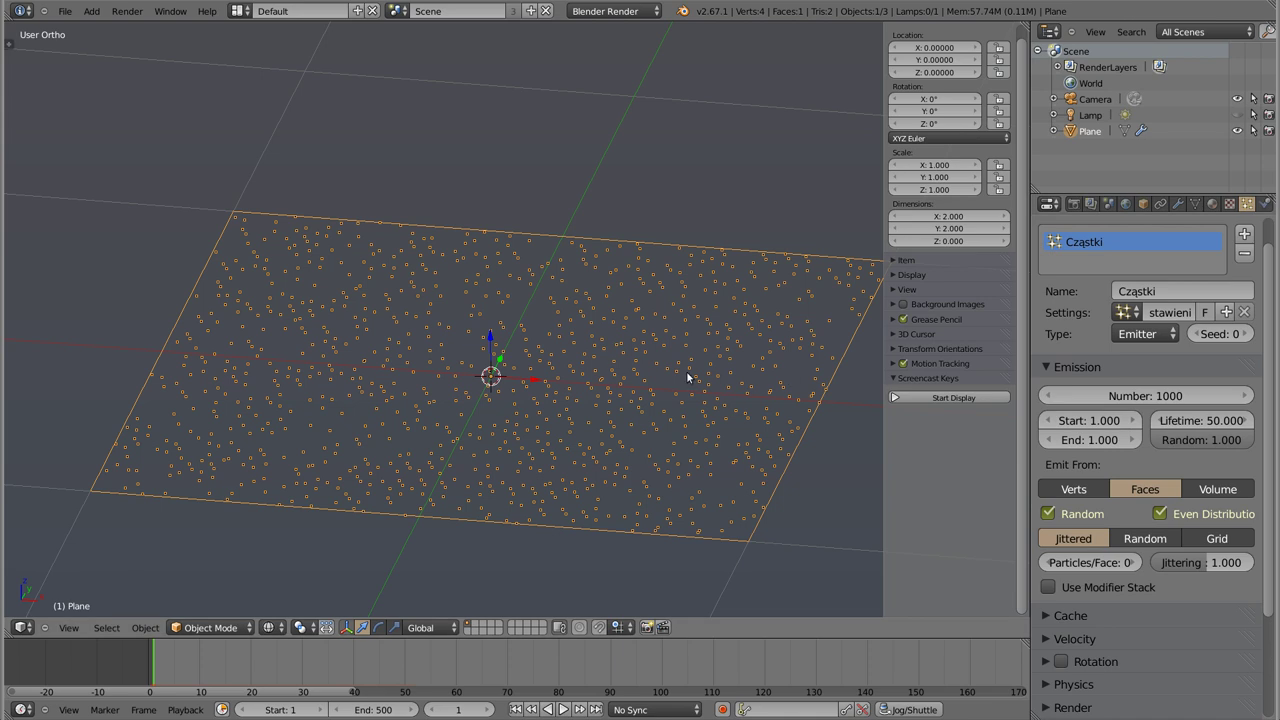
pyautogui.hotkey('alt', 'a')
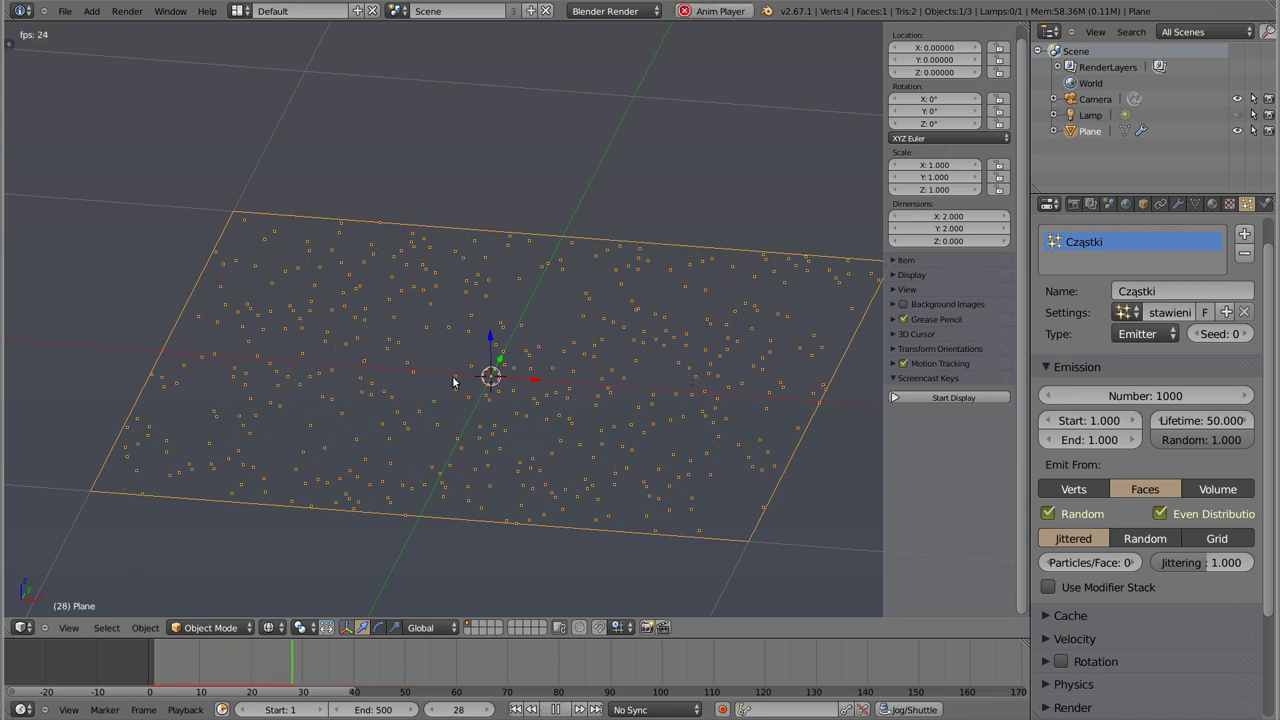
pyautogui.press('Escape')
pyautogui.hotkey('alt', 'a')
pyautogui.press('Escape')
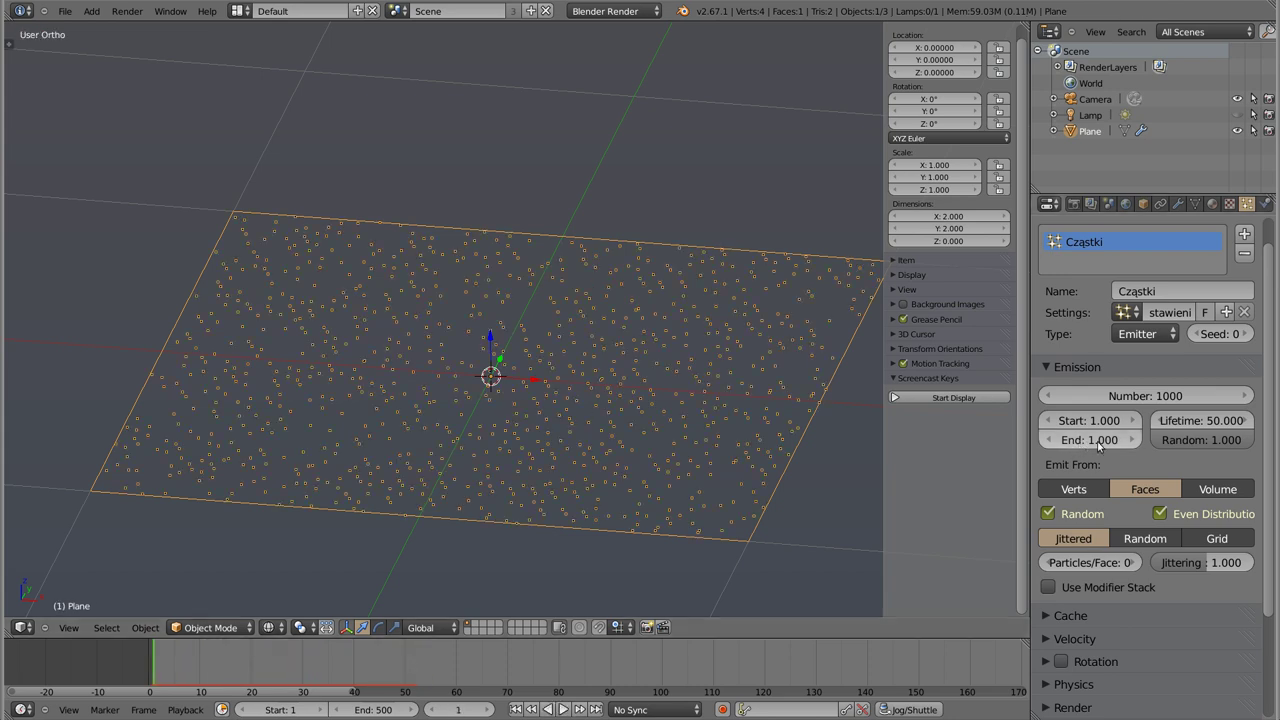
# Step: Set the emission End frame to 50 and preview the spread-out emission
pyautogui.click(1098, 444)
pyautogui.write('50')
pyautogui.press('Return')
pyautogui.hotkey('alt', 'a')
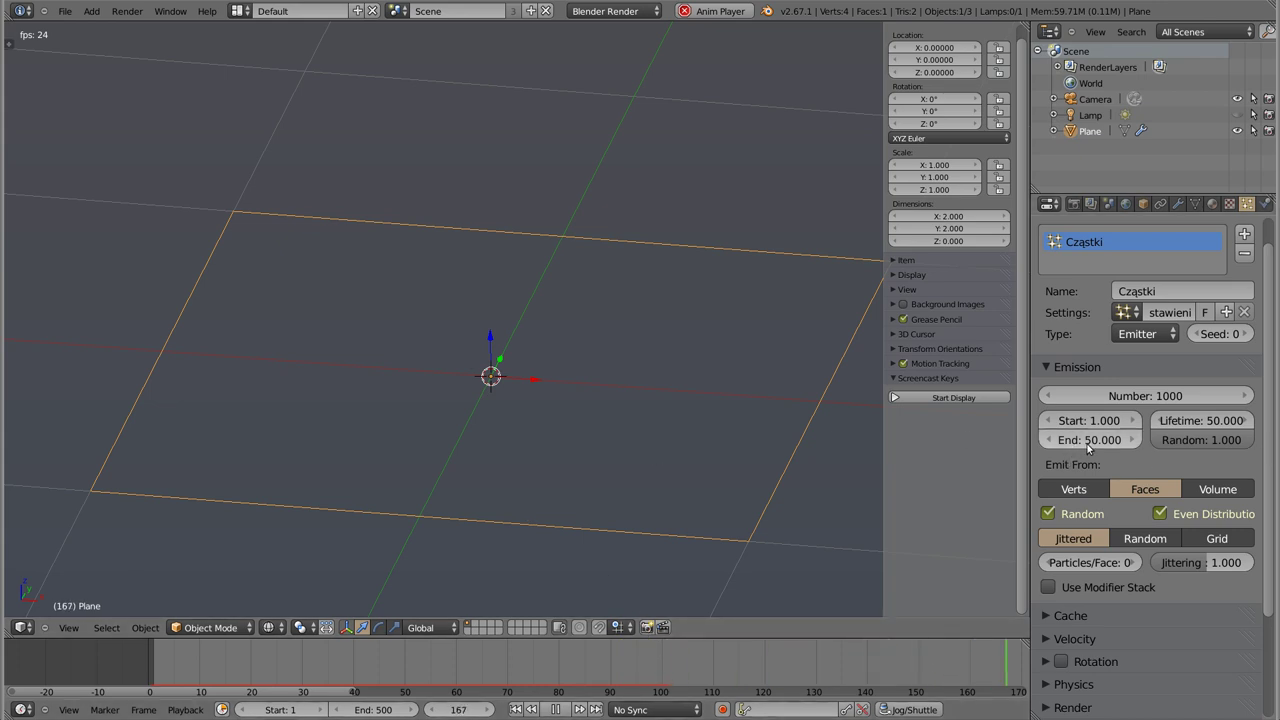
pyautogui.press('Escape')
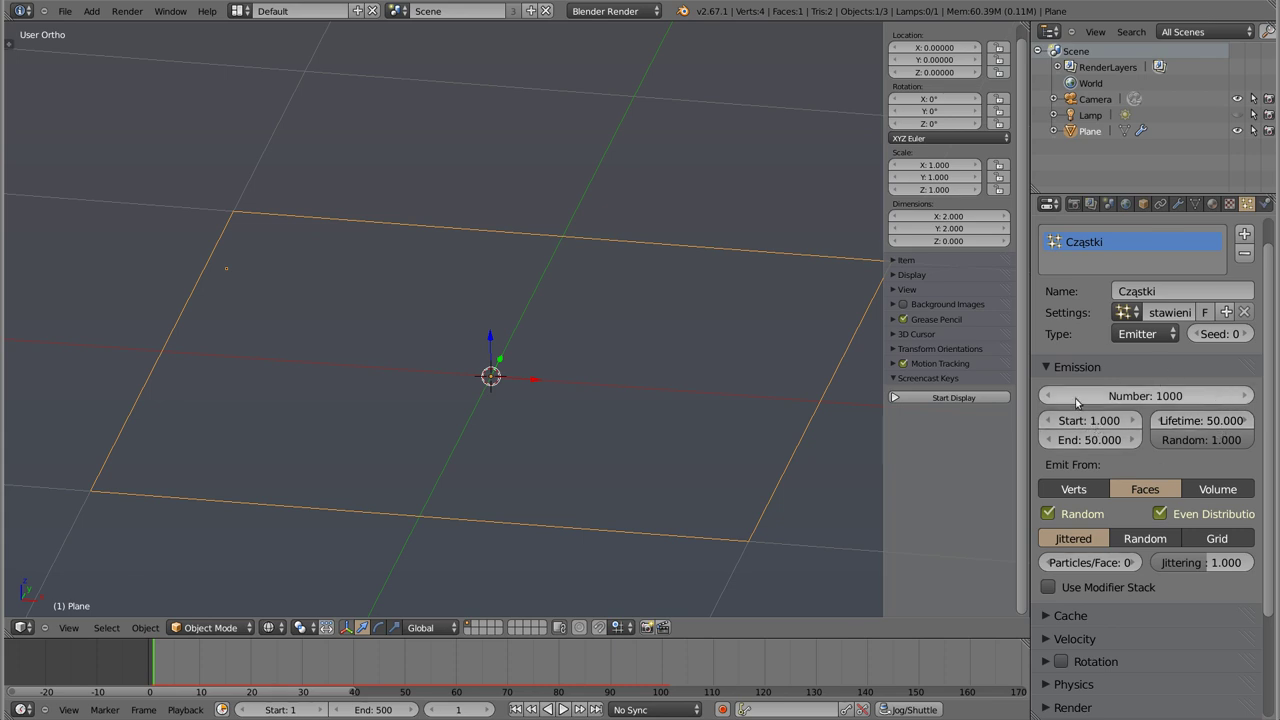
# Step: Change the emission End frame to 10
pyautogui.click(1101, 441)
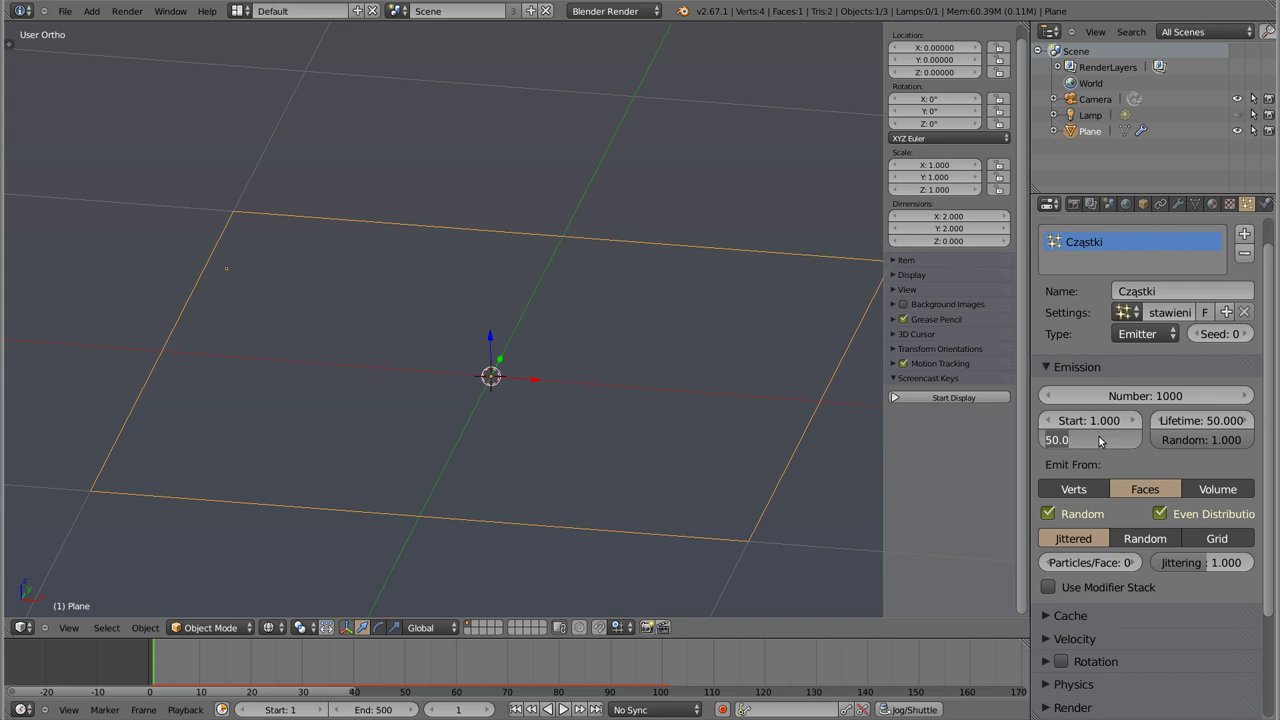
pyautogui.write('100')
pyautogui.press('Return')
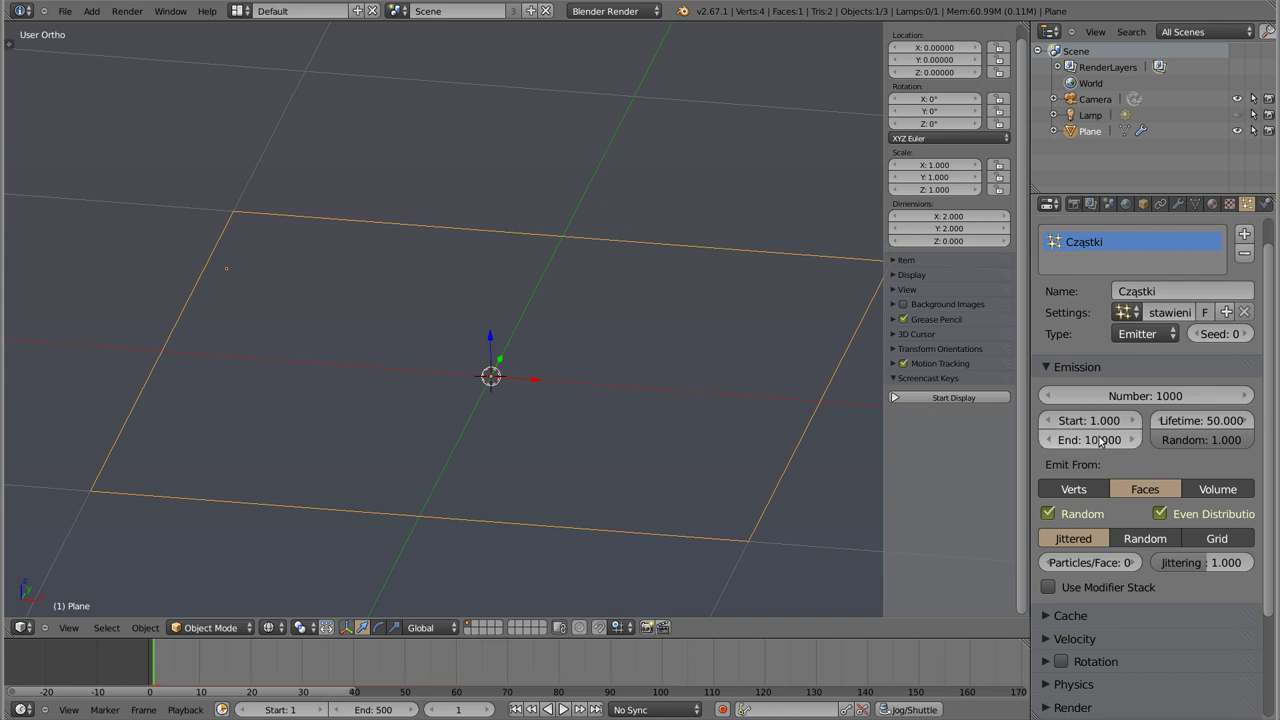
pyautogui.click(1150, 396)
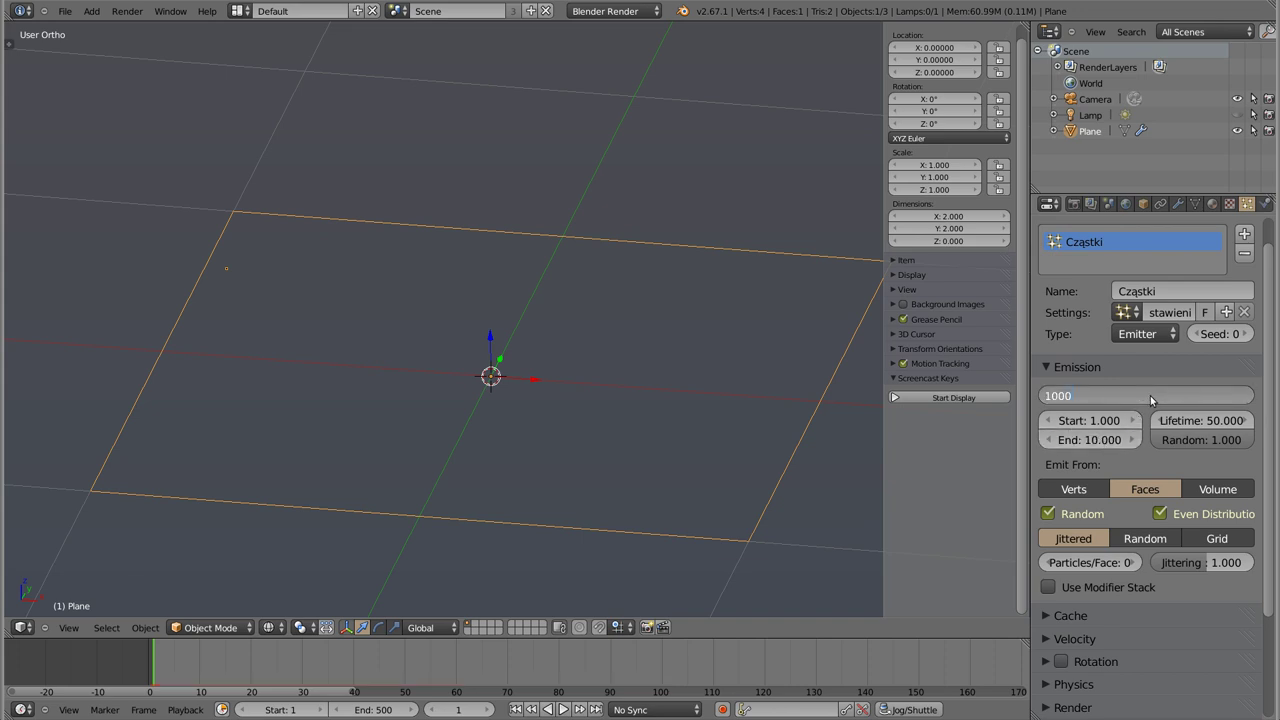
# Step: Set the particle count to 10000, then 100000, previewing each in playback
pyautogui.write('10000')
pyautogui.press('Return')
pyautogui.hotkey('alt', 'a')
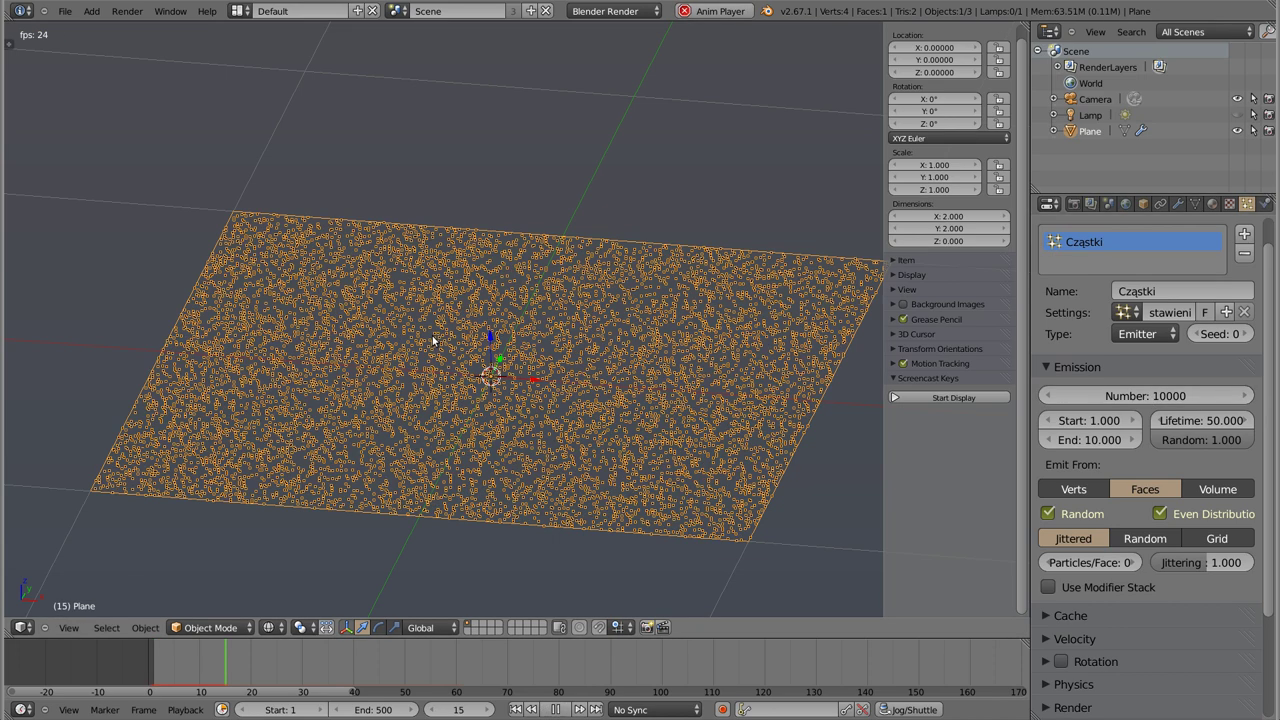
pyautogui.press('Escape')
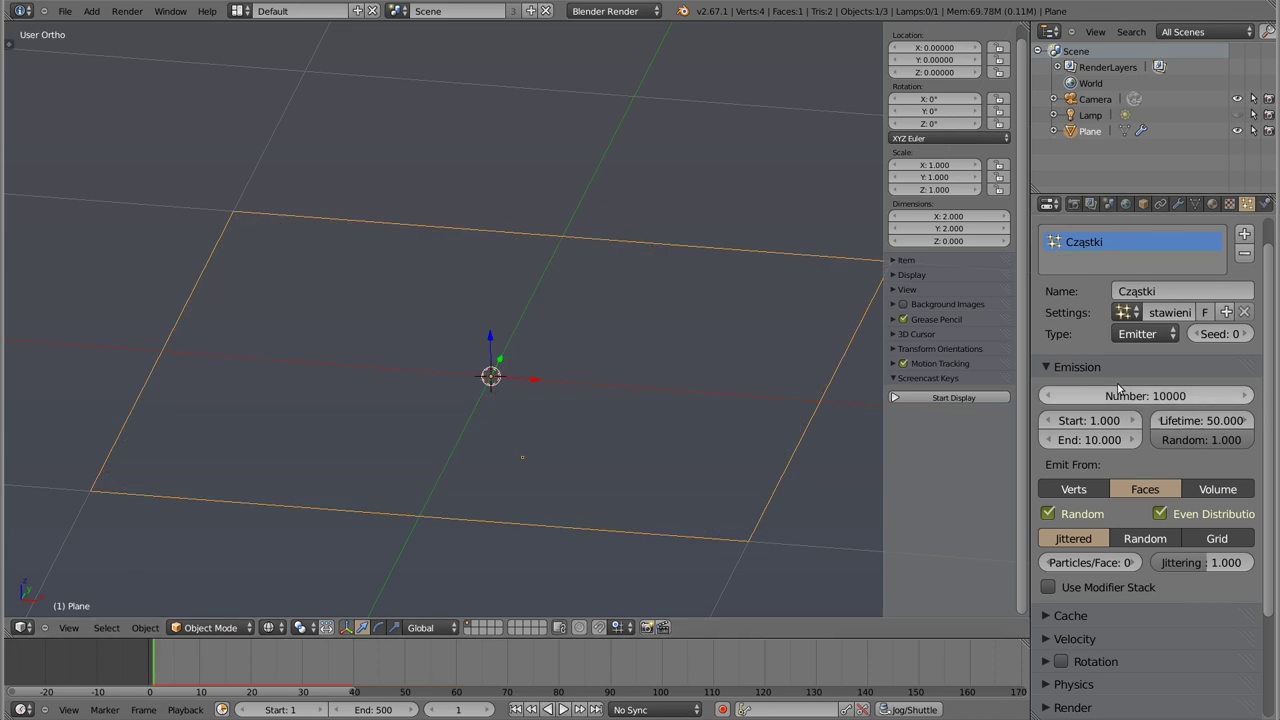
pyautogui.click(1147, 396)
pyautogui.write('0')
pyautogui.press('Return')
pyautogui.hotkey('alt', 'a')
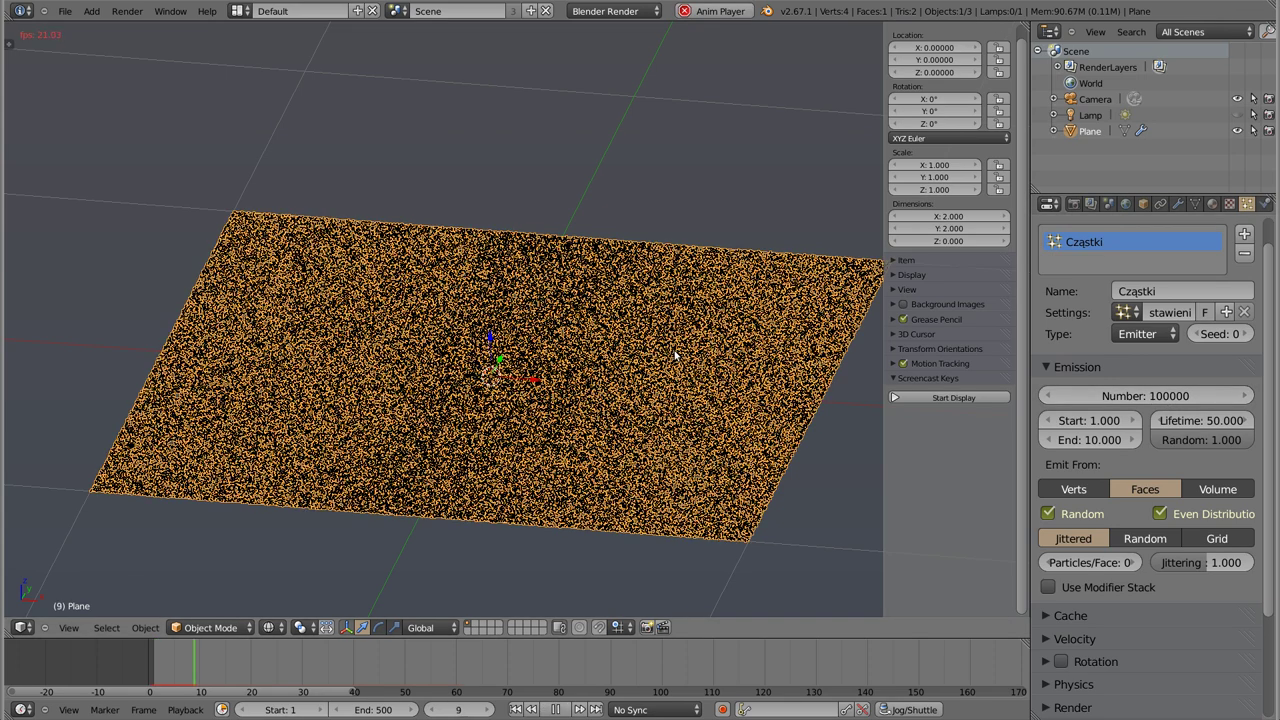
pyautogui.press('Escape')
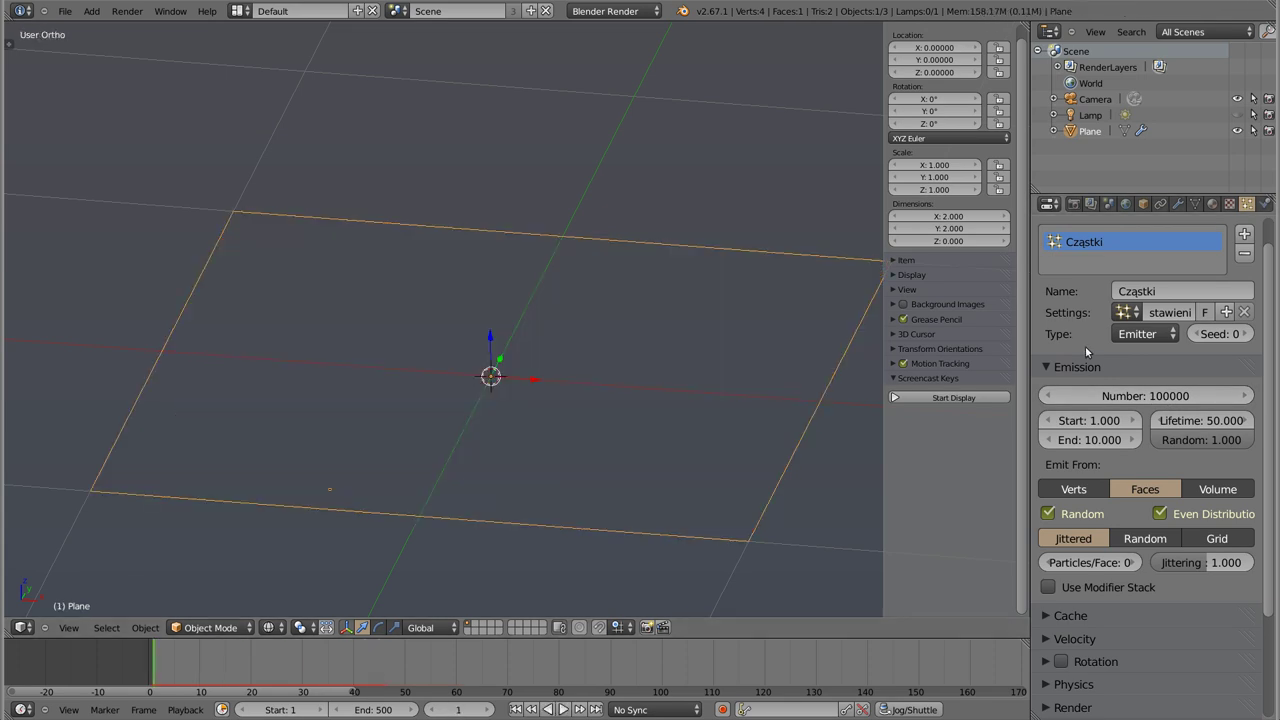
# Step: Raise the particle count to 1000000 and play back the dense emission
pyautogui.click(1160, 395)
pyautogui.write('0')
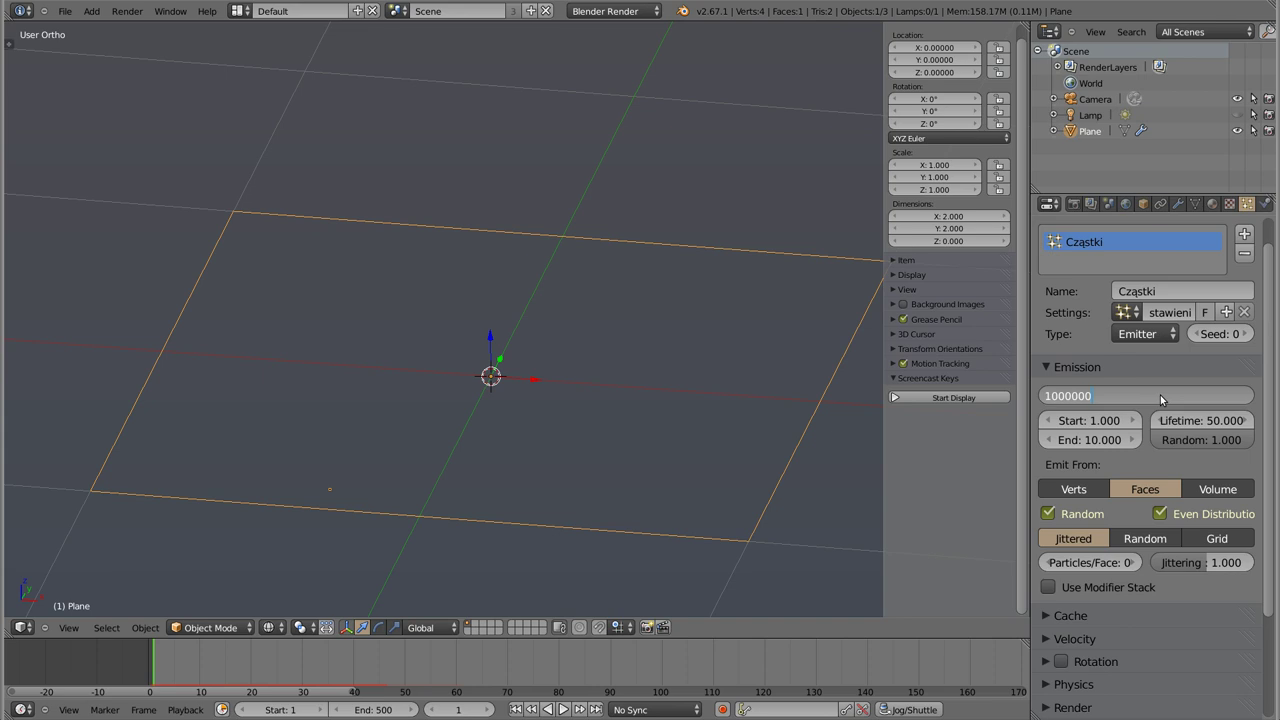
pyautogui.press('Return')
pyautogui.hotkey('alt', 'a')
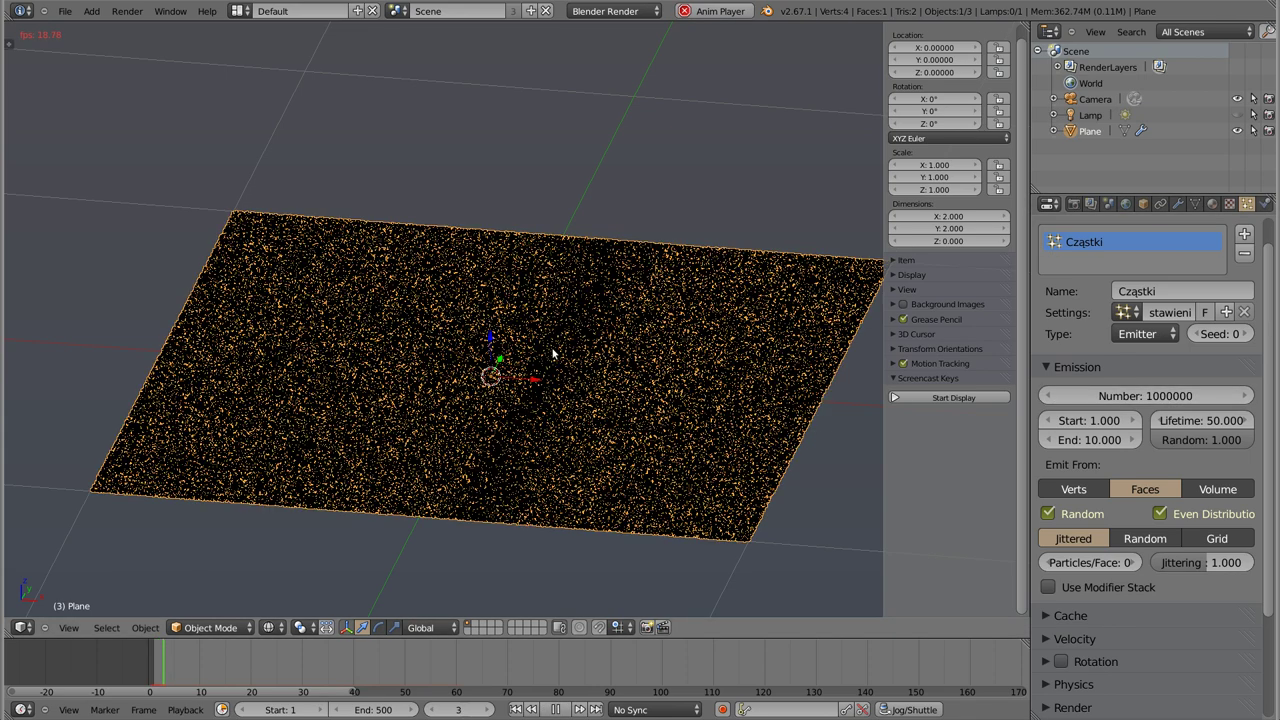
pyautogui.press('Escape')
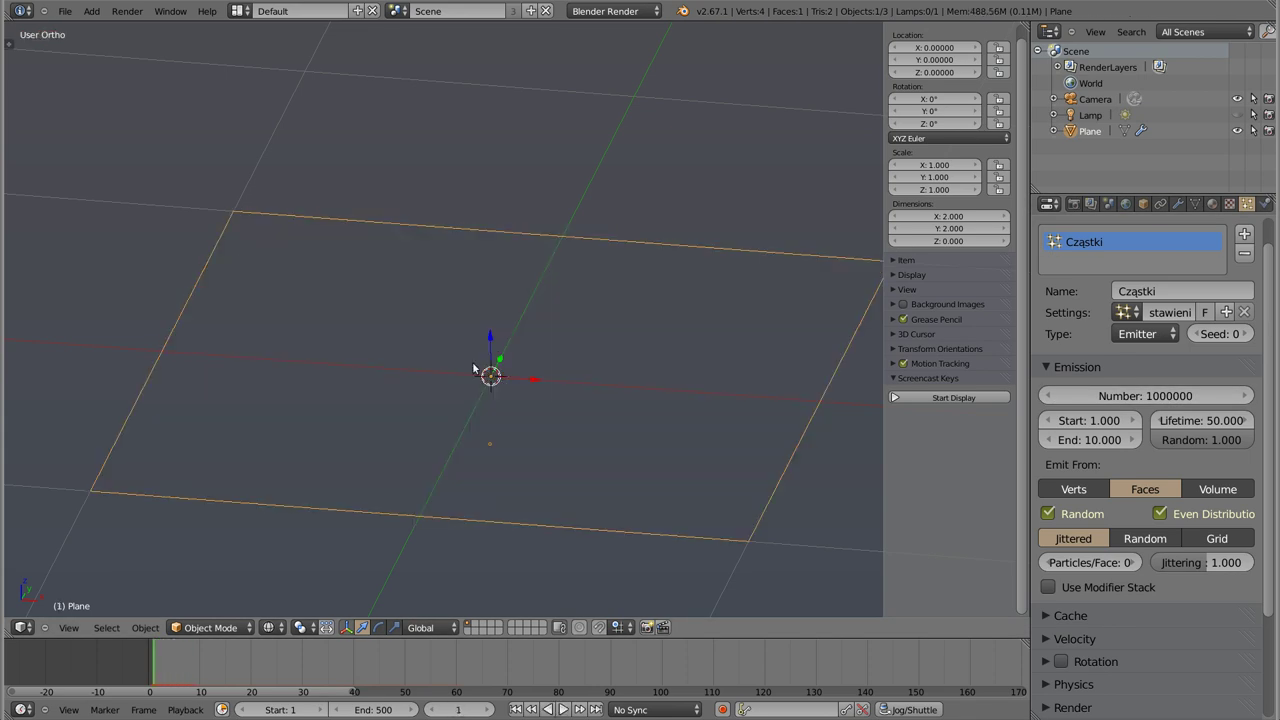
pyautogui.hotkey('alt', 'a')
pyautogui.moveTo(457, 337)
pyautogui.mouseDown(button='middle')
pyautogui.moveTo(474, 405)
pyautogui.moveTo(472, 337)
pyautogui.mouseUp(button='middle')
pyautogui.press('Escape')
pyautogui.hotkey('alt', 'a')
pyautogui.moveTo(463, 346)
pyautogui.mouseDown(button='middle')
pyautogui.moveTo(482, 397)
pyautogui.moveTo(443, 514)
pyautogui.mouseUp(button='middle')
pyautogui.press('Escape')
pyautogui.moveTo(478, 296); pyautogui.dragTo(514, 326, button='middle')
pyautogui.hotkey('alt', 'a')
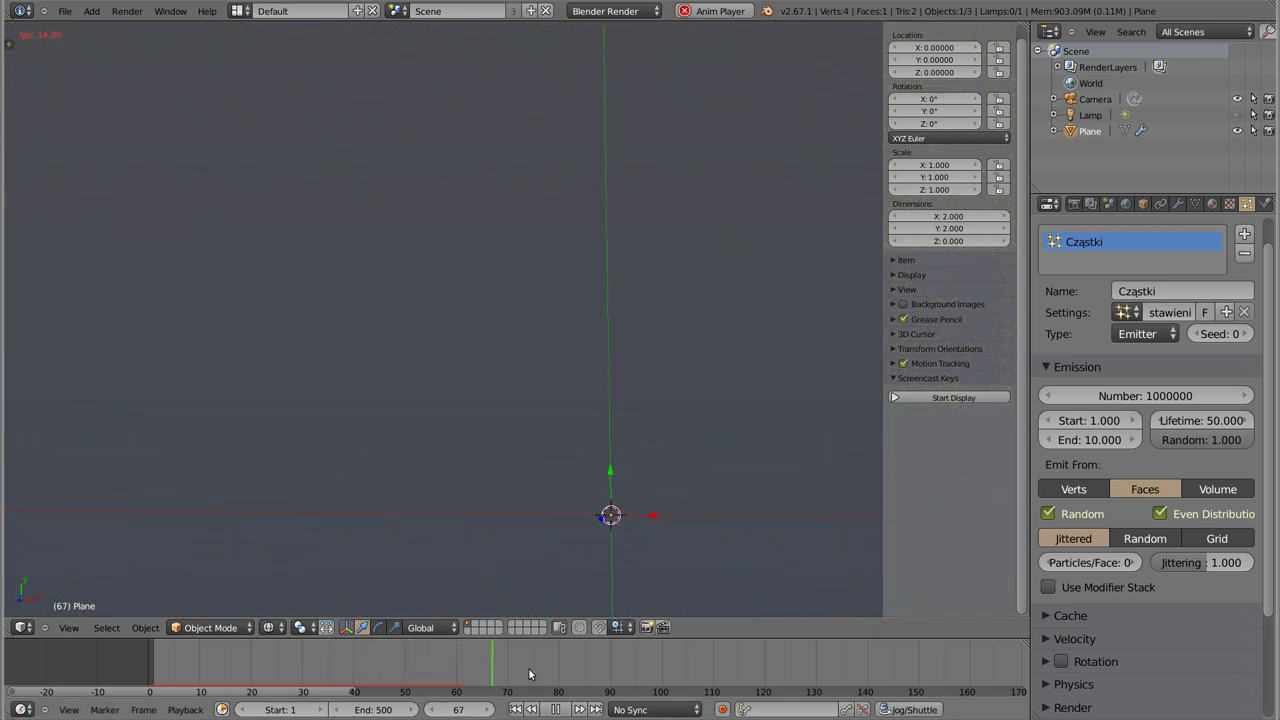
pyautogui.press('Escape')
pyautogui.keyDown('shift'); pyautogui.moveTo(476, 401); pyautogui.dragTo(407, 341, button='middle'); pyautogui.keyUp('shift')
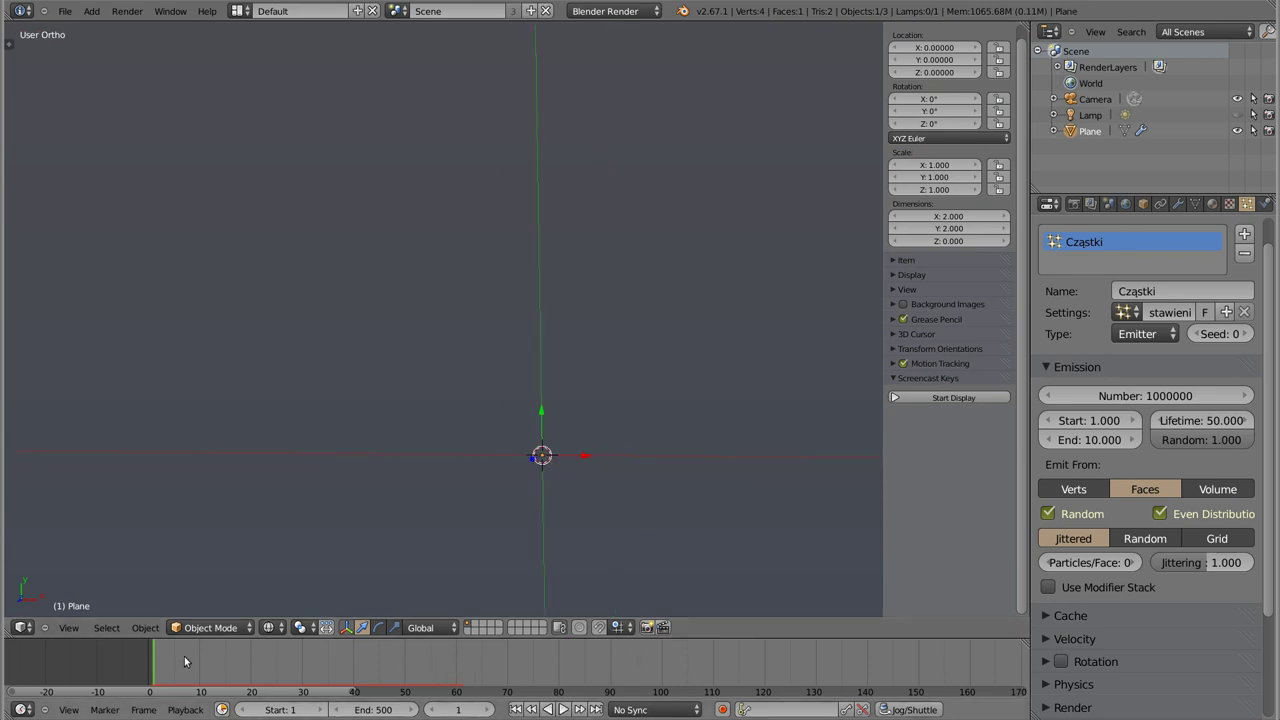
pyautogui.hotkey('alt', 'a')
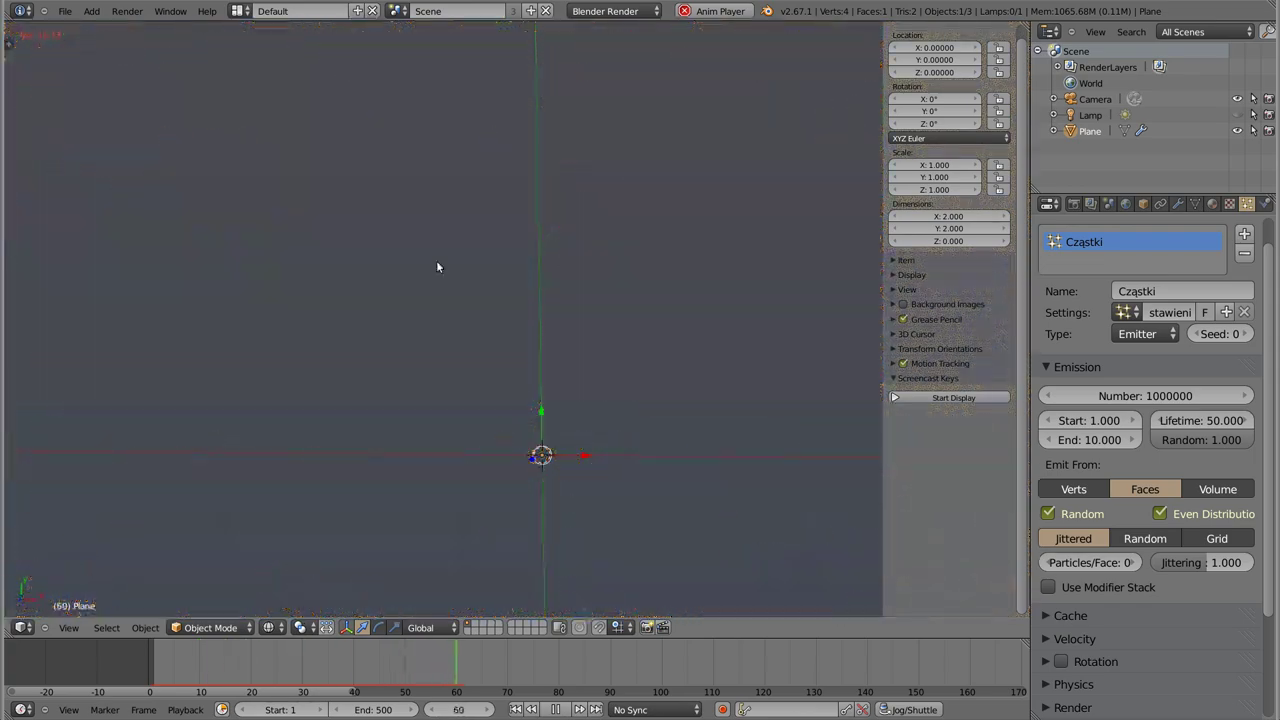
pyautogui.press('Escape')
pyautogui.moveTo(519, 432)
pyautogui.keyDown('shift'); pyautogui.mouseDown(button='middle')
pyautogui.moveTo(461, 364)
pyautogui.moveTo(460, 212)
pyautogui.moveTo(449, 338)
pyautogui.moveTo(461, 301)
pyautogui.mouseUp(button='middle'); pyautogui.keyUp('shift')
pyautogui.scroll(-8, 461, 364)
pyautogui.scroll(-3, 461, 364)
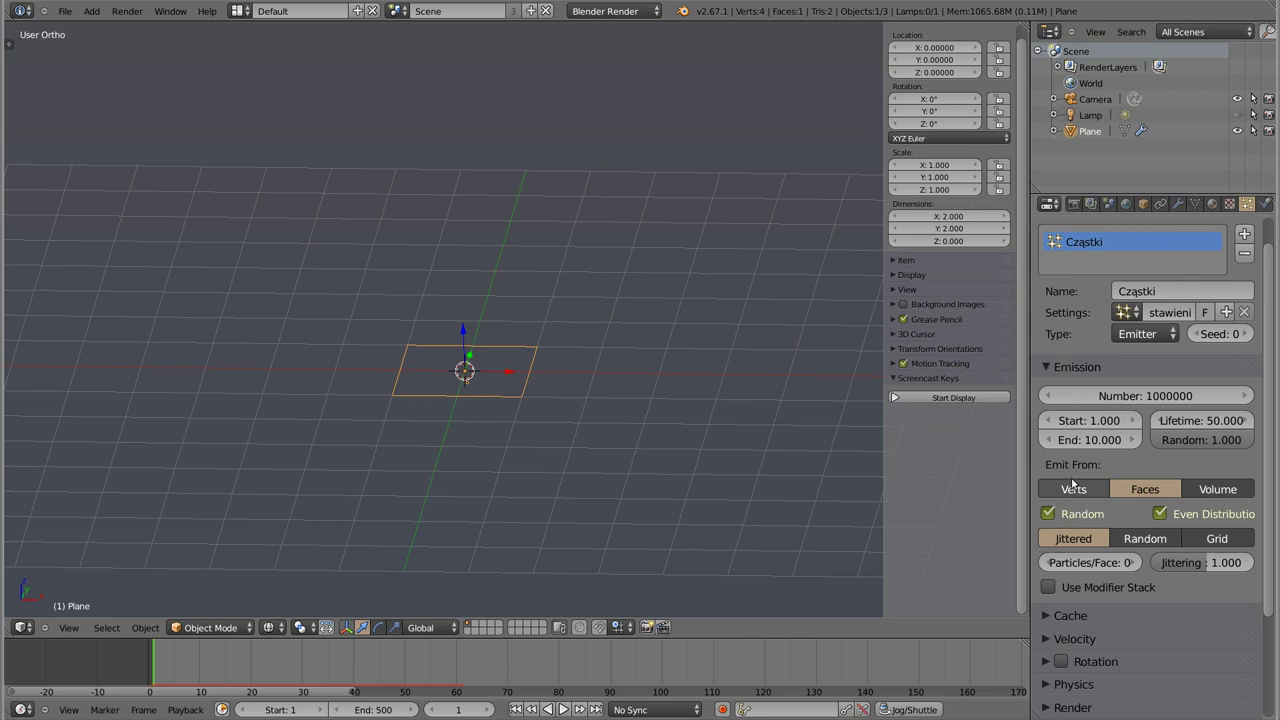
pyautogui.scroll(3, 478, 384)
pyautogui.scroll(3, 478, 384)
pyautogui.press('z')
pyautogui.moveTo(558, 397)
pyautogui.mouseDown(button='middle')
pyautogui.moveTo(583, 394)
pyautogui.moveTo(485, 310)
pyautogui.moveTo(368, 397)
pyautogui.moveTo(391, 334)
pyautogui.moveTo(495, 332)
pyautogui.moveTo(434, 380)
pyautogui.moveTo(566, 398)
pyautogui.mouseUp(button='middle')
pyautogui.press('z')
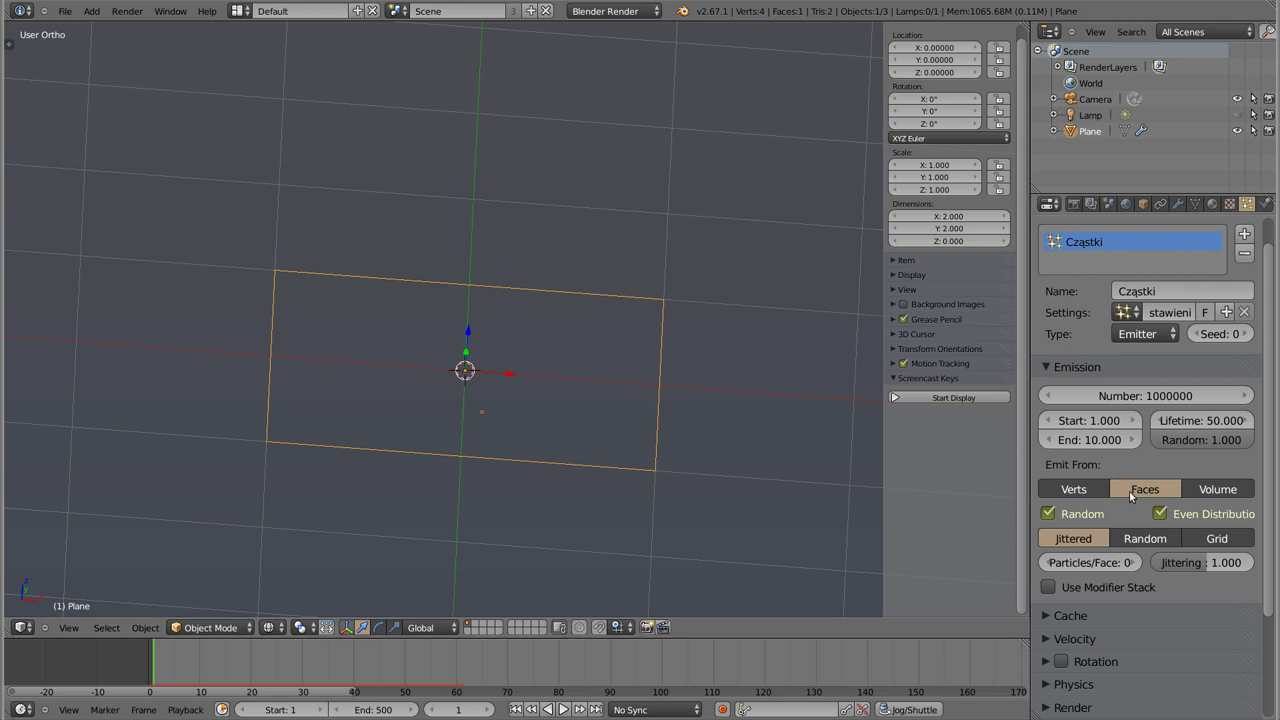
# Step: Emit particles from vertices instead of faces and preview the playback
pyautogui.click(1077, 492)
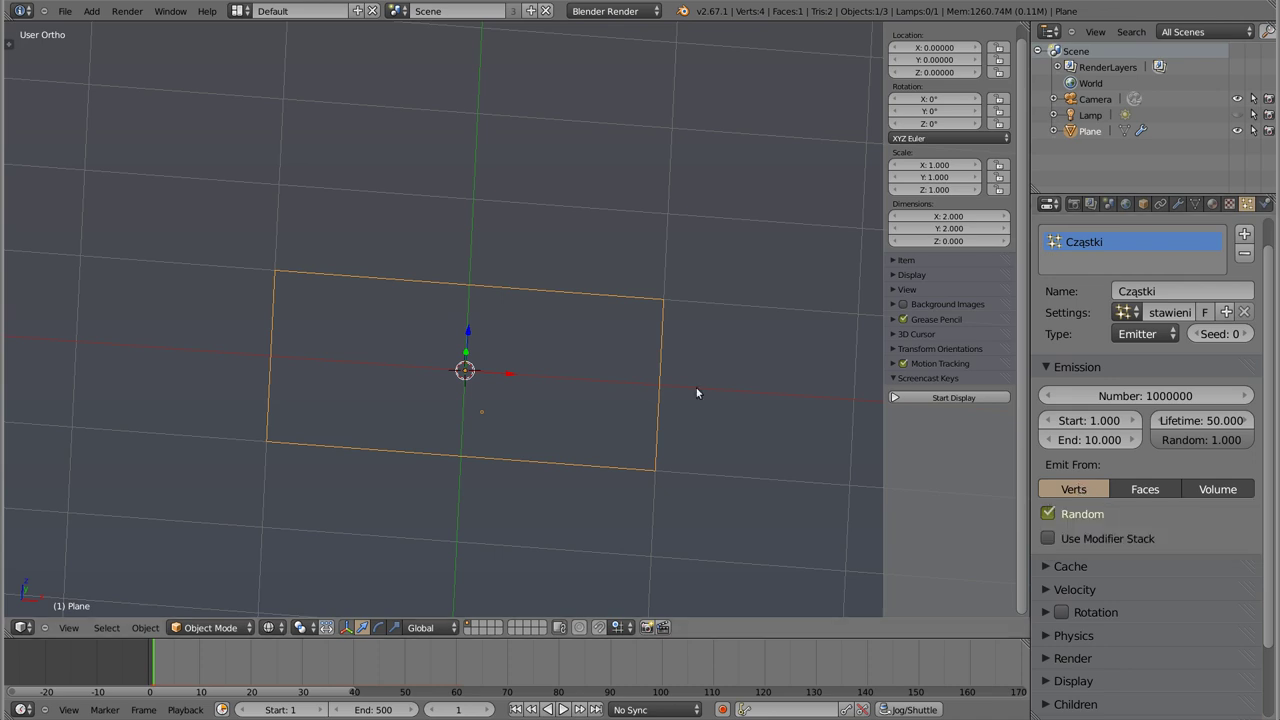
pyautogui.hotkey('alt', 'a')
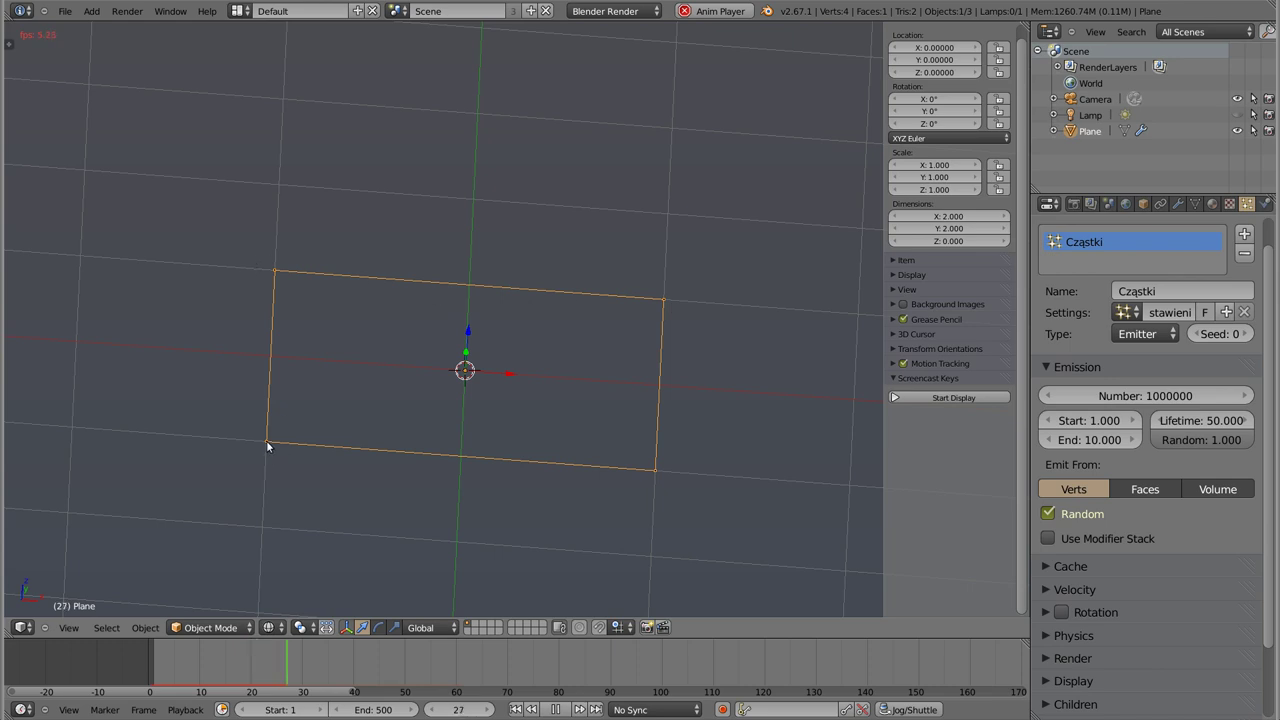
pyautogui.press('Escape')
# Step: Trim the particle Number from 1000000 down to 1000
pyautogui.click(1145, 397)
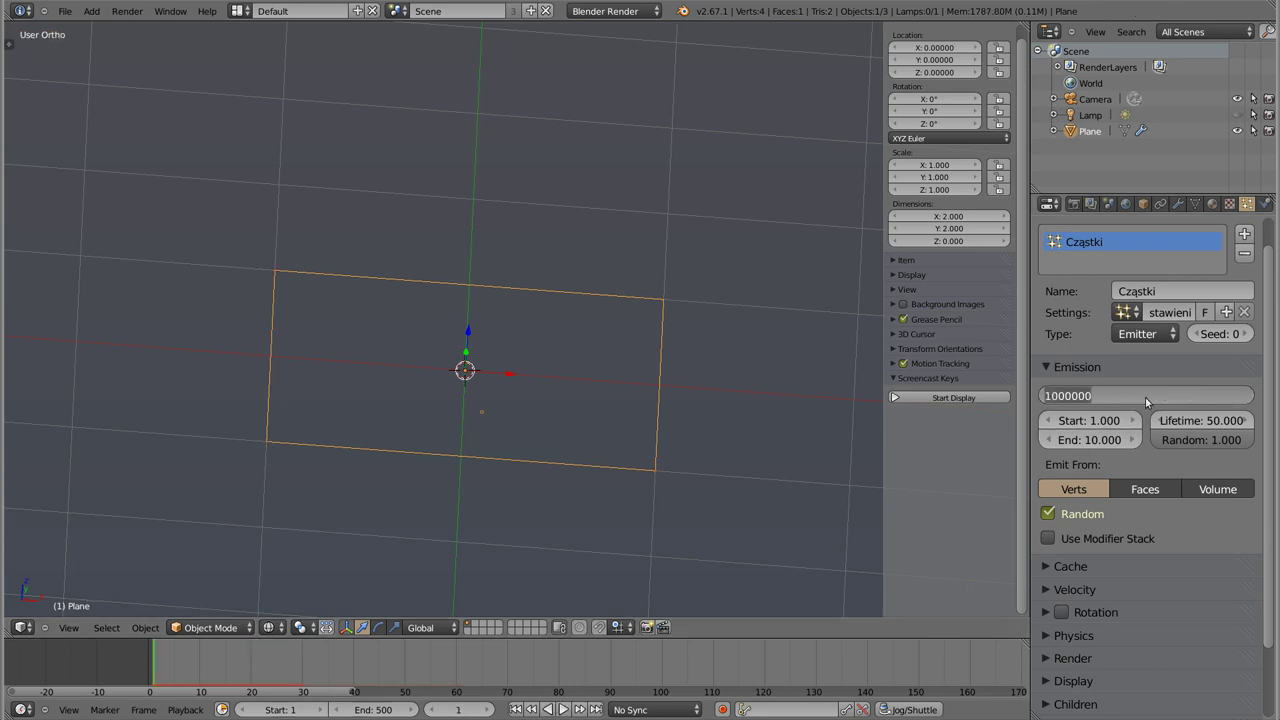
pyautogui.press('BackSpace')
pyautogui.press('BackSpace')
pyautogui.press('BackSpace')
pyautogui.press('Return')
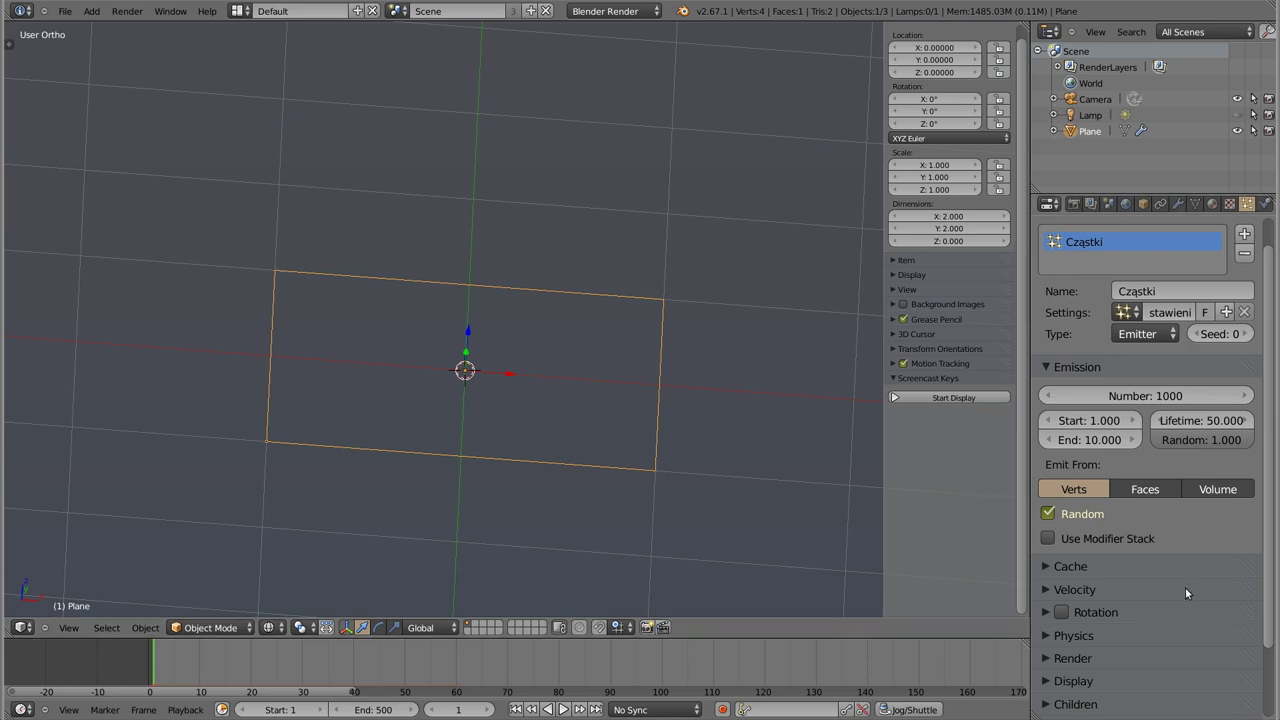
# Step: Set the Field Weights gravity to 1.000
pyautogui.scroll(-2, 1185, 587)
pyautogui.click(1048, 642)
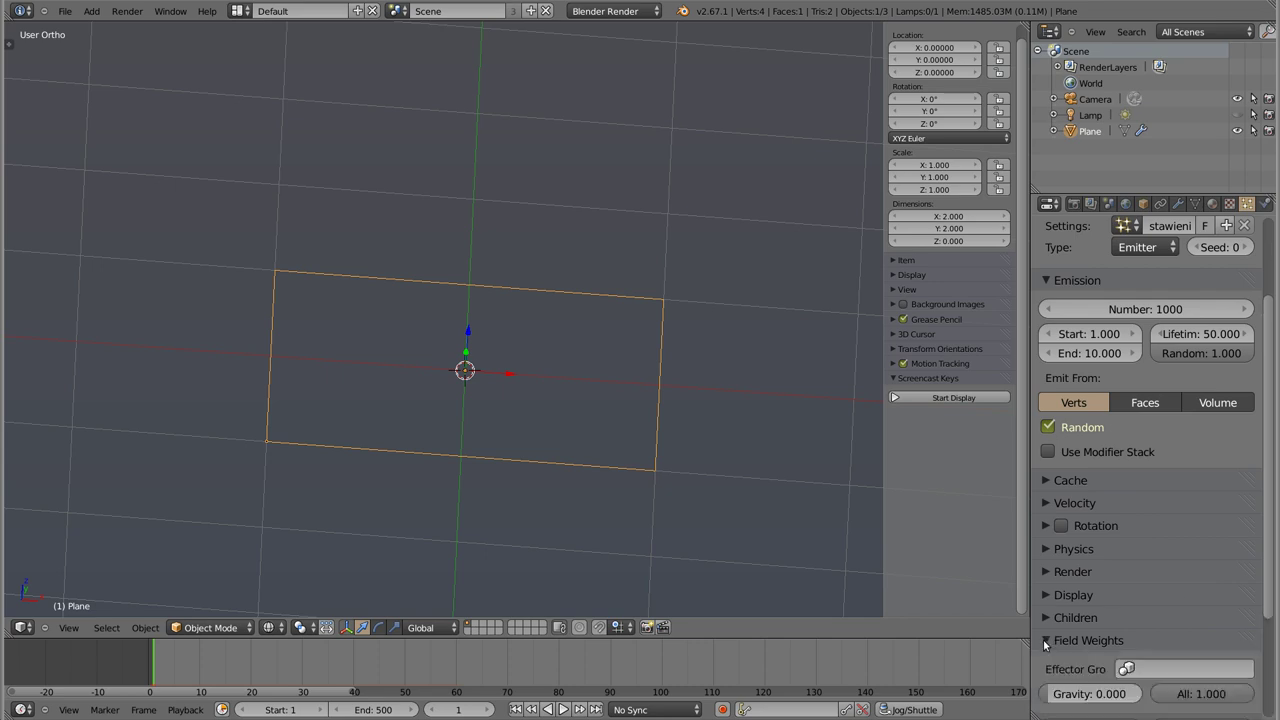
pyautogui.moveTo(1055, 694); pyautogui.dragTo(1145, 697)
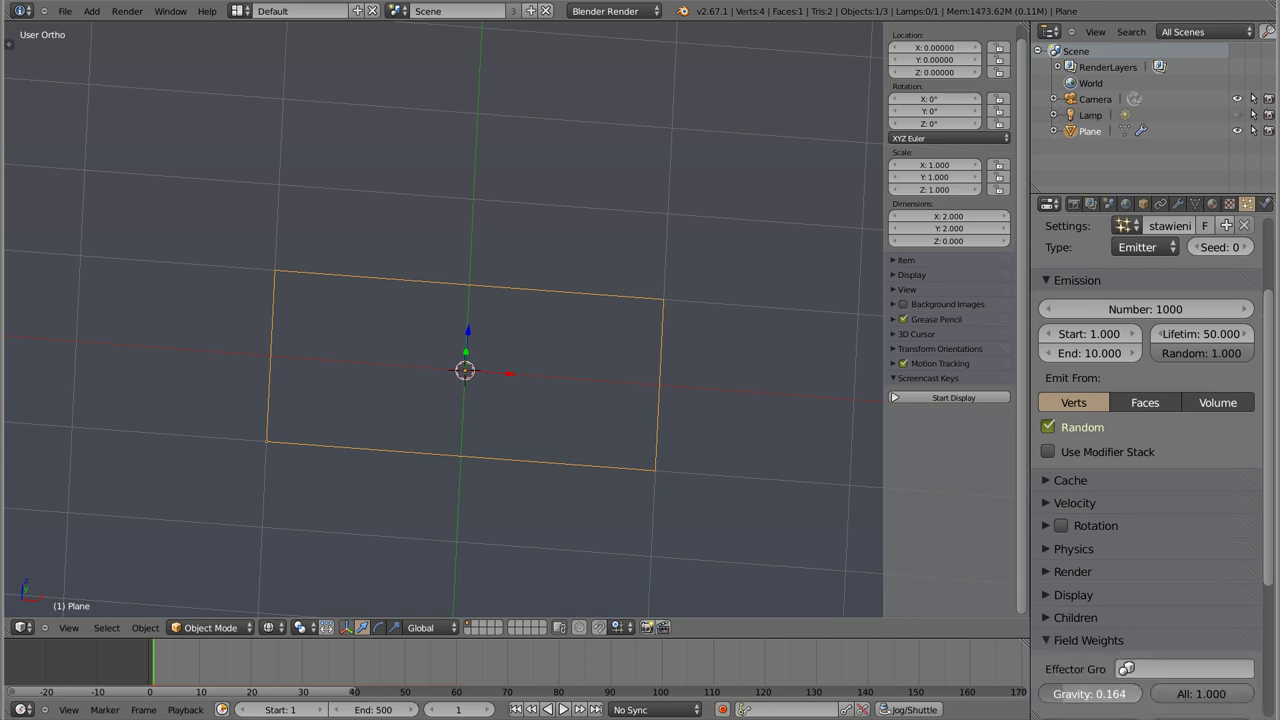
pyautogui.click(1041, 640)
# Step: Play back from a near edge-on view to watch particles fall from the corners
pyautogui.hotkey('alt', 'a')
pyautogui.moveTo(508, 390)
pyautogui.mouseDown(button='middle')
pyautogui.moveTo(505, 325)
pyautogui.moveTo(468, 199)
pyautogui.mouseUp(button='middle')
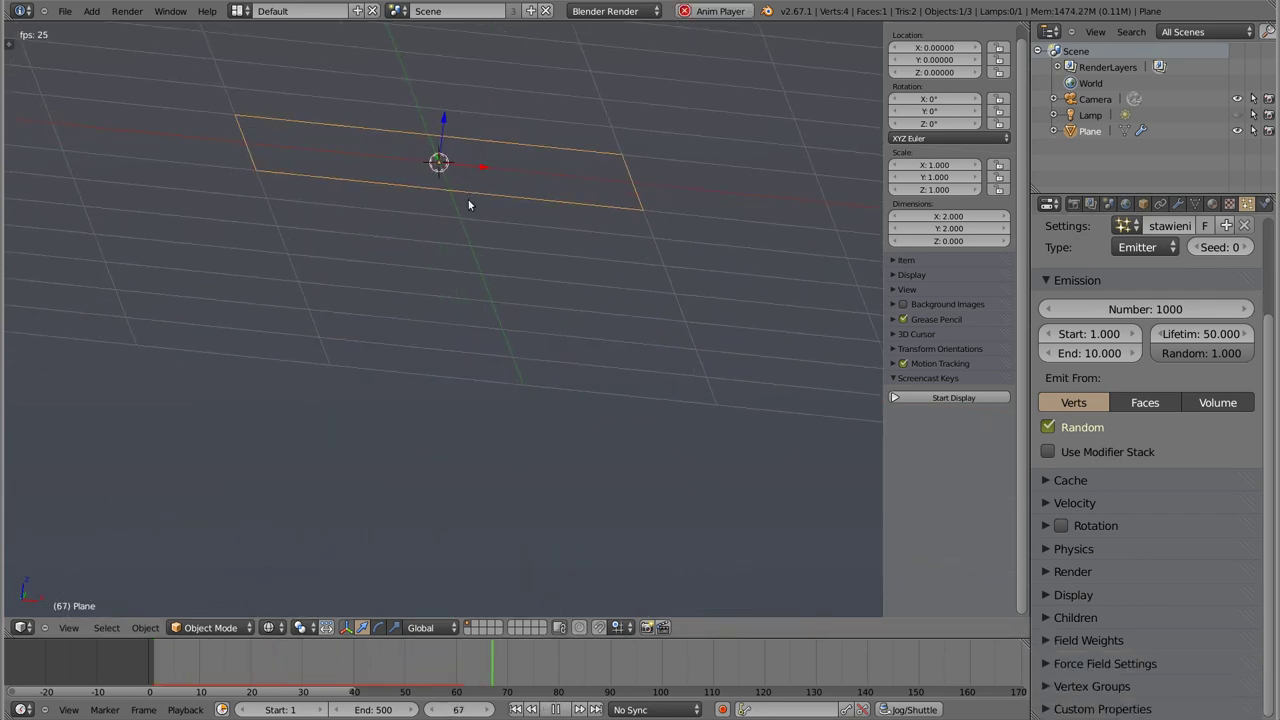
pyautogui.moveTo(463, 260); pyautogui.dragTo(526, 311, button='middle')
pyautogui.press('Escape')
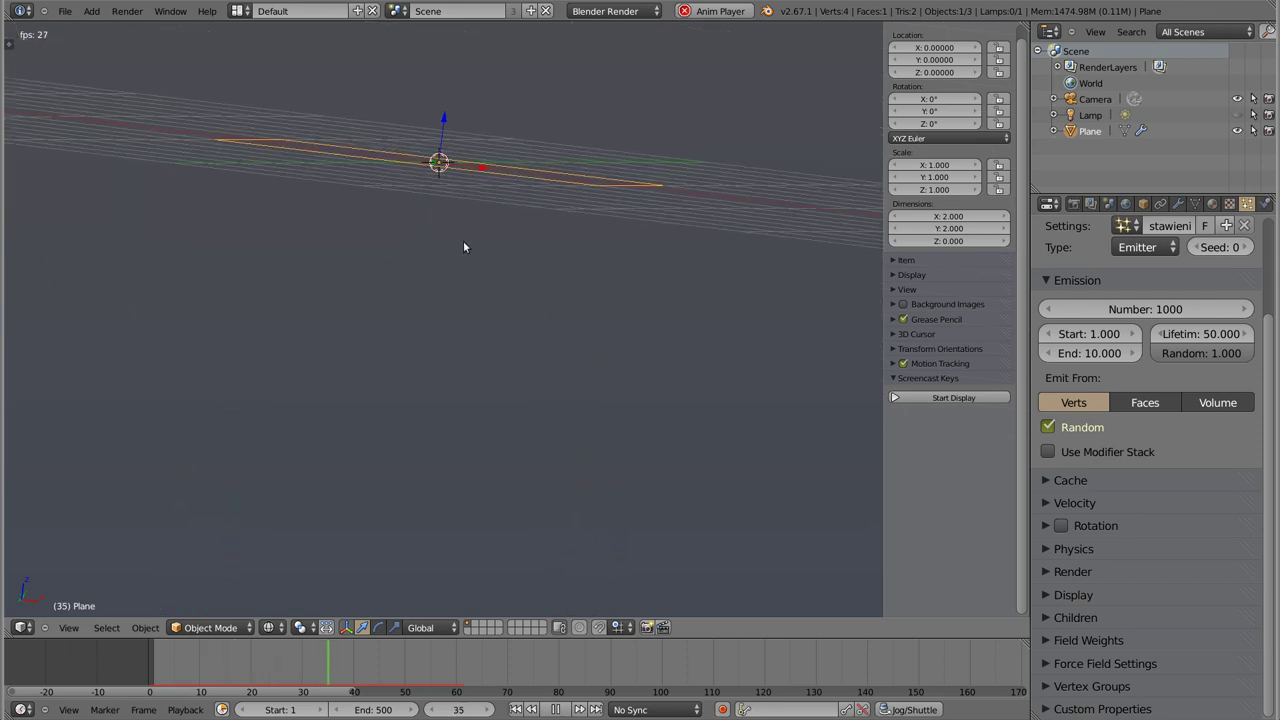
pyautogui.moveTo(463, 240); pyautogui.dragTo(464, 272, button='middle')
pyautogui.hotkey('alt', 'a')
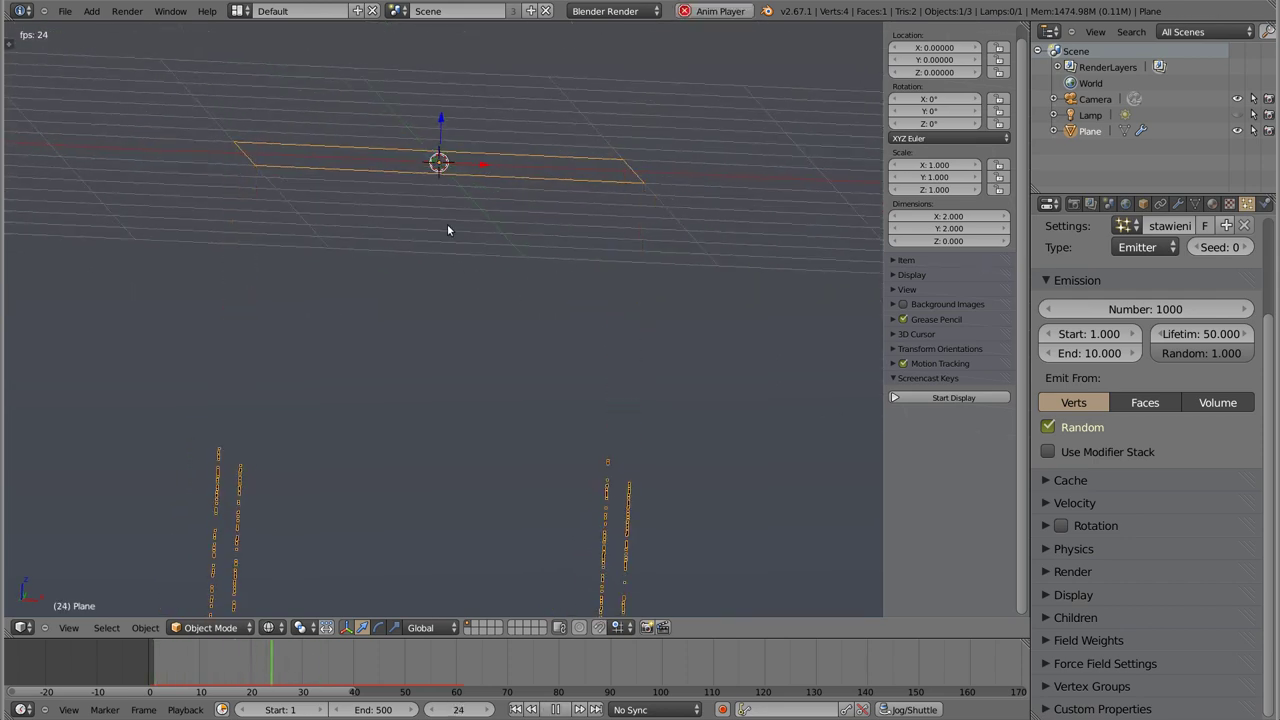
pyautogui.press('Escape')
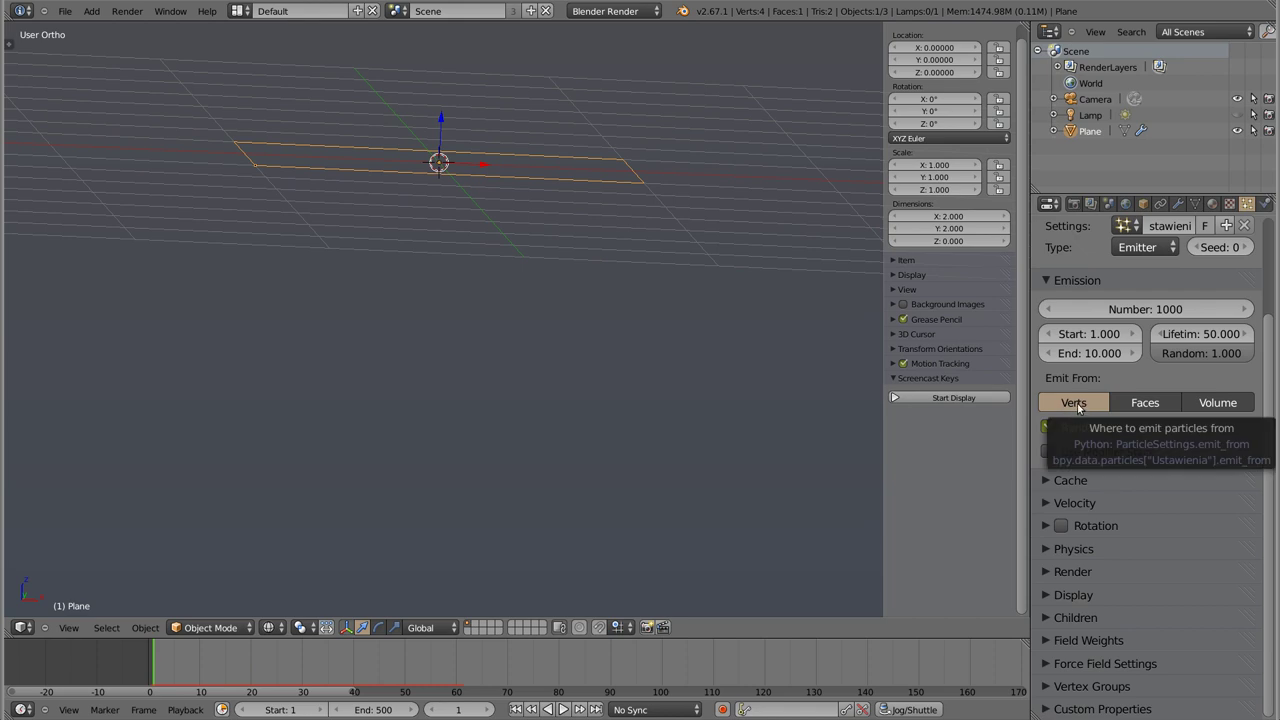
# Step: Subdivide the plane twice into 16 faces and hide the face normals overlay
pyautogui.press('Tab')
pyautogui.moveTo(457, 200); pyautogui.dragTo(457, 253, button='middle')
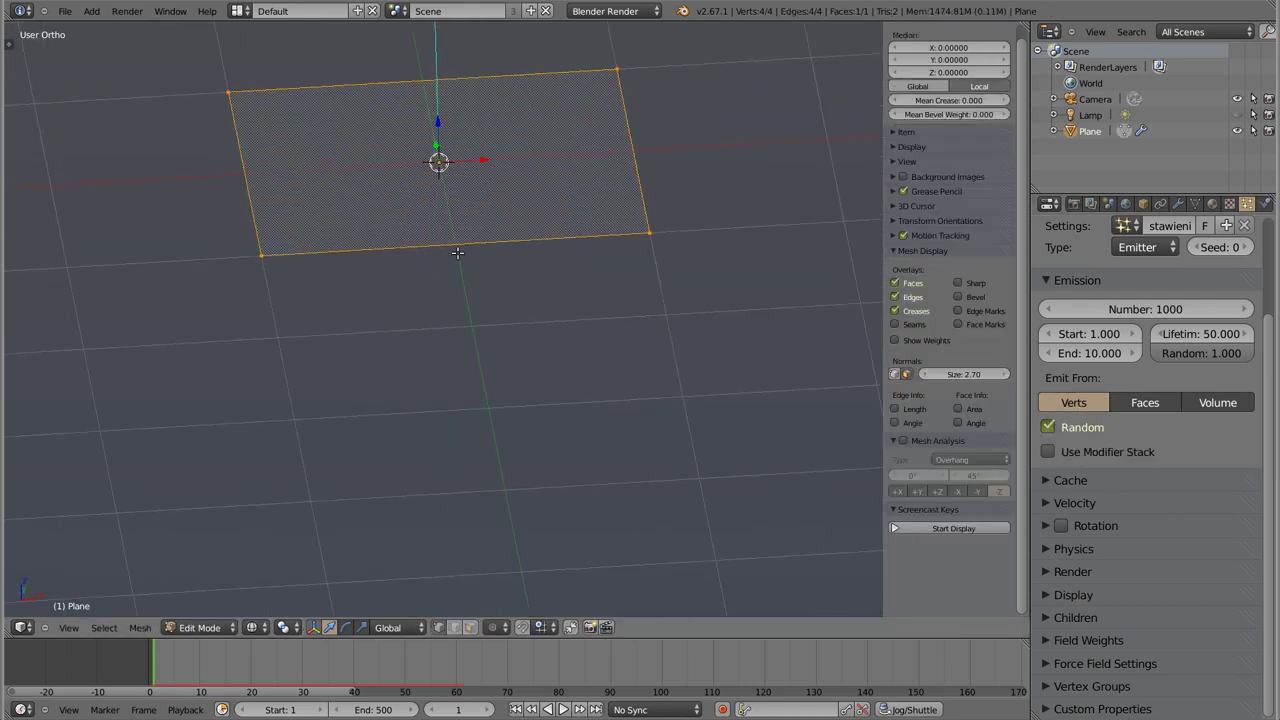
pyautogui.press('w')
pyautogui.click(545, 182)
pyautogui.press('w')
pyautogui.click(542, 192)
pyautogui.click(905, 374)
pyautogui.press('Tab')
# Step: Switch to solid shading and preview the particles emitting from the subdivided plane
pyautogui.moveTo(407, 249)
pyautogui.mouseDown(button='middle')
pyautogui.moveTo(426, 188)
pyautogui.moveTo(494, 231)
pyautogui.mouseUp(button='middle')
pyautogui.press('z')
pyautogui.hotkey('alt', 'a')
pyautogui.moveTo(522, 308); pyautogui.dragTo(528, 283, button='middle')
pyautogui.press('Escape')
pyautogui.hotkey('alt', 'a')
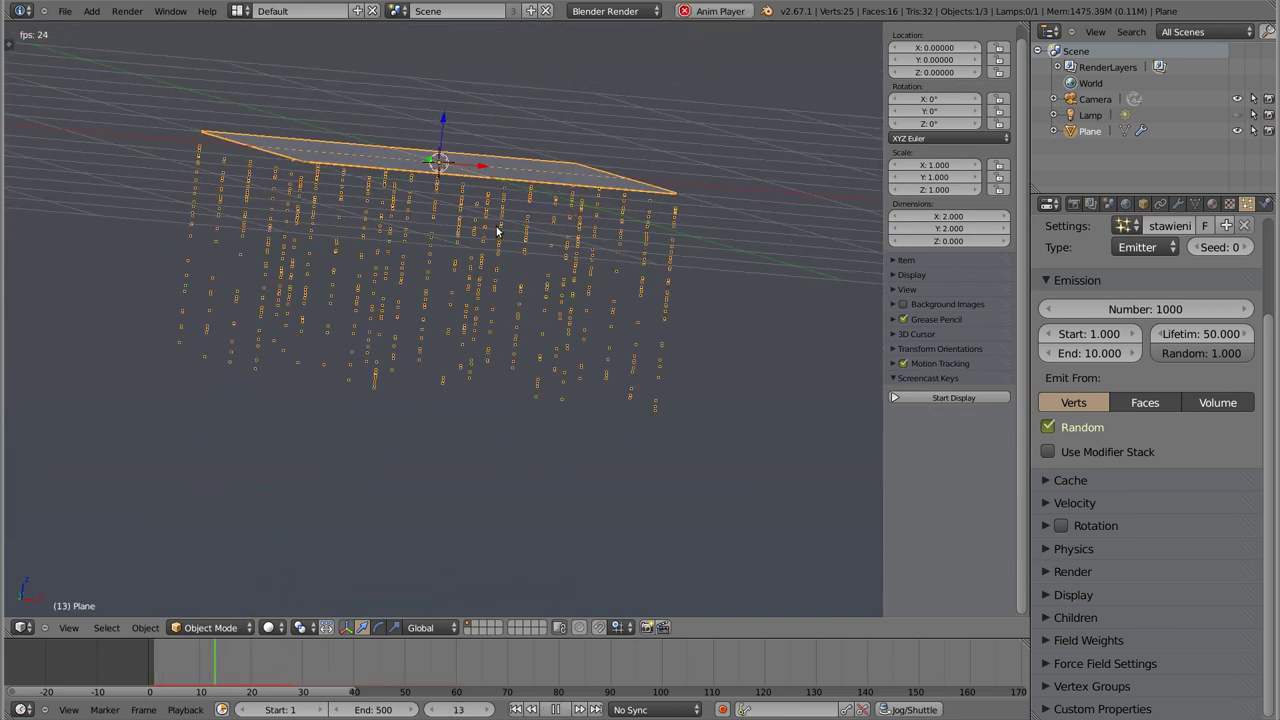
pyautogui.press('Escape')
pyautogui.moveTo(497, 229)
pyautogui.mouseDown(button='middle')
pyautogui.moveTo(434, 260)
pyautogui.moveTo(448, 227)
pyautogui.moveTo(468, 245)
pyautogui.moveTo(460, 307)
pyautogui.mouseUp(button='middle')
# Step: Raise the plane's right and left edge vertex rows upward into flaps
pyautogui.press('Tab')
pyautogui.moveTo(452, 208); pyautogui.dragTo(498, 208, button='middle')
pyautogui.rightClick(604, 130)
pyautogui.keyDown('shift'); pyautogui.rightClick(615, 152); pyautogui.keyUp('shift')
pyautogui.keyDown('shift'); pyautogui.rightClick(625, 176); pyautogui.keyUp('shift')
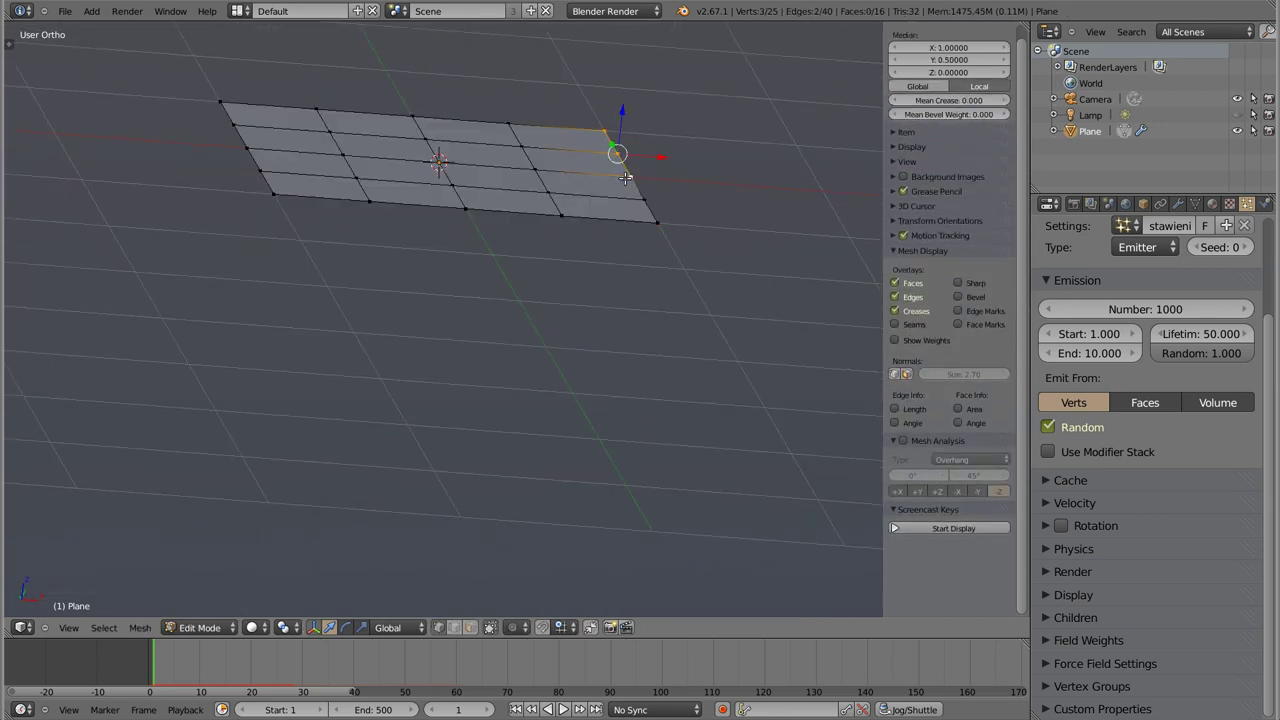
pyautogui.moveTo(634, 147)
pyautogui.mouseDown()
pyautogui.moveTo(638, 121)
pyautogui.moveTo(598, 118)
pyautogui.mouseUp()
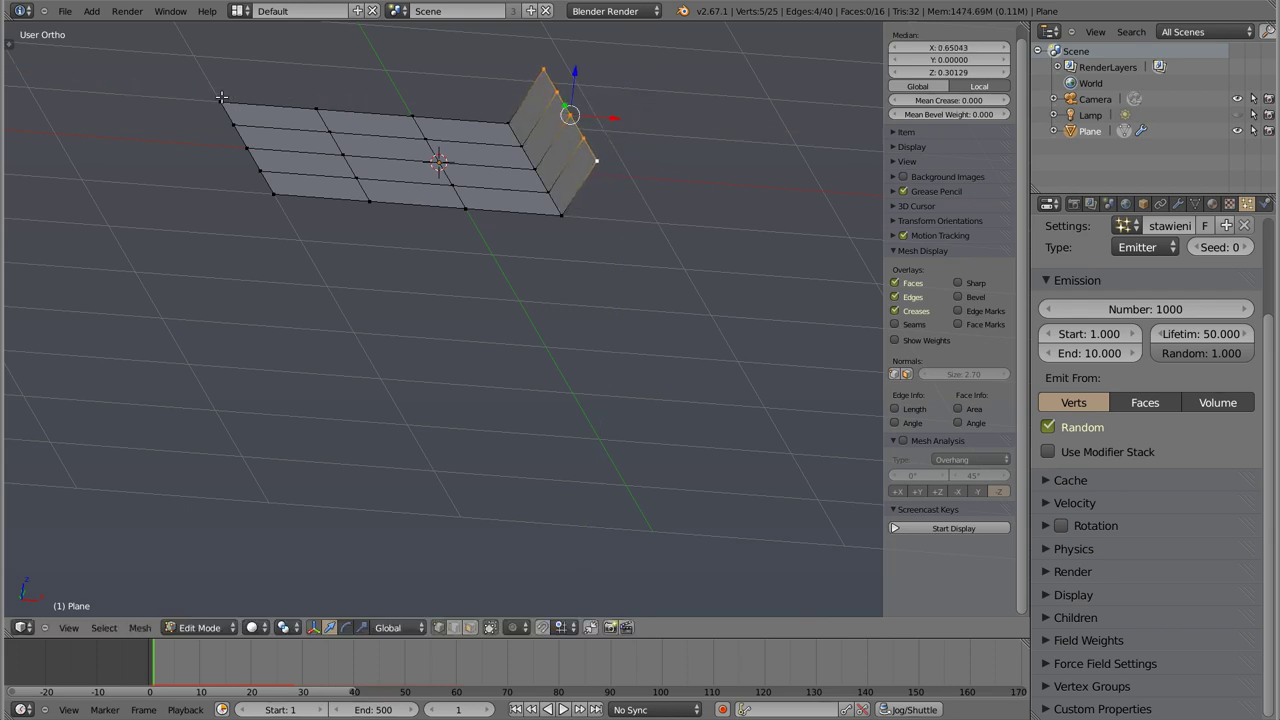
pyautogui.keyDown('alt'); pyautogui.rightClick(230, 118); pyautogui.keyUp('alt')
pyautogui.moveTo(251, 112)
pyautogui.mouseDown()
pyautogui.moveTo(270, 66)
pyautogui.moveTo(360, 98)
pyautogui.mouseUp()
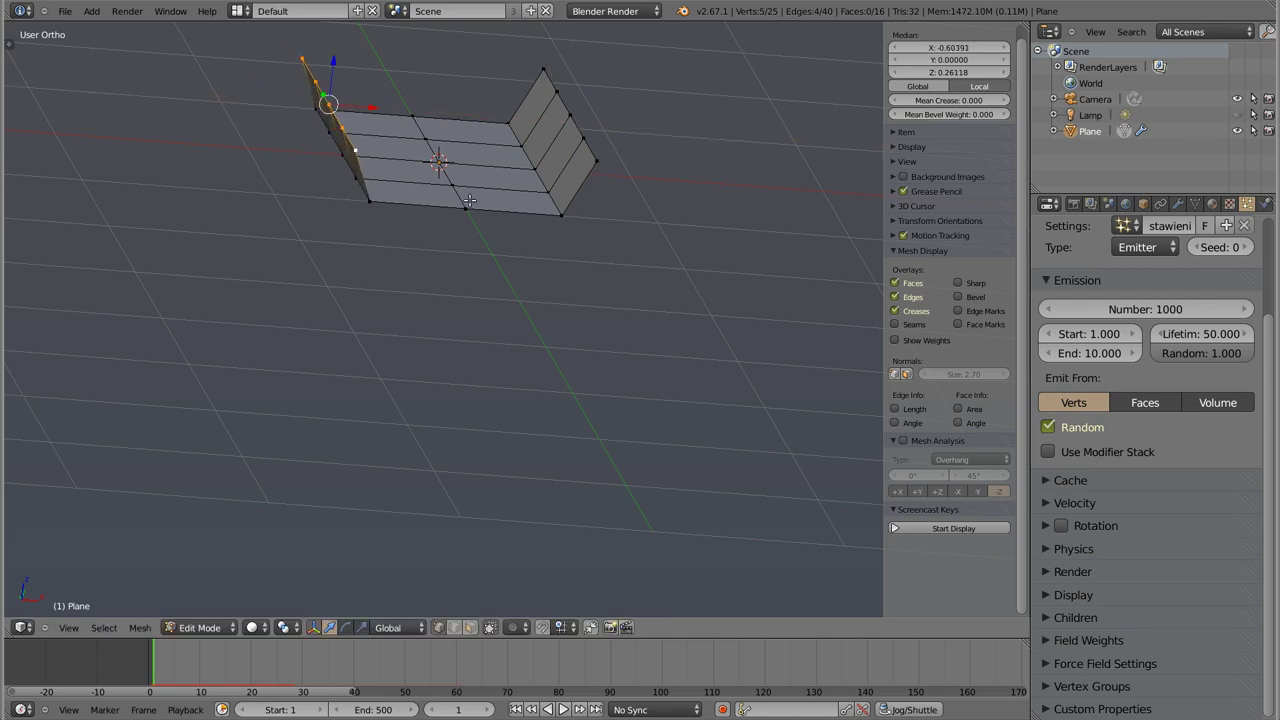
pyautogui.moveTo(469, 200); pyautogui.dragTo(364, 155, button='middle')
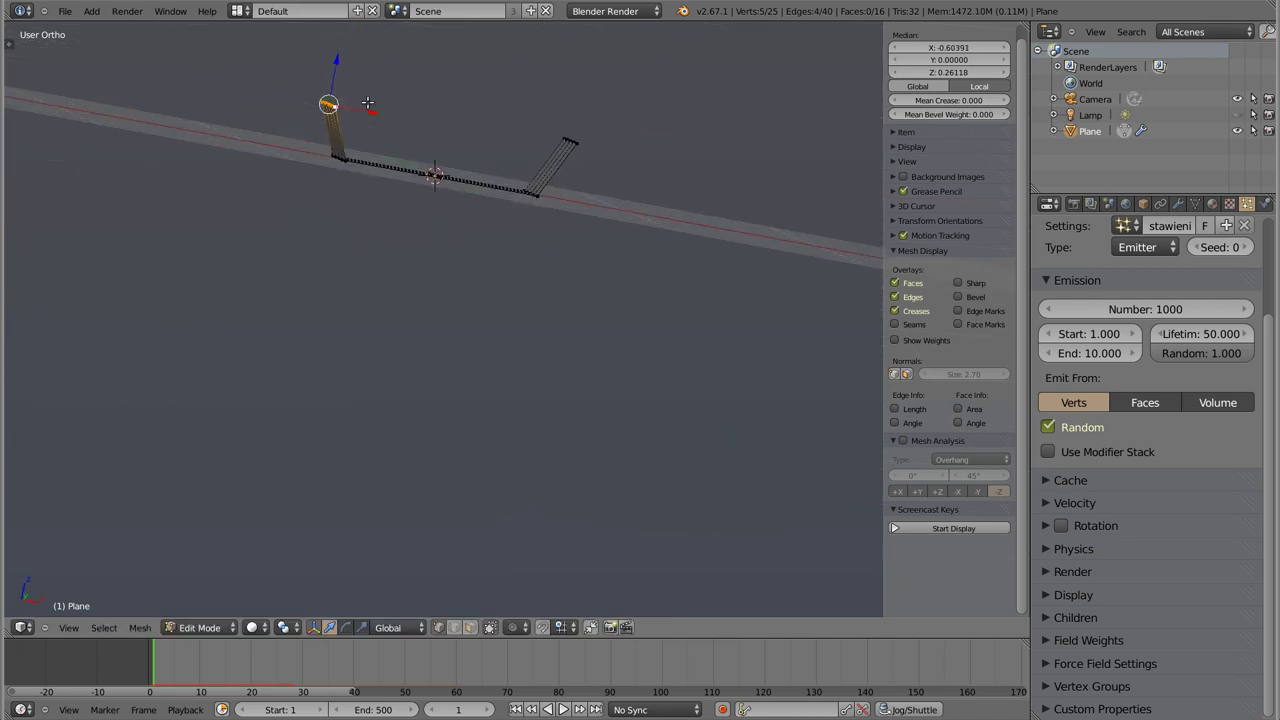
# Step: Preview the particles falling from the U-shaped trough in object mode
pyautogui.press('Tab')
pyautogui.hotkey('alt', 'a')
pyautogui.press('Escape')
pyautogui.moveTo(428, 170)
pyautogui.mouseDown(button='middle')
pyautogui.moveTo(508, 225)
pyautogui.moveTo(503, 206)
pyautogui.mouseUp(button='middle')
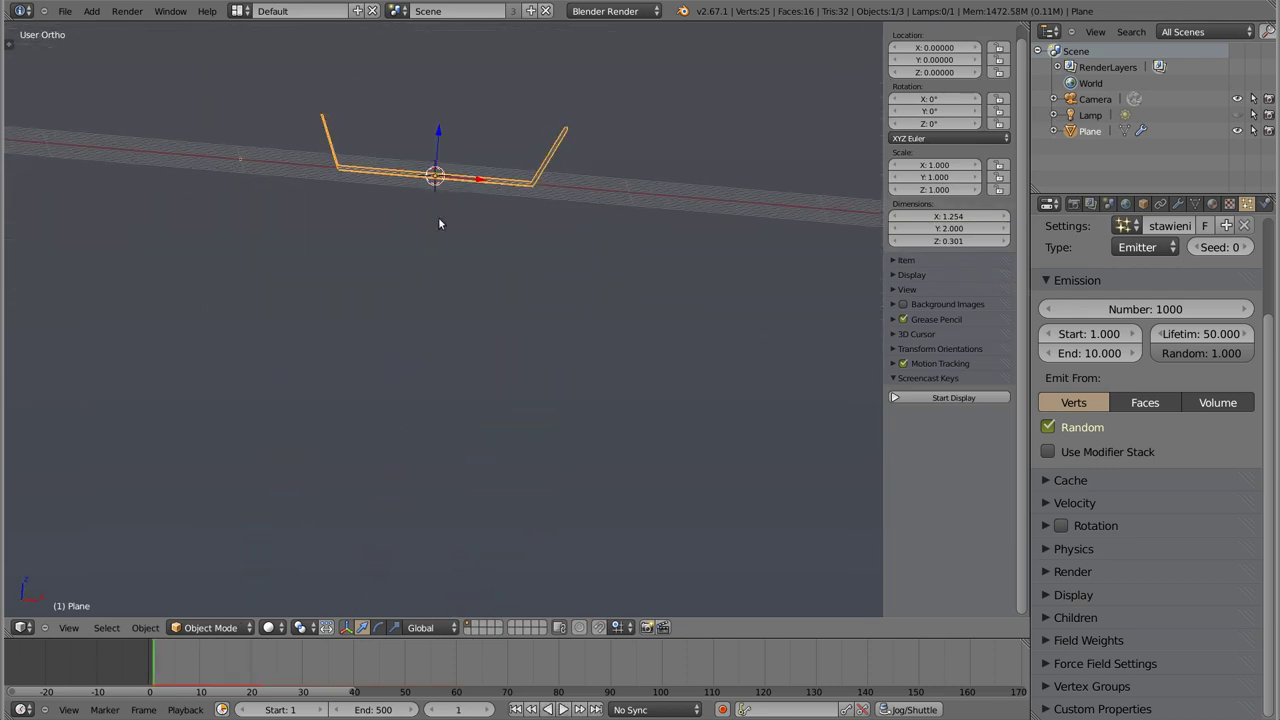
pyautogui.hotkey('alt', 'a')
# Step: Set the particles' Normal velocity to 1 and preview the emission
pyautogui.press('Escape')
pyautogui.click(1047, 503)
pyautogui.click(1096, 550)
pyautogui.write('1')
pyautogui.hotkey('alt', 'a')
pyautogui.press('Escape')
pyautogui.hotkey('alt', 'a')
pyautogui.press('Escape')
pyautogui.hotkey('alt', 'a')
pyautogui.press('Escape')
# Step: Box-select the right flap's top edge and move it downward
pyautogui.press('Tab')
pyautogui.press('a')
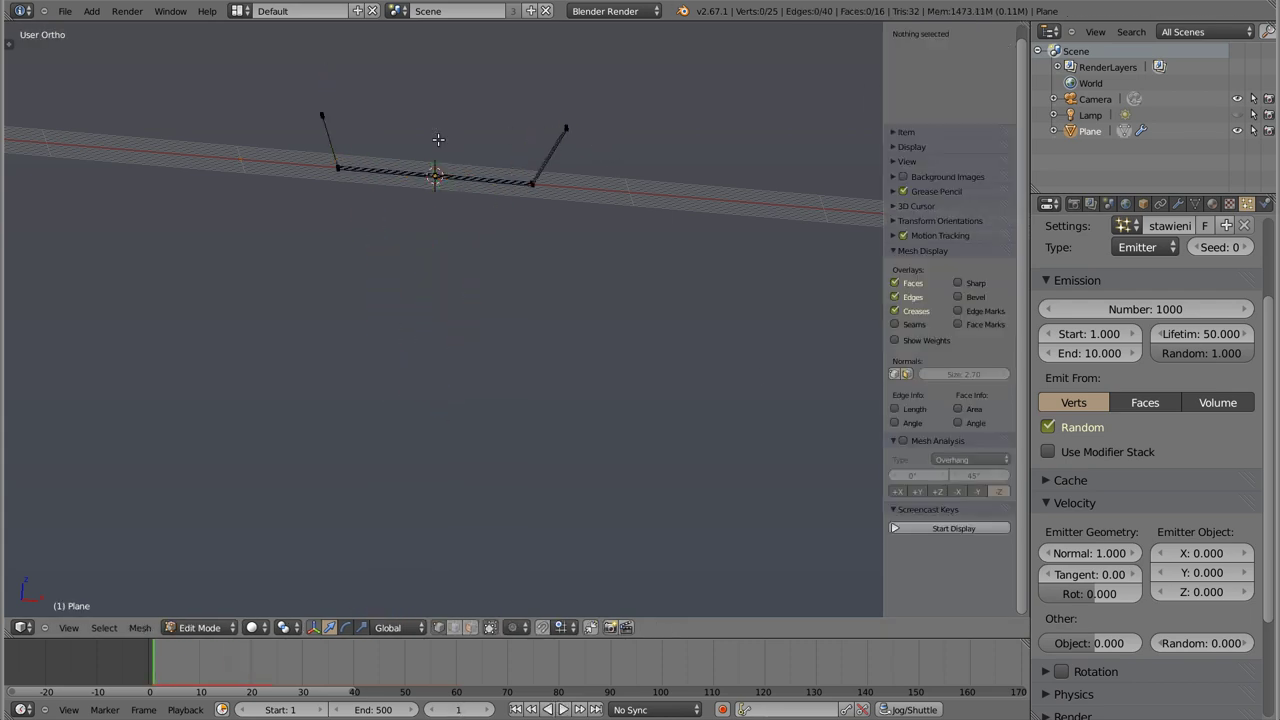
pyautogui.press('b')
pyautogui.moveTo(539, 92); pyautogui.dragTo(595, 131)
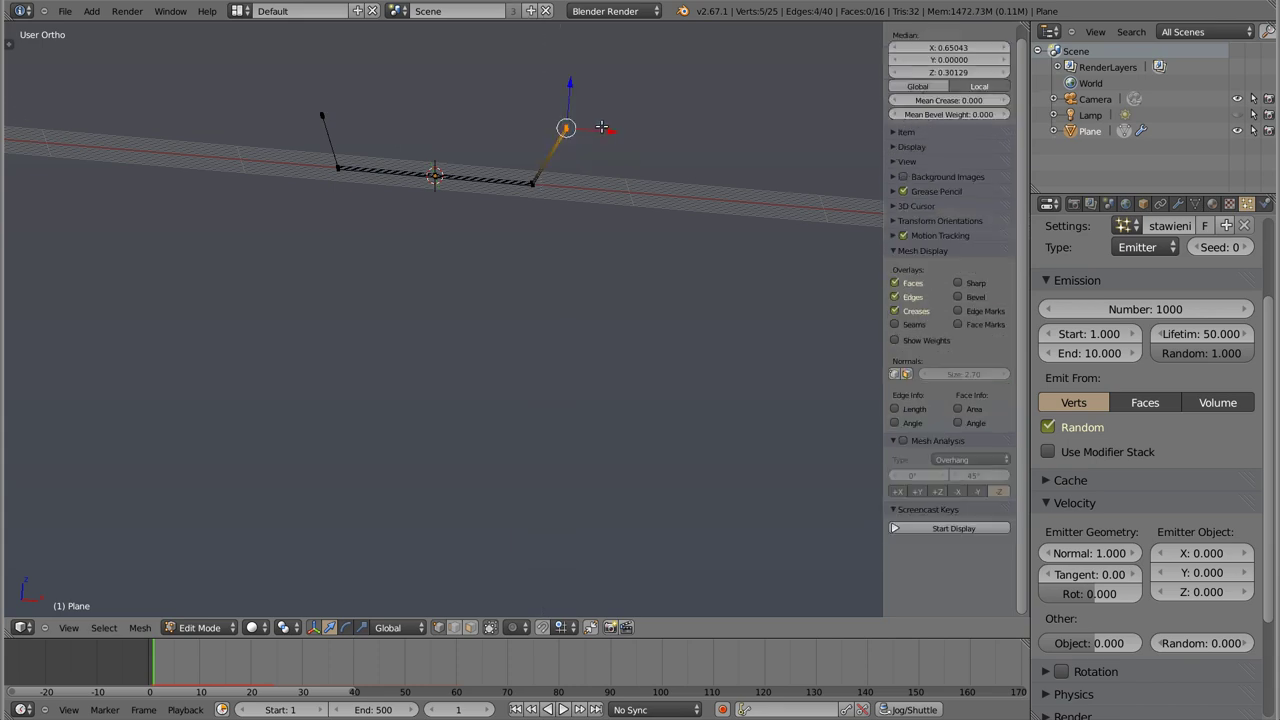
pyautogui.press('g')
pyautogui.click(565, 228)
# Step: Preview the particle emission from the Z-shaped plane while orbiting around it
pyautogui.press('Tab')
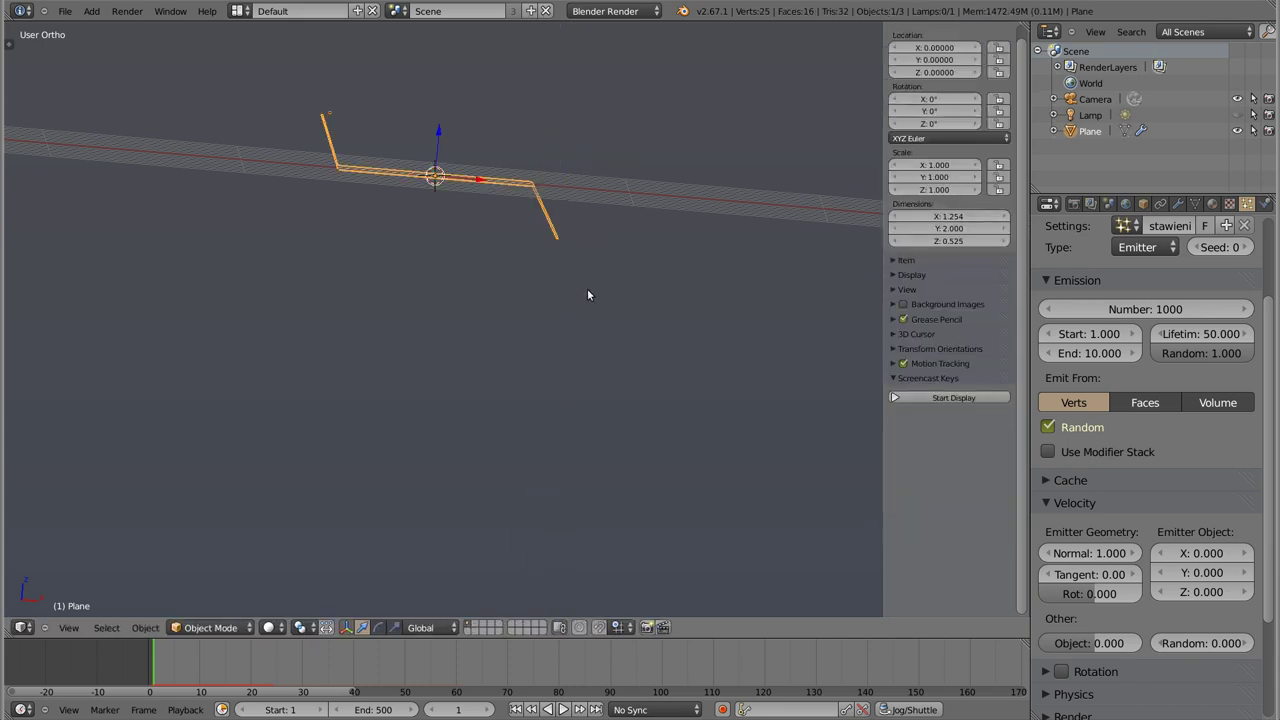
pyautogui.hotkey('alt', 'a')
pyautogui.press('Escape')
pyautogui.hotkey('alt', 'a')
pyautogui.press('Escape')
pyautogui.moveTo(519, 275)
pyautogui.mouseDown(button='middle')
pyautogui.moveTo(357, 234)
pyautogui.moveTo(357, 186)
pyautogui.moveTo(431, 250)
pyautogui.mouseUp(button='middle')
pyautogui.hotkey('alt', 'a')
pyautogui.press('Escape')
pyautogui.hotkey('alt', 'a')
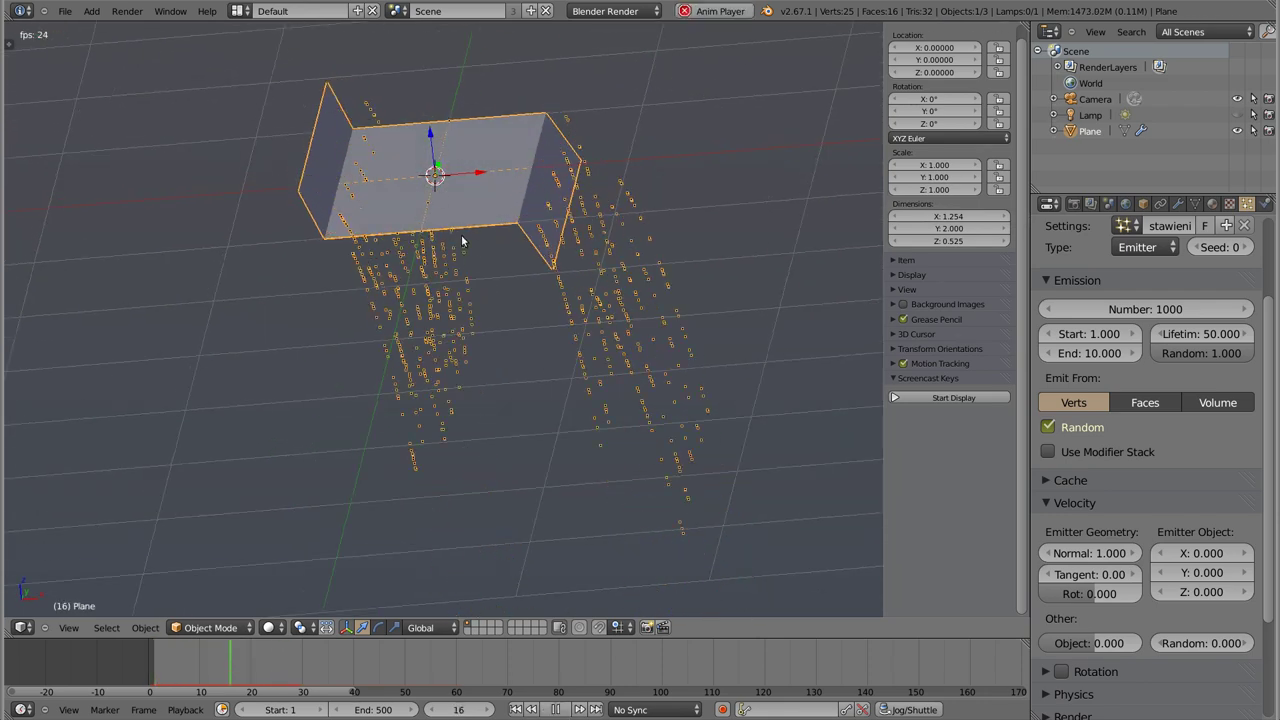
pyautogui.press('Escape')
pyautogui.moveTo(417, 330)
pyautogui.mouseDown(button='middle')
pyautogui.moveTo(423, 234)
pyautogui.moveTo(414, 277)
pyautogui.moveTo(491, 309)
pyautogui.moveTo(473, 293)
pyautogui.mouseUp(button='middle')
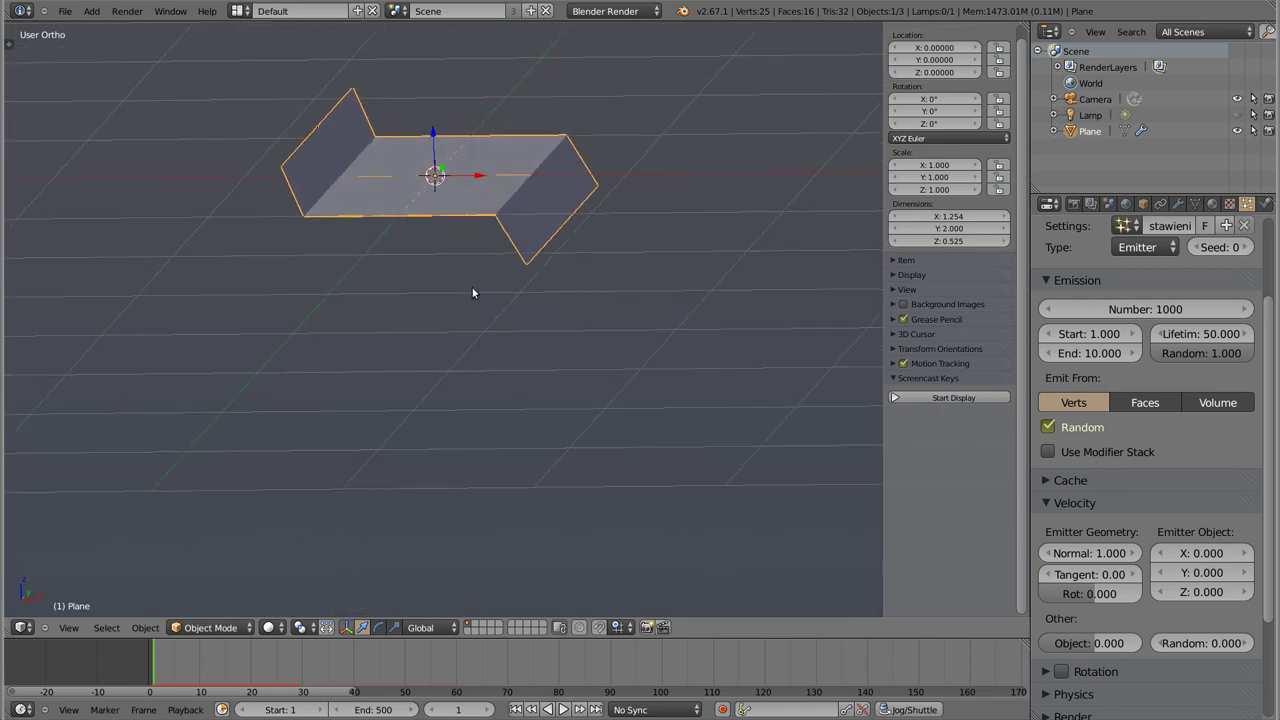
# Step: Delete the bent plane and add a circle mesh in Edit Mode
pyautogui.press('x')
pyautogui.click(485, 210)
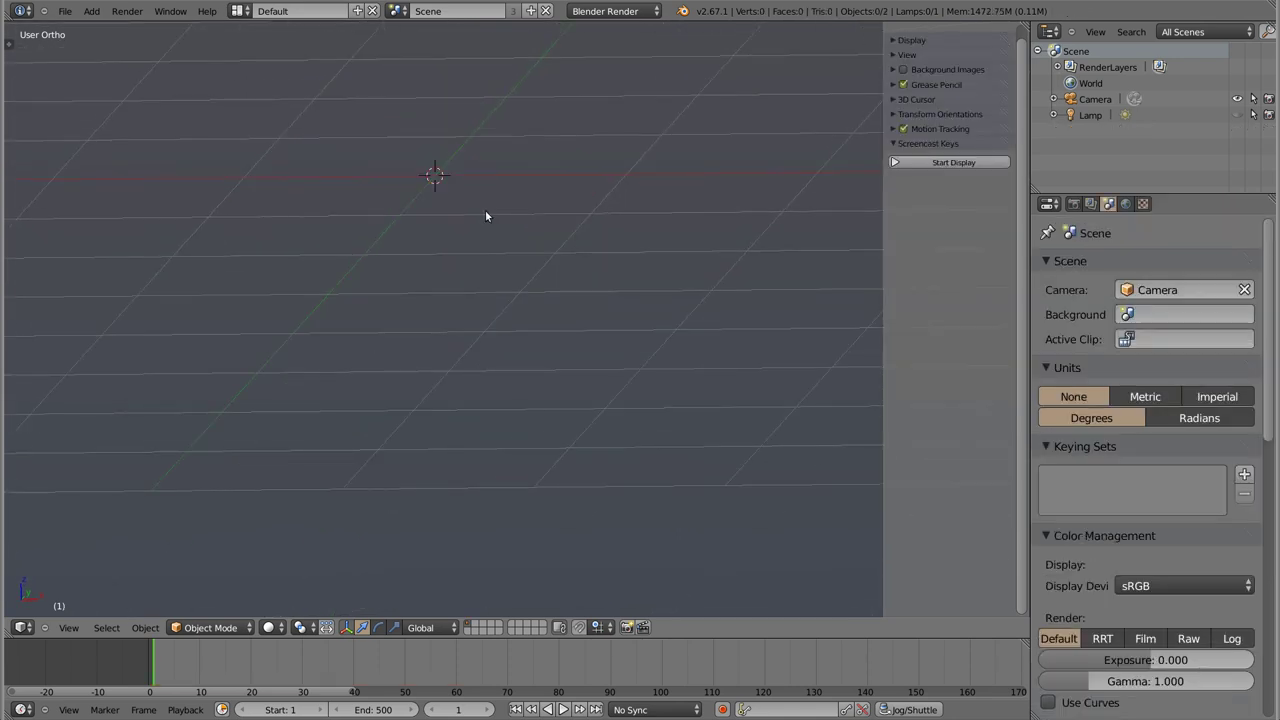
pyautogui.hotkey('shift', 'a')
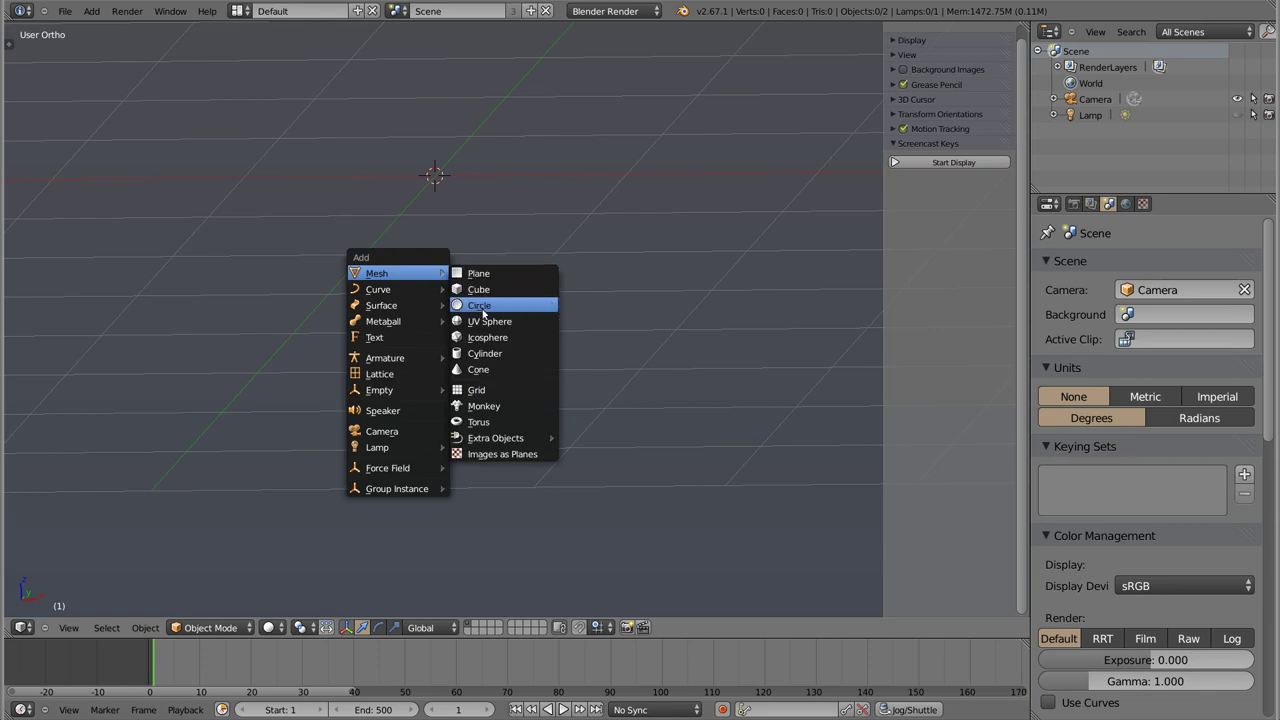
pyautogui.click(490, 307)
pyautogui.moveTo(491, 309)
pyautogui.mouseDown(button='middle')
pyautogui.moveTo(534, 237)
pyautogui.moveTo(513, 328)
pyautogui.moveTo(499, 127)
pyautogui.mouseUp(button='middle')
pyautogui.press('Tab')
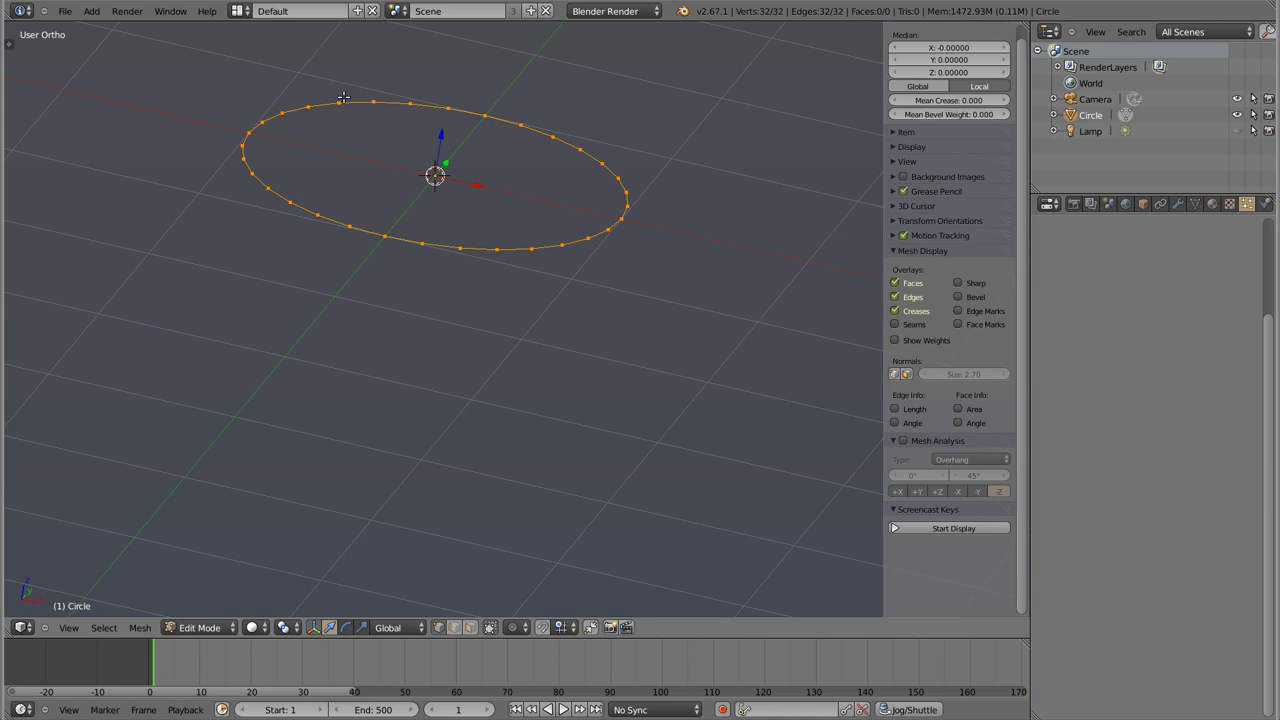
# Step: Extrude and scale five concentric rings inward inside the circle
pyautogui.press('e')
pyautogui.press('s')
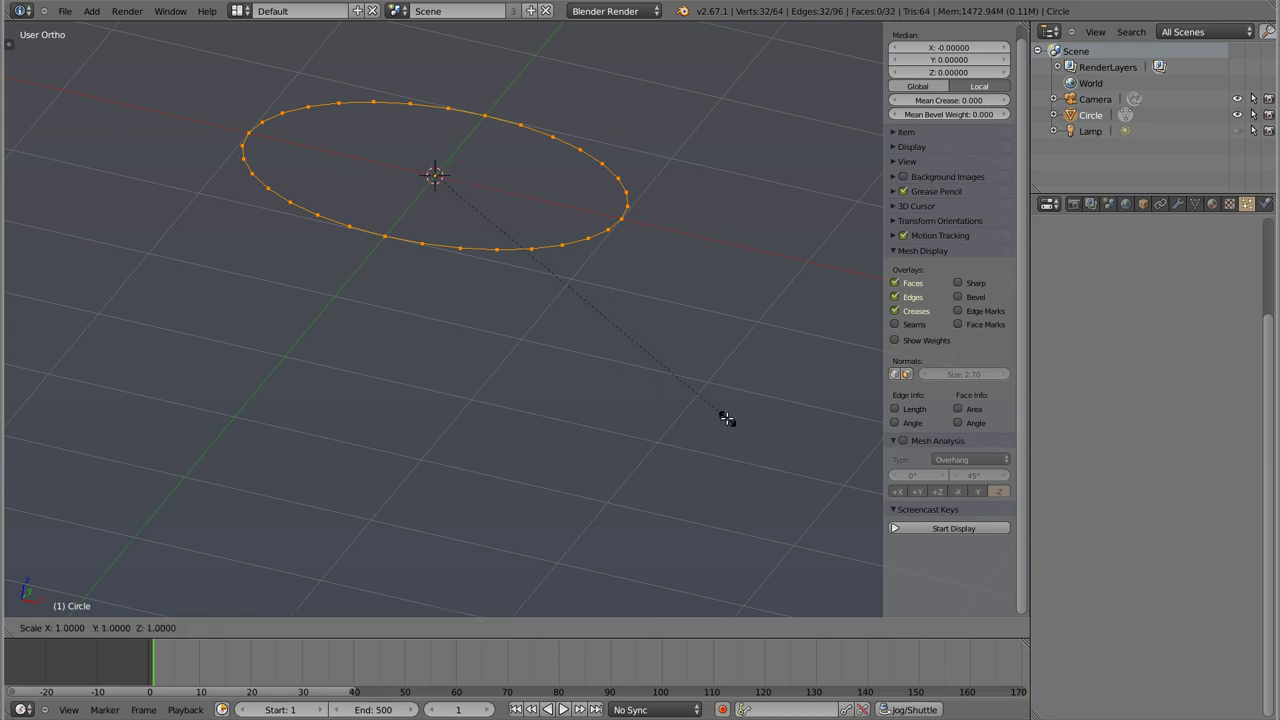
pyautogui.click(675, 379)
pyautogui.press('e')
pyautogui.press('s')
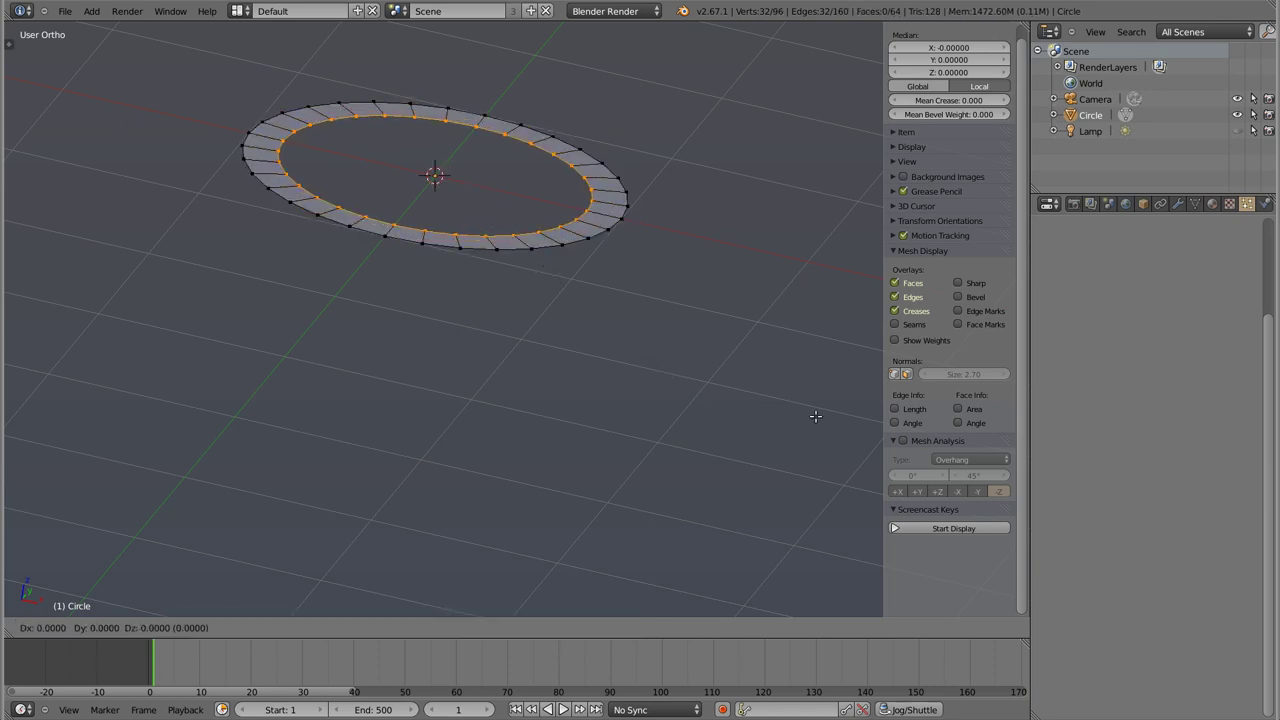
pyautogui.click(735, 379)
pyautogui.press('e')
pyautogui.press('s')
pyautogui.click(636, 344)
pyautogui.press('e')
pyautogui.press('s')
pyautogui.click(553, 305)
pyautogui.press('e')
pyautogui.press('s')
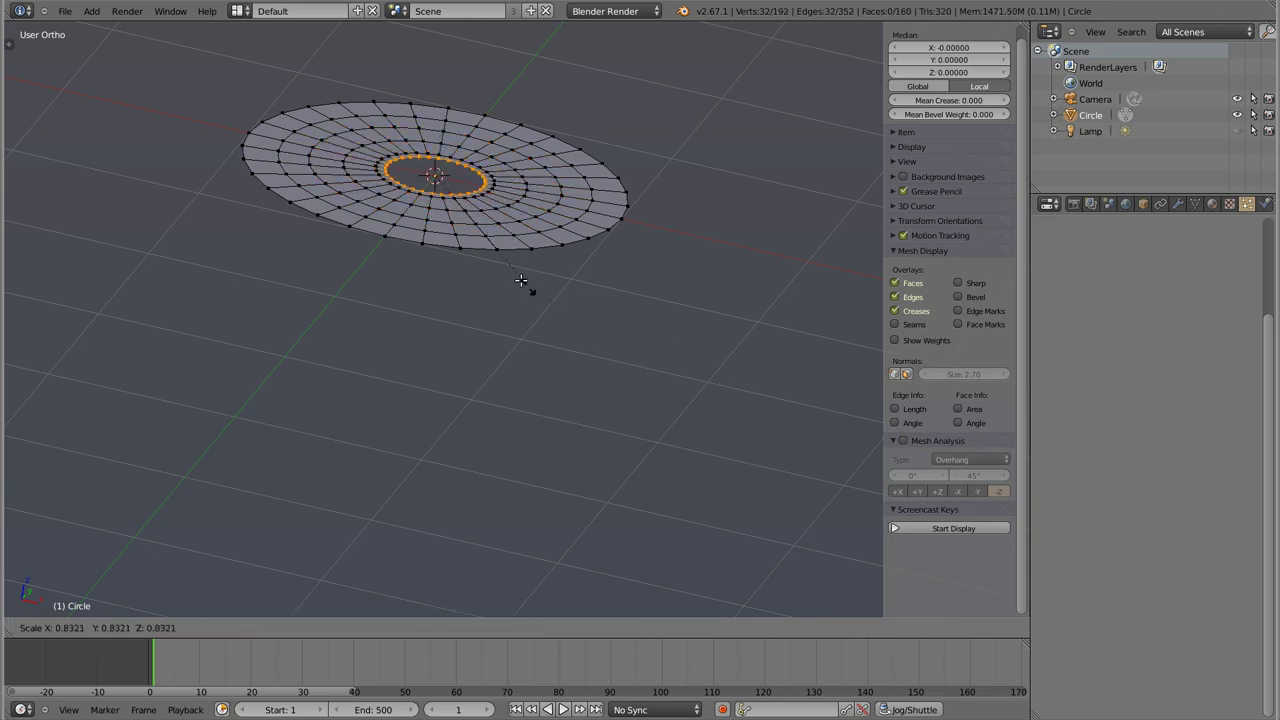
pyautogui.click(485, 240)
# Step: Delete all edges and faces in wireframe, leaving 192 loose vertices
pyautogui.moveTo(413, 222); pyautogui.dragTo(534, 214, button='middle')
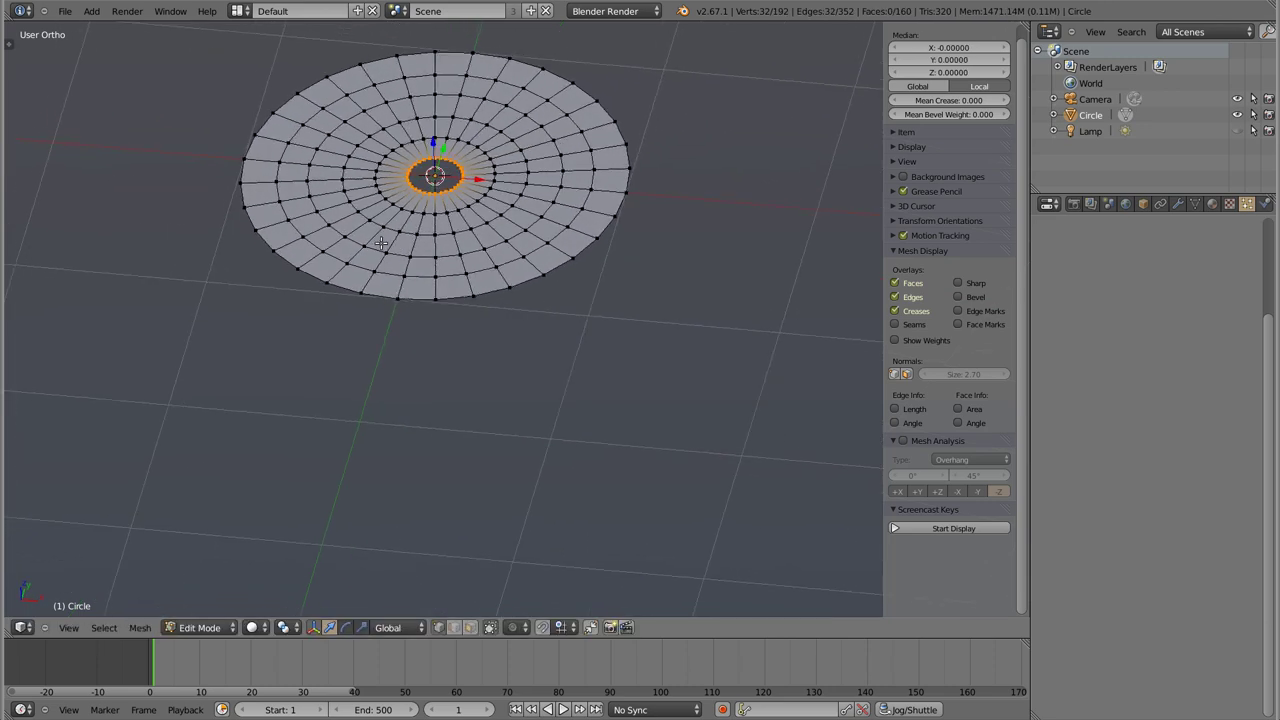
pyautogui.press('a')
pyautogui.press('z')
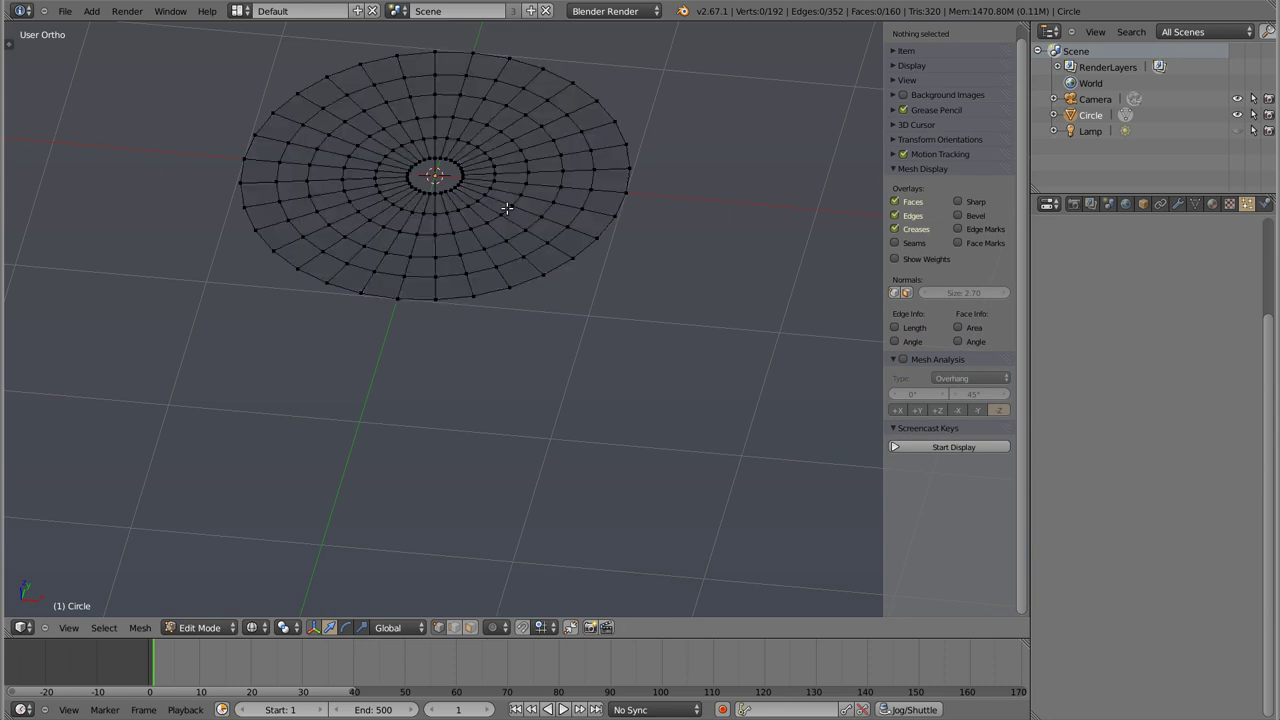
pyautogui.press('a')
pyautogui.press('w')
pyautogui.press('x')
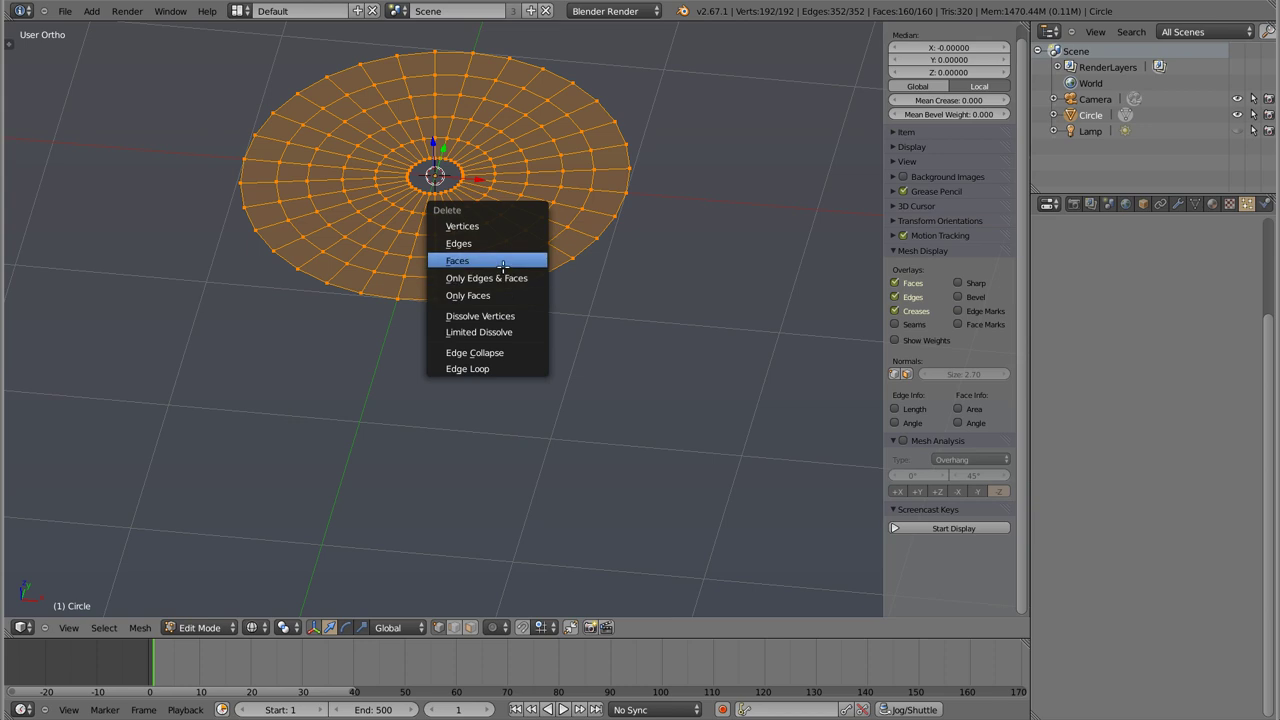
pyautogui.click(518, 278)
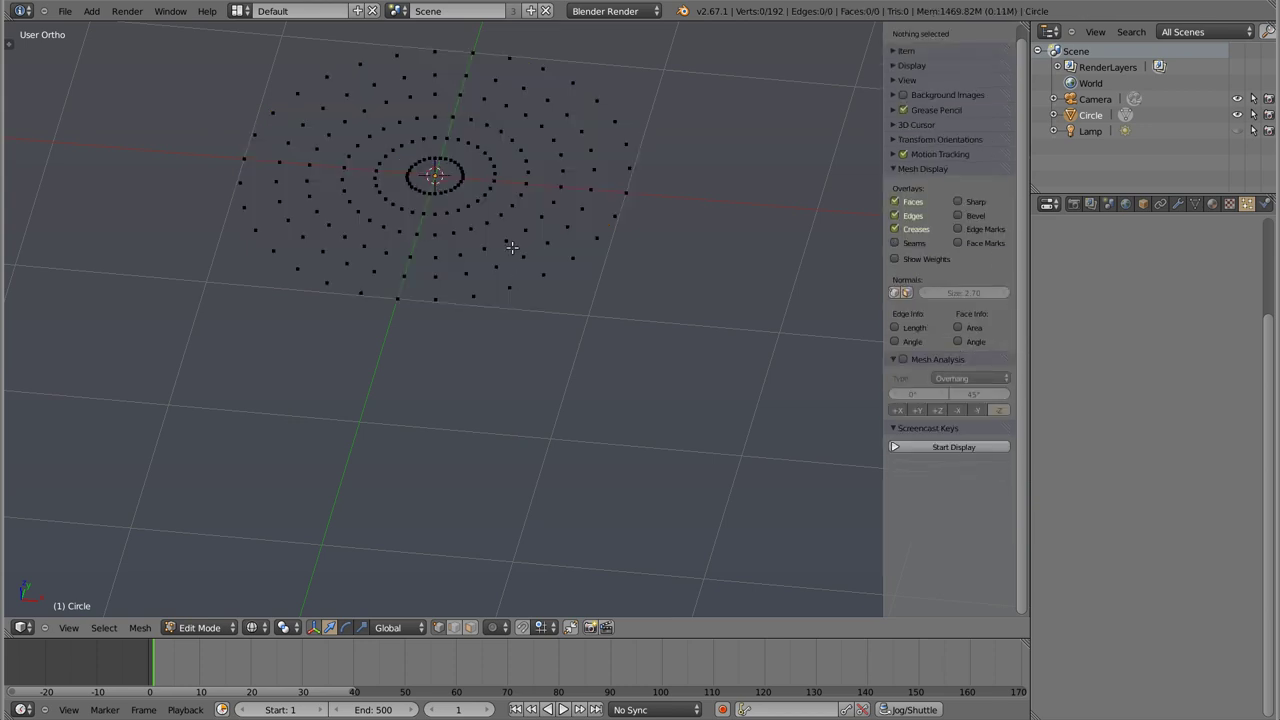
# Step: Stand the circle disc upright by rotating it about 90° in front view
pyautogui.press('a')
pyautogui.press('Tab')
pyautogui.moveTo(479, 195)
pyautogui.mouseDown(button='middle')
pyautogui.moveTo(471, 110)
pyautogui.moveTo(516, 266)
pyautogui.moveTo(640, 354)
pyautogui.moveTo(563, 331)
pyautogui.moveTo(551, 303)
pyautogui.mouseUp(button='middle')
pyautogui.press('KP_1')
pyautogui.press('r')
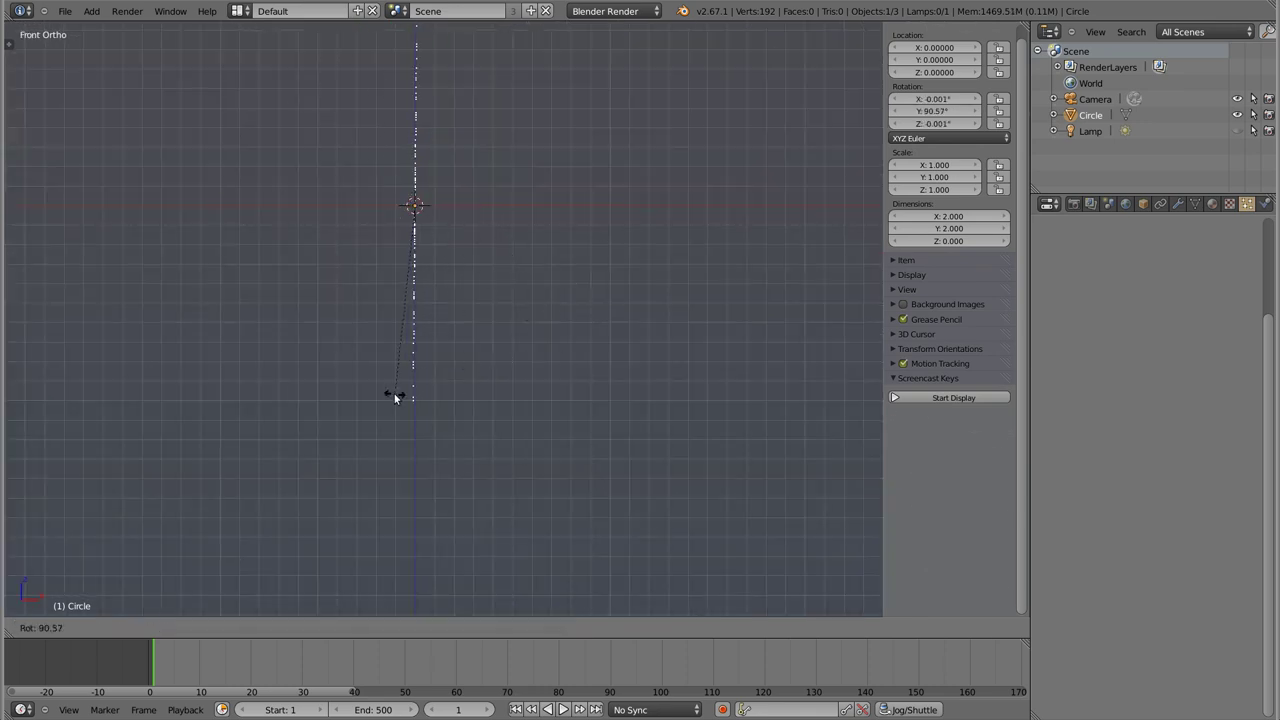
pyautogui.click(388, 396)
pyautogui.scroll(-3, 483, 308)
# Step: Add a cone, rotate it -90° on Y and move it to X -1
pyautogui.hotkey('shift', 'a')
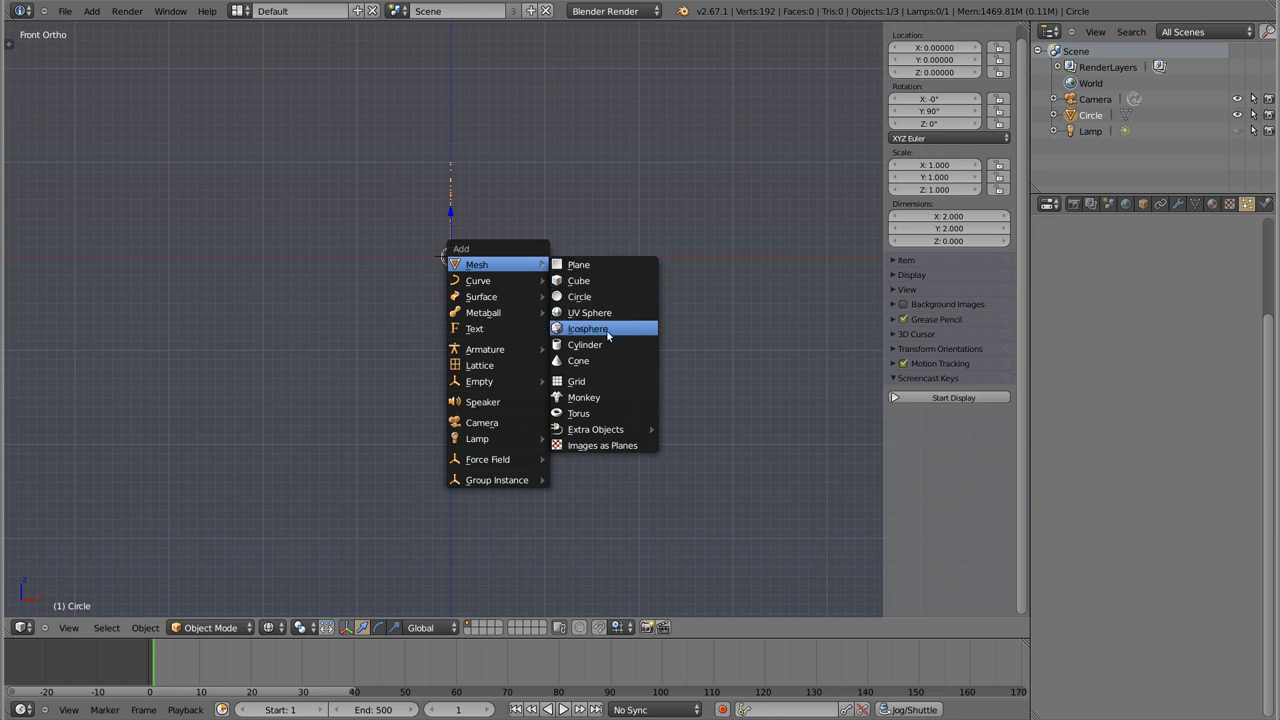
pyautogui.click(605, 361)
pyautogui.press('r')
pyautogui.click(451, 148)
pyautogui.press('g')
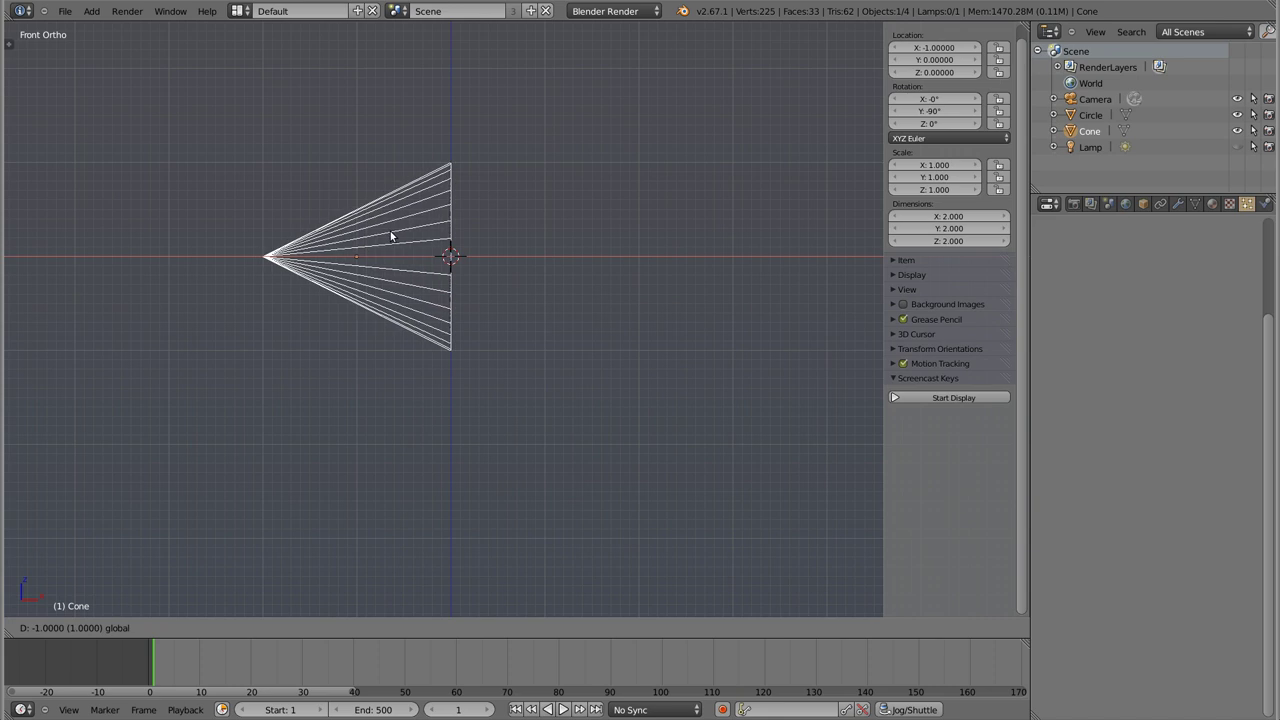
pyautogui.click(392, 236)
# Step: Switch to solid shading and select the Circle disc
pyautogui.moveTo(489, 273)
pyautogui.mouseDown(button='middle')
pyautogui.moveTo(419, 313)
pyautogui.moveTo(597, 307)
pyautogui.moveTo(526, 306)
pyautogui.moveTo(571, 214)
pyautogui.mouseUp(button='middle')
pyautogui.press('z')
pyautogui.moveTo(505, 242); pyautogui.dragTo(499, 273, button='middle')
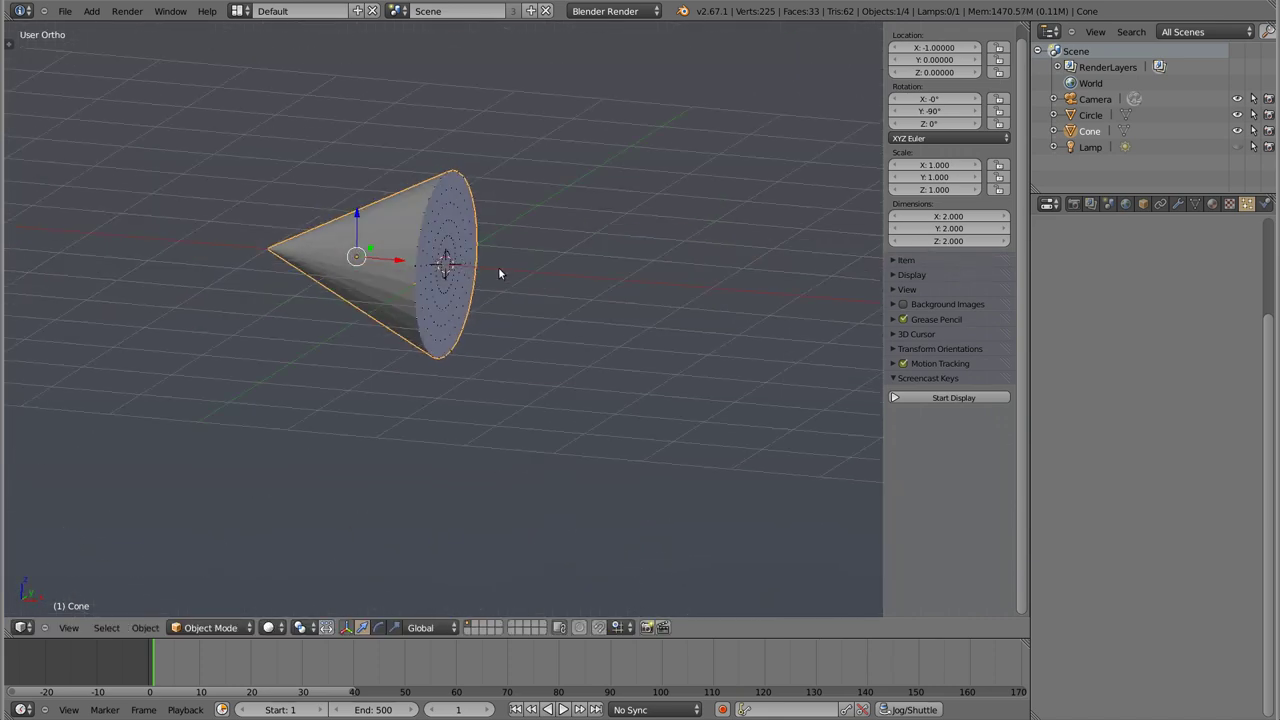
pyautogui.rightClick(443, 233)
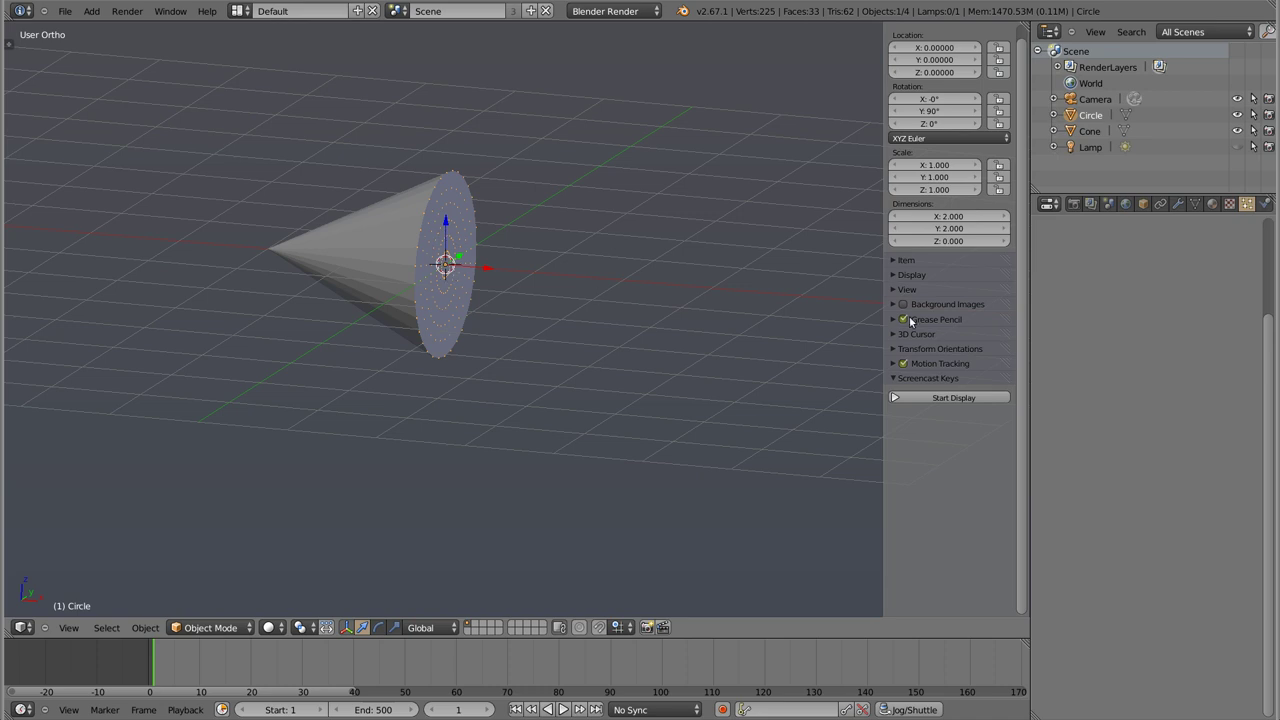
pyautogui.scroll(5, 1262, 328)
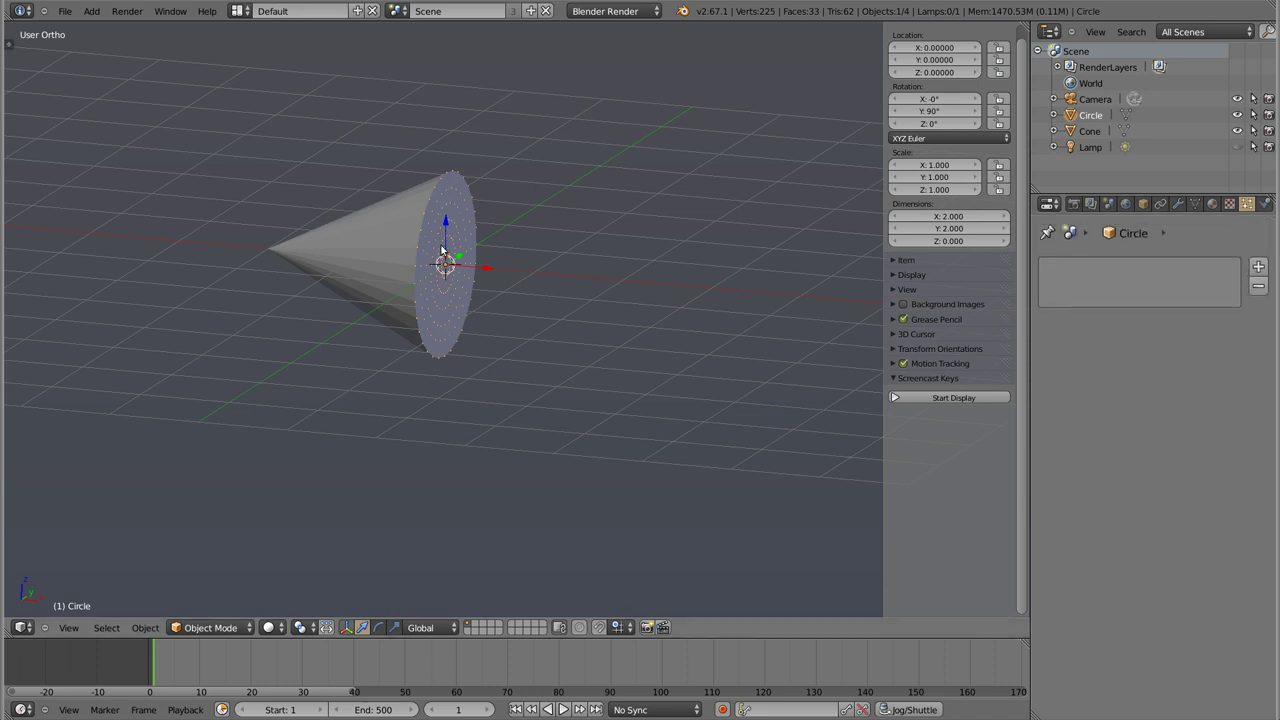
# Step: Add a particle system to the circle and move it slightly in front of the cone along X
pyautogui.click(1259, 270)
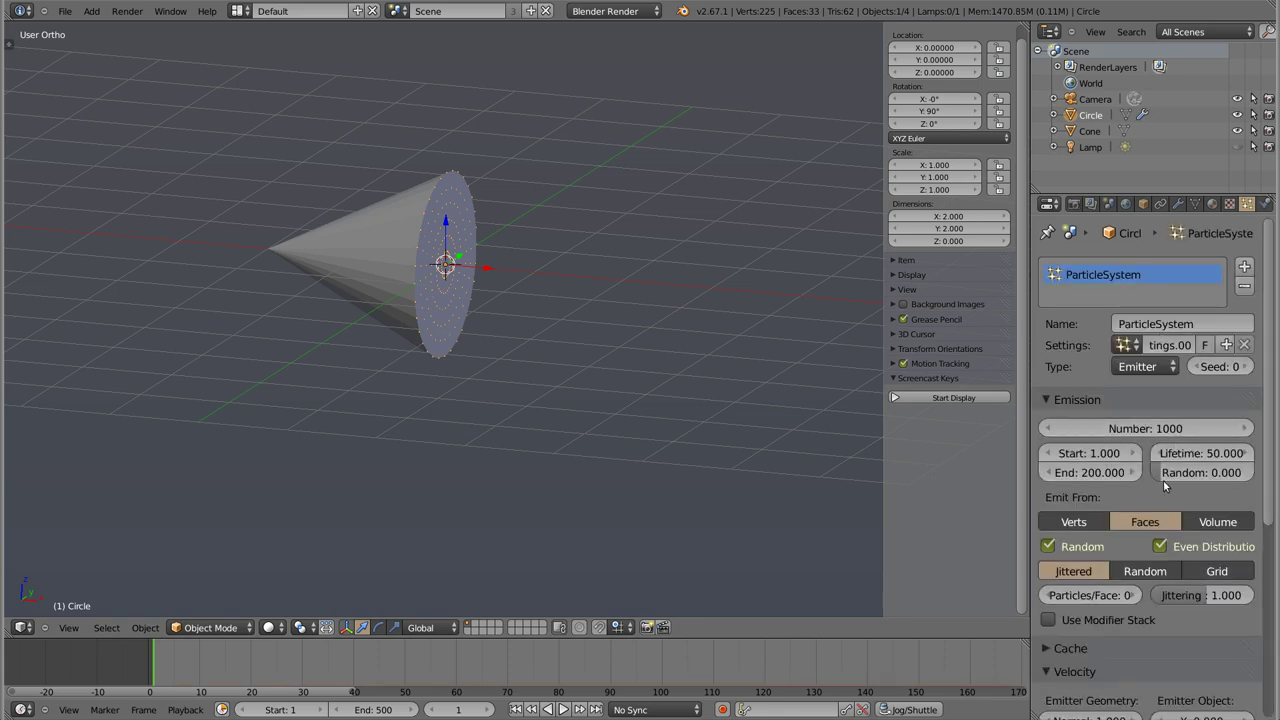
pyautogui.hotkey('alt', 'a')
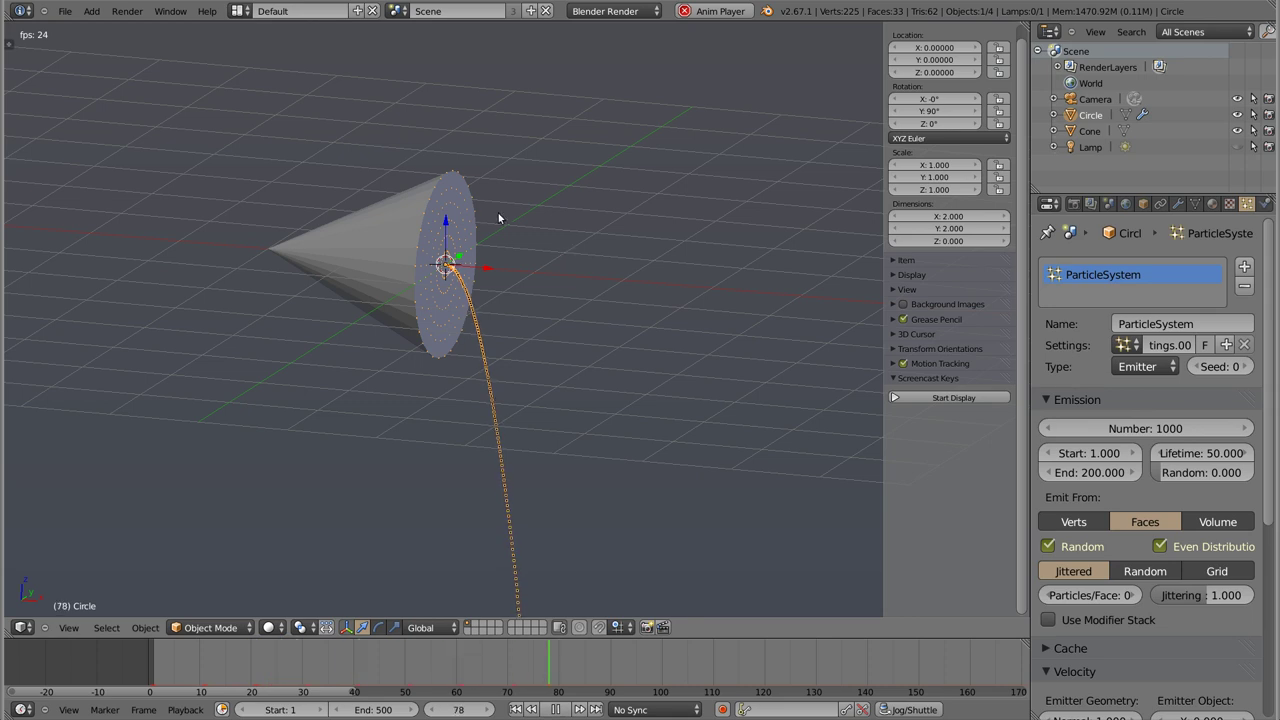
pyautogui.press('Escape')
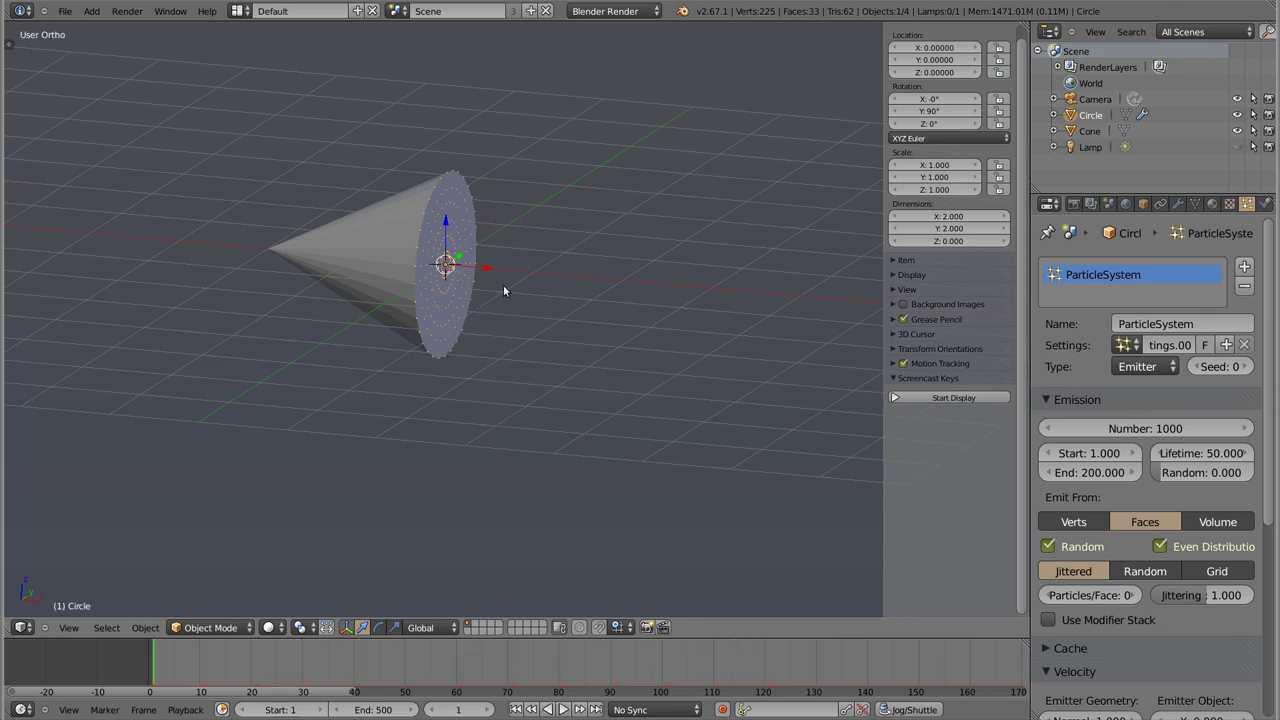
pyautogui.moveTo(484, 269); pyautogui.dragTo(532, 271)
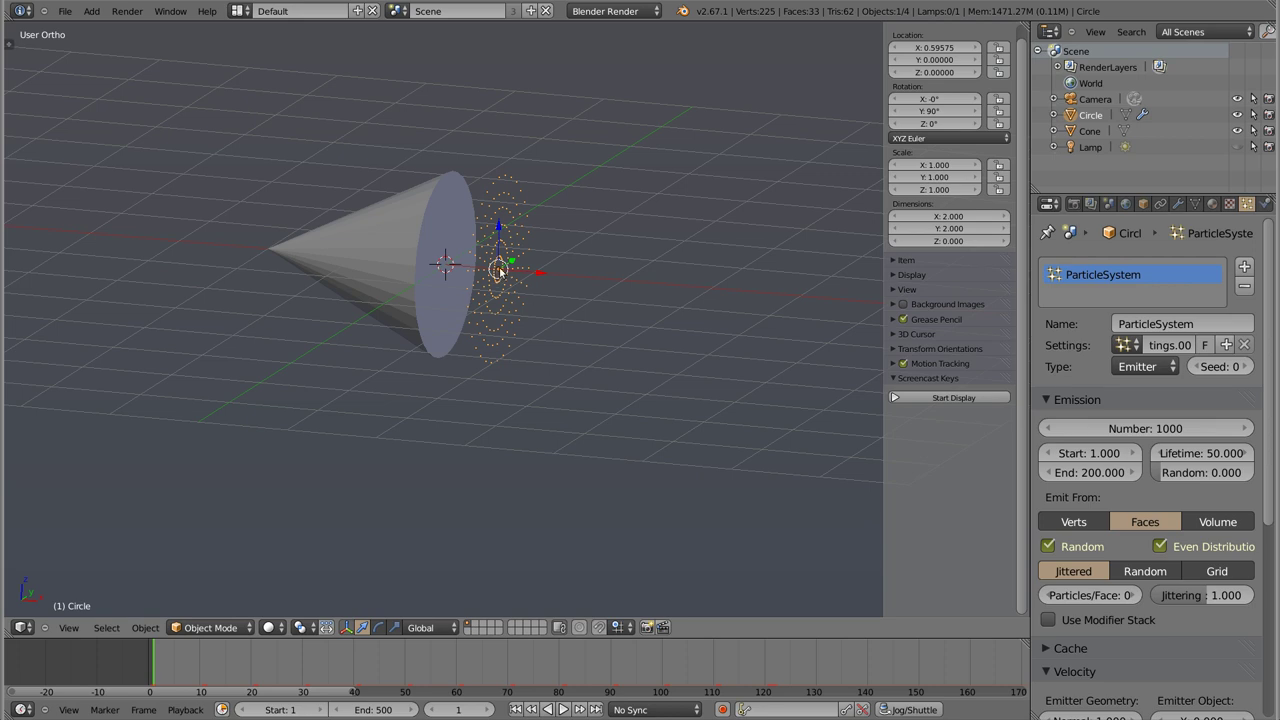
pyautogui.hotkey('alt', 'a')
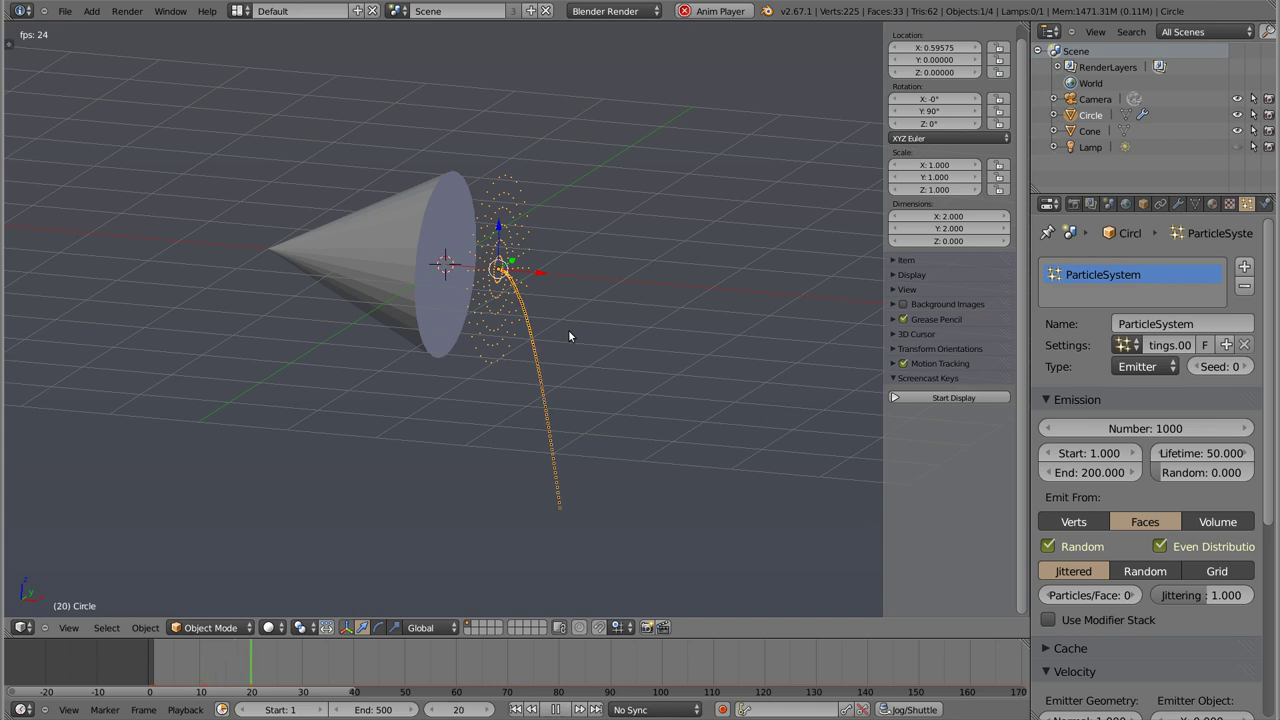
pyautogui.press('Escape')
# Step: Switch the circle's particle emission from faces to vertices and preview it
pyautogui.click(1075, 522)
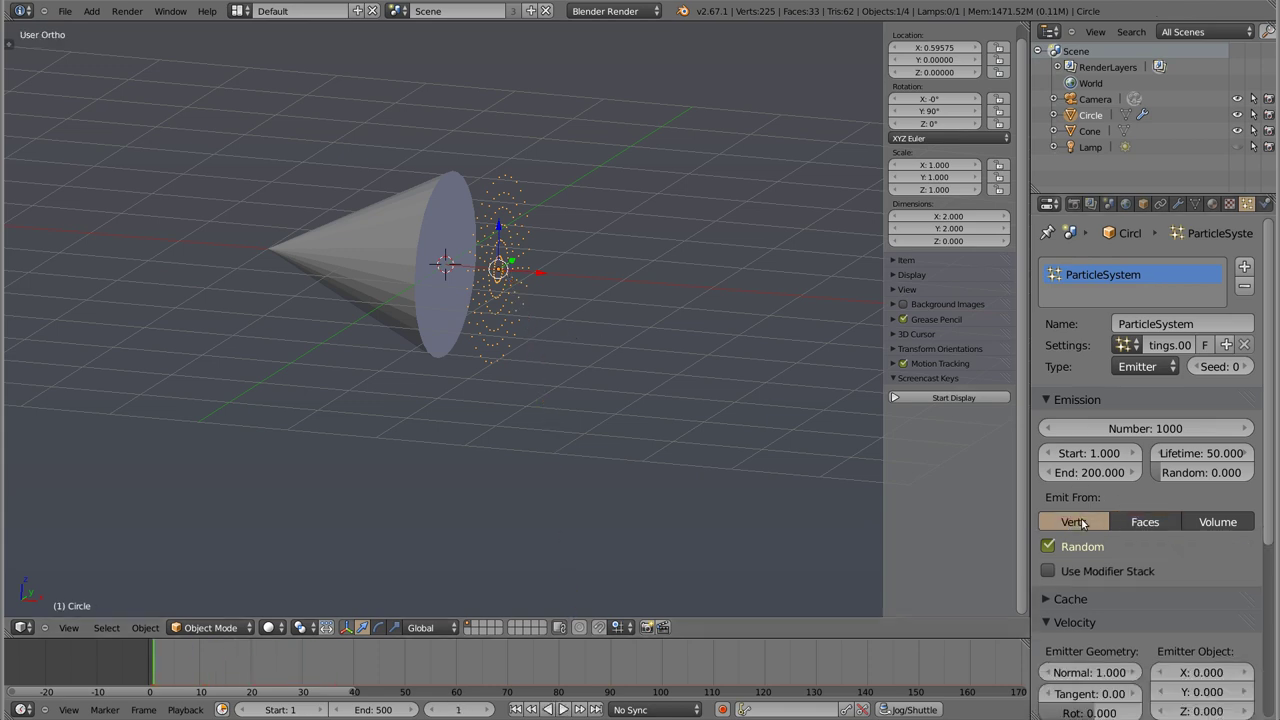
pyautogui.hotkey('alt', 'a')
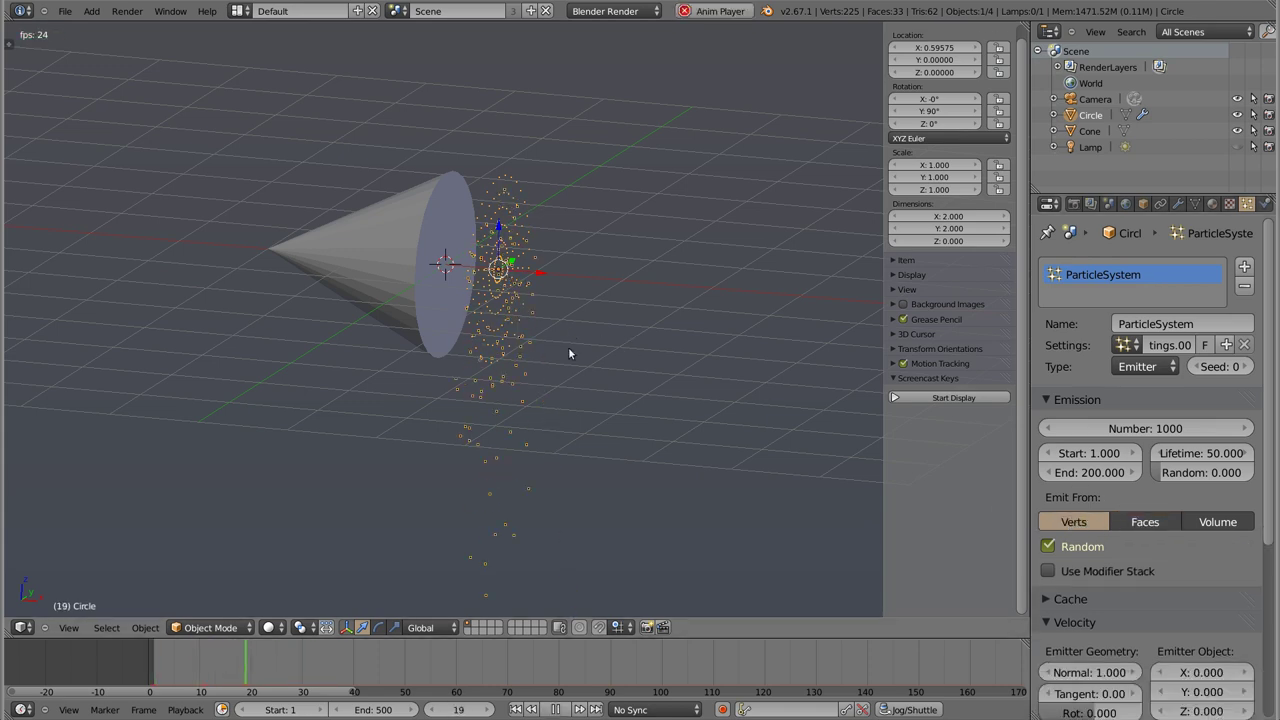
pyautogui.moveTo(568, 347); pyautogui.dragTo(557, 339, button='middle')
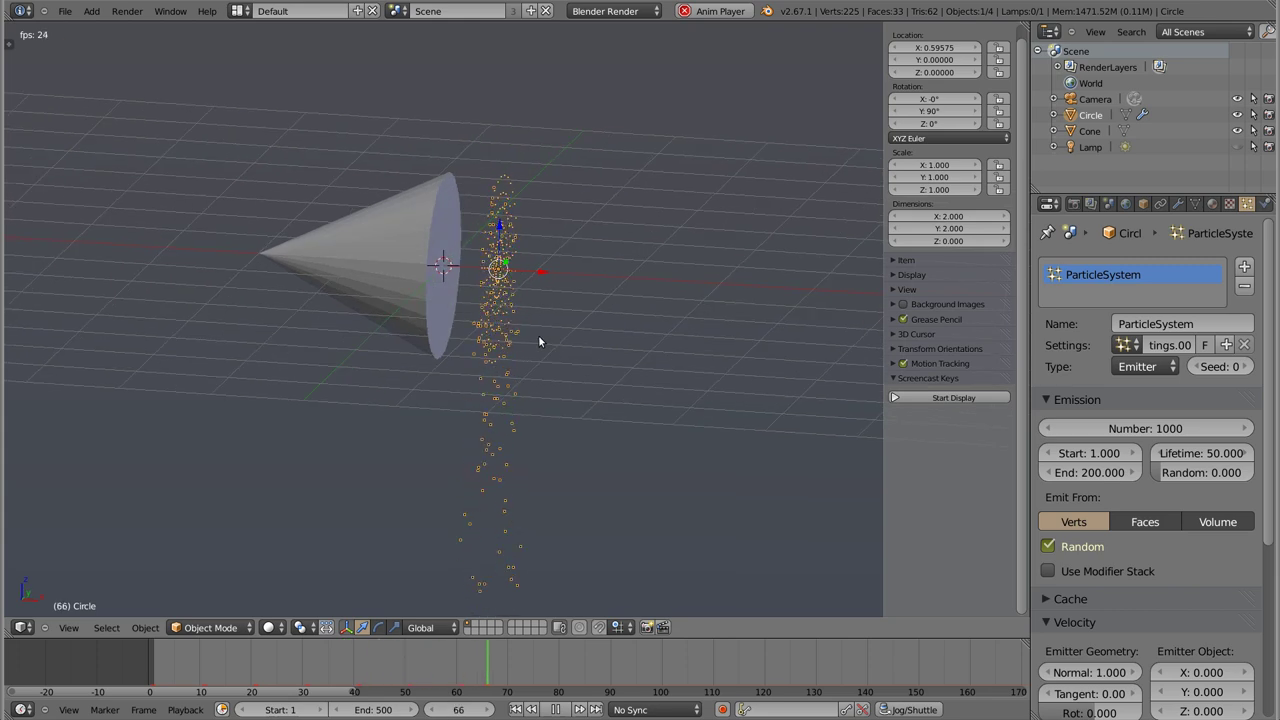
pyautogui.press('Escape')
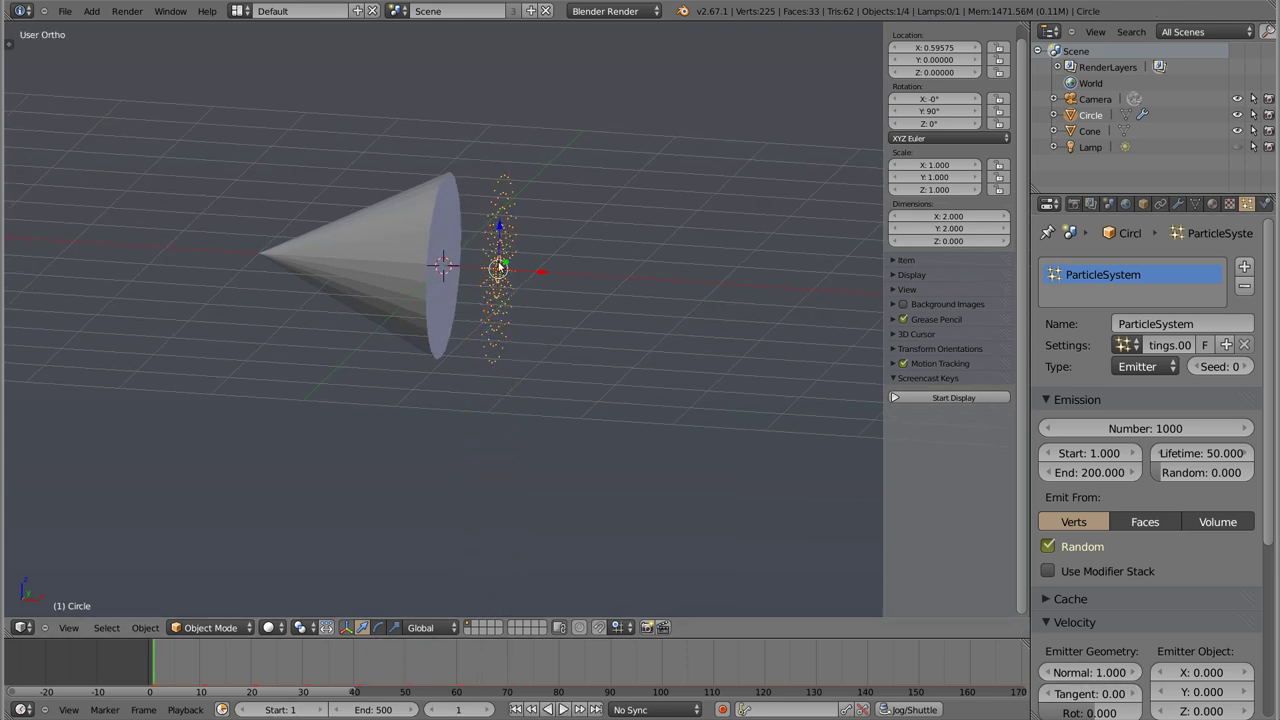
pyautogui.press('a')
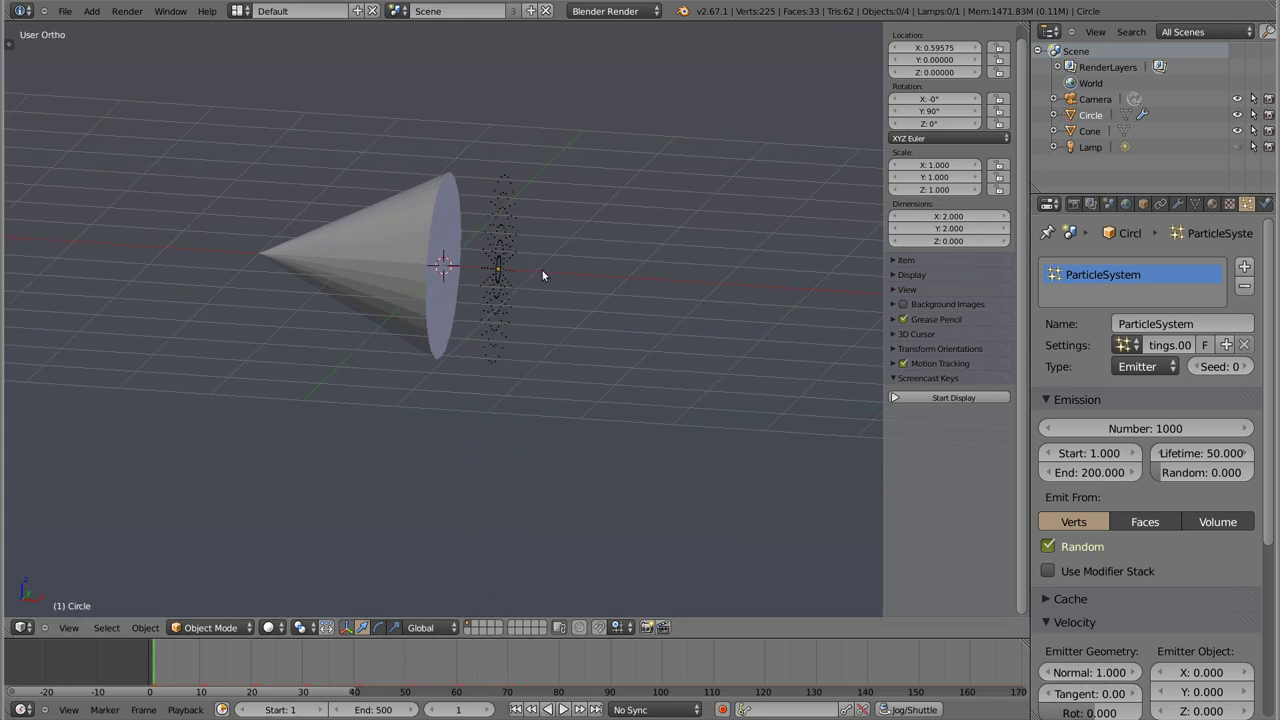
pyautogui.press('a')
pyautogui.moveTo(543, 277); pyautogui.dragTo(491, 257, button='middle')
# Step: Extrude all circle vertices in place and scale them outward into short spokes
pyautogui.press('Tab')
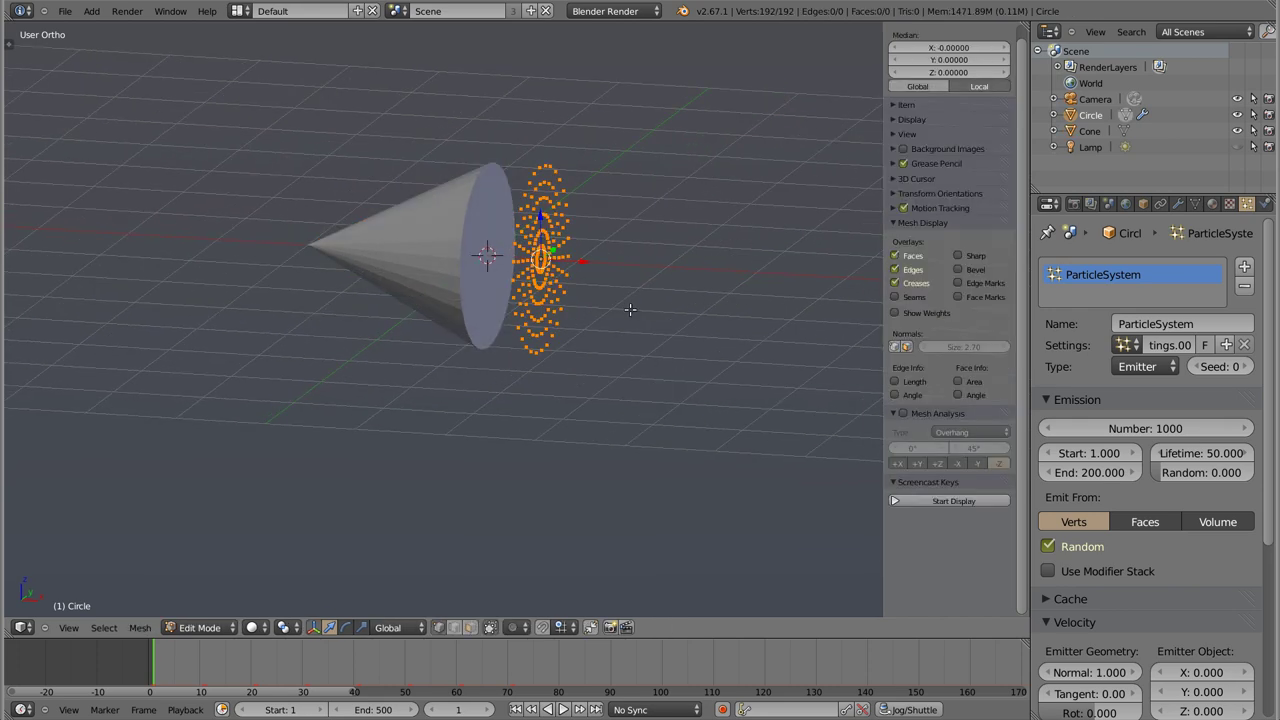
pyautogui.scroll(2, 556, 283)
pyautogui.scroll(3, 556, 283)
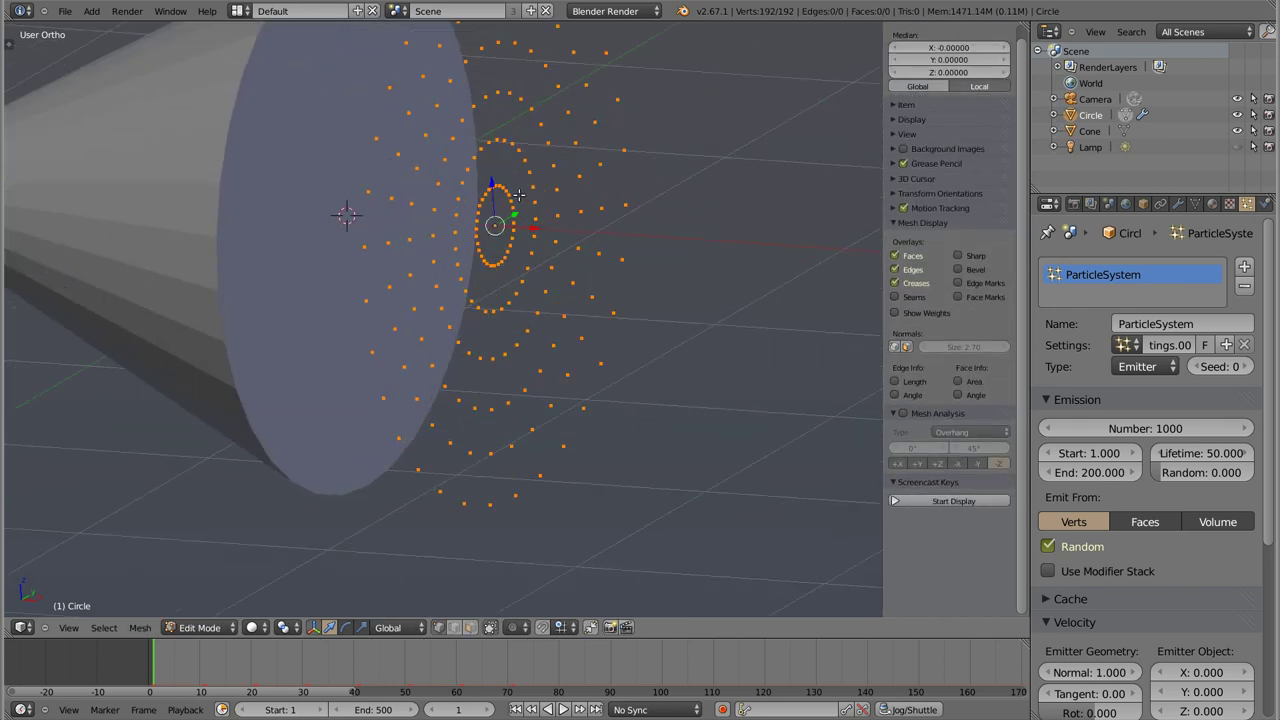
pyautogui.keyDown('shift'); pyautogui.moveTo(519, 195); pyautogui.dragTo(461, 285, button='middle'); pyautogui.keyUp('shift')
pyautogui.press('e')
pyautogui.rightClick(632, 305)
pyautogui.press('s')
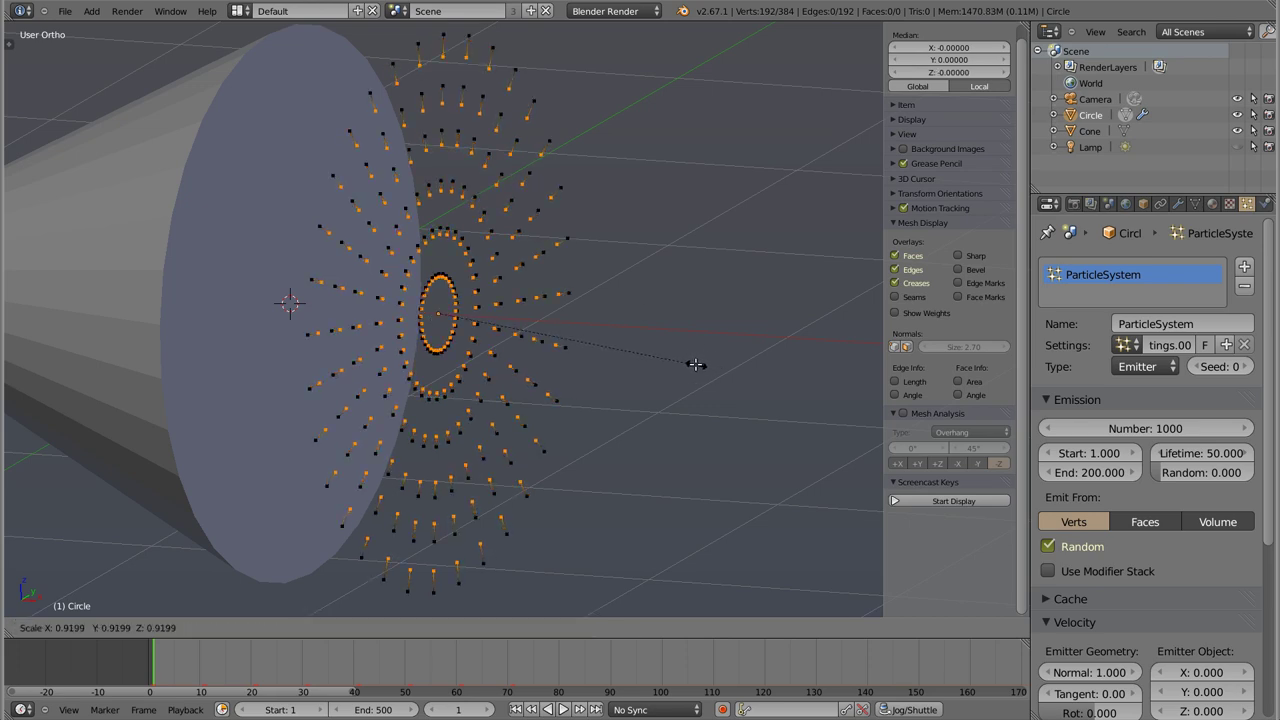
pyautogui.click(695, 364)
pyautogui.press('Tab')
pyautogui.moveTo(603, 346)
pyautogui.mouseDown(button='middle')
pyautogui.moveTo(471, 263)
pyautogui.moveTo(474, 308)
pyautogui.mouseUp(button='middle')
pyautogui.hotkey('alt', 'a')
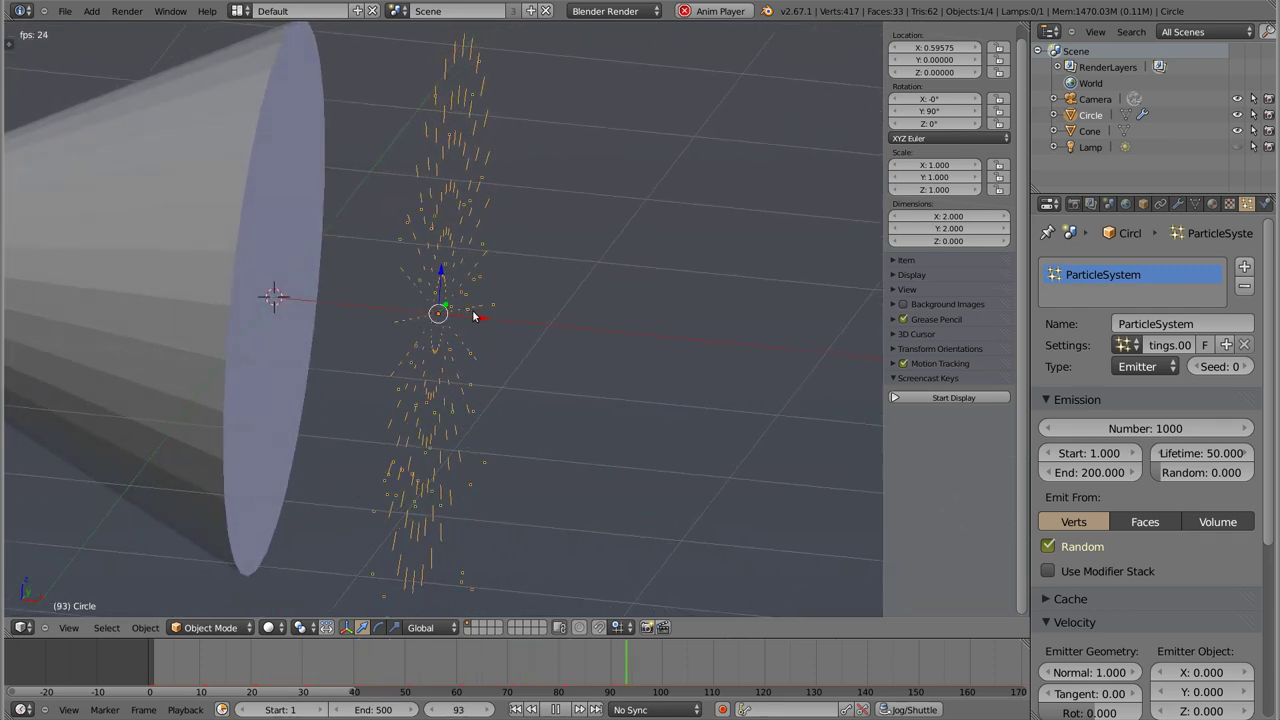
pyautogui.press('Escape')
# Step: Rotate the spoke vertices slightly so particles stream as slanted streaks
pyautogui.press('Tab')
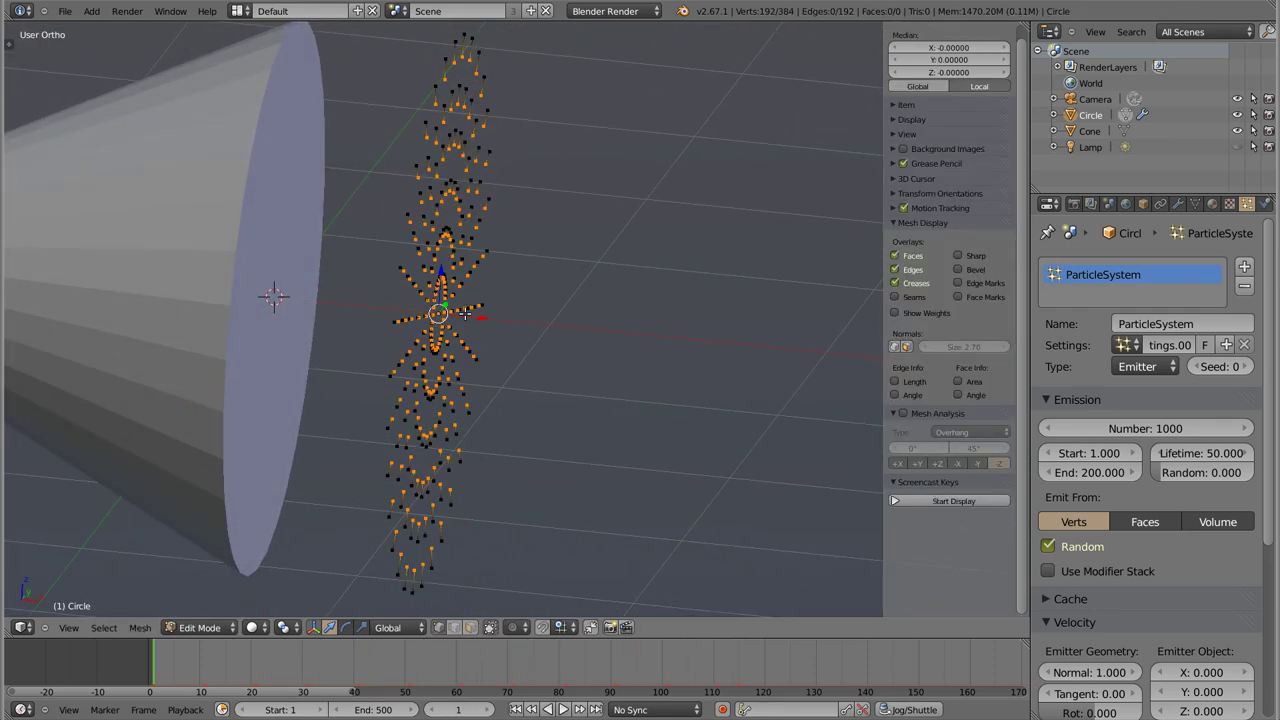
pyautogui.press('r')
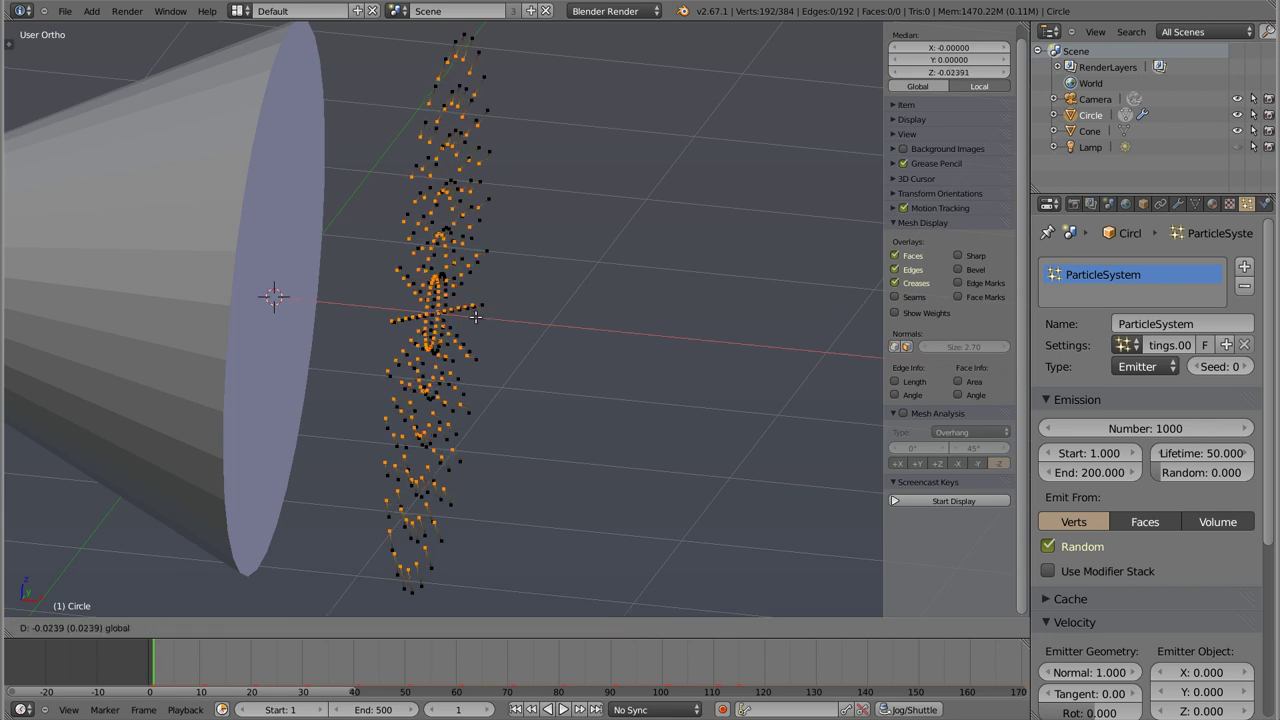
pyautogui.click(542, 263)
pyautogui.press('Tab')
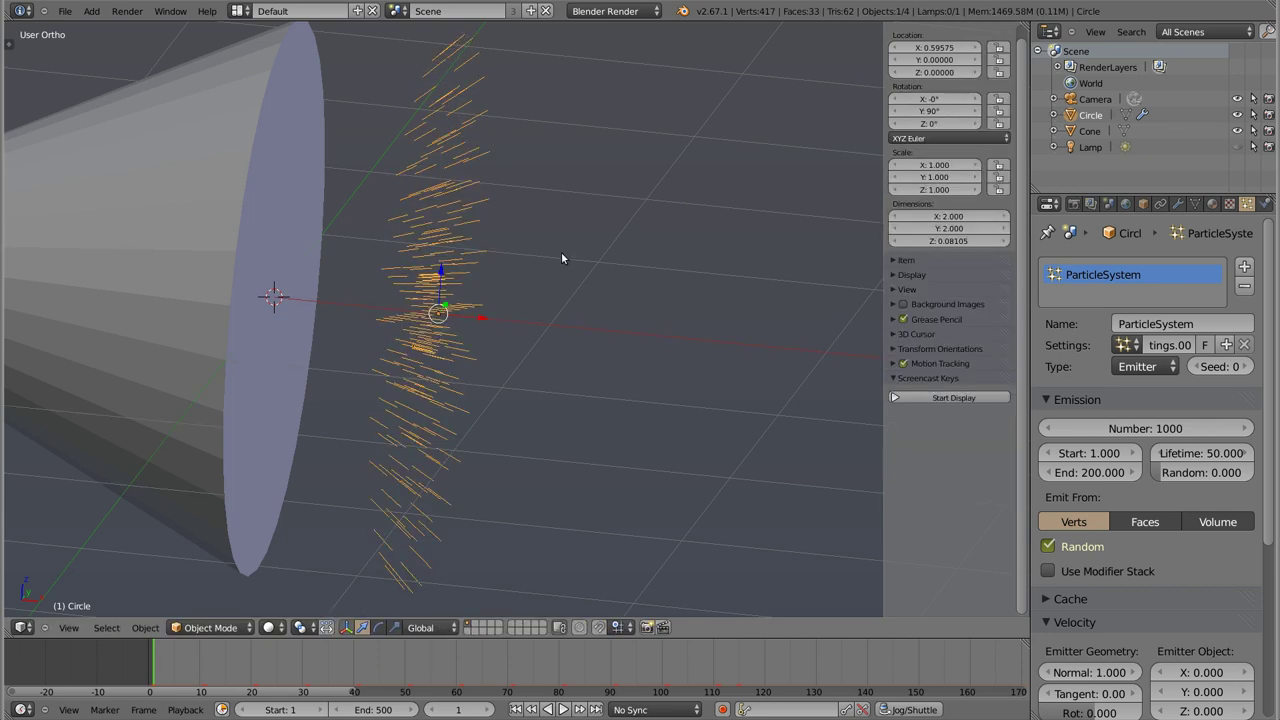
pyautogui.hotkey('alt', 'a')
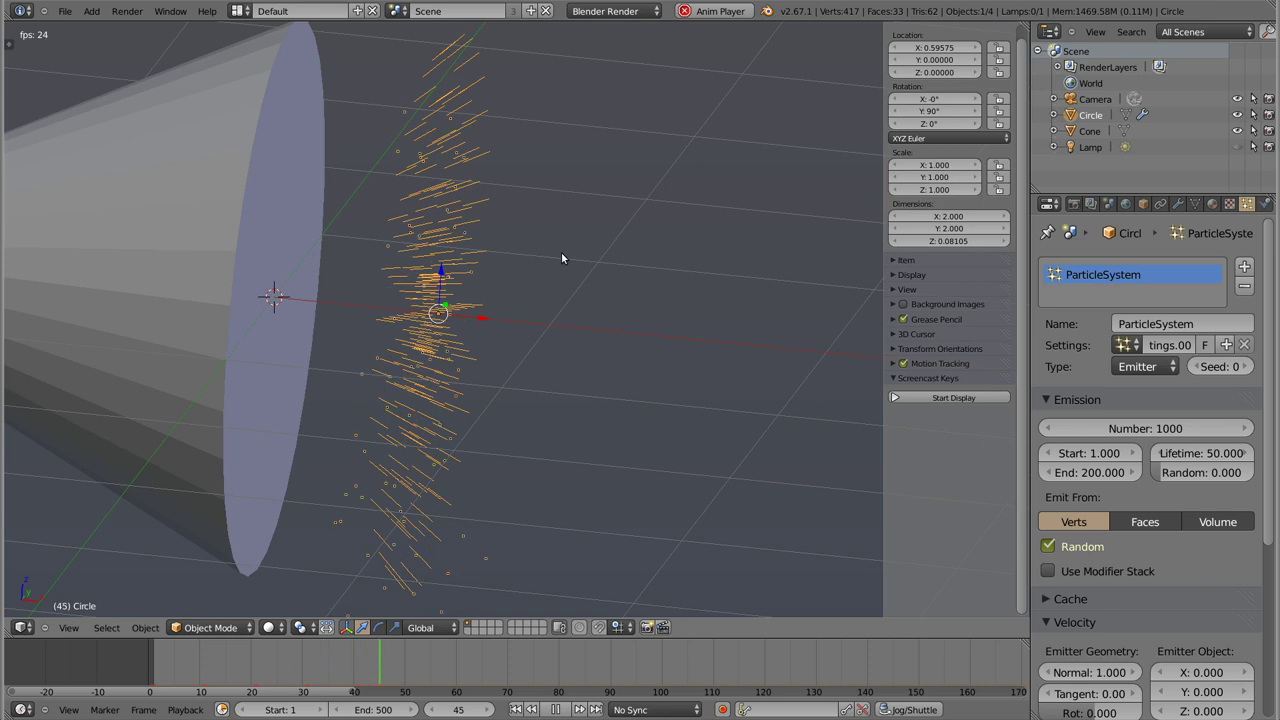
pyautogui.press('Escape')
# Step: Delete the circle and cone and add a new plane mesh
pyautogui.press('x')
pyautogui.click(442, 313)
pyautogui.rightClick(288, 207)
pyautogui.press('x')
pyautogui.click(354, 278)
pyautogui.hotkey('shift', 'a')
pyautogui.click(420, 272)
pyautogui.scroll(-3, 427, 291)
pyautogui.keyDown('shift'); pyautogui.moveTo(427, 291); pyautogui.dragTo(578, 297, button='middle'); pyautogui.keyUp('shift')
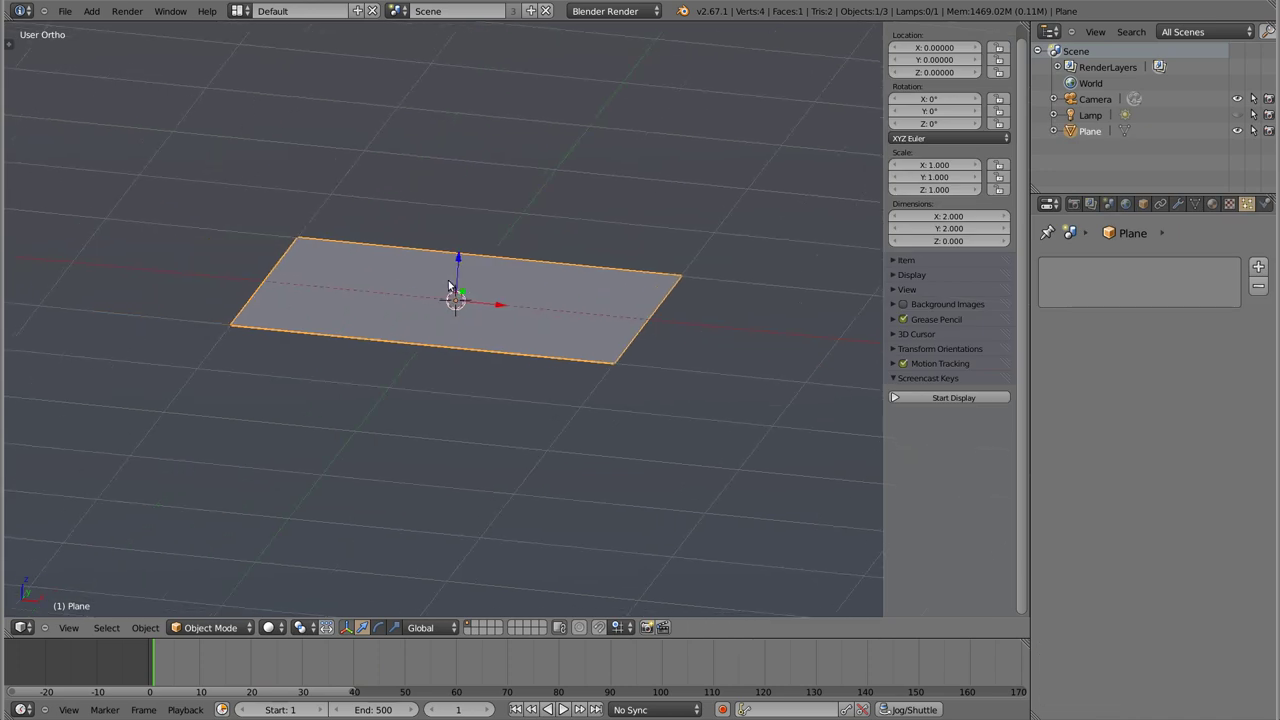
# Step: Give the plane a particle system with emission ending at frame 10, then view from the front
pyautogui.click(1258, 266)
pyautogui.hotkey('alt', 'a')
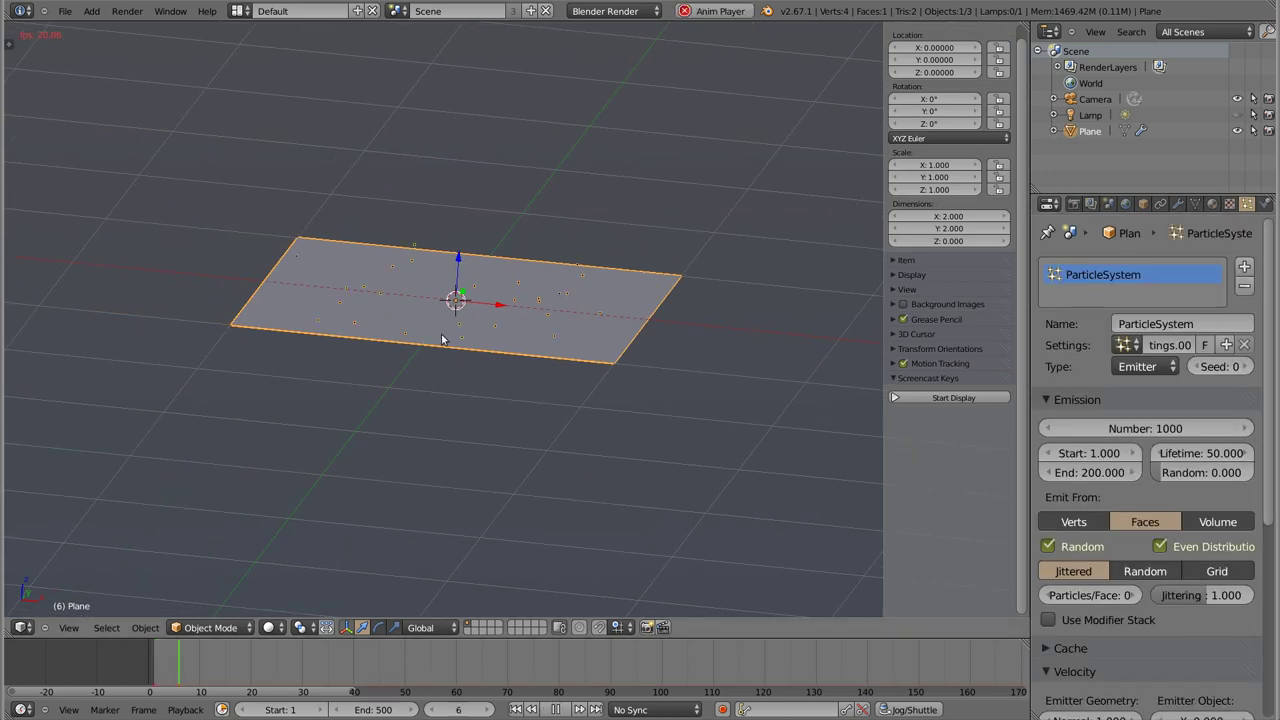
pyautogui.moveTo(443, 337); pyautogui.dragTo(450, 307, button='middle')
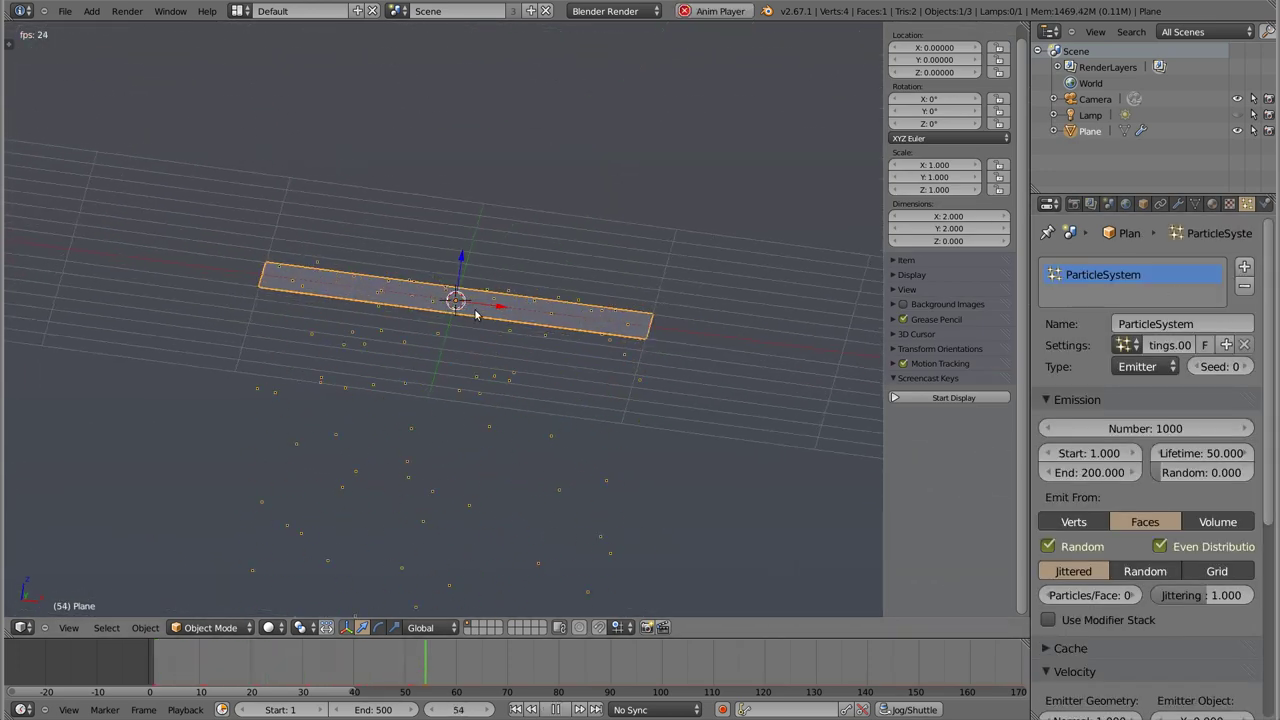
pyautogui.press('Escape')
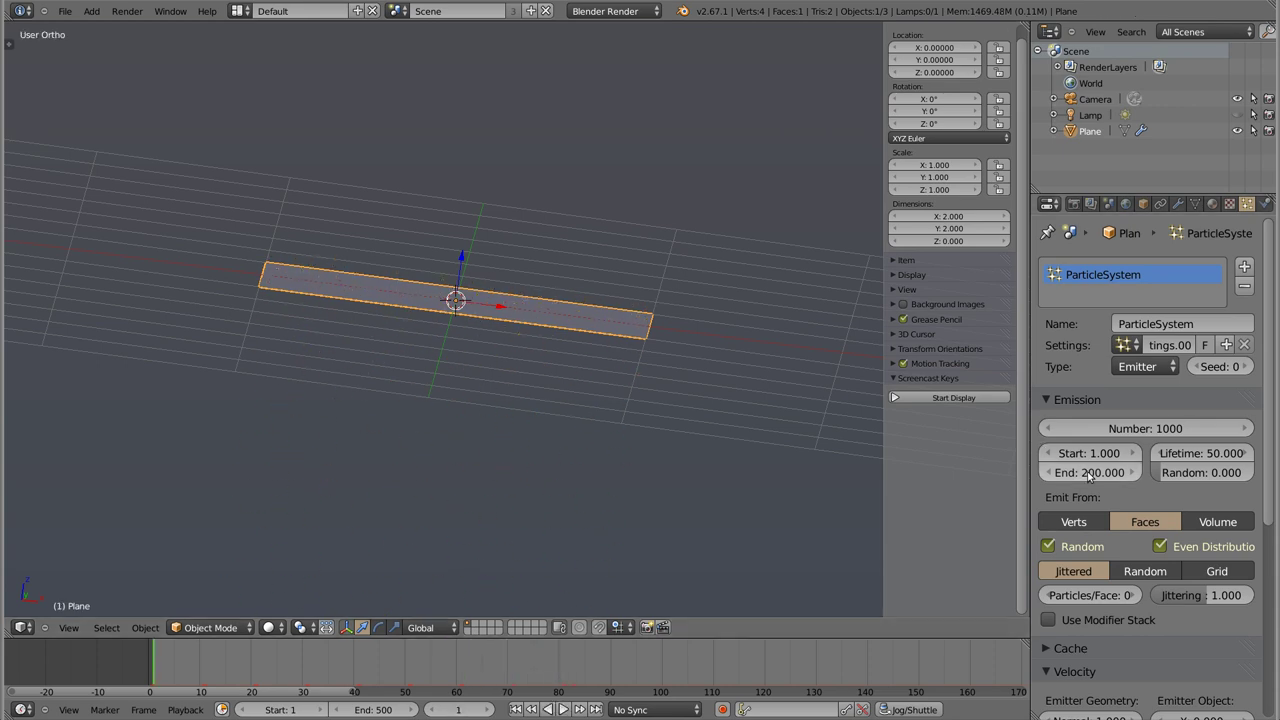
pyautogui.write('10')
pyautogui.press('Return')
pyautogui.hotkey('alt', 'a')
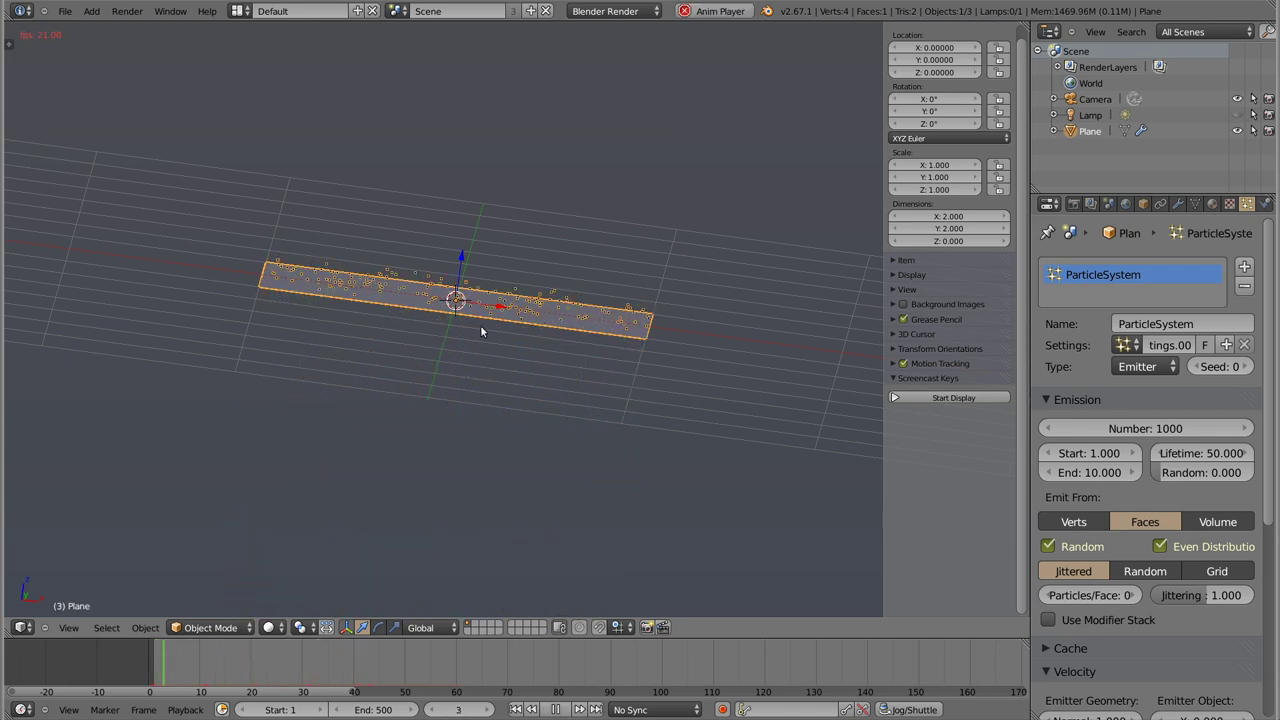
pyautogui.press('Escape')
pyautogui.press('KP_1')
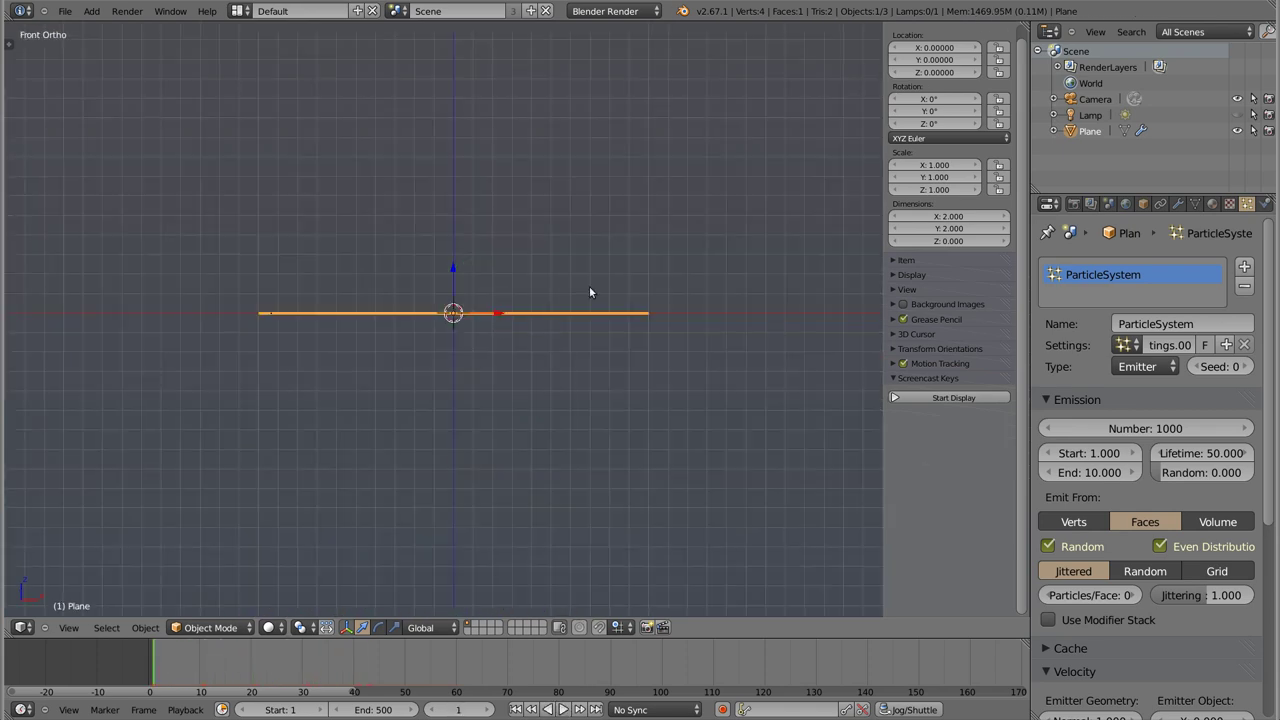
# Step: Rotate the plane to stand upright and preview its emission
pyautogui.press('r')
pyautogui.click(470, 403)
pyautogui.press('r')
pyautogui.press('z')
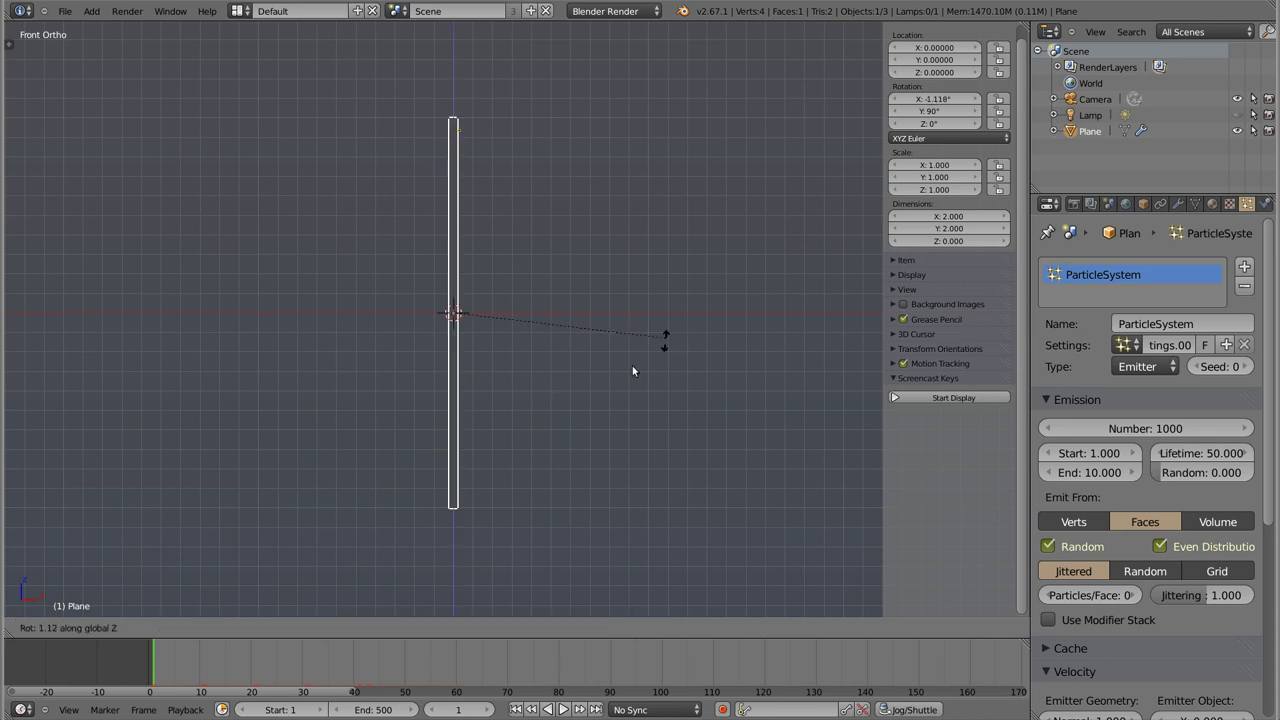
pyautogui.press('Escape')
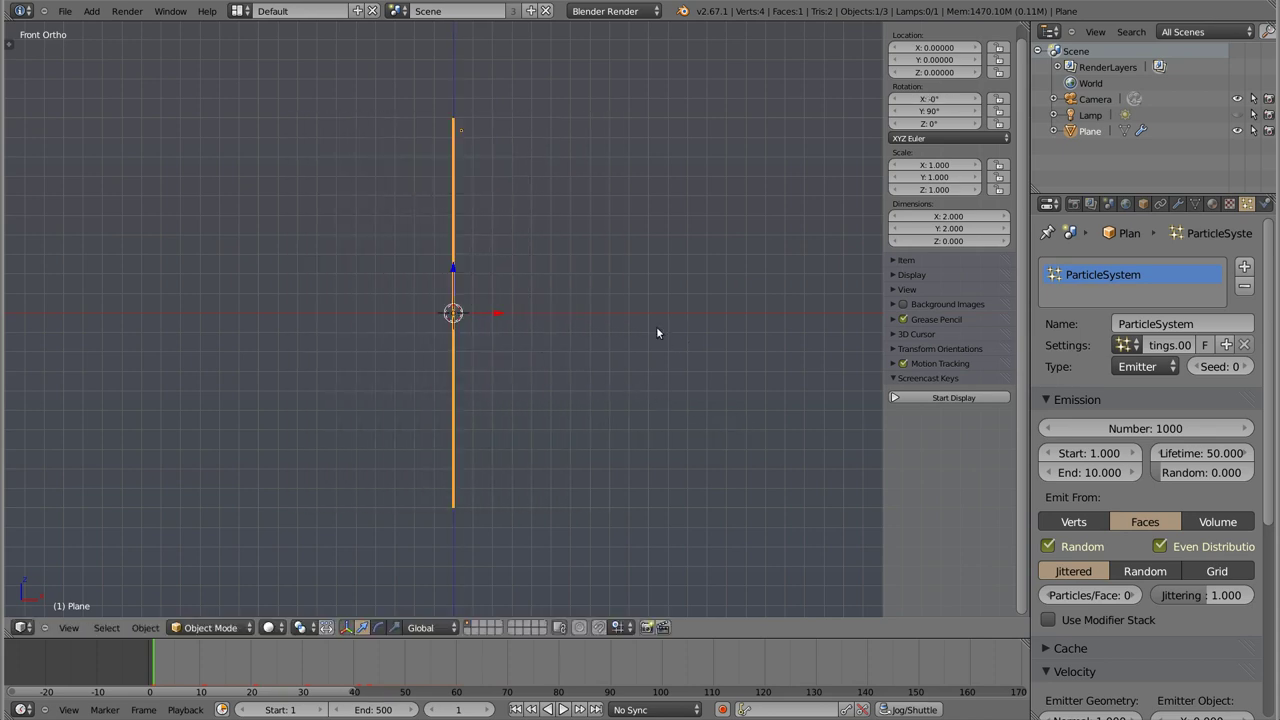
pyautogui.hotkey('alt', 'a')
pyautogui.press('Escape')
# Step: Make the plane emit from vertices and preview it from a perspective angle
pyautogui.scroll(-1, 478, 268)
pyautogui.keyDown('shift'); pyautogui.moveTo(478, 268); pyautogui.dragTo(463, 283, button='middle'); pyautogui.keyUp('shift')
pyautogui.click(1084, 524)
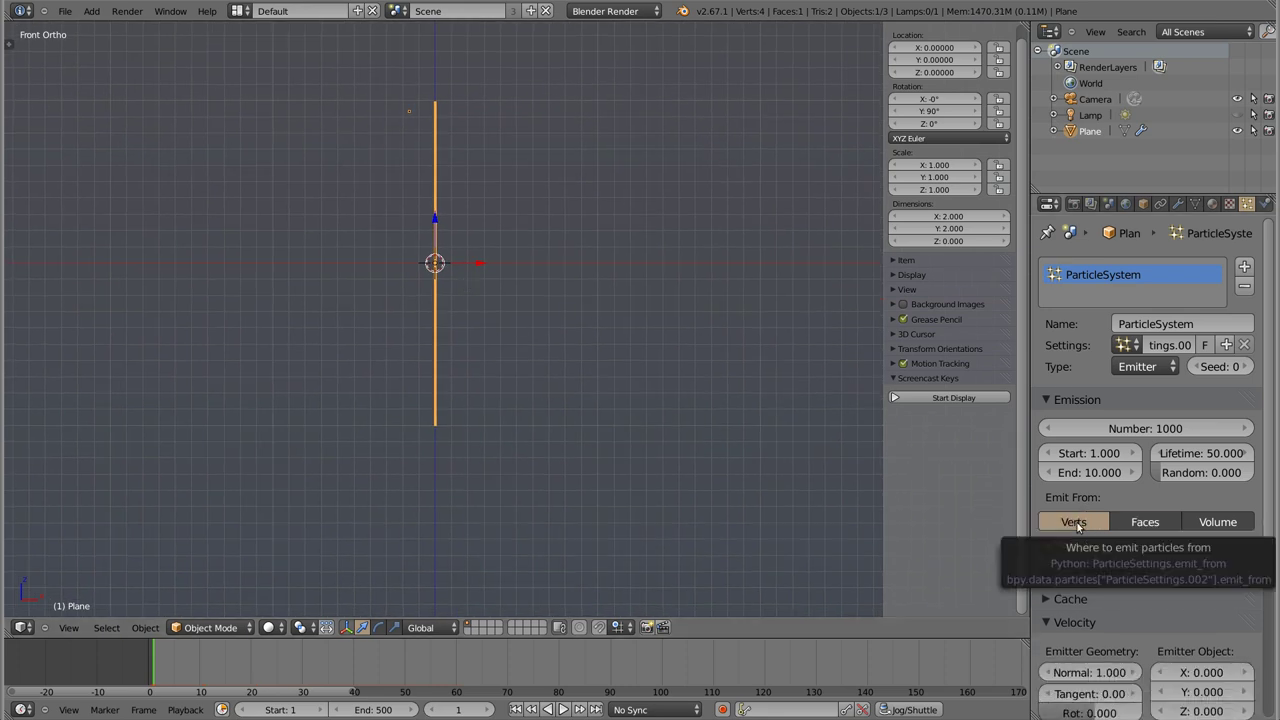
pyautogui.moveTo(474, 265)
pyautogui.mouseDown(button='middle')
pyautogui.moveTo(422, 303)
pyautogui.moveTo(461, 244)
pyautogui.mouseUp(button='middle')
pyautogui.hotkey('alt', 'a')
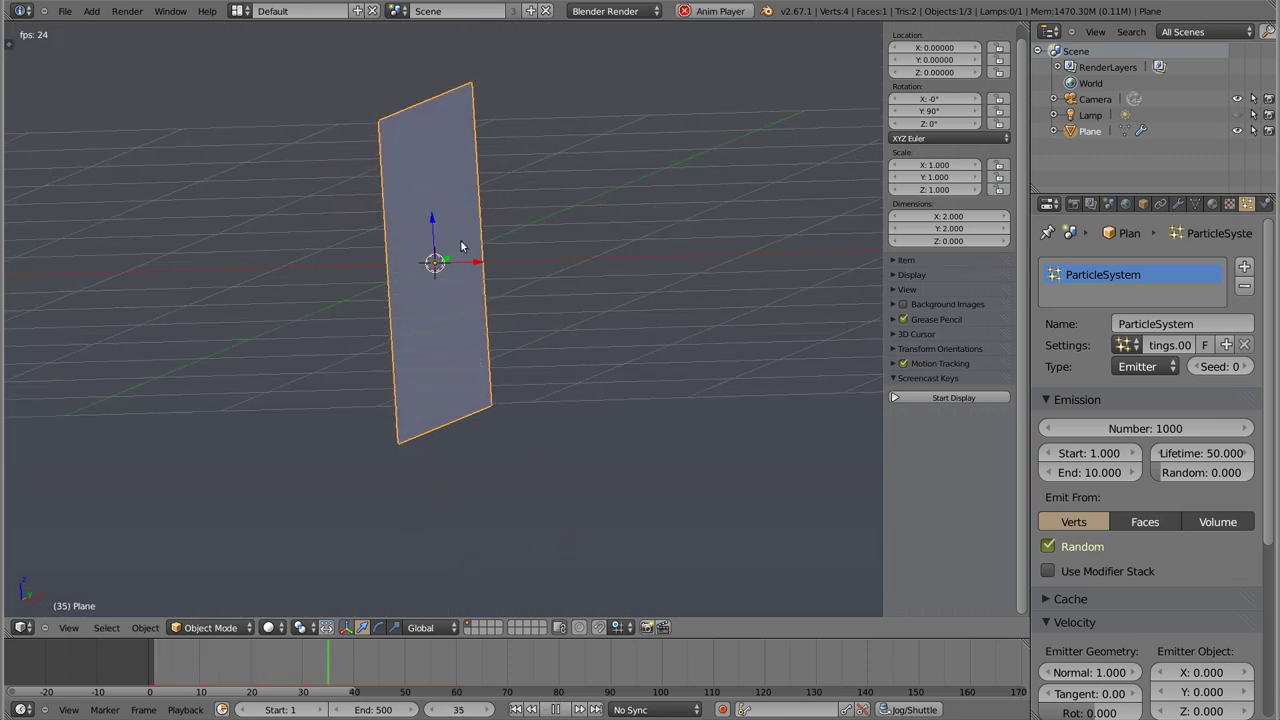
pyautogui.press('Escape')
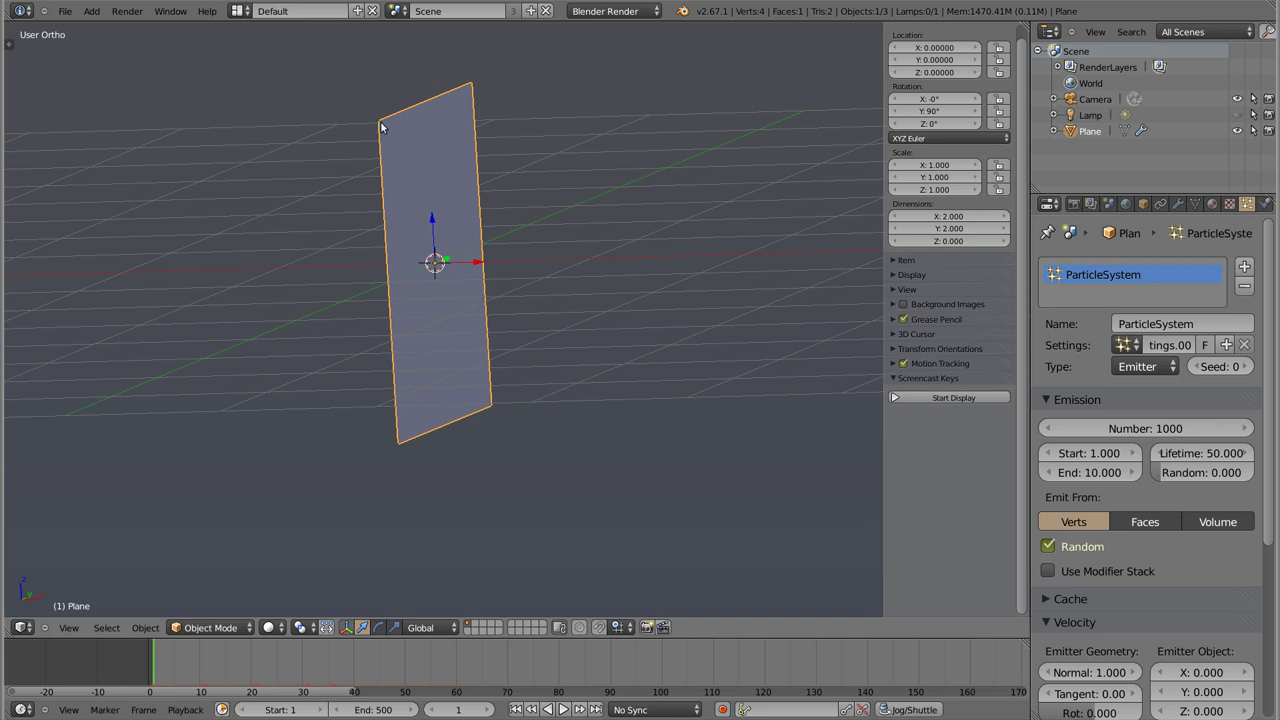
# Step: Replay the particle animation repeatedly to compare the vertex emission order
pyautogui.hotkey('alt', 'a')
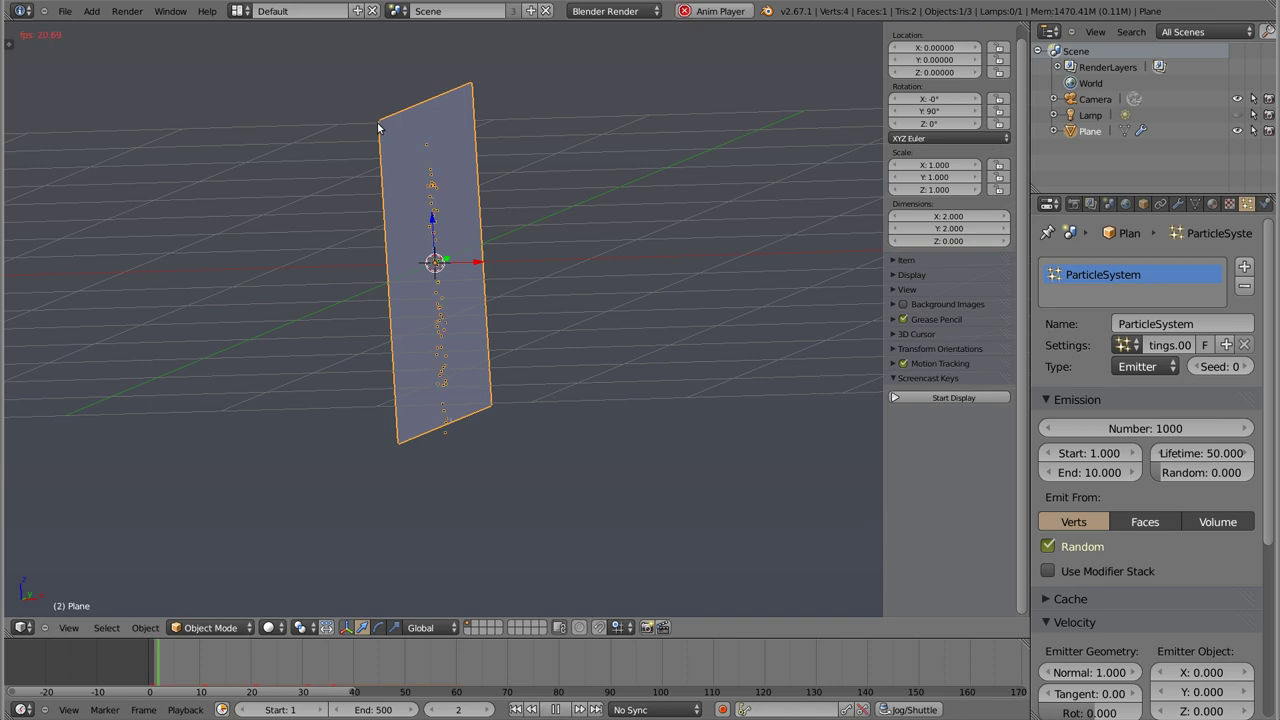
pyautogui.press('Escape')
pyautogui.hotkey('alt', 'a')
pyautogui.press('Escape')
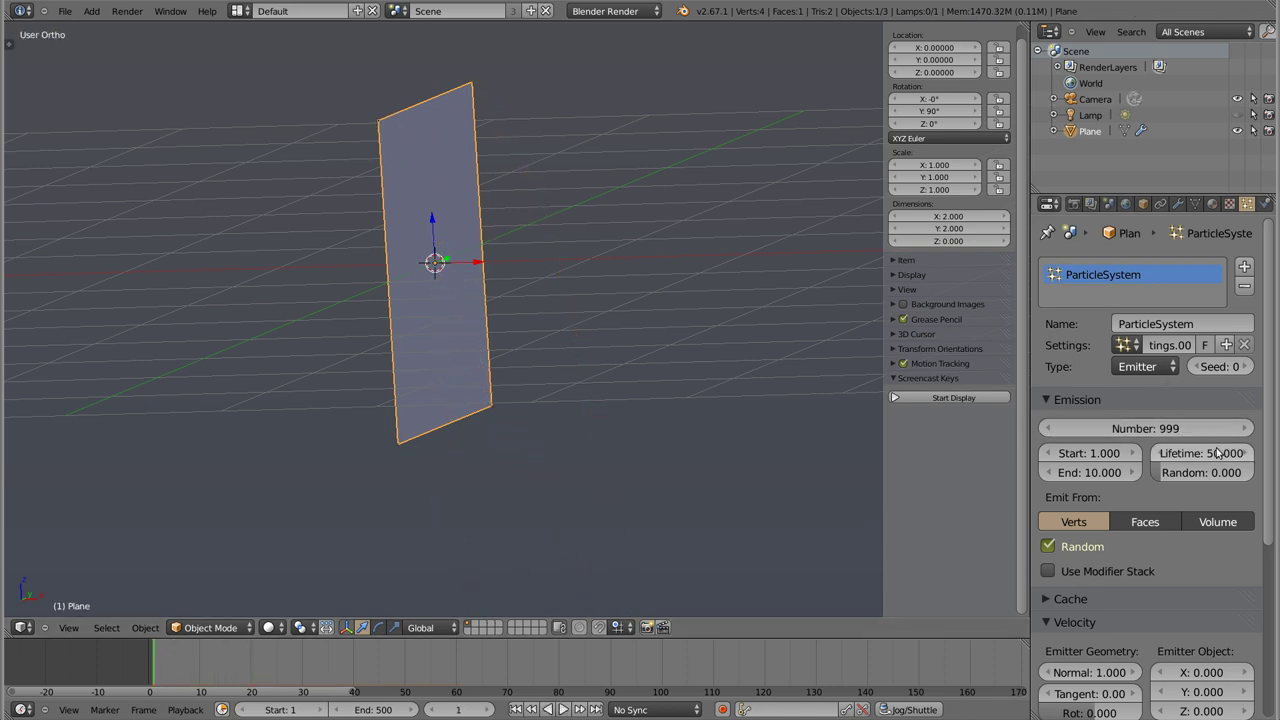
pyautogui.hotkey('alt', 'a')
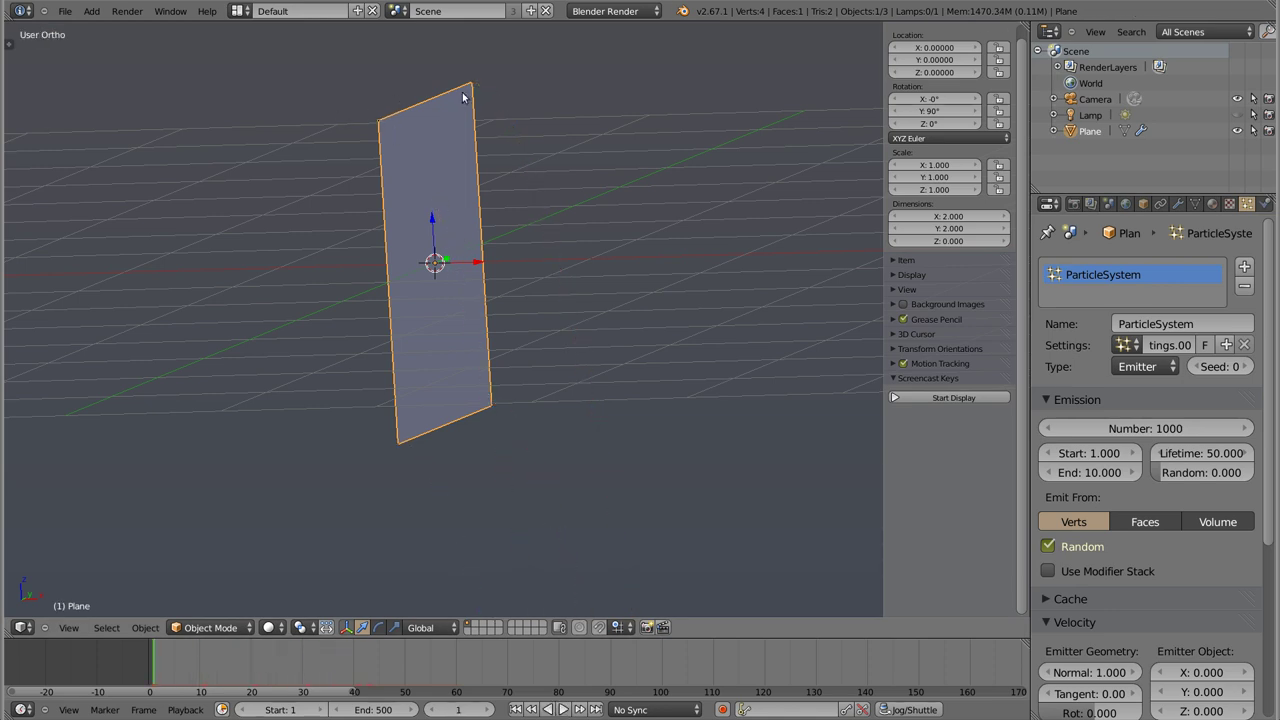
pyautogui.hotkey('alt', 'a')
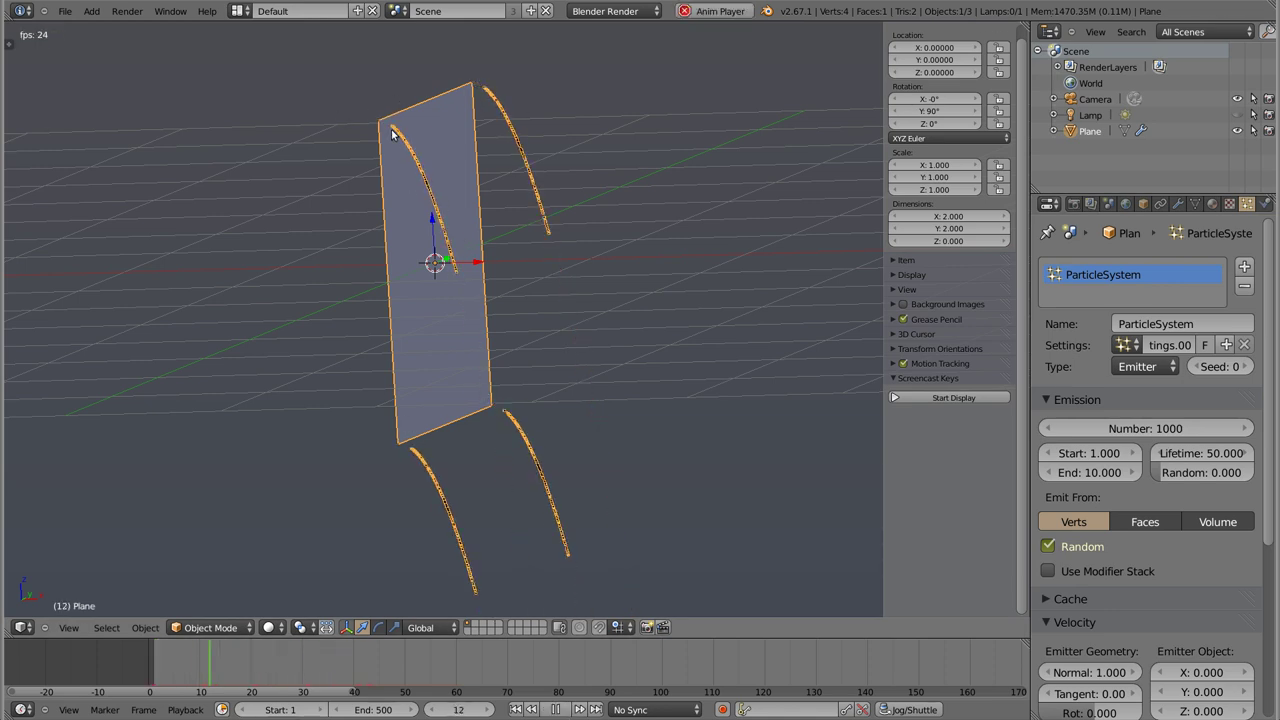
pyautogui.press('Escape')
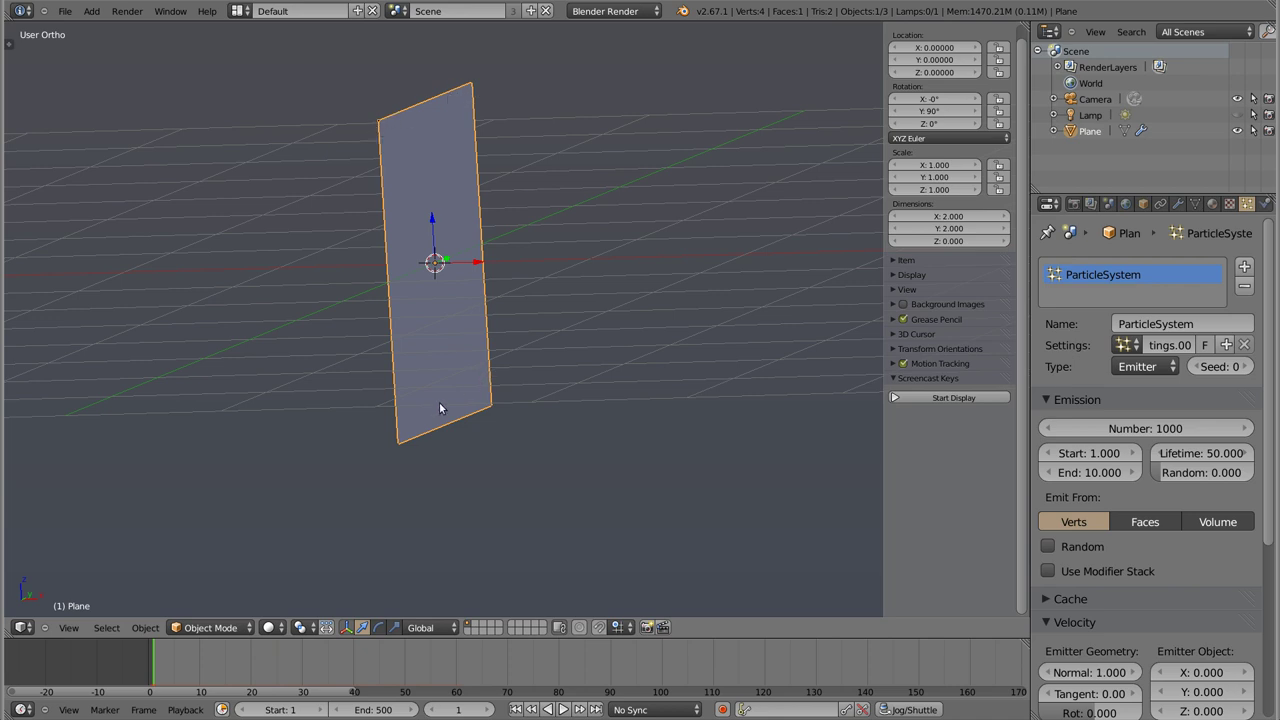
pyautogui.hotkey('alt', 'a')
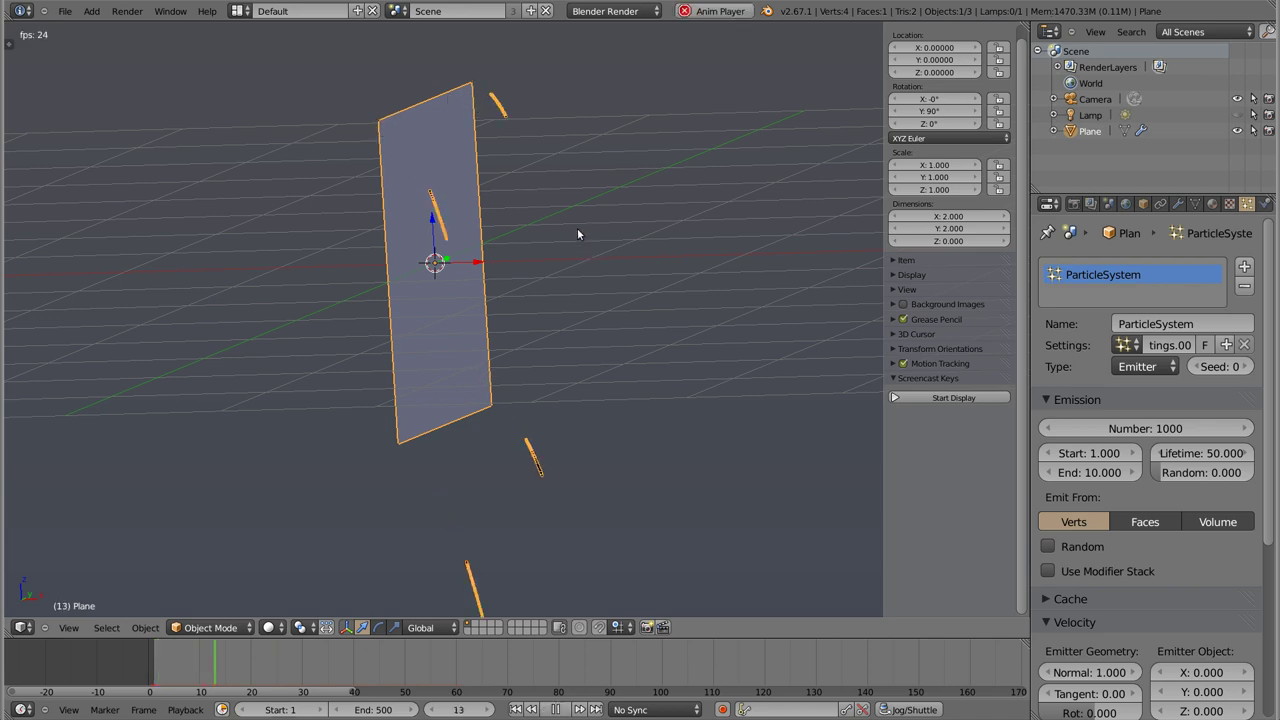
pyautogui.press('Escape')
pyautogui.hotkey('alt', 'a')
pyautogui.press('Escape')
pyautogui.hotkey('alt', 'a')
pyautogui.press('Escape')
# Step: Nudge the particle count to 999 and back to 1000, then replay the emission
pyautogui.click(1049, 428)
pyautogui.click(1217, 428)
pyautogui.hotkey('alt', 'a')
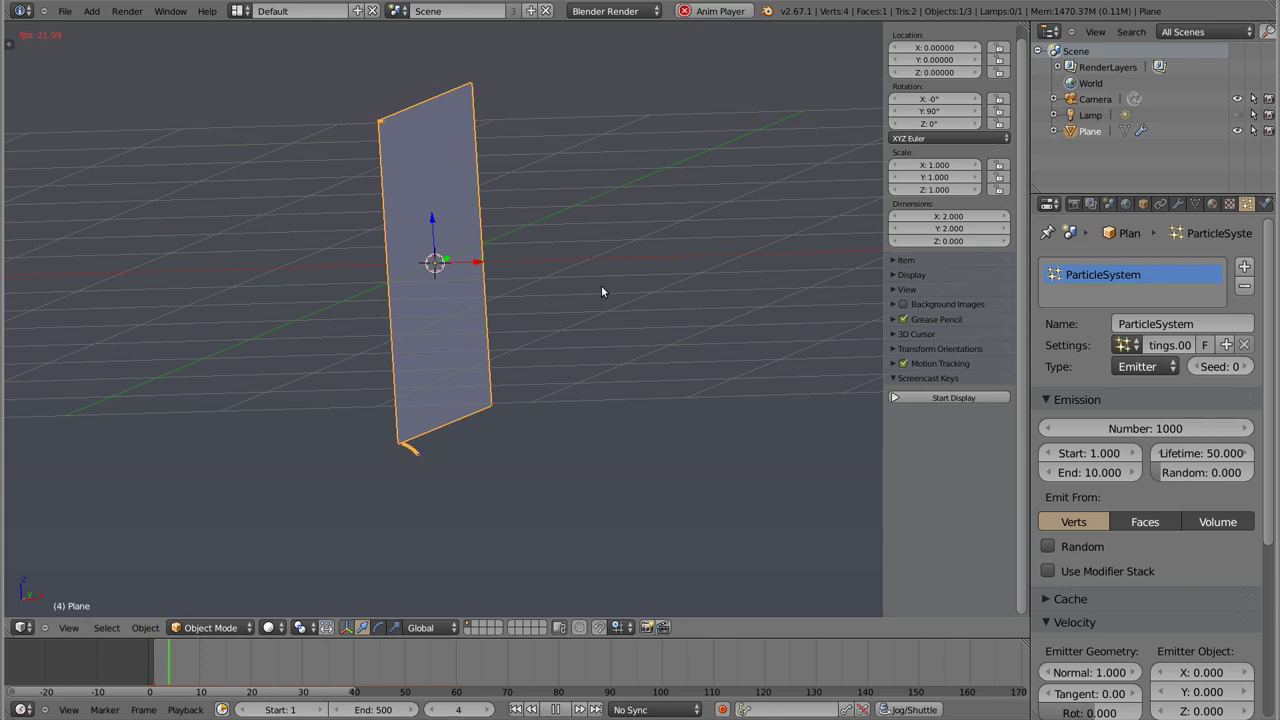
pyautogui.press('Escape')
pyautogui.hotkey('alt', 'a')
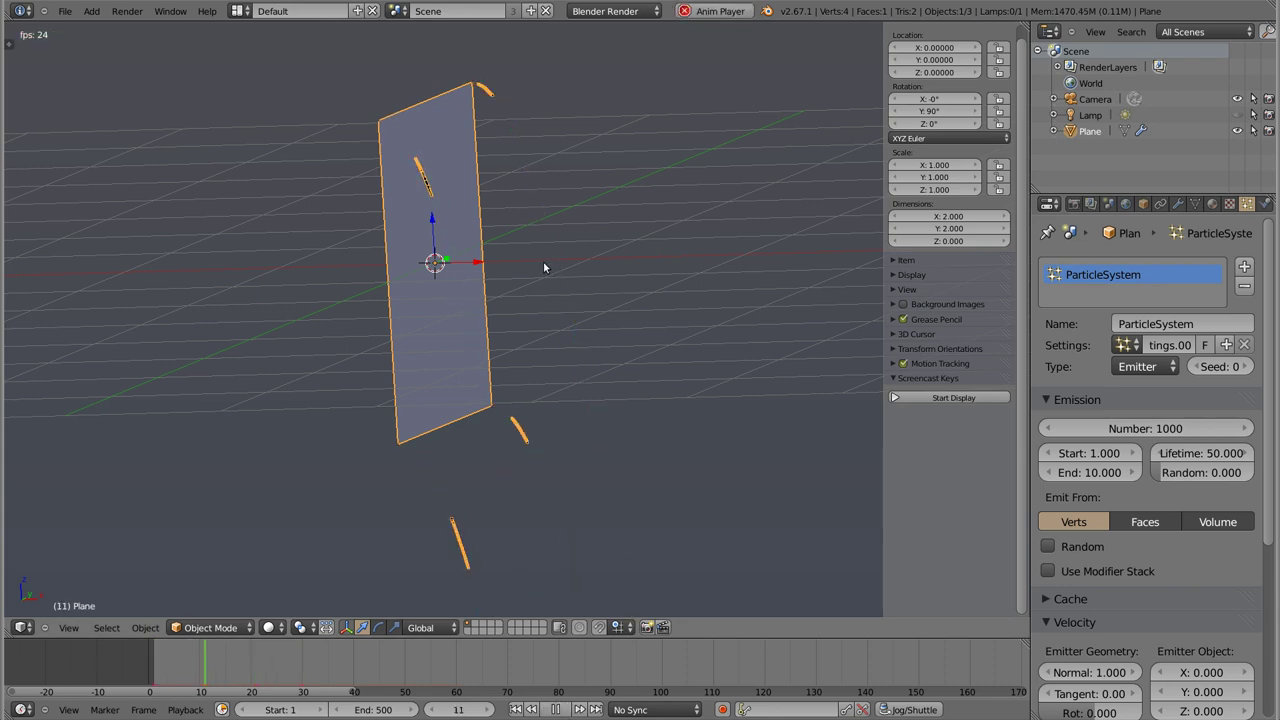
pyautogui.press('Escape')
pyautogui.press('Tab')
# Step: Subdivide the plane twice into a 4×4 grid and preview the emission
pyautogui.press('w')
pyautogui.click(447, 220)
pyautogui.press('w')
pyautogui.click(445, 220)
pyautogui.press('a')
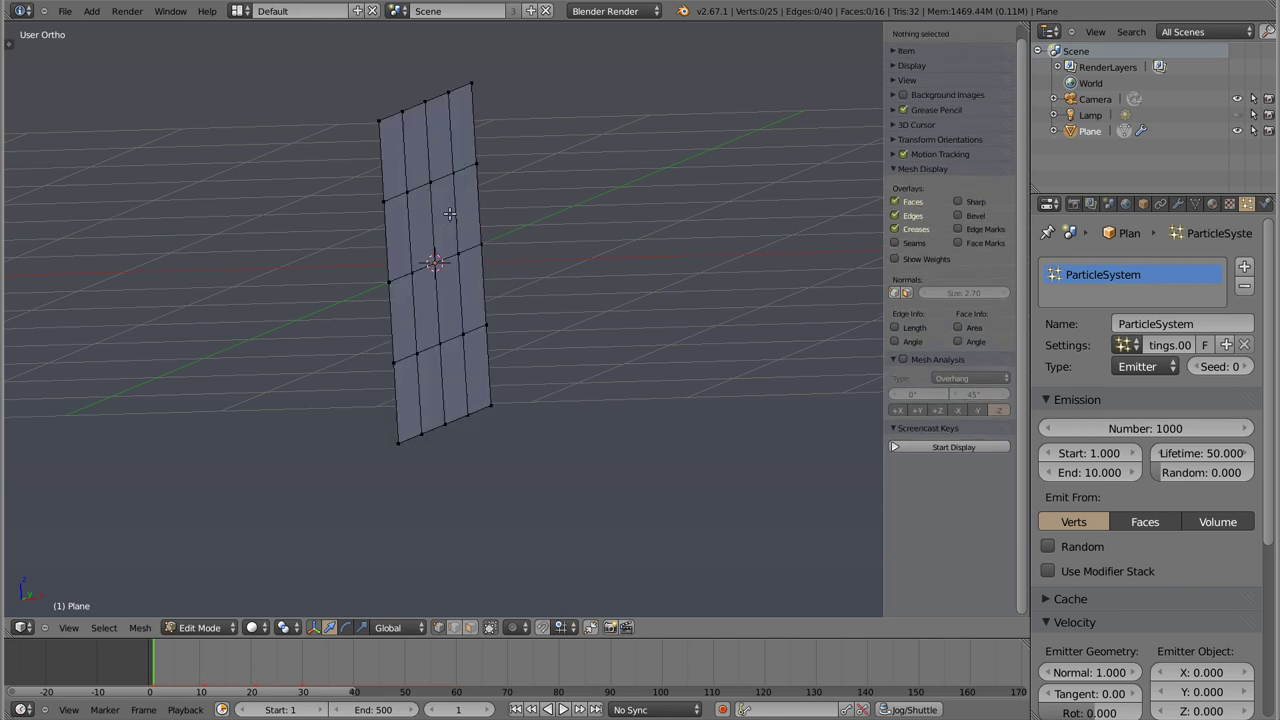
pyautogui.press('Tab')
pyautogui.hotkey('alt', 'a')
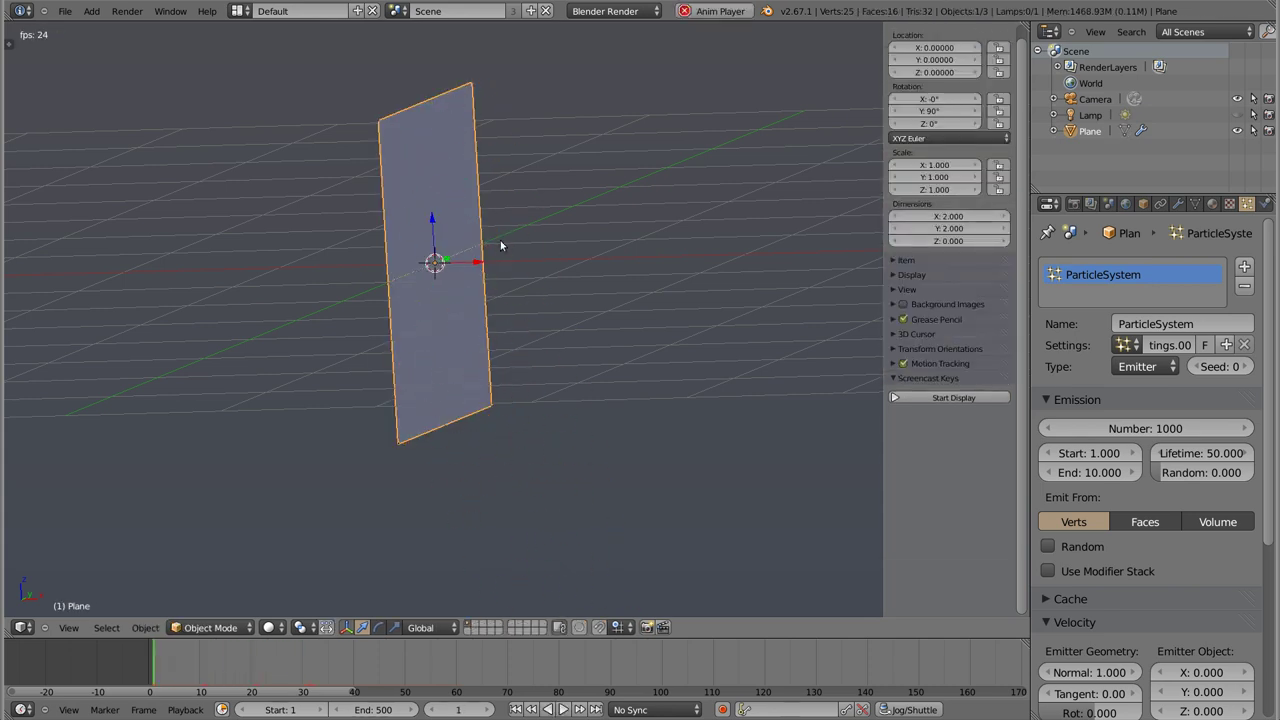
pyautogui.press('Escape')
# Step: Set emission end to frame 50 and particle count to 10000, then preview
pyautogui.click(1091, 474)
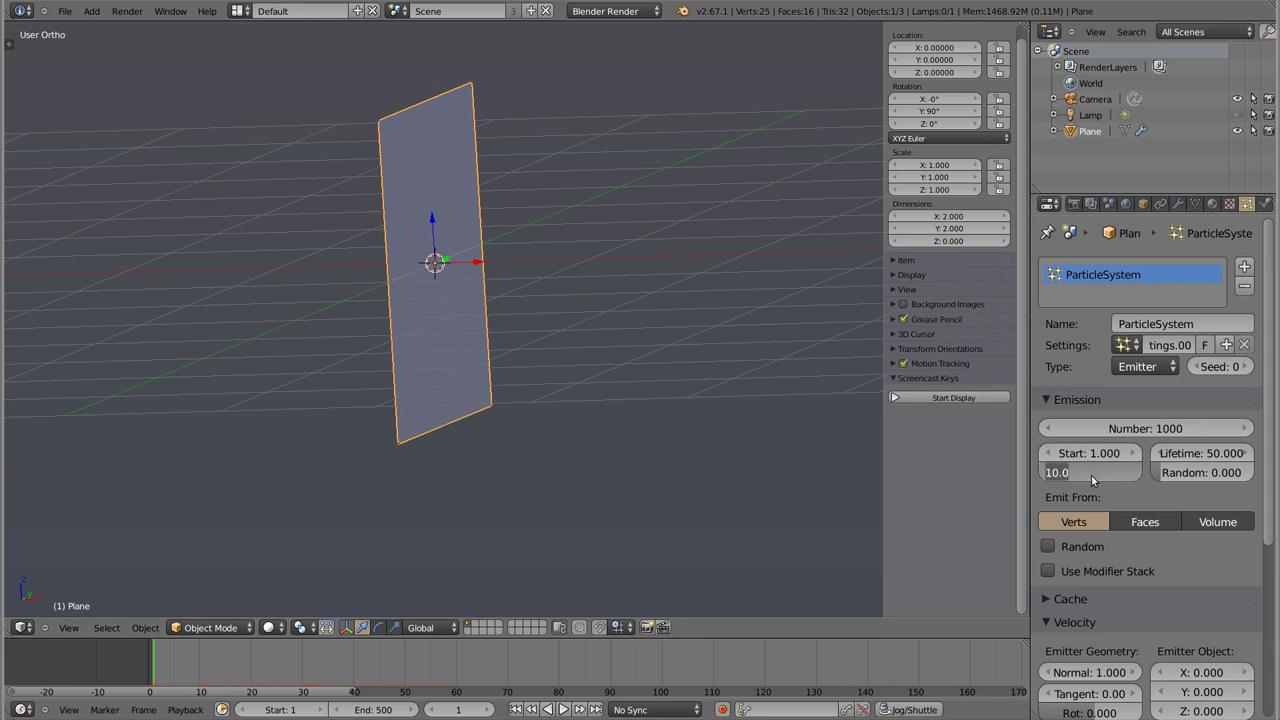
pyautogui.write('50')
pyautogui.press('Return')
pyautogui.click(1139, 428)
pyautogui.write('10000')
pyautogui.press('Return')
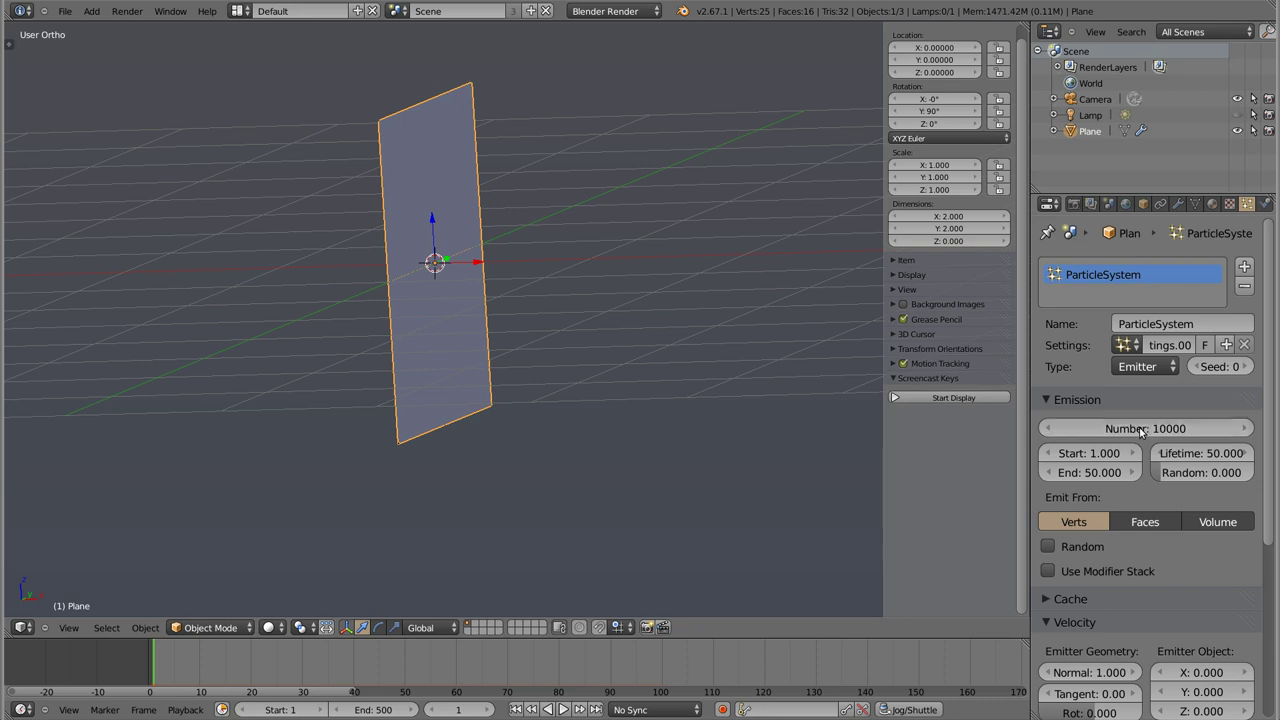
pyautogui.hotkey('alt', 'a')
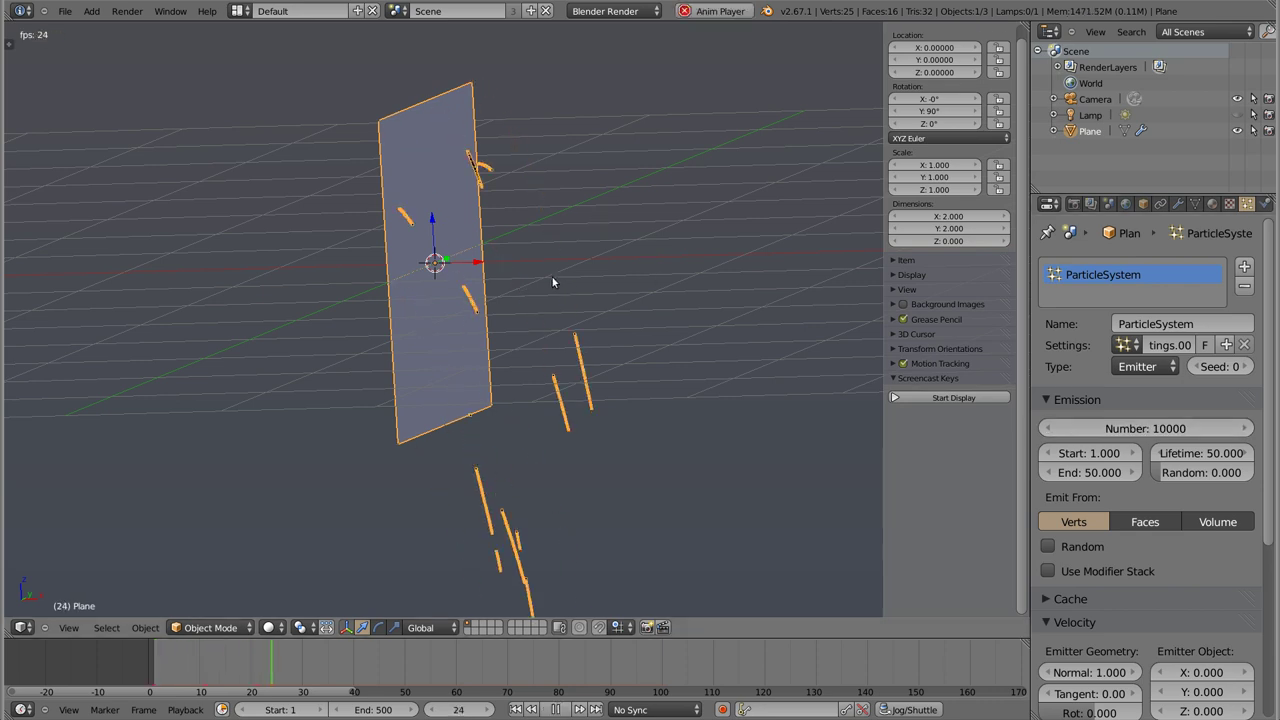
pyautogui.hotkey('shift', 'Left')
pyautogui.moveTo(540, 293)
pyautogui.mouseDown(button='middle')
pyautogui.moveTo(447, 323)
pyautogui.moveTo(402, 319)
pyautogui.mouseUp(button='middle')
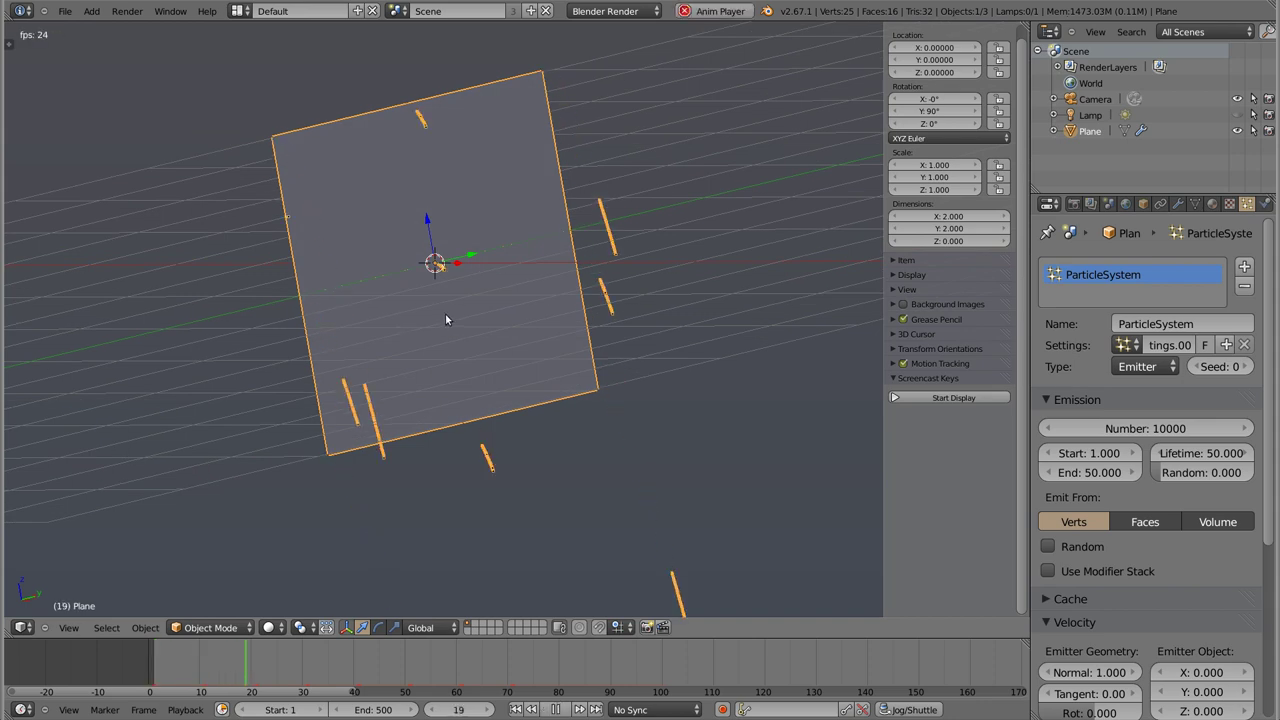
pyautogui.press('Escape')
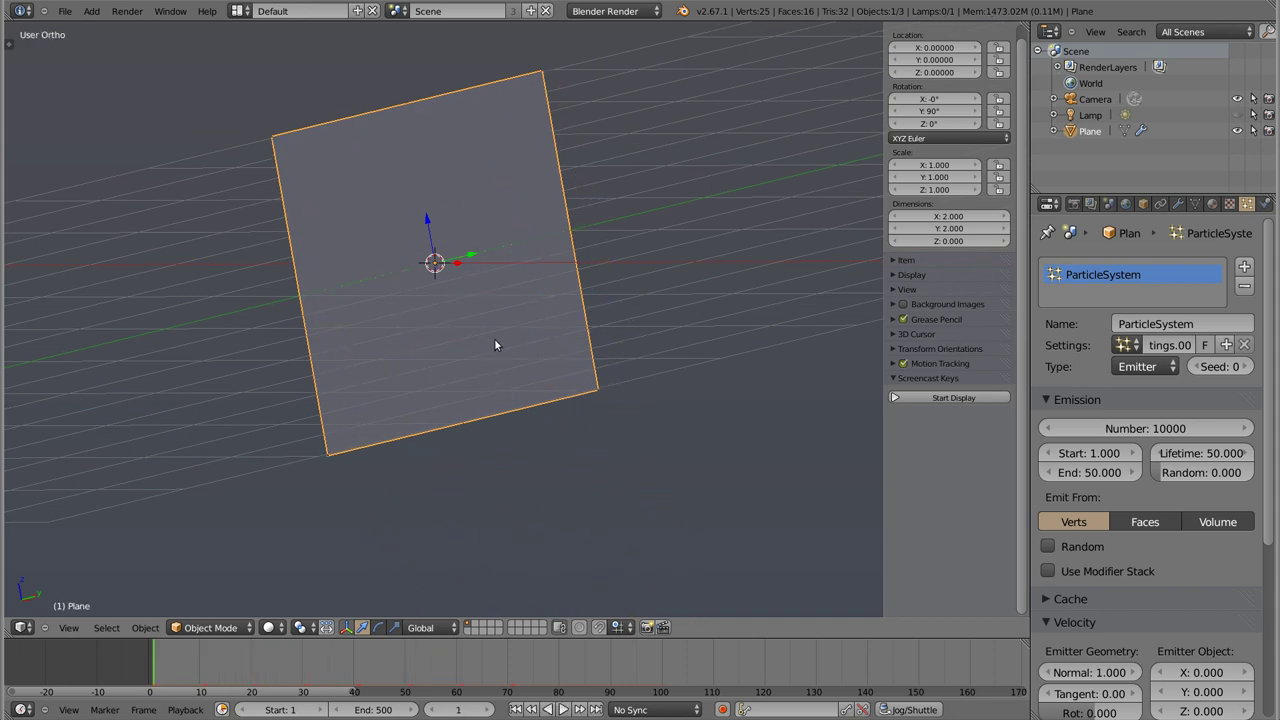
# Step: Expand Field Weights, view the plane from the right in wireframe, and replay emission
pyautogui.scroll(-5, 1120, 673)
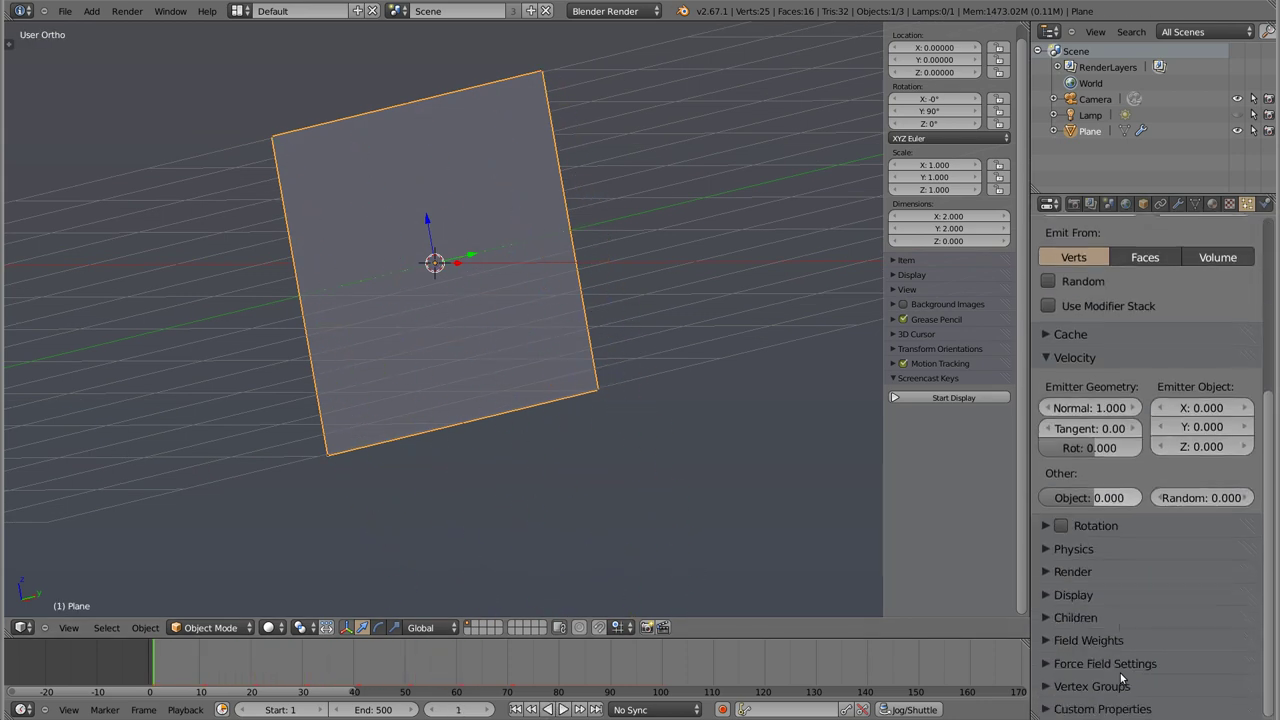
pyautogui.click(1046, 641)
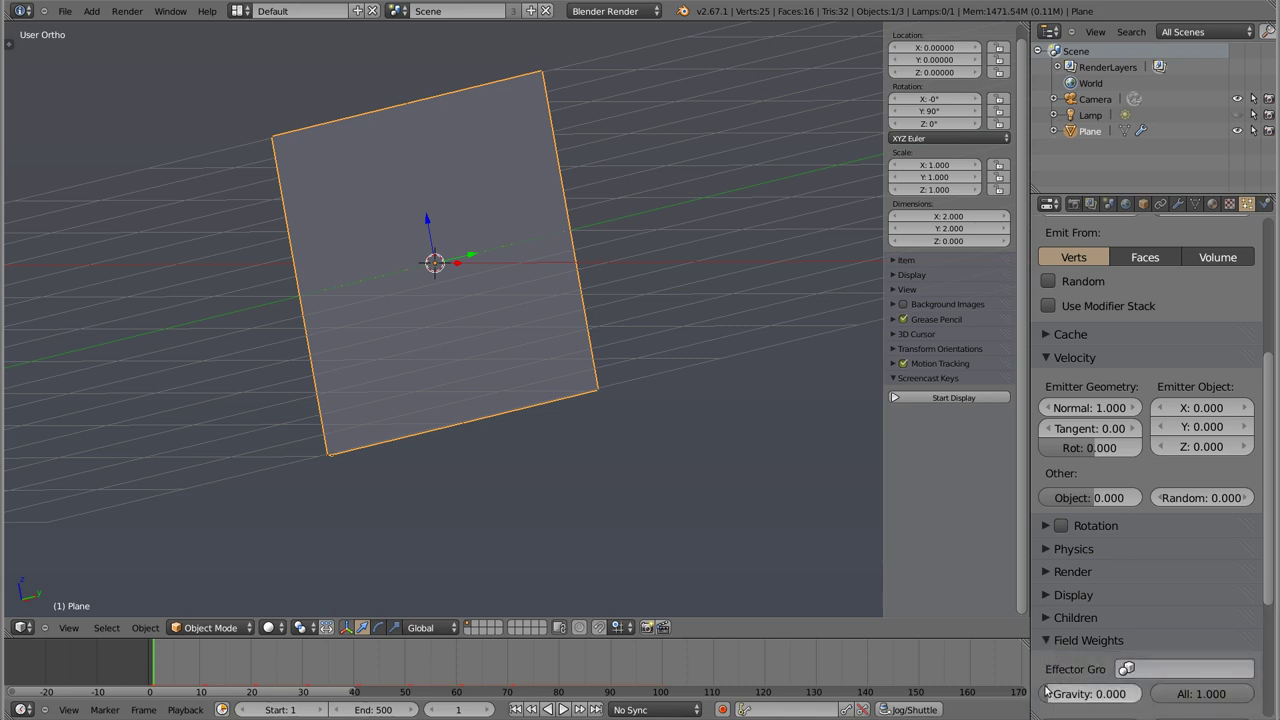
pyautogui.press('KP_3')
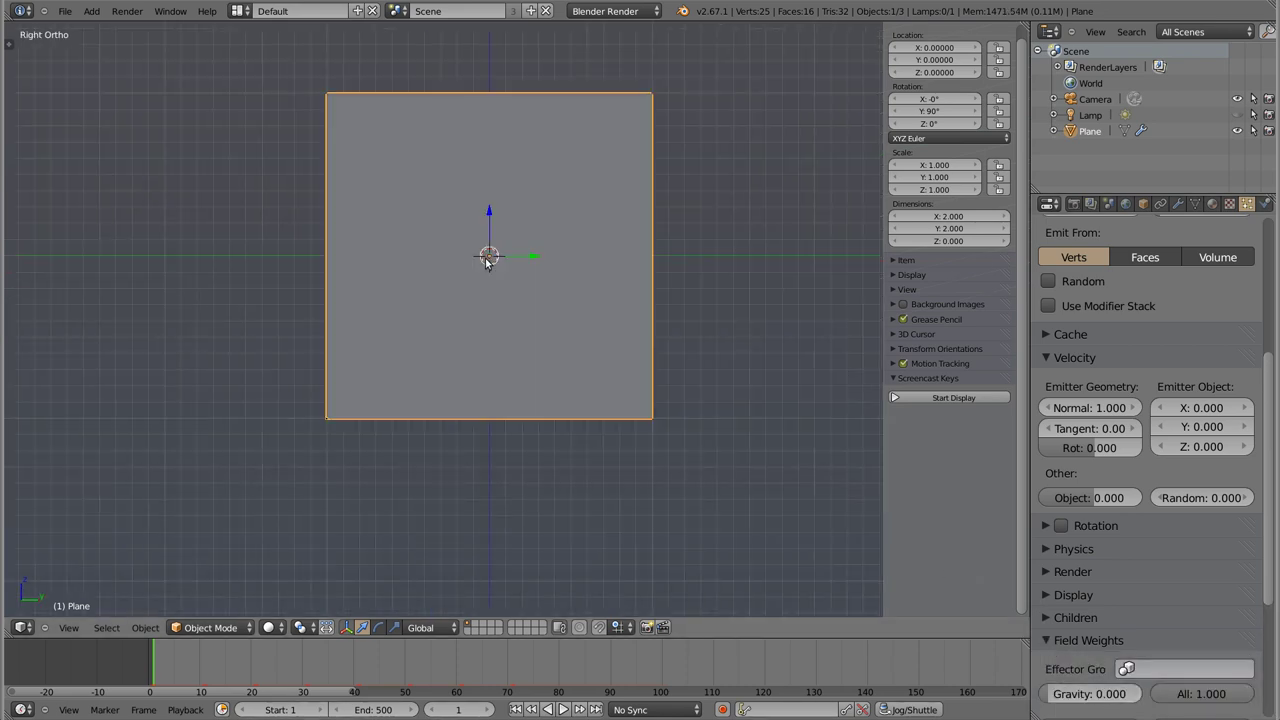
pyautogui.press('z')
pyautogui.keyDown('shift'); pyautogui.moveTo(535, 257); pyautogui.dragTo(491, 297, button='middle'); pyautogui.keyUp('shift')
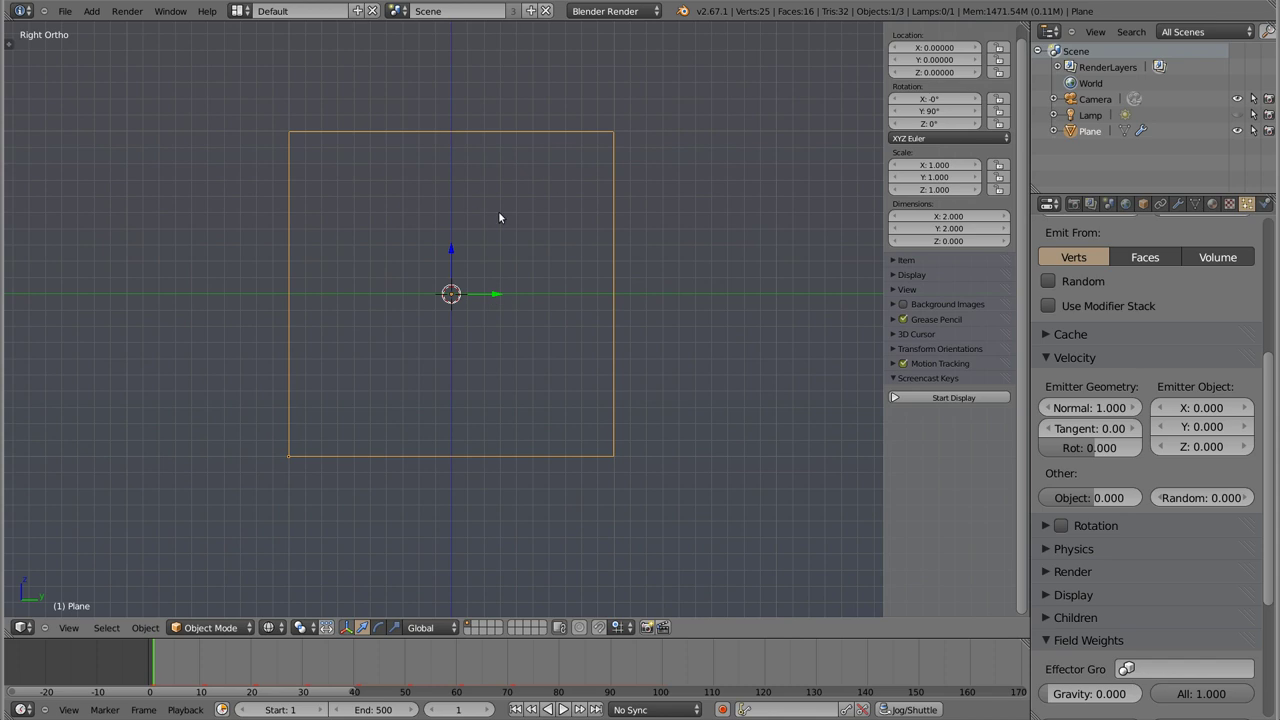
pyautogui.hotkey('alt', 'a')
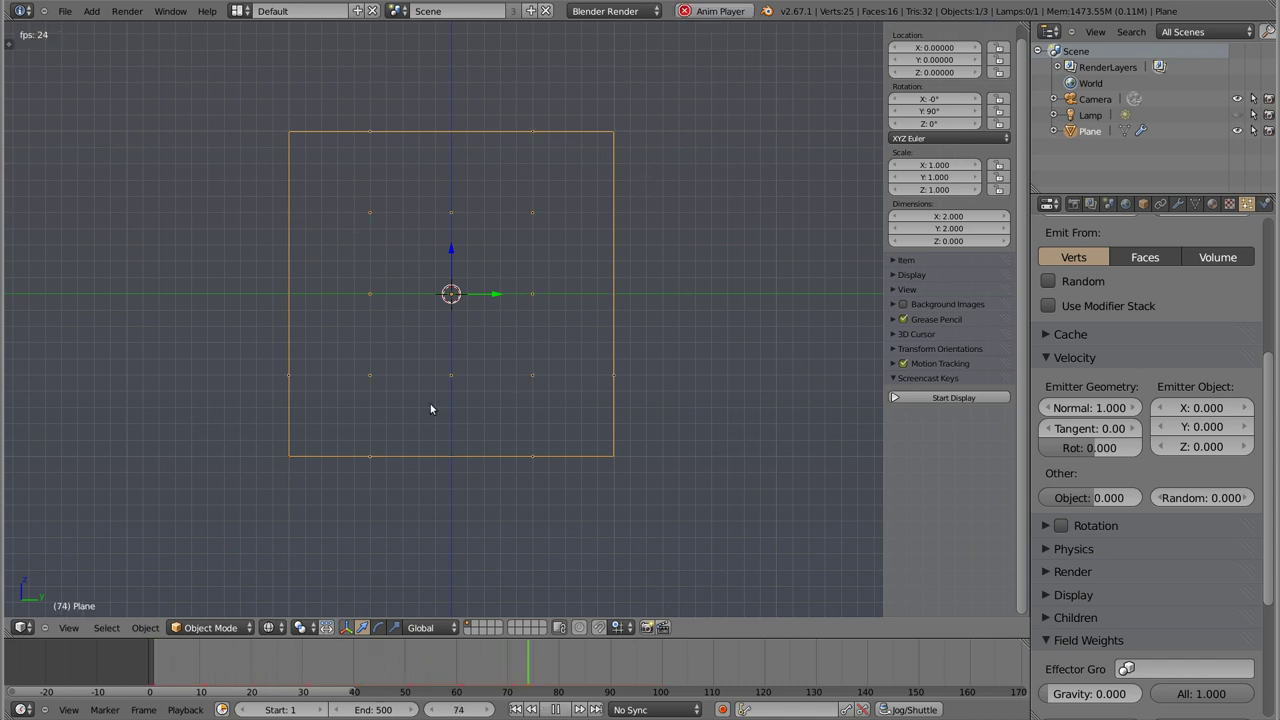
pyautogui.press('Escape')
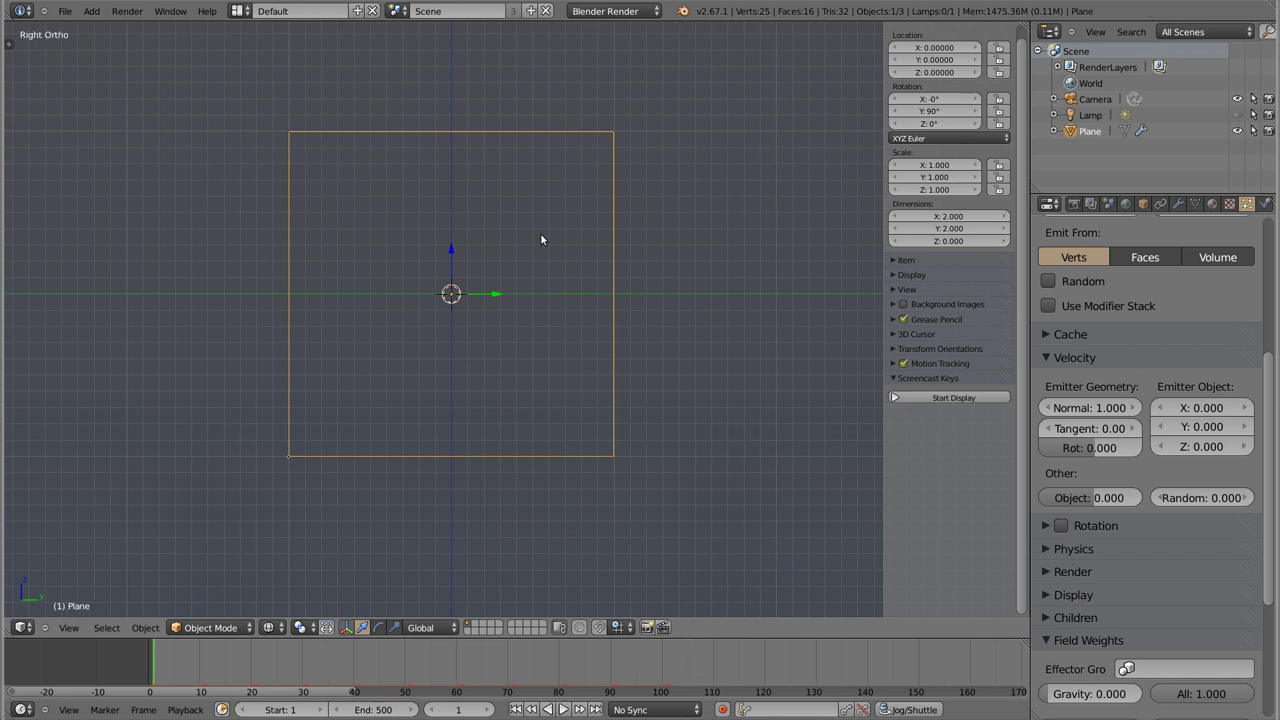
pyautogui.scroll(3, 1100, 428)
# Step: Set the emission end frame to 10 and preview the particles
pyautogui.scroll(3, 1100, 430)
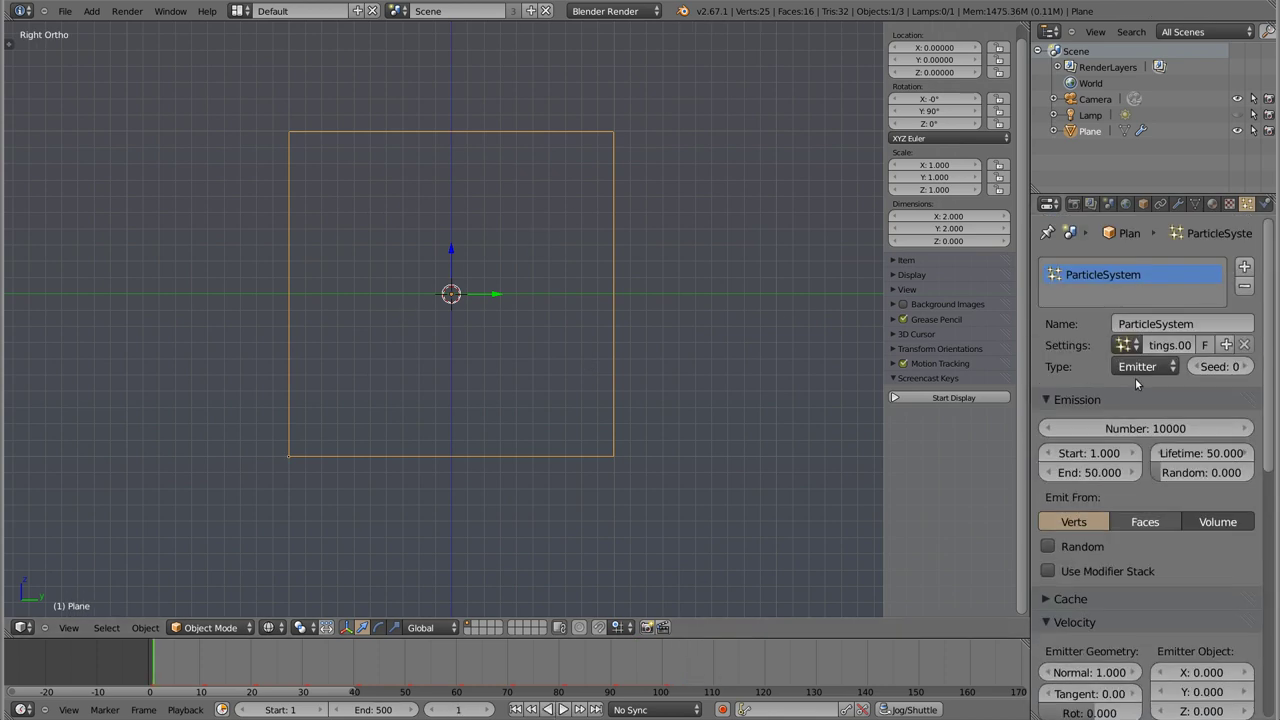
pyautogui.click(1093, 472)
pyautogui.write('10')
pyautogui.press('Return')
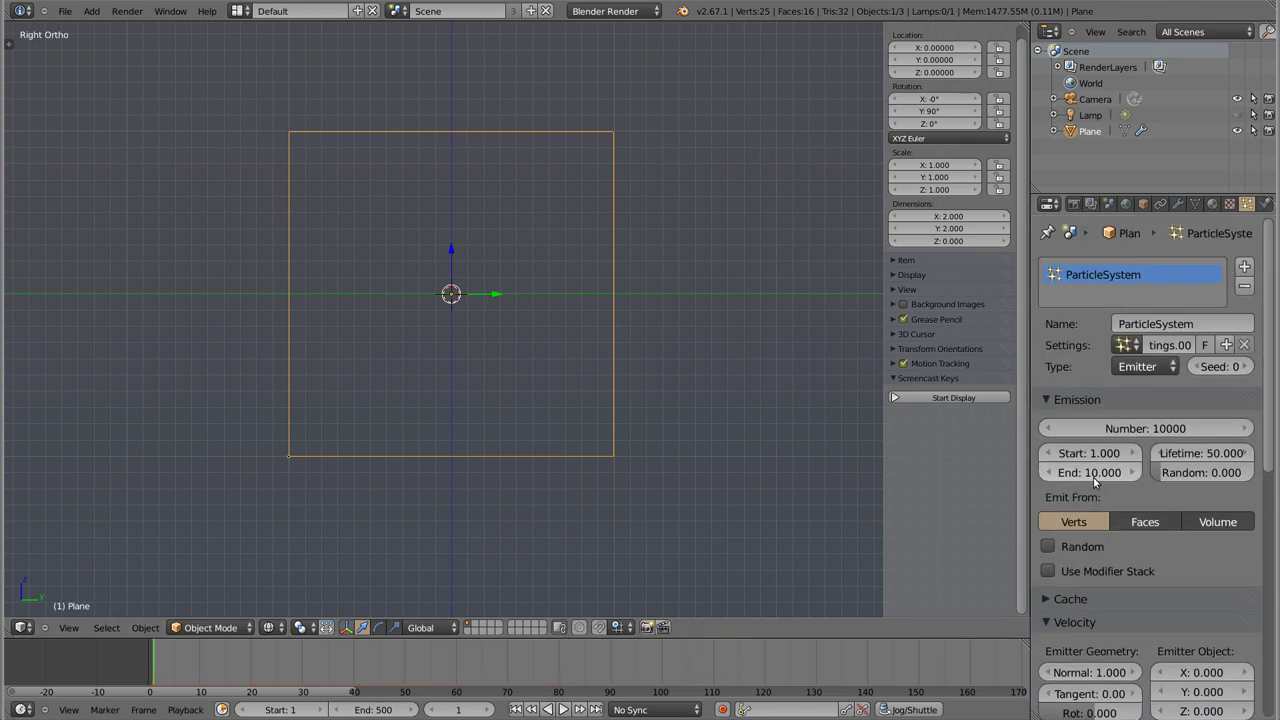
pyautogui.hotkey('alt', 'a')
pyautogui.press('Escape')
pyautogui.hotkey('alt', 'a')
pyautogui.press('Escape')
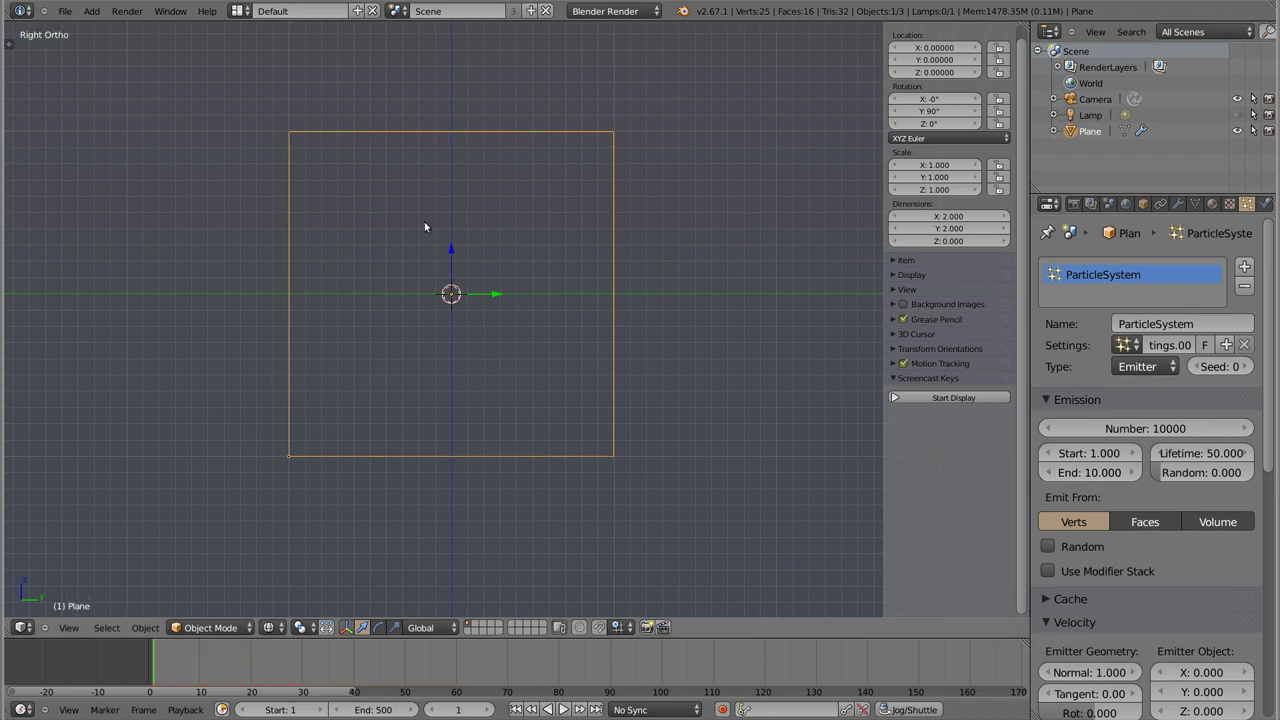
# Step: Sort all the plane's vertices by view-axis depth to control emission order
pyautogui.press('Tab')
pyautogui.press('a')
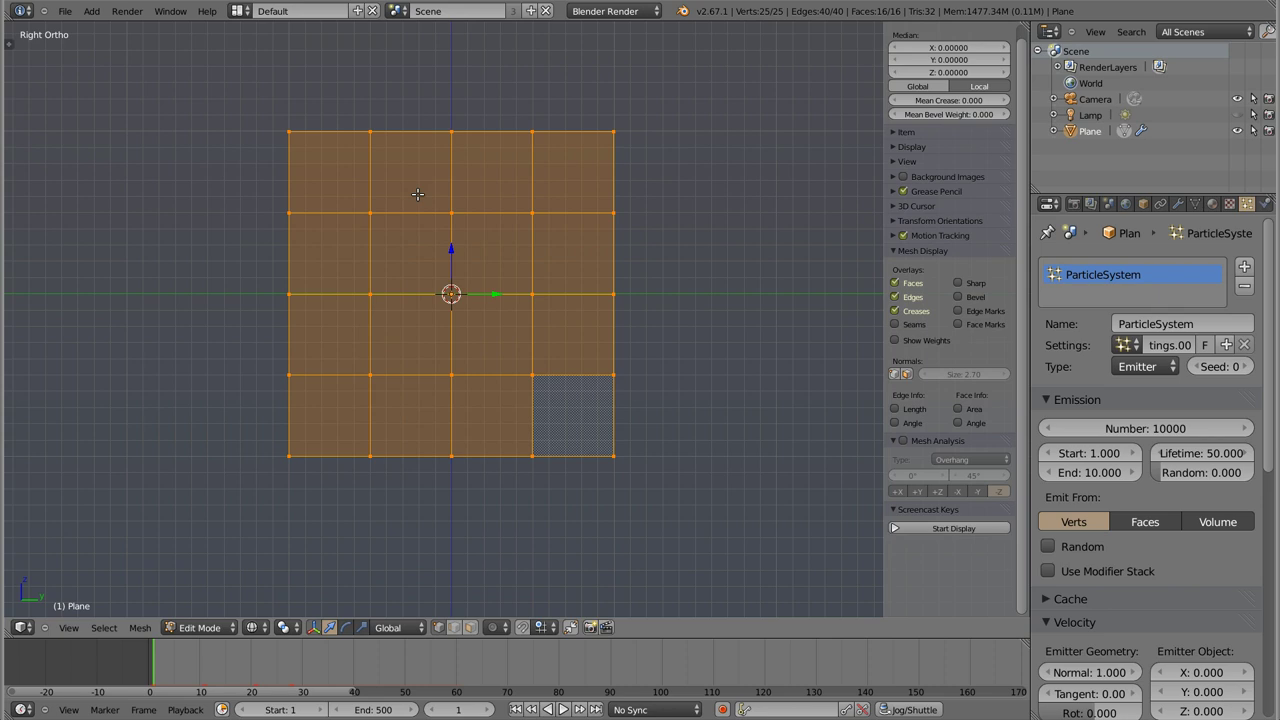
pyautogui.hotkey('ctrl', 'v')
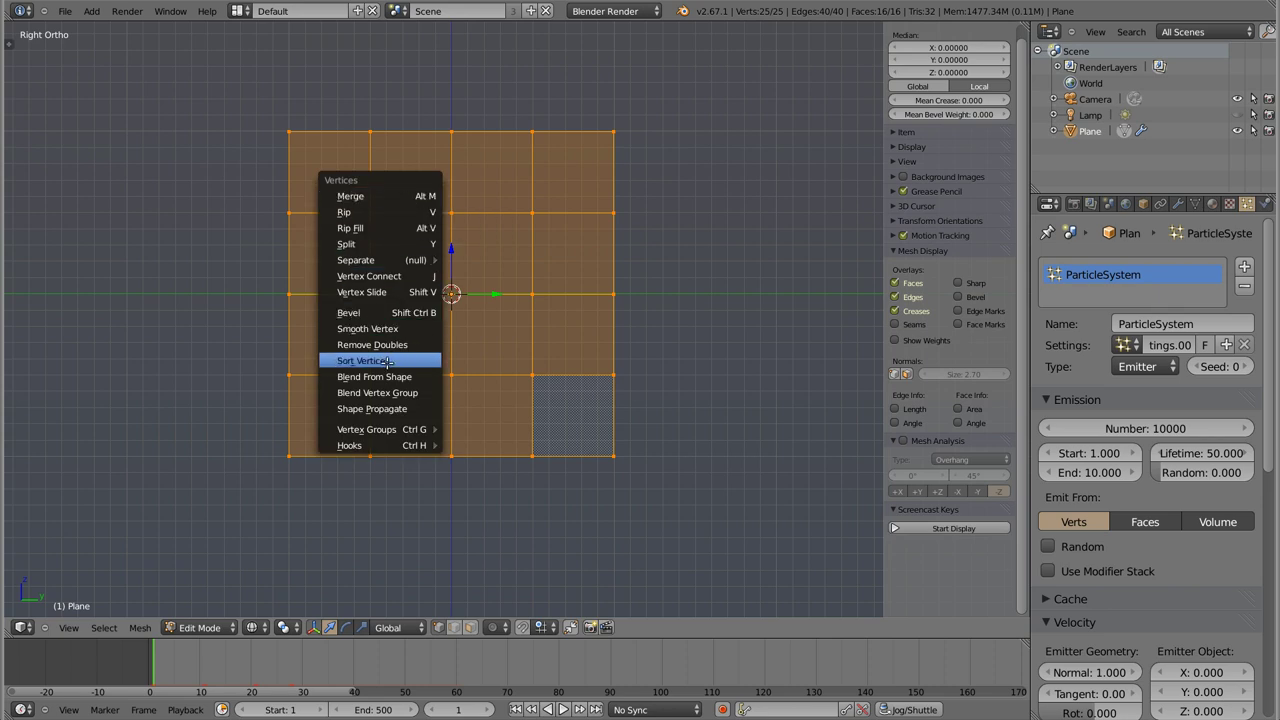
pyautogui.click(388, 362)
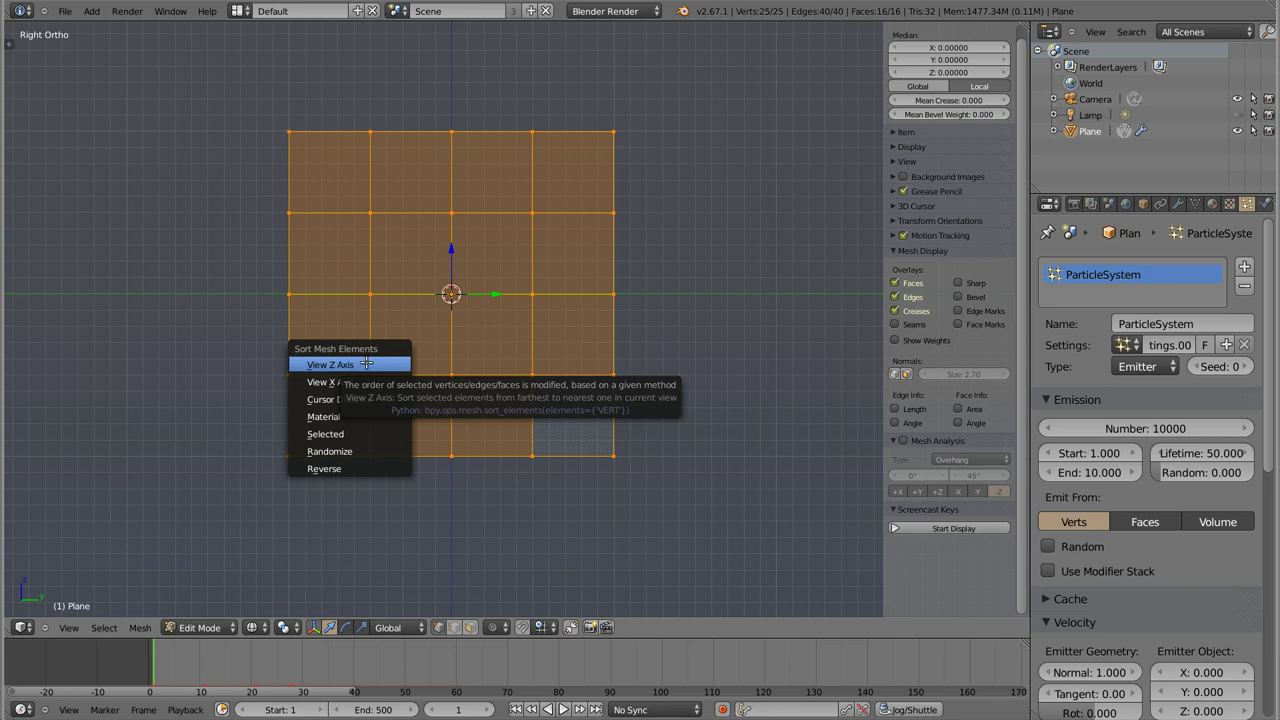
pyautogui.click(366, 363)
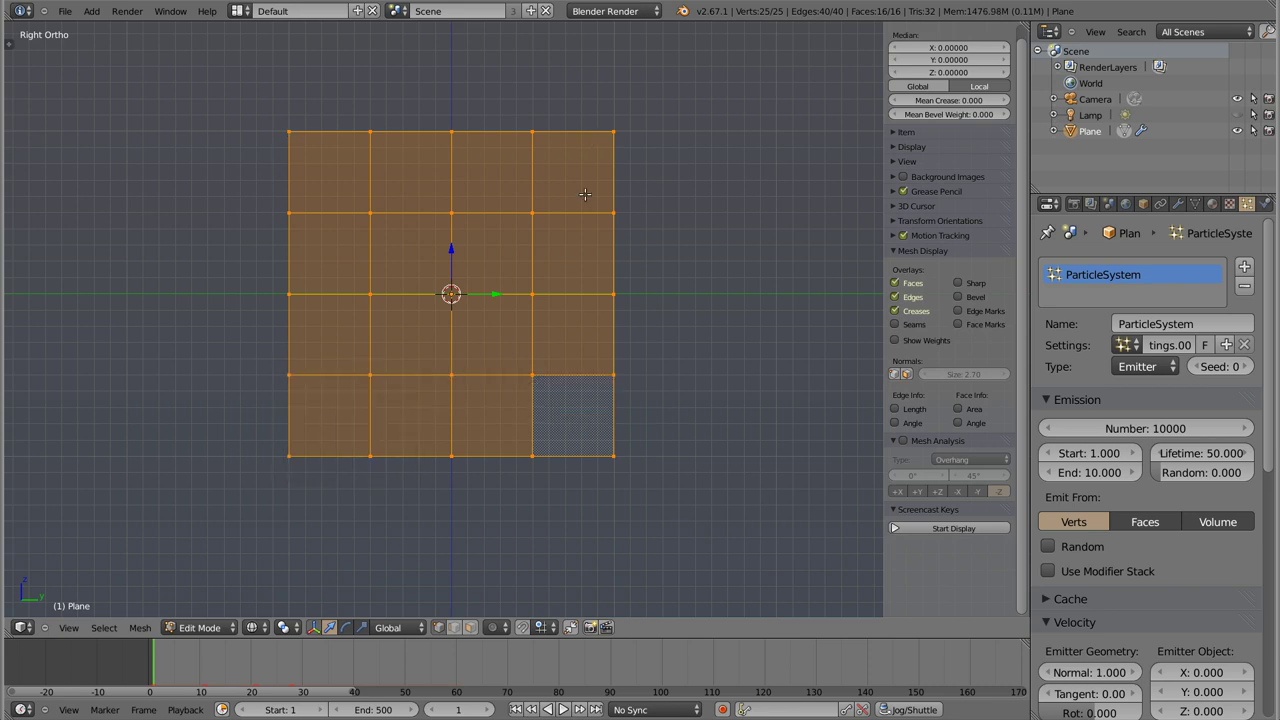
pyautogui.press('Tab')
pyautogui.hotkey('alt', 'a')
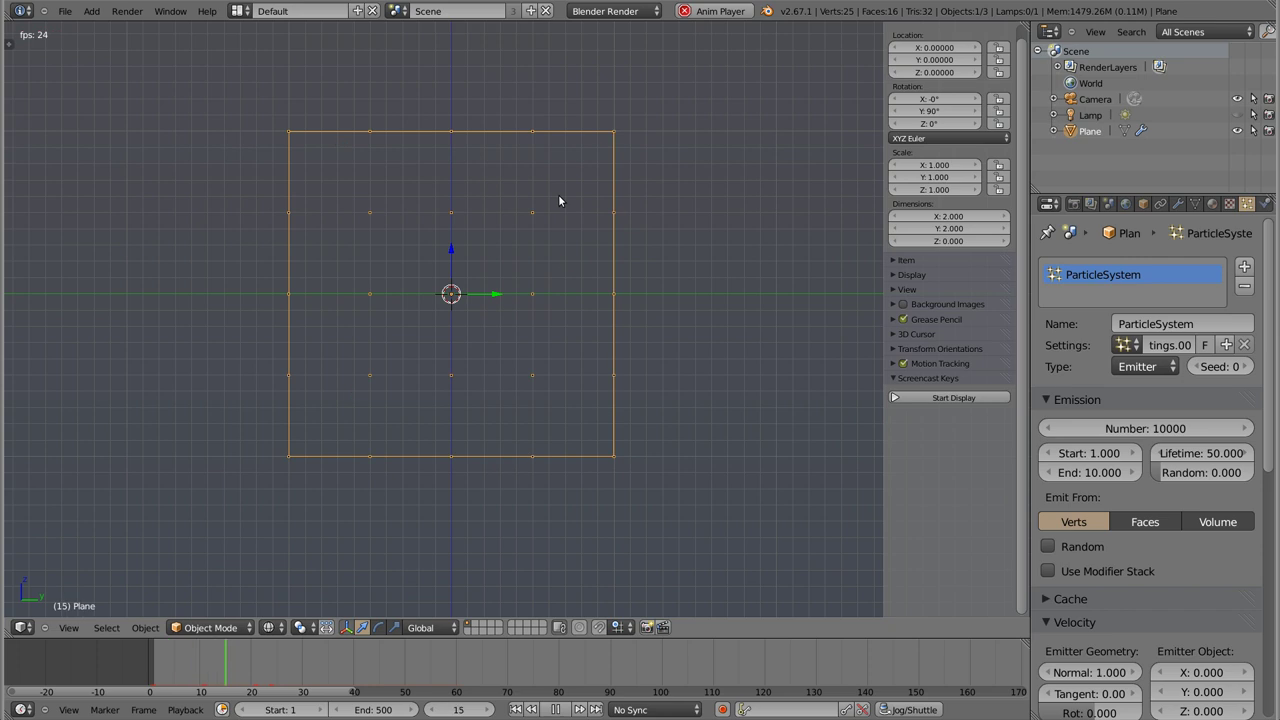
pyautogui.press('Escape')
# Step: Raise the particle count to 10001 and the emission end frame to 100, then play
pyautogui.click(1245, 428)
pyautogui.hotkey('alt', 'a')
pyautogui.press('Escape')
pyautogui.click(1097, 476)
pyautogui.write('0')
pyautogui.press('Return')
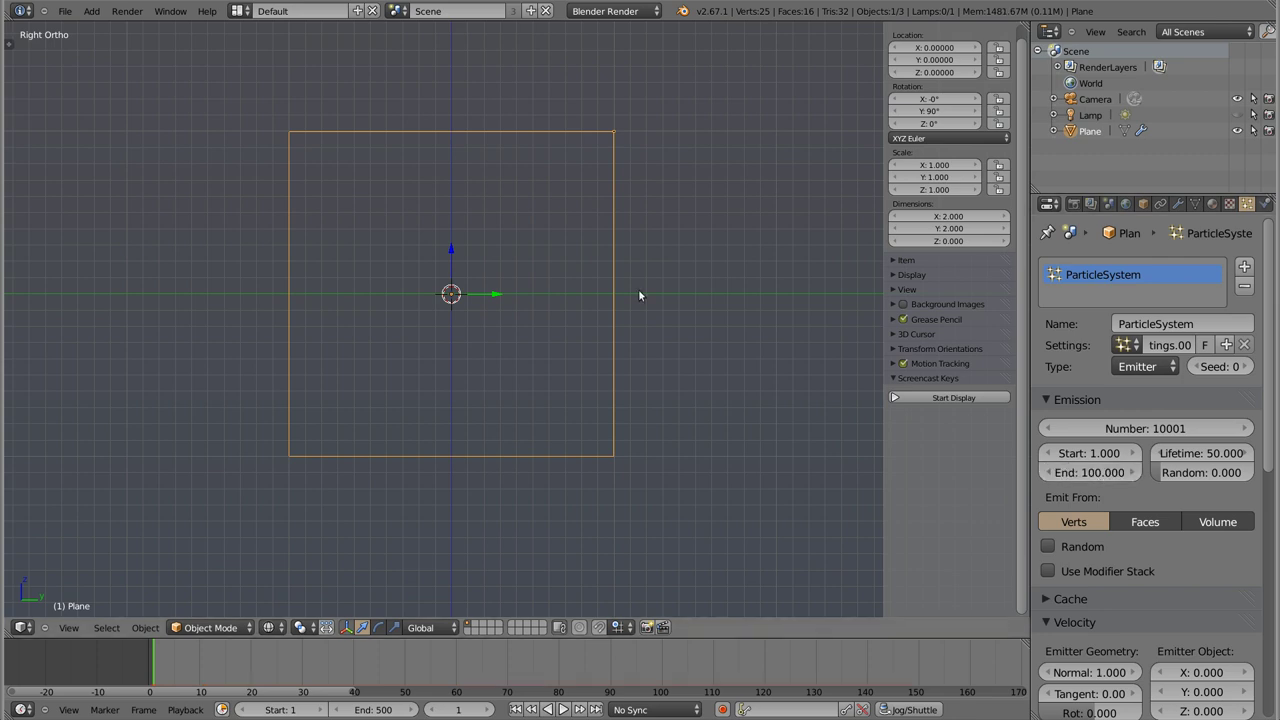
pyautogui.hotkey('alt', 'a')
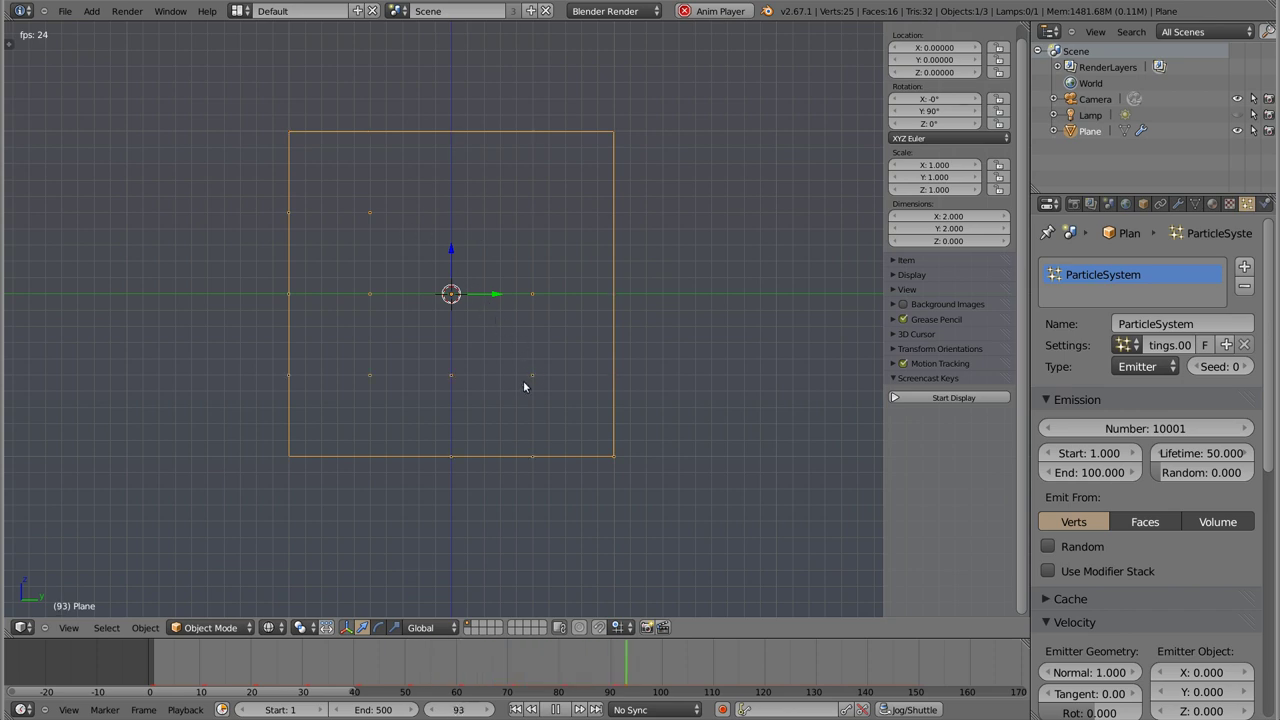
# Step: Subdivide the plane twice and apply a new vertex order via Sort Mesh Elements
pyautogui.press('Escape')
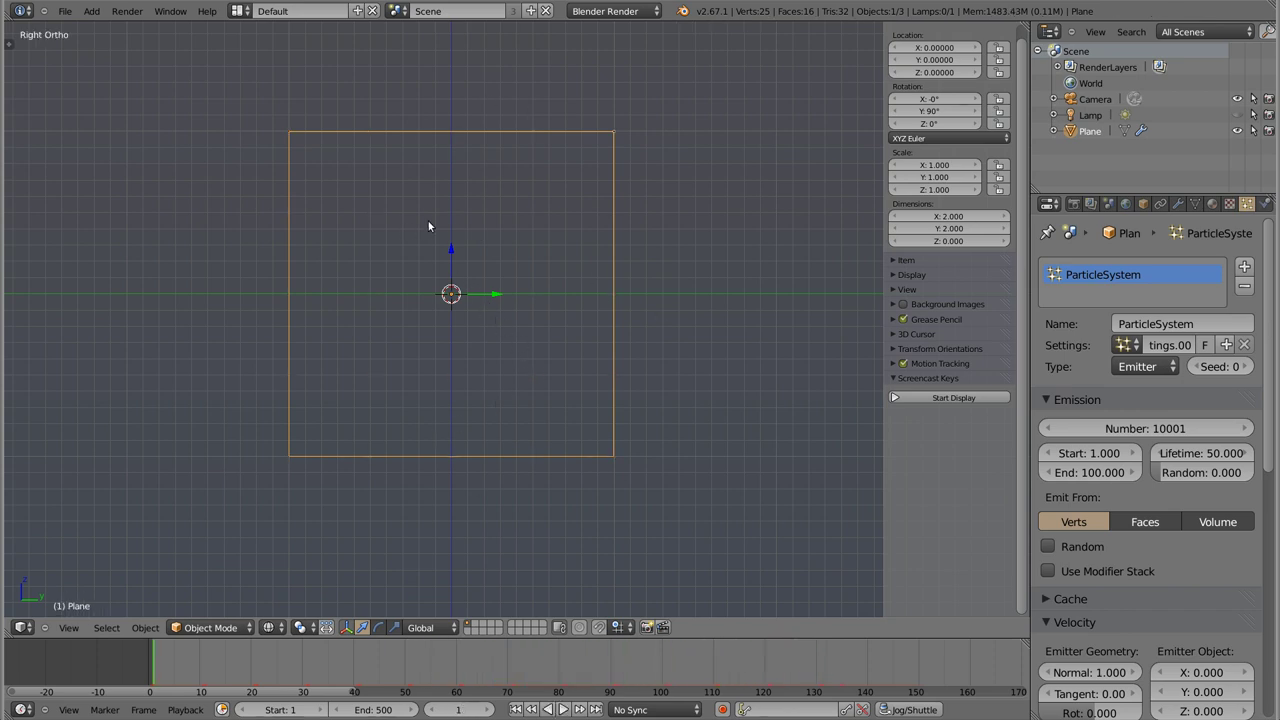
pyautogui.press('Tab')
pyautogui.press('w')
pyautogui.click(481, 212)
pyautogui.press('w')
pyautogui.click(481, 212)
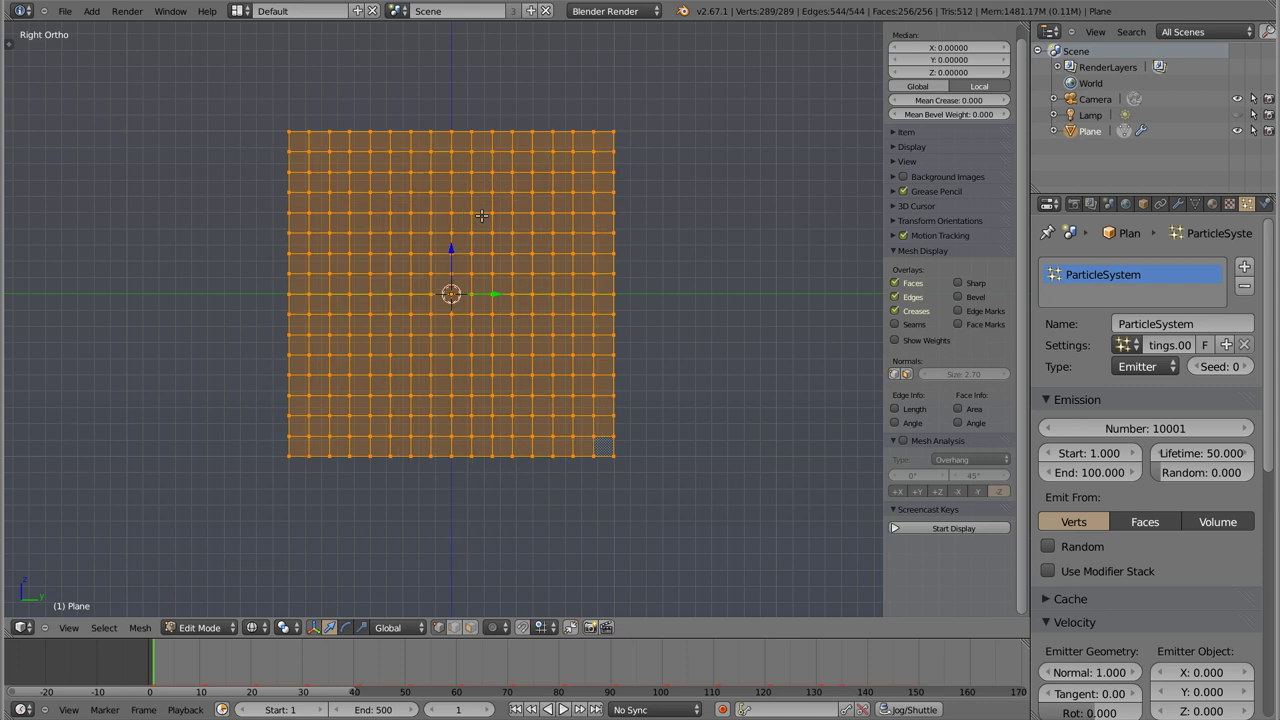
pyautogui.hotkey('ctrl', 'v')
pyautogui.click(476, 218)
pyautogui.click(477, 224)
pyautogui.press('a')
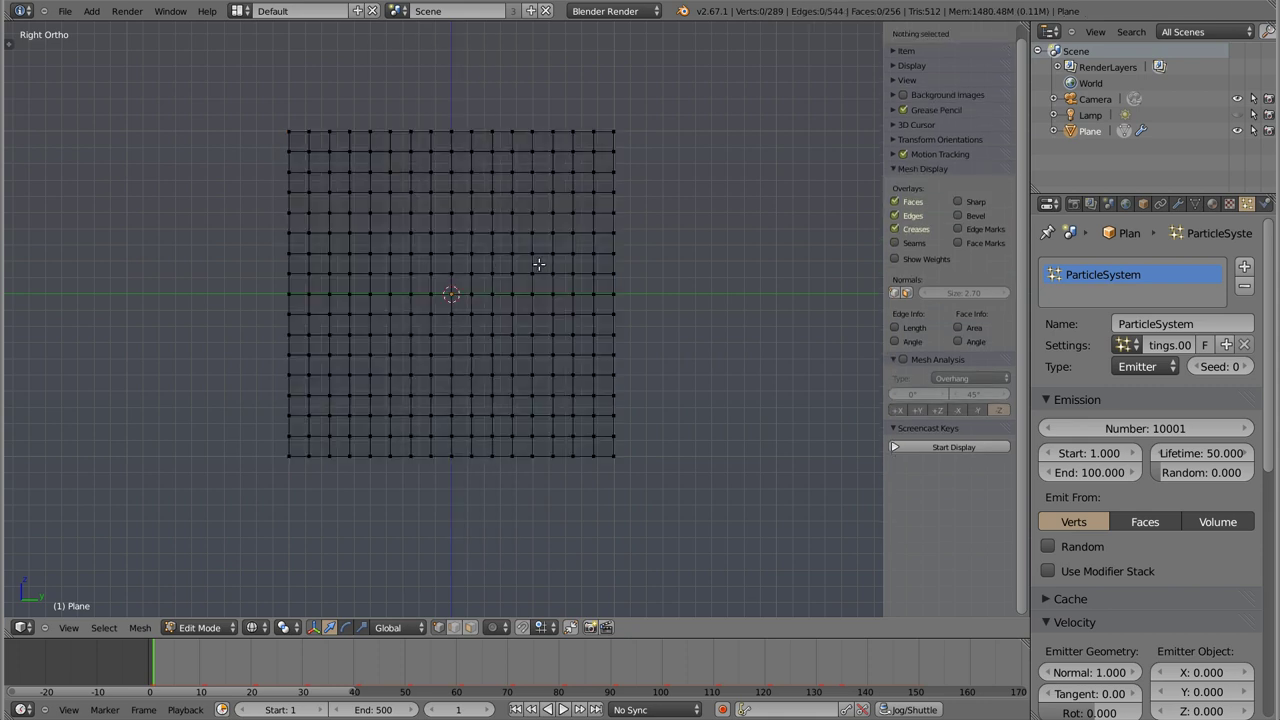
pyautogui.press('Tab')
# Step: Play back the particle emission and inspect it from the front and in perspective
pyautogui.hotkey('alt', 'a')
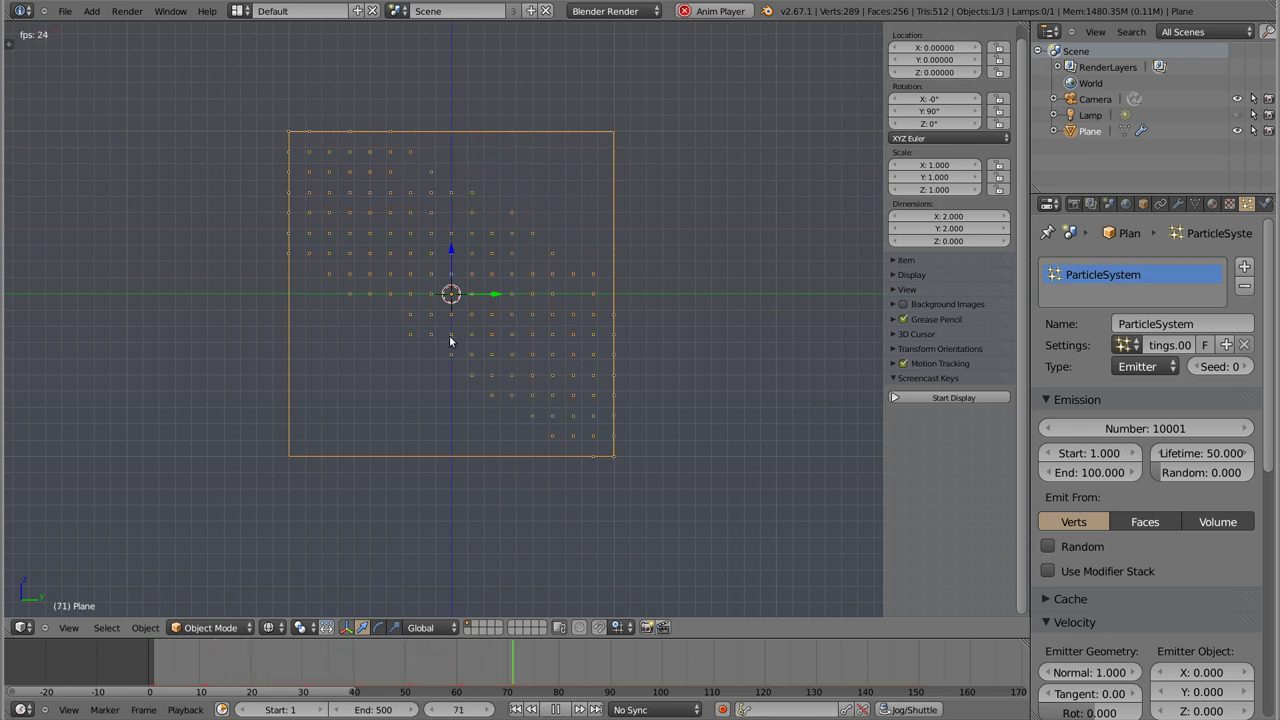
pyautogui.press('Escape')
pyautogui.moveTo(433, 293)
pyautogui.mouseDown(button='middle')
pyautogui.moveTo(570, 331)
pyautogui.moveTo(666, 271)
pyautogui.moveTo(377, 374)
pyautogui.moveTo(397, 314)
pyautogui.moveTo(385, 317)
pyautogui.mouseUp(button='middle')
pyautogui.hotkey('alt', 'a')
pyautogui.press('Escape')
pyautogui.press('KP_1')
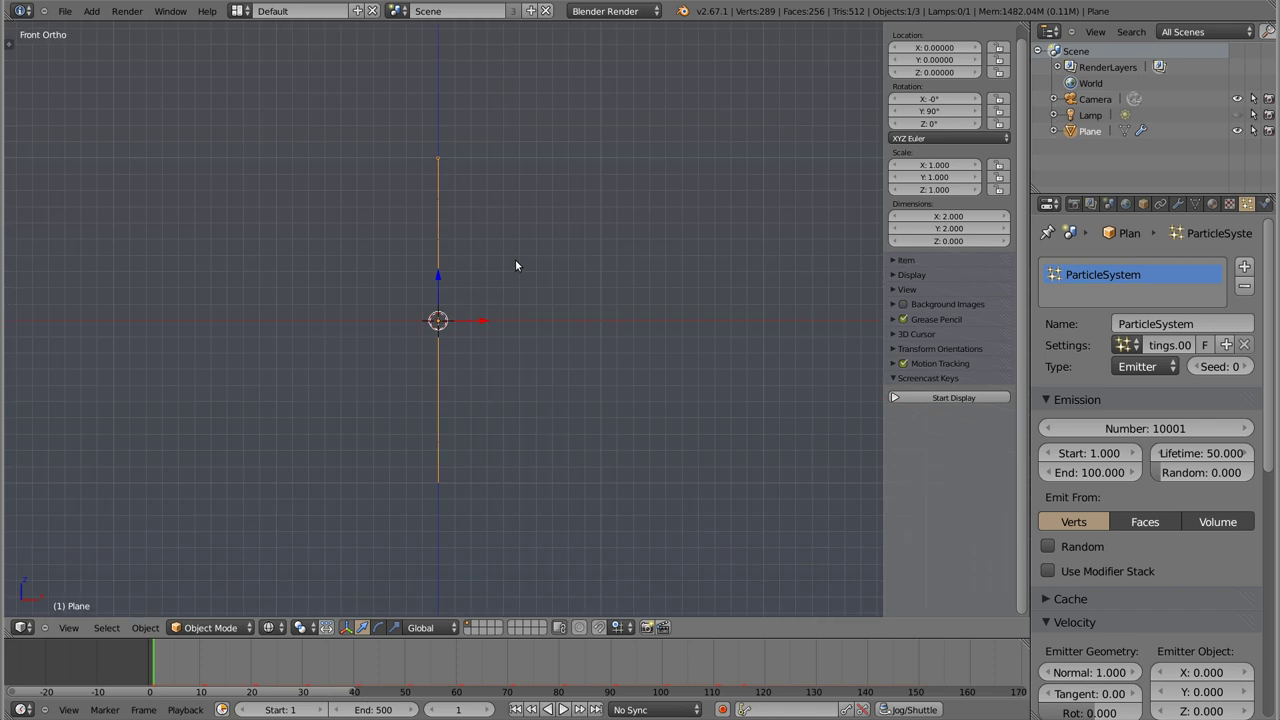
pyautogui.hotkey('alt', 'a')
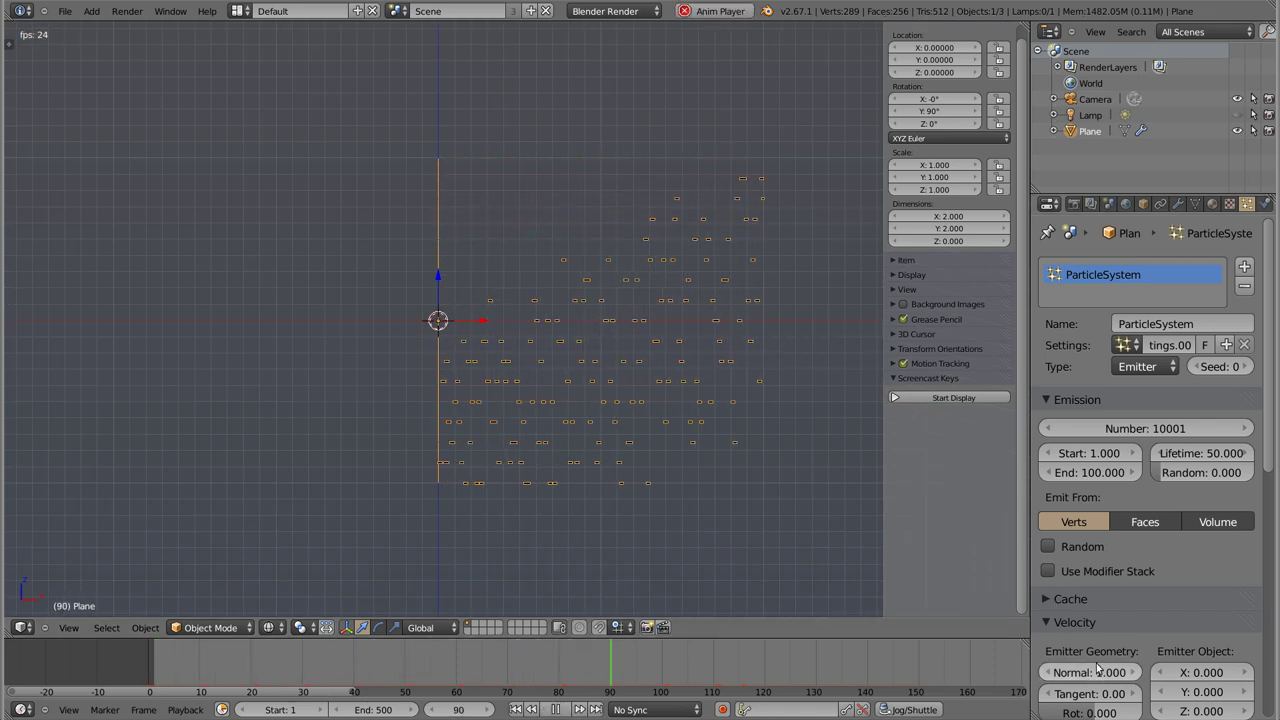
pyautogui.moveTo(570, 354); pyautogui.dragTo(550, 326, button='middle')
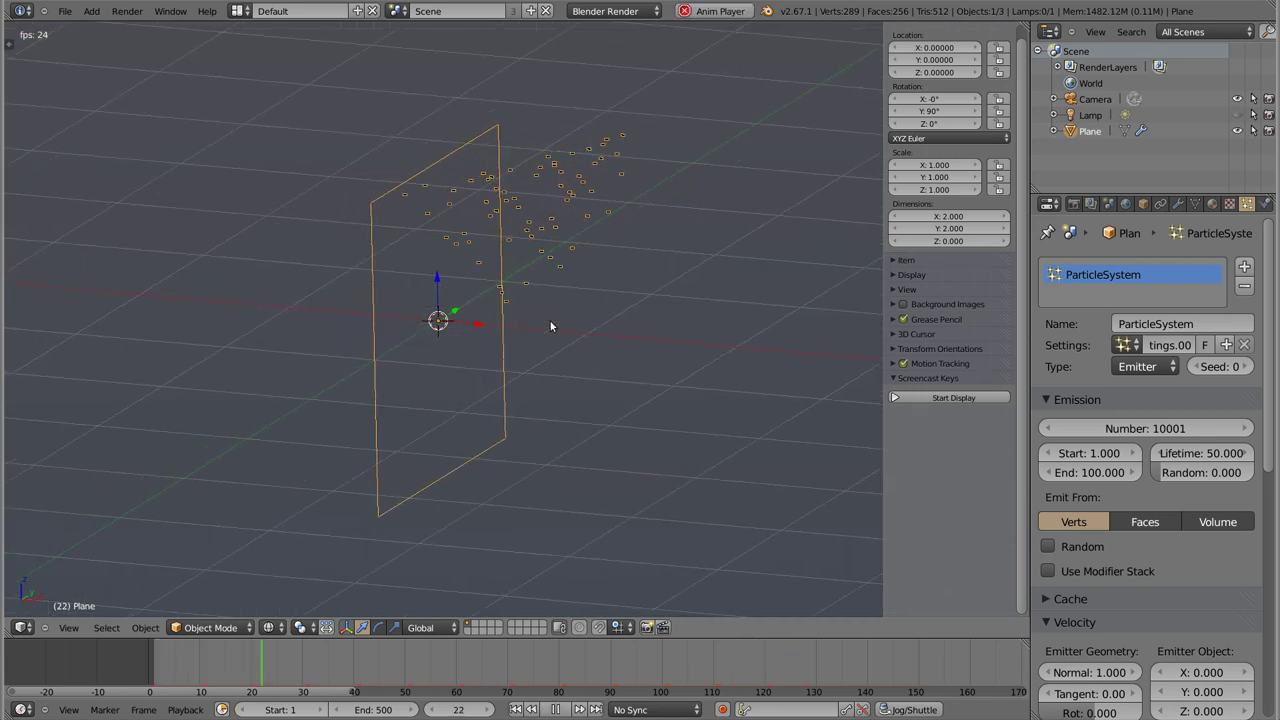
pyautogui.press('Escape')
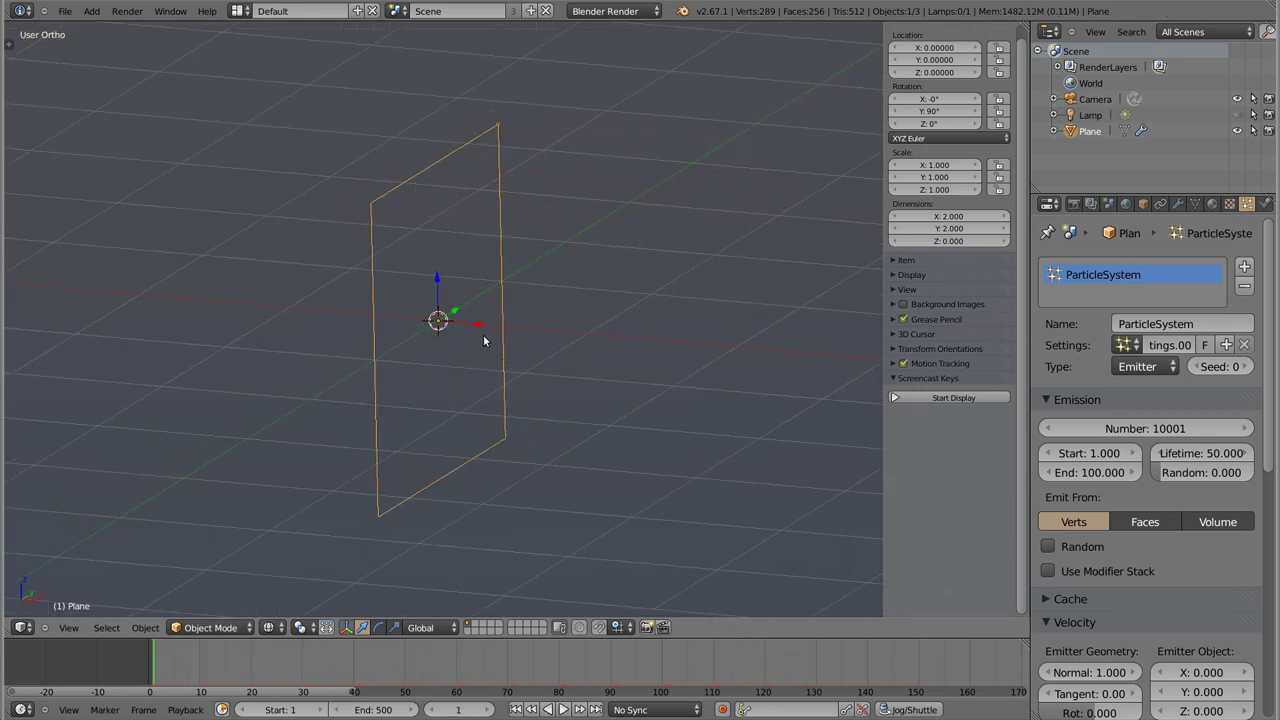
pyautogui.press('KP_1')
# Step: Sort all the plane's vertices by distance from the 3D cursor
pyautogui.press('KP_3')
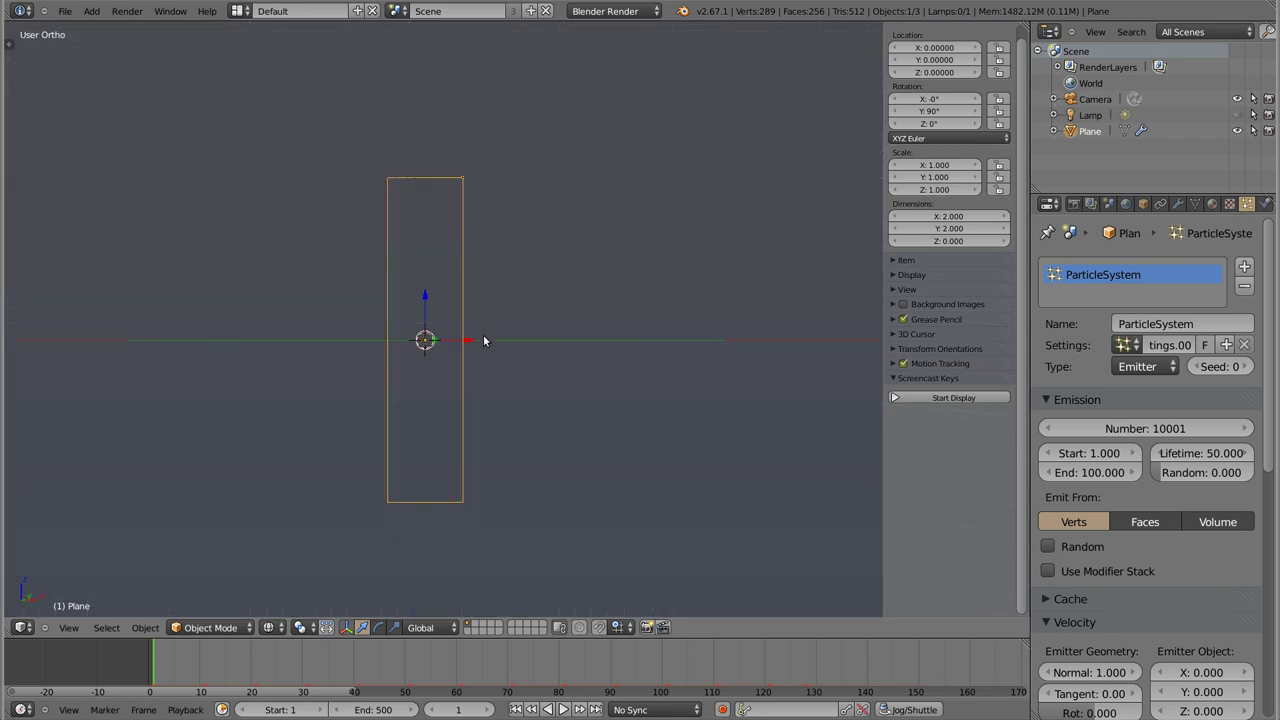
pyautogui.press('Tab')
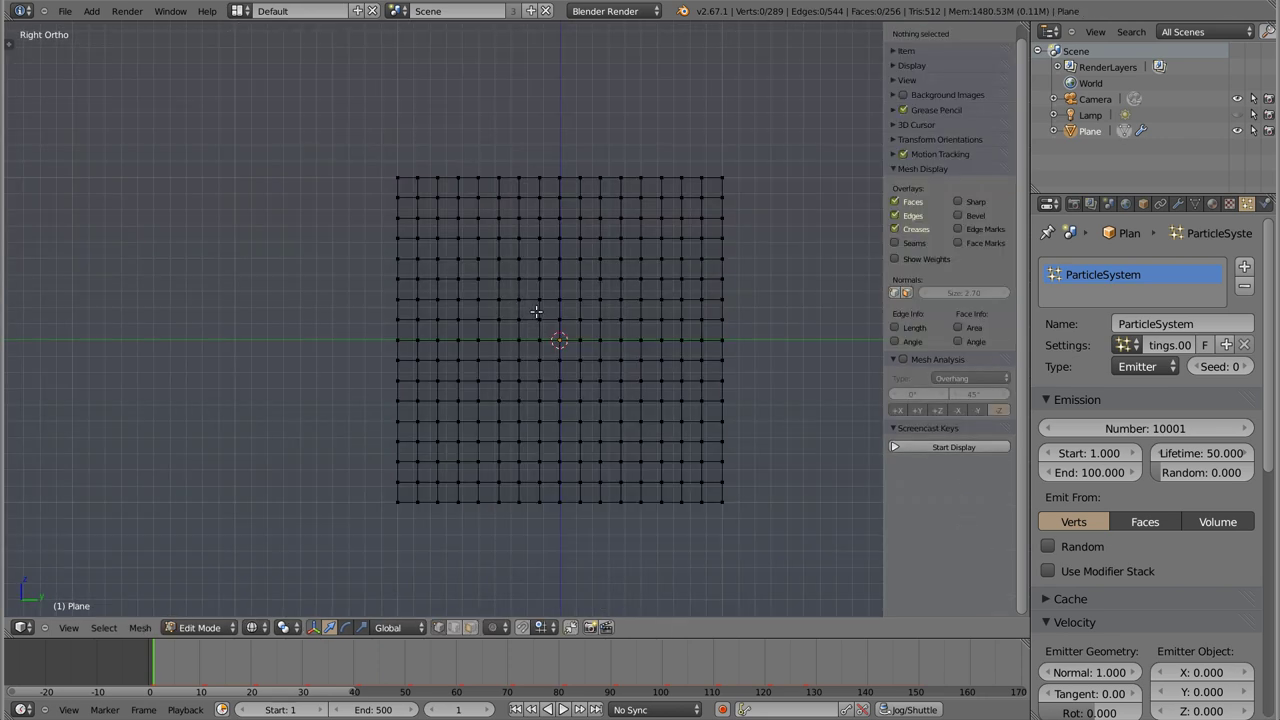
pyautogui.press('a')
pyautogui.press('w')
pyautogui.click(543, 329)
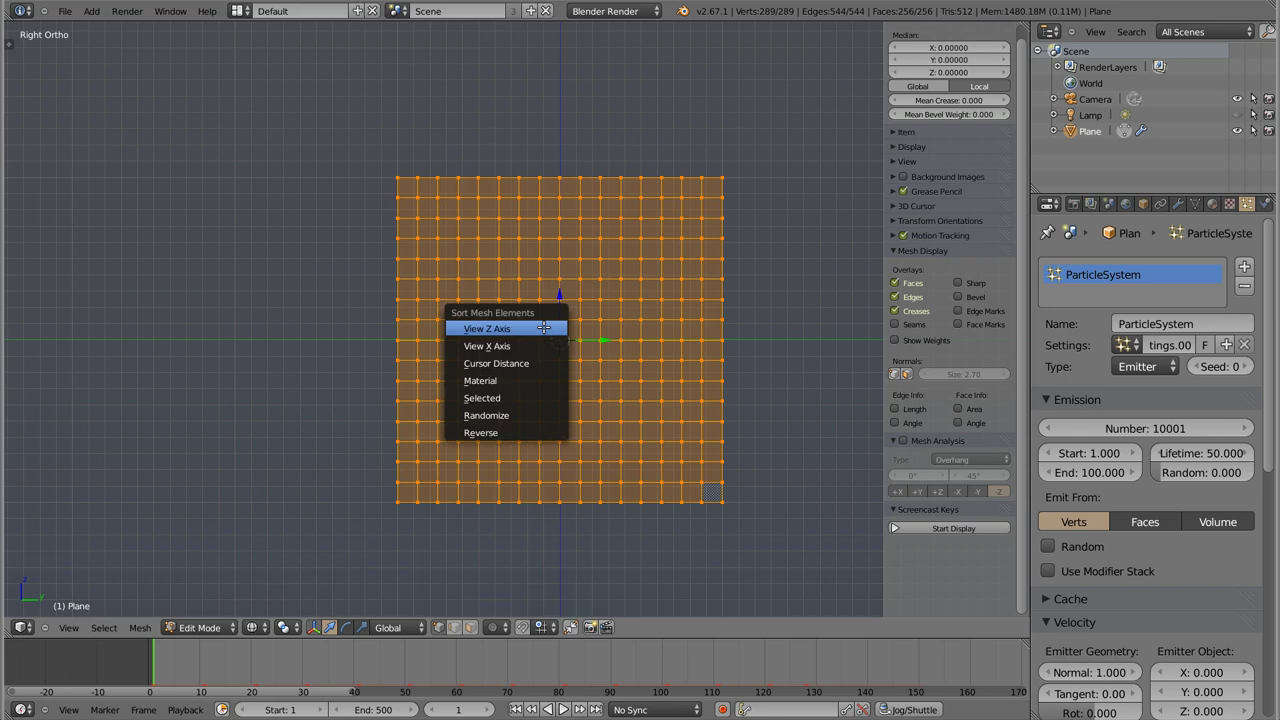
pyautogui.click(529, 364)
pyautogui.press('Tab')
# Step: Preview the cursor-distance emission order while orbiting around the plane
pyautogui.hotkey('alt', 'a')
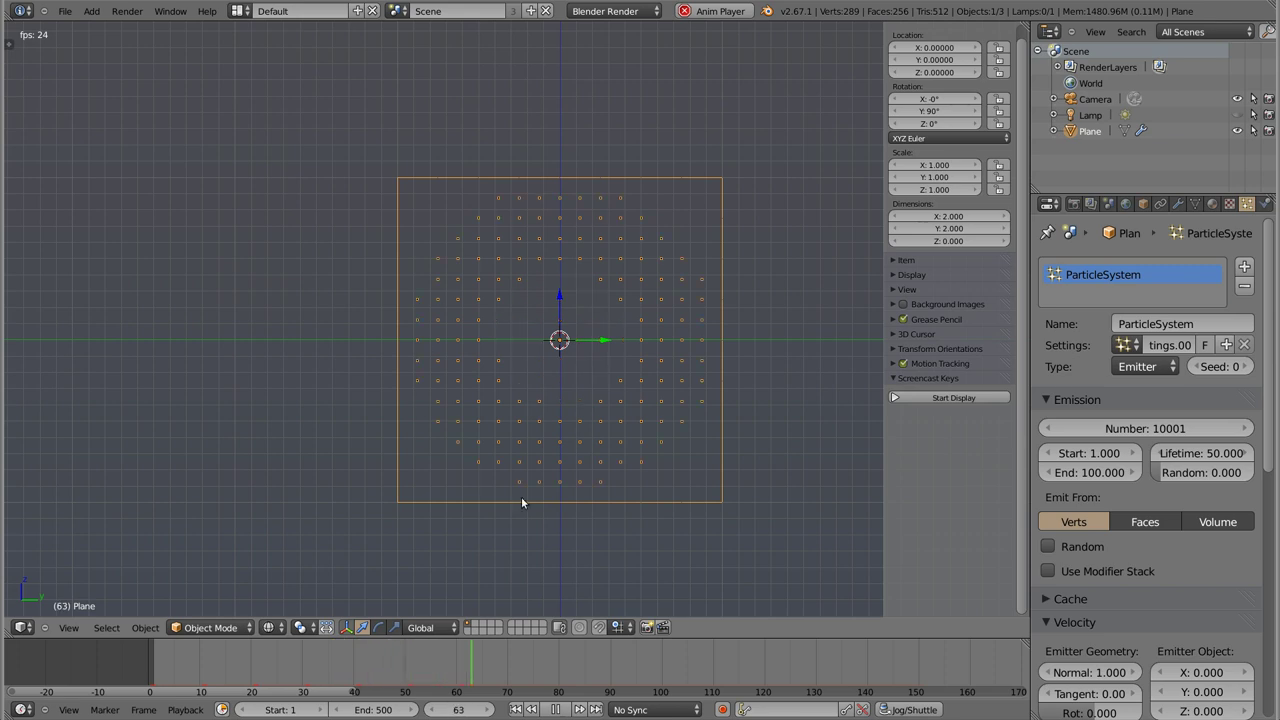
pyautogui.moveTo(575, 347)
pyautogui.keyDown('shift'); pyautogui.mouseDown(button='middle')
pyautogui.moveTo(488, 305)
pyautogui.moveTo(558, 295)
pyautogui.moveTo(551, 363)
pyautogui.moveTo(417, 404)
pyautogui.moveTo(371, 271)
pyautogui.moveTo(347, 28)
pyautogui.moveTo(446, 297)
pyautogui.moveTo(434, 347)
pyautogui.mouseUp(button='middle'); pyautogui.keyUp('shift')
pyautogui.press('Escape')
pyautogui.hotkey('alt', 'a')
pyautogui.moveTo(512, 369); pyautogui.dragTo(449, 280, button='middle')
pyautogui.press('Escape')
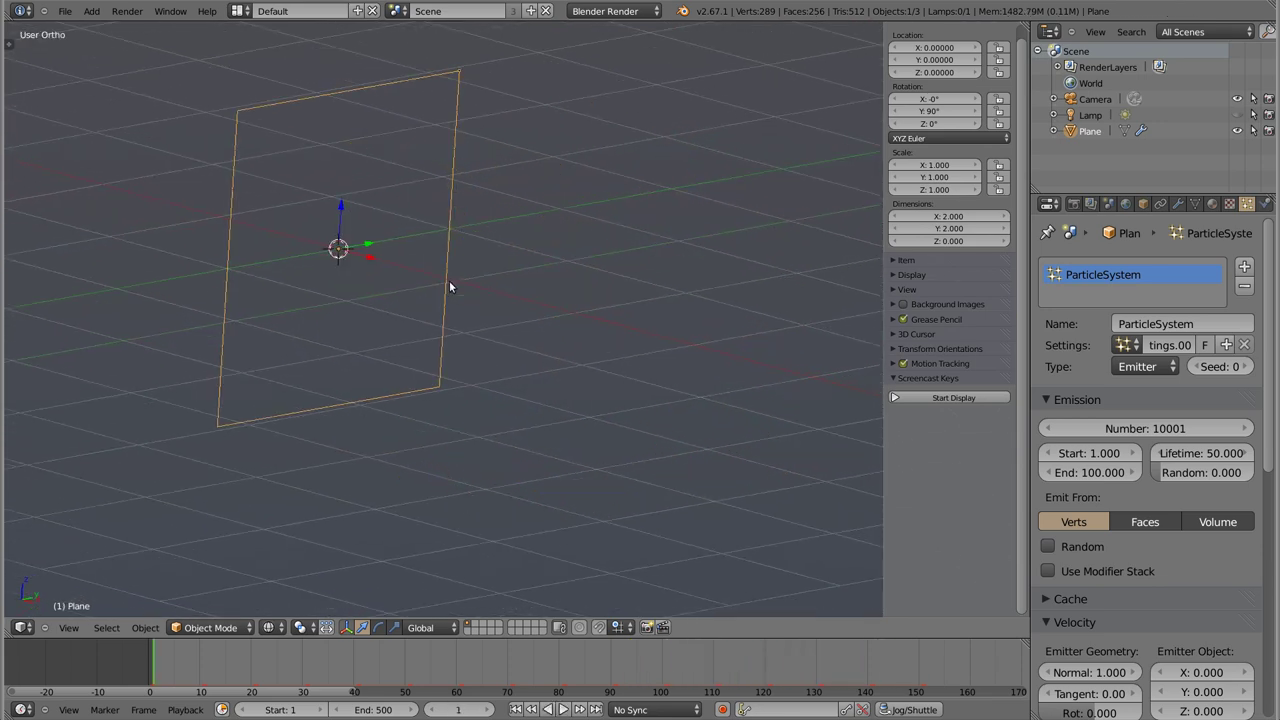
# Step: Reverse the vertex sort order and preview the reversed emission sweep
pyautogui.press('Tab')
pyautogui.press('Tab')
pyautogui.press('Tab')
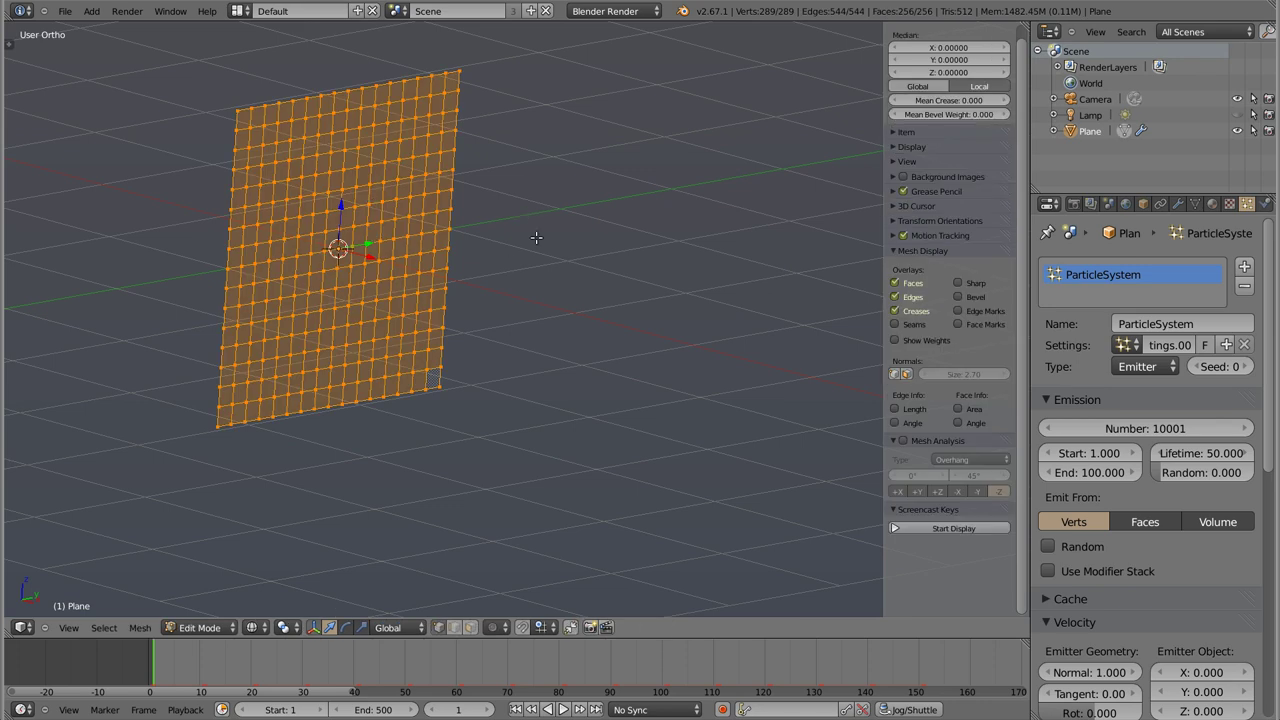
pyautogui.press('w')
pyautogui.click(536, 238)
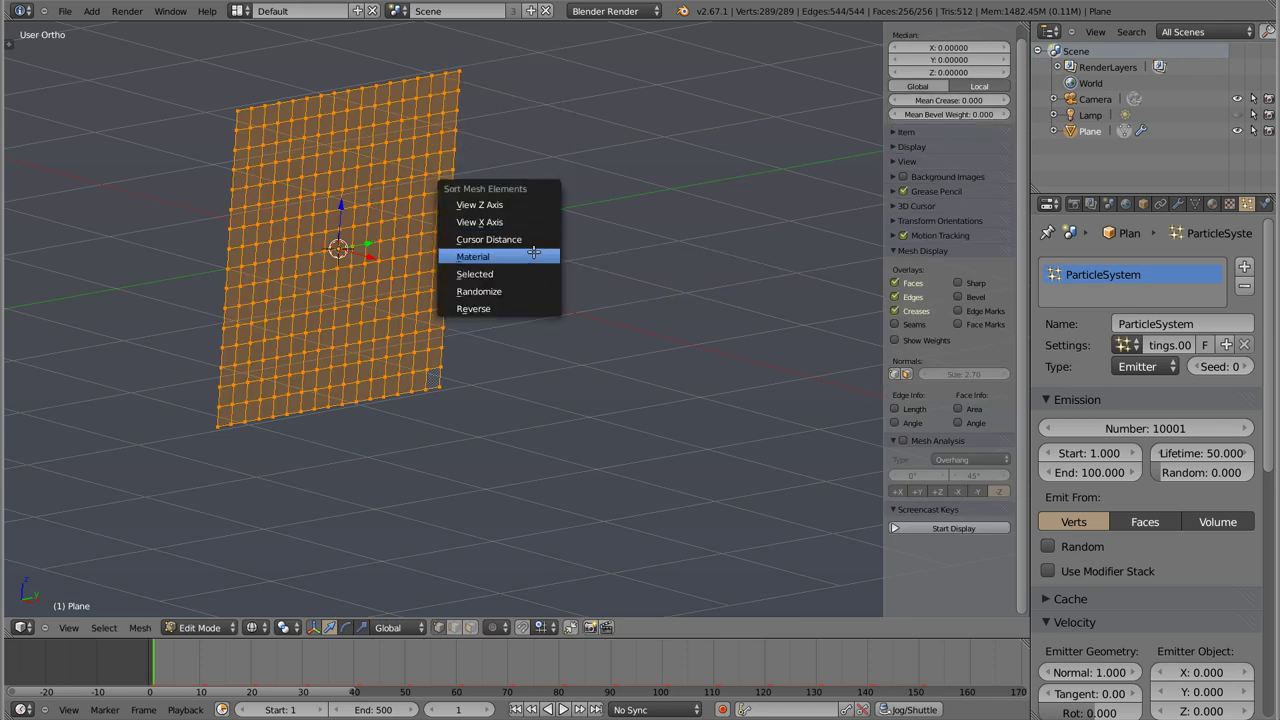
pyautogui.click(513, 307)
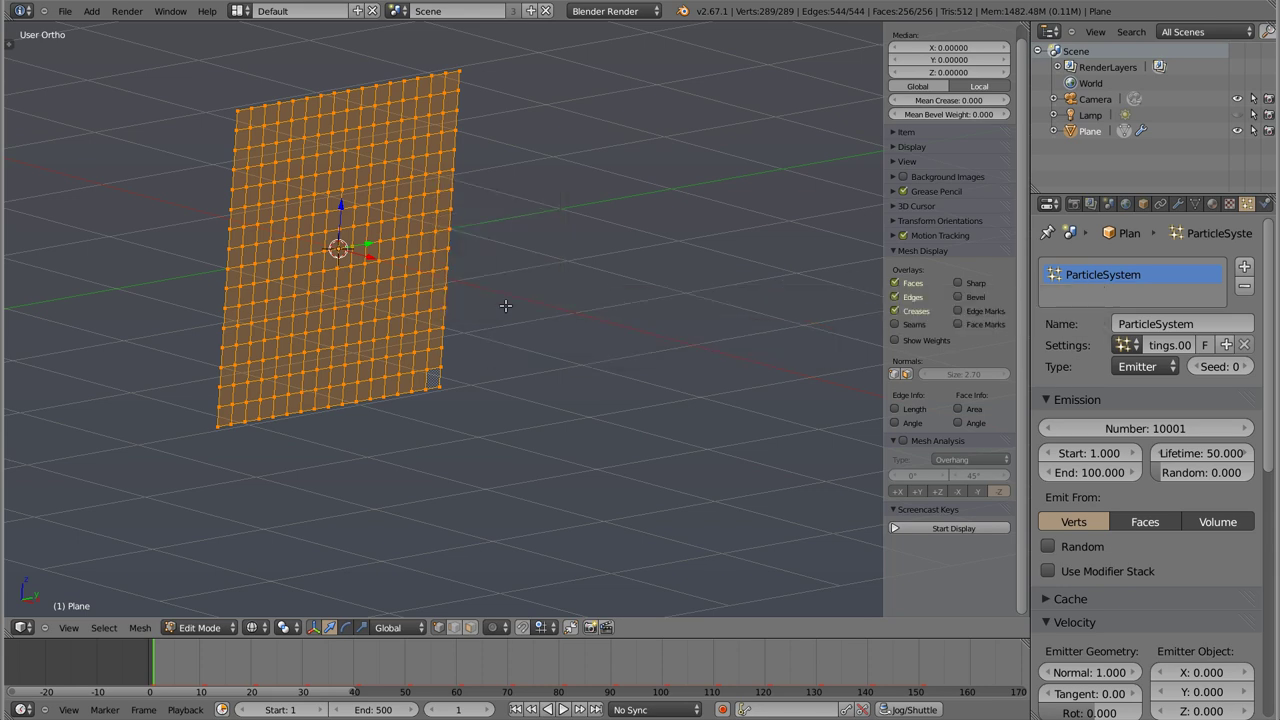
pyautogui.press('Tab')
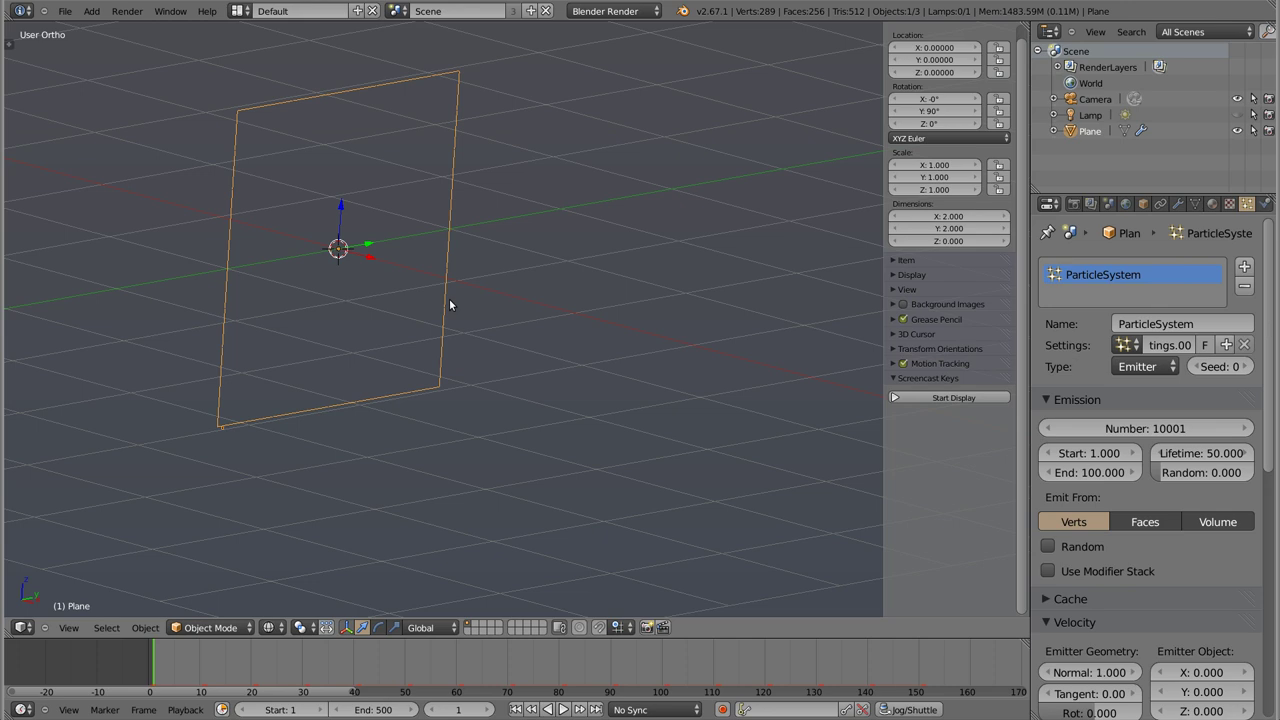
pyautogui.hotkey('alt', 'a')
pyautogui.moveTo(369, 303)
pyautogui.mouseDown(button='middle')
pyautogui.moveTo(447, 267)
pyautogui.moveTo(573, 432)
pyautogui.moveTo(592, 431)
pyautogui.mouseUp(button='middle')
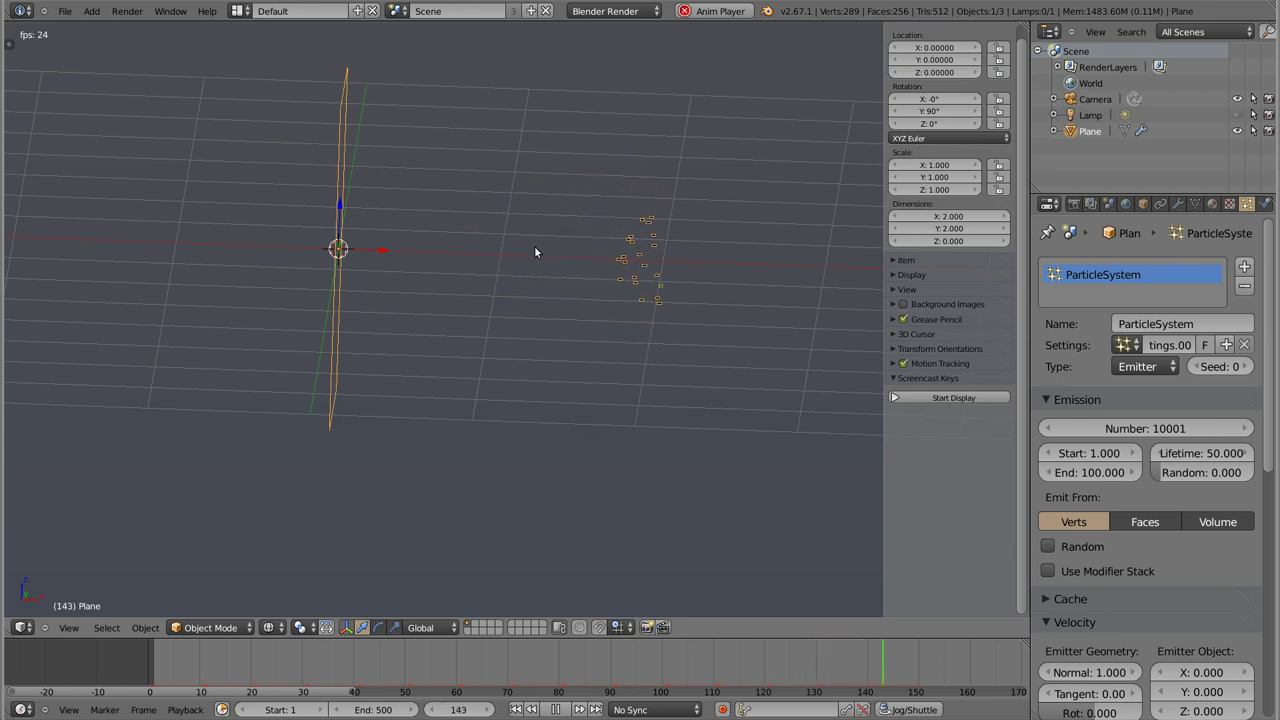
pyautogui.press('Escape')
pyautogui.moveTo(537, 258)
pyautogui.mouseDown(button='middle')
pyautogui.moveTo(372, 325)
pyautogui.moveTo(373, 267)
pyautogui.moveTo(392, 295)
pyautogui.mouseUp(button='middle')
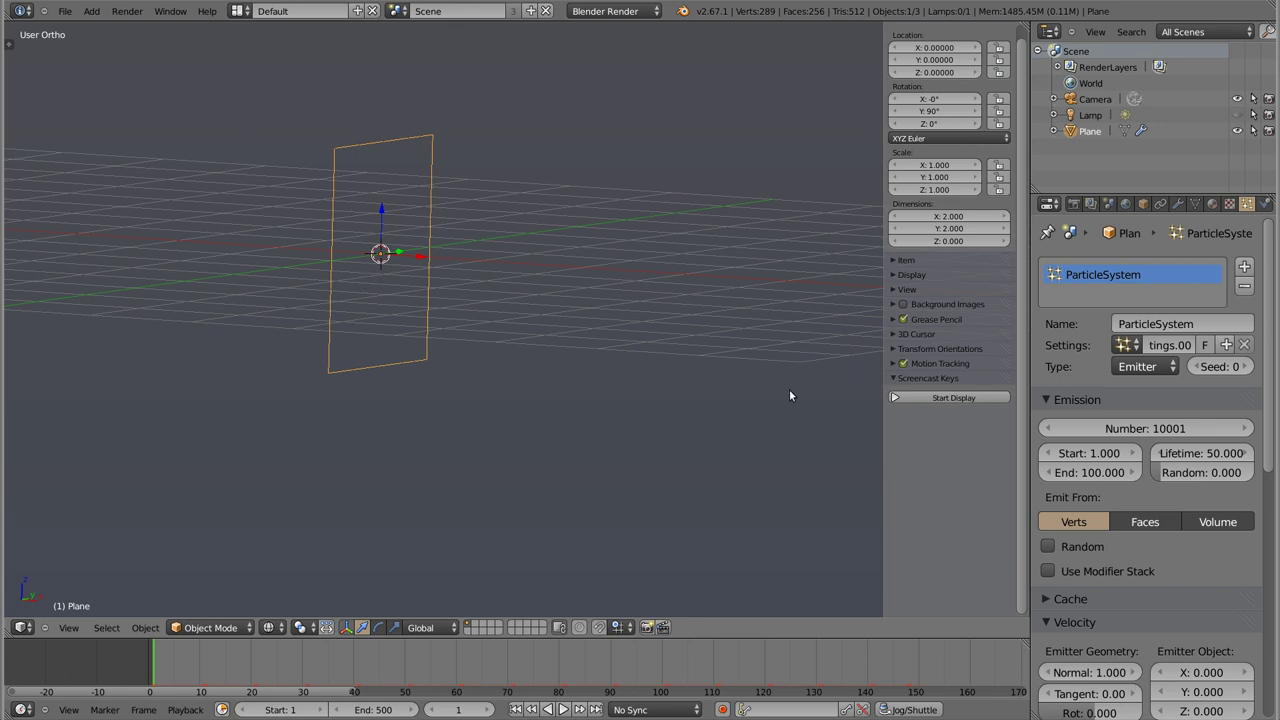
# Step: Enable Random emission order and preview the particles
pyautogui.click(1048, 547)
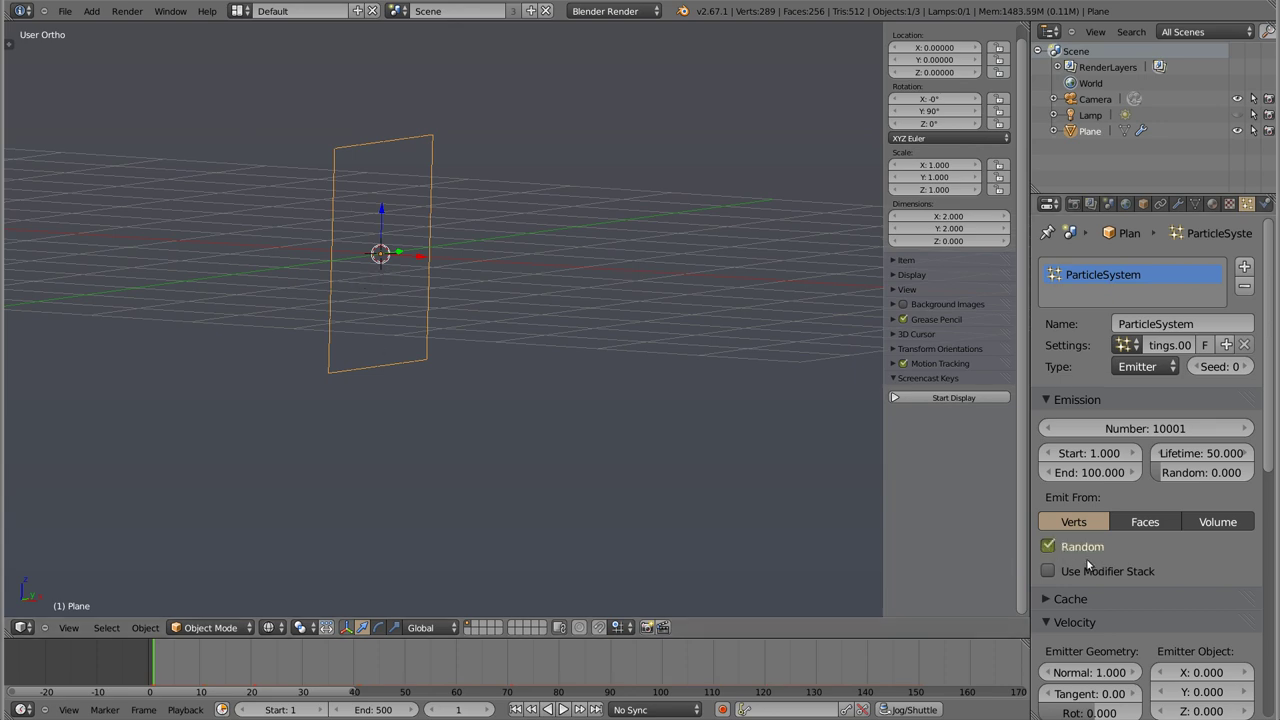
pyautogui.hotkey('alt', 'a')
pyautogui.moveTo(498, 311)
pyautogui.mouseDown(button='middle')
pyautogui.moveTo(489, 534)
pyautogui.moveTo(603, 543)
pyautogui.moveTo(531, 366)
pyautogui.moveTo(442, 320)
pyautogui.moveTo(449, 397)
pyautogui.moveTo(514, 397)
pyautogui.moveTo(509, 363)
pyautogui.mouseUp(button='middle')
pyautogui.press('Escape')
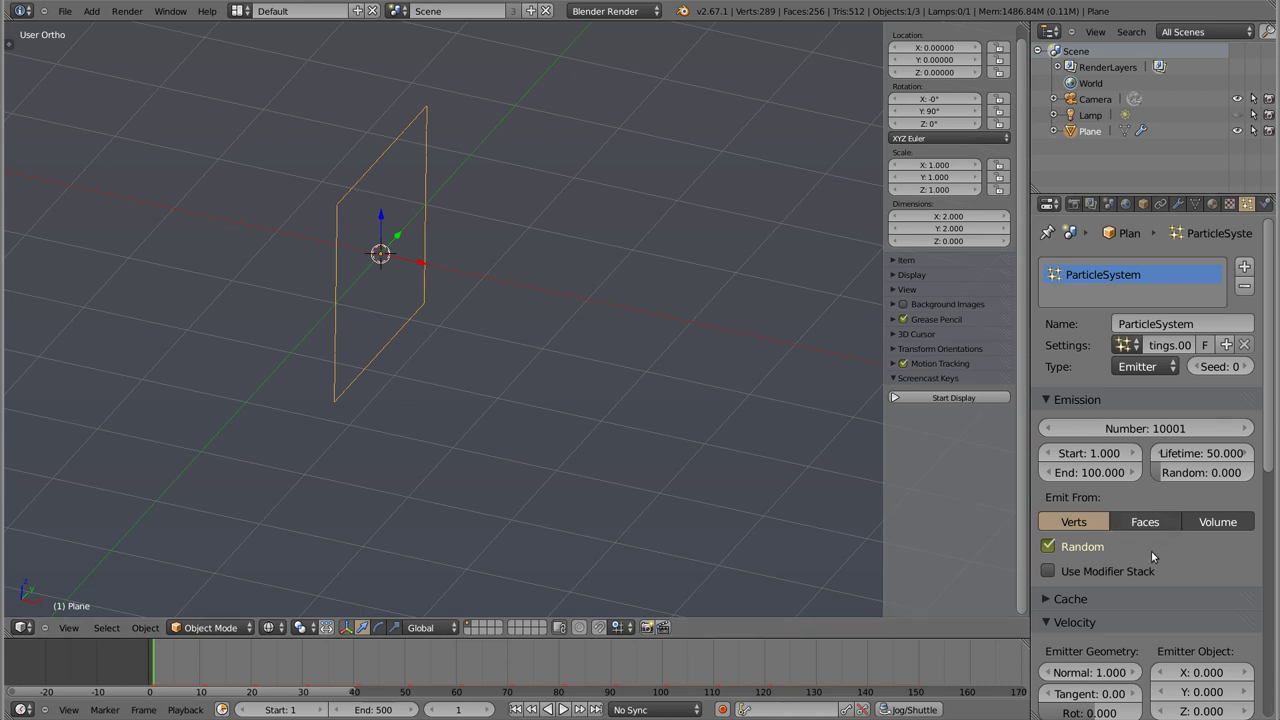
# Step: Set Emit From to Faces and preview the particles filling the plane face-on
pyautogui.click(1152, 525)
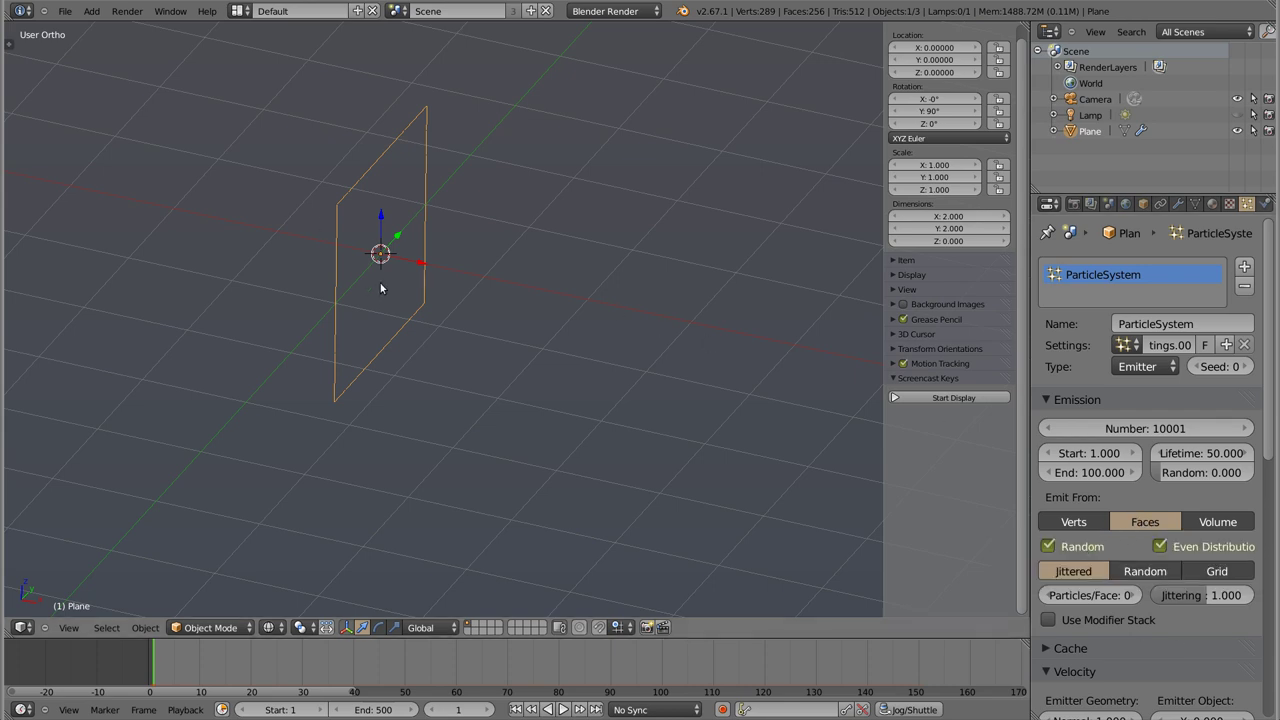
pyautogui.press('KP_3')
pyautogui.keyDown('shift'); pyautogui.moveTo(535, 410); pyautogui.dragTo(462, 341, button='middle'); pyautogui.keyUp('shift')
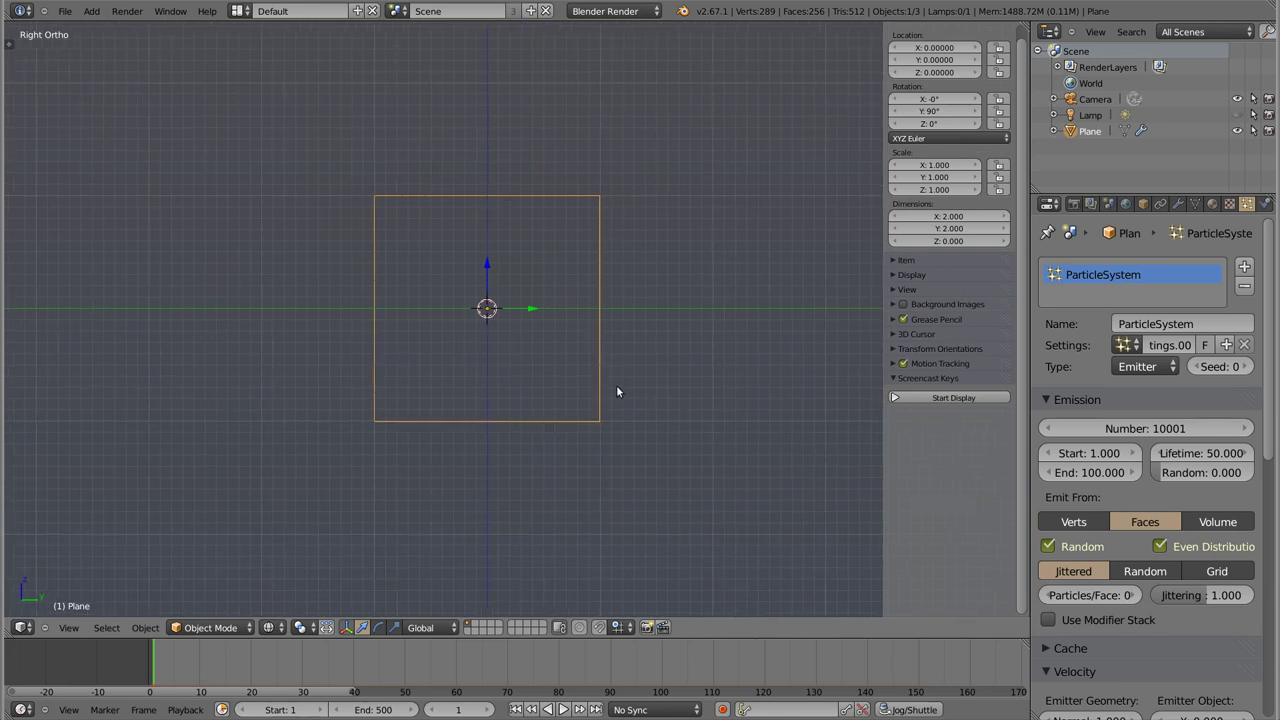
pyautogui.hotkey('alt', 'a')
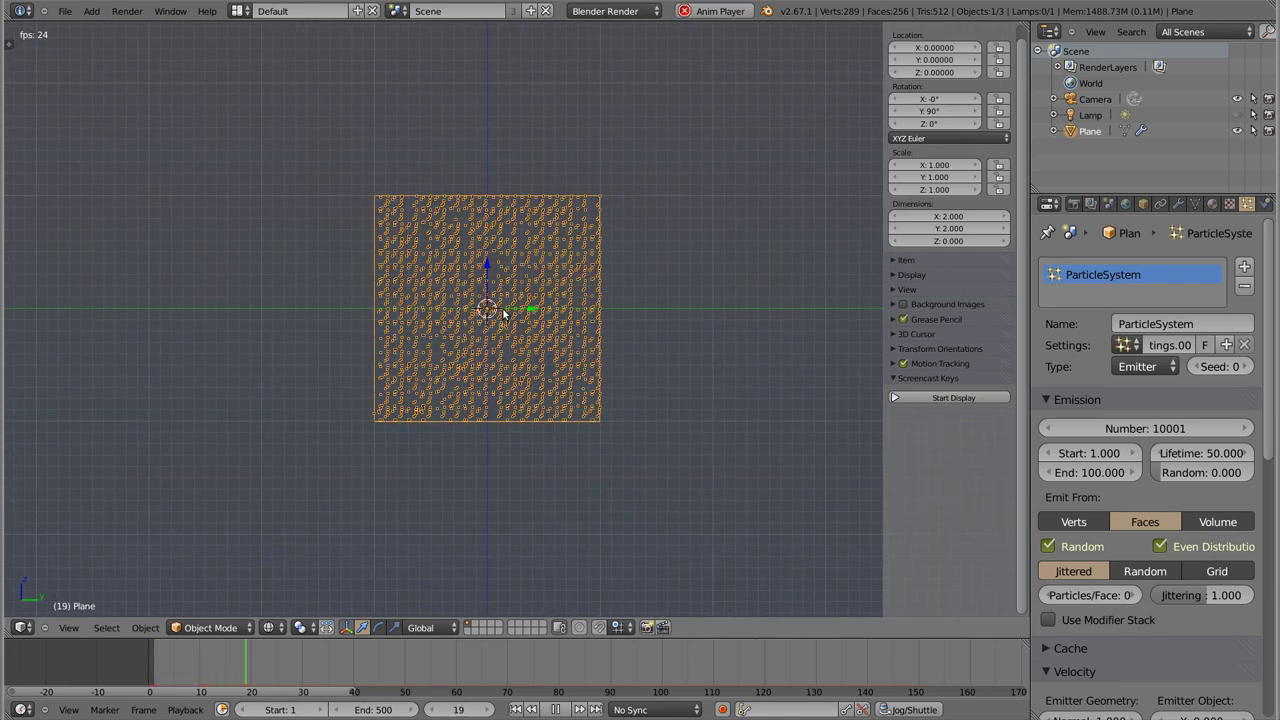
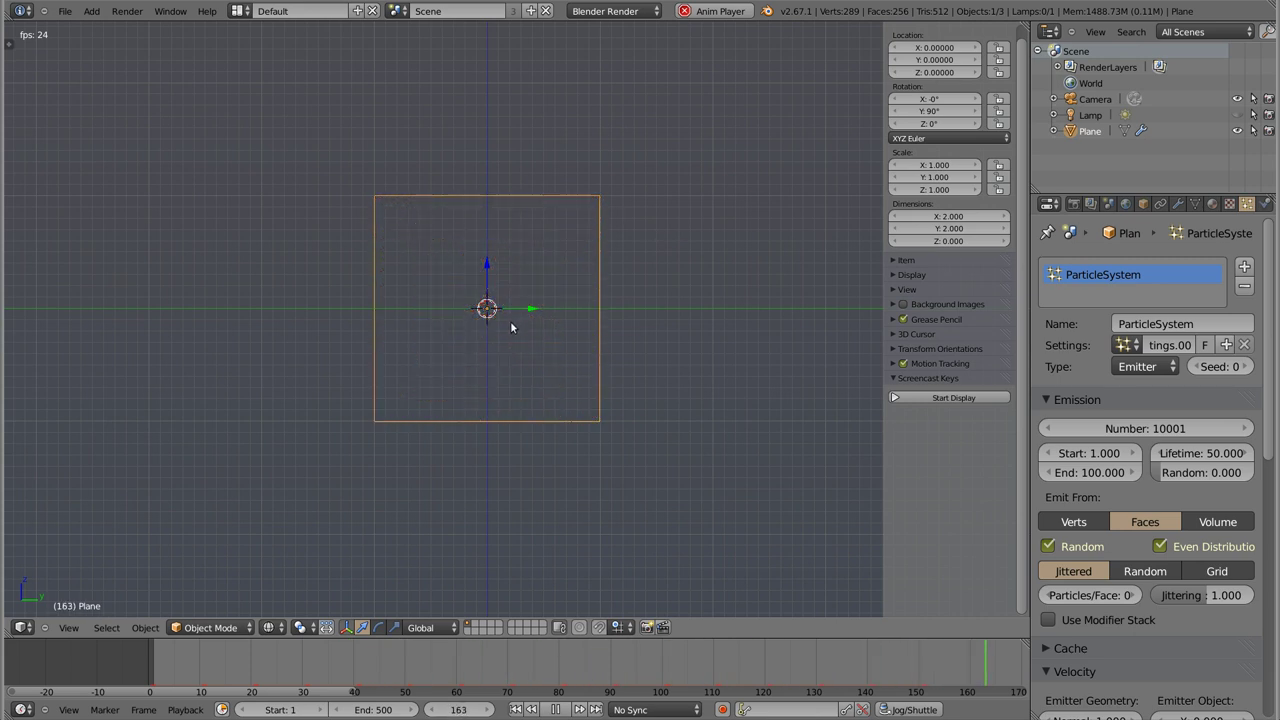
# Step: Set the plane particles' normal velocity to 0 and preview the emission
pyautogui.press('Escape')
pyautogui.scroll(-2, 1080, 655)
pyautogui.click(1098, 643)
pyautogui.write('0')
pyautogui.press('Return')
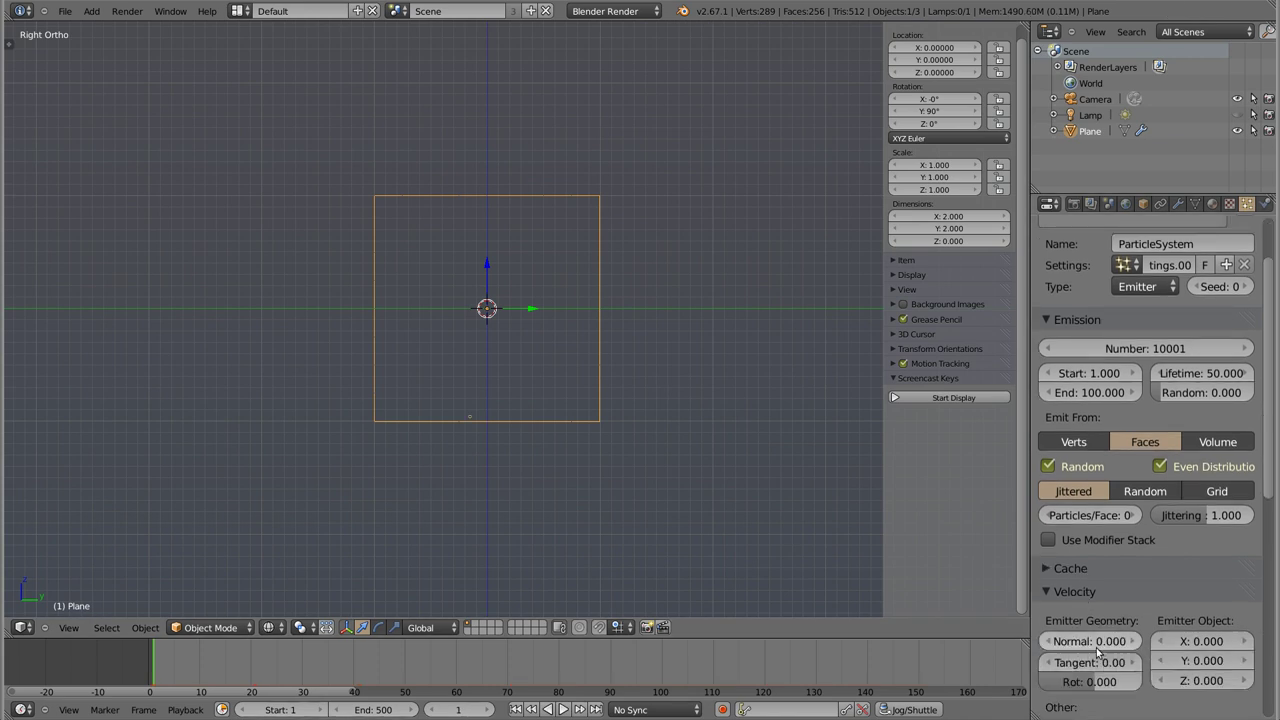
pyautogui.hotkey('alt', 'a')
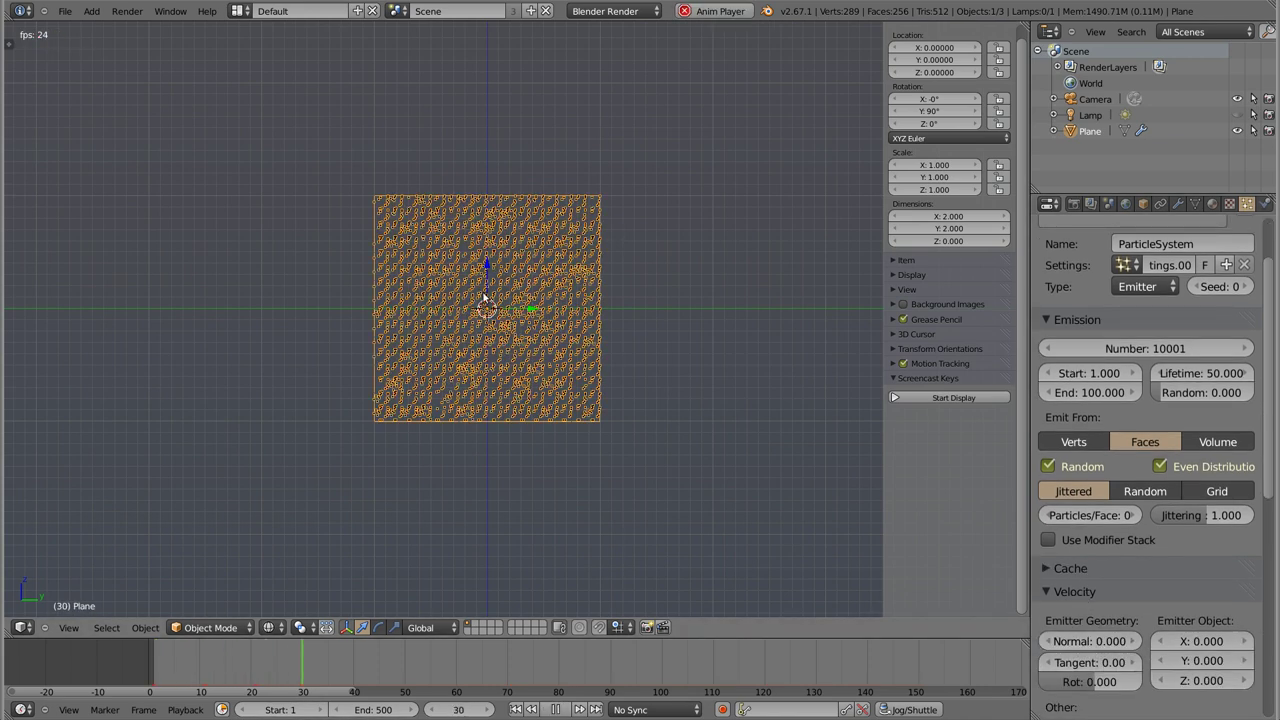
pyautogui.press('Escape')
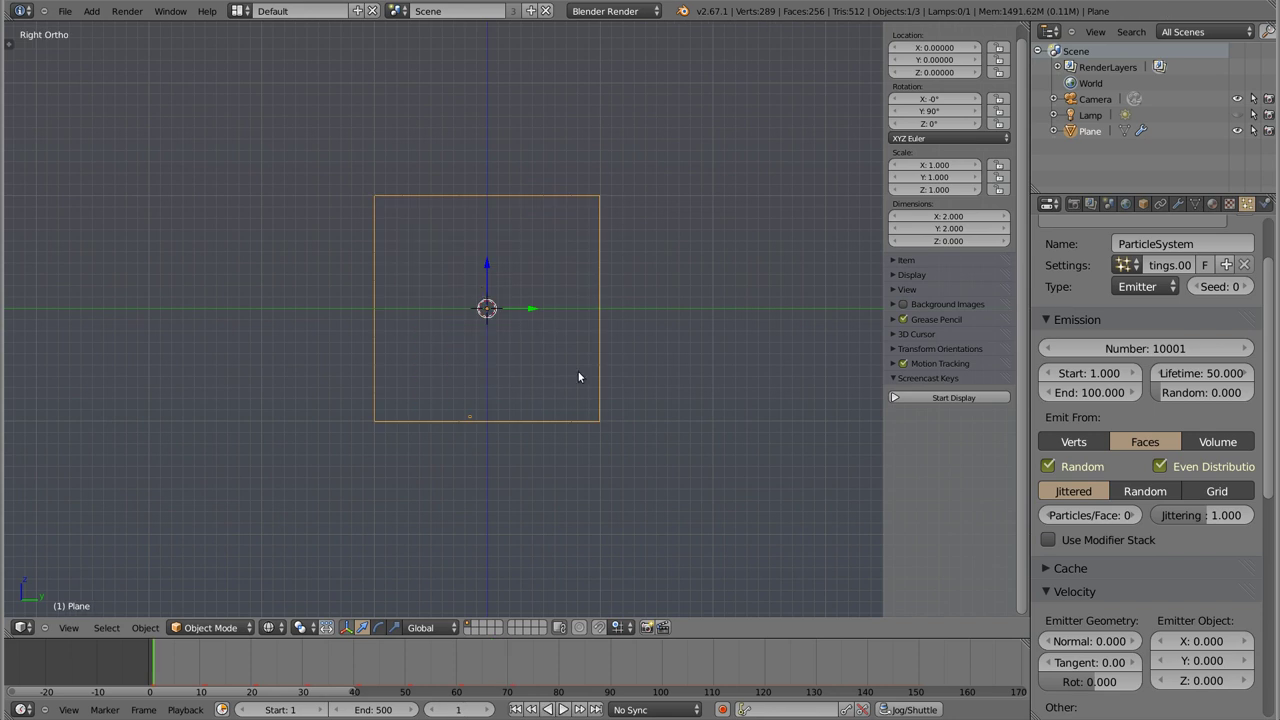
# Step: Set the particle lifetime to 200 frames and the count to 10000, then preview
pyautogui.click(1201, 375)
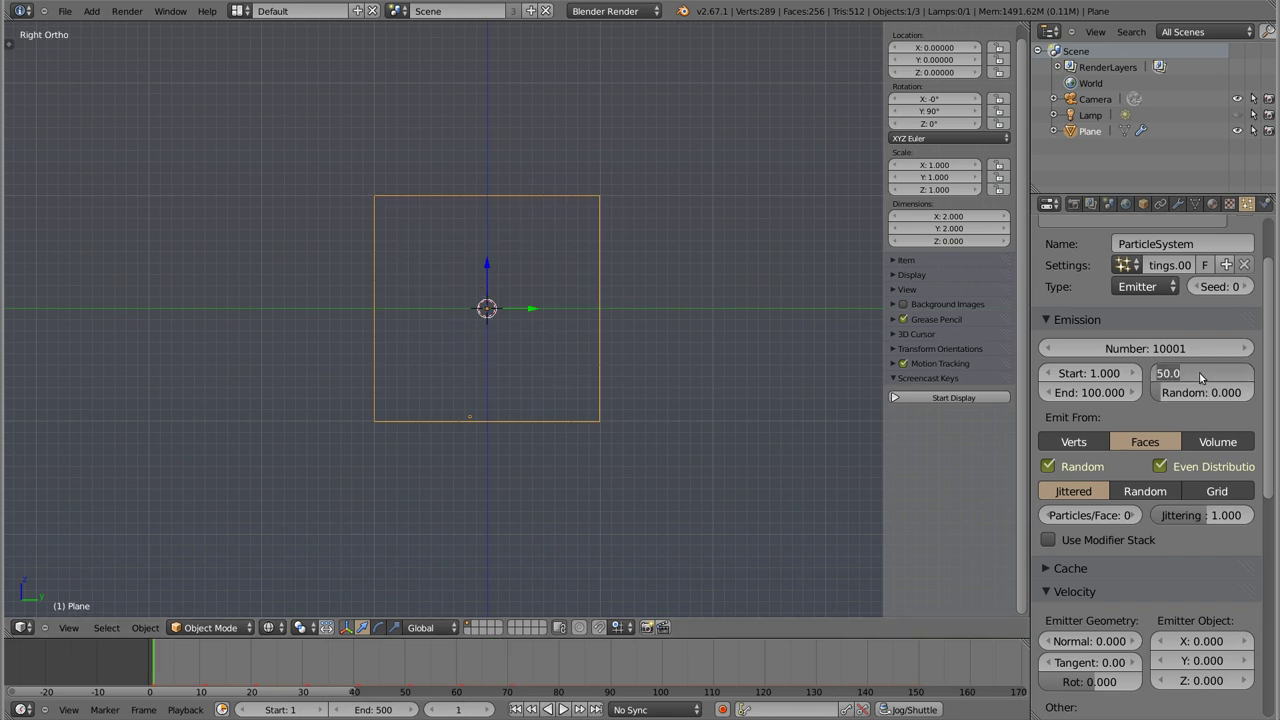
pyautogui.write('200')
pyautogui.press('Return')
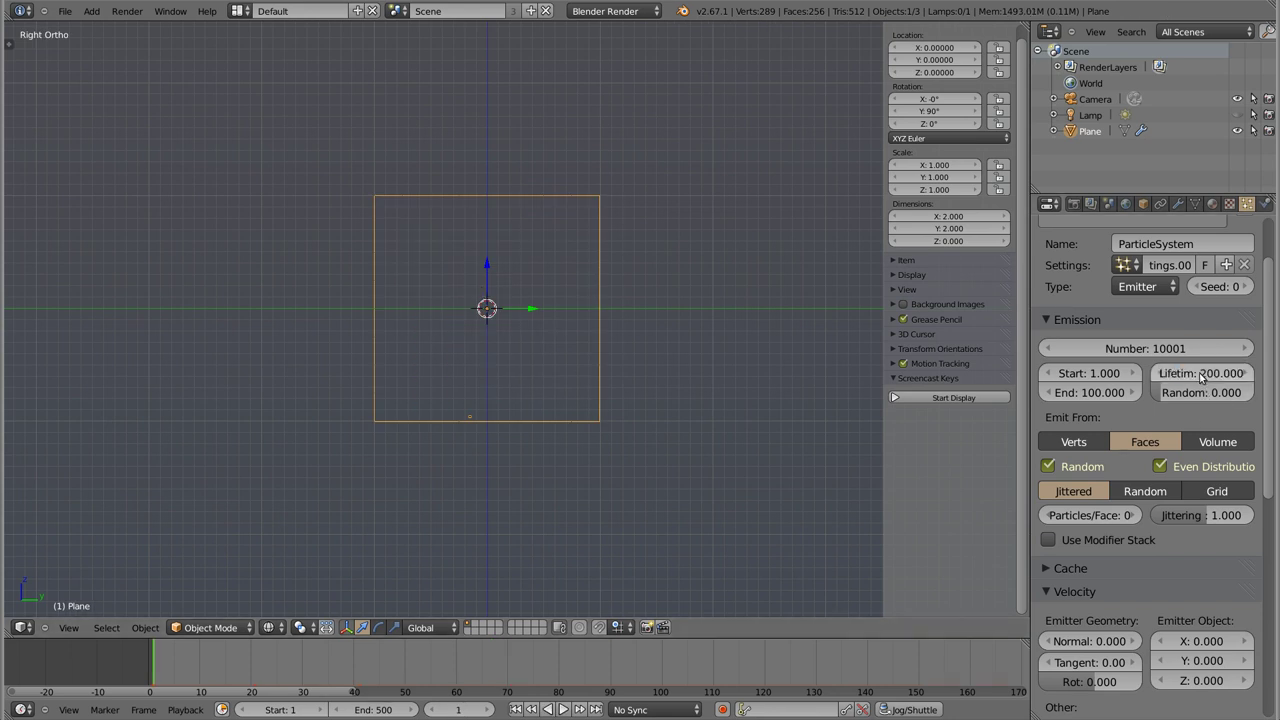
pyautogui.click(1048, 348)
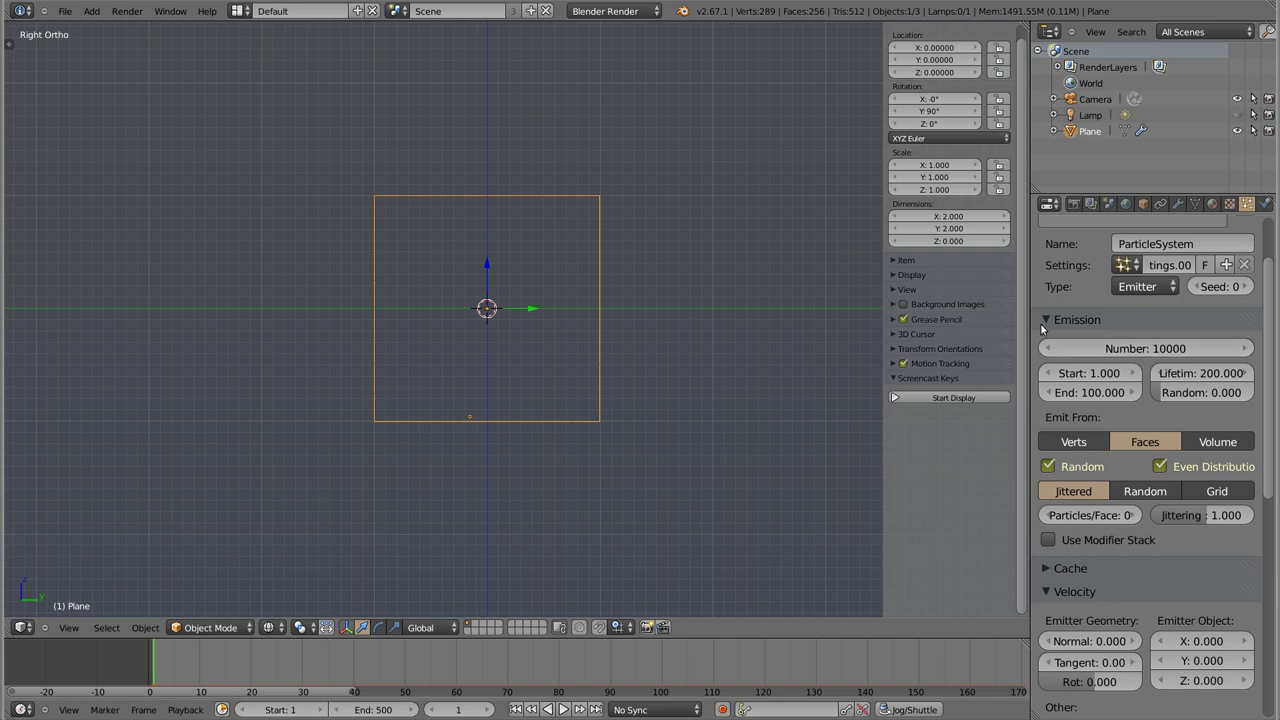
pyautogui.hotkey('alt', 'a')
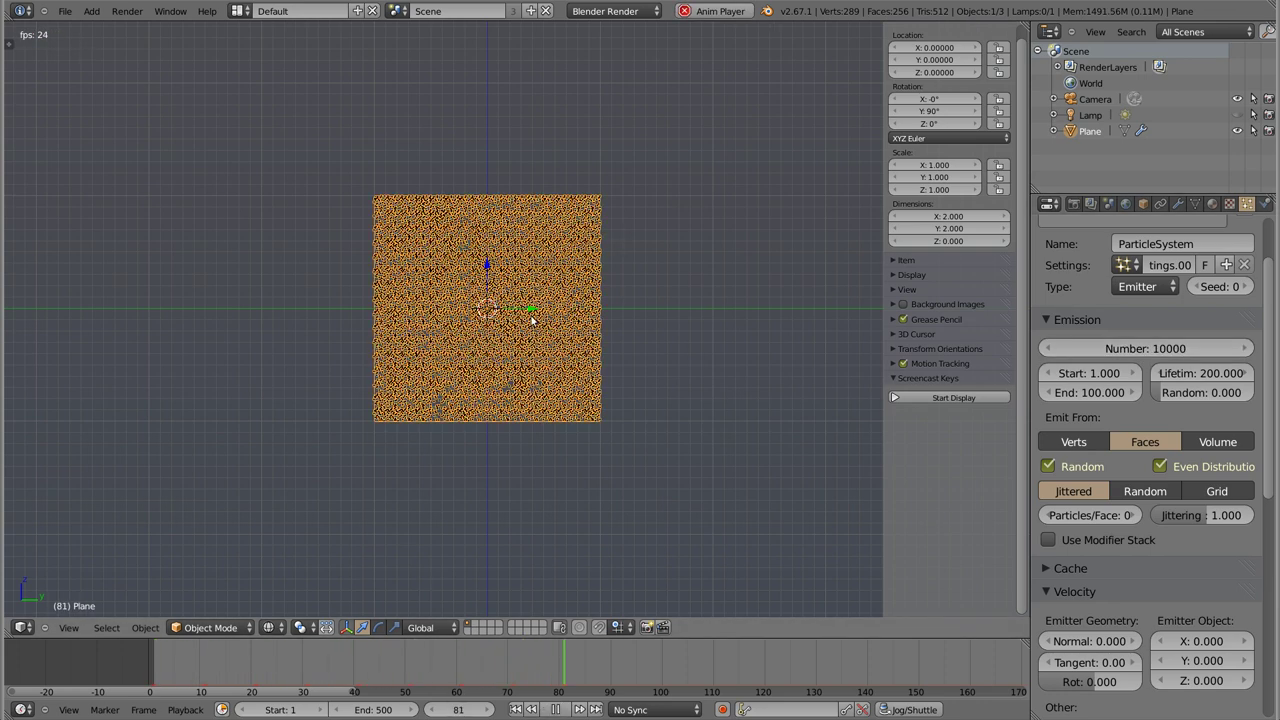
pyautogui.press('Escape')
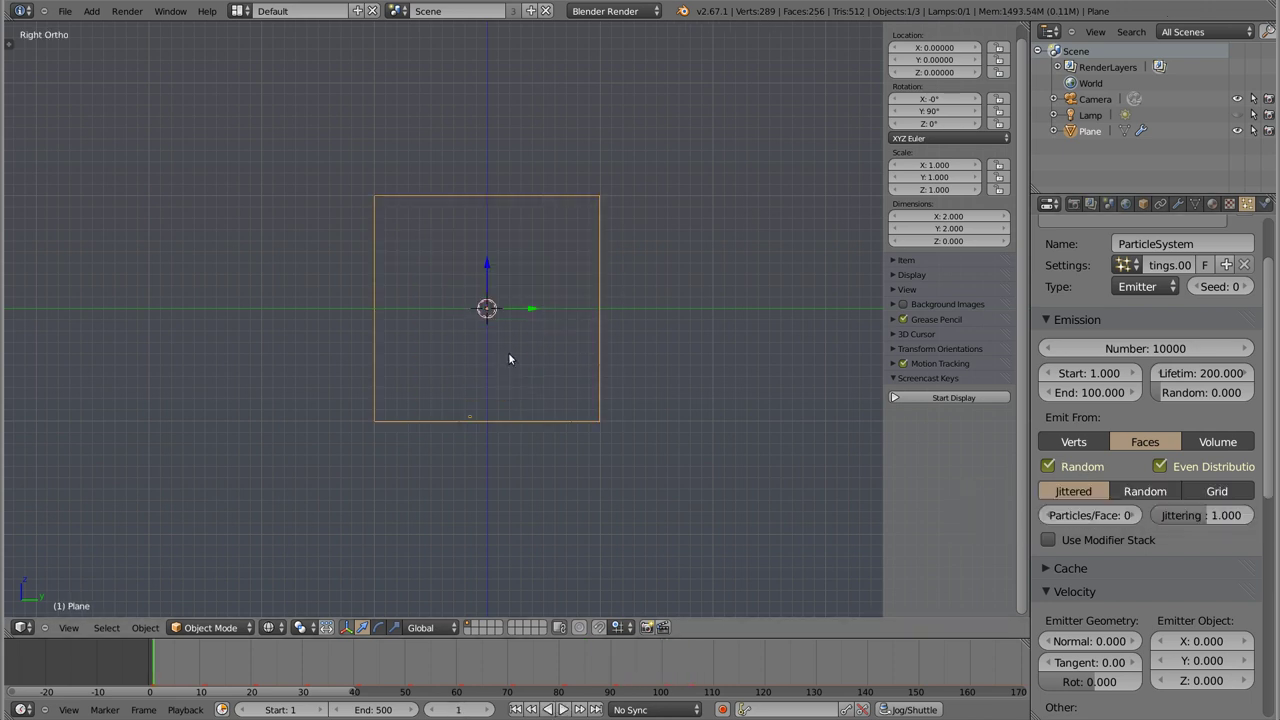
pyautogui.hotkey('alt', 'a')
pyautogui.press('Escape')
# Step: Turn off random face emission and replay the animation from a new angle
pyautogui.click(1045, 468)
pyautogui.hotkey('alt', 'a')
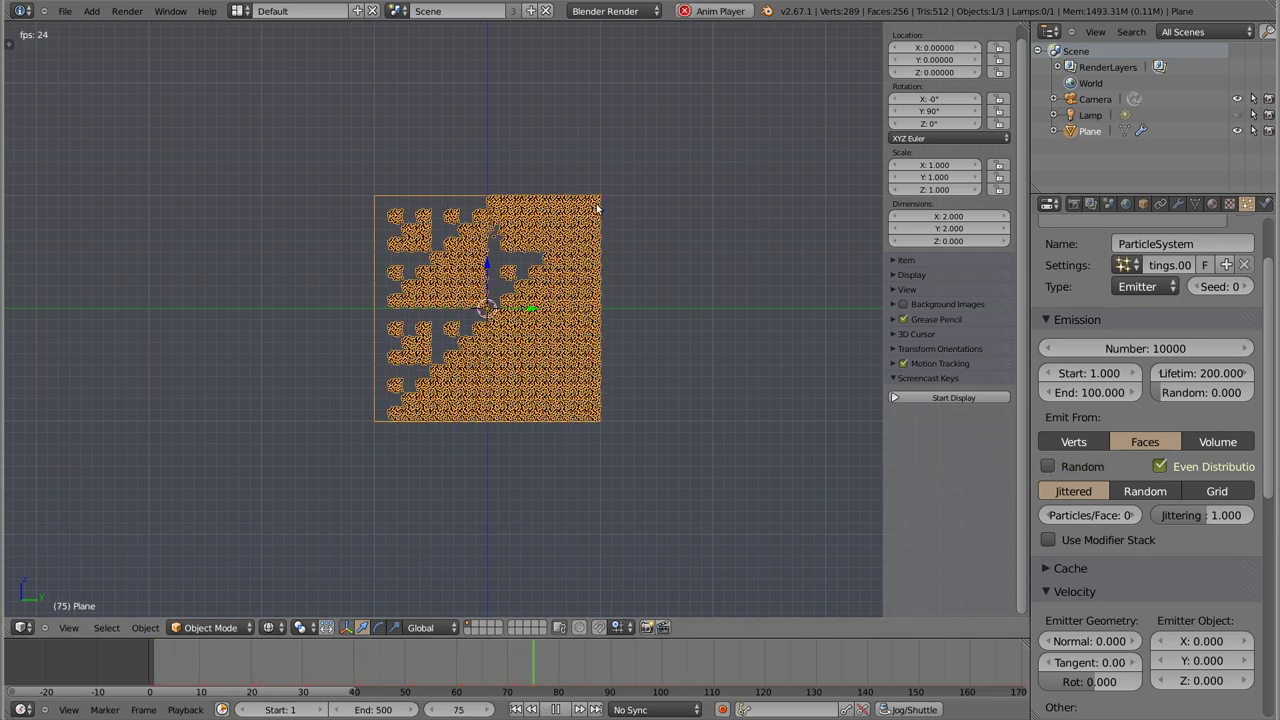
pyautogui.press('Escape')
pyautogui.moveTo(484, 348)
pyautogui.mouseDown(button='middle')
pyautogui.moveTo(523, 368)
pyautogui.moveTo(492, 268)
pyautogui.moveTo(486, 288)
pyautogui.mouseUp(button='middle')
pyautogui.hotkey('alt', 'a')
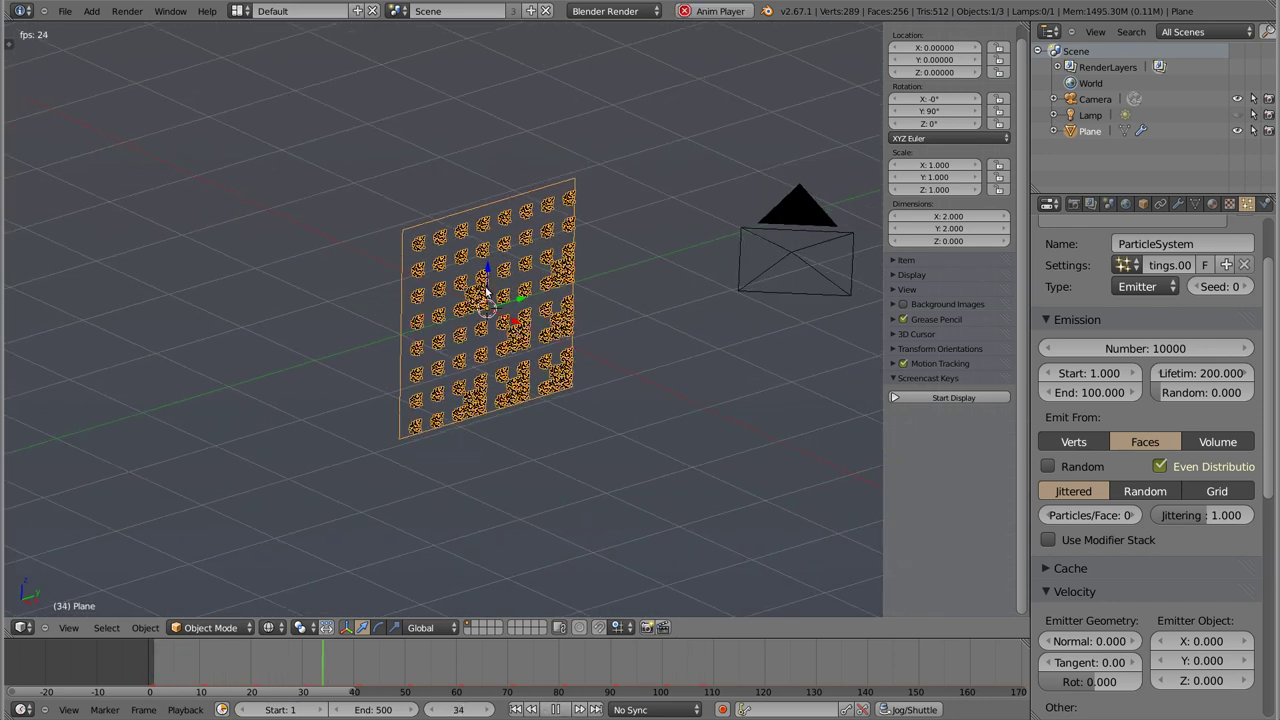
pyautogui.scroll(2, 486, 290)
pyautogui.scroll(1, 482, 282)
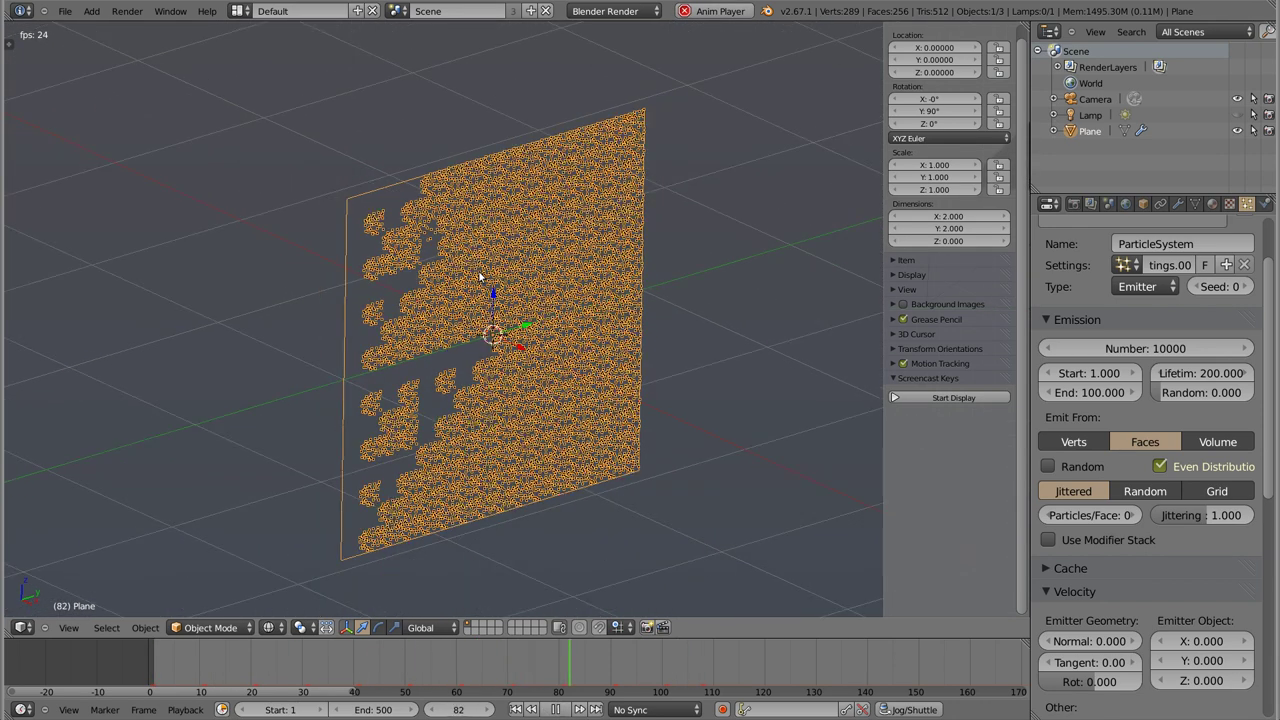
pyautogui.press('Escape')
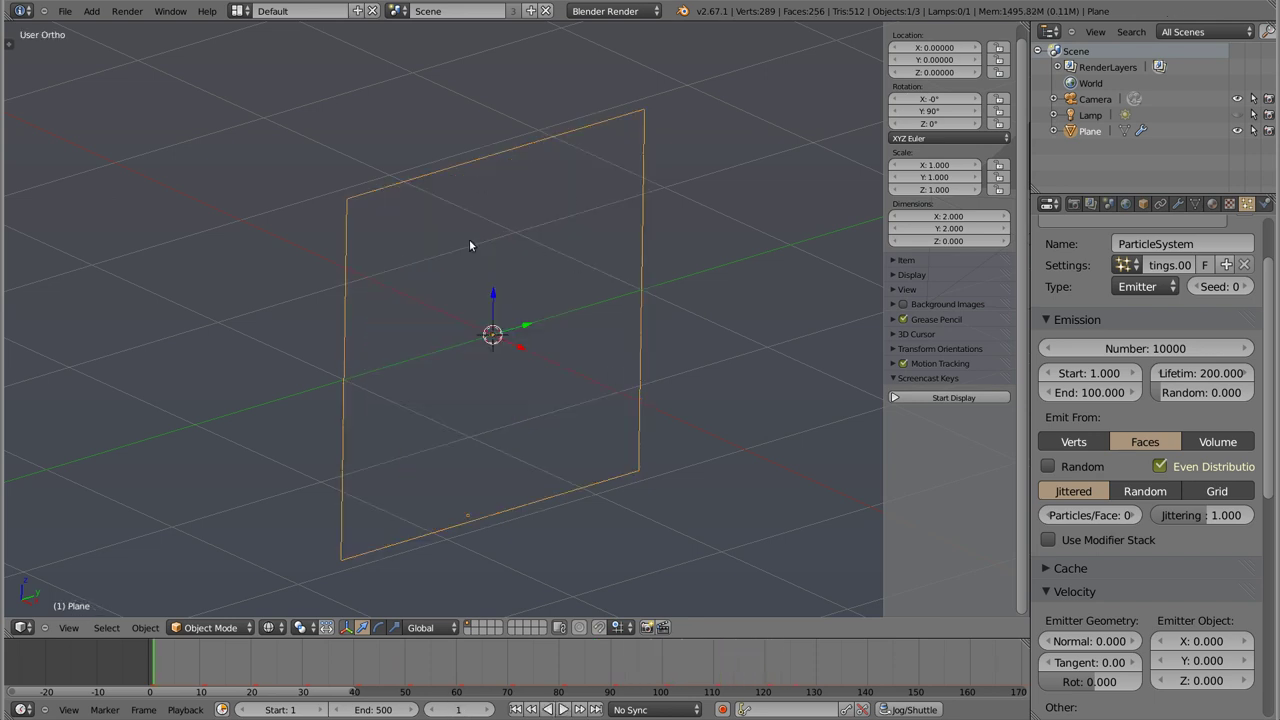
# Step: Sort the plane's faces by distance from the 3D cursor and preview the emission order
pyautogui.press('Tab')
pyautogui.hotkey('ctrl', 'f')
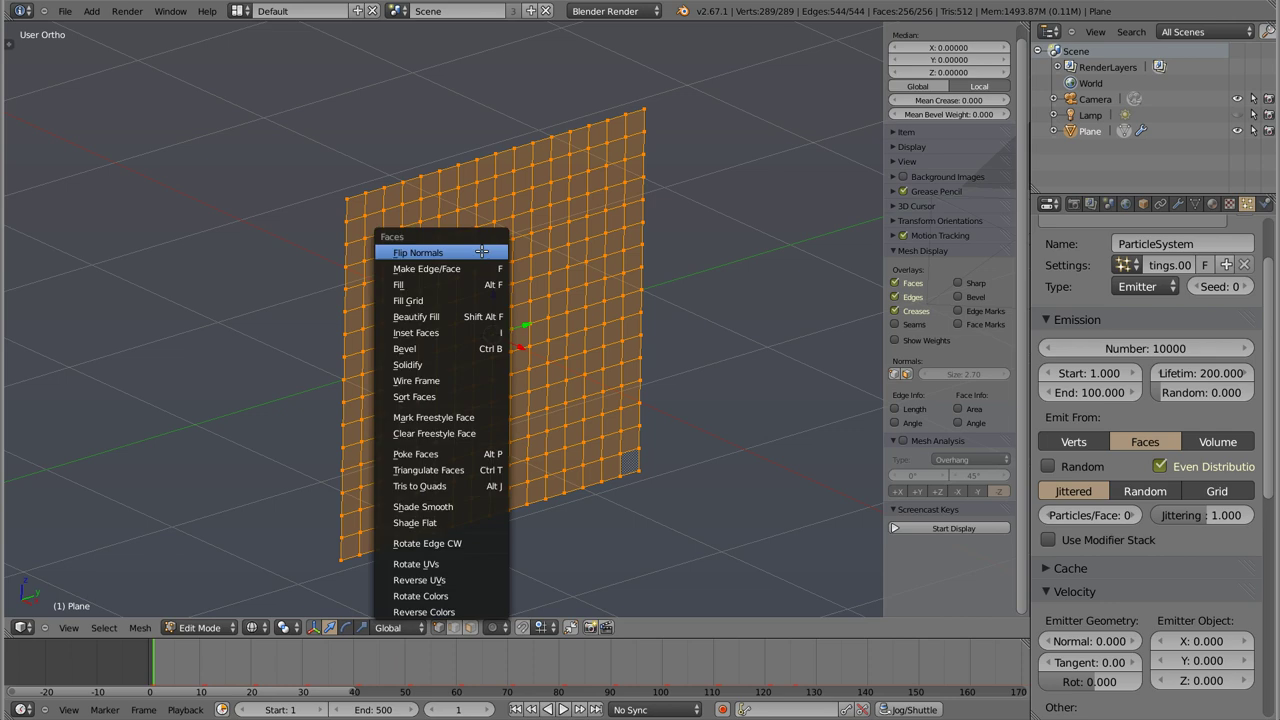
pyautogui.click(454, 396)
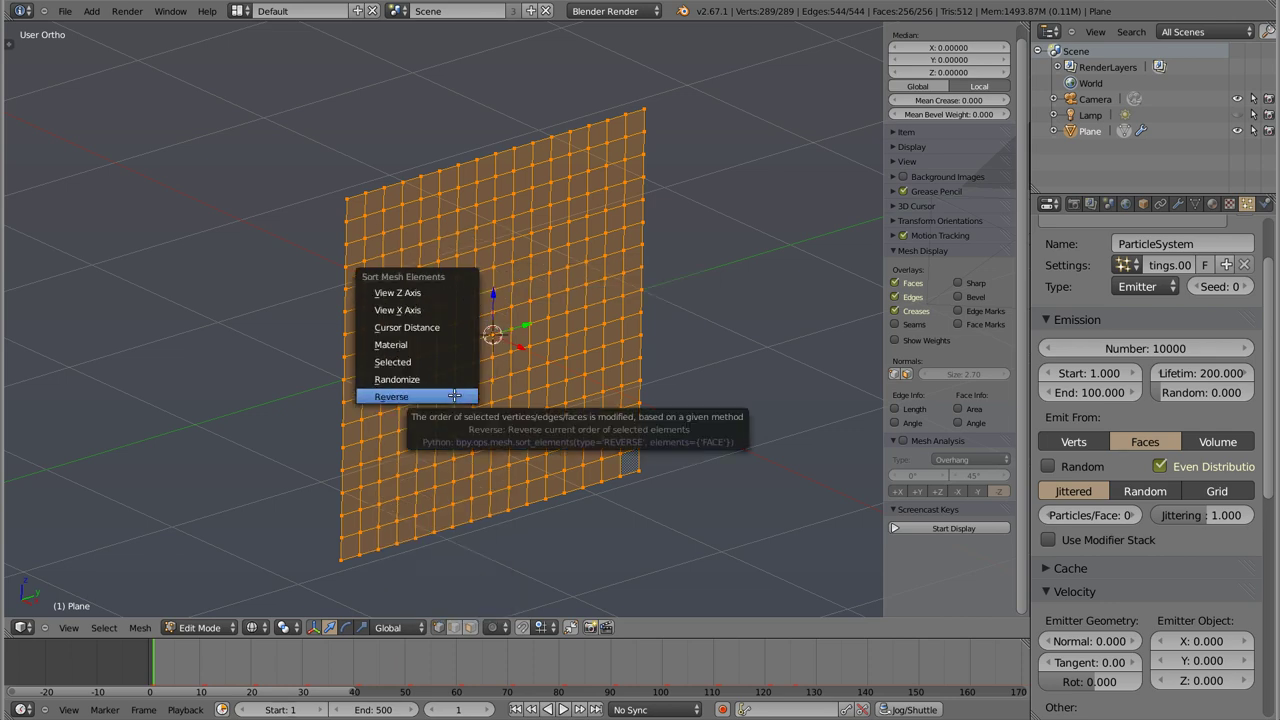
pyautogui.click(445, 330)
pyautogui.press('Tab')
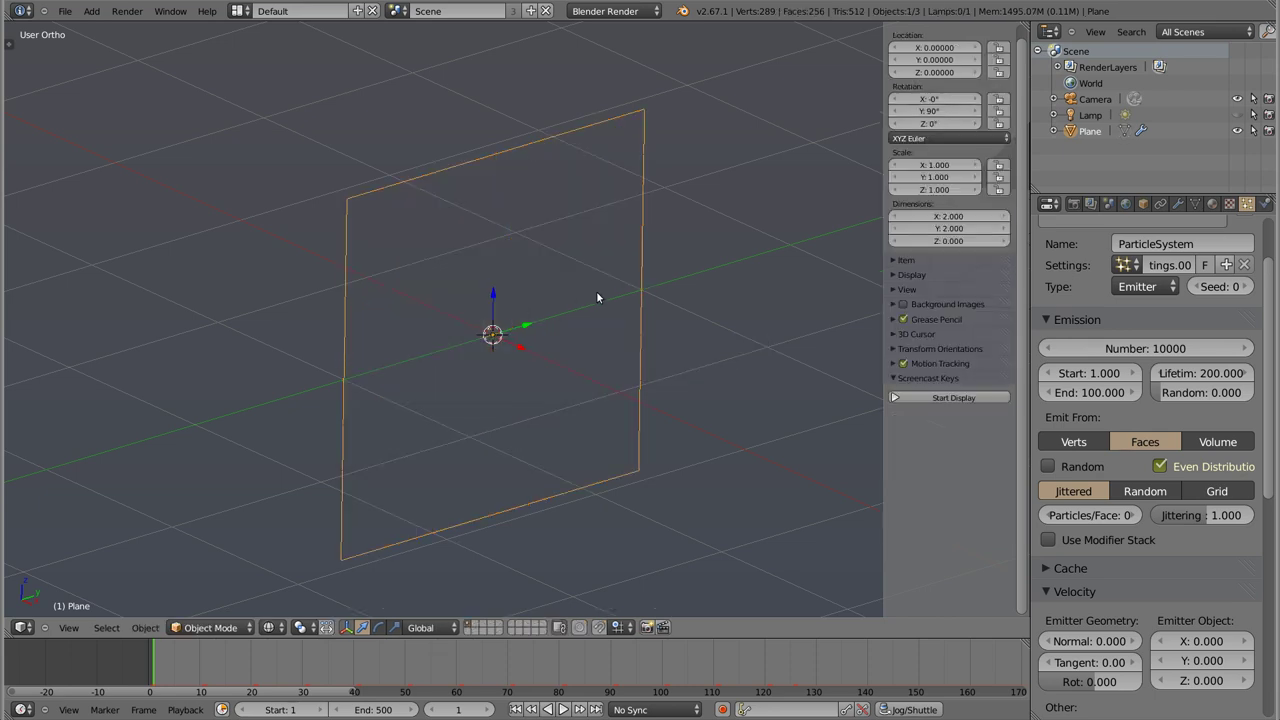
pyautogui.hotkey('alt', 'a')
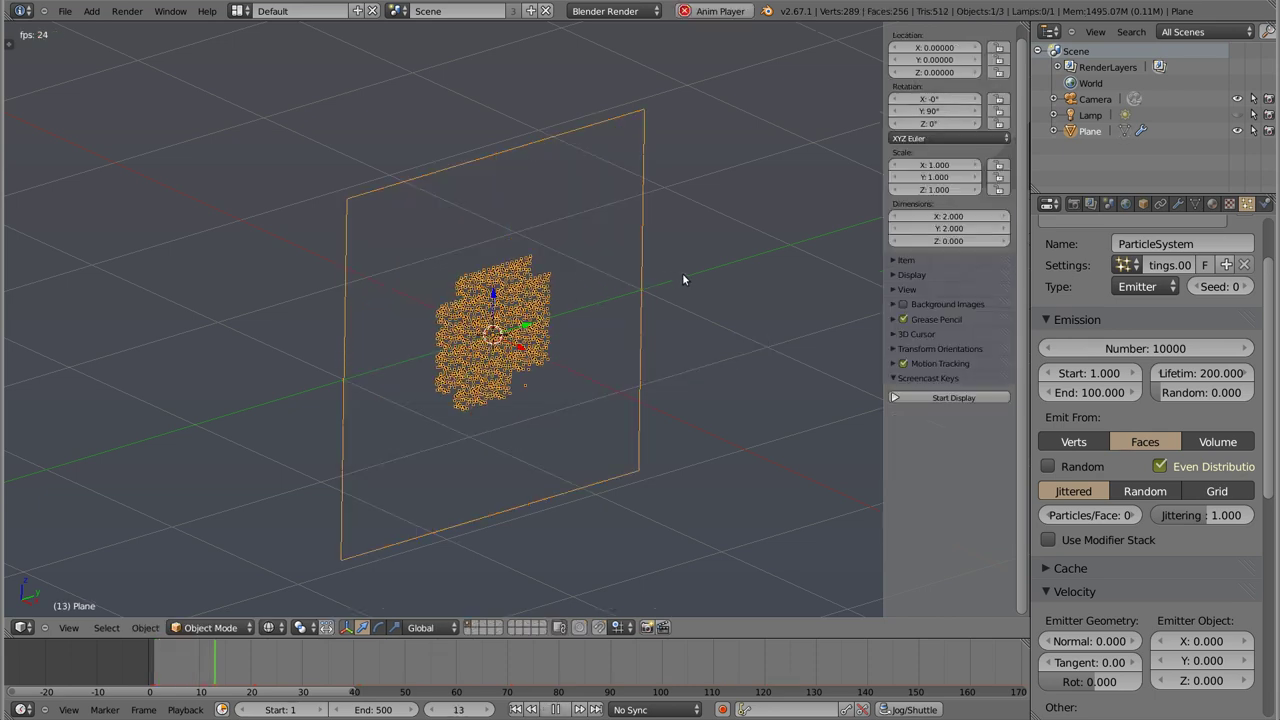
pyautogui.moveTo(471, 366)
pyautogui.mouseDown(button='middle')
pyautogui.moveTo(409, 297)
pyautogui.moveTo(412, 323)
pyautogui.mouseUp(button='middle')
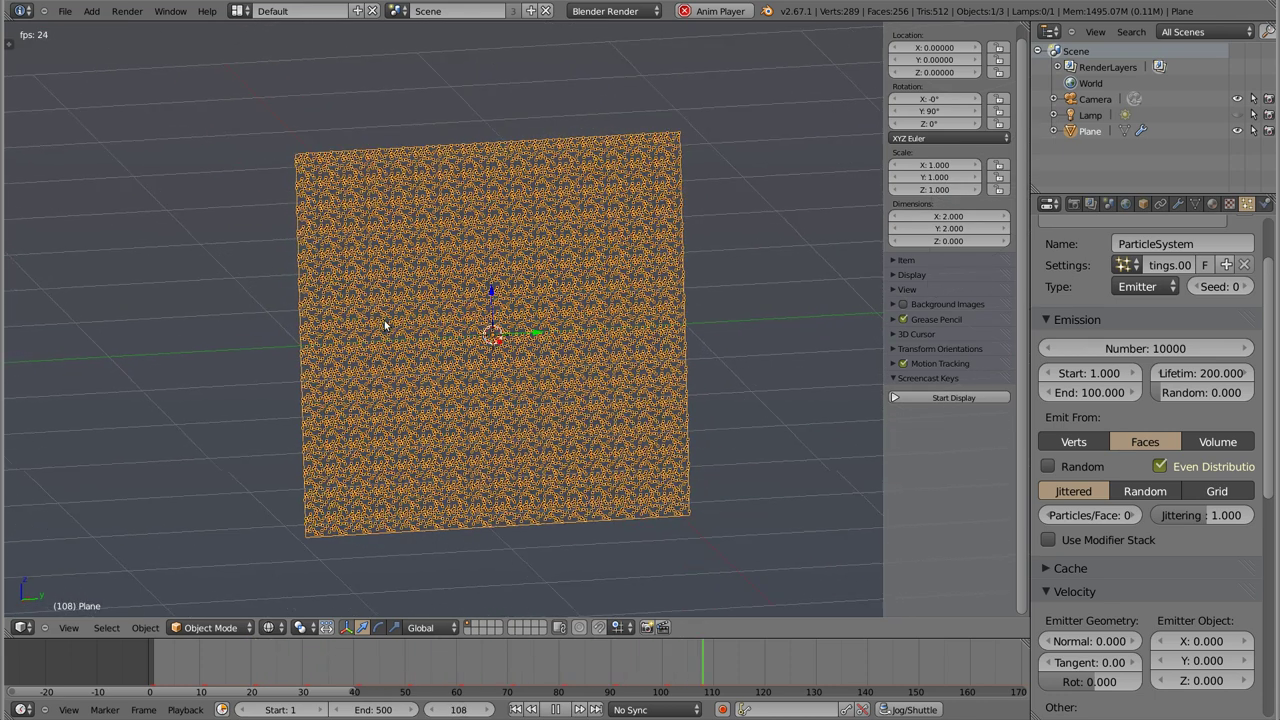
pyautogui.press('Escape')
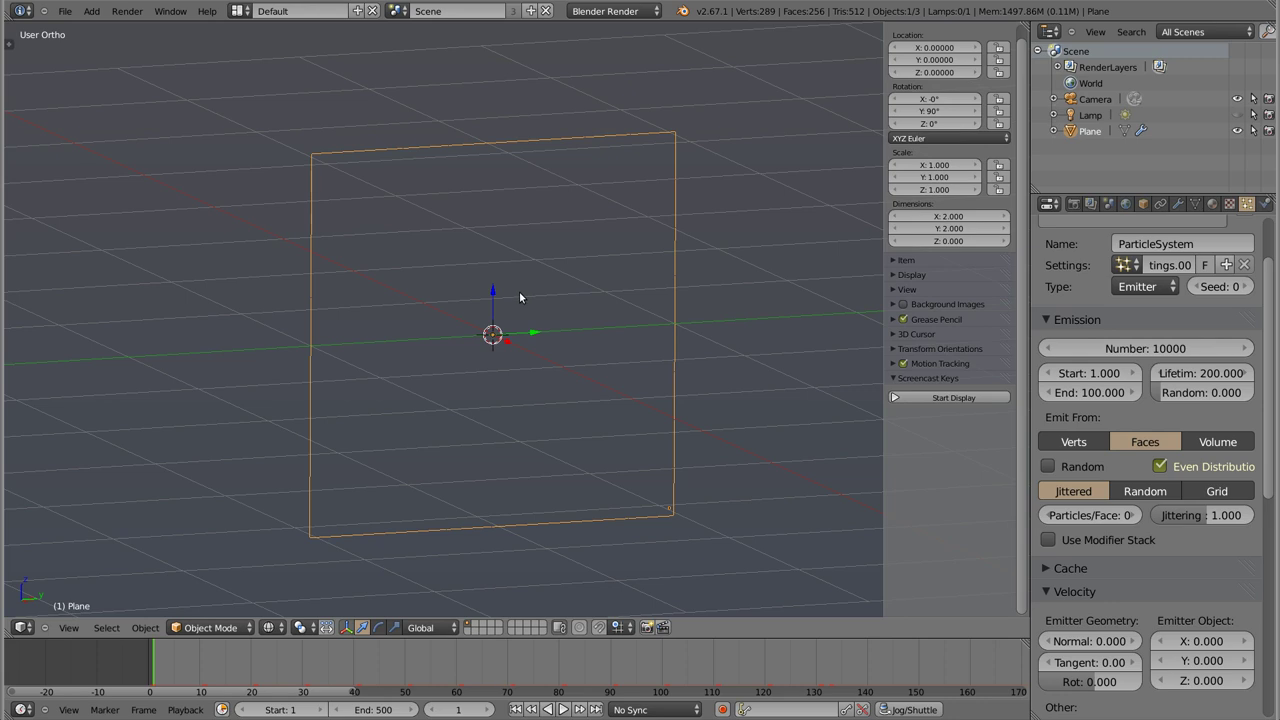
# Step: Re-enable random emission and play it back from front and side views
pyautogui.click(1048, 466)
pyautogui.hotkey('alt', 'a')
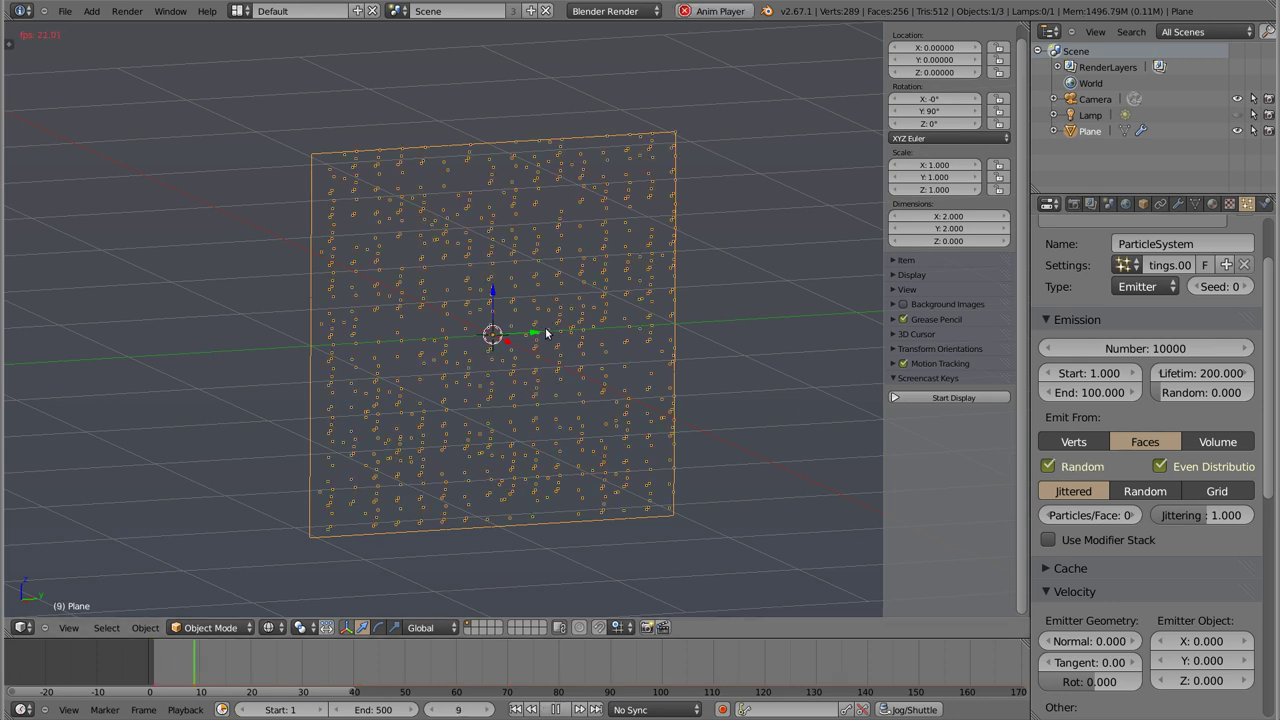
pyautogui.press('Escape')
pyautogui.hotkey('alt', 'a')
pyautogui.moveTo(492, 287); pyautogui.dragTo(456, 342, button='middle')
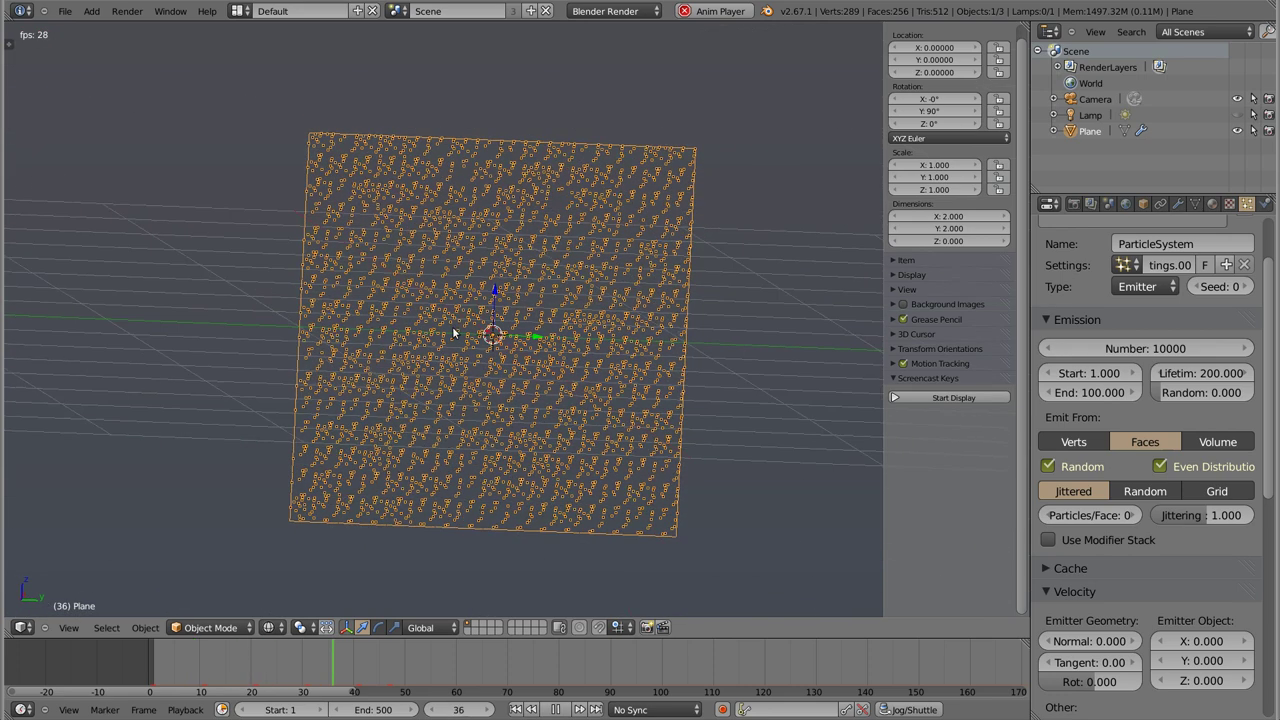
pyautogui.press('KP_1')
pyautogui.press('KP_3')
pyautogui.press('Escape')
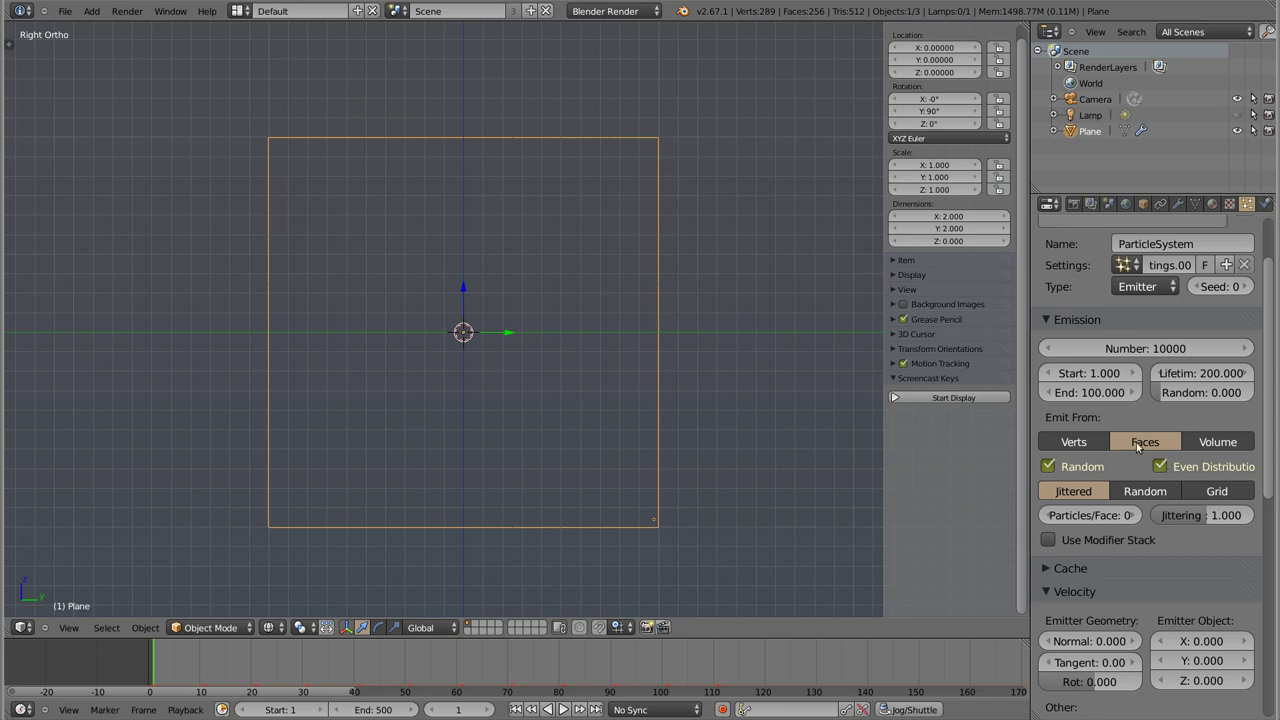
# Step: Replace the old plane with a fresh one, rotated 90° about X in Edit Mode
pyautogui.press('Tab')
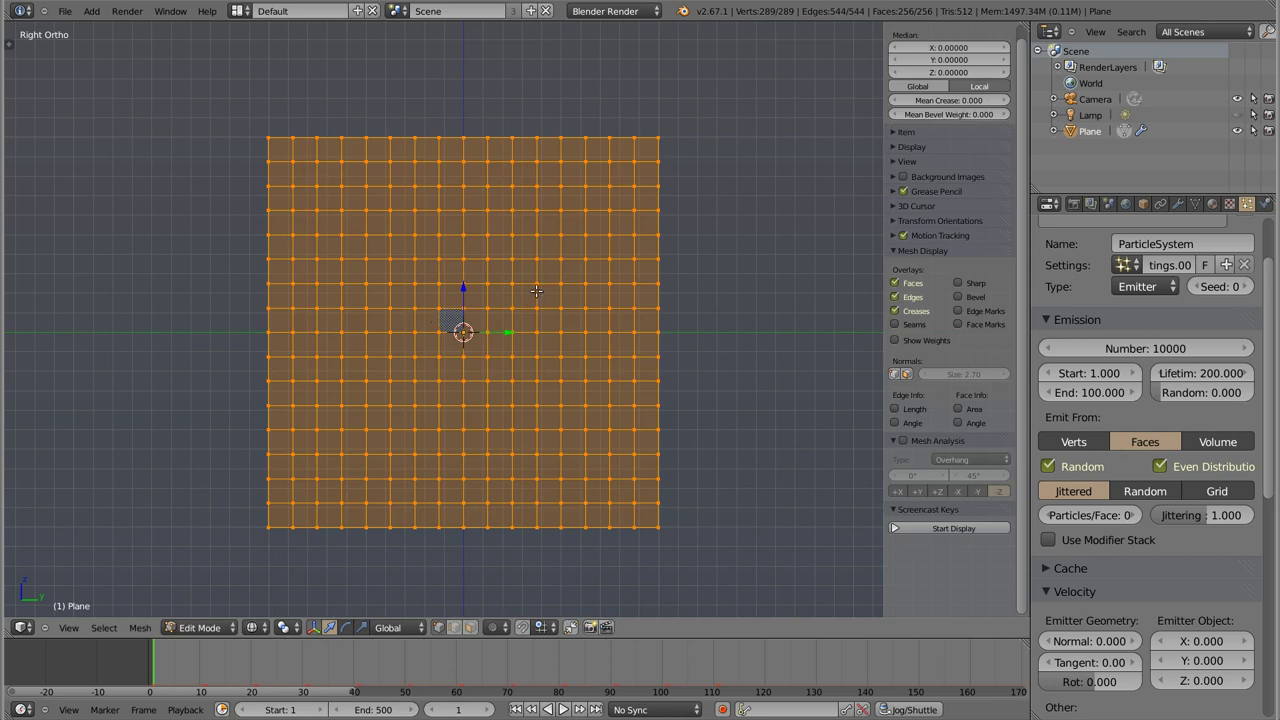
pyautogui.press('Tab')
pyautogui.press('x')
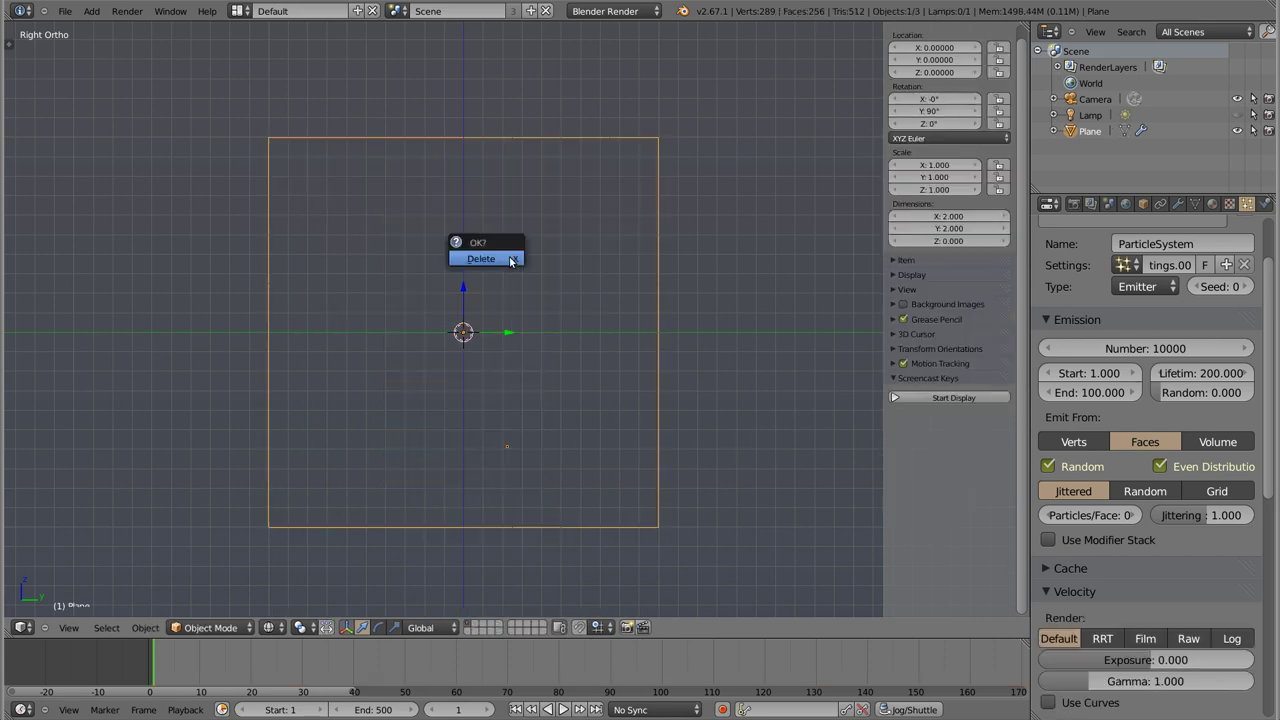
pyautogui.click(509, 262)
pyautogui.hotkey('shift', 'a')
pyautogui.click(514, 291)
pyautogui.press('Tab')
pyautogui.press('Tab')
pyautogui.write('rx90')
pyautogui.press('Return')
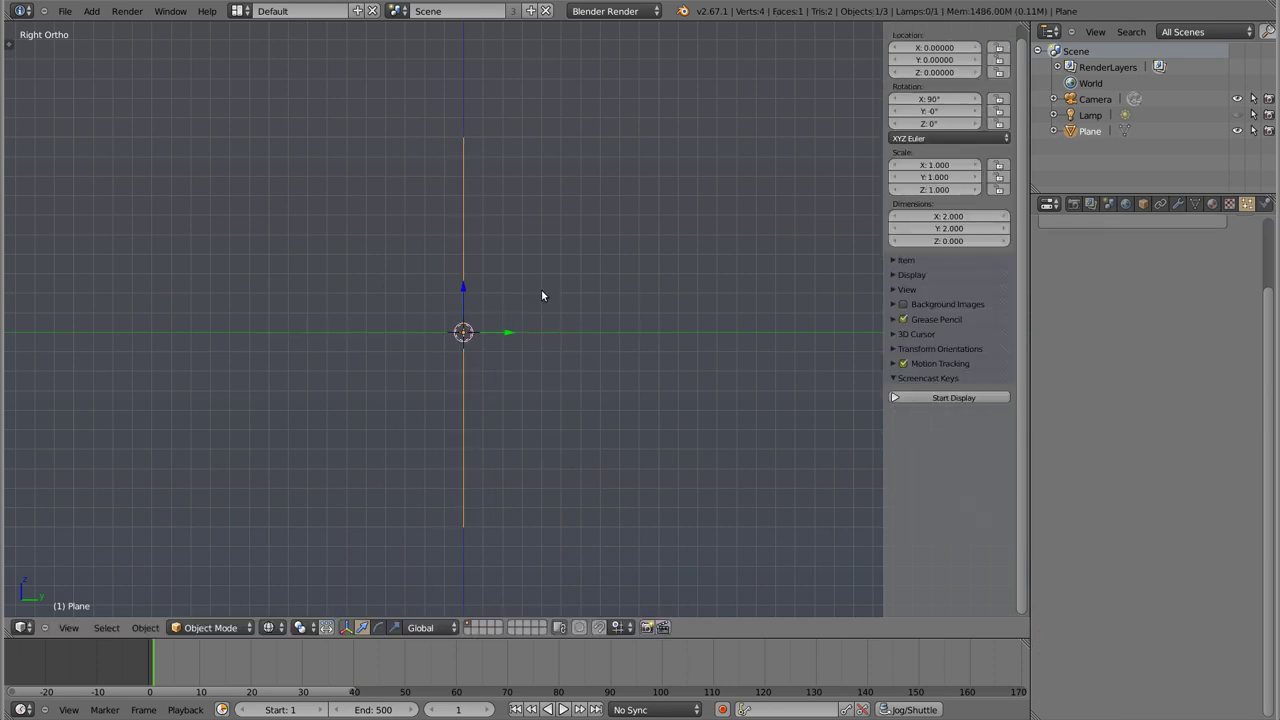
# Step: Rotate the new plane 90° about Y and centre it in front view
pyautogui.press('r')
pyautogui.press('x')
pyautogui.write('y90')
pyautogui.press('Return')
pyautogui.press('KP_1')
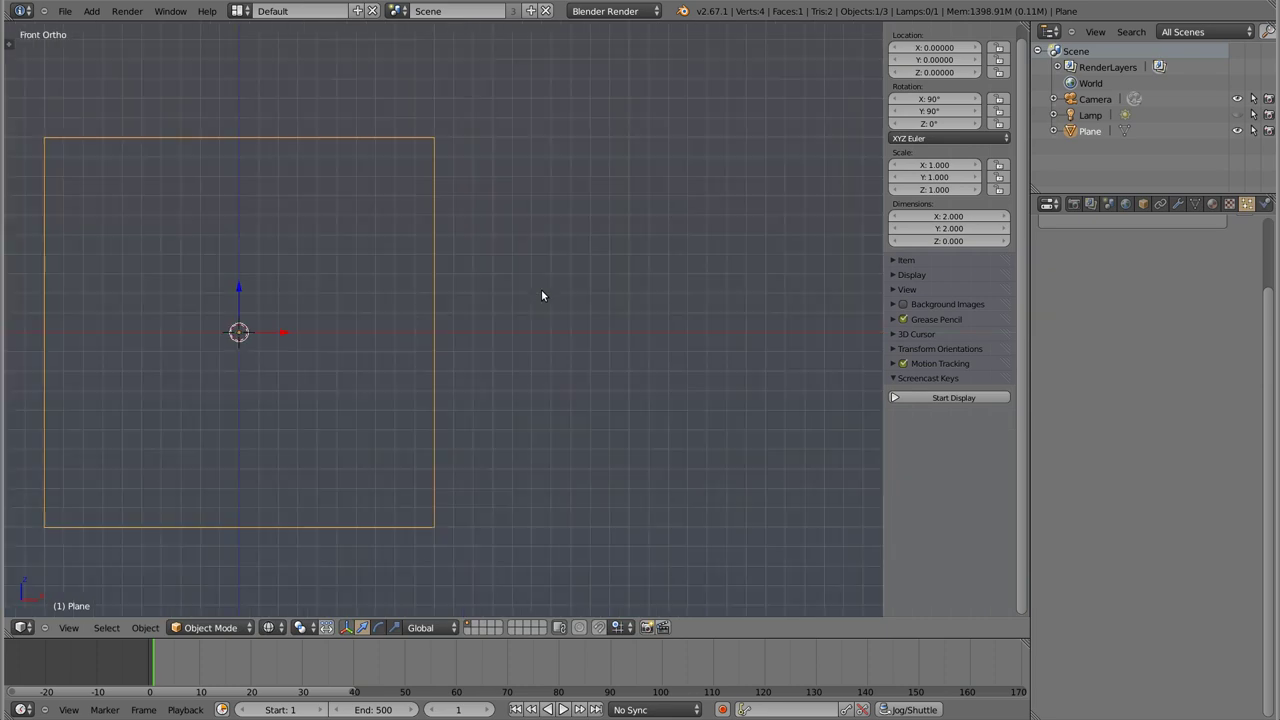
pyautogui.keyDown('shift'); pyautogui.moveTo(298, 266); pyautogui.dragTo(490, 325, button='middle'); pyautogui.keyUp('shift')
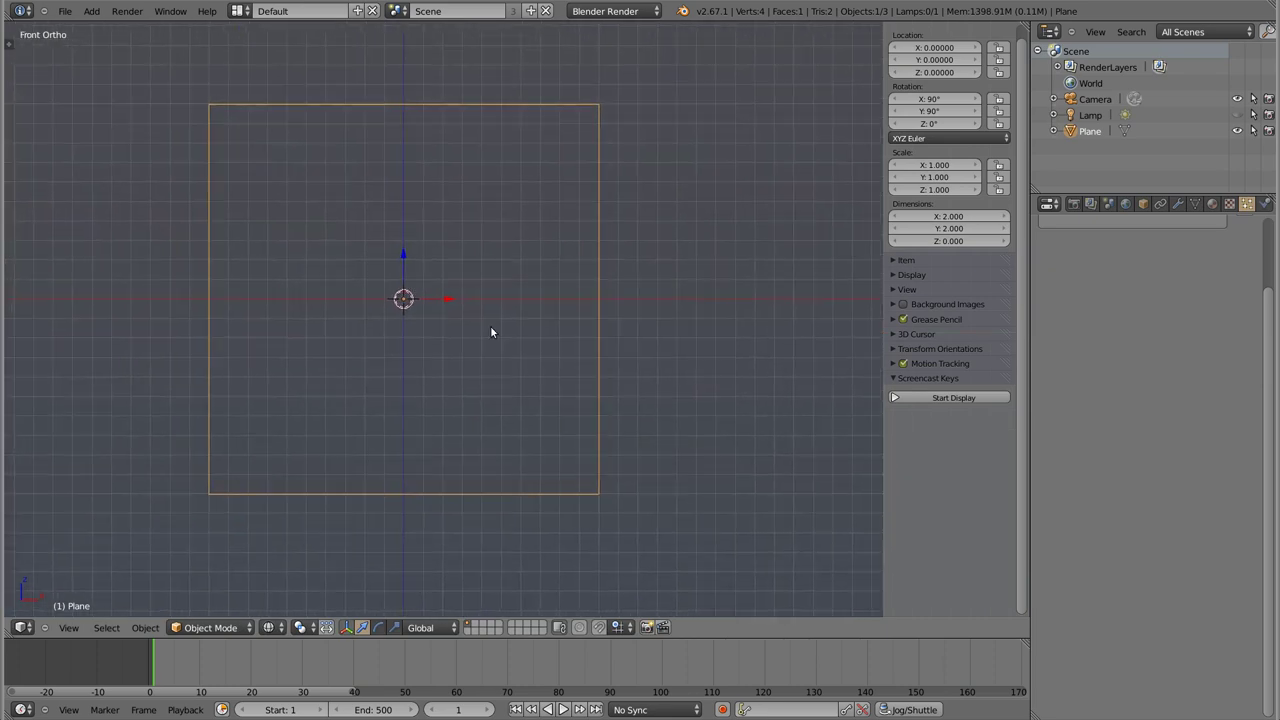
# Step: Add a particle system with a 200-frame lifetime and even distribution off
pyautogui.click(1244, 266)
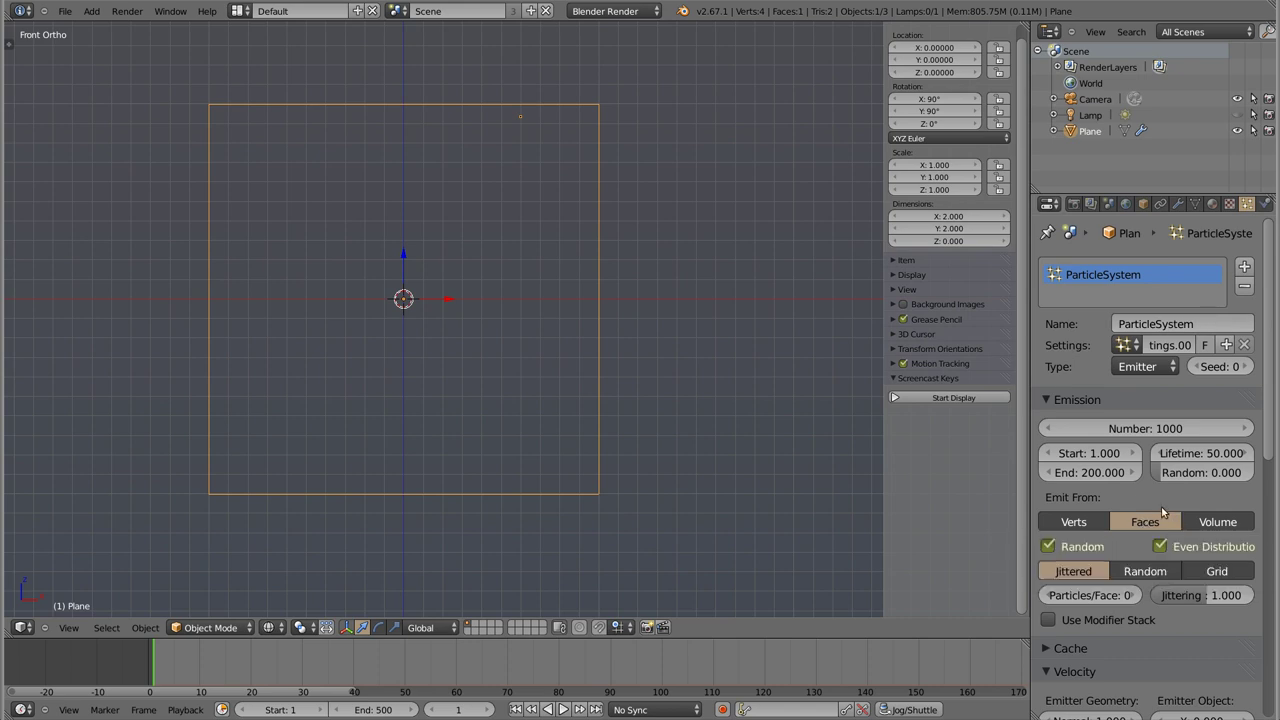
pyautogui.click(1201, 456)
pyautogui.write('200')
pyautogui.press('Return')
pyautogui.click(1160, 547)
pyautogui.hotkey('alt', 'a')
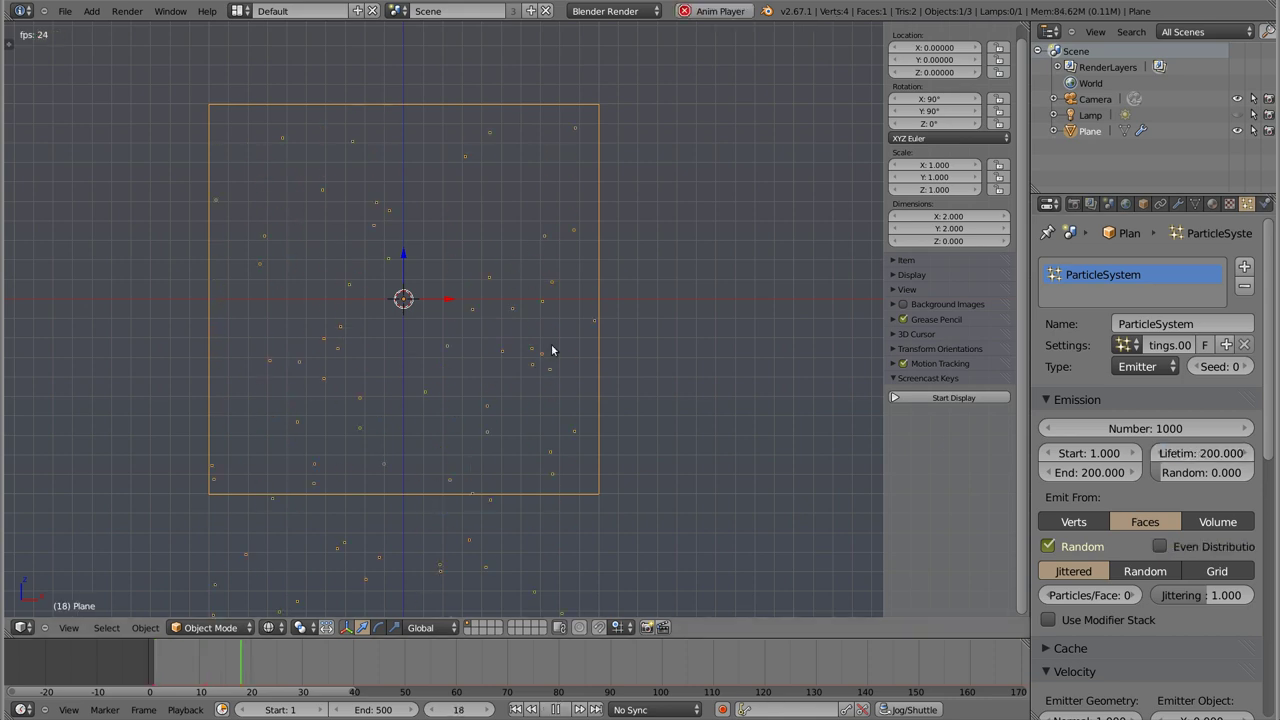
pyautogui.press('Escape')
# Step: Set the gravity field weight to 0 and preview the emission
pyautogui.scroll(-5, 1133, 597)
pyautogui.scroll(-2, 1128, 600)
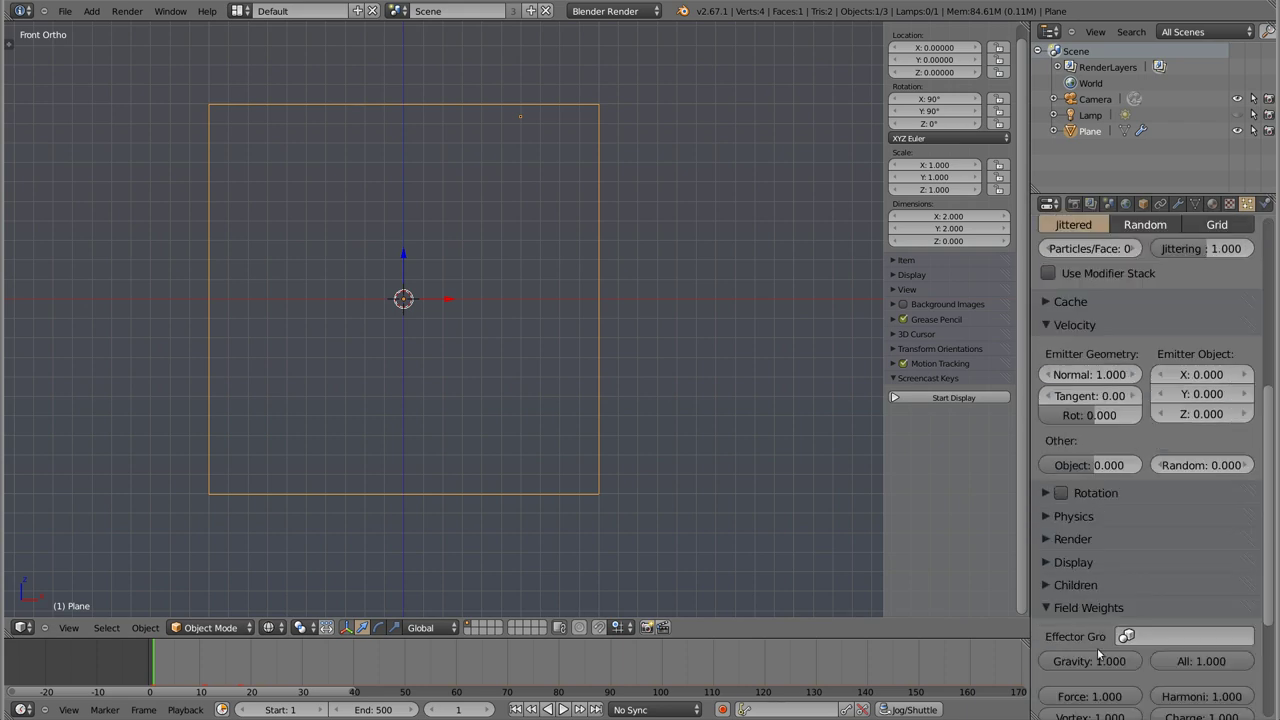
pyautogui.press('BackSpace')
pyautogui.hotkey('alt', 'a')
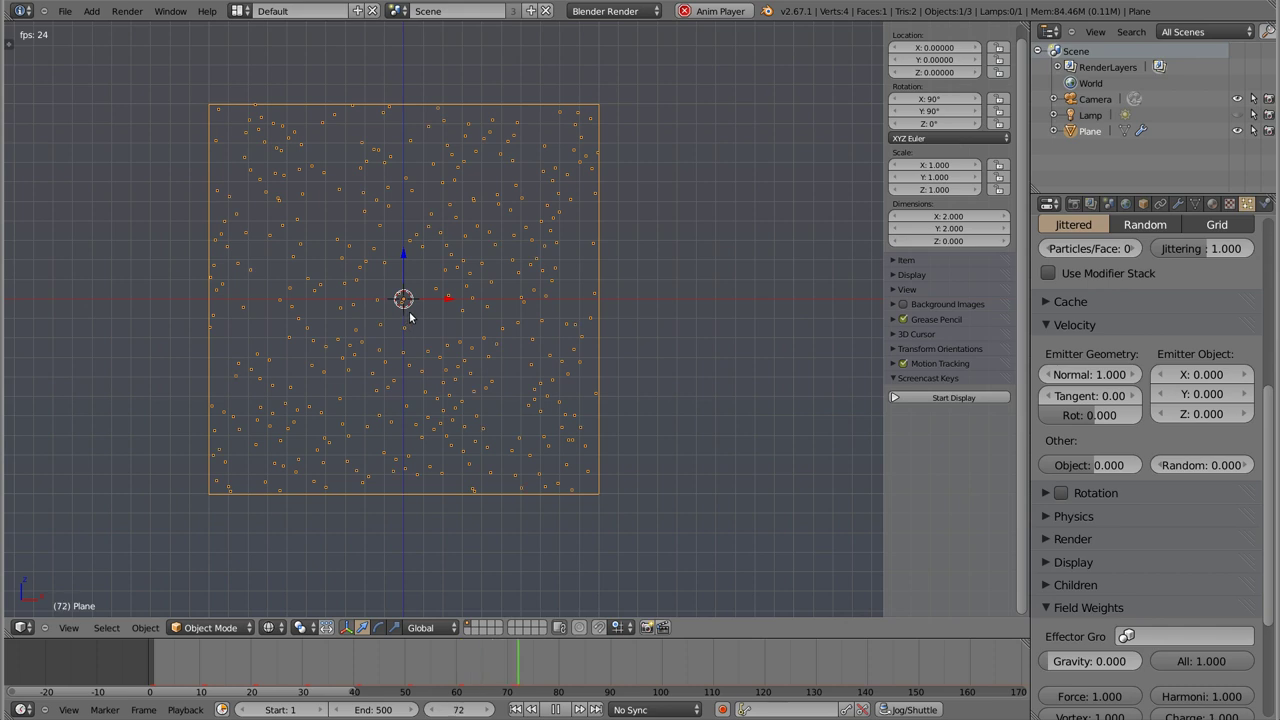
pyautogui.press('Escape')
pyautogui.hotkey('ctrl', 'g')
# Step: Add loop cuts near the plane's right and top edges, then preview the particles
pyautogui.rightClick(435, 157)
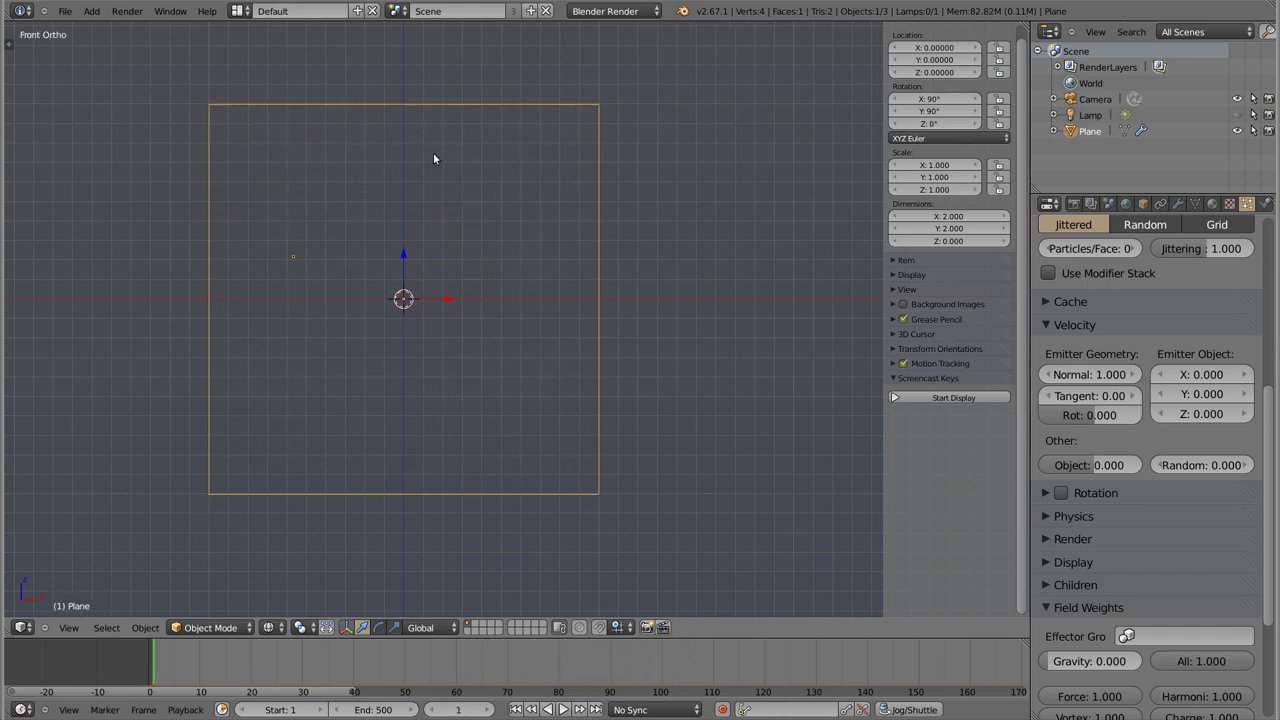
pyautogui.press('Tab')
pyautogui.hotkey('ctrl', 'r')
pyautogui.click(410, 122)
pyautogui.click(543, 290)
pyautogui.hotkey('ctrl', 'r')
pyautogui.click(580, 278)
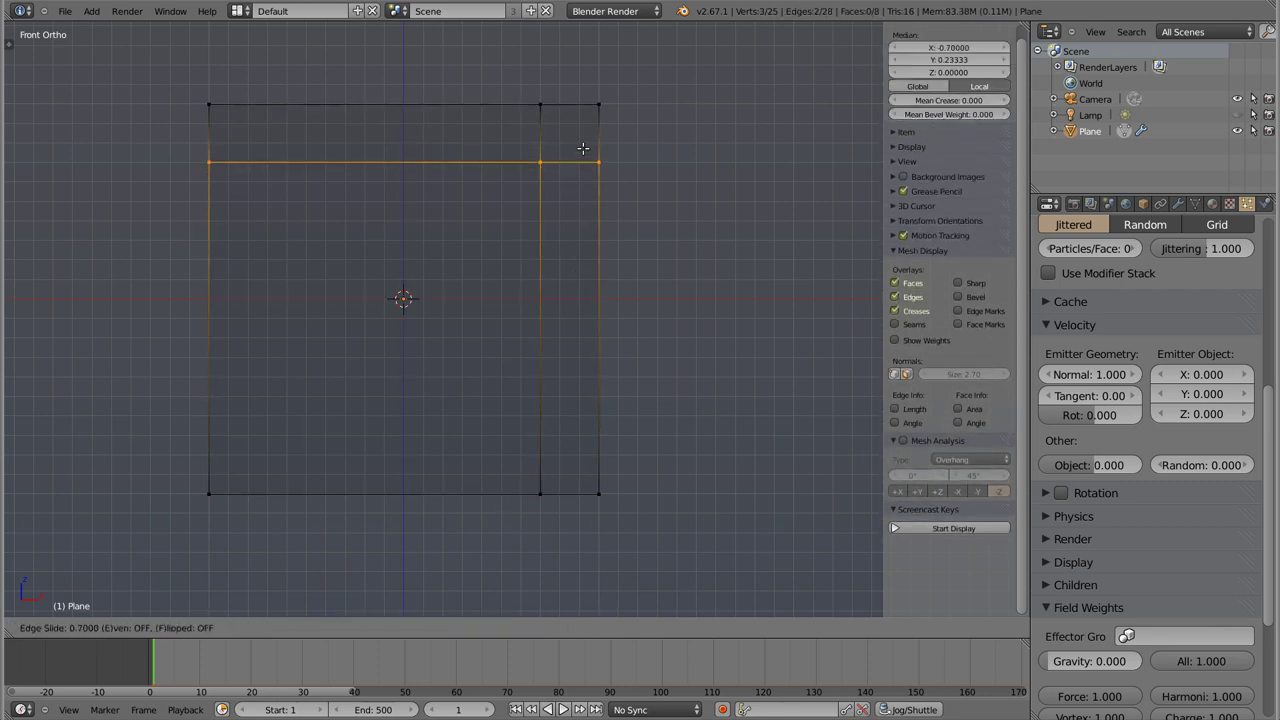
pyautogui.click(568, 190)
pyautogui.press('Tab')
pyautogui.hotkey('alt', 'a')
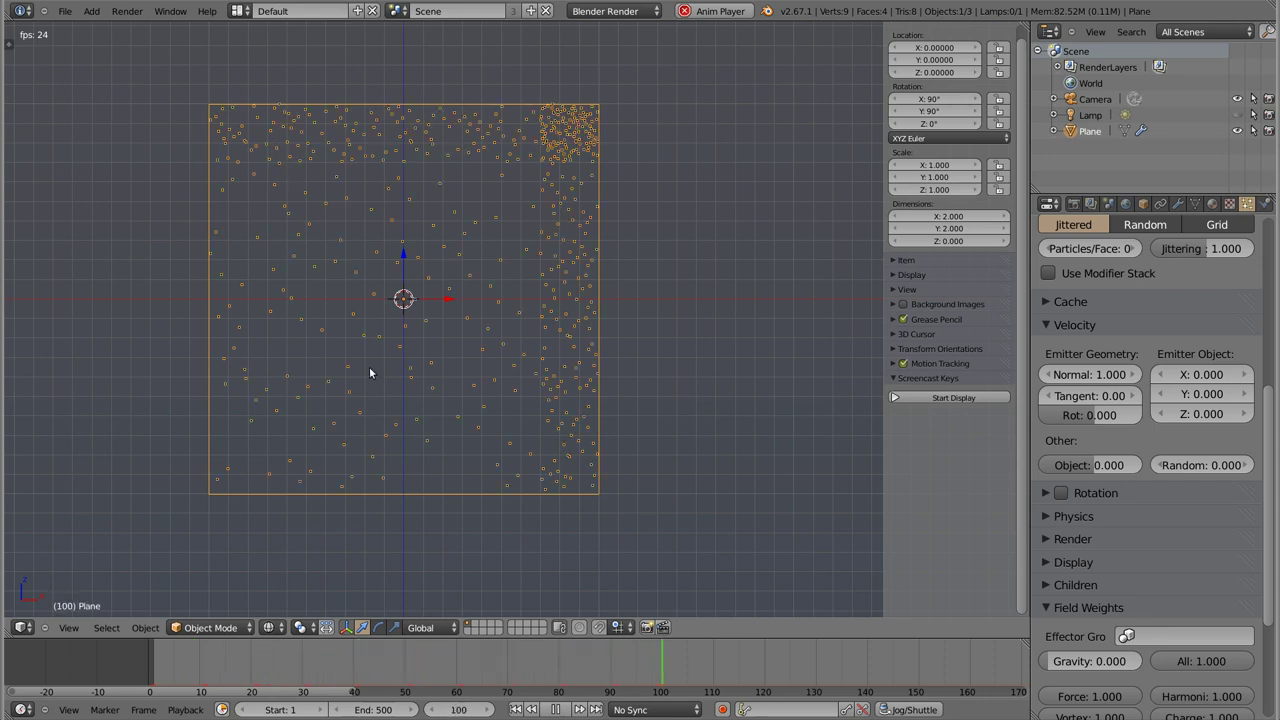
pyautogui.press('Escape')
# Step: In face select mode, select each of the four faces in turn, then leave Edit Mode
pyautogui.press('Tab')
pyautogui.hotkey('ctrl', 'Tab')
pyautogui.click(330, 203)
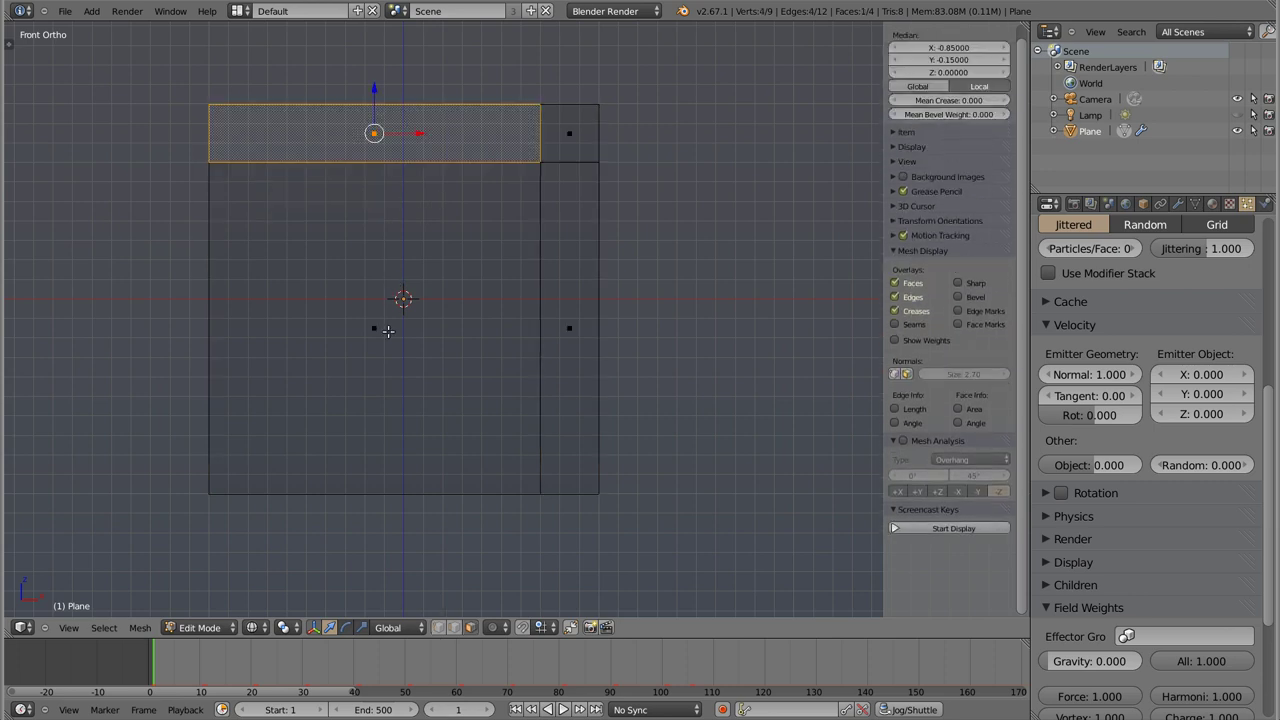
pyautogui.rightClick(388, 331)
pyautogui.rightClick(563, 325)
pyautogui.rightClick(567, 130)
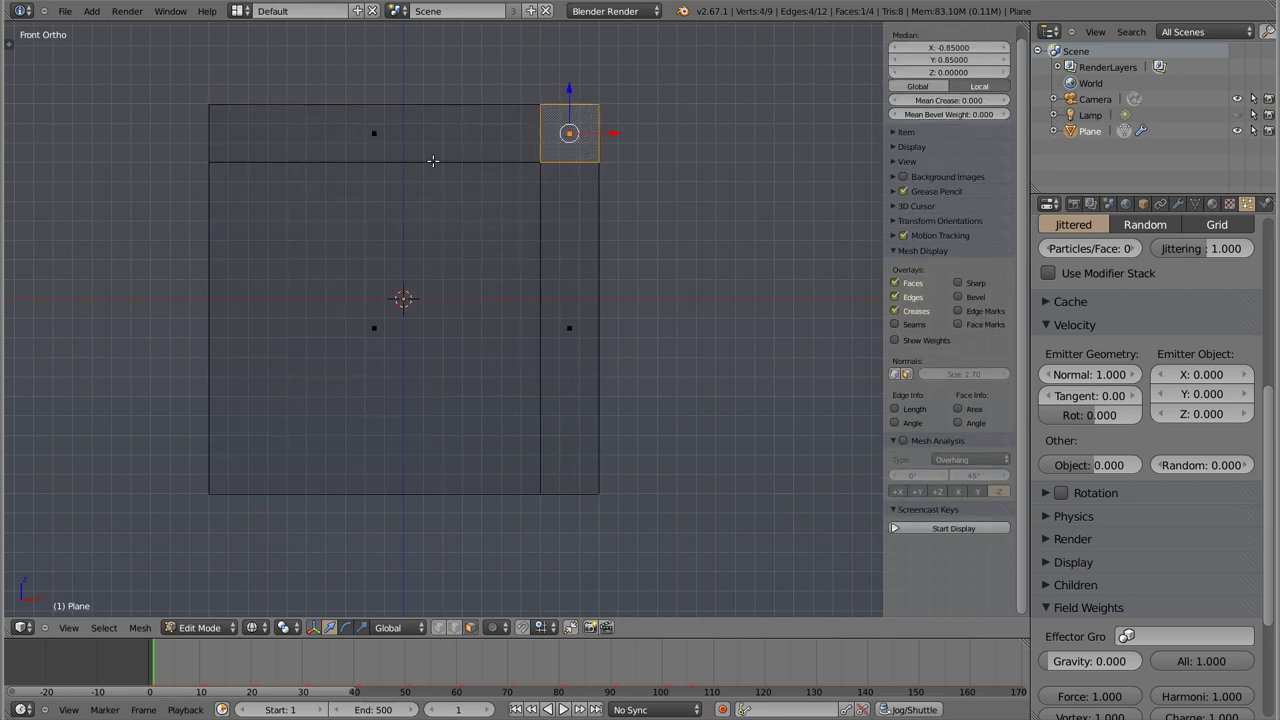
pyautogui.rightClick(385, 134)
pyautogui.rightClick(387, 320)
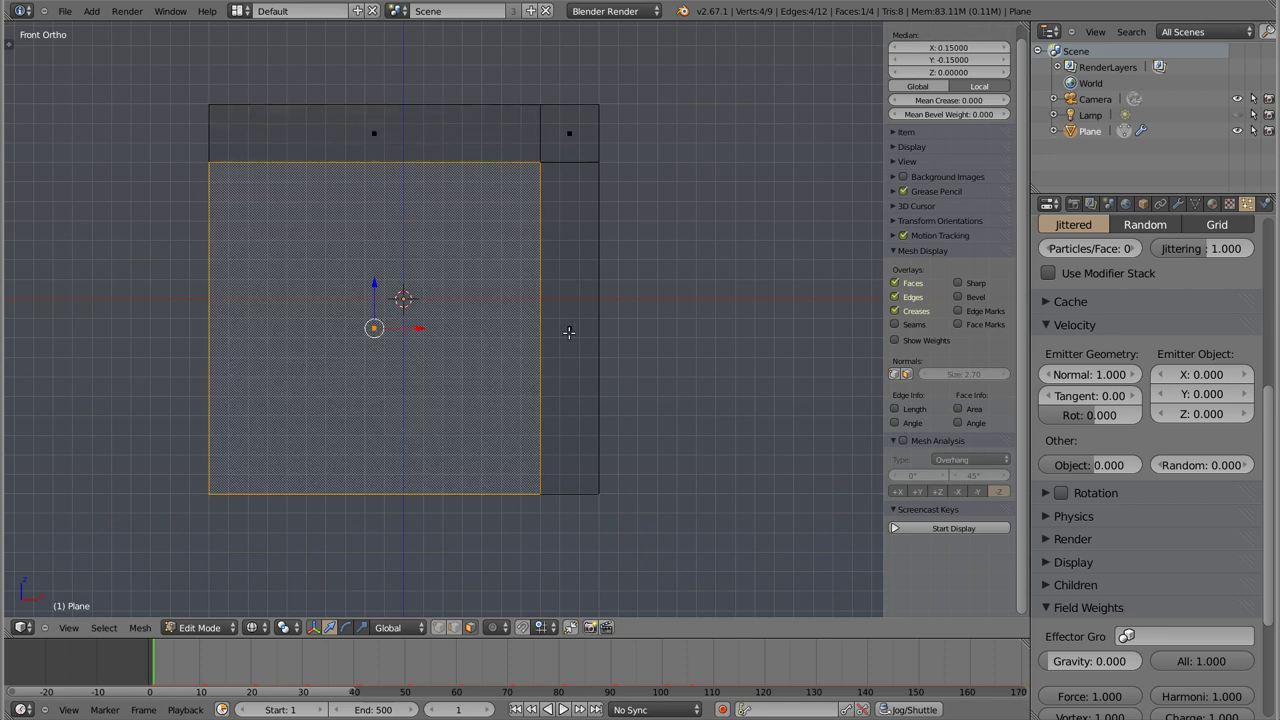
pyautogui.rightClick(570, 332)
pyautogui.rightClick(582, 142)
pyautogui.rightClick(374, 133)
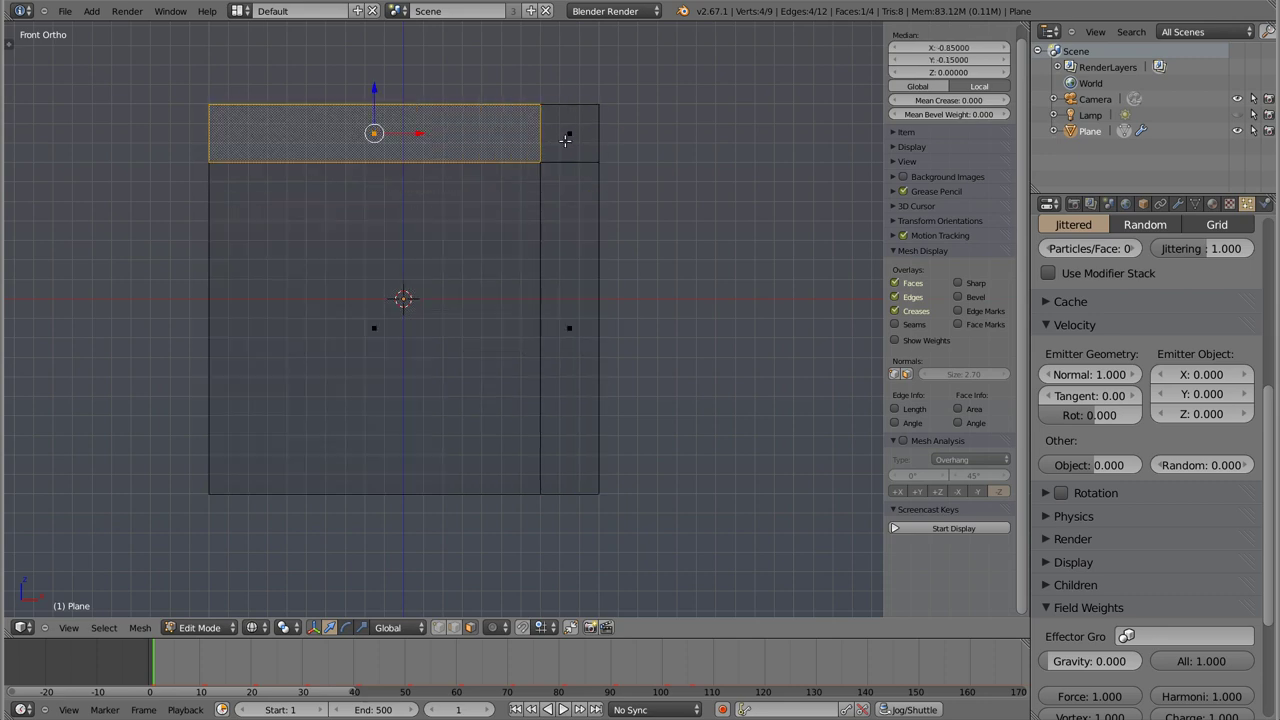
pyautogui.press('Tab')
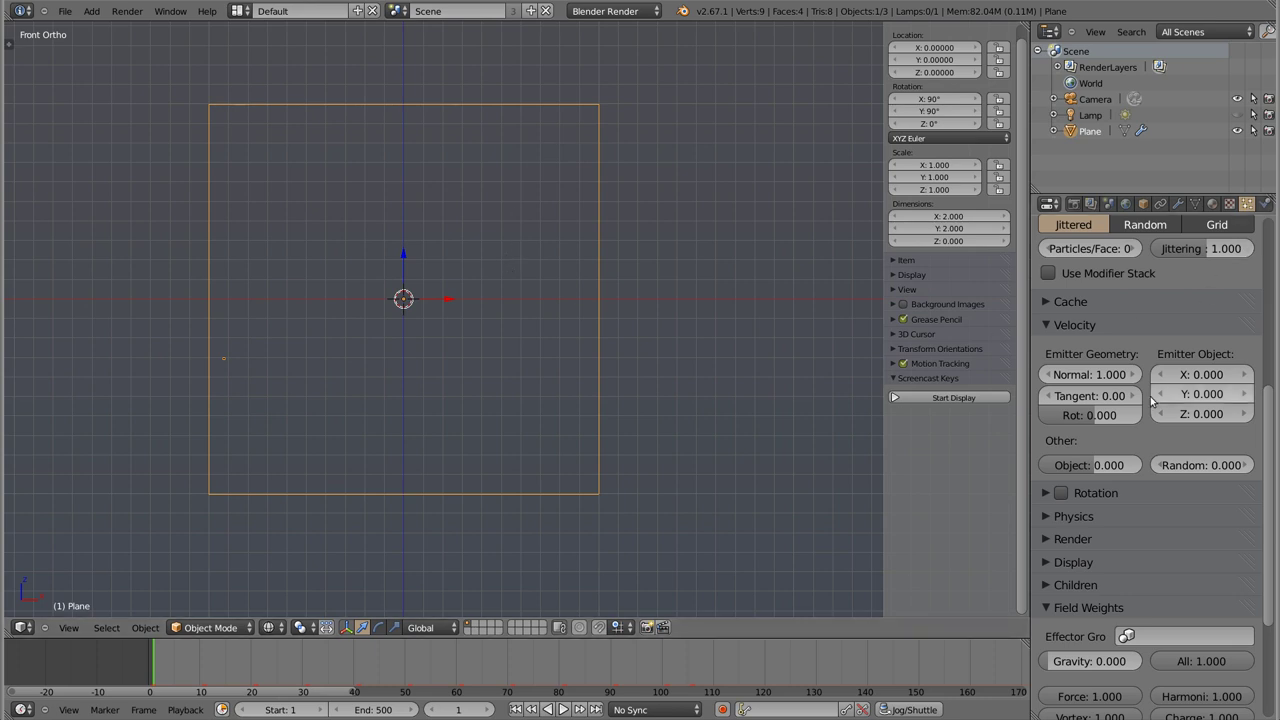
pyautogui.scroll(6, 1160, 566)
# Step: Set the emission end frame to 1
pyautogui.scroll(3, 1160, 566)
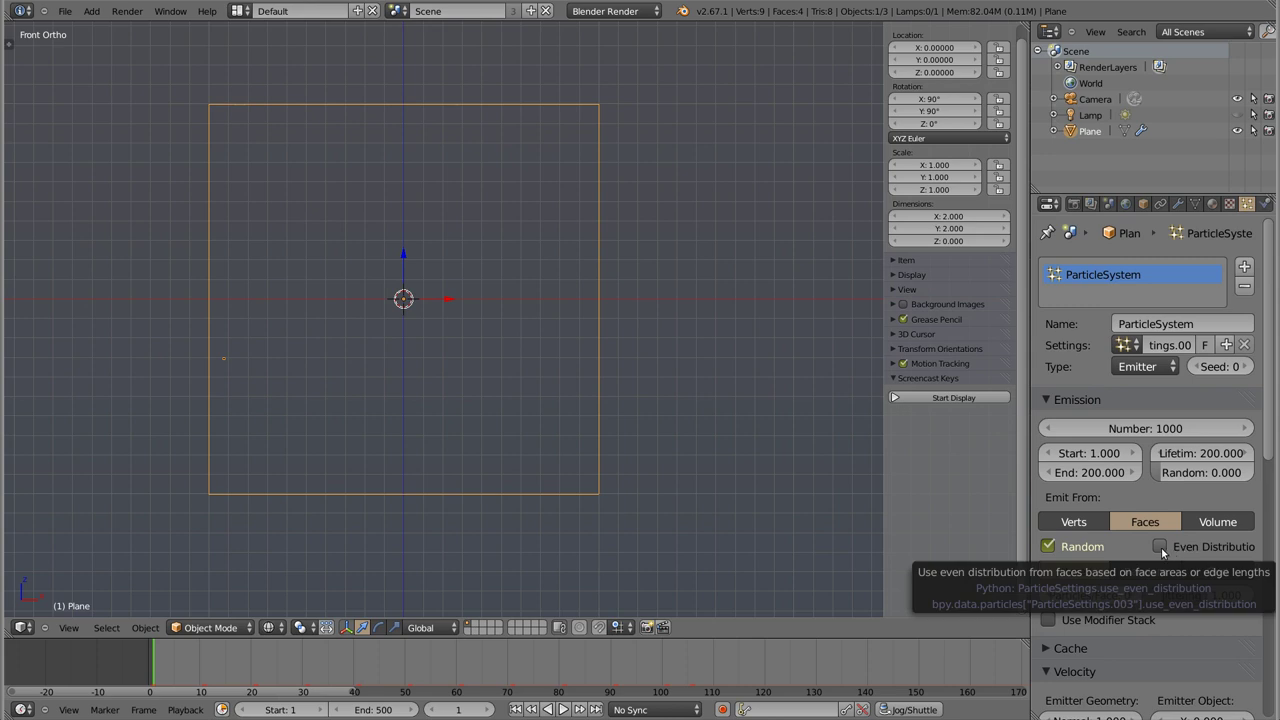
pyautogui.hotkey('alt', 'a')
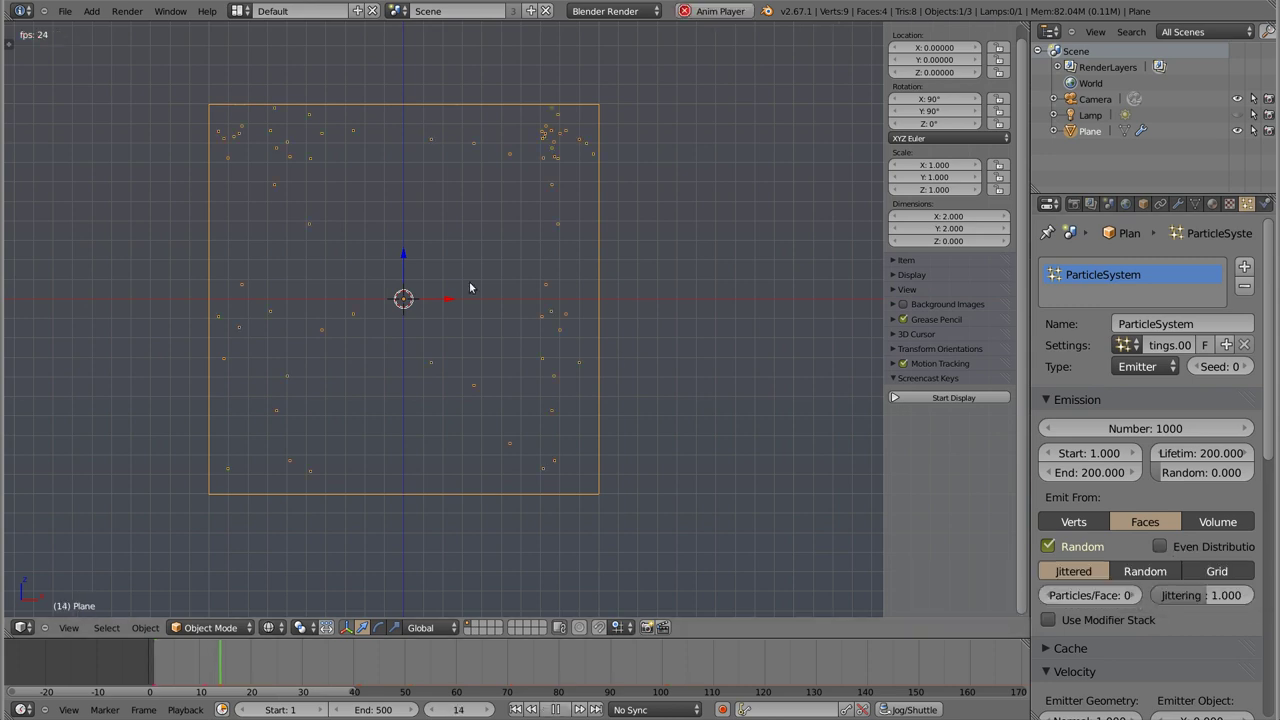
pyautogui.press('Escape')
pyautogui.click(1089, 472)
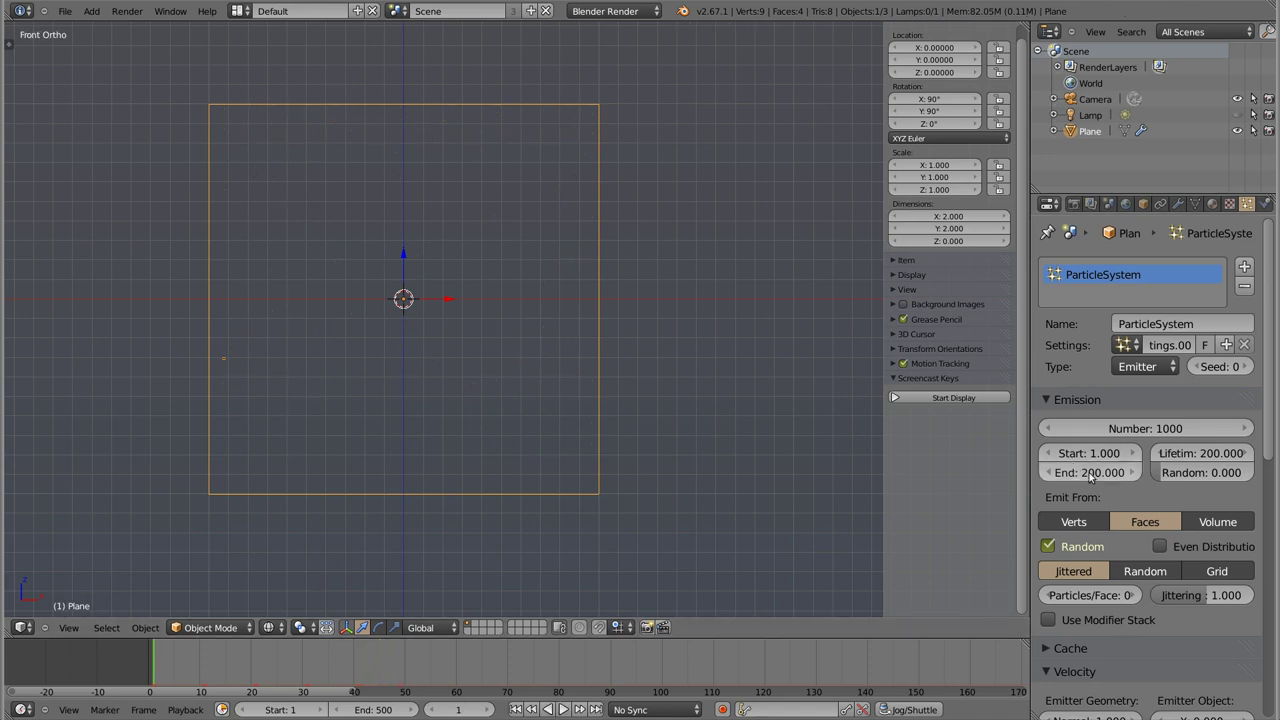
pyautogui.write('1')
pyautogui.press('Return')
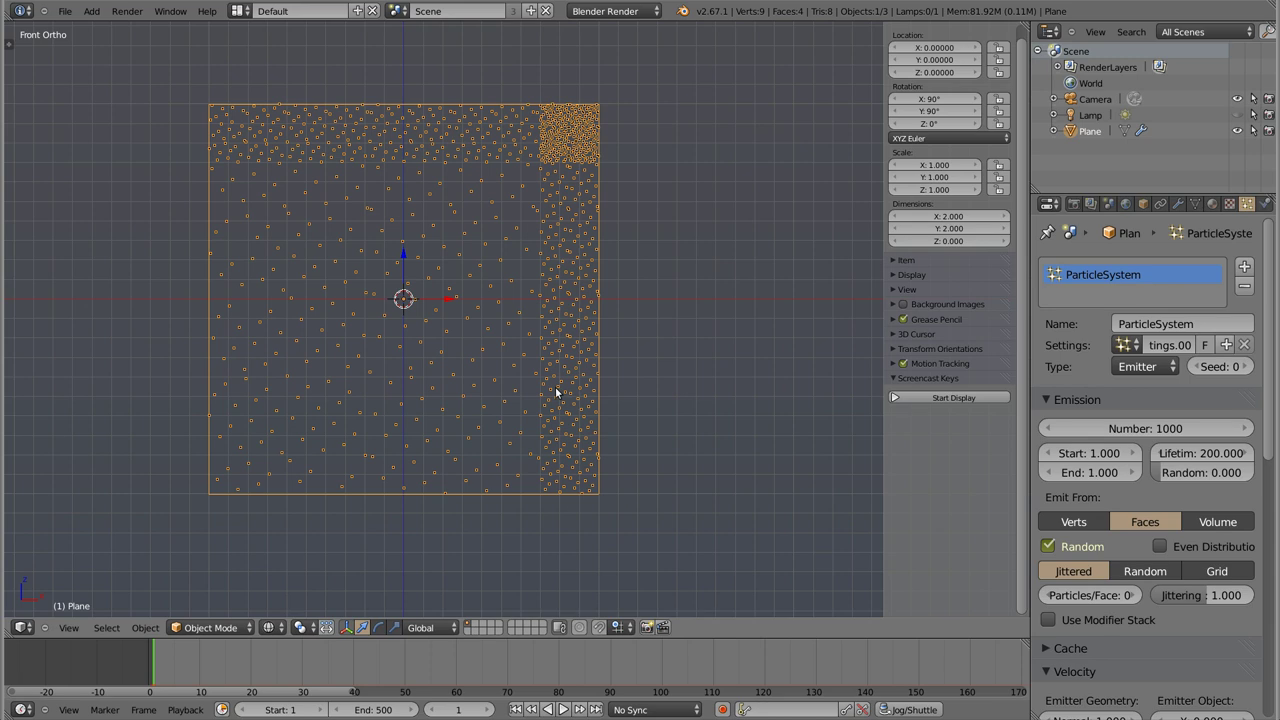
# Step: Turn on even distribution and preview the emission
pyautogui.click(1162, 547)
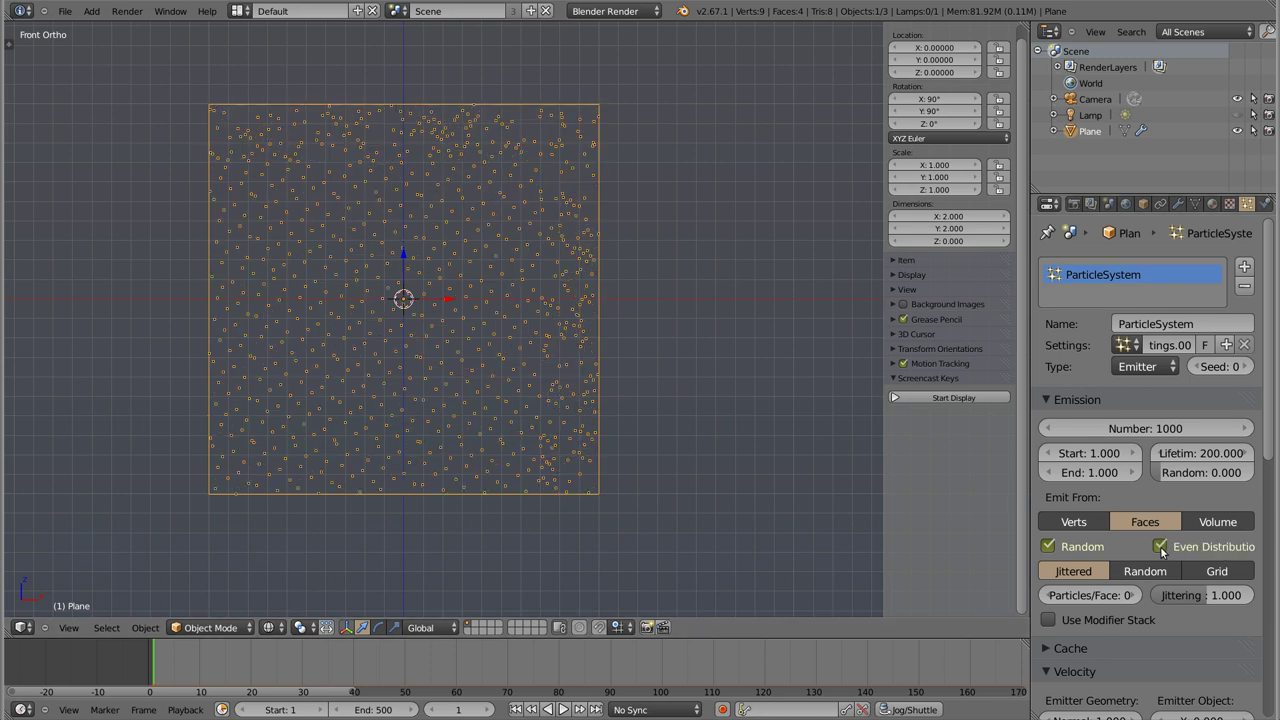
pyautogui.hotkey('alt', 'a')
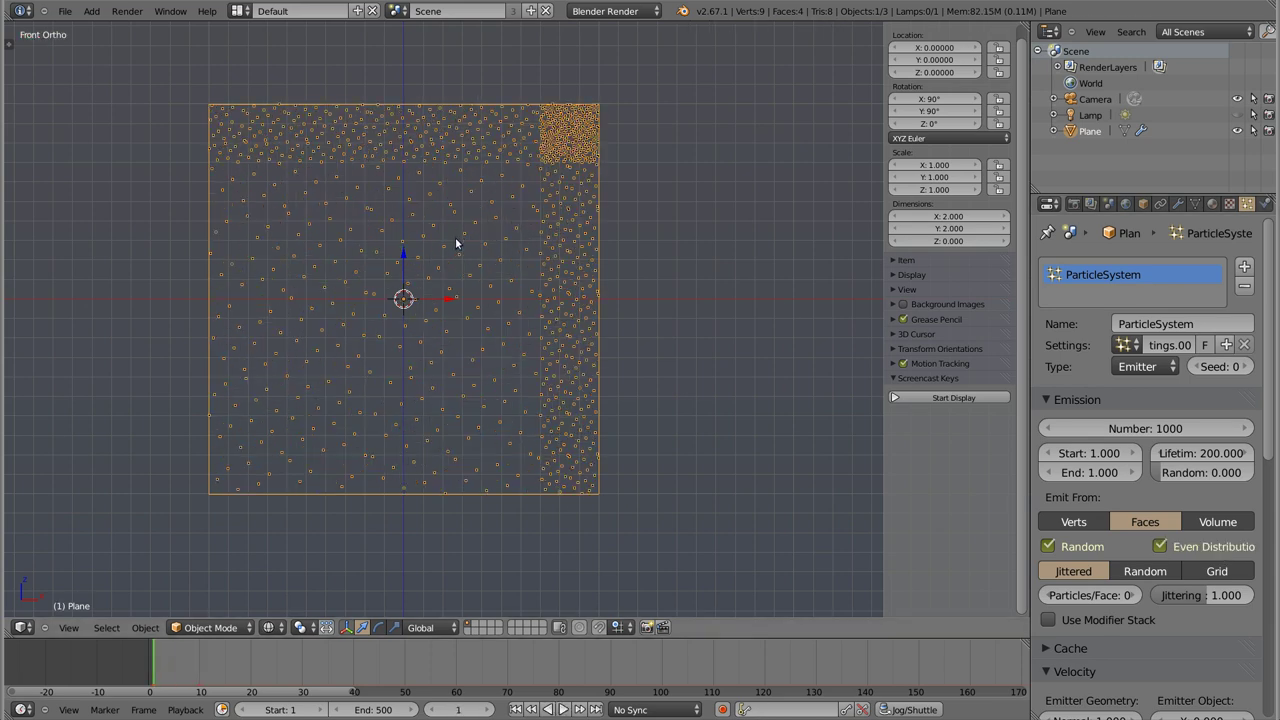
pyautogui.press('Escape')
pyautogui.keyDown('ctrl'); pyautogui.scroll(1, 1071, 430); pyautogui.keyUp('ctrl')
pyautogui.keyDown('ctrl'); pyautogui.scroll(1, 1071, 432); pyautogui.keyUp('ctrl')
pyautogui.keyDown('ctrl'); pyautogui.scroll(1, 1071, 432); pyautogui.keyUp('ctrl')
pyautogui.keyDown('ctrl'); pyautogui.scroll(2, 1071, 432); pyautogui.keyUp('ctrl')
pyautogui.keyDown('ctrl'); pyautogui.scroll(-2, 1071, 432); pyautogui.keyUp('ctrl')
pyautogui.keyDown('ctrl'); pyautogui.scroll(-2, 1071, 432); pyautogui.keyUp('ctrl')
pyautogui.keyDown('ctrl'); pyautogui.scroll(-1, 1071, 432); pyautogui.keyUp('ctrl')
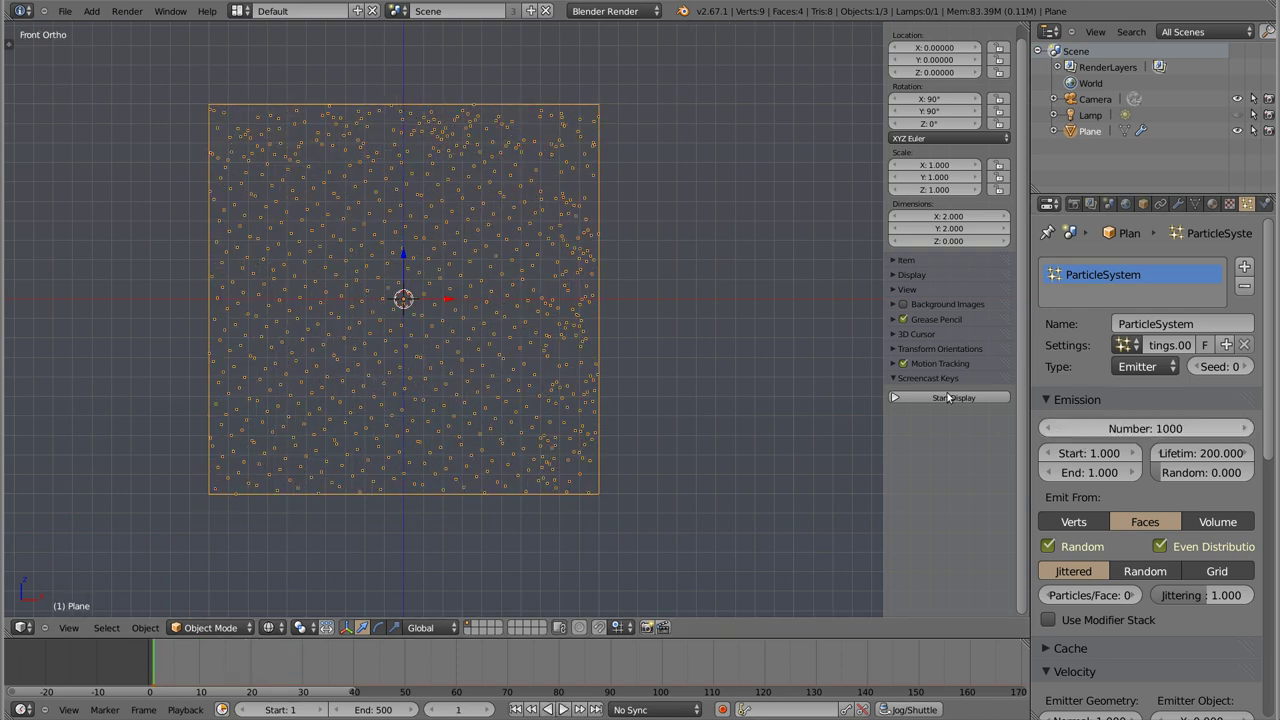
pyautogui.hotkey('alt', 'a')
pyautogui.press('Escape')
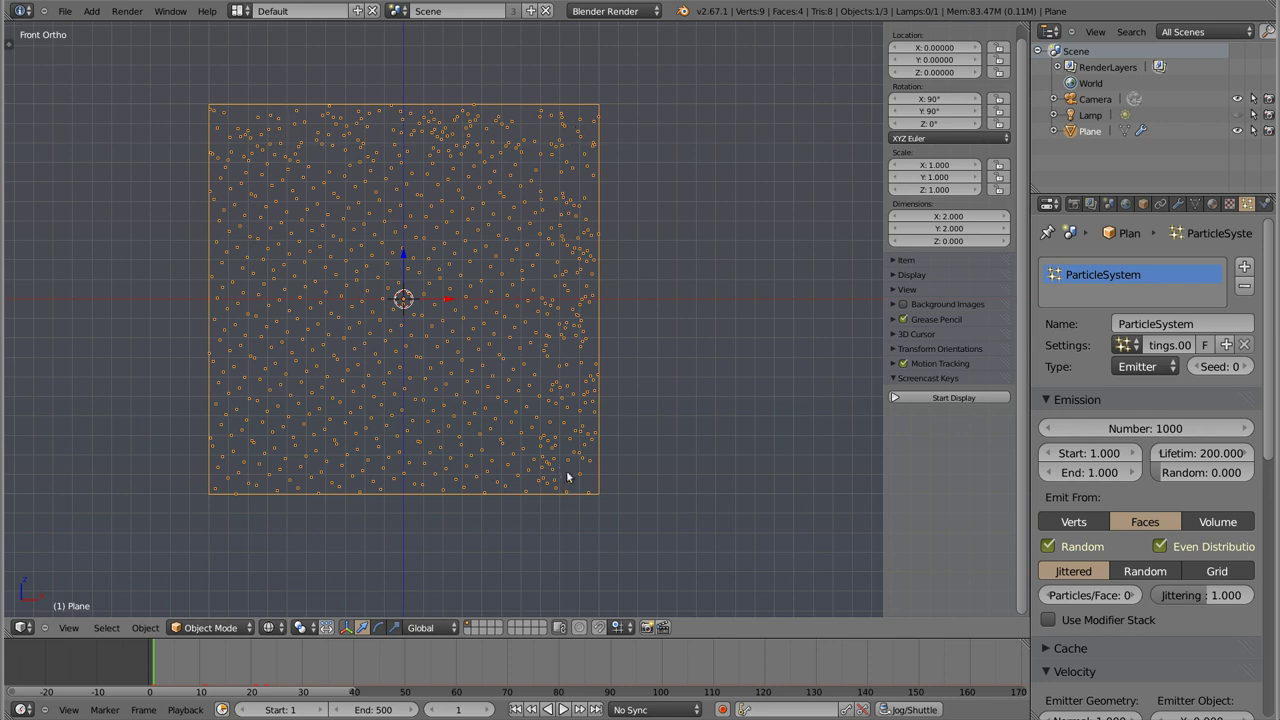
# Step: Test seed 1 and 1002 particles, then restore seed 0 and 1000 particles
pyautogui.click(1247, 367)
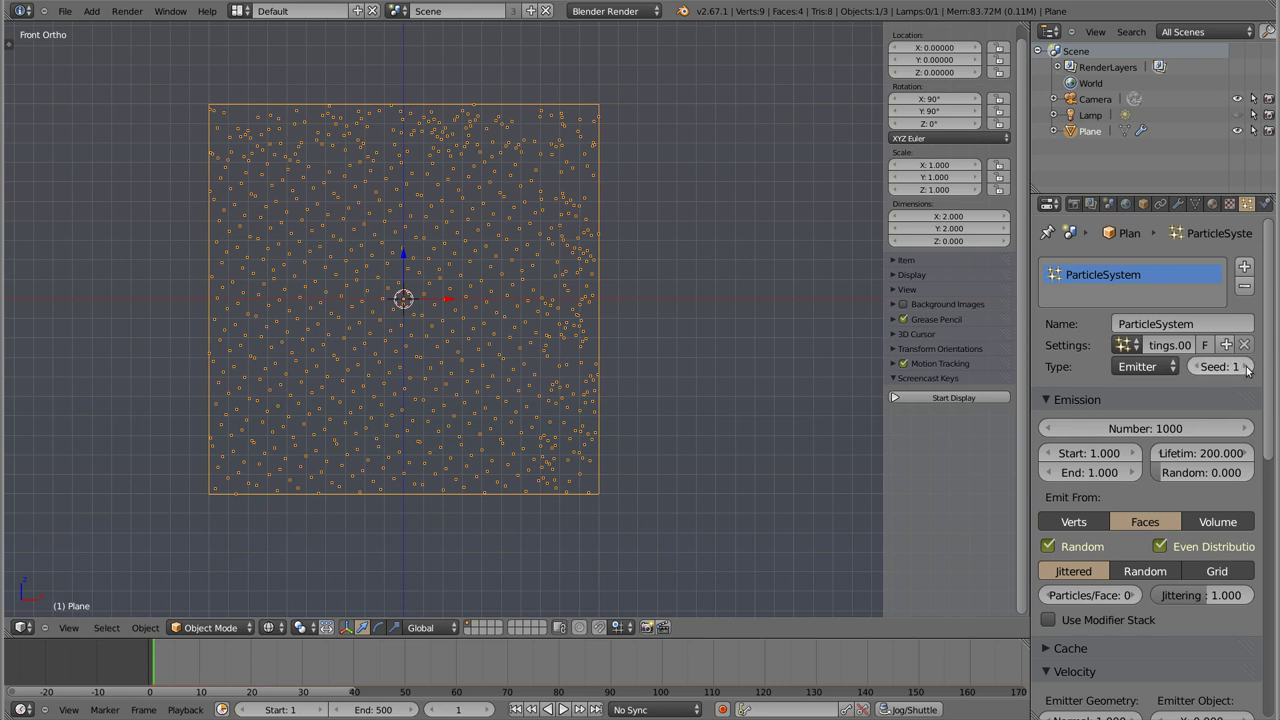
pyautogui.hotkey('alt', 'a')
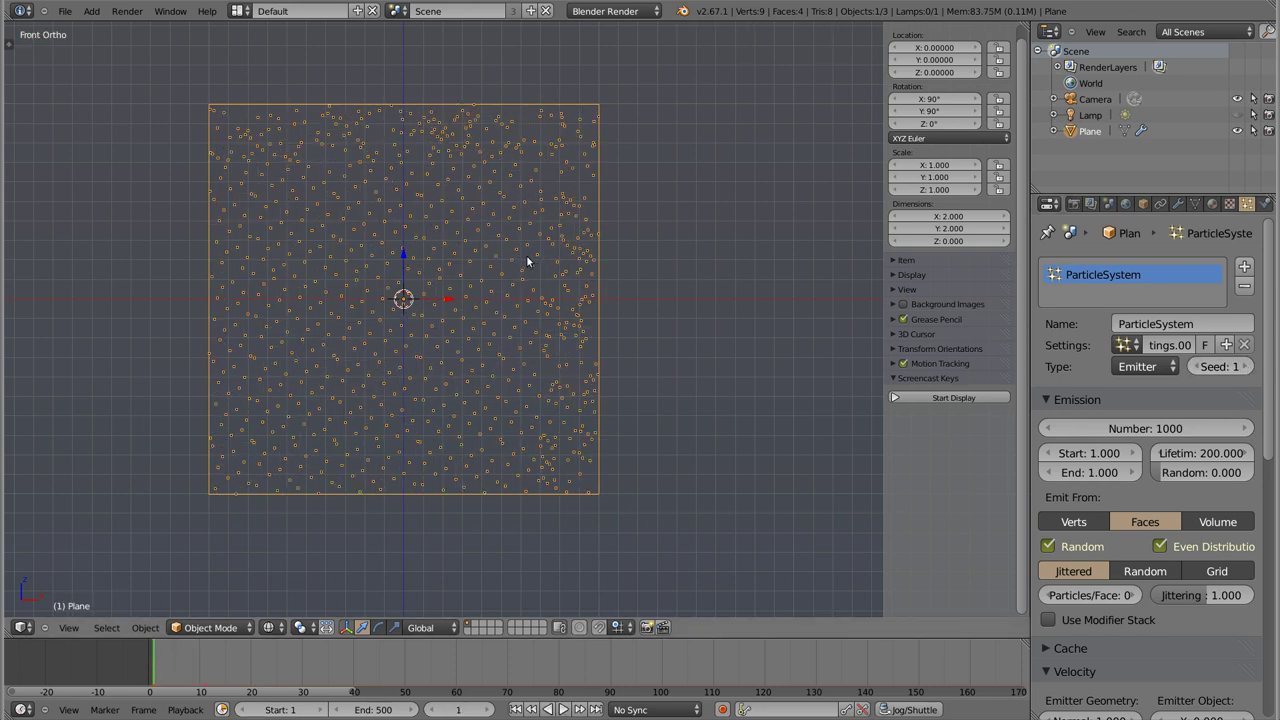
pyautogui.press('Escape')
pyautogui.hotkey('alt', 'a')
pyautogui.press('Escape')
pyautogui.click(1246, 428)
pyautogui.click(1246, 428)
pyautogui.hotkey('alt', 'a')
pyautogui.press('Escape')
pyautogui.click(1046, 428)
pyautogui.click(1046, 428)
pyautogui.click(1194, 366)
# Step: Turn off random placement and even distribution under Emit From
pyautogui.click(1048, 546)
pyautogui.hotkey('alt', 'a')
pyautogui.click(1161, 546)
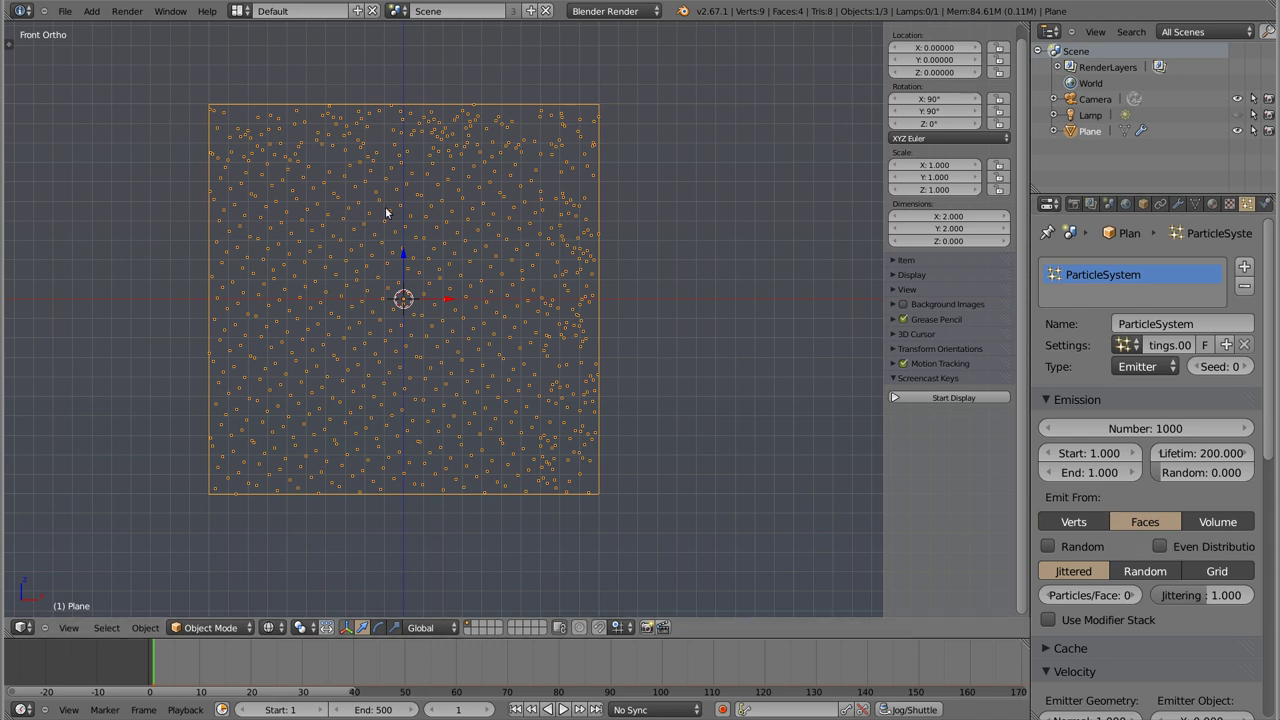
# Step: Lower the count to 999, raise particles per face to 4, and enable even distribution
pyautogui.click(1046, 428)
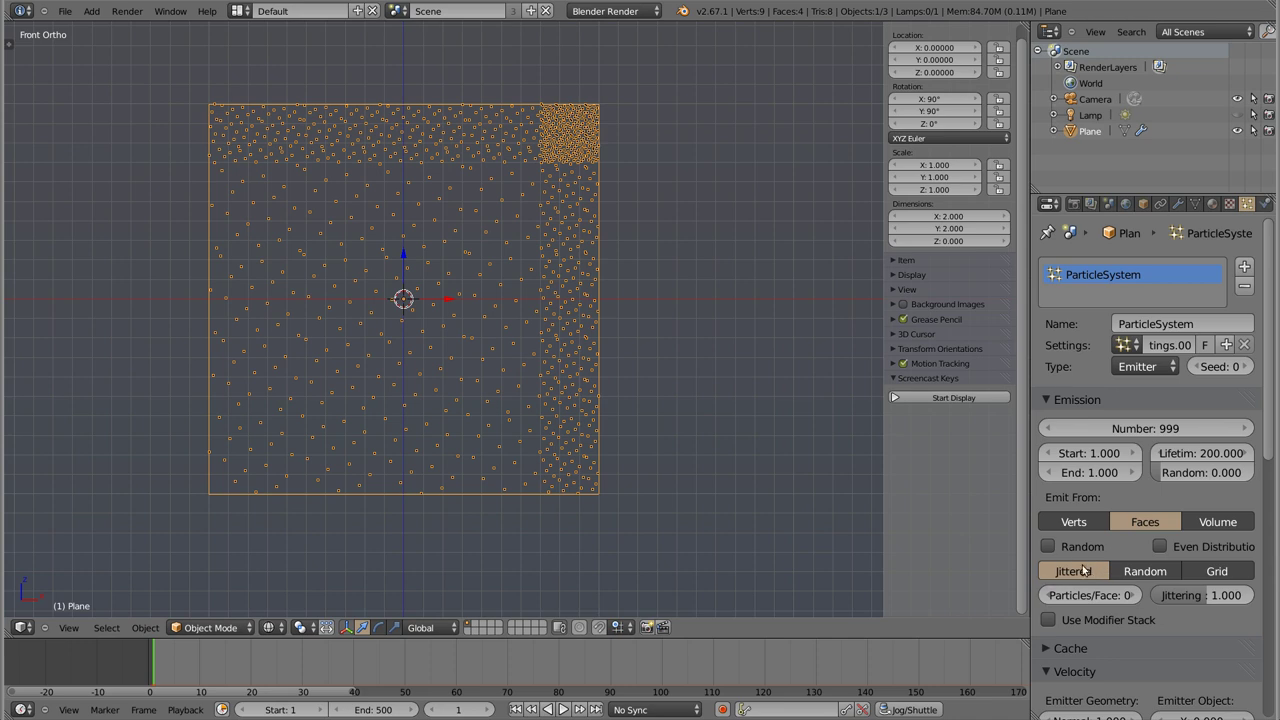
pyautogui.click(1133, 596)
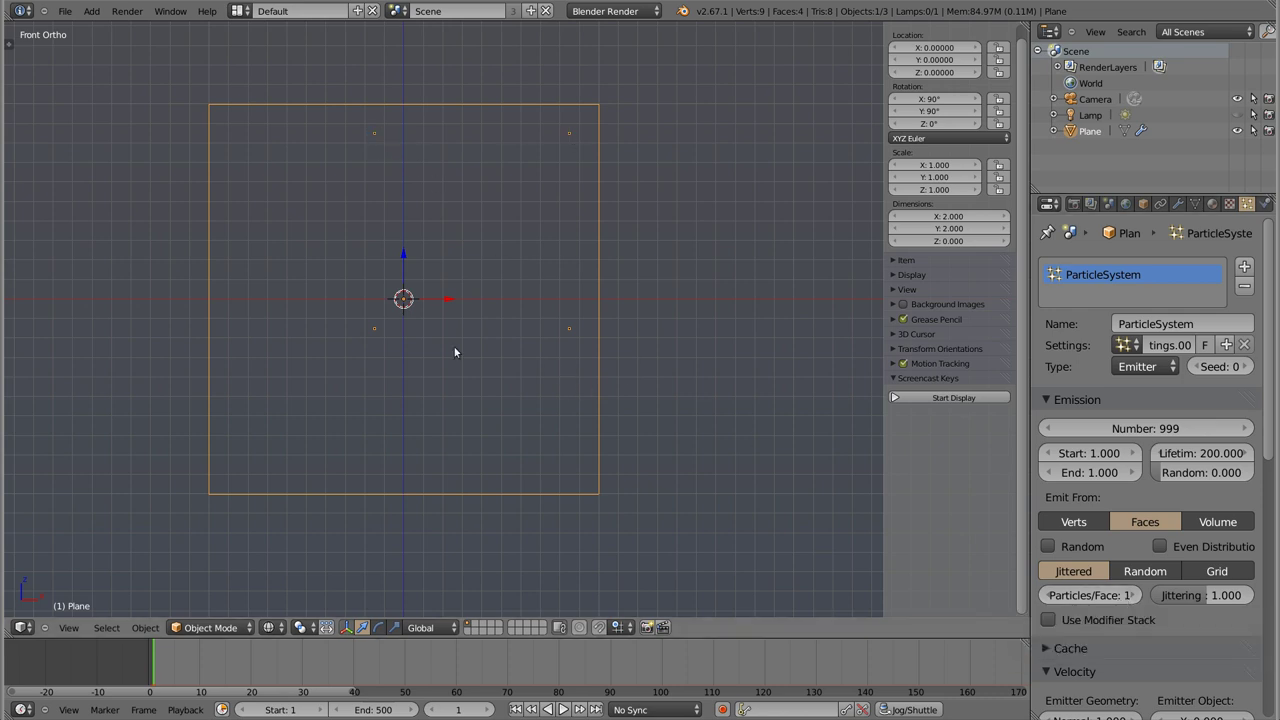
pyautogui.click(1130, 596)
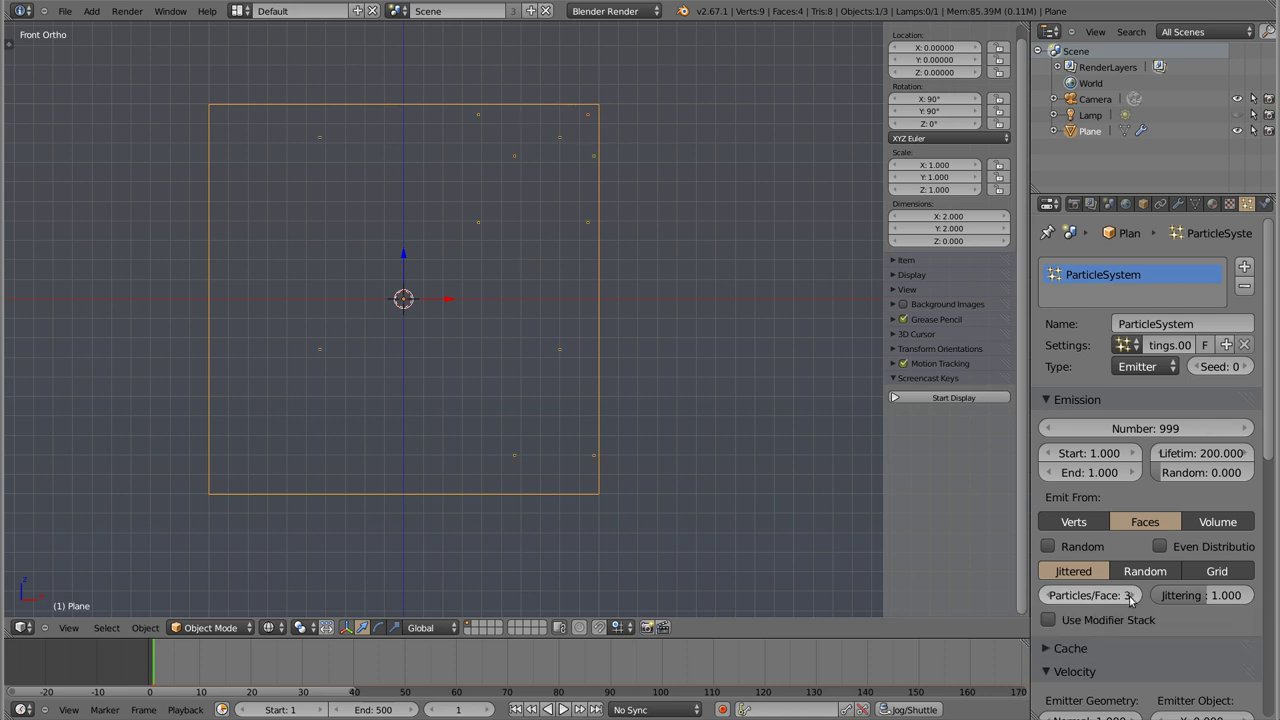
pyautogui.click(1130, 596)
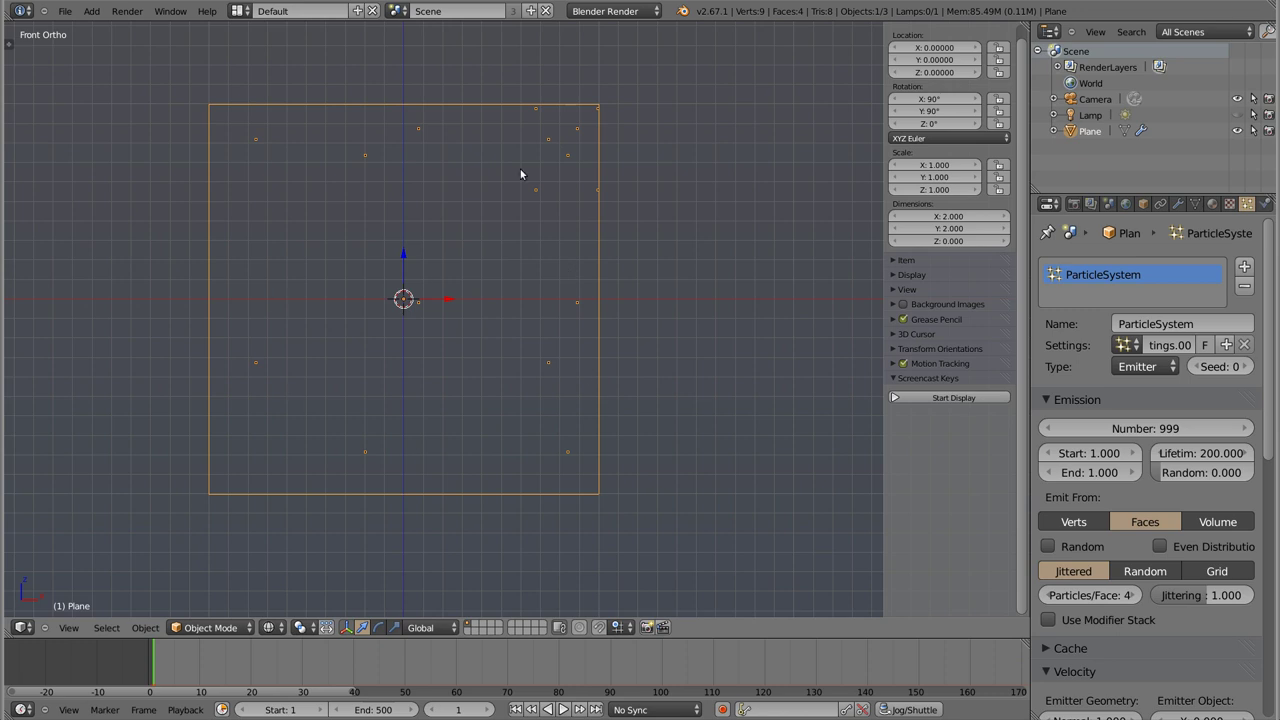
pyautogui.click(1159, 546)
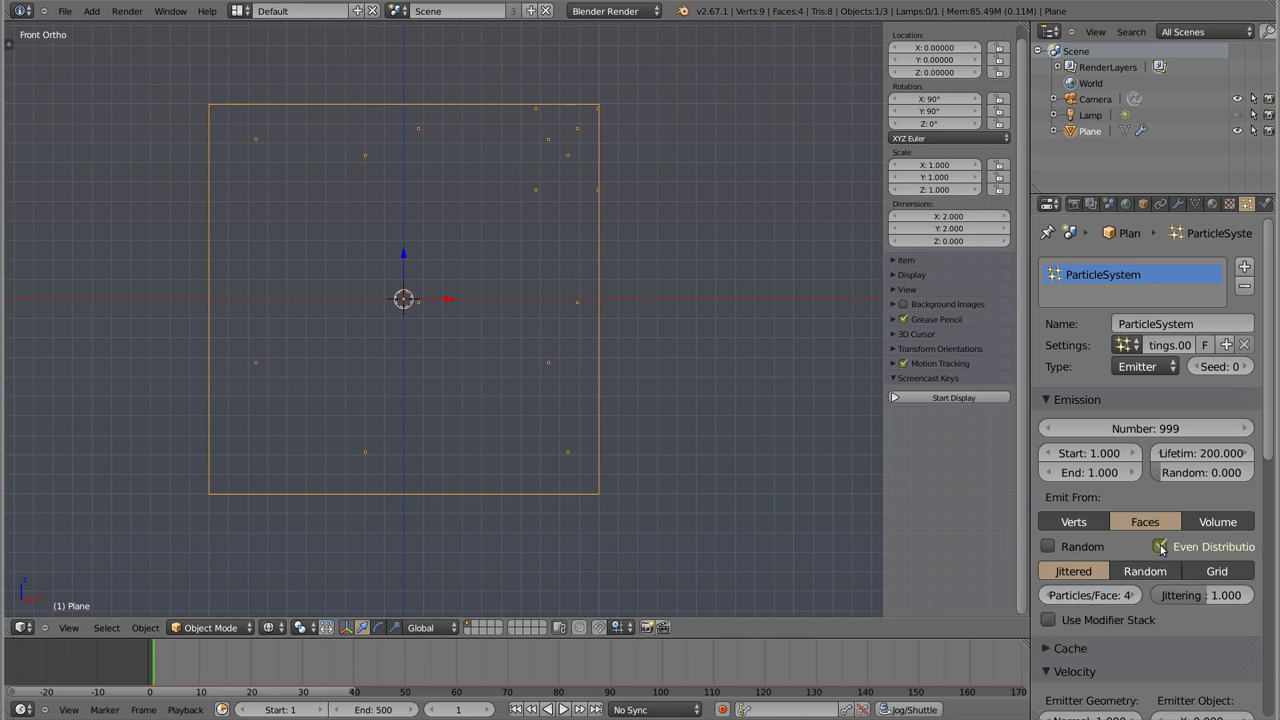
# Step: Experiment with the jittered particles-per-face value, raising it above 100 and back down
pyautogui.click(1131, 596)
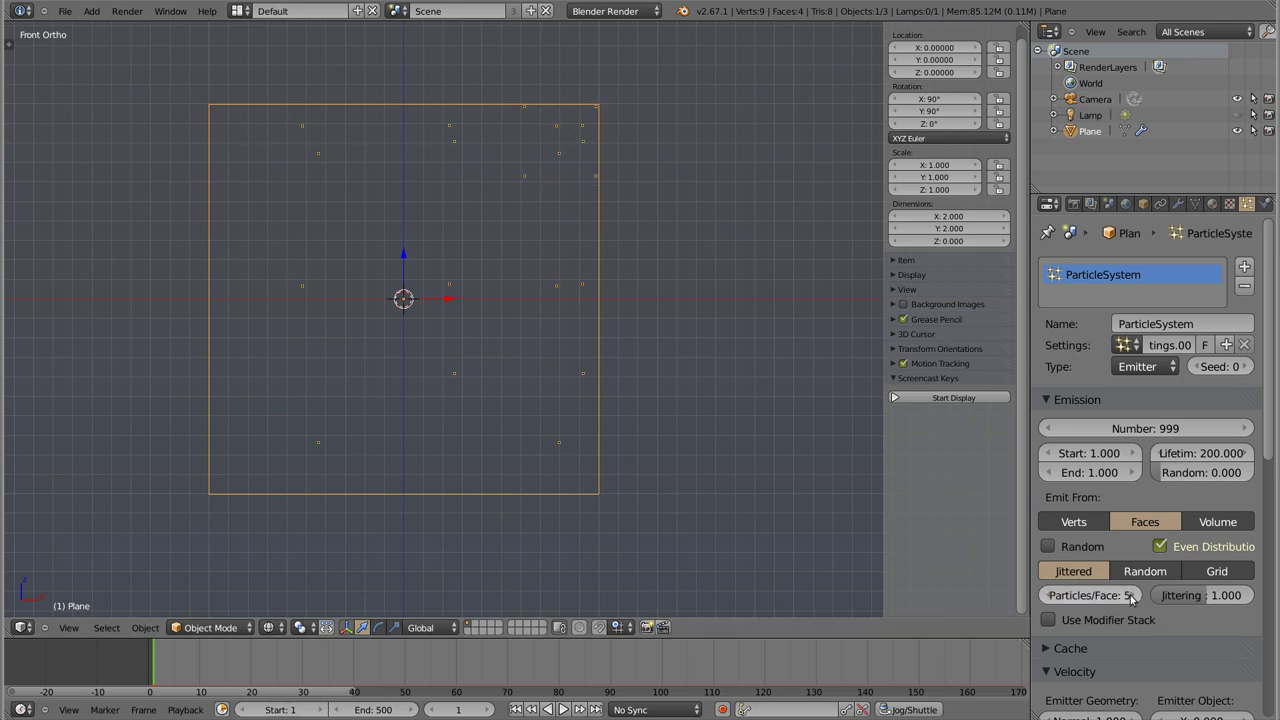
pyautogui.doubleClick(1131, 596)
pyautogui.click(1131, 596)
pyautogui.doubleClick(1131, 596)
pyautogui.doubleClick(1131, 596)
pyautogui.moveTo(1090, 595); pyautogui.dragTo(1145, 595)
pyautogui.moveTo(1116, 597); pyautogui.dragTo(1060, 597)
pyautogui.write('10')
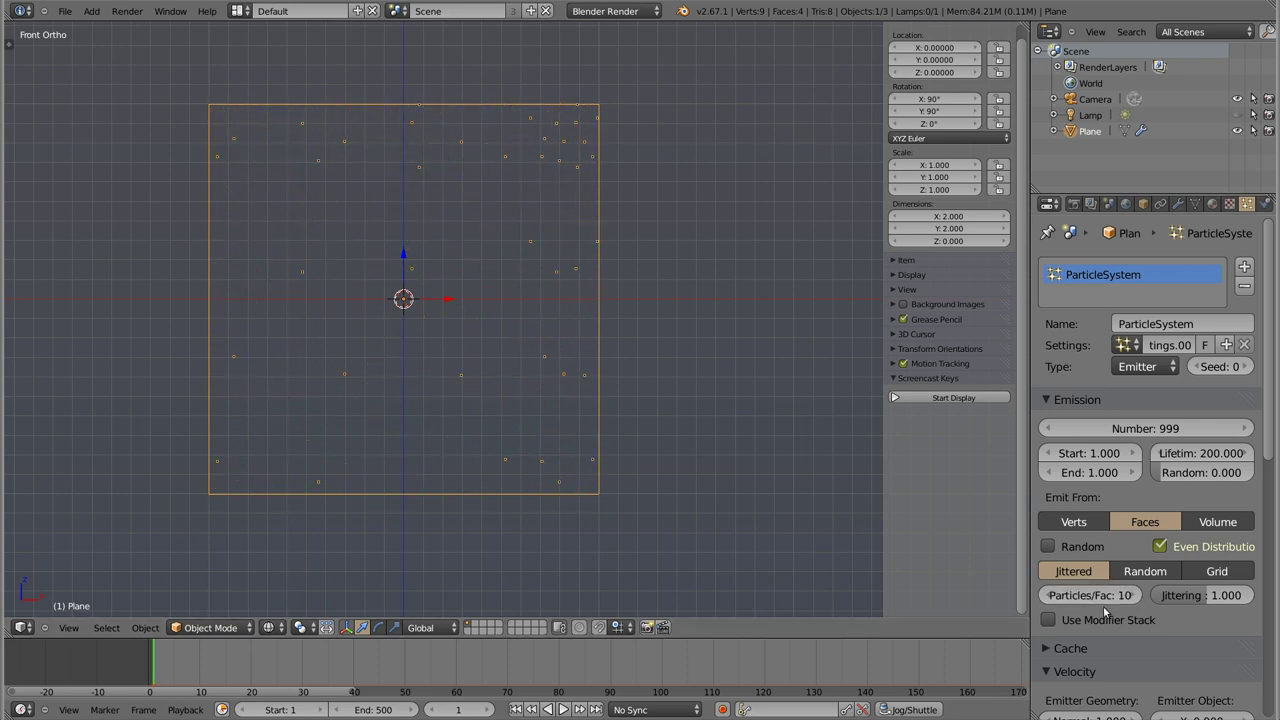
# Step: Turn off Even distribution and delete the plane's narrow top and right strip faces
pyautogui.click(1160, 546)
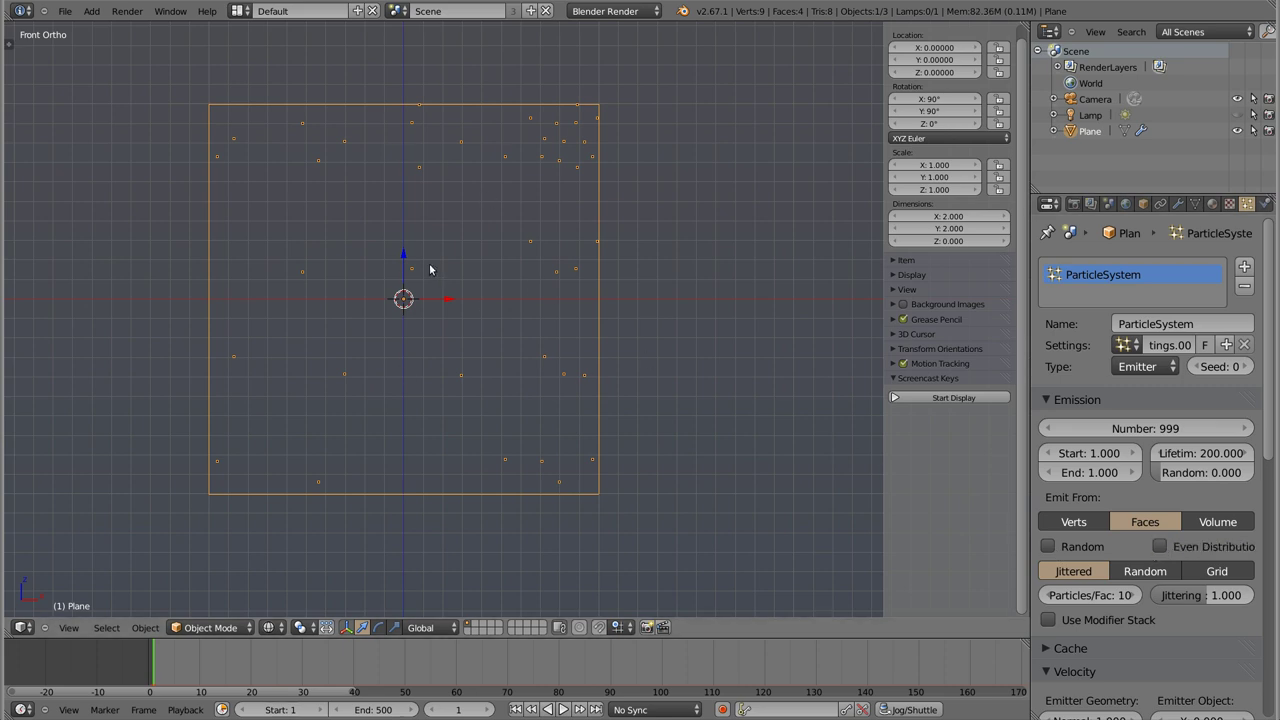
pyautogui.press('Tab')
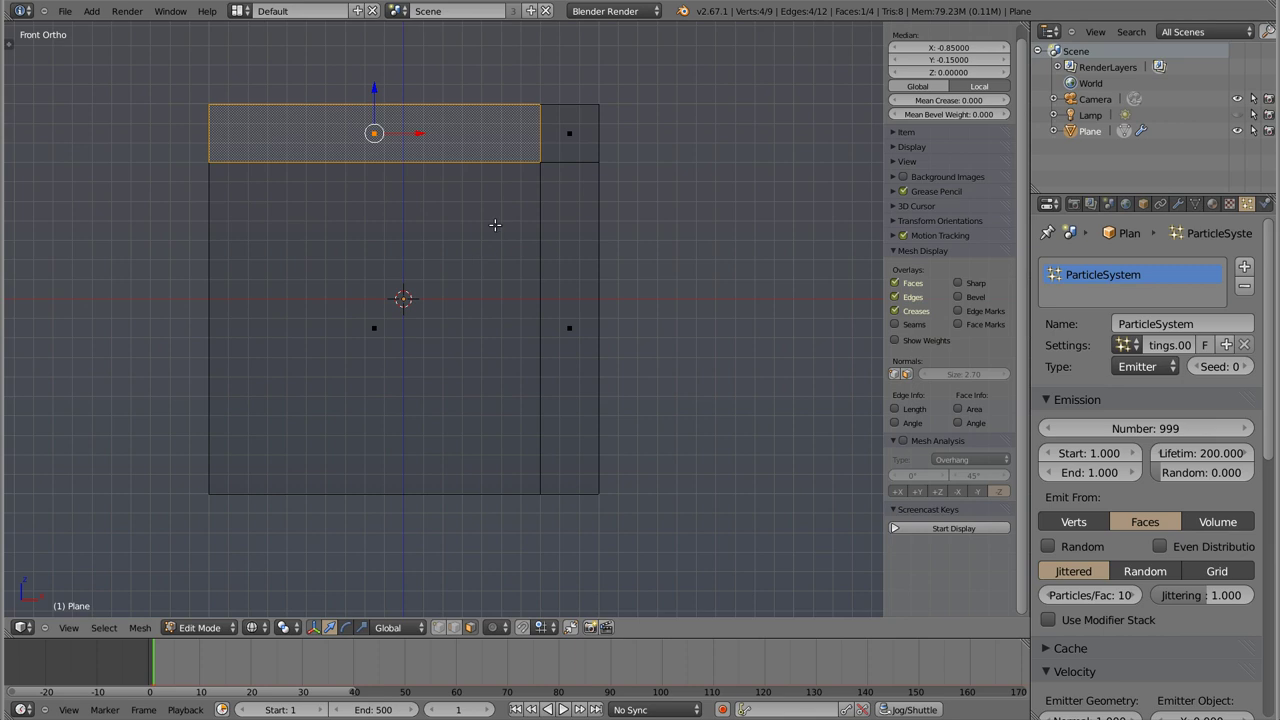
pyautogui.keyDown('shift'); pyautogui.click(559, 132); pyautogui.keyUp('shift')
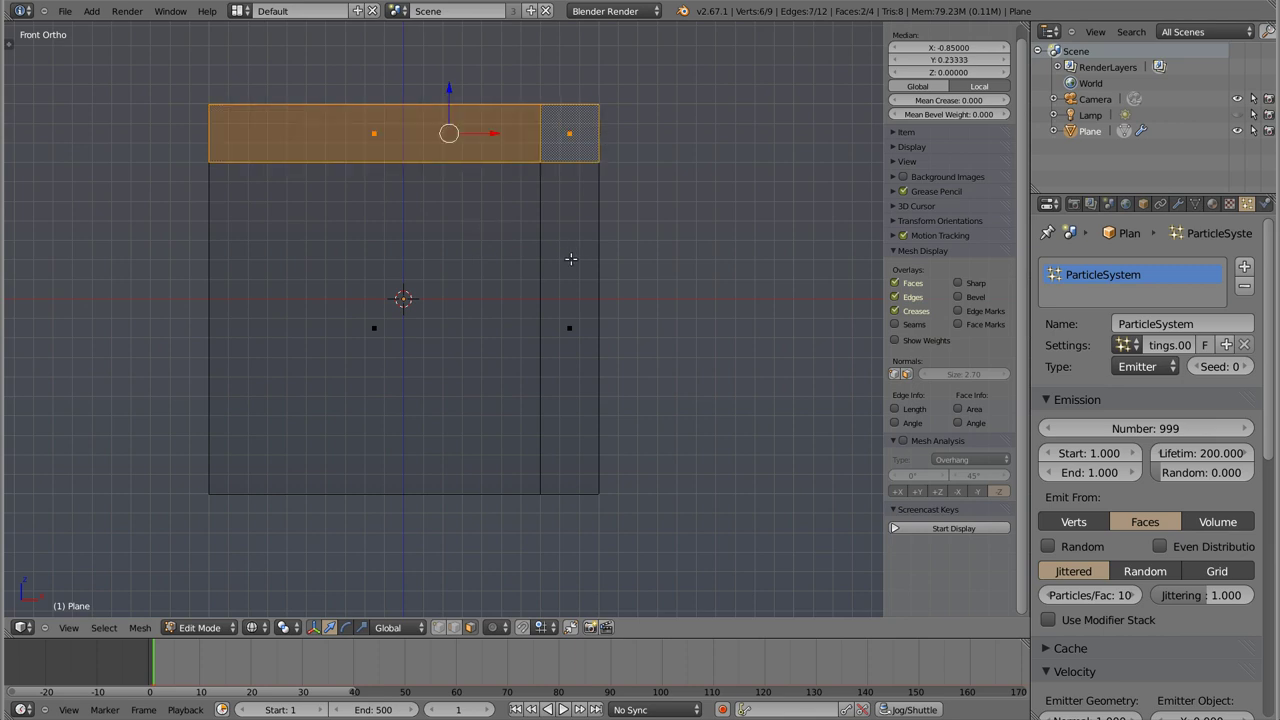
pyautogui.keyDown('shift'); pyautogui.click(563, 327); pyautogui.keyUp('shift')
pyautogui.press('x')
pyautogui.click(563, 314)
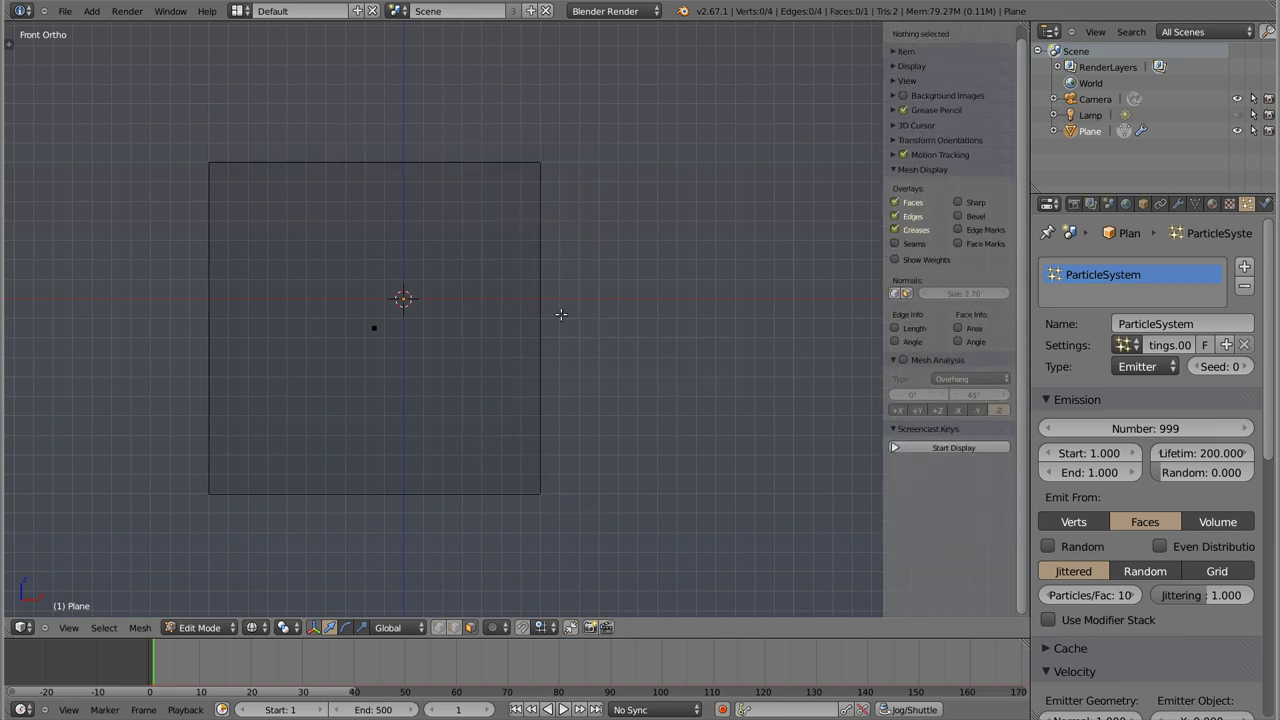
pyautogui.press('Tab')
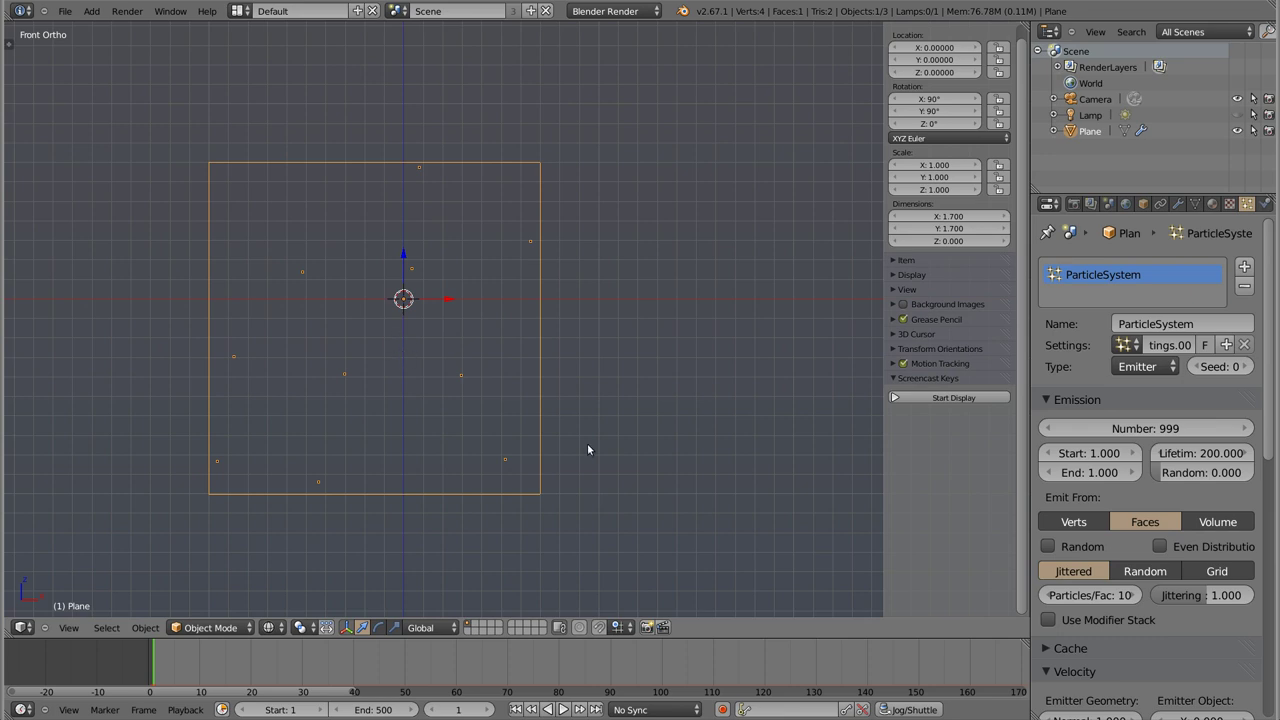
# Step: Lower the particle count to 998 and preview the emission
pyautogui.hotkey('alt', 'a')
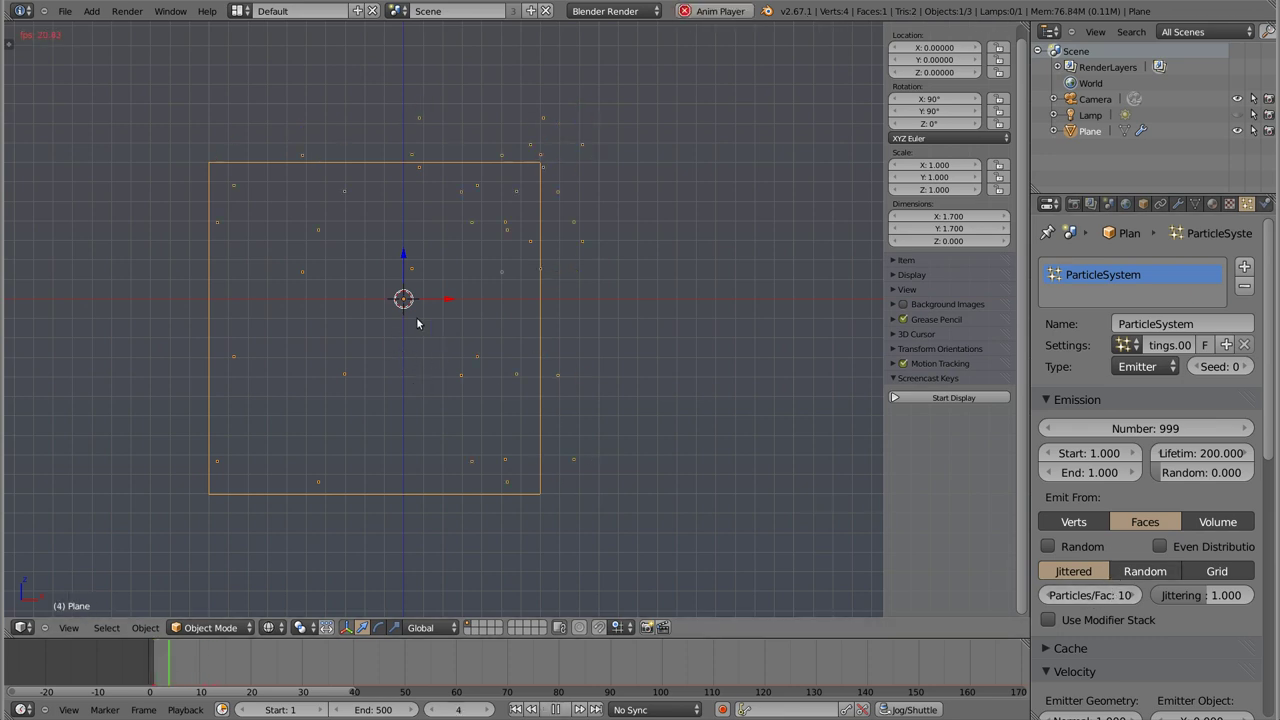
pyautogui.press('Escape')
pyautogui.click(1046, 428)
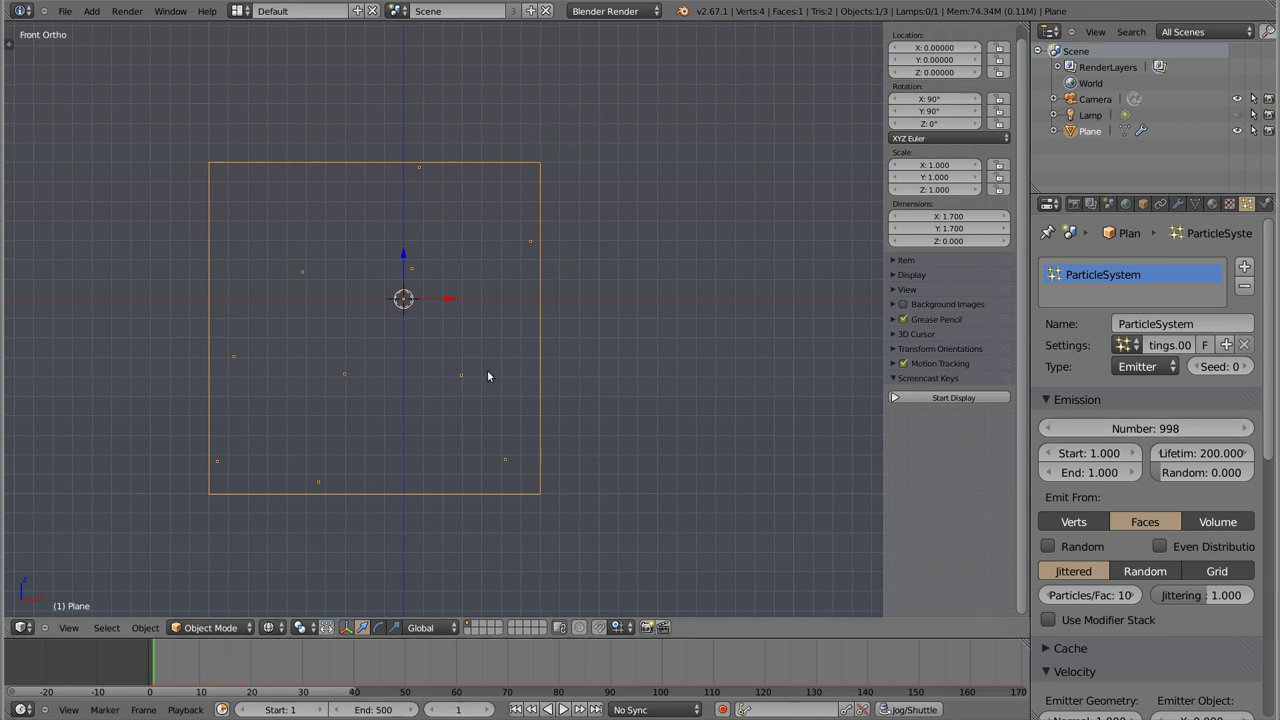
pyautogui.hotkey('alt', 'a')
pyautogui.hotkey('alt', 'a')
# Step: Set the emission end frame to 100 and preview the particles from several angles
pyautogui.moveTo(425, 302)
pyautogui.mouseDown(button='middle')
pyautogui.moveTo(571, 328)
pyautogui.moveTo(634, 323)
pyautogui.mouseUp(button='middle')
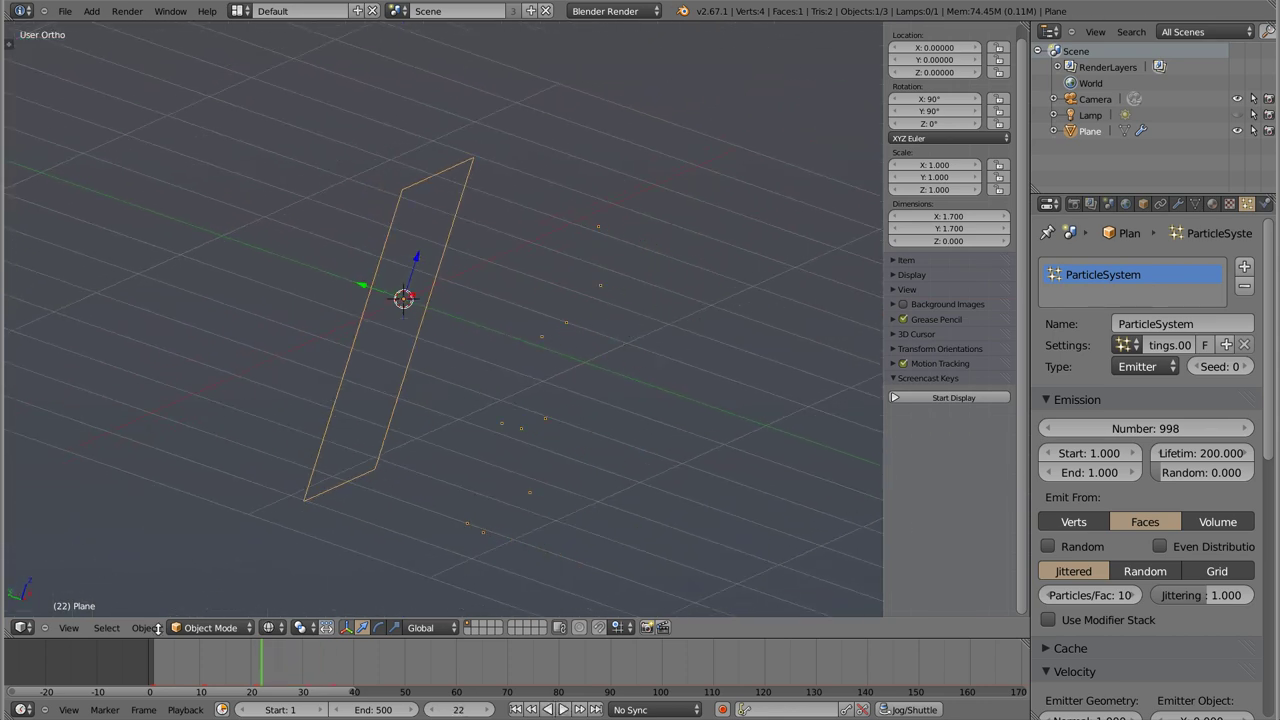
pyautogui.moveTo(169, 672); pyautogui.dragTo(150, 672)
pyautogui.hotkey('alt', 'a')
pyautogui.press('Escape')
pyautogui.click(1094, 471)
pyautogui.write('100')
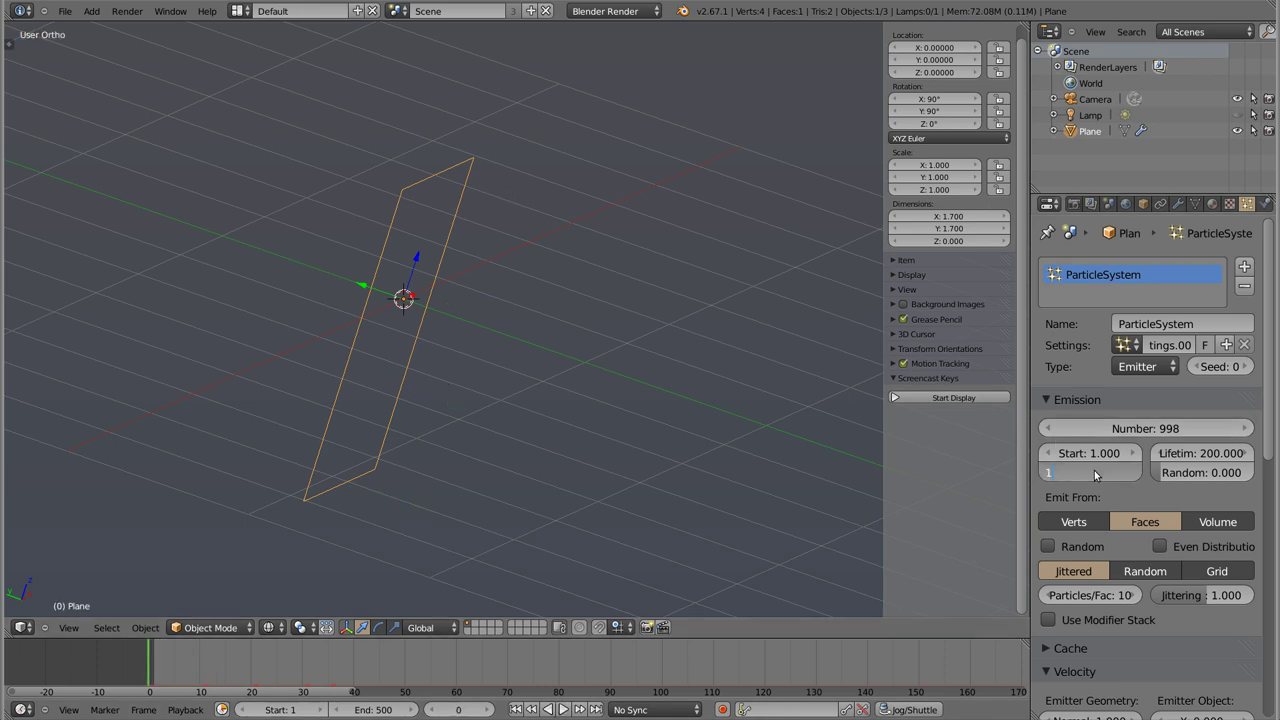
pyautogui.press('Return')
pyautogui.hotkey('alt', 'a')
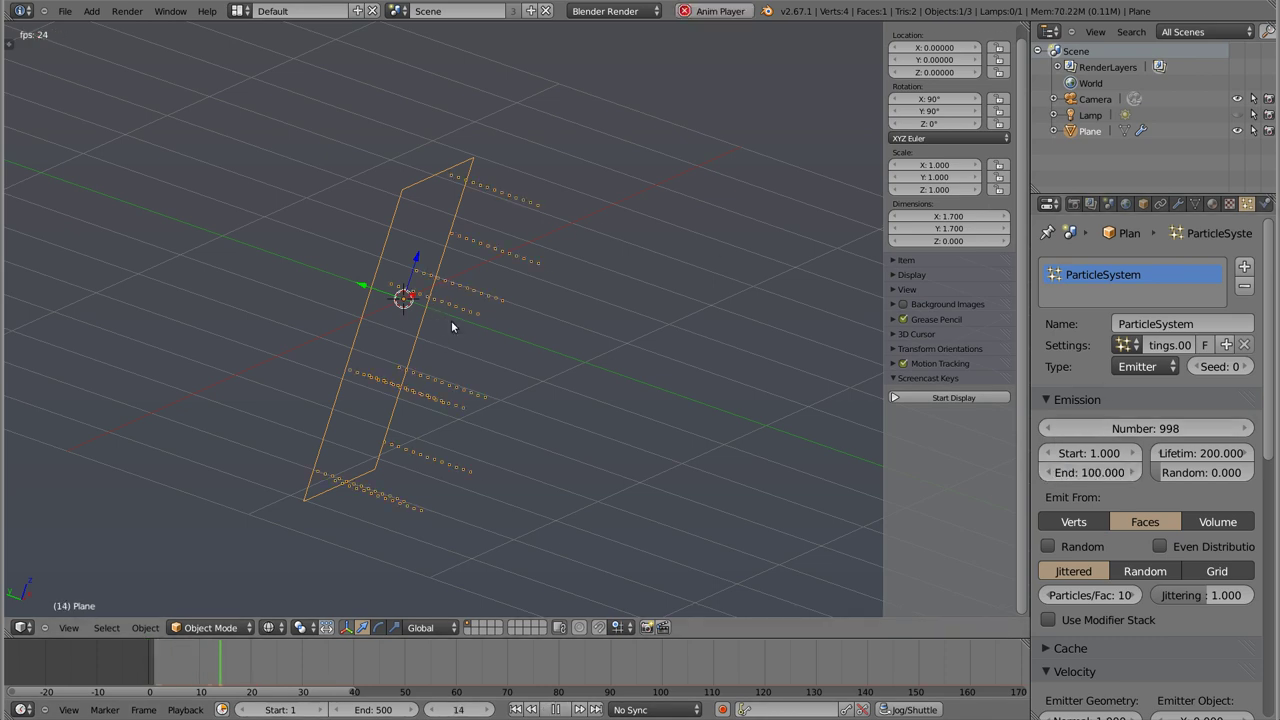
pyautogui.moveTo(388, 311)
pyautogui.mouseDown(button='middle')
pyautogui.moveTo(344, 316)
pyautogui.moveTo(394, 353)
pyautogui.mouseUp(button='middle')
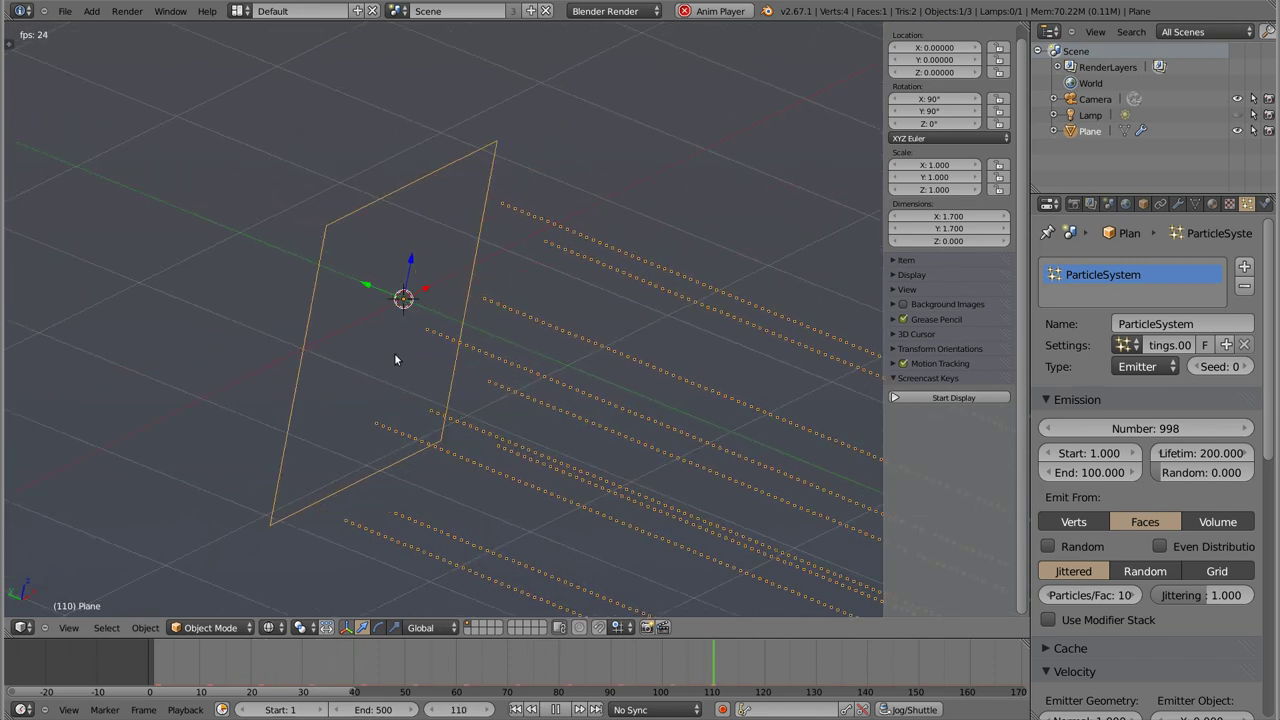
pyautogui.press('Escape')
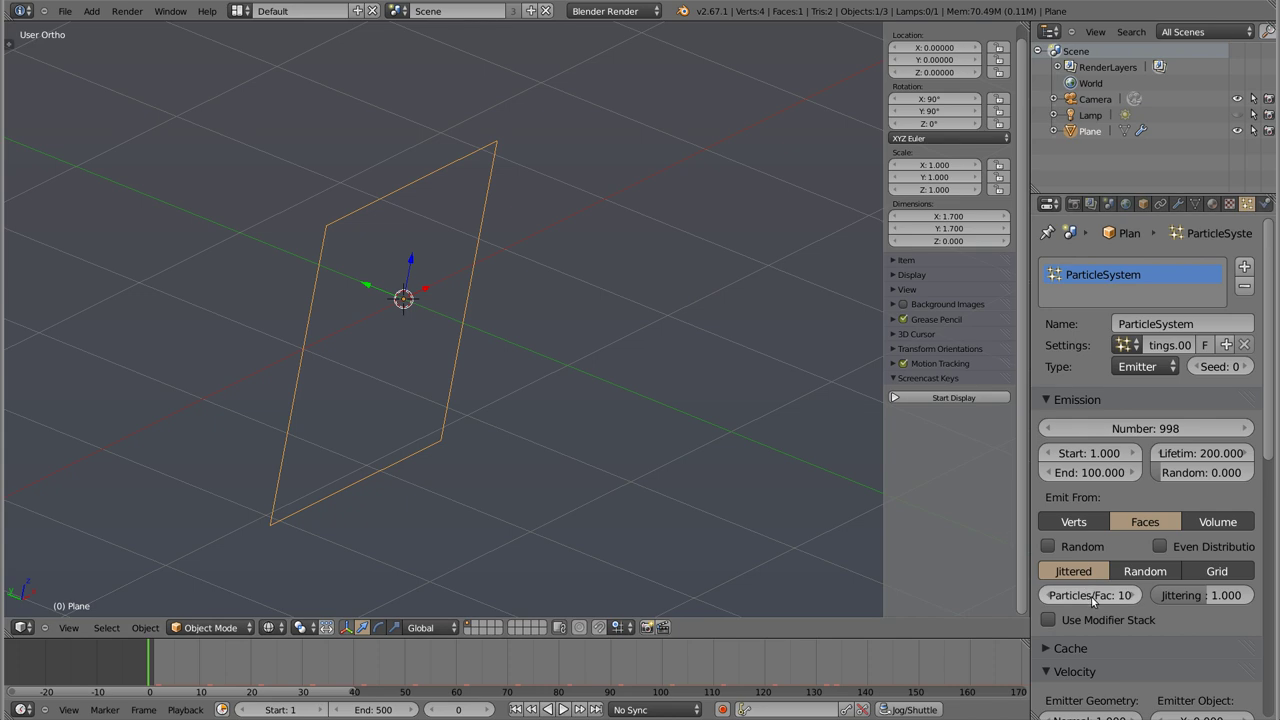
pyautogui.hotkey('alt', 'a')
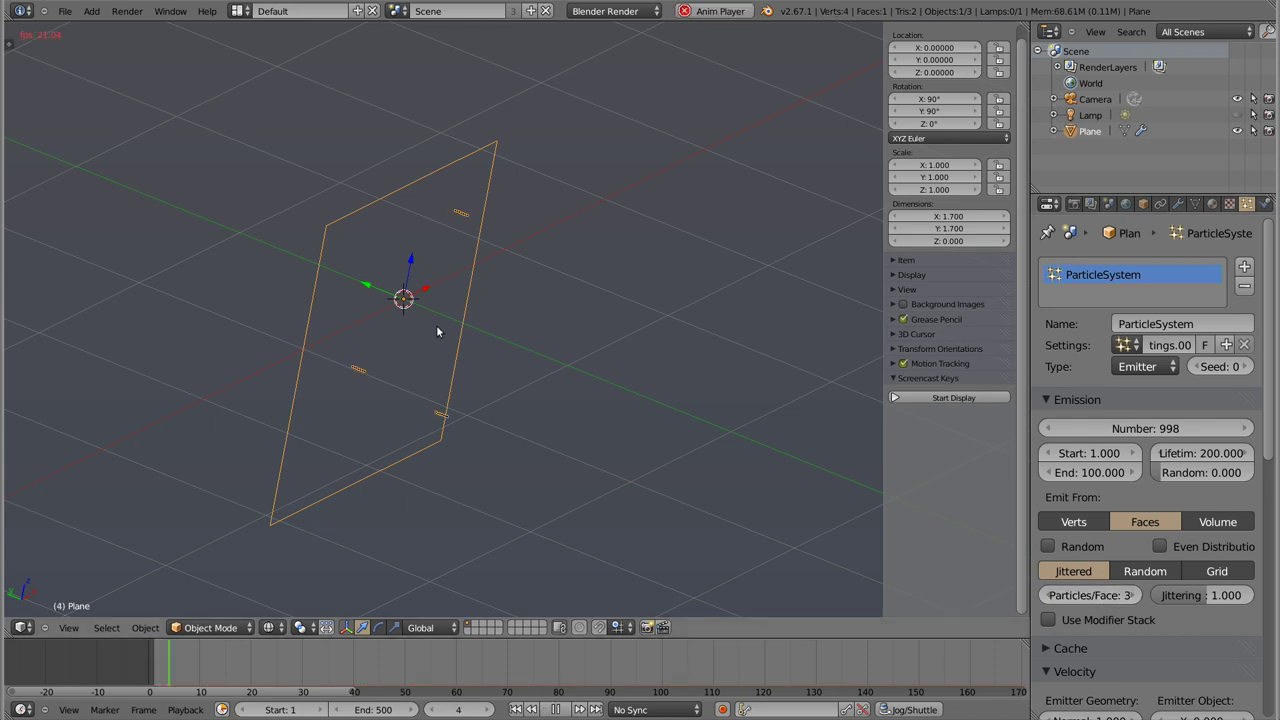
# Step: Step the random seed up to 3, previewing the emission after each change
pyautogui.moveTo(430, 340); pyautogui.dragTo(480, 320, button='middle')
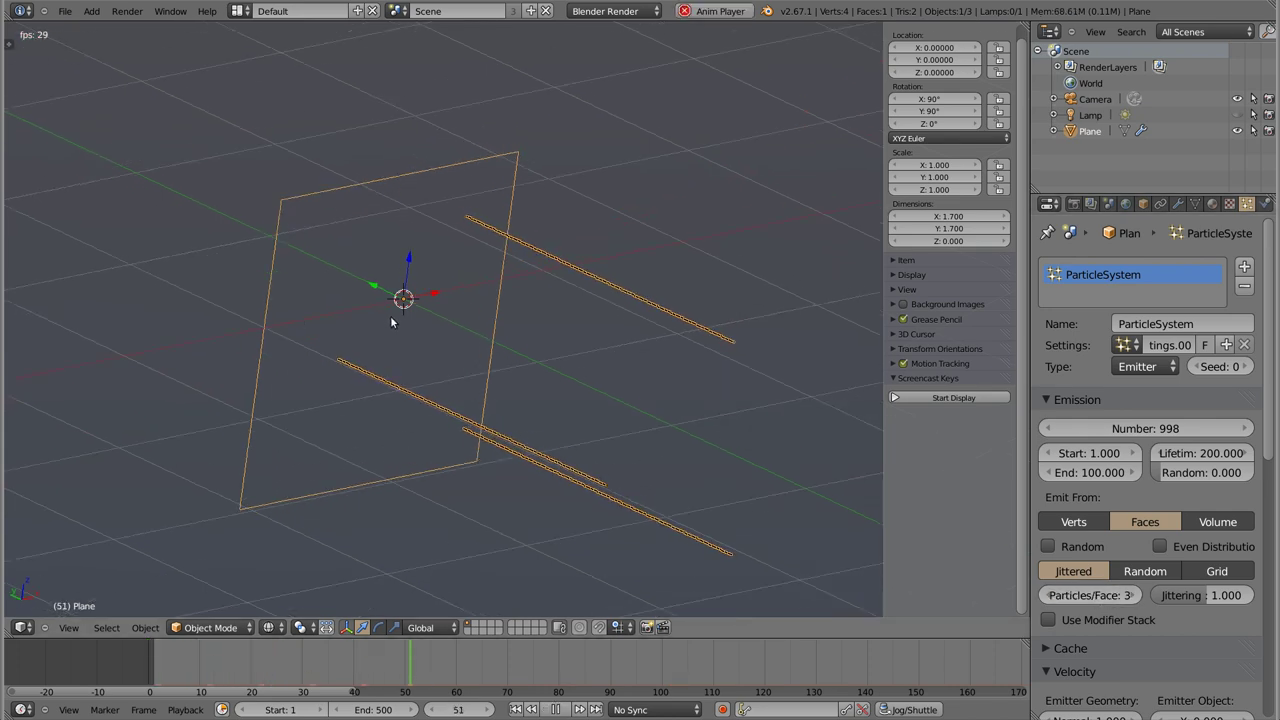
pyautogui.press('Escape')
pyautogui.click(1248, 366)
pyautogui.hotkey('alt', 'a')
pyautogui.press('Escape')
pyautogui.click(1248, 366)
pyautogui.hotkey('alt', 'a')
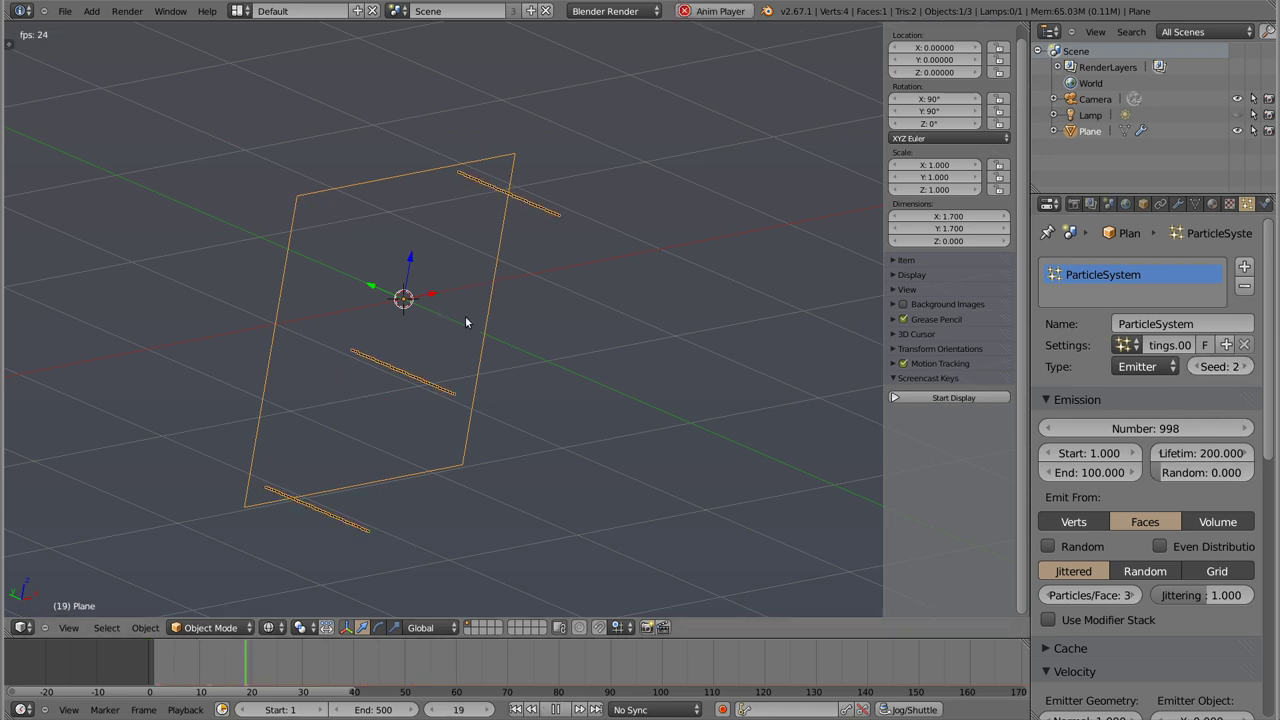
pyautogui.press('Escape')
pyautogui.click(1248, 366)
pyautogui.hotkey('alt', 'a')
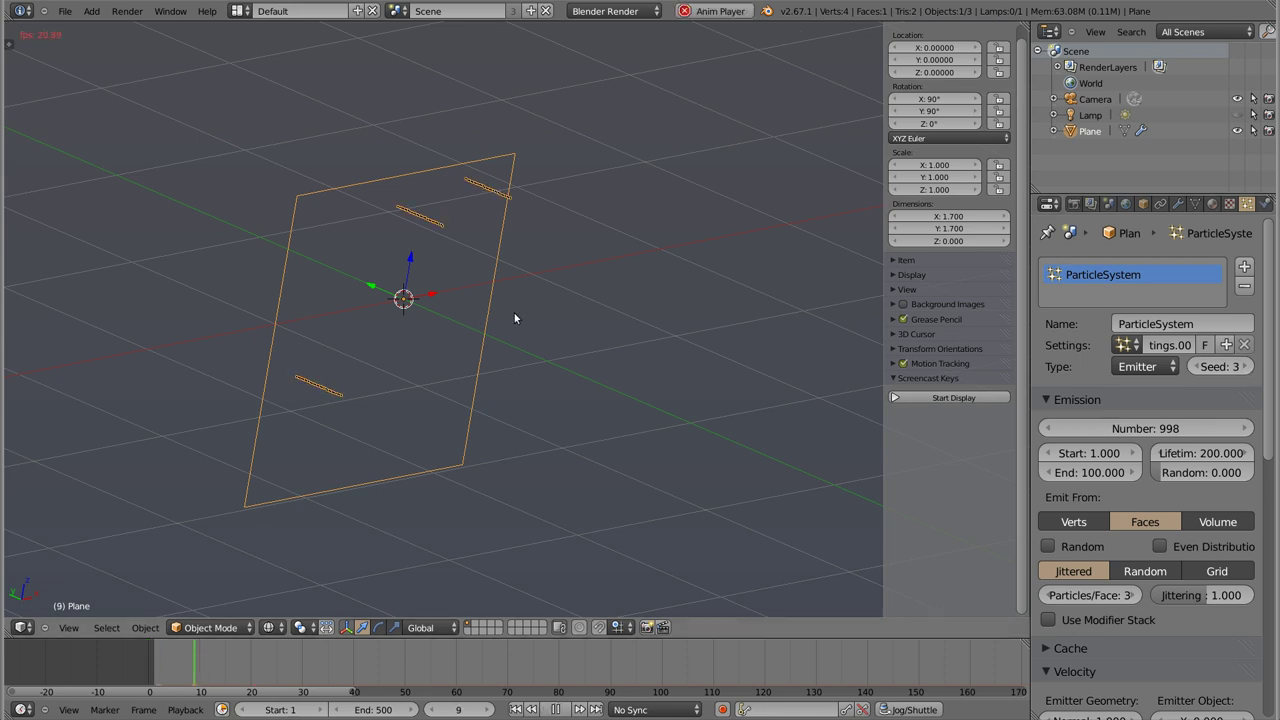
pyautogui.press('Escape')
# Step: Raise particles per face to 100 and preview the denser emission
pyautogui.moveTo(1110, 596); pyautogui.dragTo(1130, 596)
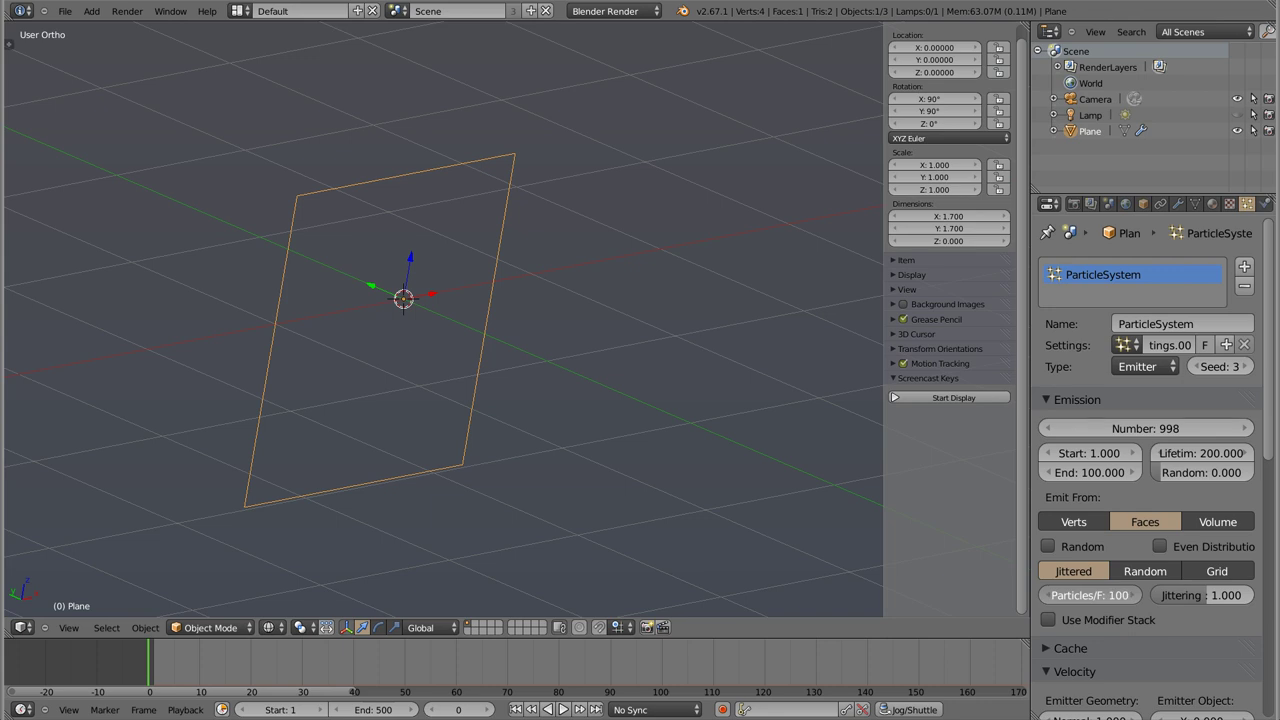
pyautogui.hotkey('alt', 'a')
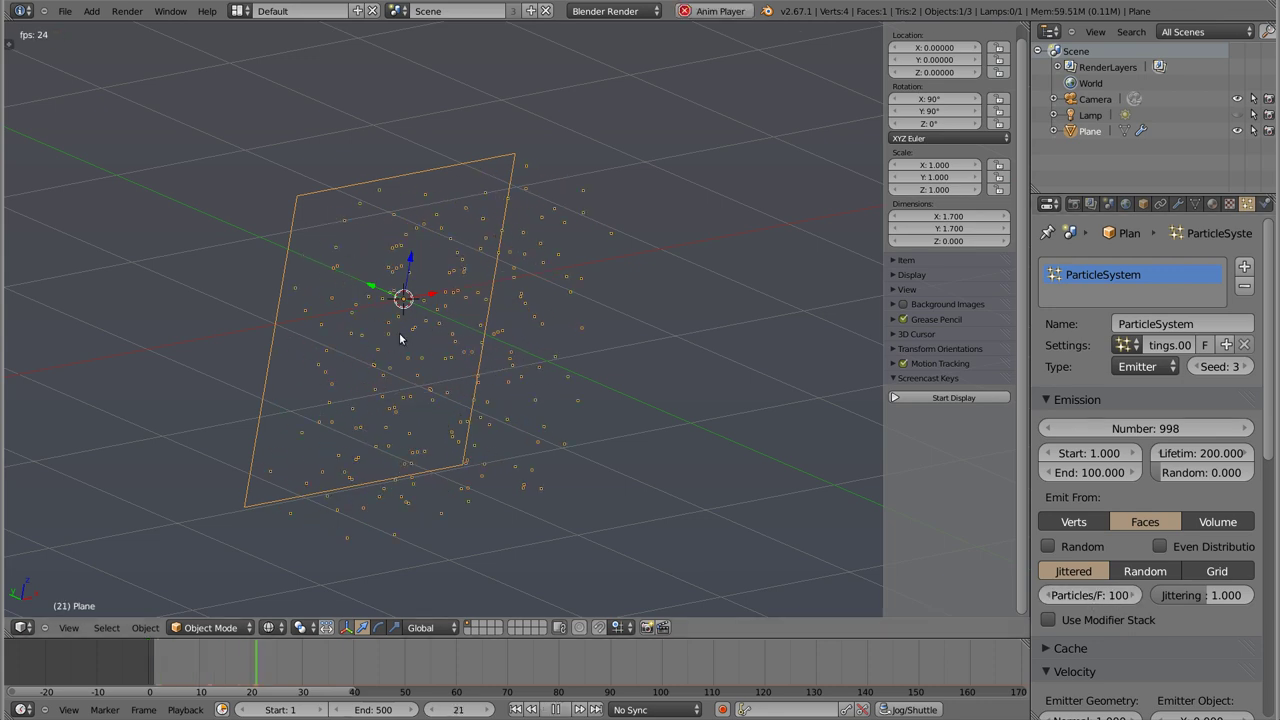
pyautogui.moveTo(409, 354); pyautogui.dragTo(509, 367, button='middle')
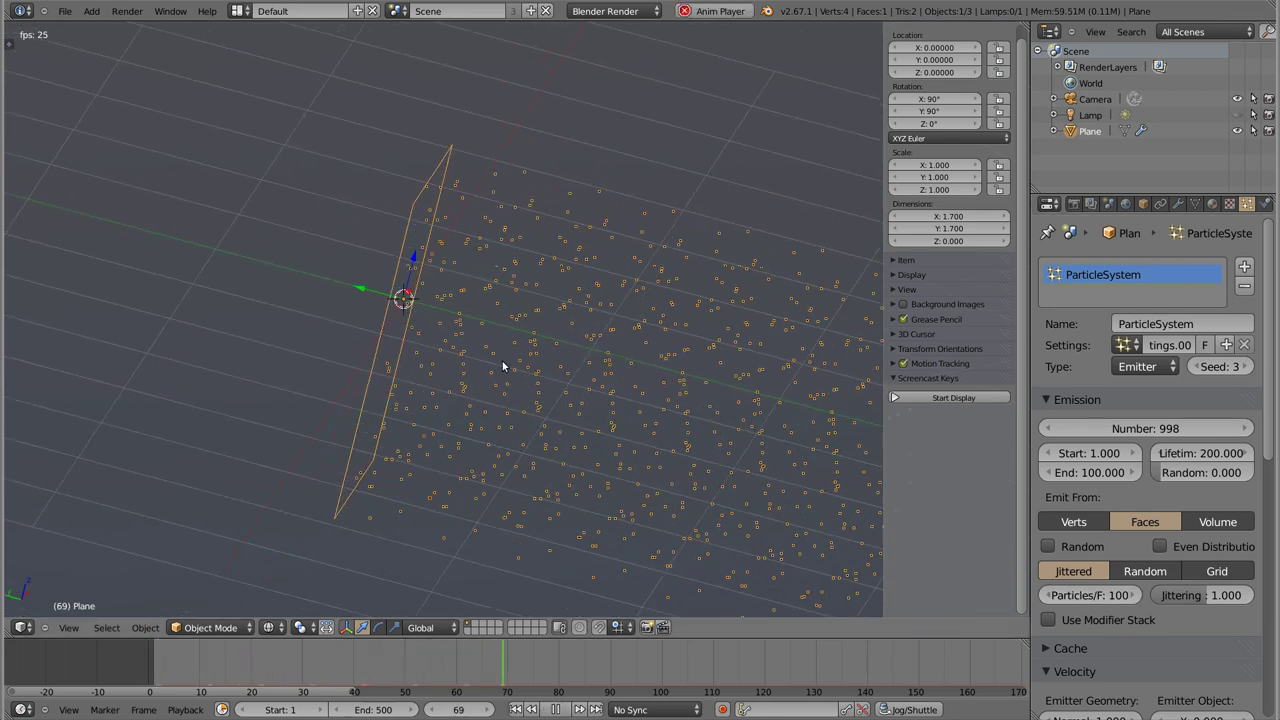
pyautogui.press('Escape')
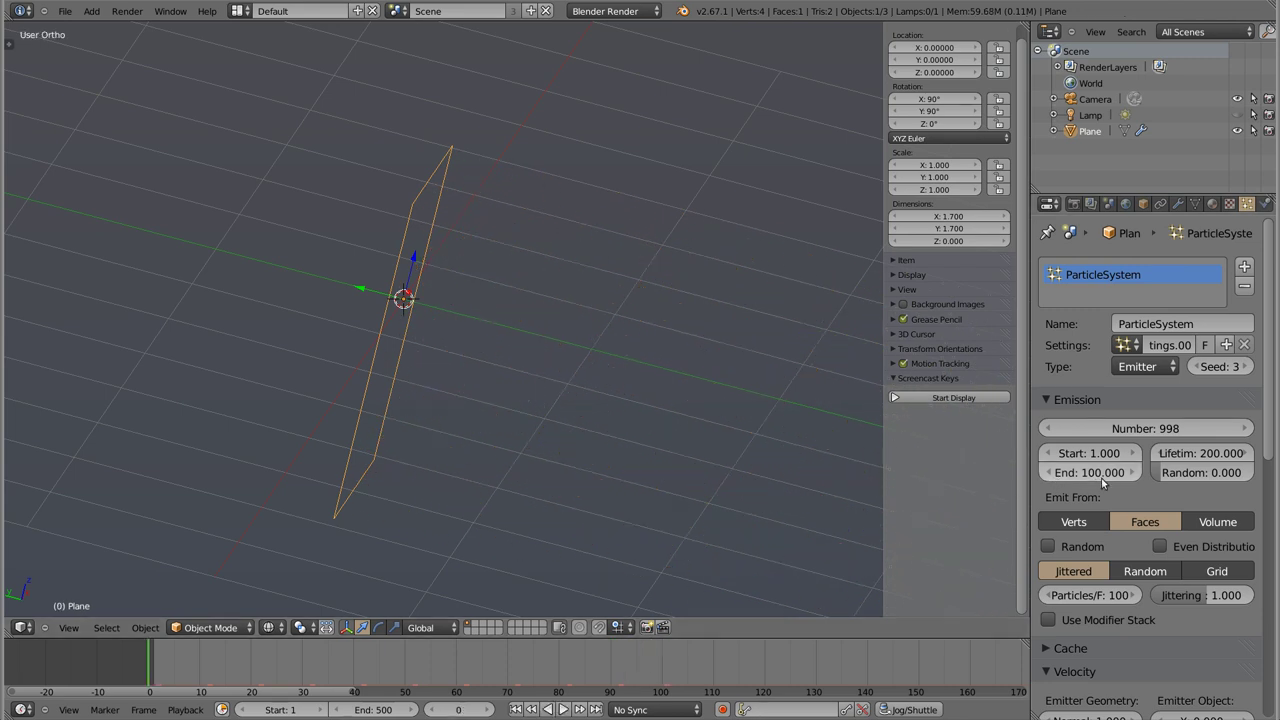
# Step: Raise the particle count to 1000, then to 100000, previewing each
pyautogui.click(1244, 428)
pyautogui.click(1244, 428)
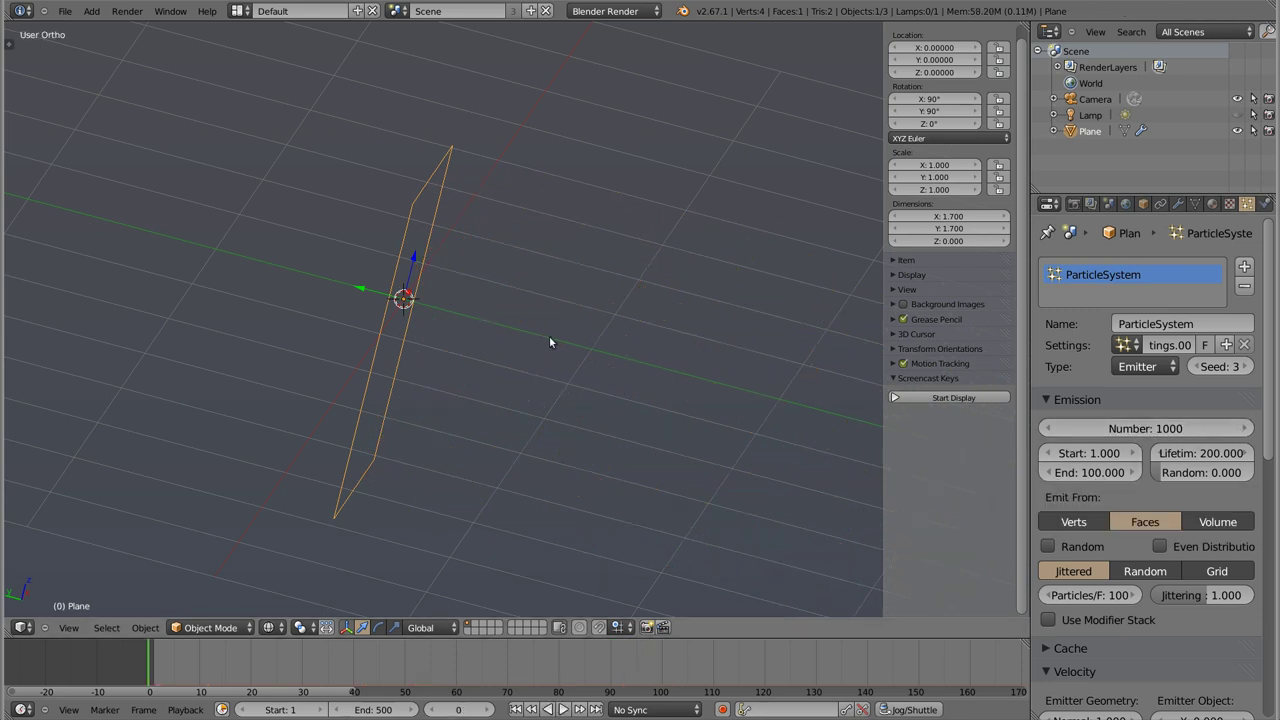
pyautogui.hotkey('alt', 'a')
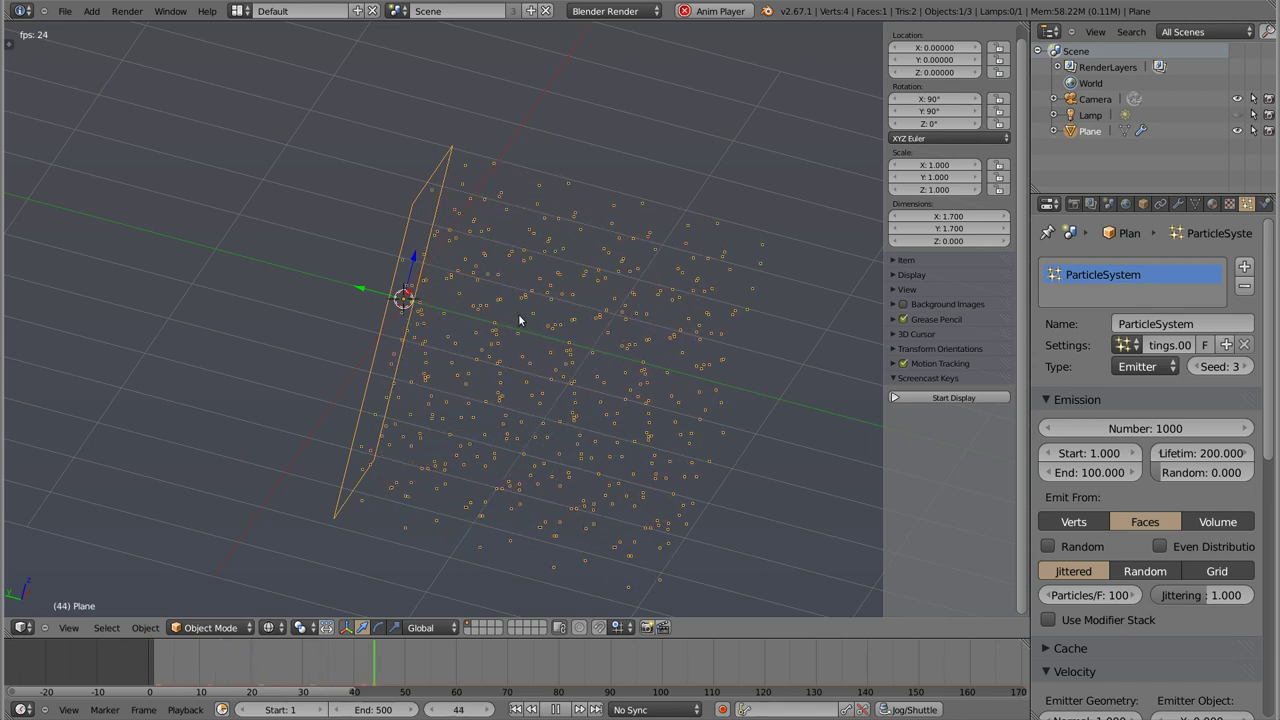
pyautogui.press('Escape')
pyautogui.click(1157, 429)
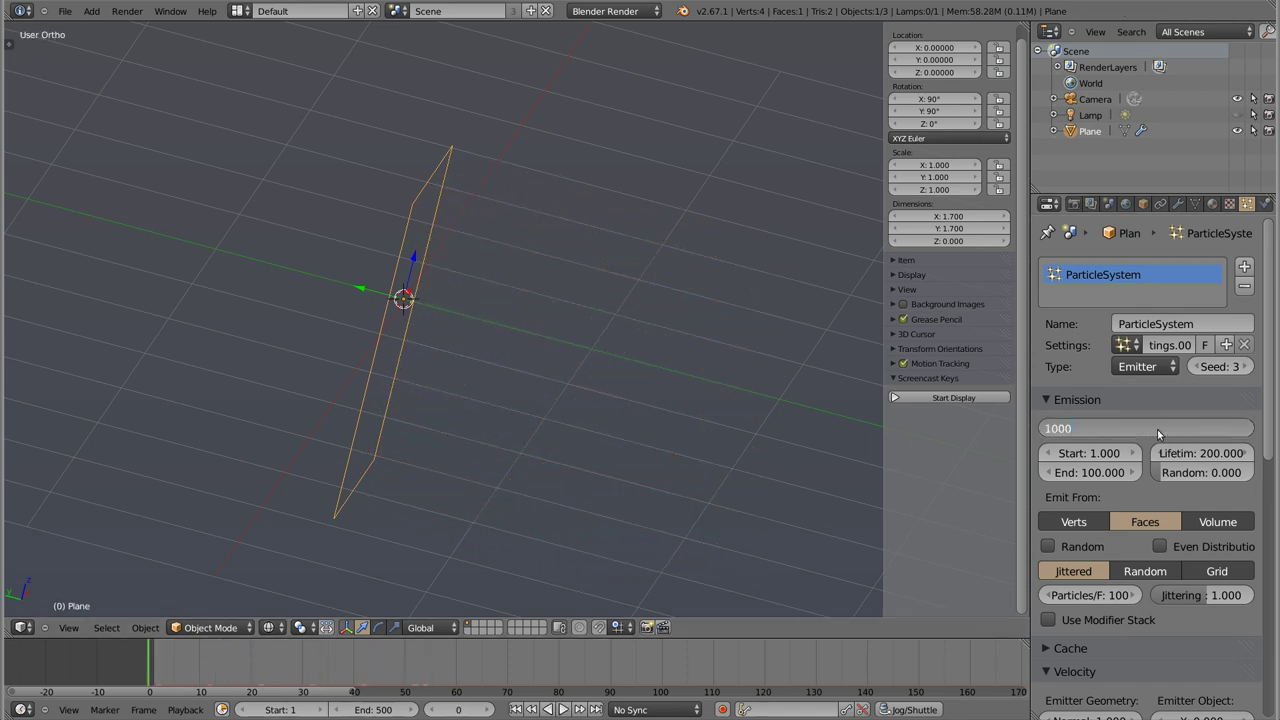
pyautogui.write('00')
pyautogui.press('Return')
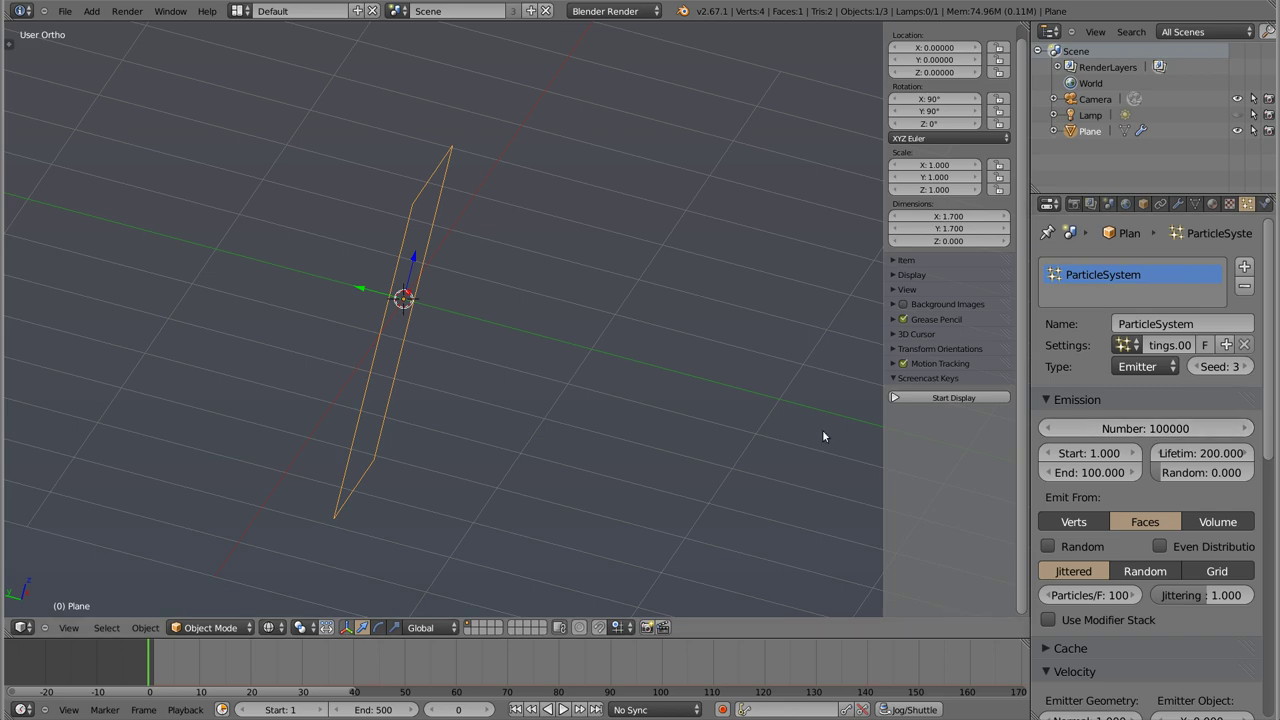
pyautogui.hotkey('alt', 'a')
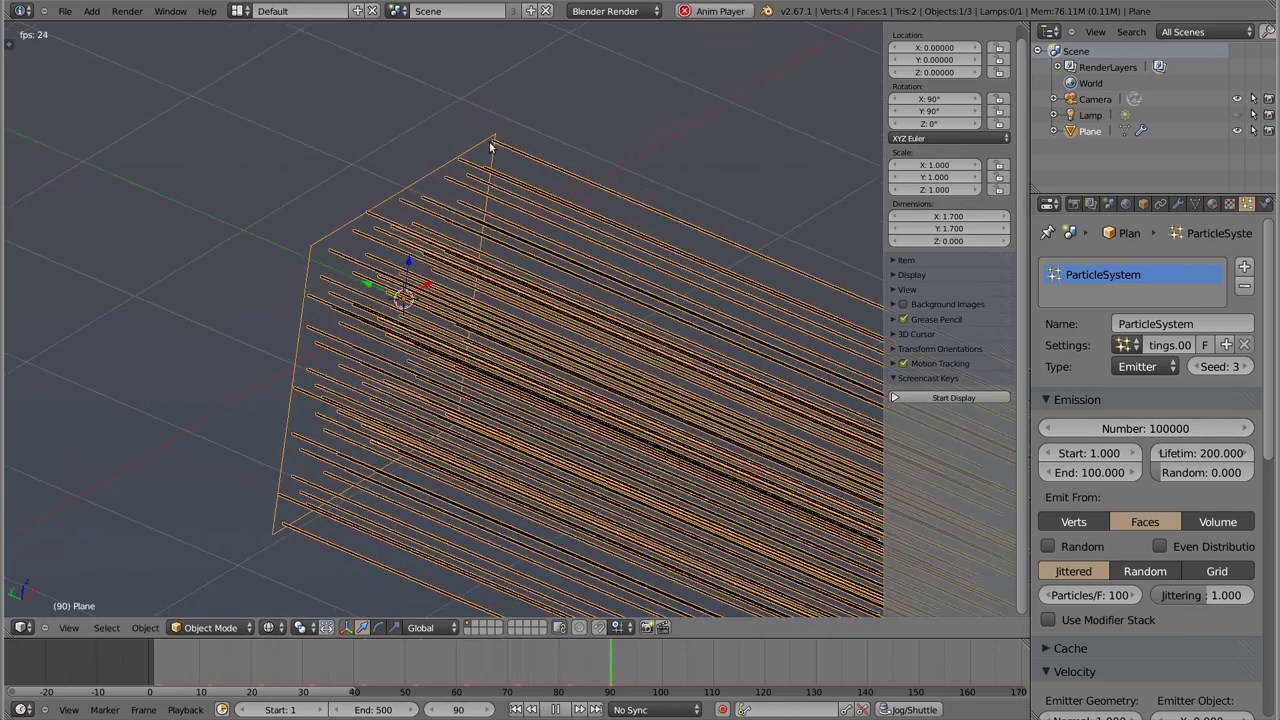
pyautogui.press('Escape')
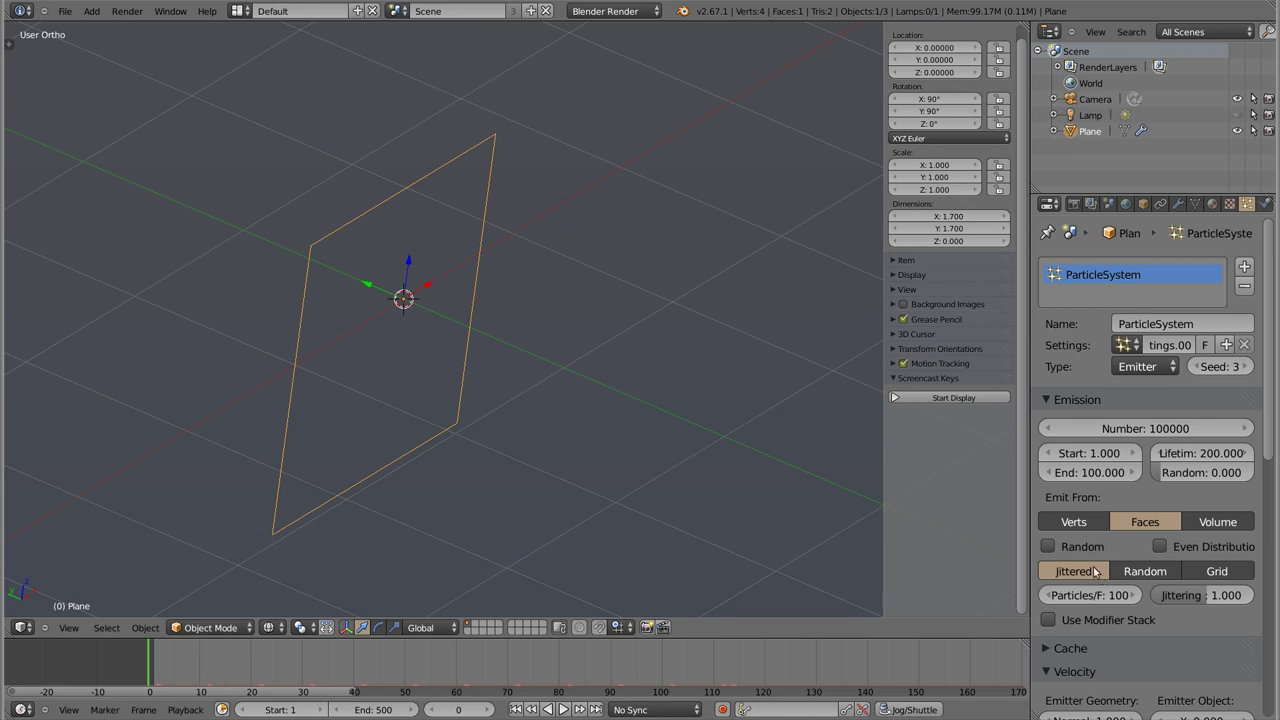
# Step: Lower particles per face to 10 and the emission end frame to 1
pyautogui.moveTo(1098, 598); pyautogui.dragTo(1060, 598)
pyautogui.moveTo(1089, 472); pyautogui.dragTo(811, 432)
pyautogui.moveTo(404, 316)
pyautogui.mouseDown(button='middle')
pyautogui.moveTo(257, 260)
pyautogui.moveTo(426, 262)
pyautogui.mouseUp(button='middle')
# Step: In front view, lower the particle count to 99999 and show the particles
pyautogui.press('KP_1')
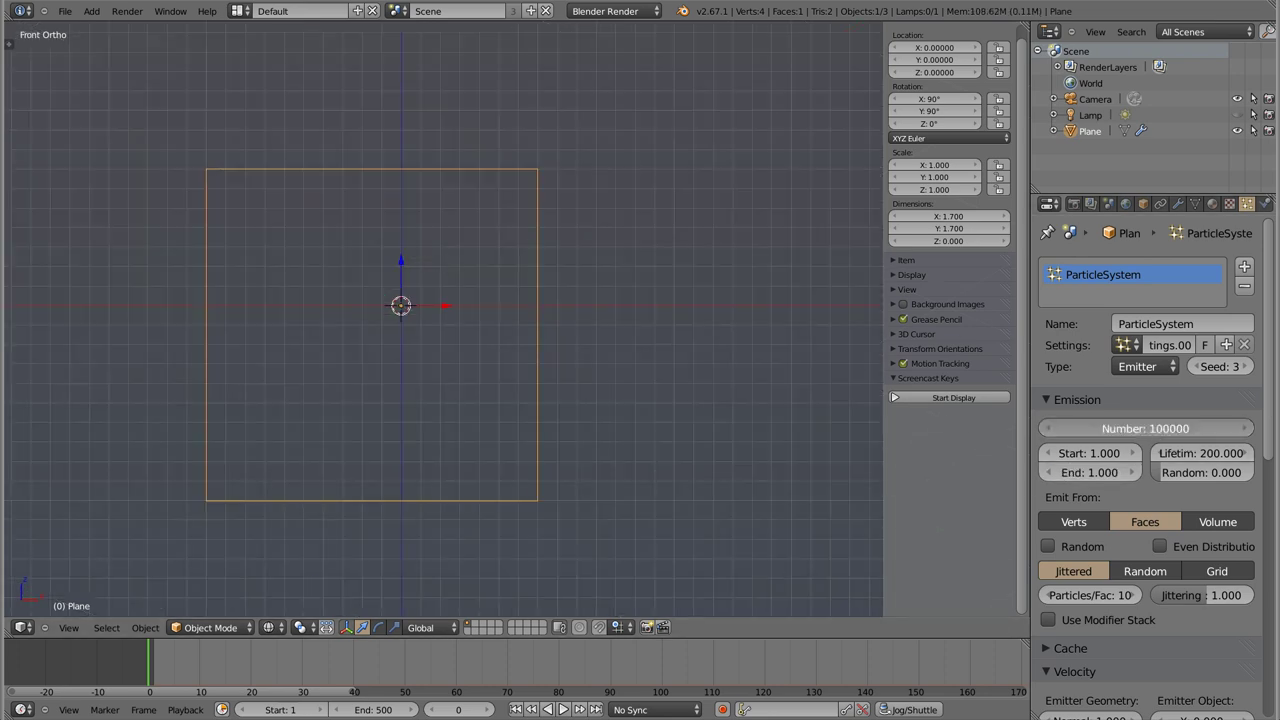
pyautogui.hotkey('alt', 'a')
pyautogui.press('Escape')
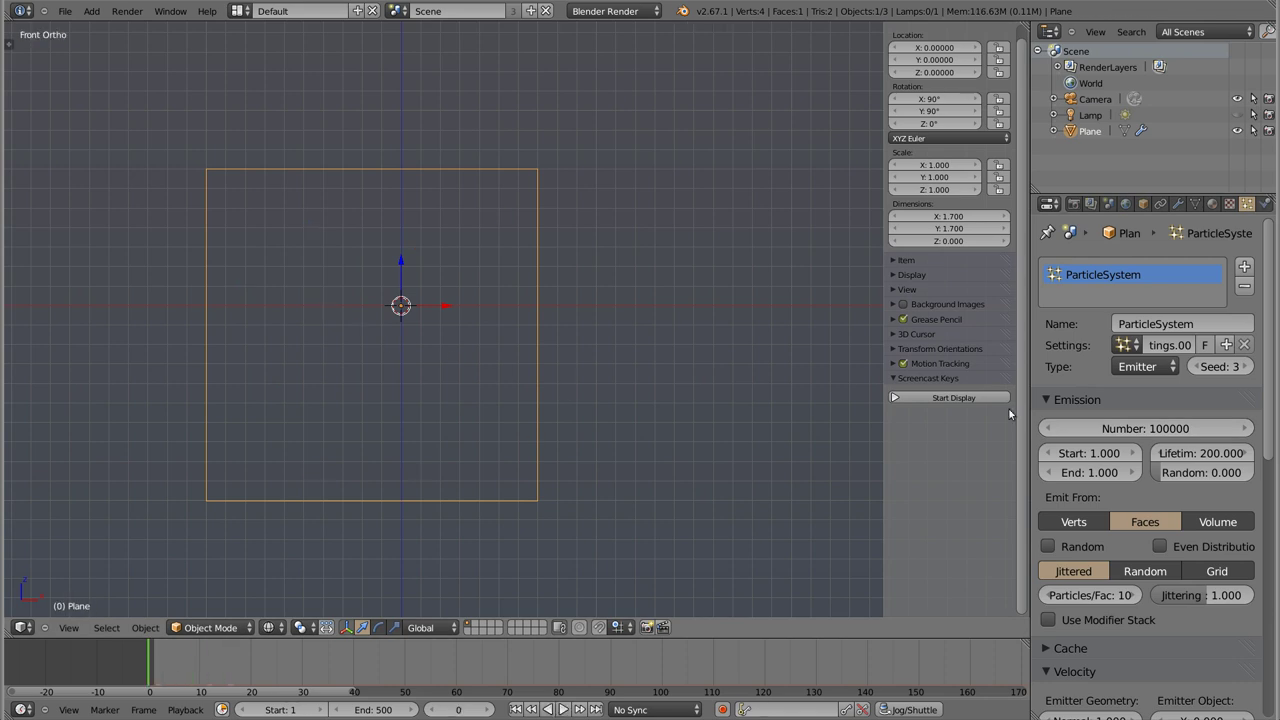
pyautogui.click(1050, 428)
pyautogui.hotkey('alt', 'a')
pyautogui.hotkey('alt', 'a')
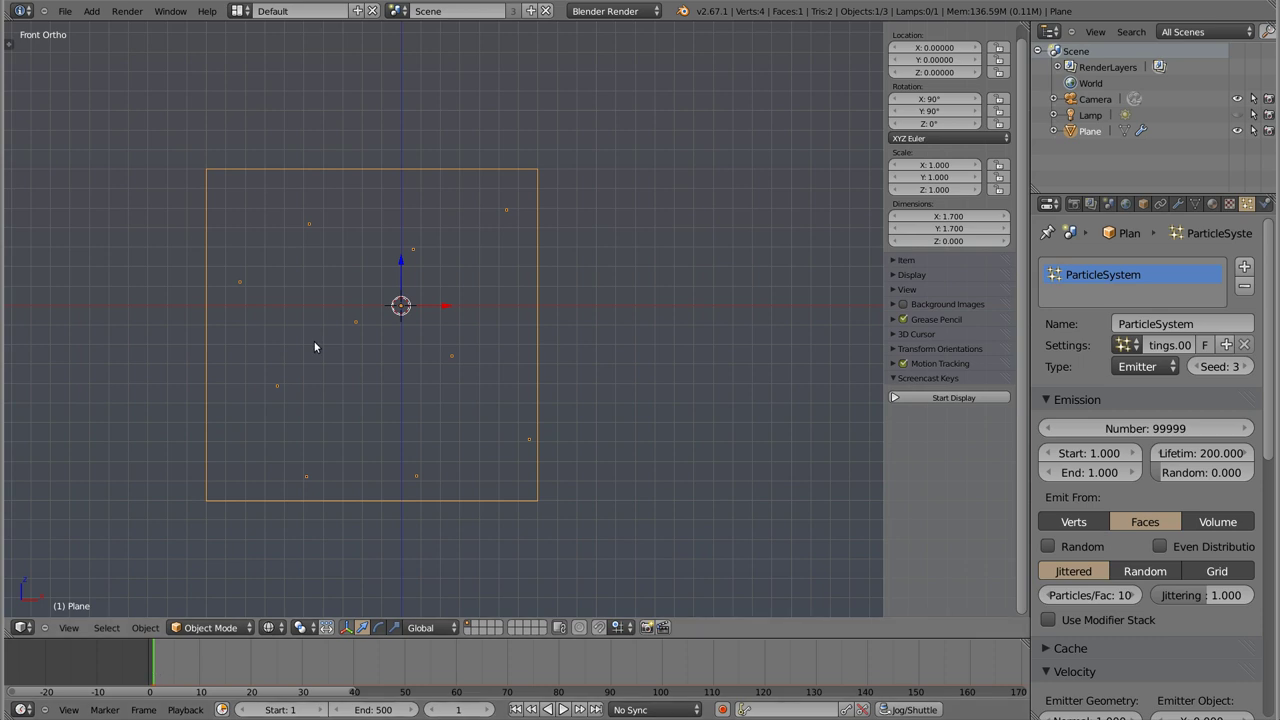
pyautogui.keyDown('shift'); pyautogui.moveTo(422, 317); pyautogui.dragTo(504, 259, button='middle'); pyautogui.keyUp('shift')
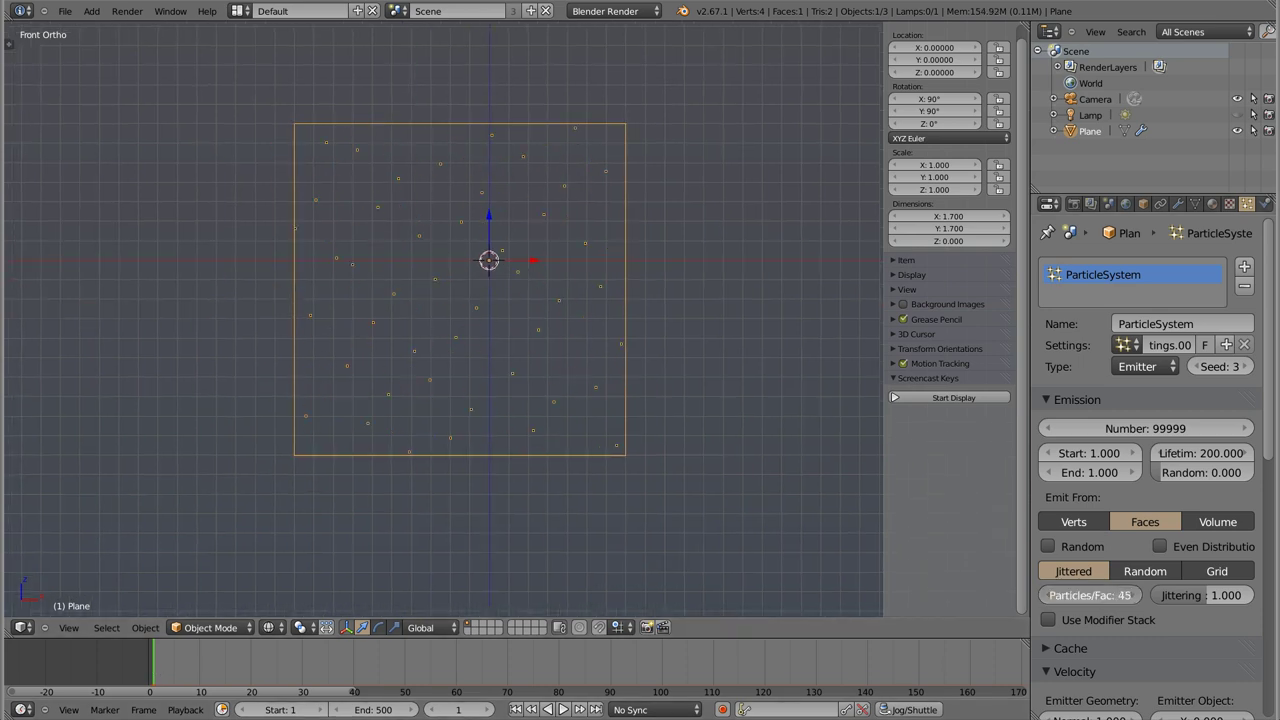
# Step: Set particles per face to 20 and adjust jittering amount up to 2.000
pyautogui.moveTo(1090, 595); pyautogui.dragTo(1102, 595)
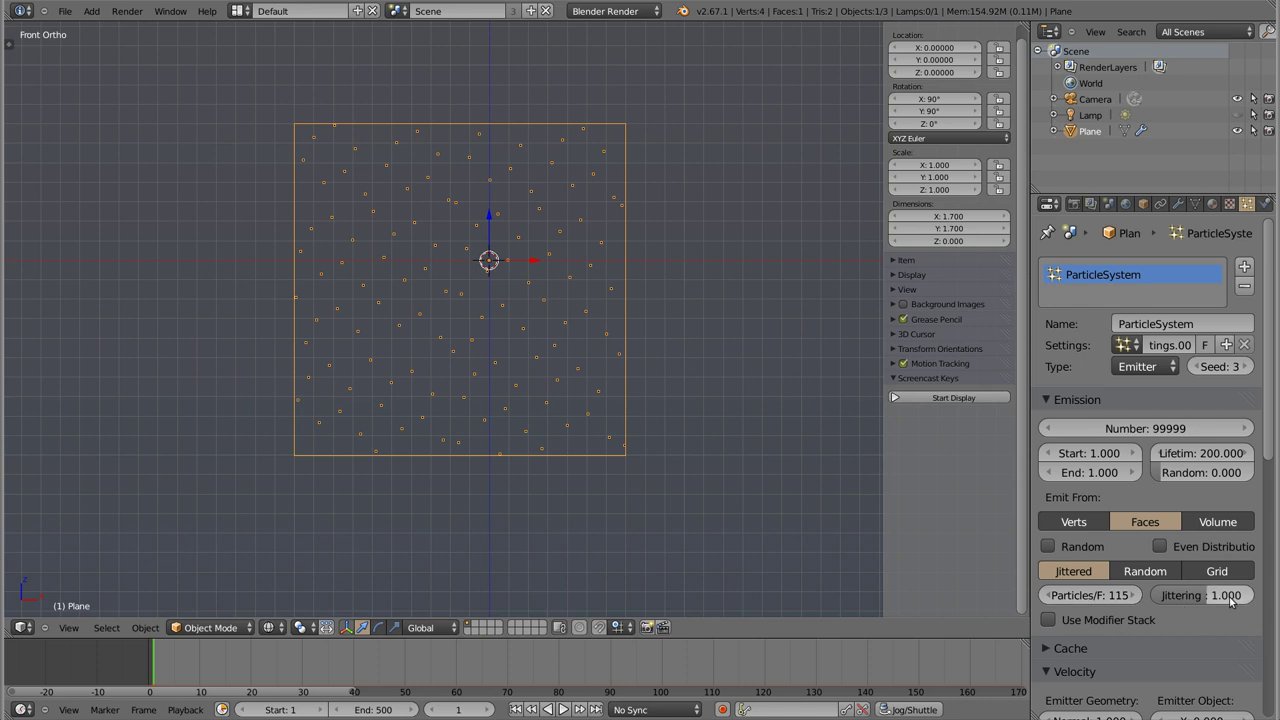
pyautogui.moveTo(1205, 595); pyautogui.dragTo(1165, 595)
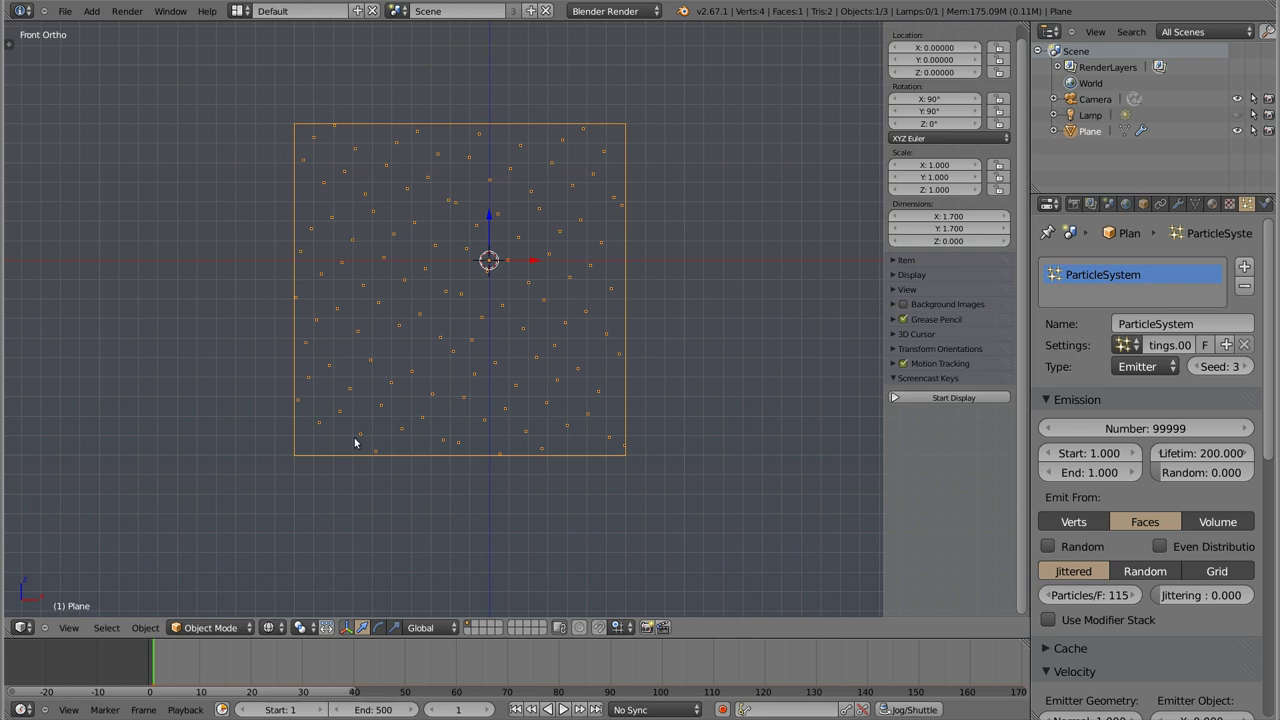
pyautogui.moveTo(1168, 597); pyautogui.dragTo(1200, 597)
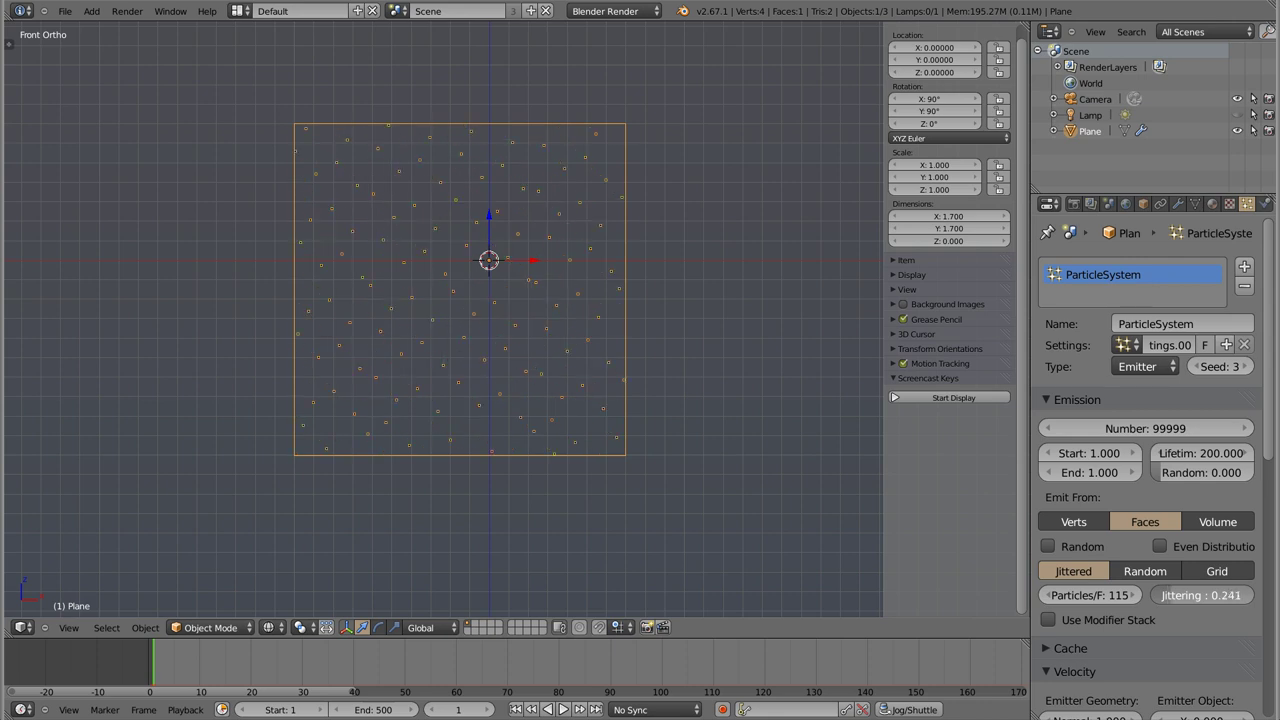
pyautogui.moveTo(1200, 595); pyautogui.dragTo(1250, 595)
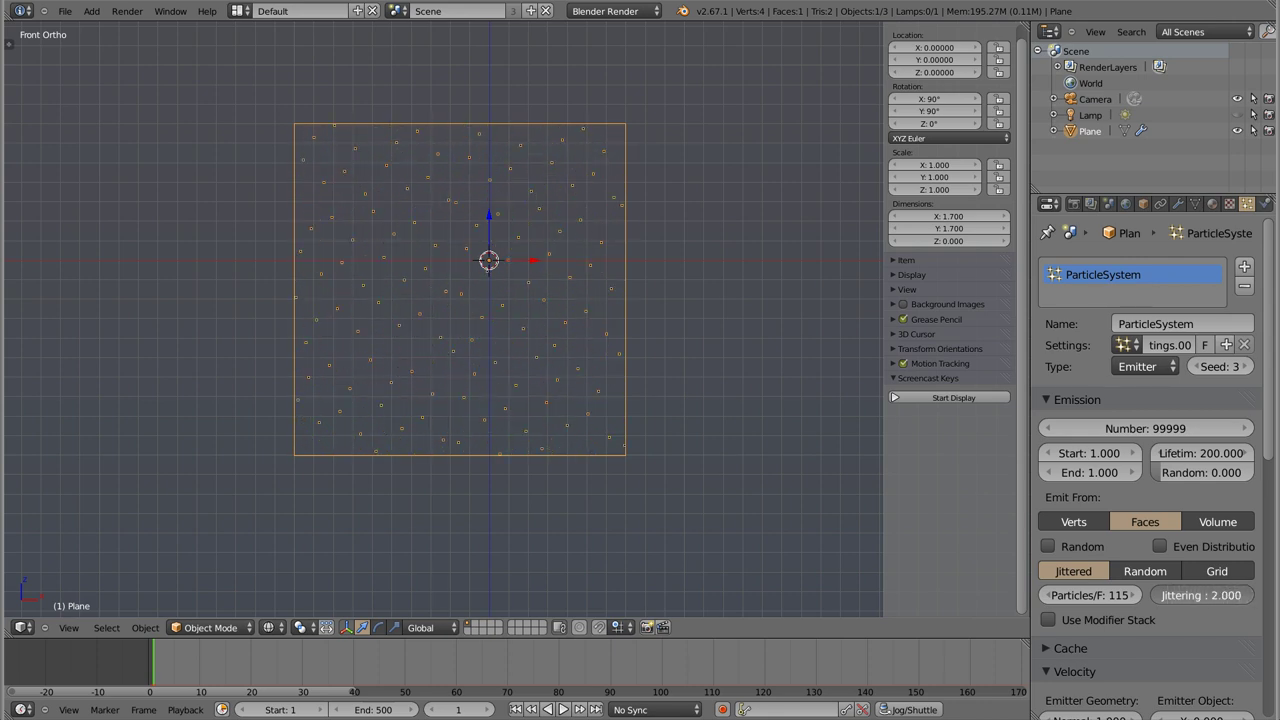
pyautogui.moveTo(1212, 595); pyautogui.dragTo(1200, 595)
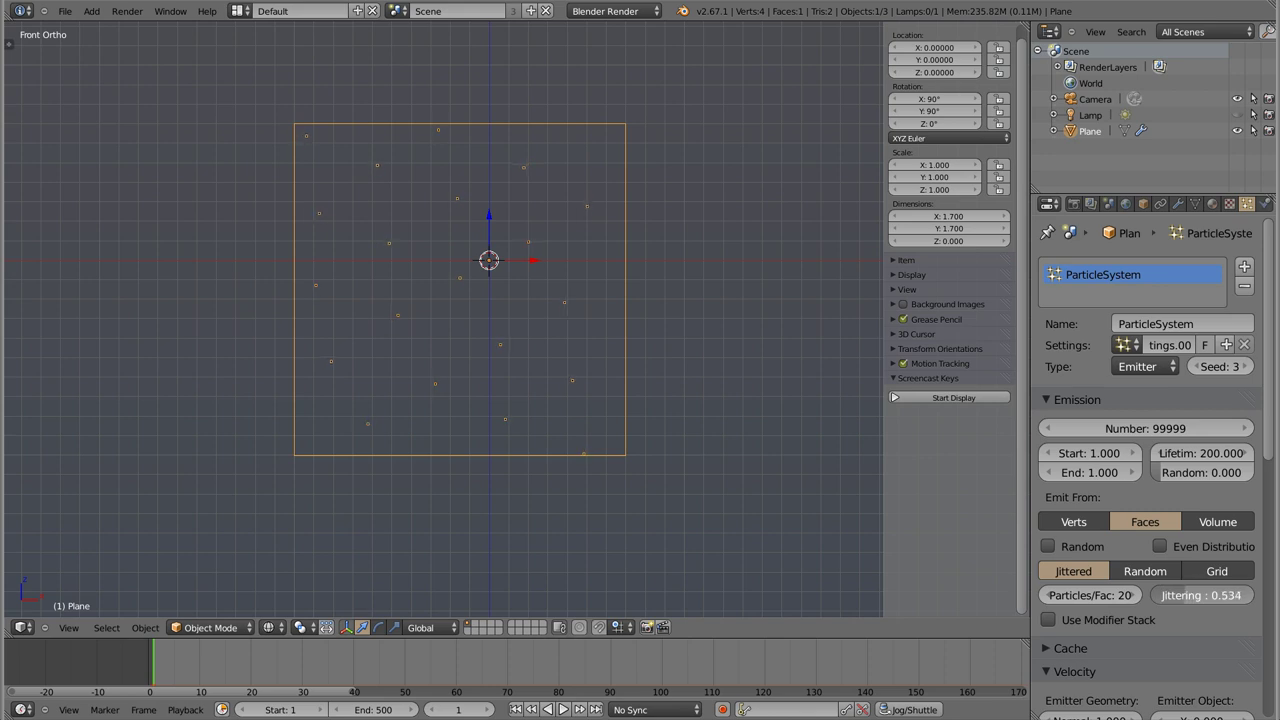
pyautogui.moveTo(1172, 594)
pyautogui.mouseDown()
pyautogui.moveTo(1160, 594)
pyautogui.moveTo(1250, 595)
pyautogui.mouseUp()
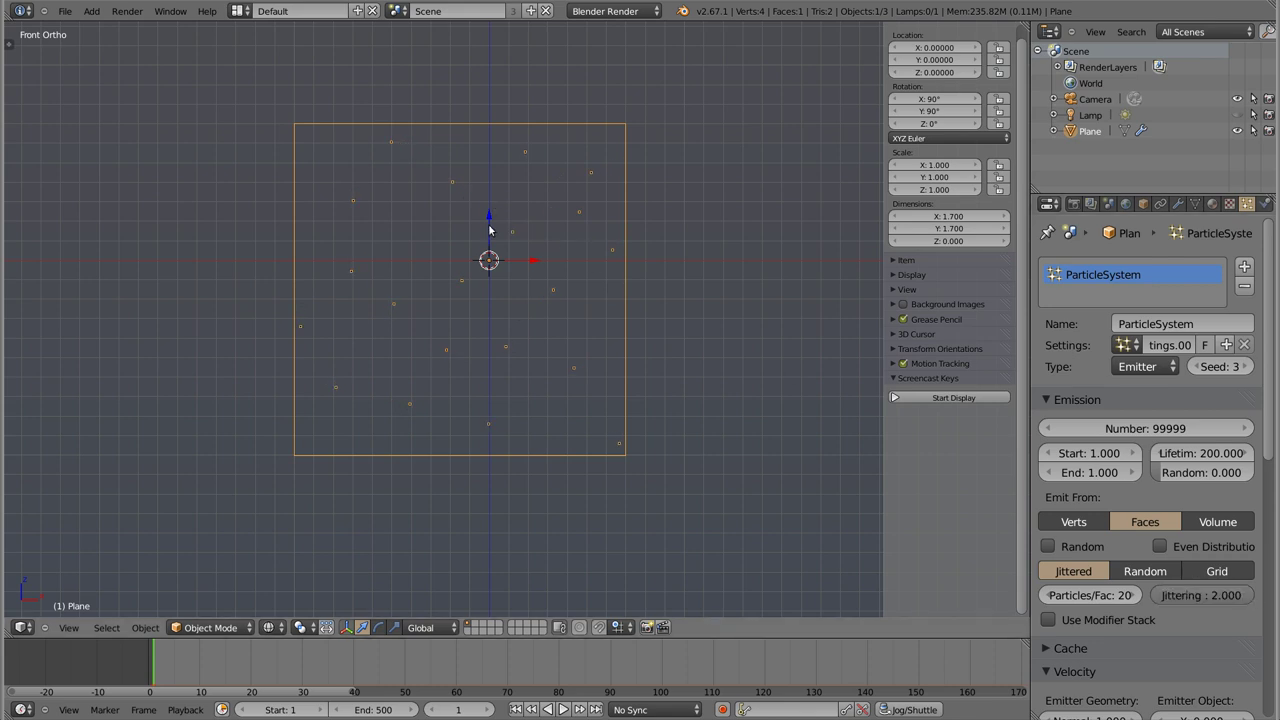
# Step: Set the emission end frame to 100 and preview the emission
pyautogui.hotkey('alt', 'a')
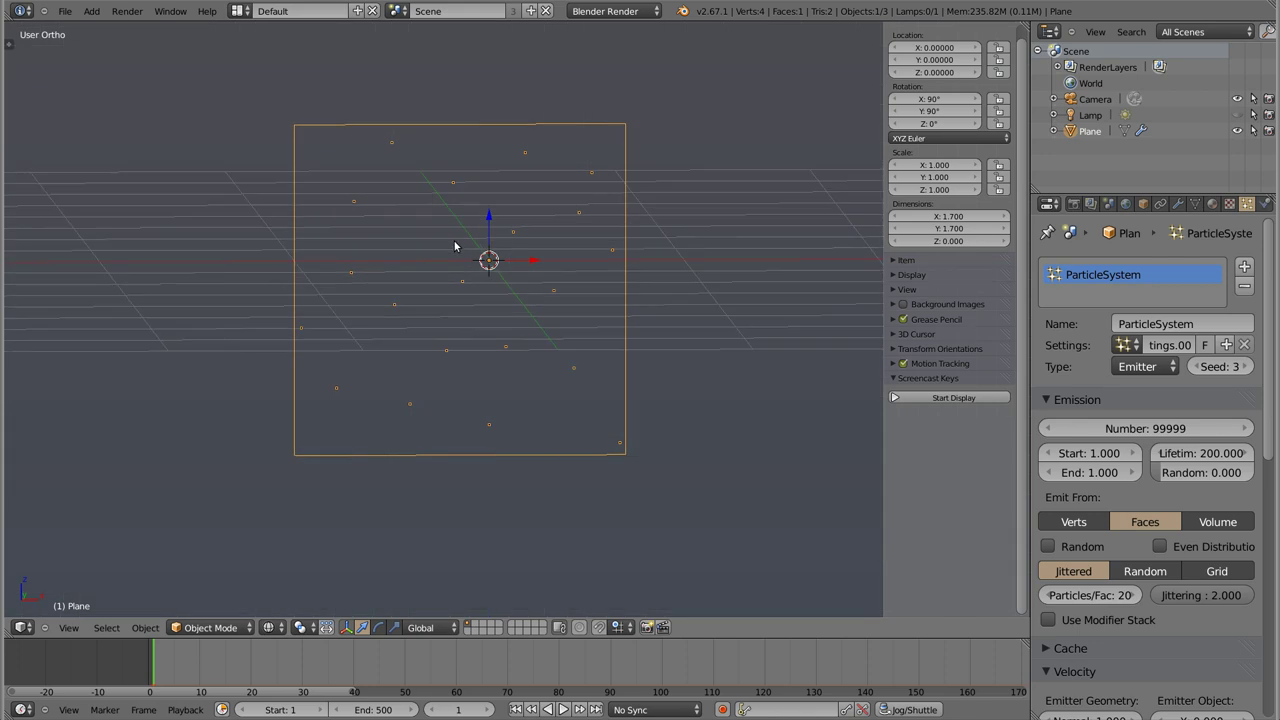
pyautogui.press('Escape')
pyautogui.click(1093, 471)
pyautogui.write('1')
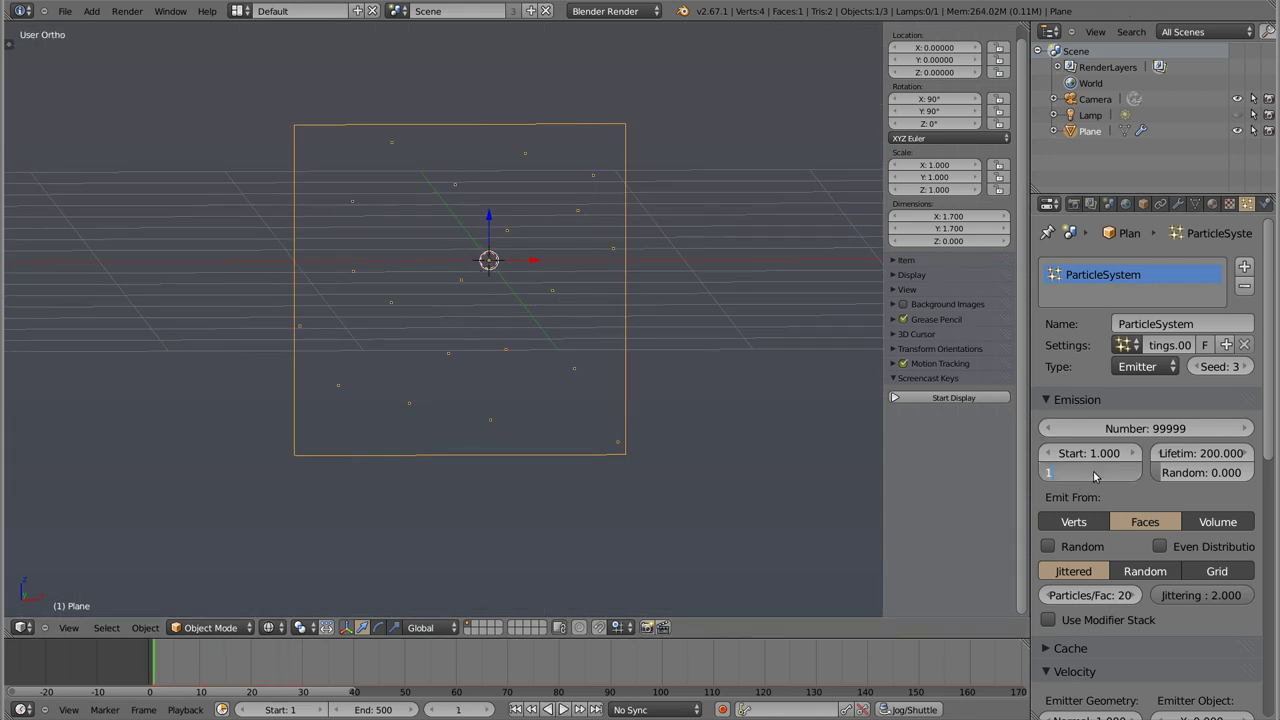
pyautogui.press('Return')
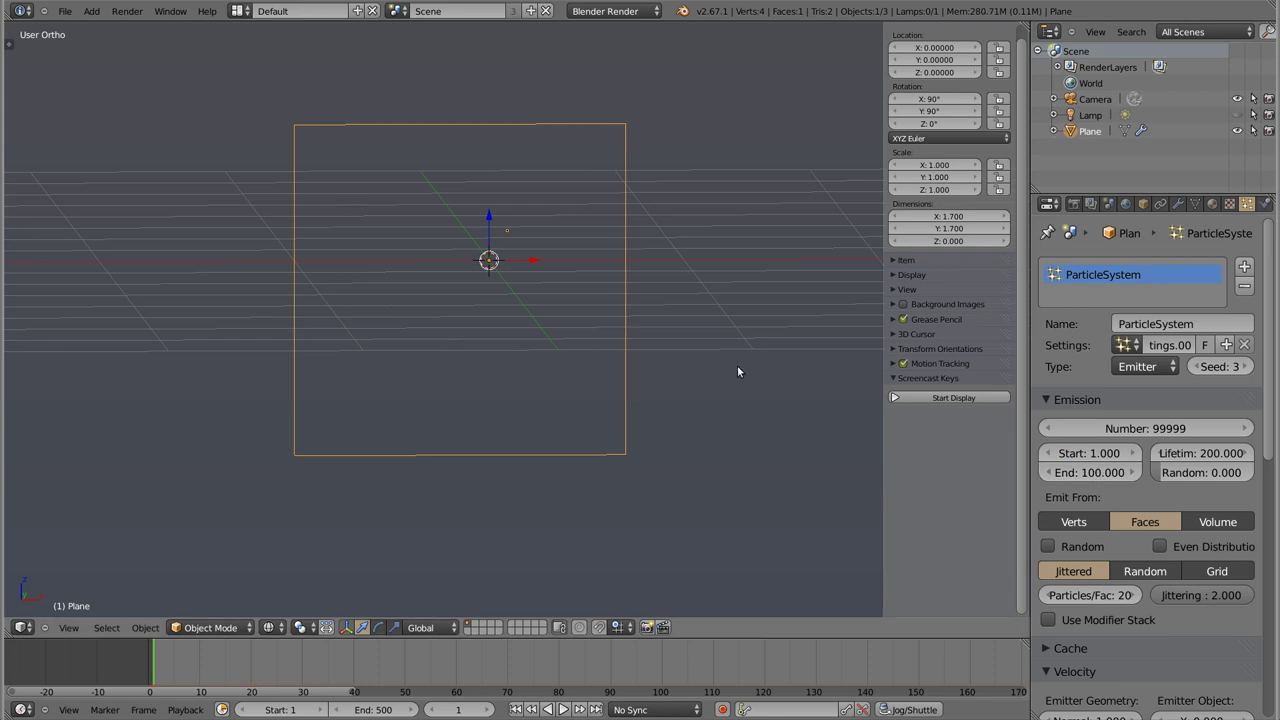
pyautogui.hotkey('alt', 'a')
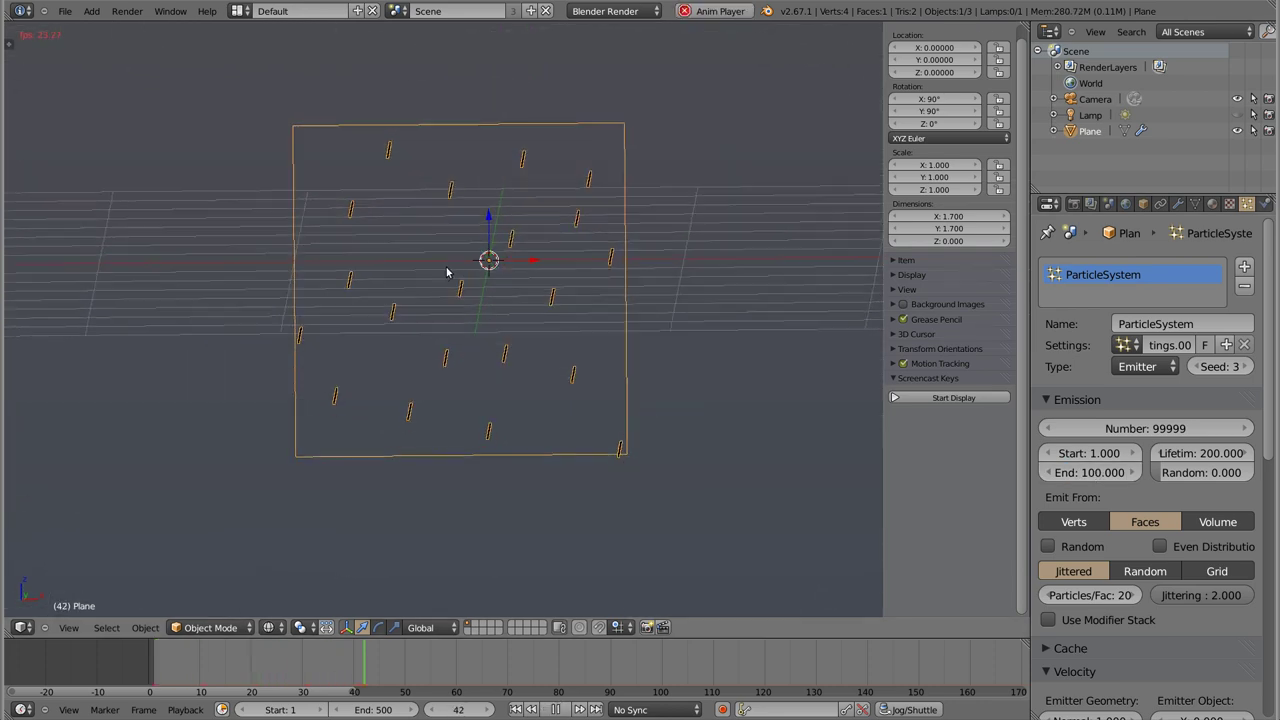
# Step: Lower jittering to 0.19, reset it to 0, then raise it to about 0.93
pyautogui.moveTo(1212, 596); pyautogui.dragTo(1150, 600)
pyautogui.moveTo(650, 560)
pyautogui.mouseDown(button='middle')
pyautogui.moveTo(674, 479)
pyautogui.moveTo(640, 468)
pyautogui.mouseUp(button='middle')
pyautogui.hotkey('shift', 'Left')
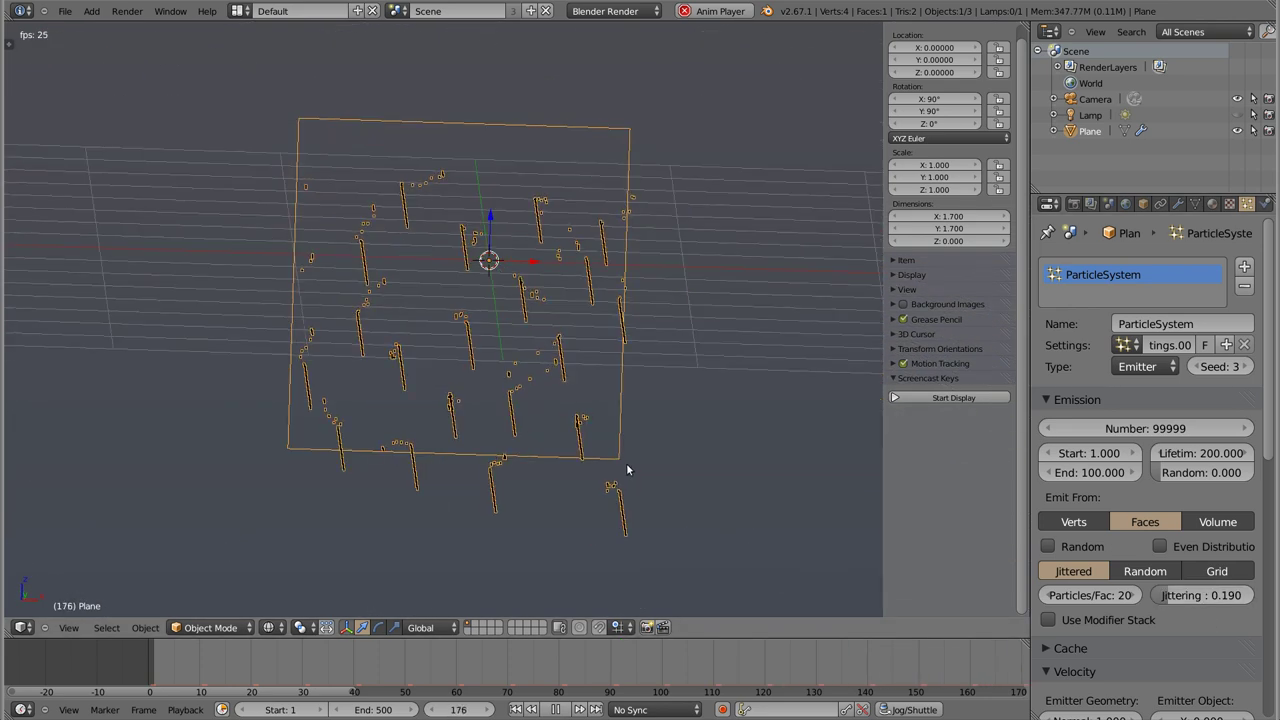
pyautogui.press('Escape')
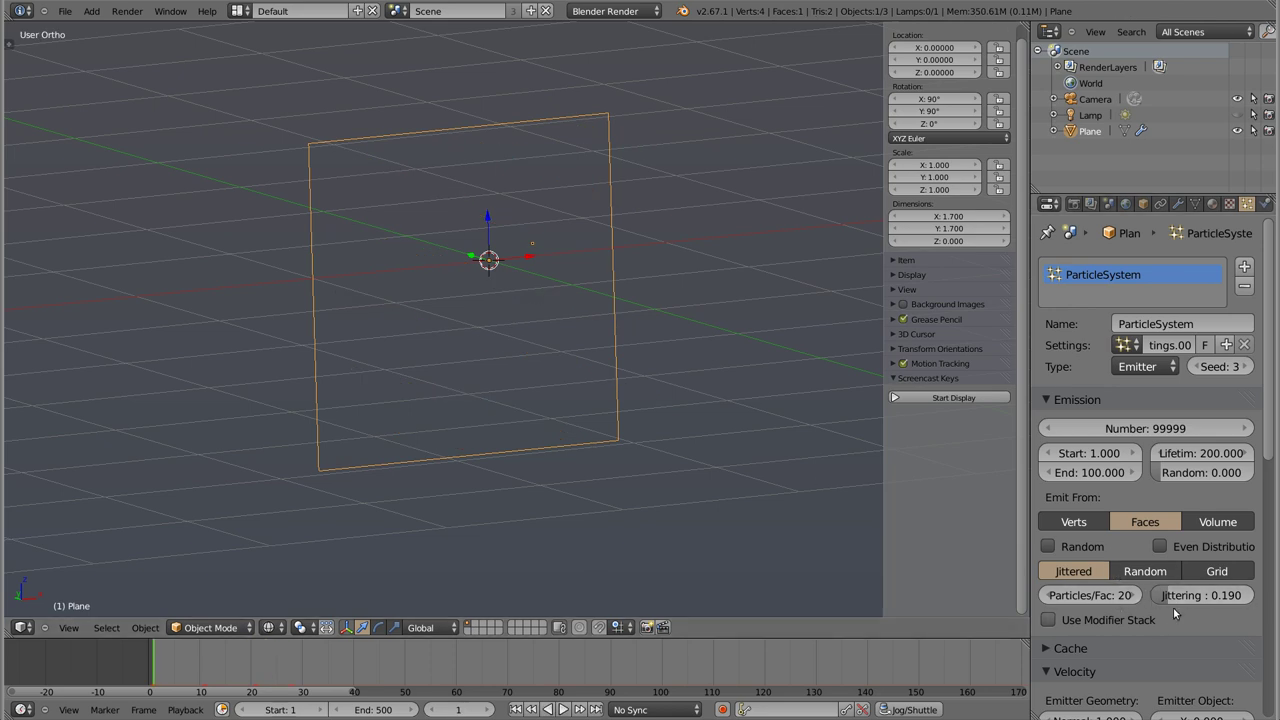
pyautogui.press('BackSpace')
pyautogui.moveTo(514, 343); pyautogui.dragTo(449, 332, button='middle')
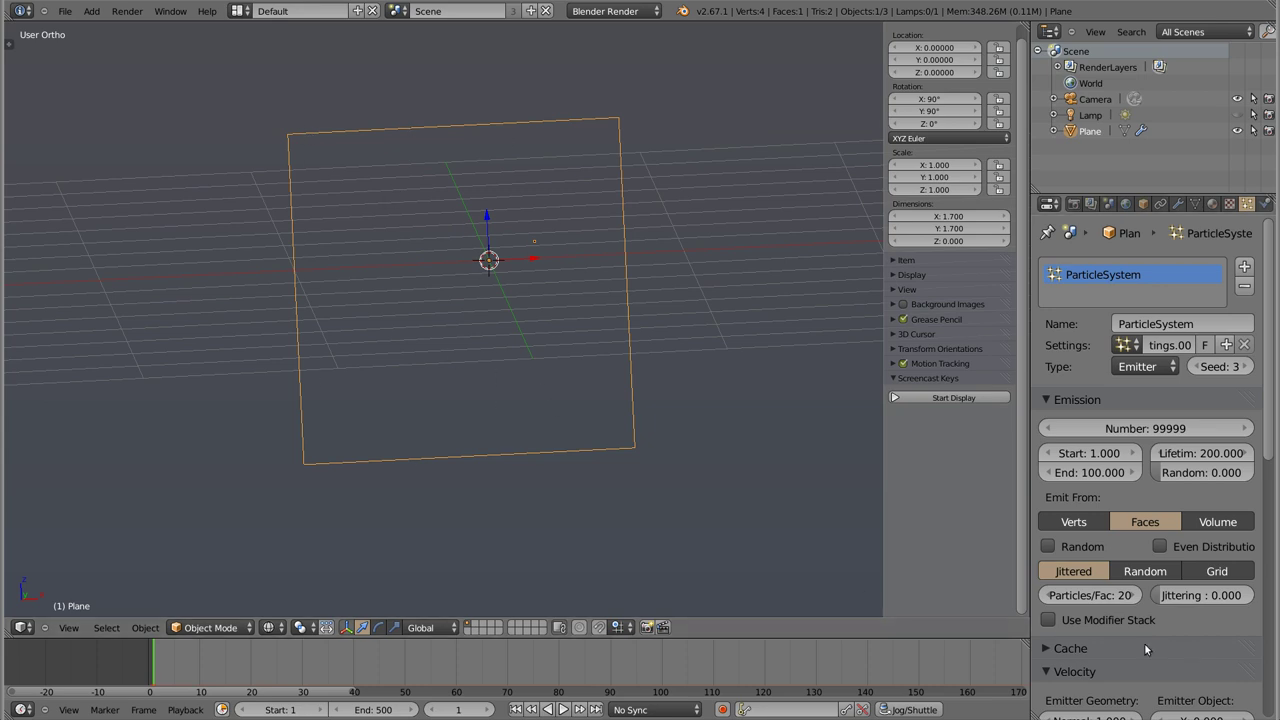
pyautogui.moveTo(1190, 595)
pyautogui.mouseDown()
pyautogui.moveTo(1240, 595)
pyautogui.moveTo(1160, 595)
pyautogui.moveTo(1192, 597)
pyautogui.mouseUp()
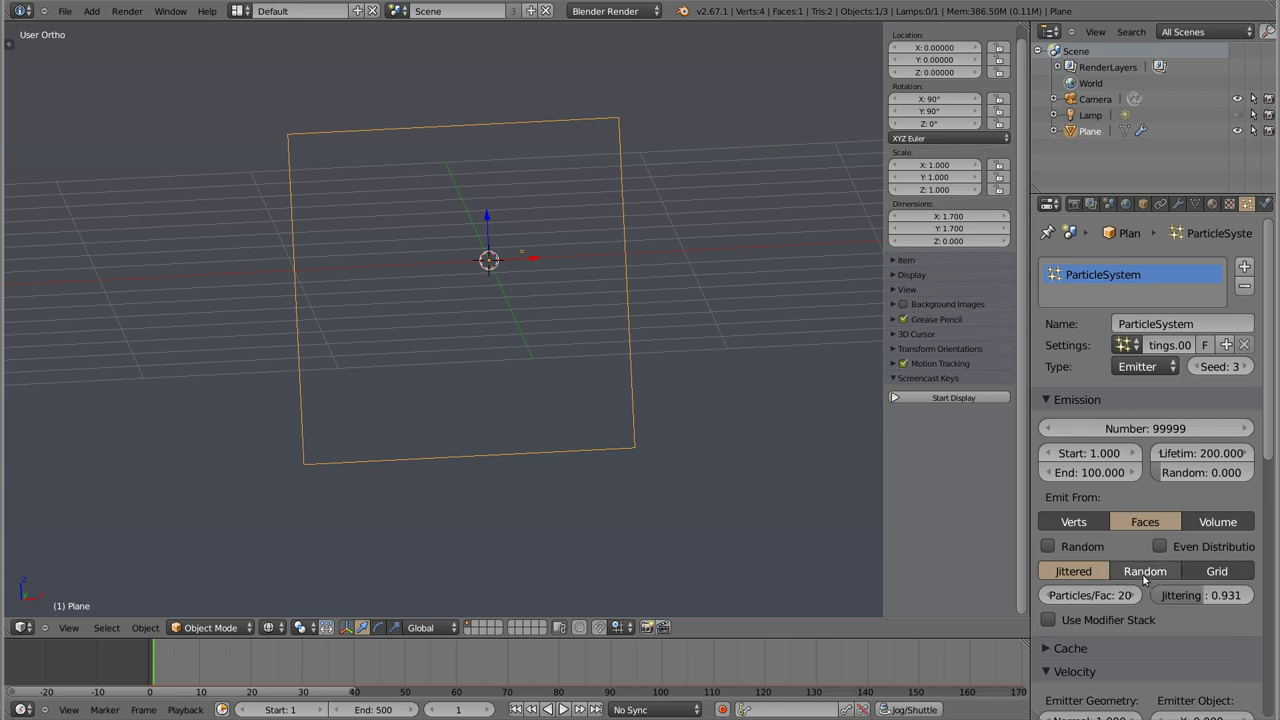
# Step: Switch the face distribution to Random and play it to see the particle spread
pyautogui.click(1145, 571)
pyautogui.hotkey('alt', 'a')
pyautogui.moveTo(627, 301)
pyautogui.mouseDown(button='middle')
pyautogui.moveTo(479, 326)
pyautogui.moveTo(898, 469)
pyautogui.moveTo(555, 281)
pyautogui.mouseUp(button='middle')
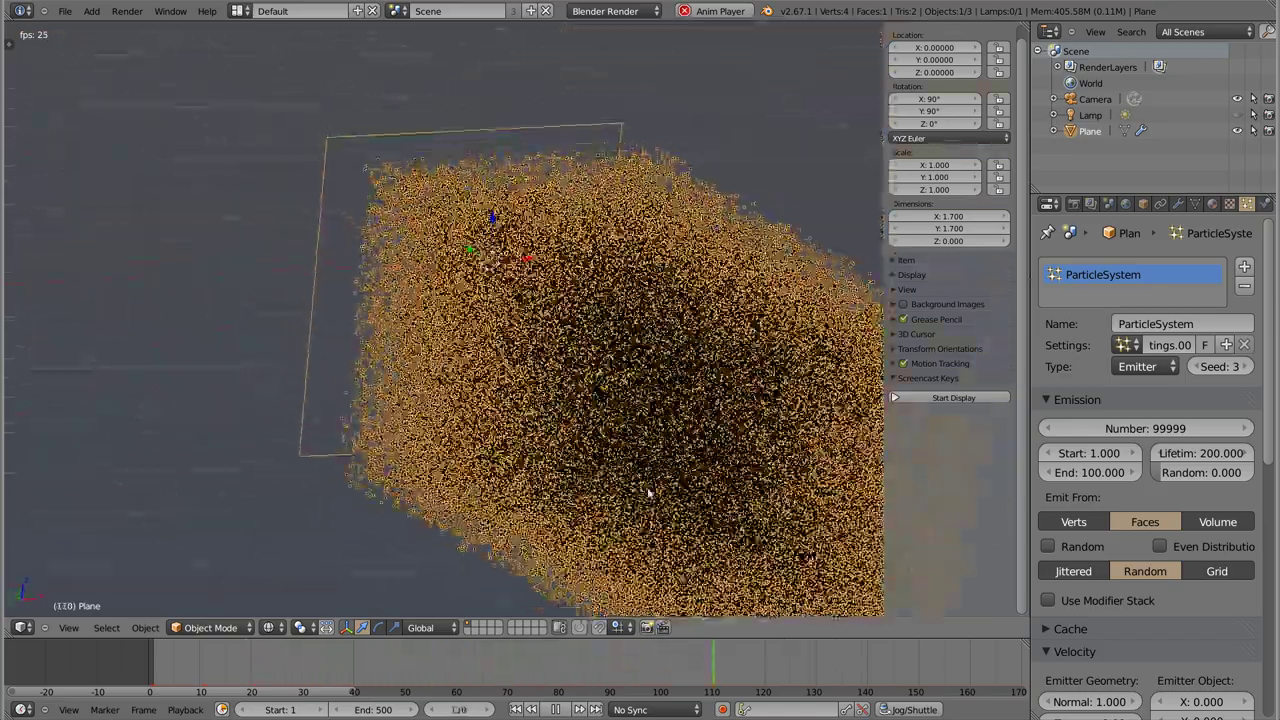
pyautogui.press('Escape')
pyautogui.hotkey('alt', 'a')
pyautogui.press('Escape')
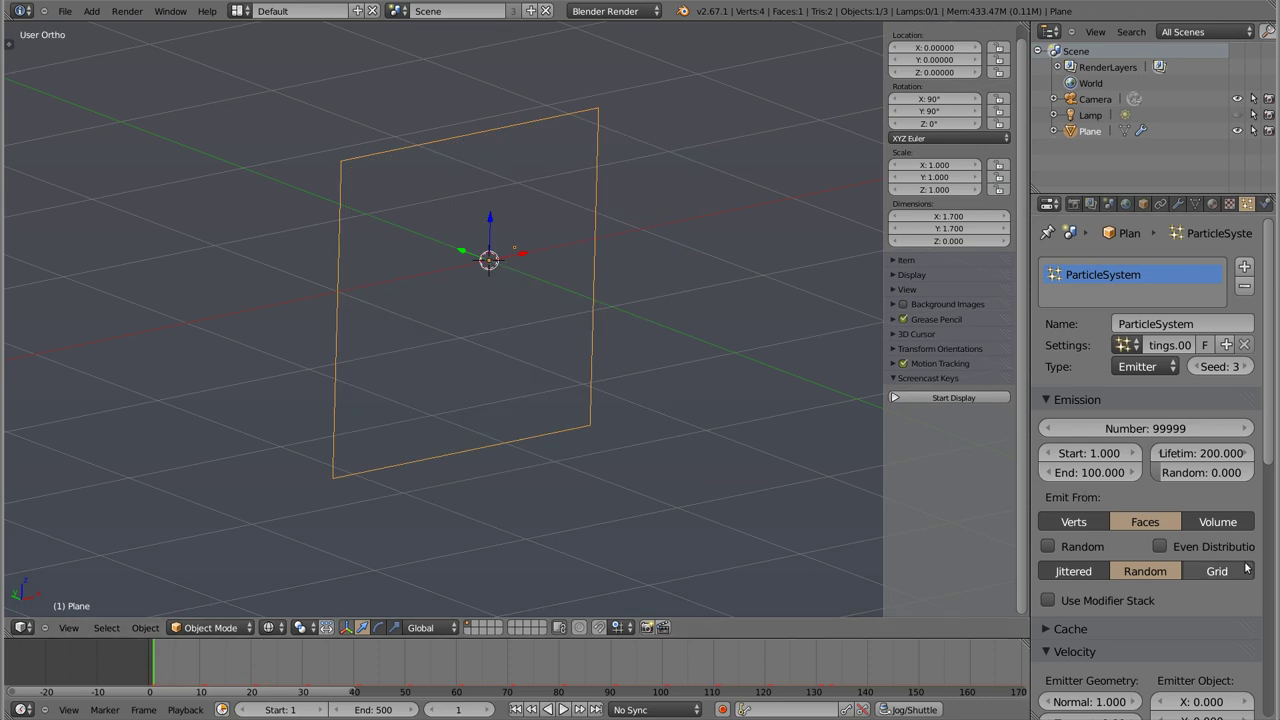
# Step: Switch the distribution to Grid at resolution 10 and scrub to frame 84 to view it
pyautogui.click(1219, 572)
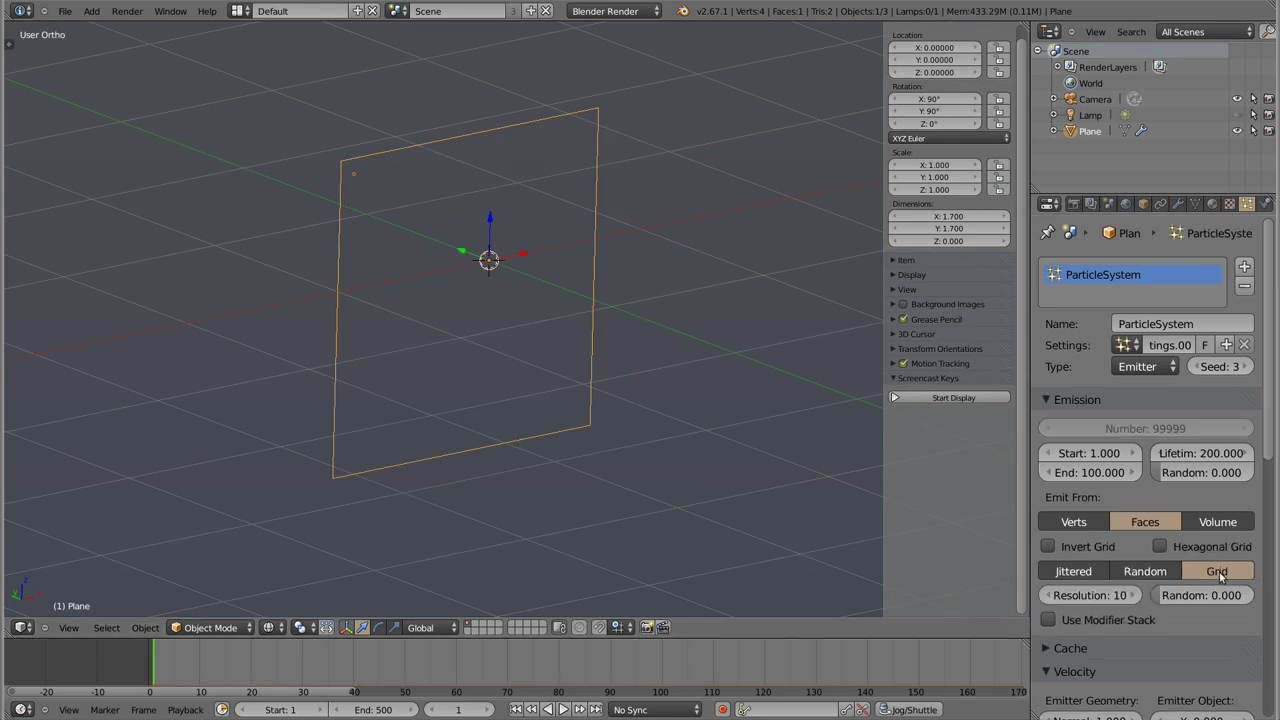
pyautogui.moveTo(559, 372)
pyautogui.mouseDown(button='middle')
pyautogui.moveTo(411, 334)
pyautogui.moveTo(429, 323)
pyautogui.moveTo(469, 340)
pyautogui.moveTo(425, 343)
pyautogui.moveTo(440, 346)
pyautogui.mouseUp(button='middle')
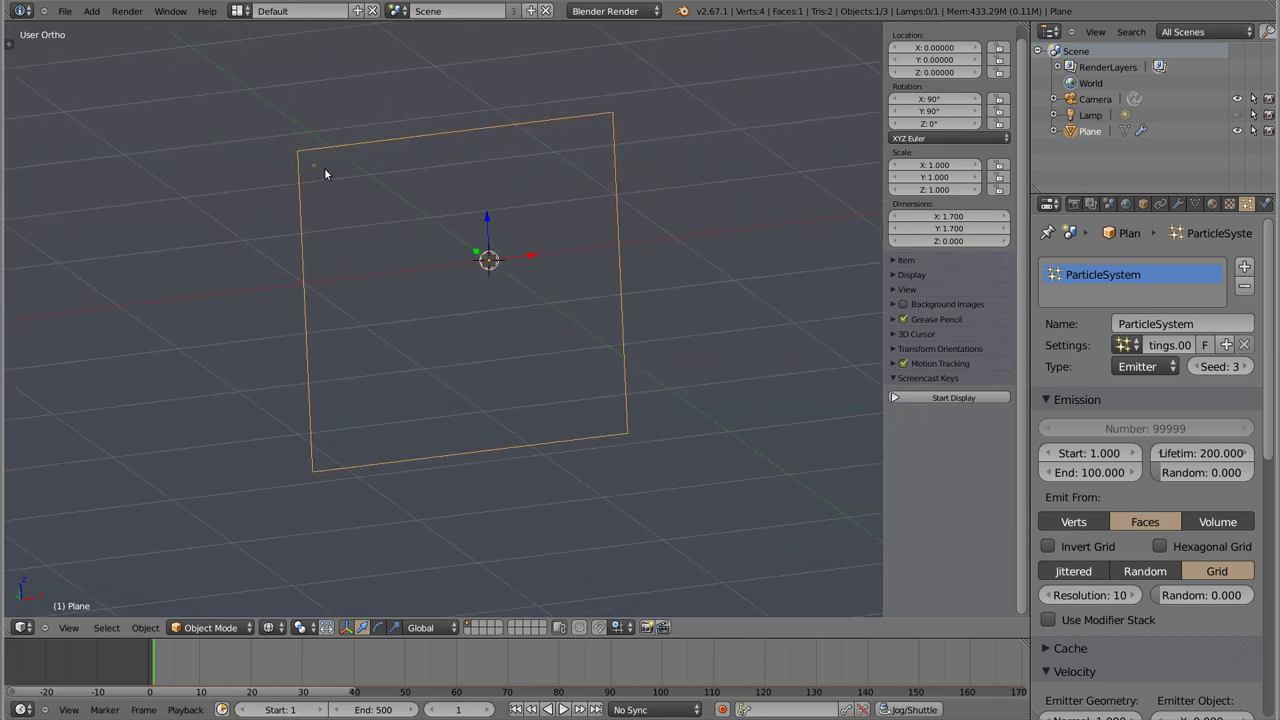
pyautogui.hotkey('alt', 'a')
pyautogui.moveTo(433, 291)
pyautogui.mouseDown(button='middle')
pyautogui.moveTo(582, 391)
pyautogui.moveTo(535, 343)
pyautogui.mouseUp(button='middle')
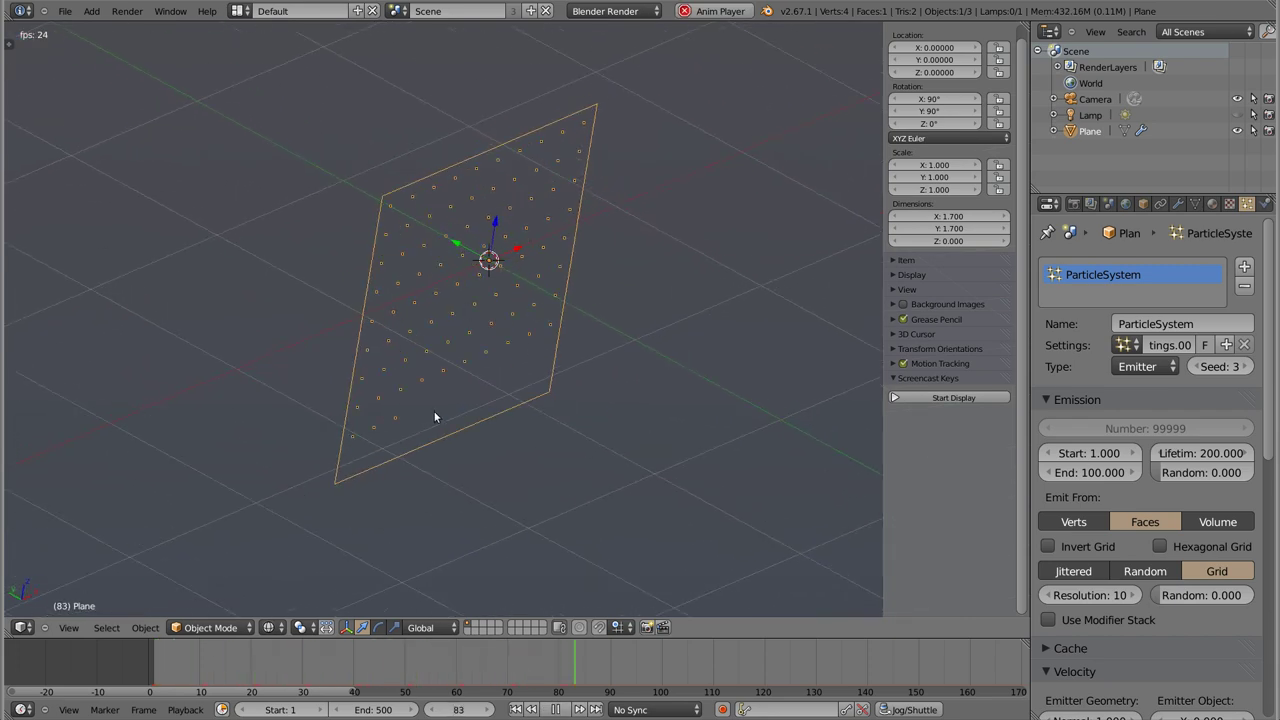
pyautogui.press('Escape')
pyautogui.hotkey('alt', 'a')
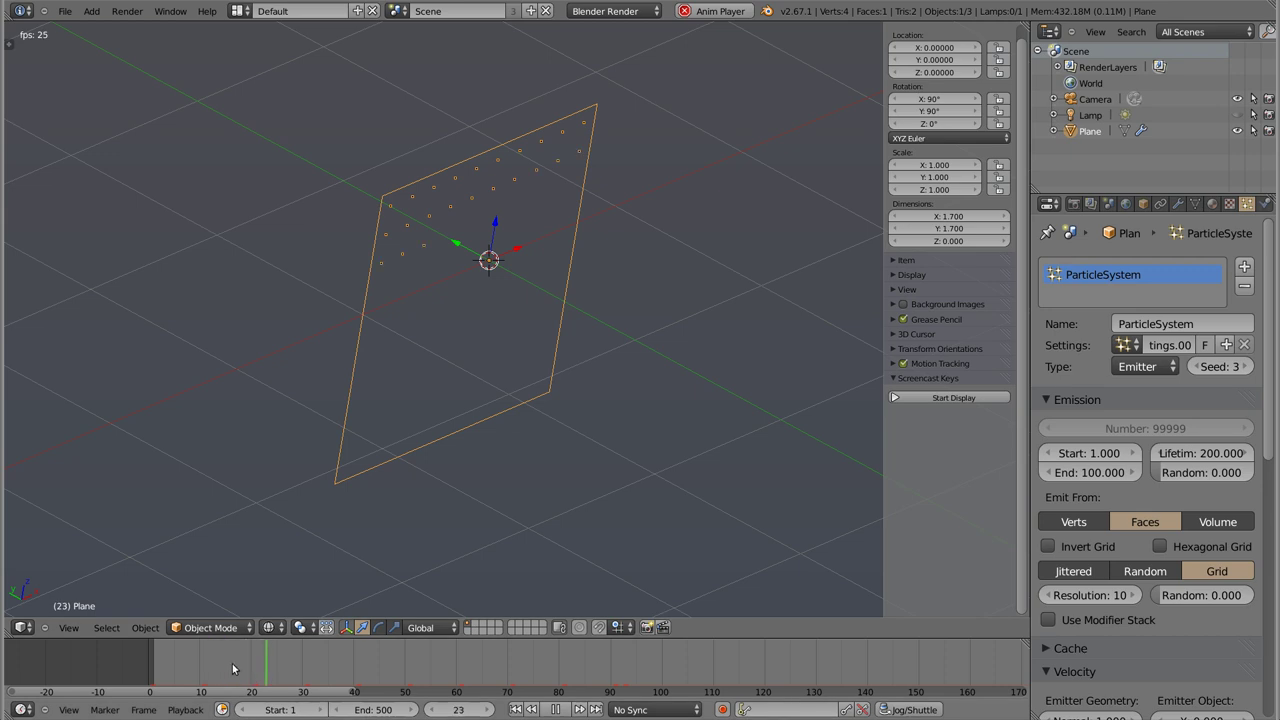
pyautogui.press('Escape')
pyautogui.moveTo(220, 668); pyautogui.dragTo(581, 681)
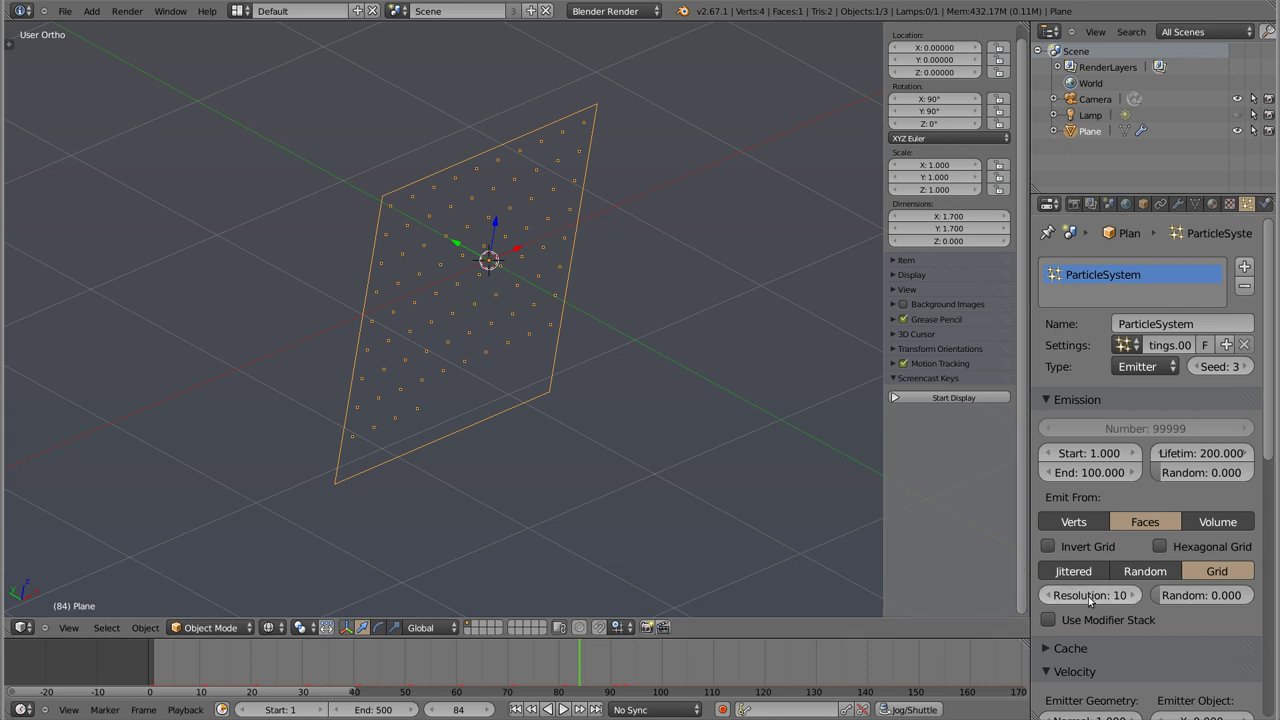
# Step: Lower the grid resolution to 5 and preview the coarser grid at frame 88
pyautogui.moveTo(1090, 597); pyautogui.dragTo(1070, 597)
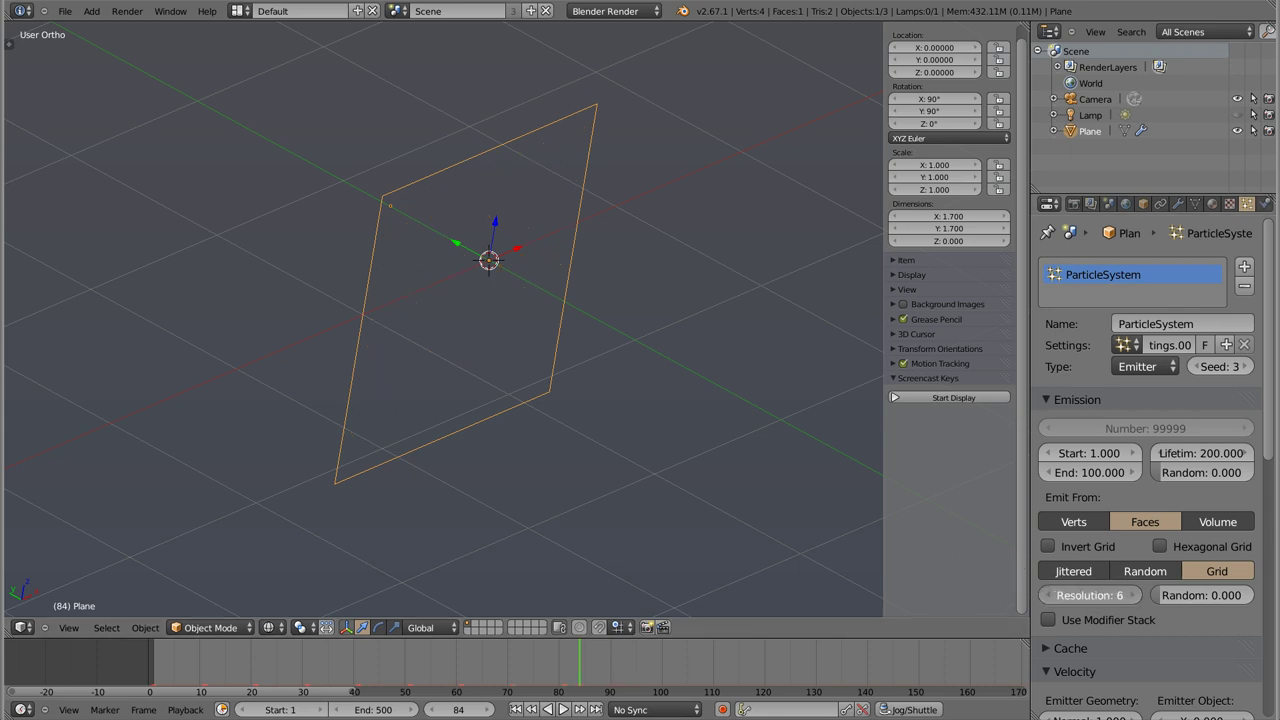
pyautogui.moveTo(1090, 595); pyautogui.dragTo(1096, 595)
pyautogui.click(153, 660)
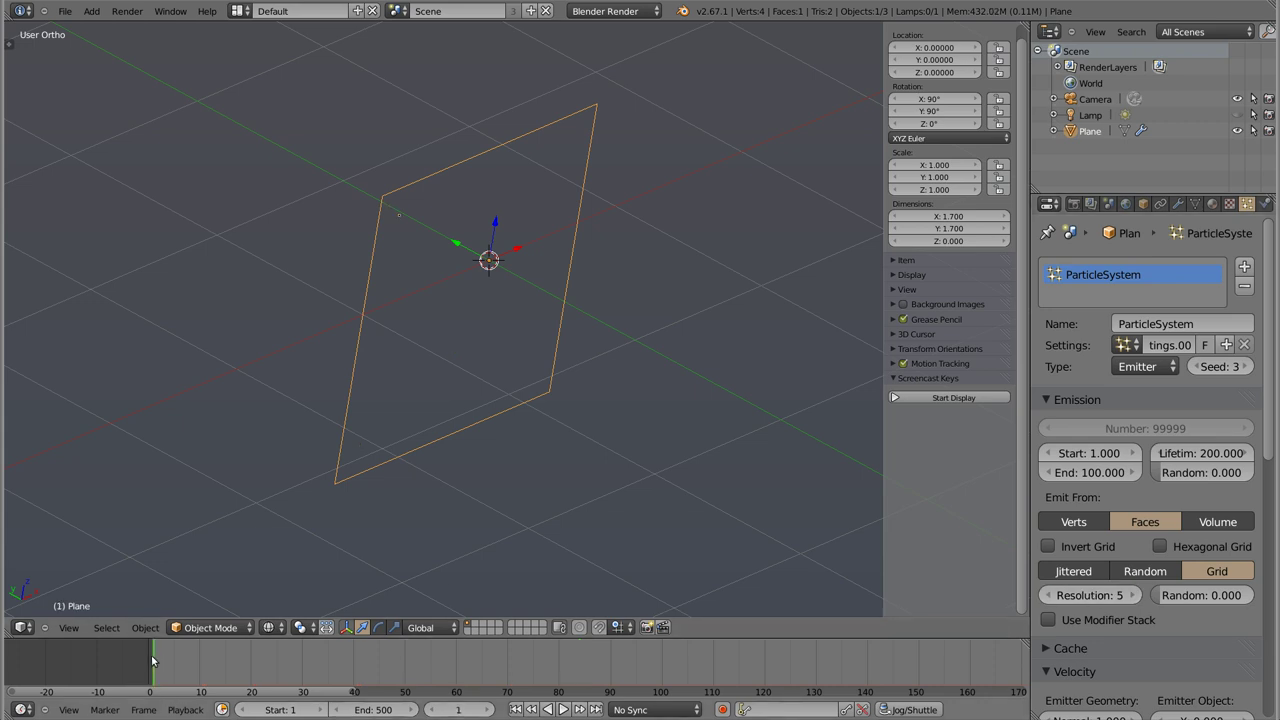
pyautogui.hotkey('alt', 'a')
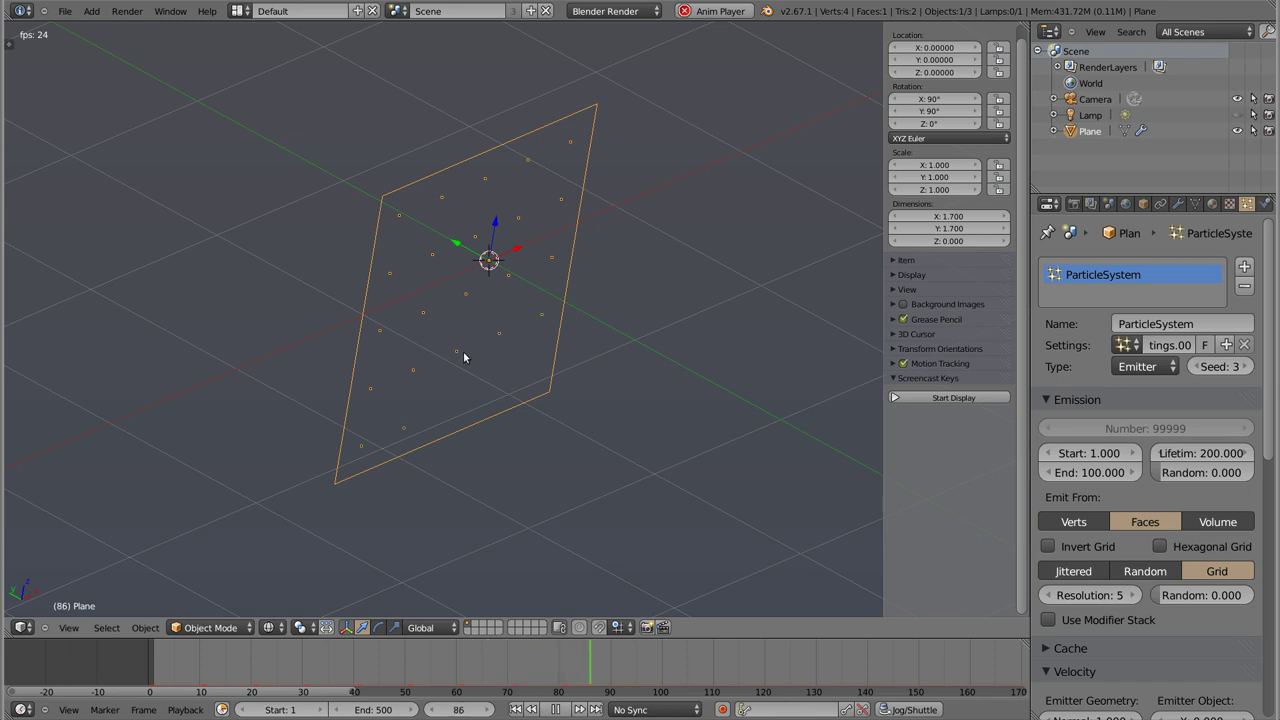
pyautogui.press('Escape')
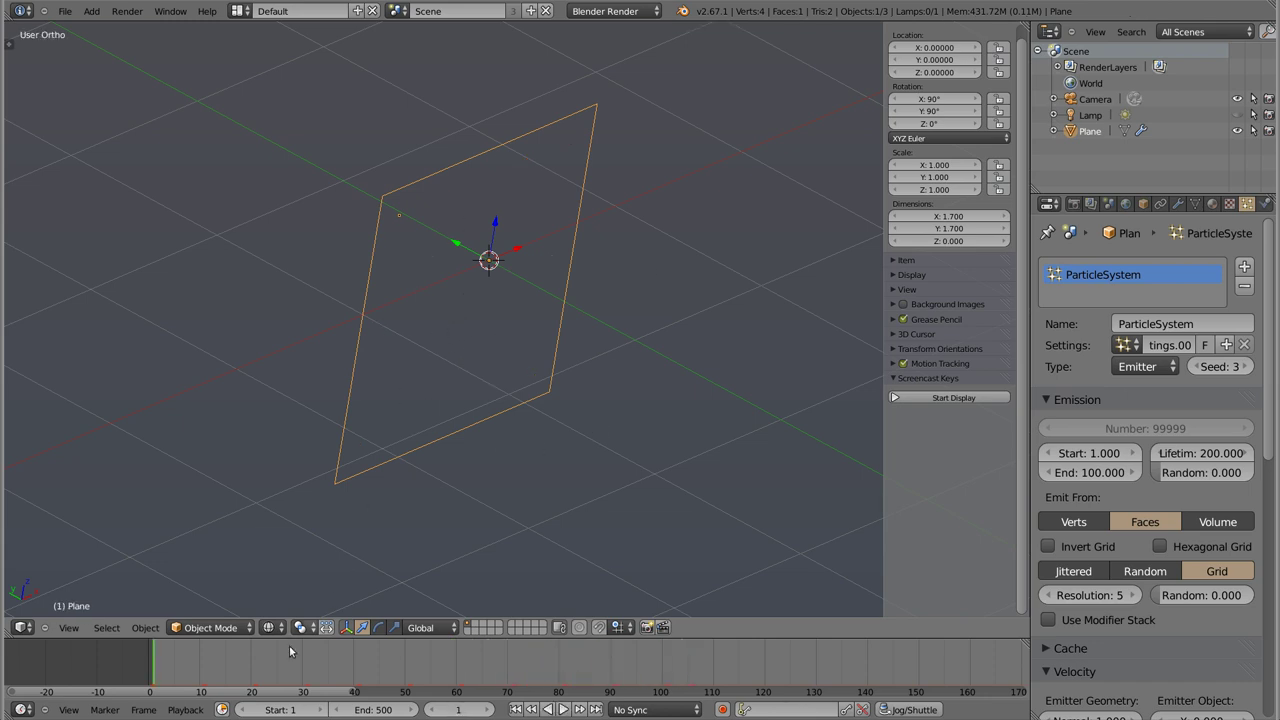
pyautogui.moveTo(163, 660); pyautogui.dragTo(627, 678)
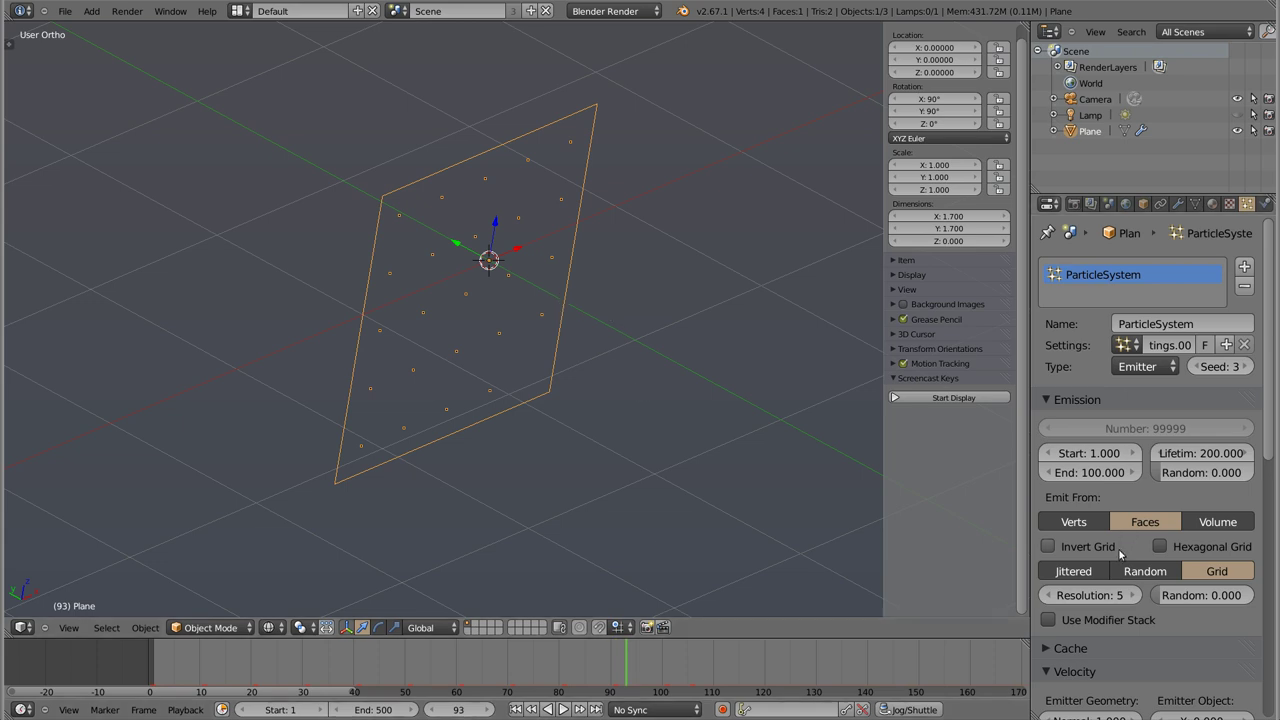
# Step: Raise the grid randomness to 1.000 and preview the scattered points
pyautogui.moveTo(1177, 598); pyautogui.dragTo(1240, 598)
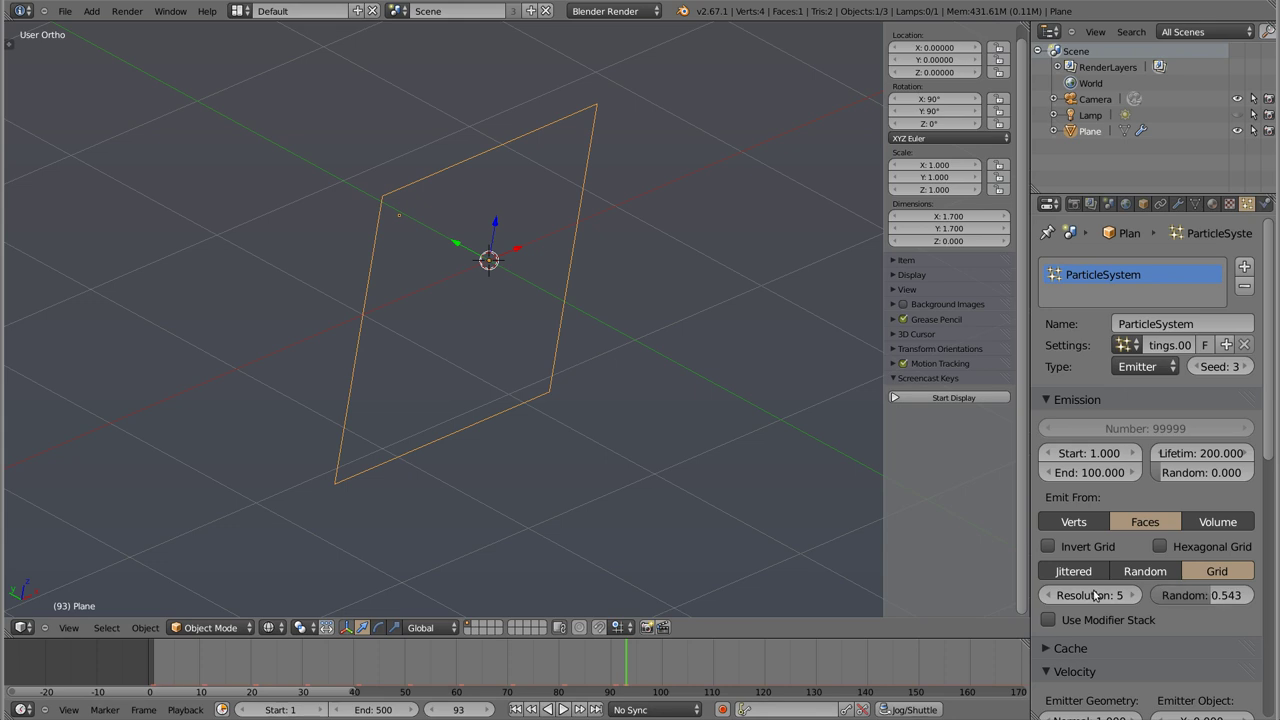
pyautogui.hotkey('shift', 'Left')
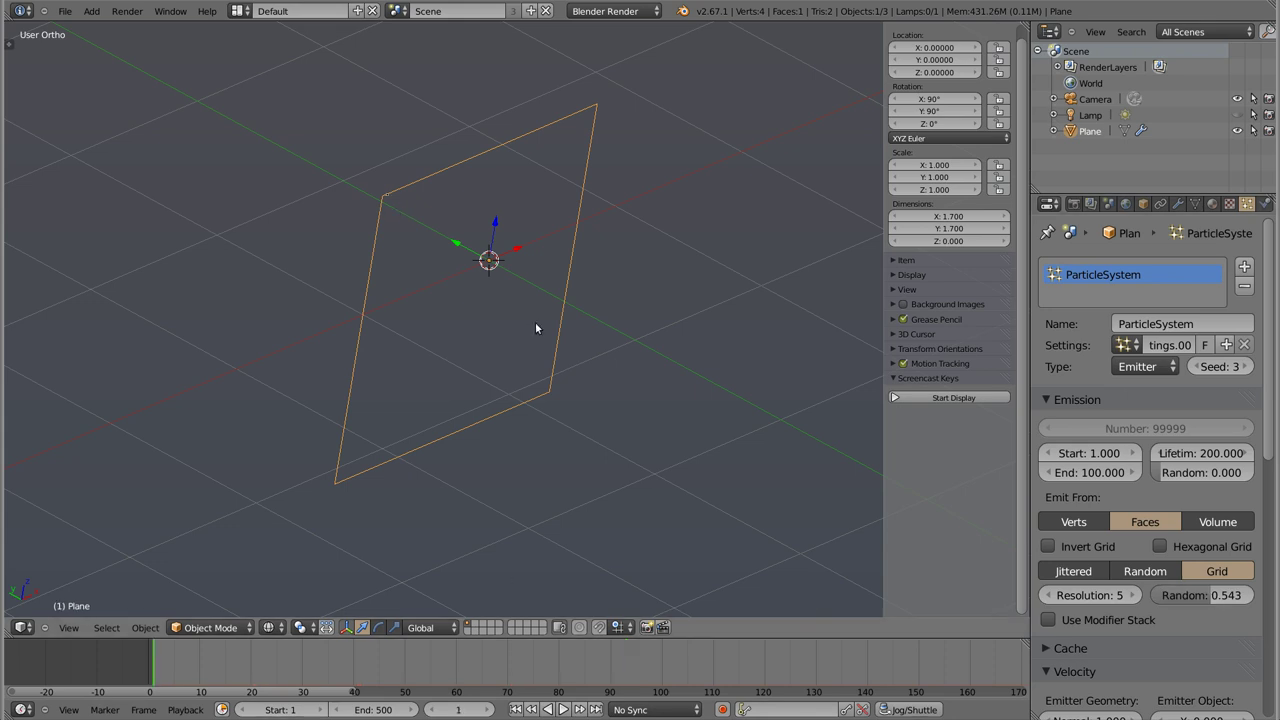
pyautogui.hotkey('alt', 'a')
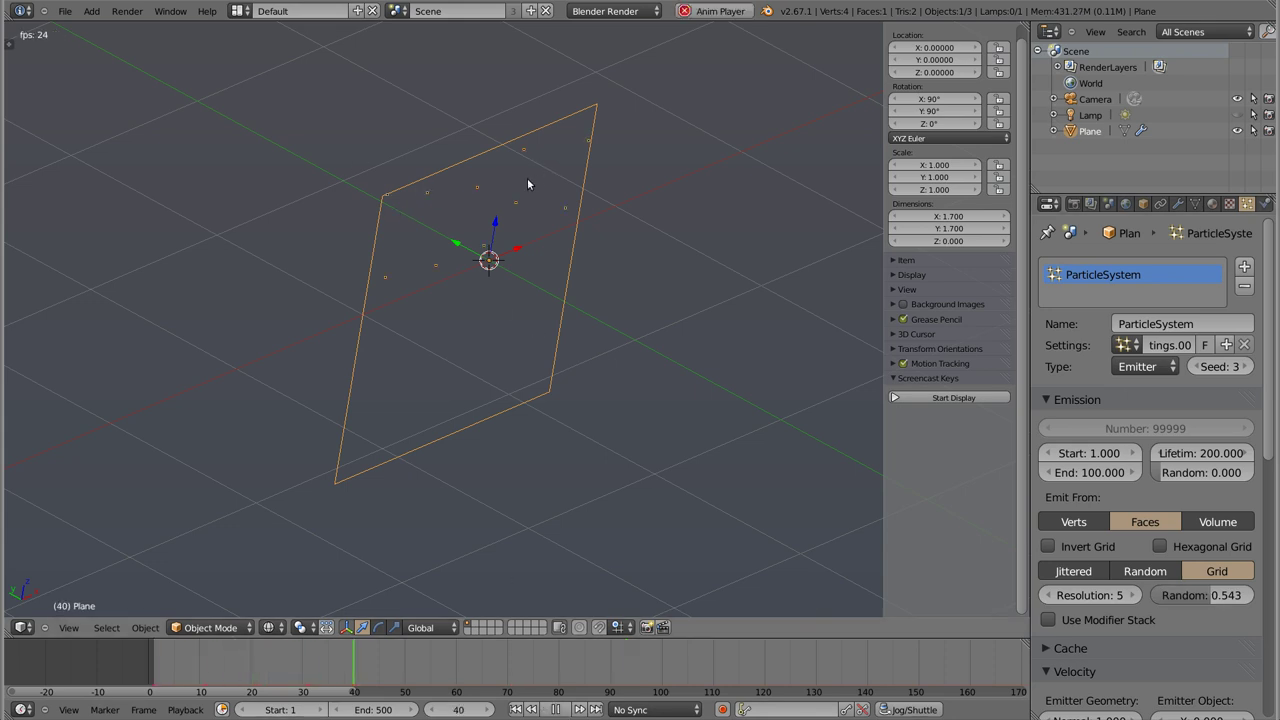
pyautogui.moveTo(481, 310)
pyautogui.mouseDown(button='middle')
pyautogui.moveTo(343, 193)
pyautogui.moveTo(611, 308)
pyautogui.moveTo(602, 321)
pyautogui.moveTo(524, 234)
pyautogui.mouseUp(button='middle')
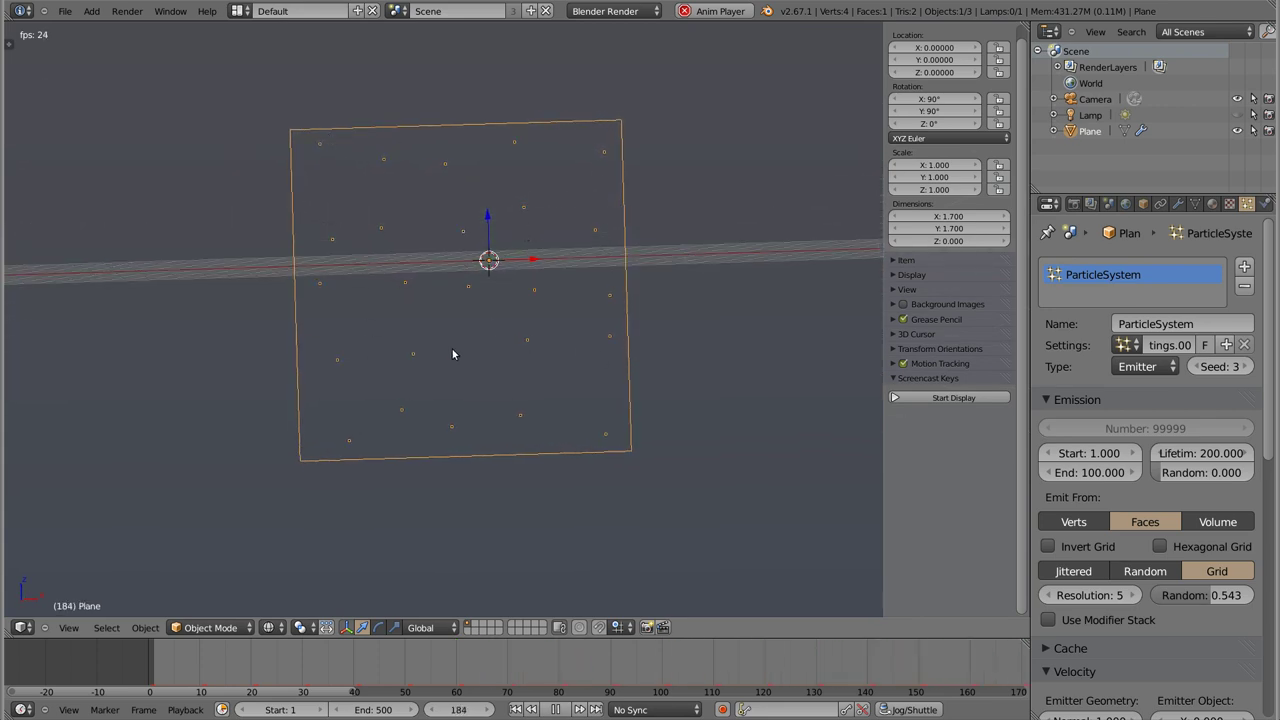
pyautogui.moveTo(1205, 600); pyautogui.dragTo(1260, 598)
pyautogui.press('Escape')
pyautogui.hotkey('alt', 'a')
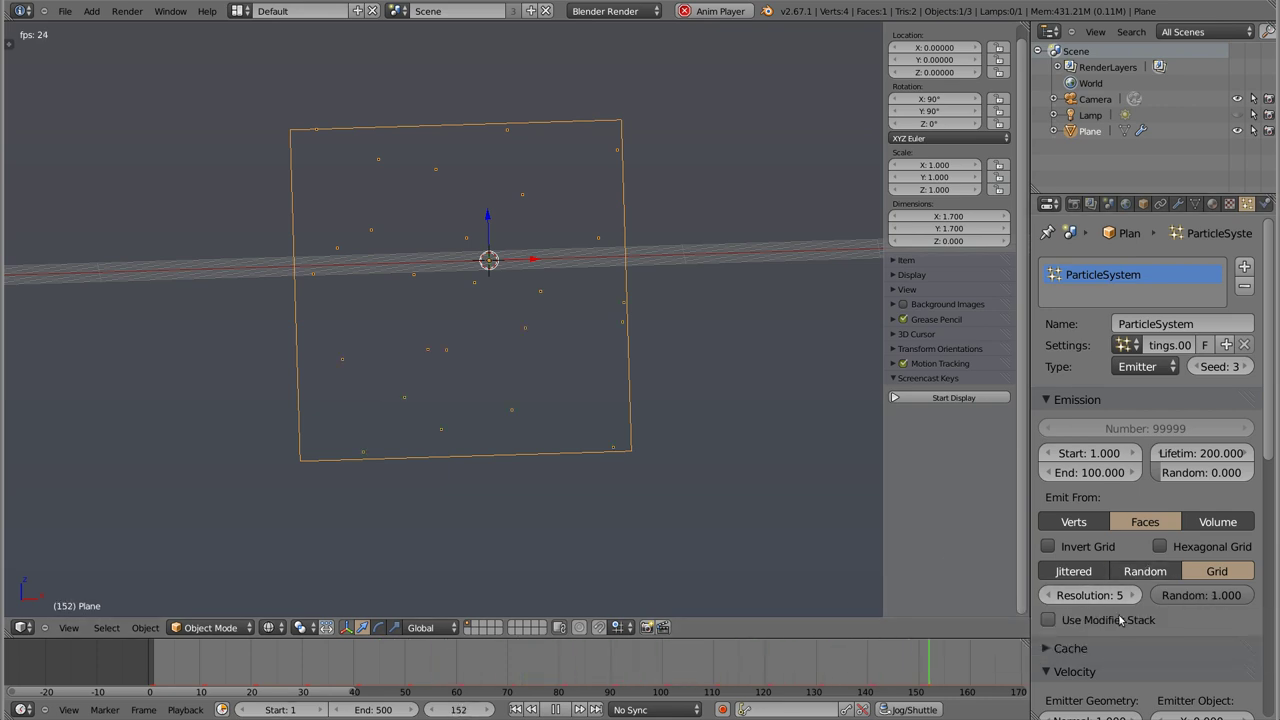
# Step: Enable Invert Grid, reset grid randomness to 0 and set resolution to 9
pyautogui.press('Escape')
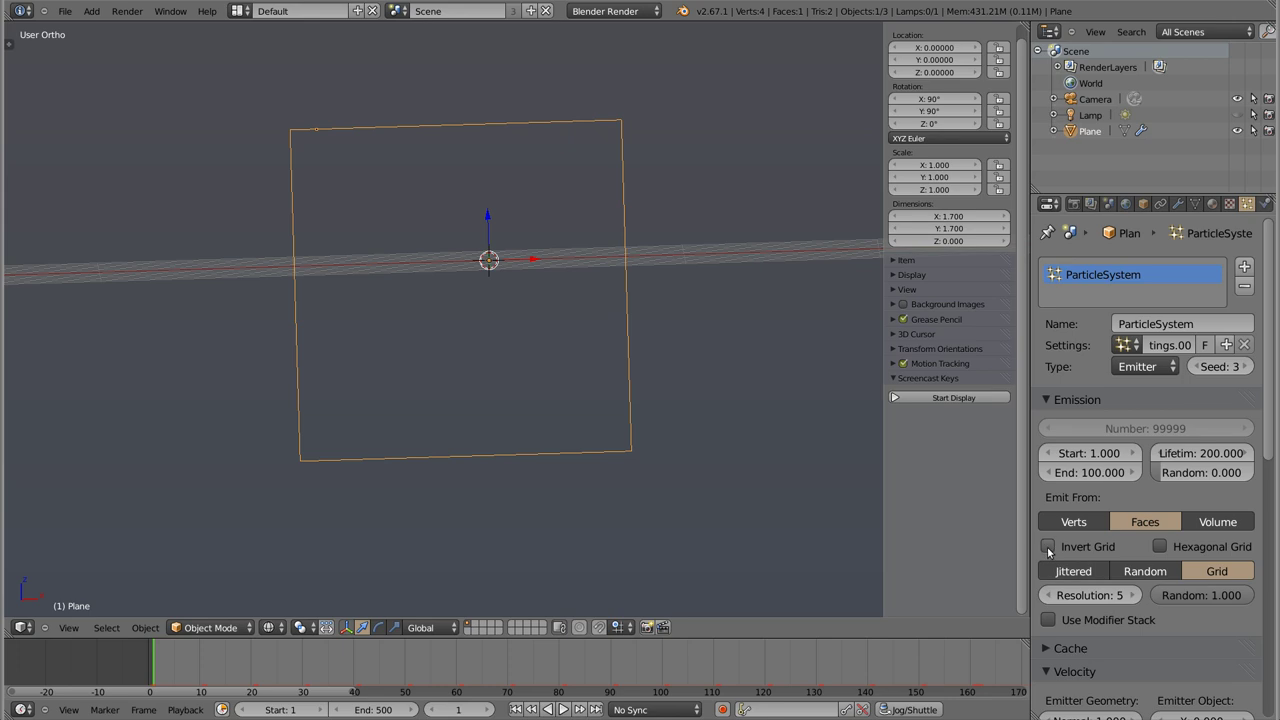
pyautogui.click(1047, 546)
pyautogui.hotkey('alt', 'a')
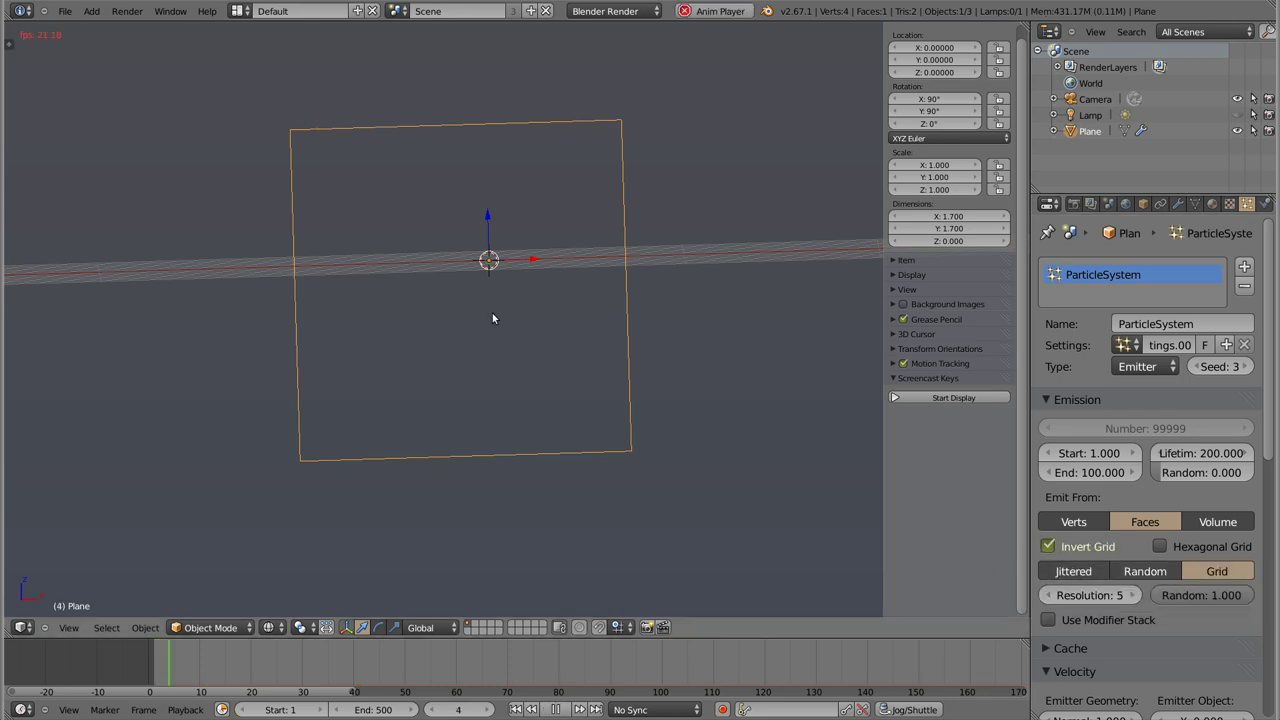
pyautogui.press('Escape')
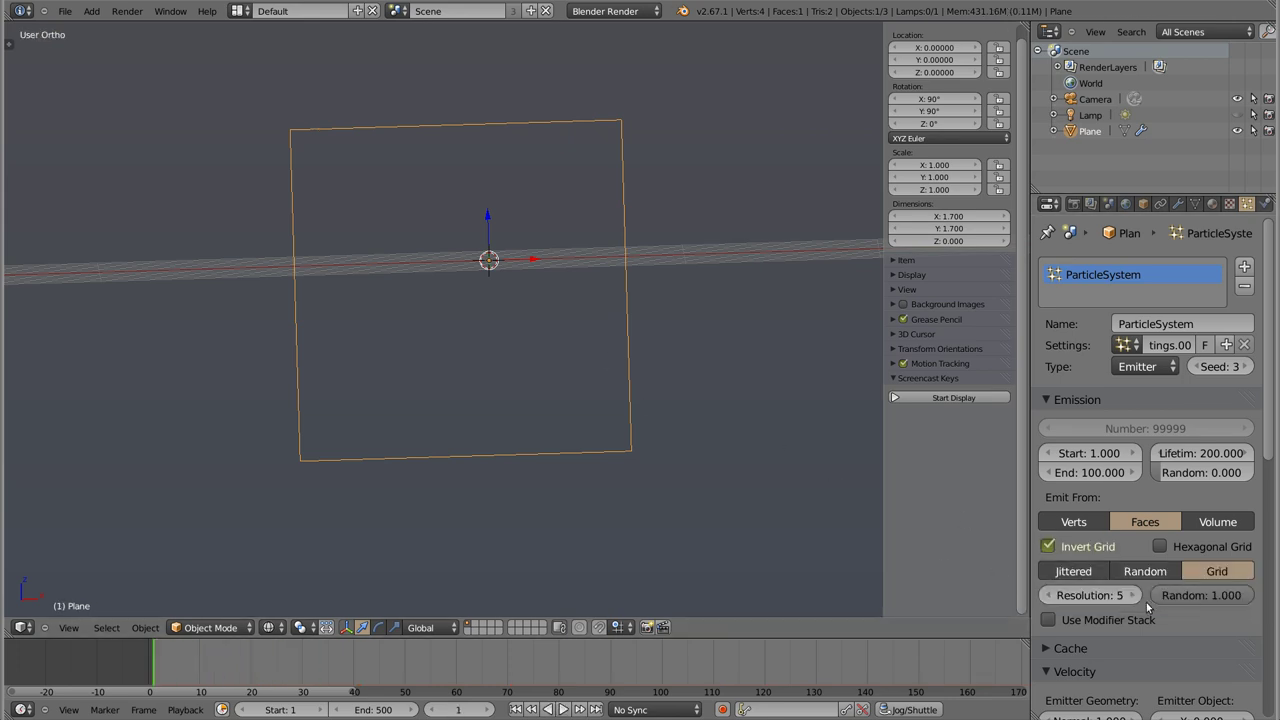
pyautogui.moveTo(1200, 595); pyautogui.dragTo(1125, 595)
pyautogui.hotkey('alt', 'a')
pyautogui.press('Escape')
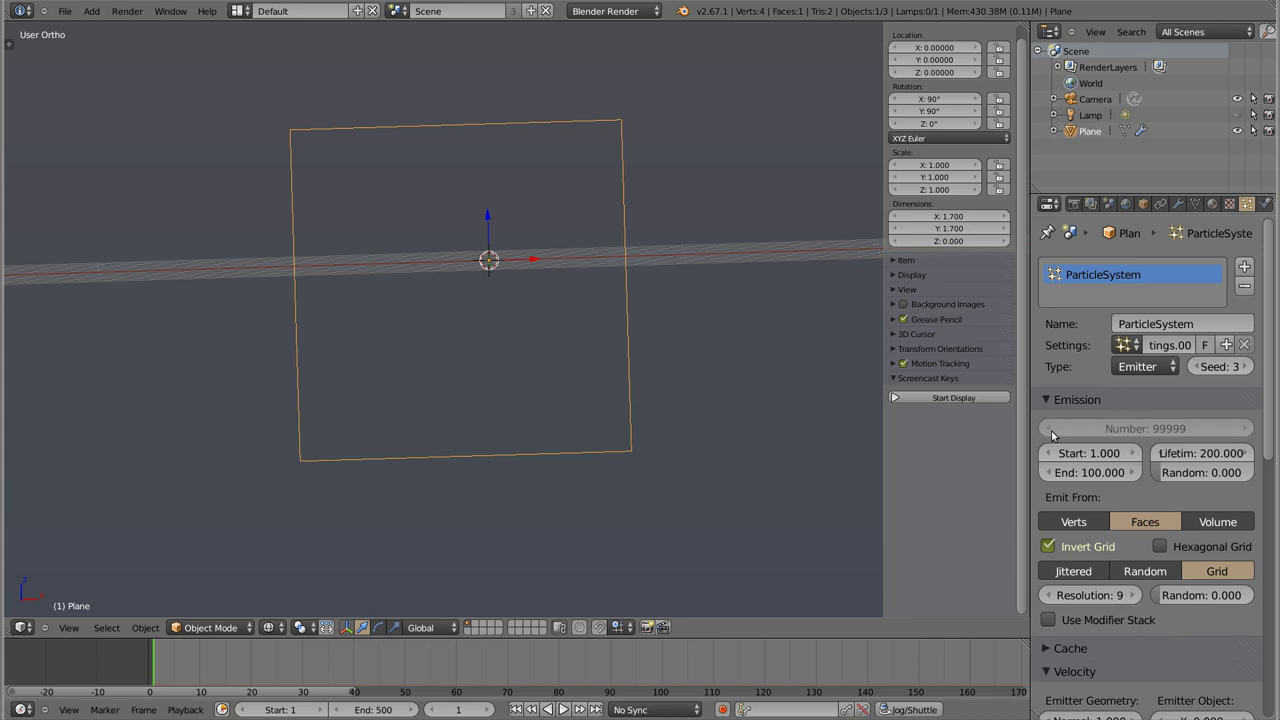
# Step: Set the particle count to 100000 and turn Invert Grid back off
pyautogui.click(1244, 428)
pyautogui.hotkey('alt', 'a')
pyautogui.press('Escape')
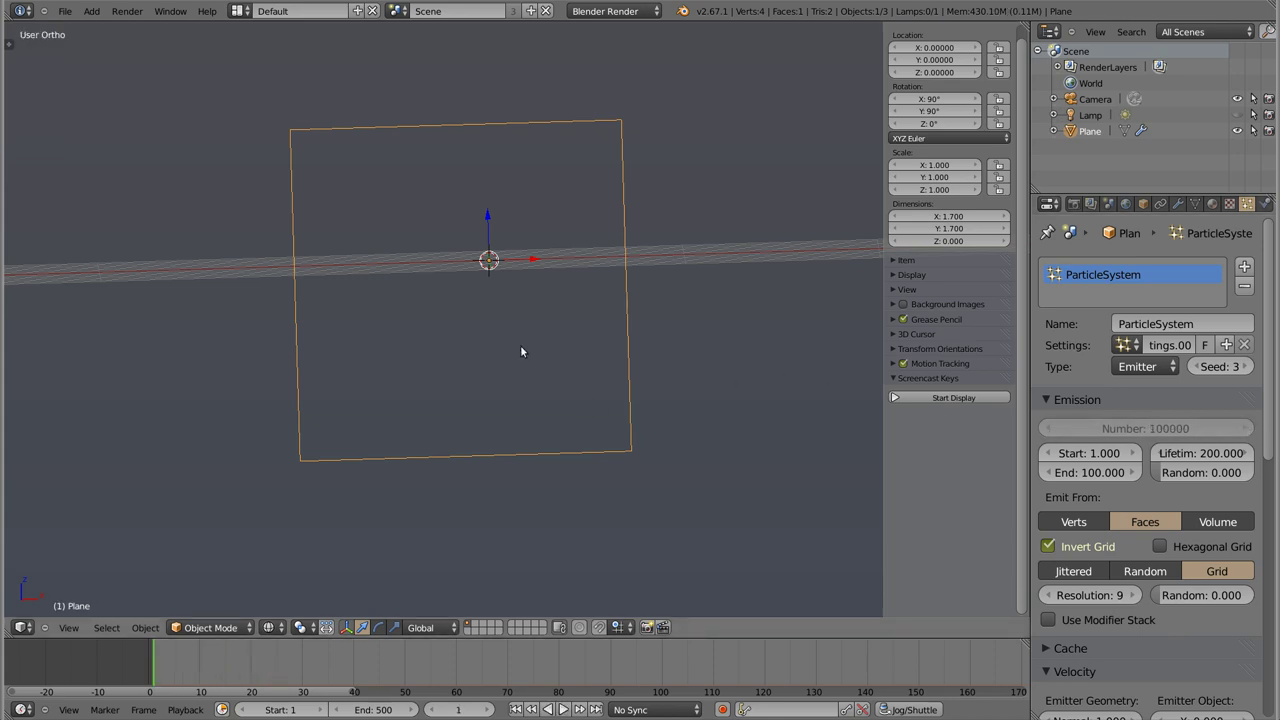
pyautogui.click(1047, 546)
pyautogui.hotkey('alt', 'a')
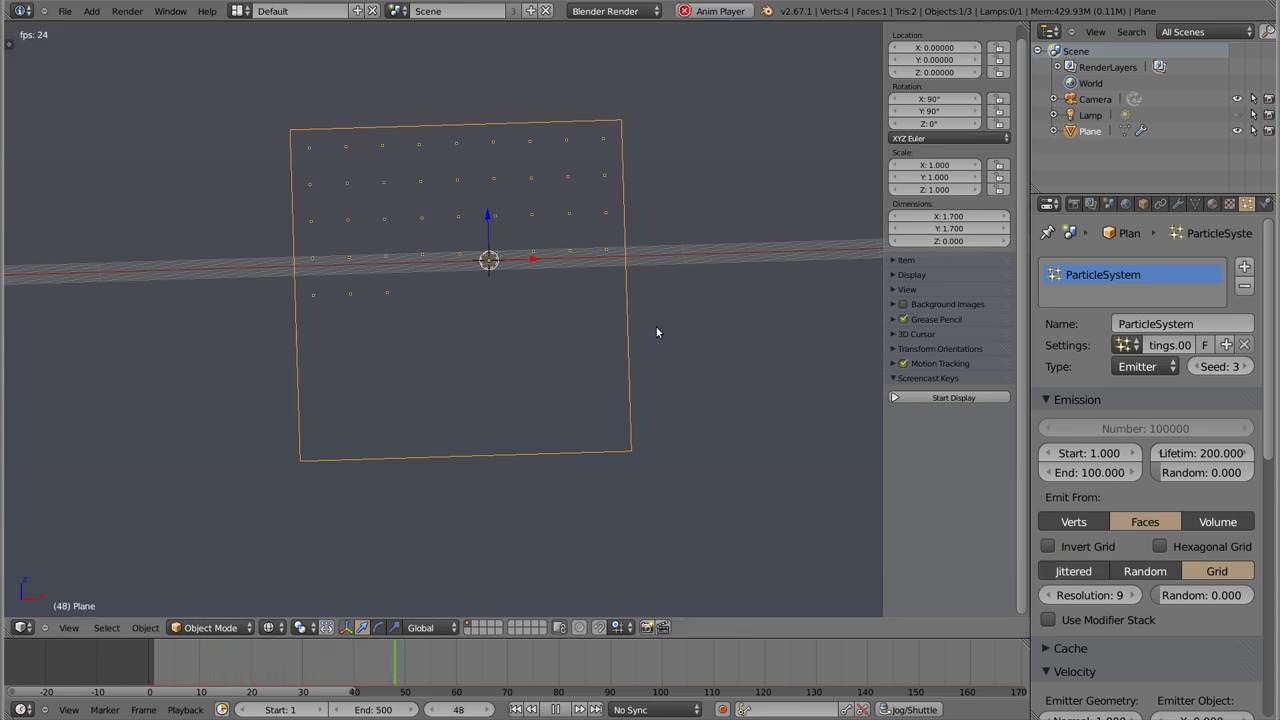
pyautogui.press('Escape')
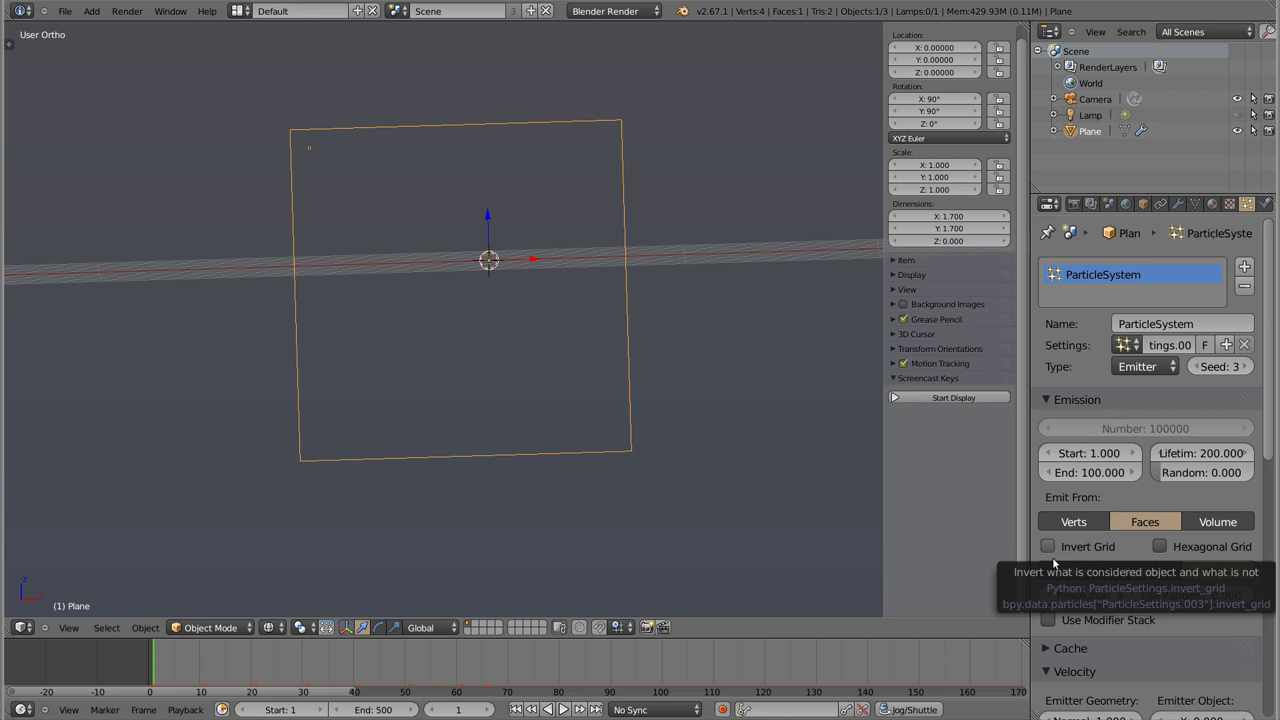
# Step: Enable Hexagonal Grid, preview the layout, then set Emit From to Volume
pyautogui.hotkey('alt', 'a')
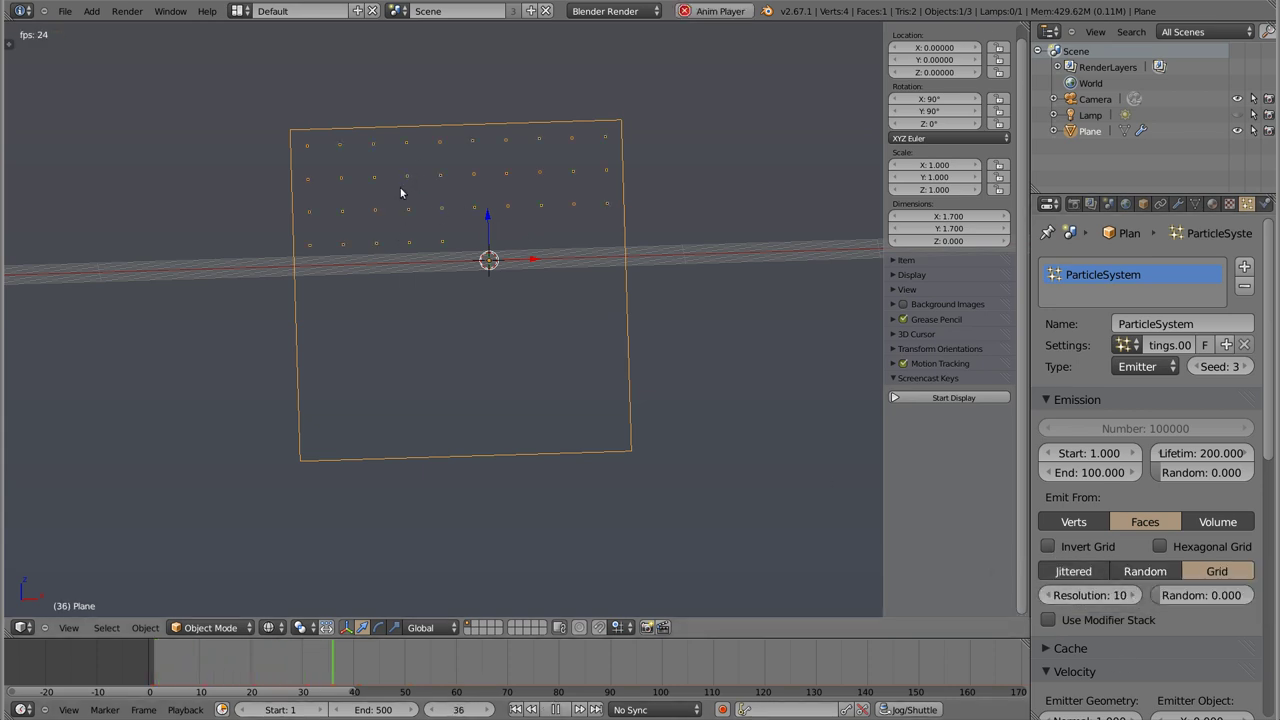
pyautogui.press('Escape')
pyautogui.click(1162, 547)
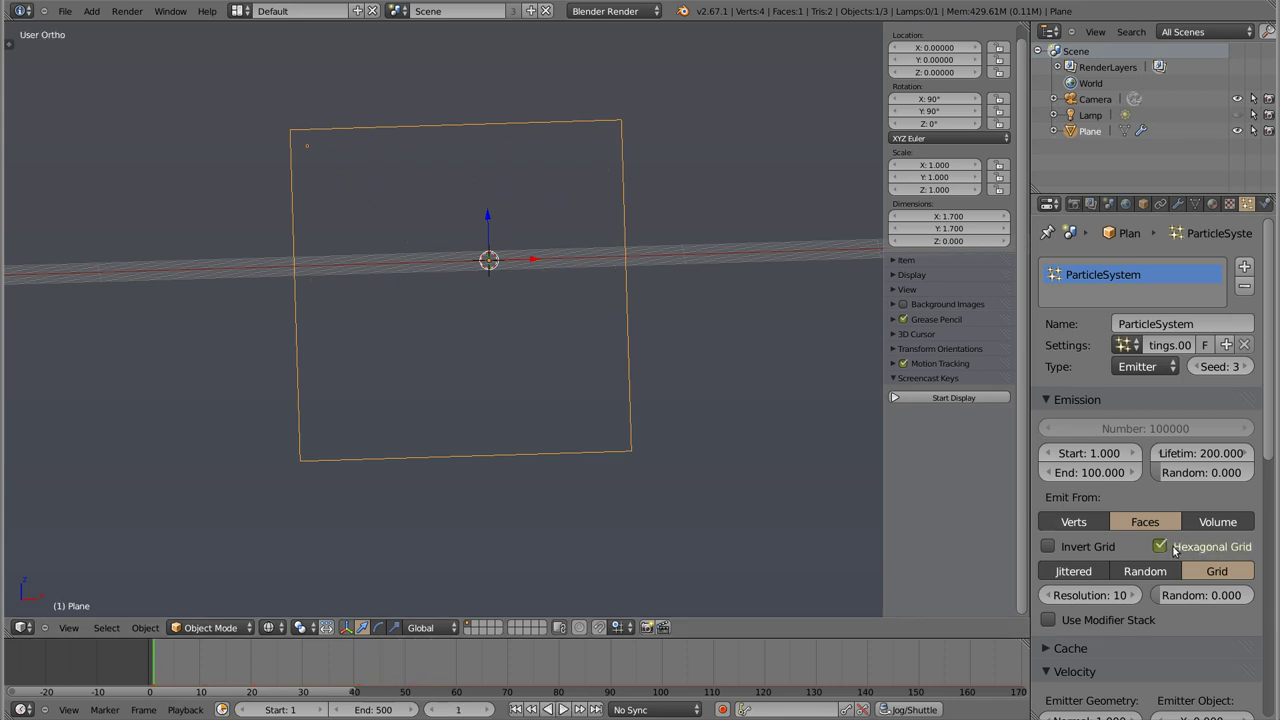
pyautogui.hotkey('alt', 'a')
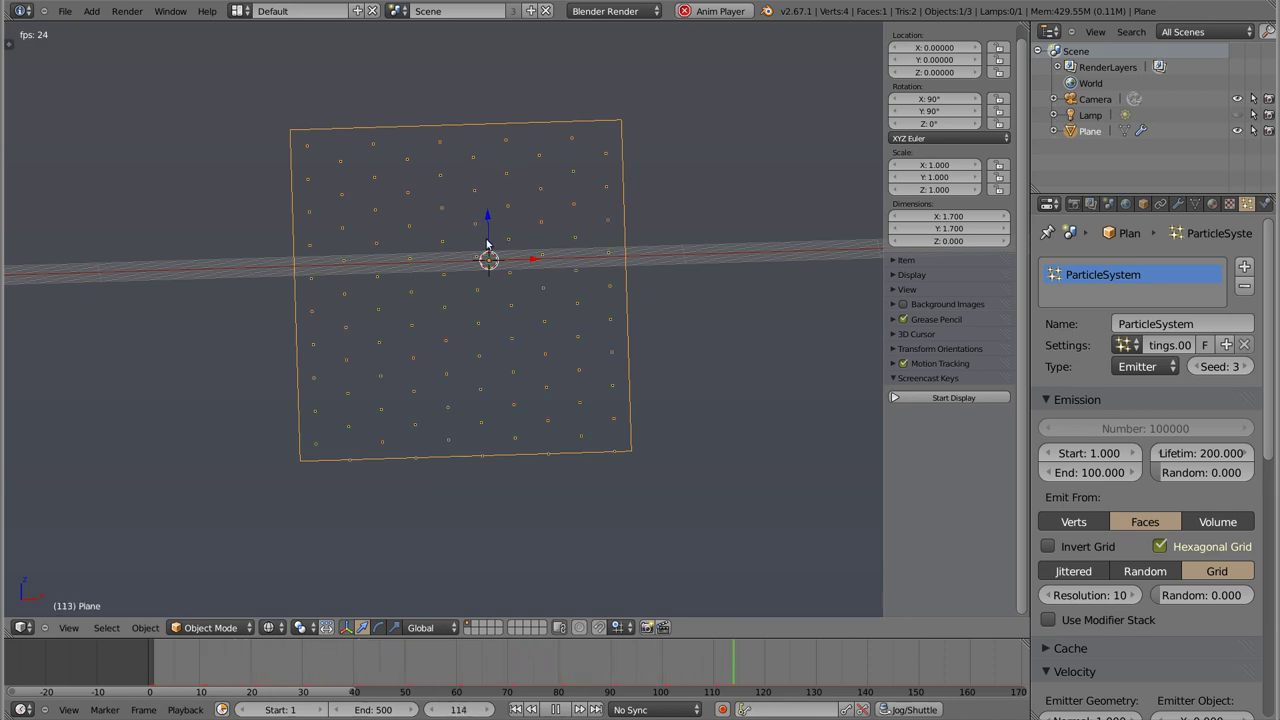
pyautogui.press('Escape')
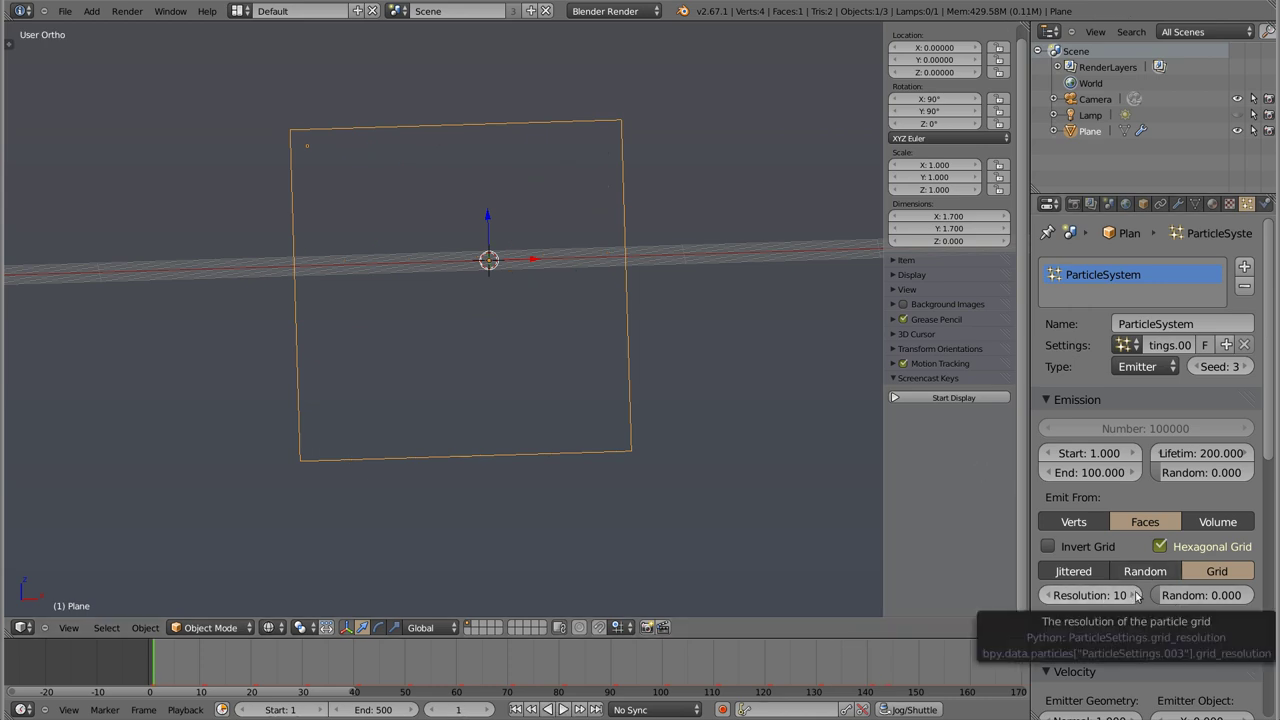
pyautogui.click(1220, 522)
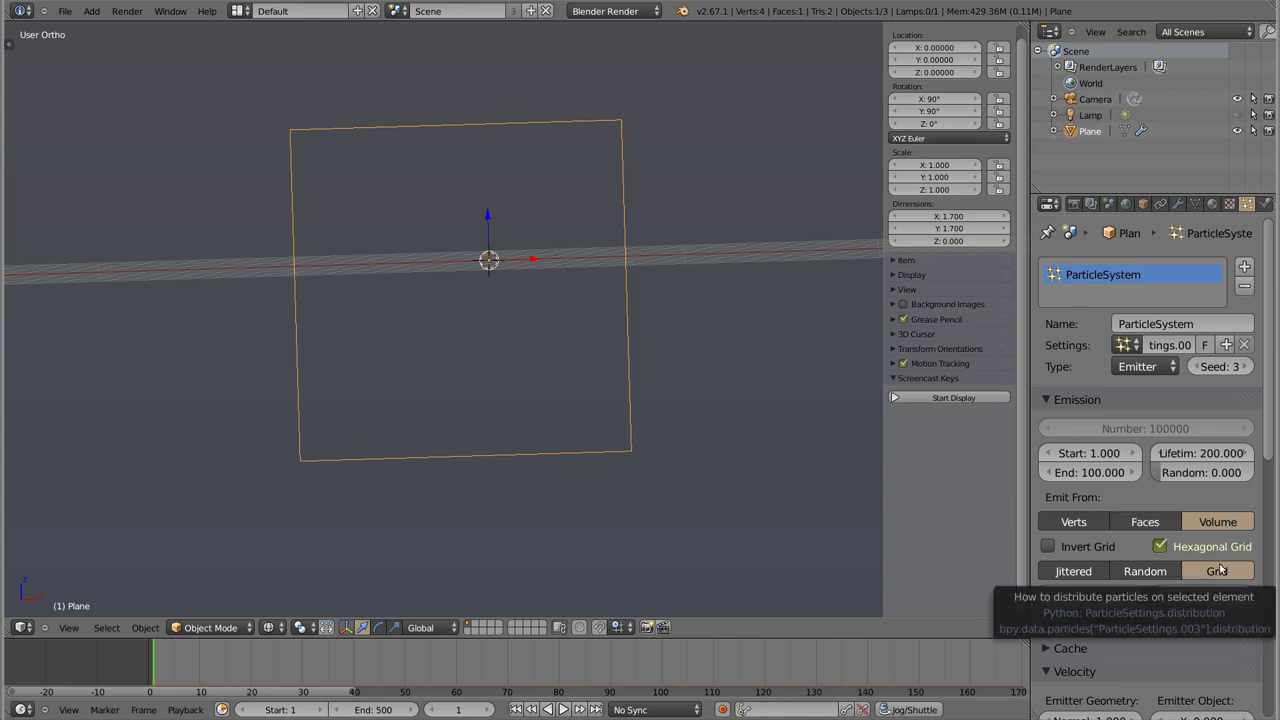
# Step: Switch volume emission to Random distribution with Random and Even Distribution enabled
pyautogui.click(1137, 574)
pyautogui.click(1048, 546)
pyautogui.click(1160, 546)
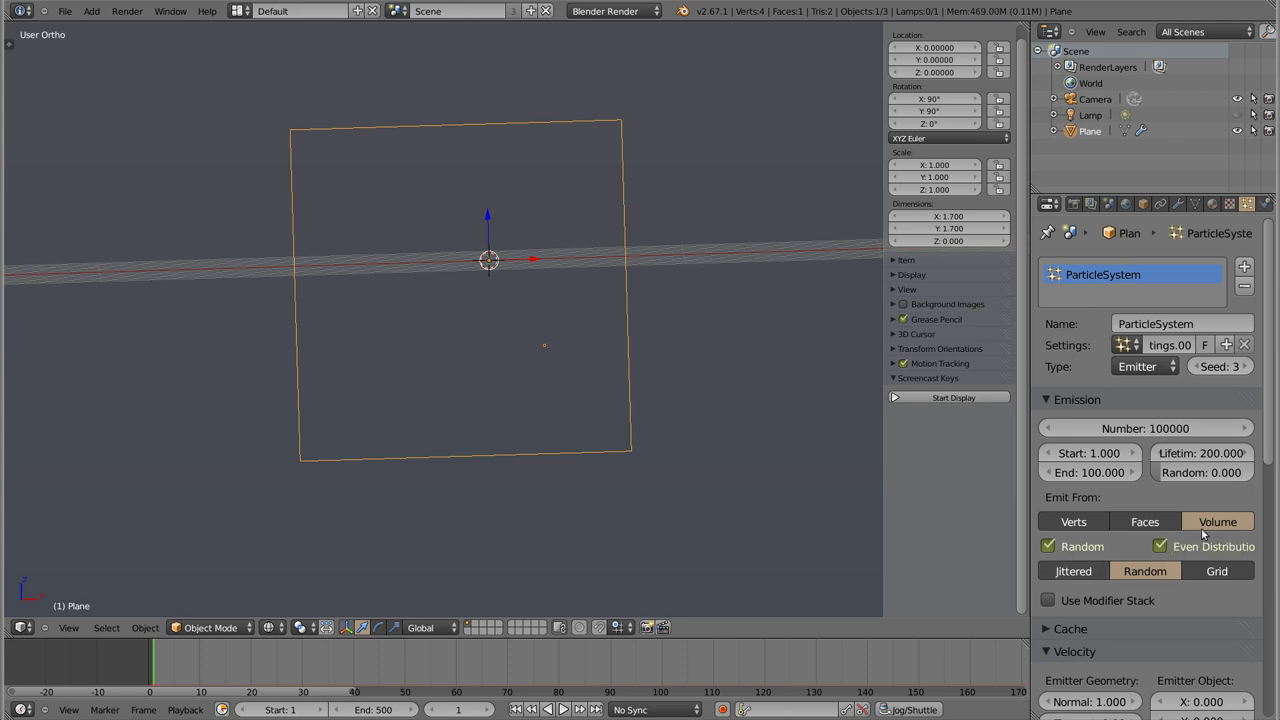
# Step: Play and orbit to preview the random volume emission, then enter the plane's Edit Mode
pyautogui.hotkey('alt', 'a')
pyautogui.moveTo(449, 303); pyautogui.dragTo(648, 368, button='middle')
pyautogui.press('KP_5')
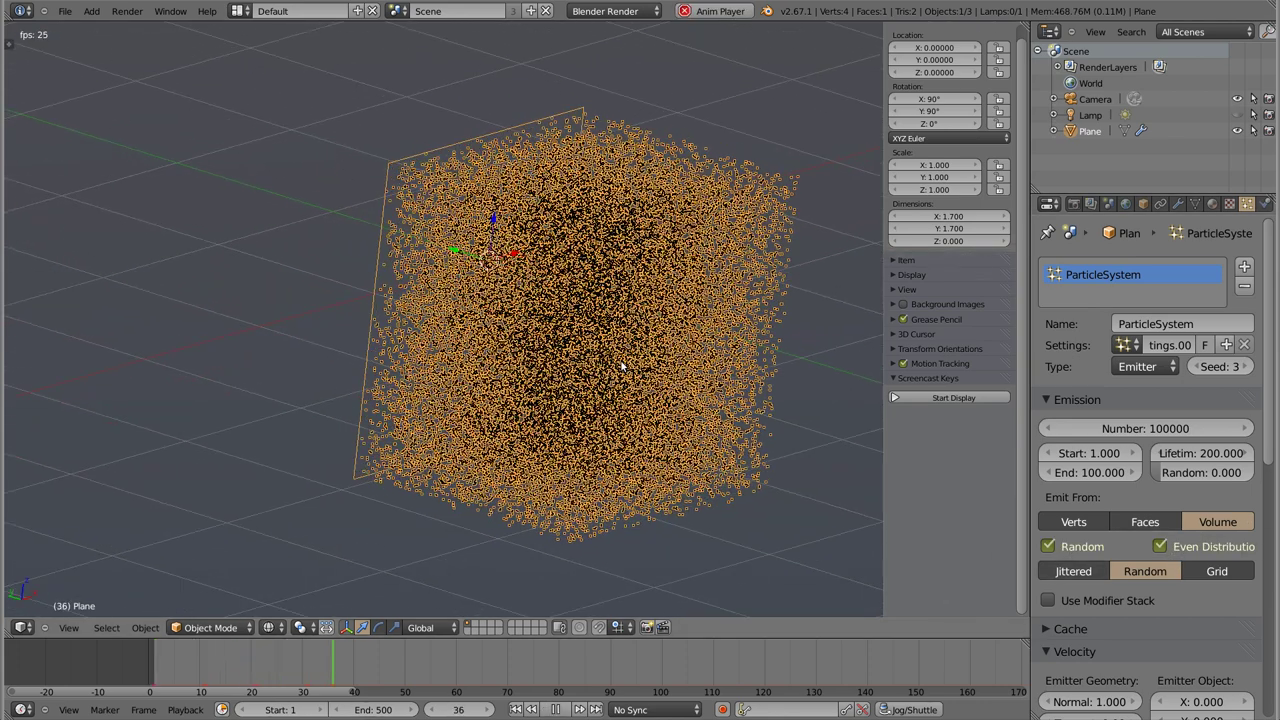
pyautogui.press('Escape')
pyautogui.hotkey('alt', 'a')
pyautogui.press('Escape')
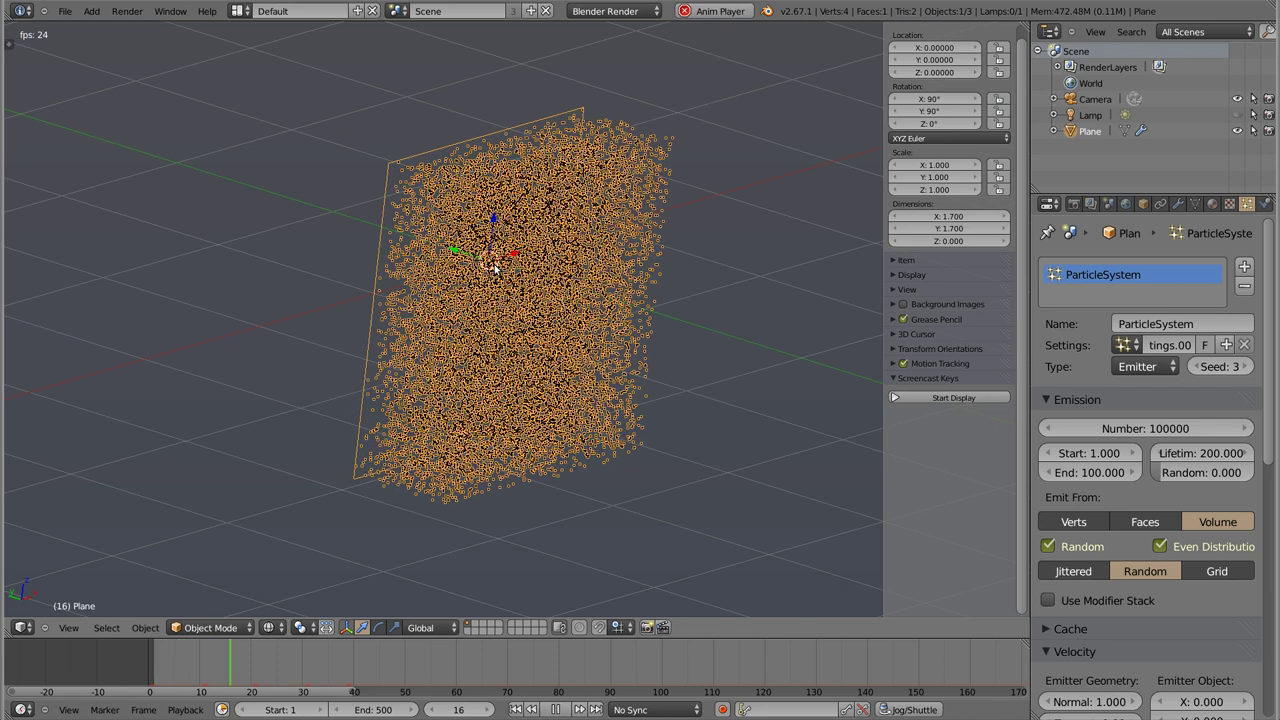
pyautogui.press('Escape')
pyautogui.press('Tab')
pyautogui.hotkey('ctrl', 'r')
# Step: Cut the plane into four quarters with two centred loop cuts
pyautogui.click(508, 140)
pyautogui.rightClick(548, 244)
pyautogui.hotkey('ctrl', 'r')
pyautogui.click(565, 268)
pyautogui.rightClick(565, 268)
# Step: Extrude the top-right quarter face upward by about 0.239 and leave Edit Mode
pyautogui.rightClick(468, 292)
pyautogui.keyDown('shift'); pyautogui.rightClick(486, 134); pyautogui.keyUp('shift')
pyautogui.keyDown('shift'); pyautogui.rightClick(584, 107); pyautogui.keyUp('shift')
pyautogui.keyDown('shift'); pyautogui.rightClick(567, 266); pyautogui.keyUp('shift')
pyautogui.moveTo(538, 317)
pyautogui.mouseDown(button='middle')
pyautogui.moveTo(571, 300)
pyautogui.moveTo(582, 264)
pyautogui.mouseUp(button='middle')
pyautogui.press('e')
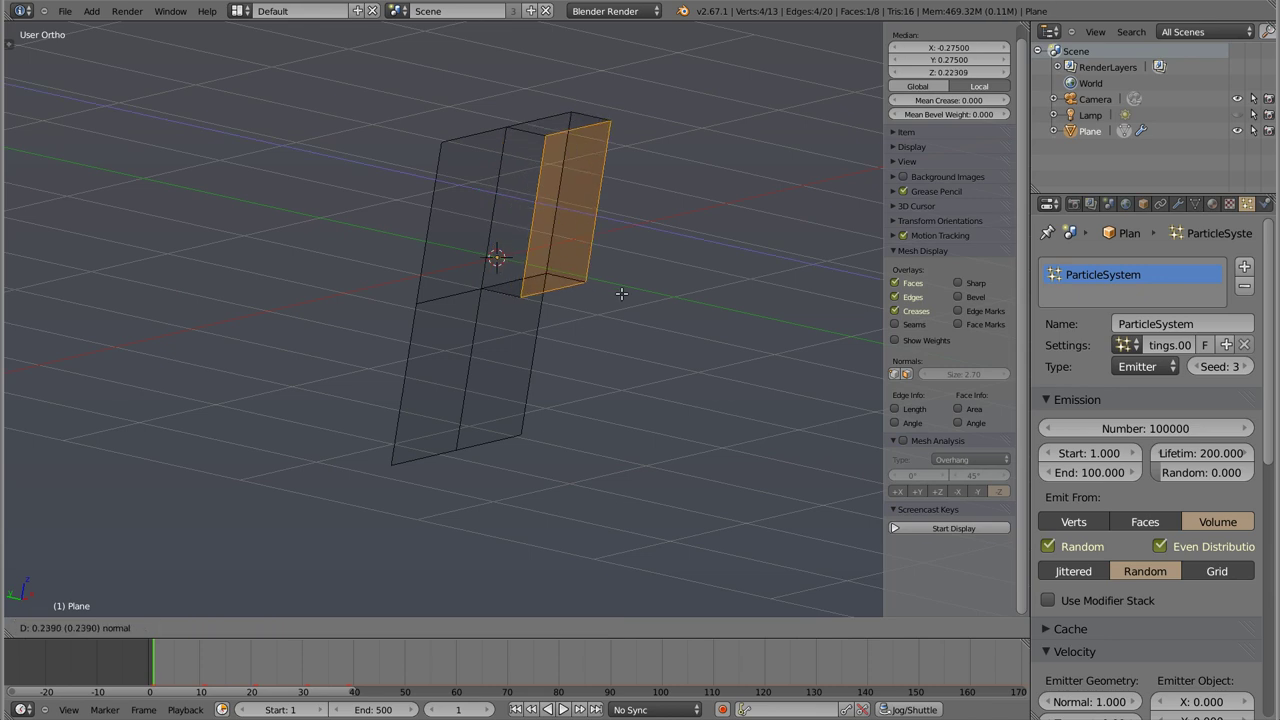
pyautogui.click(640, 313)
pyautogui.press('Tab')
# Step: Inspect the extruded block in solid and wireframe, keeping 100000 particles
pyautogui.press('z')
pyautogui.moveTo(624, 363); pyautogui.dragTo(552, 391, button='middle')
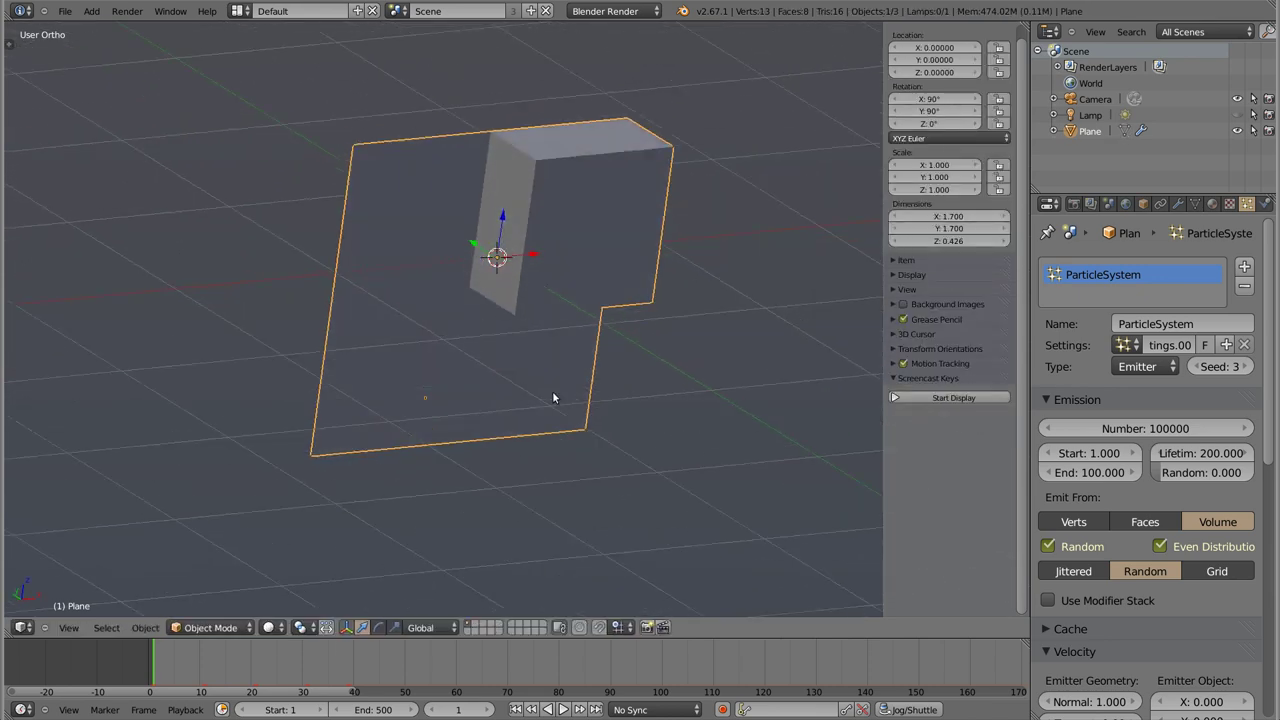
pyautogui.press('z')
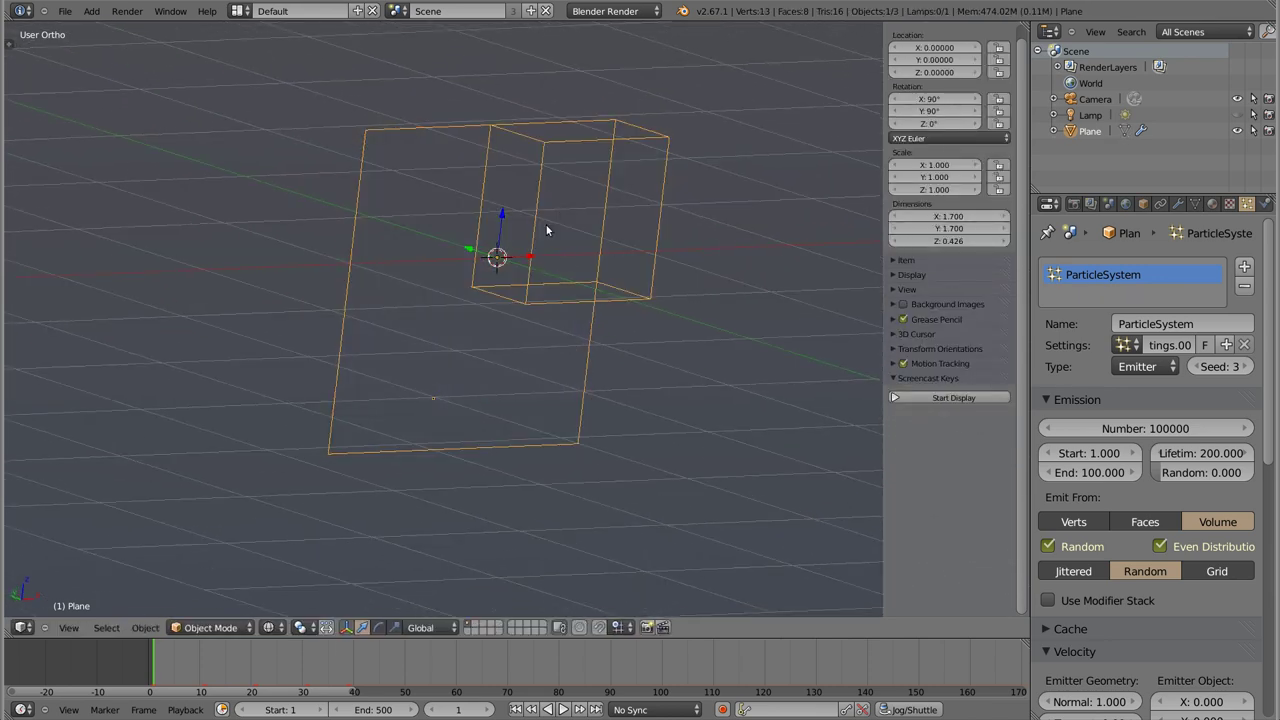
pyautogui.click(1048, 428)
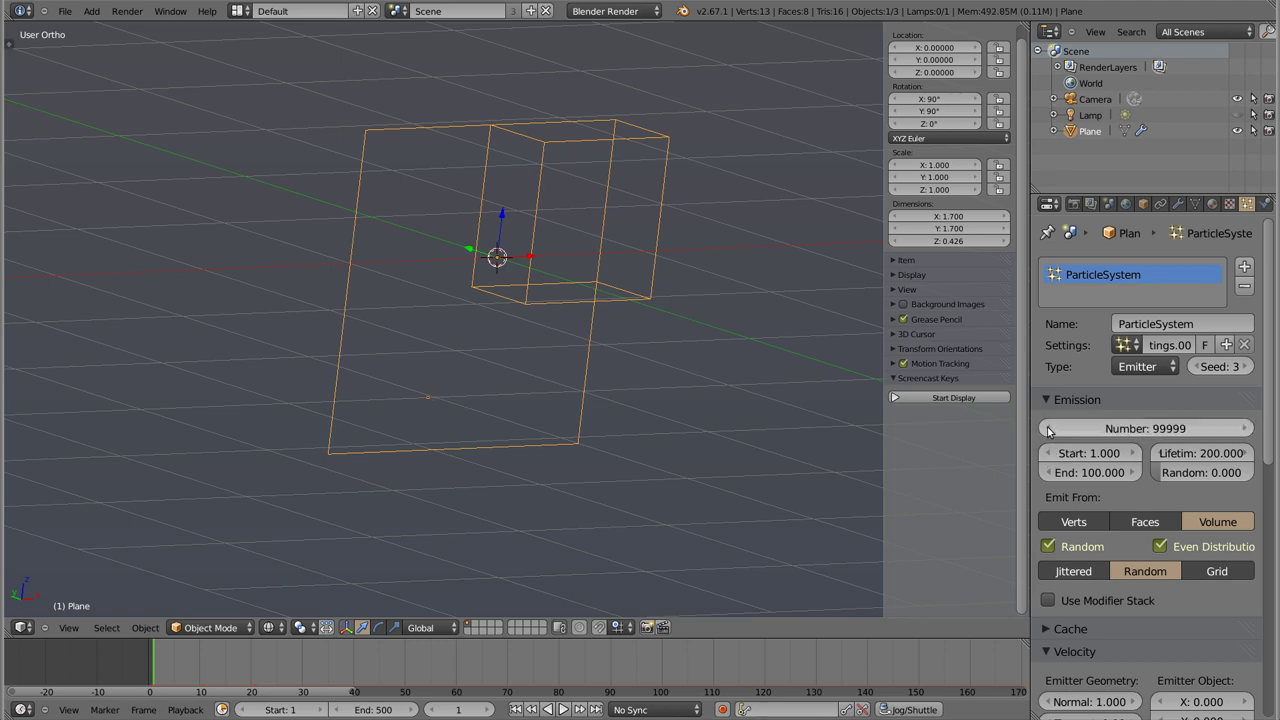
pyautogui.hotkey('ctrl', 'z')
# Step: Play and orbit to preview the block's volume emission from several angles
pyautogui.hotkey('alt', 'a')
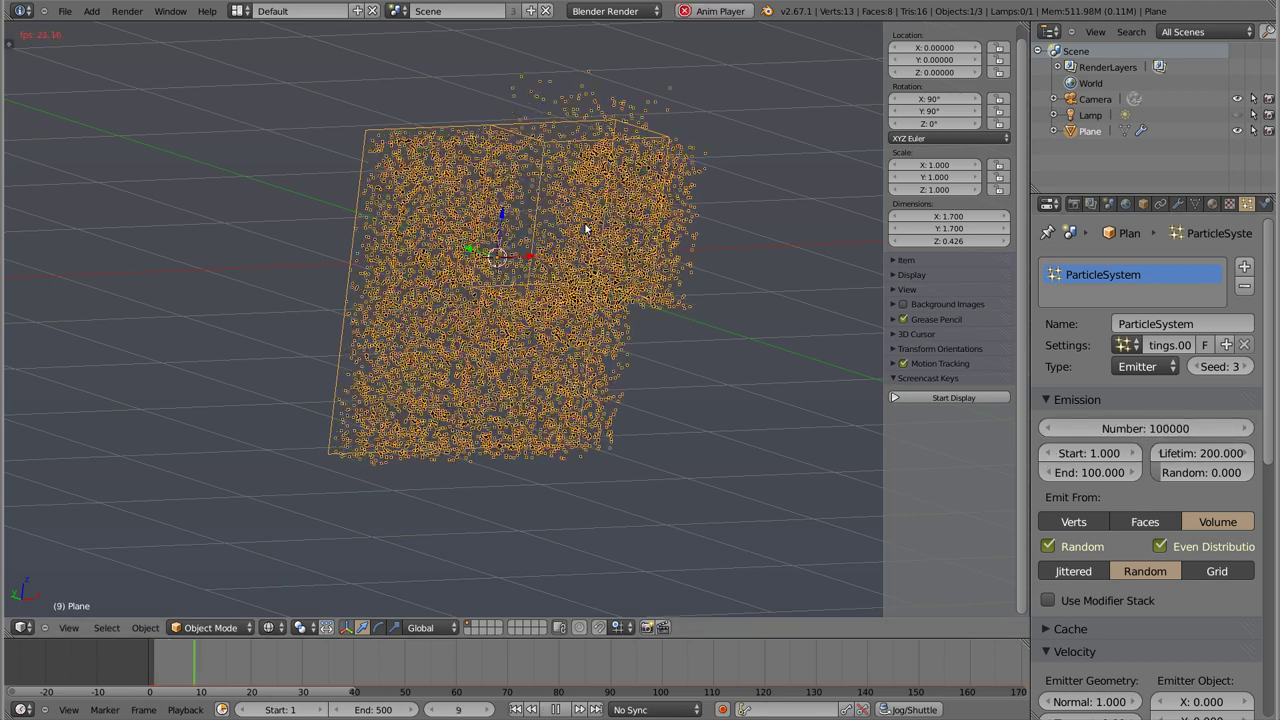
pyautogui.moveTo(585, 230)
pyautogui.mouseDown(button='middle')
pyautogui.moveTo(575, 480)
pyautogui.moveTo(645, 350)
pyautogui.mouseUp(button='middle')
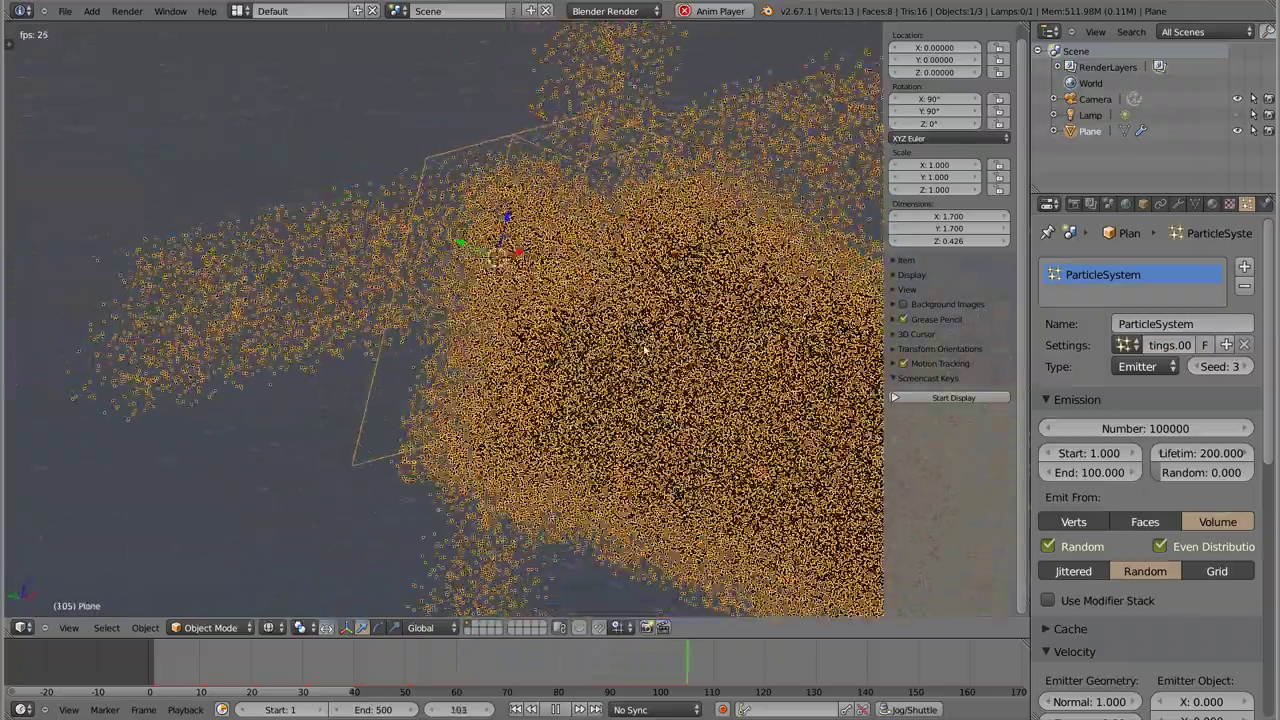
pyautogui.press('Escape')
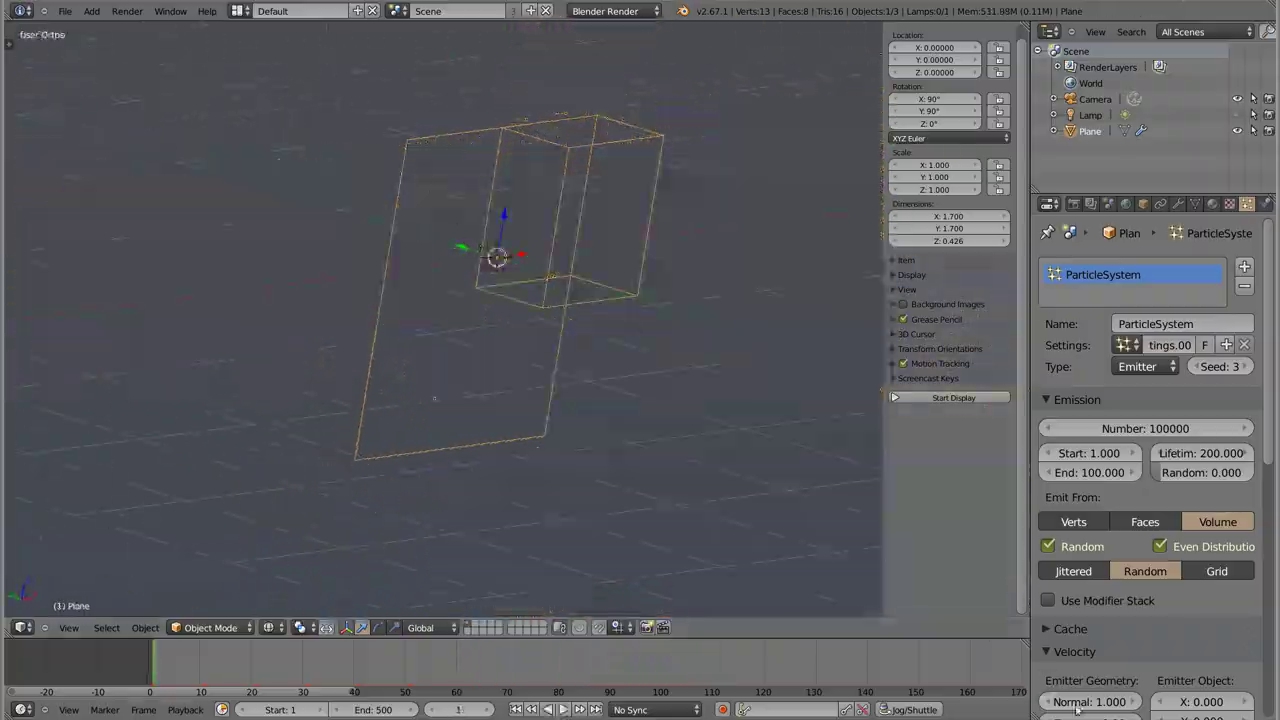
pyautogui.hotkey('alt', 'a')
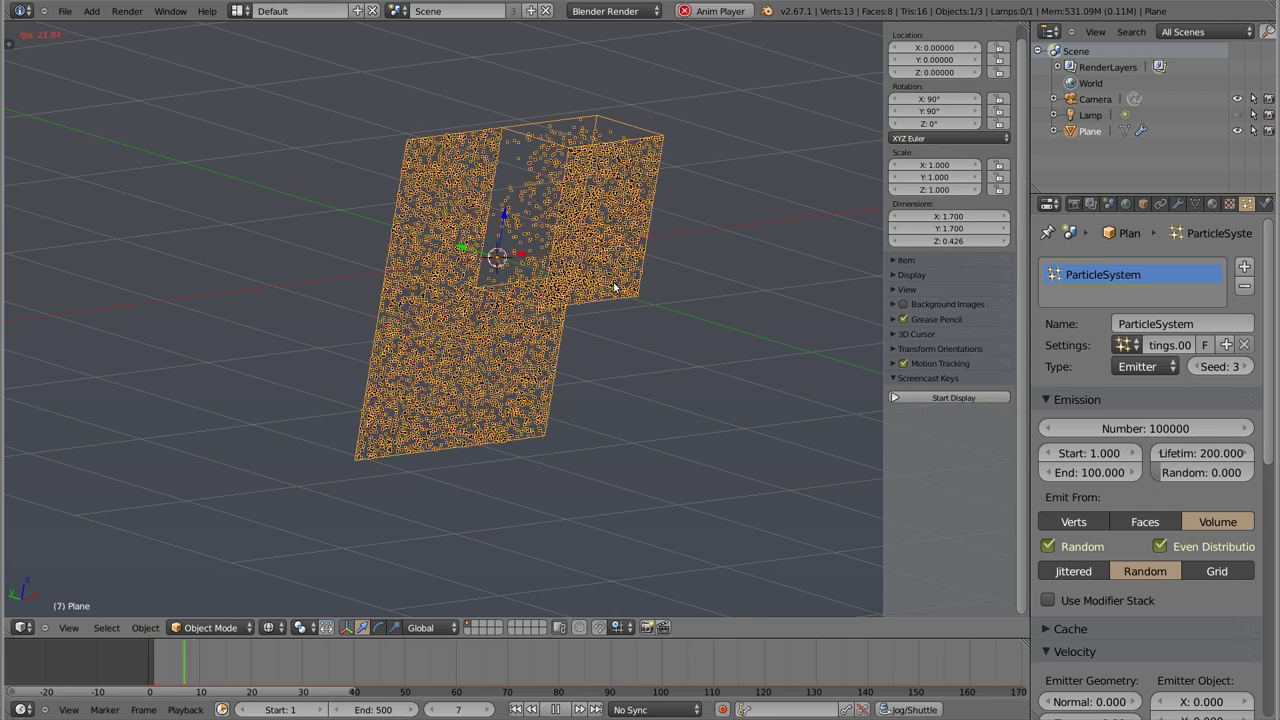
pyautogui.moveTo(633, 389); pyautogui.dragTo(515, 395, button='middle')
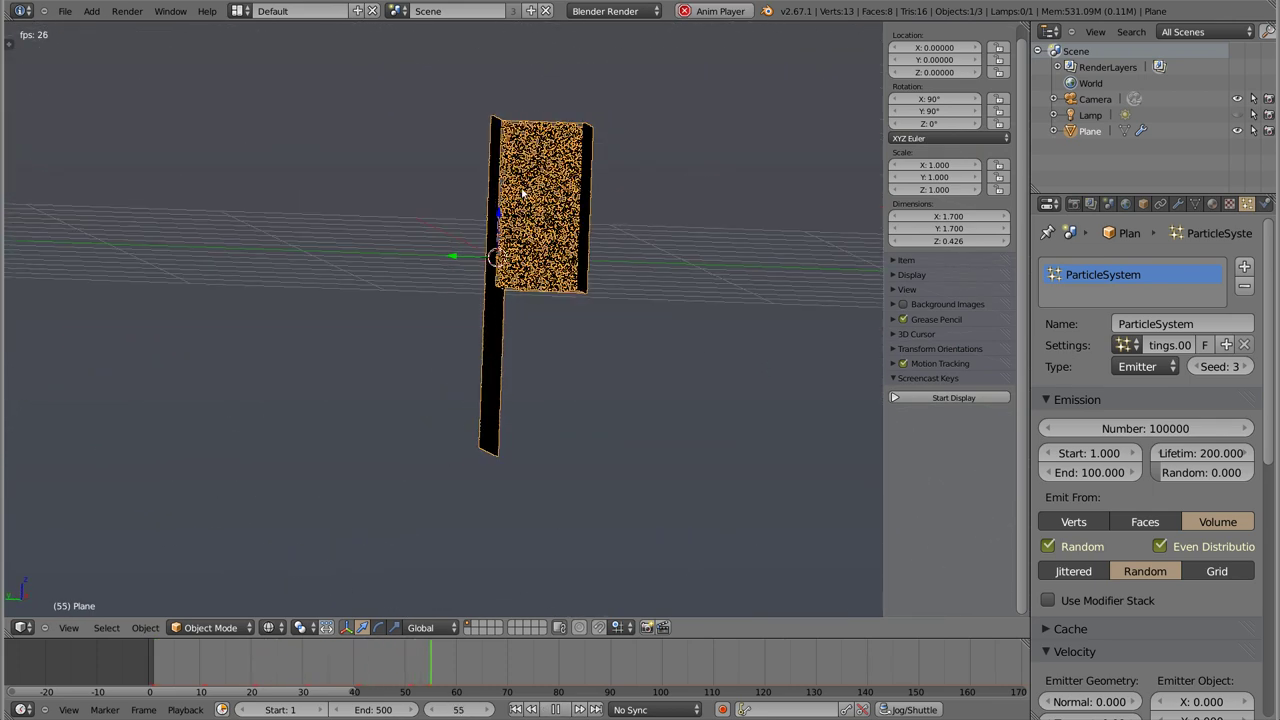
pyautogui.moveTo(563, 333); pyautogui.dragTo(455, 367, button='middle')
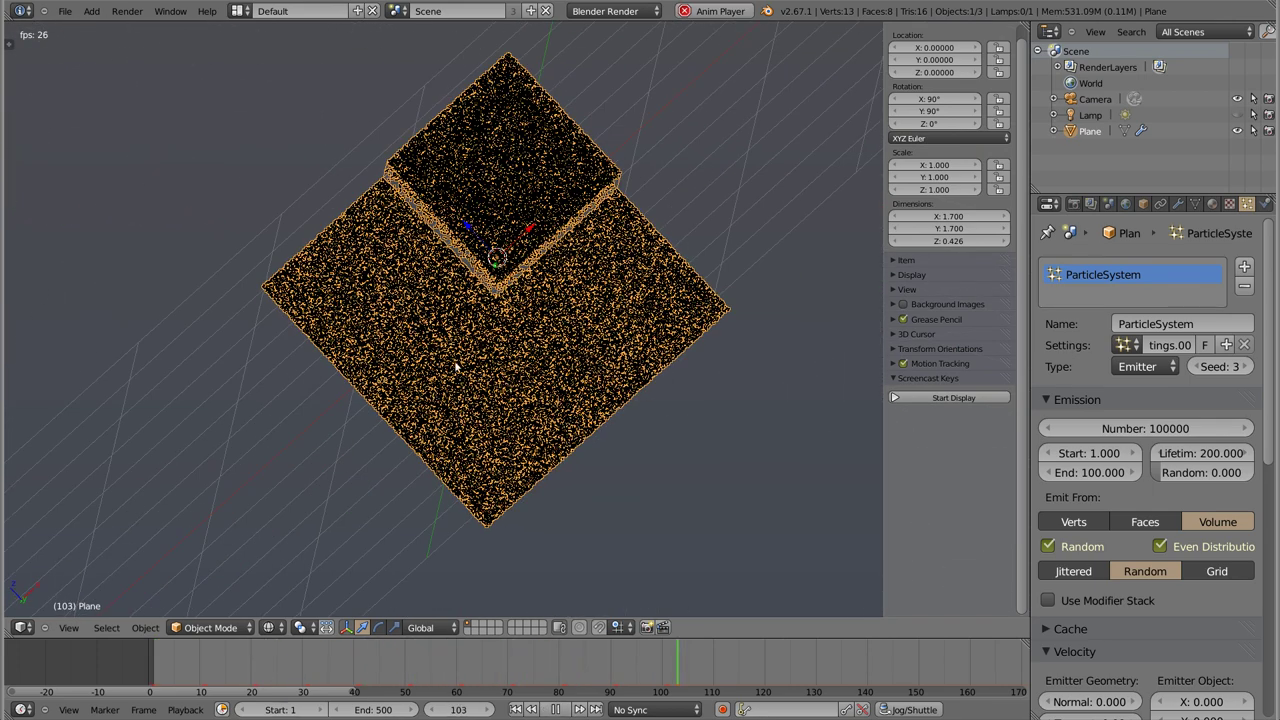
pyautogui.moveTo(536, 411)
pyautogui.mouseDown(button='middle')
pyautogui.moveTo(277, 380)
pyautogui.moveTo(543, 286)
pyautogui.mouseUp(button='middle')
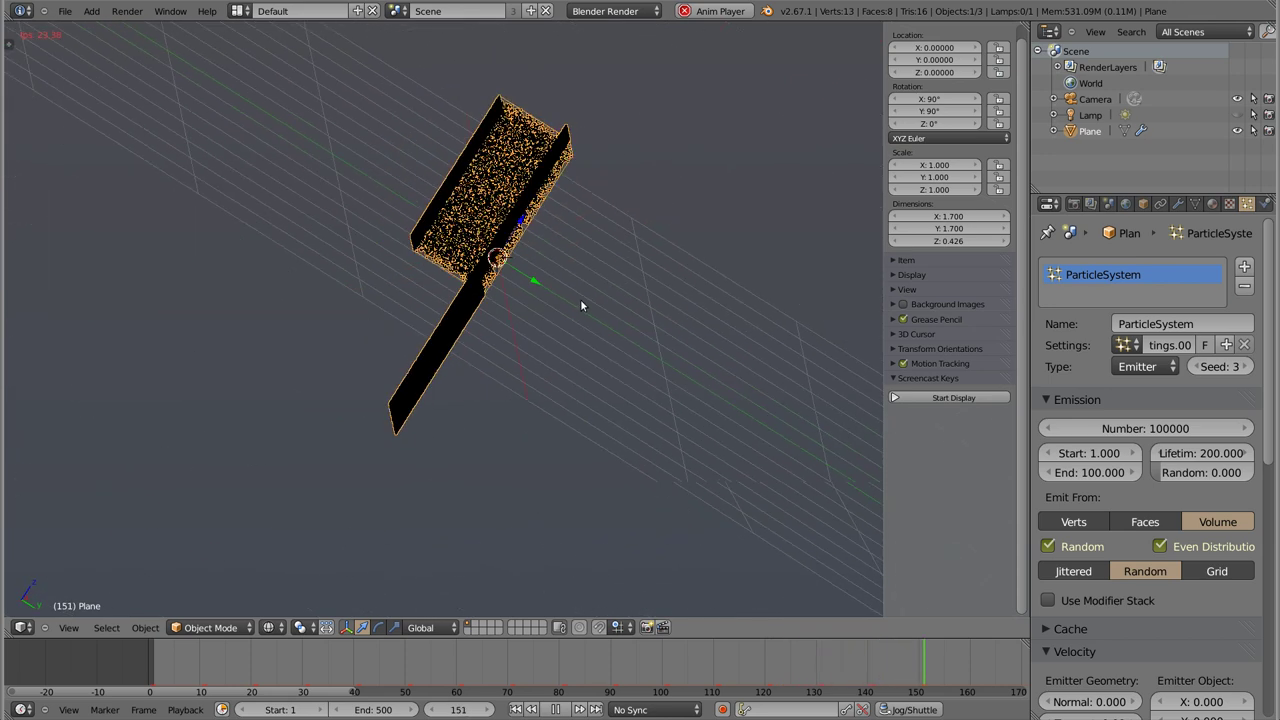
pyautogui.press('Escape')
pyautogui.moveTo(488, 231)
pyautogui.mouseDown(button='middle')
pyautogui.moveTo(654, 229)
pyautogui.moveTo(531, 280)
pyautogui.moveTo(474, 186)
pyautogui.moveTo(533, 237)
pyautogui.mouseUp(button='middle')
# Step: Replace the plane with a new 2 × 2 × 2 cube
pyautogui.press('Delete')
pyautogui.hotkey('shift', 'a')
pyautogui.click(586, 290)
# Step: Add a cube particle system reusing ParticleSettings.003, then play to watch 100000 particles fill it
pyautogui.scroll(-3, 532, 237)
pyautogui.press('Tab')
pyautogui.press('Tab')
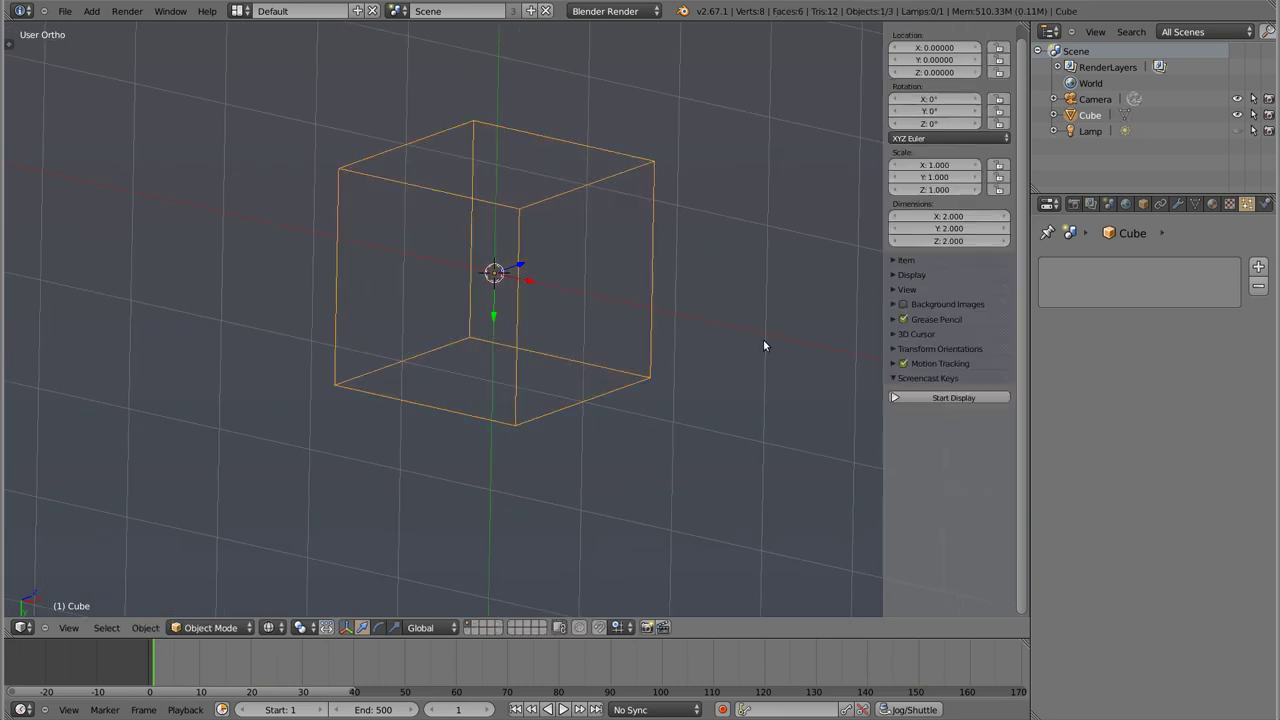
pyautogui.click(1258, 268)
pyautogui.click(1126, 345)
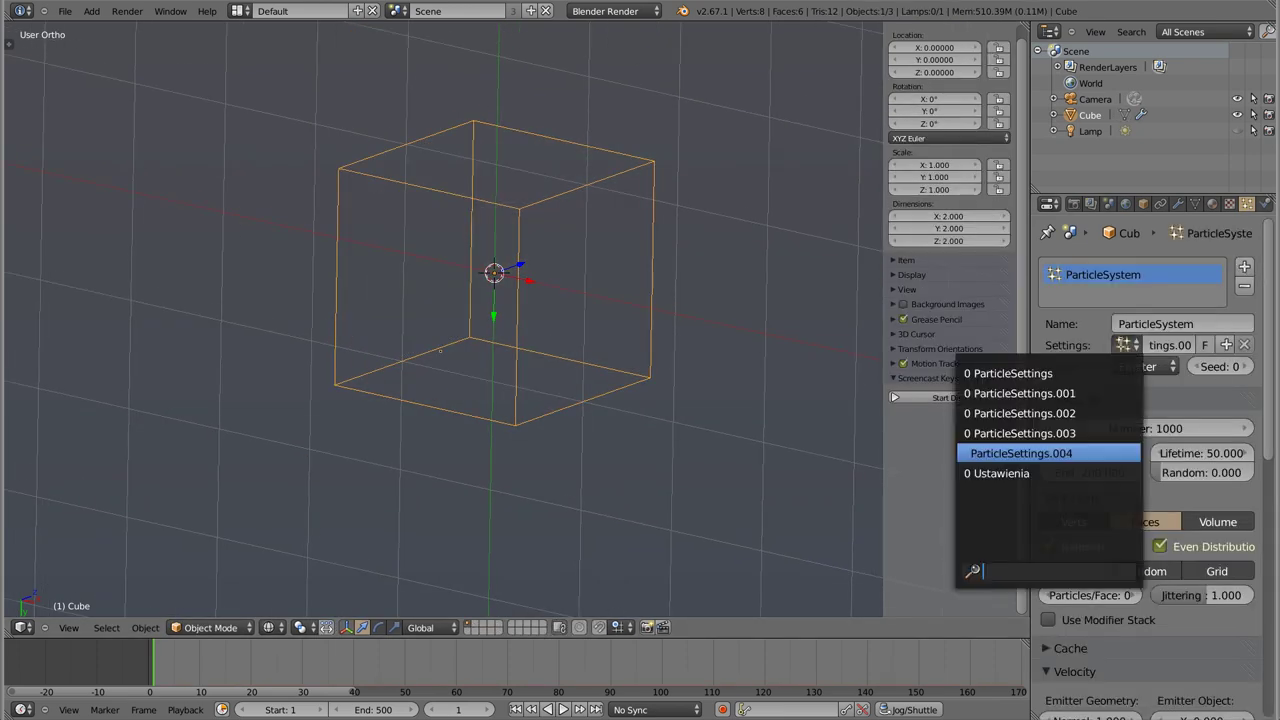
pyautogui.click(1012, 432)
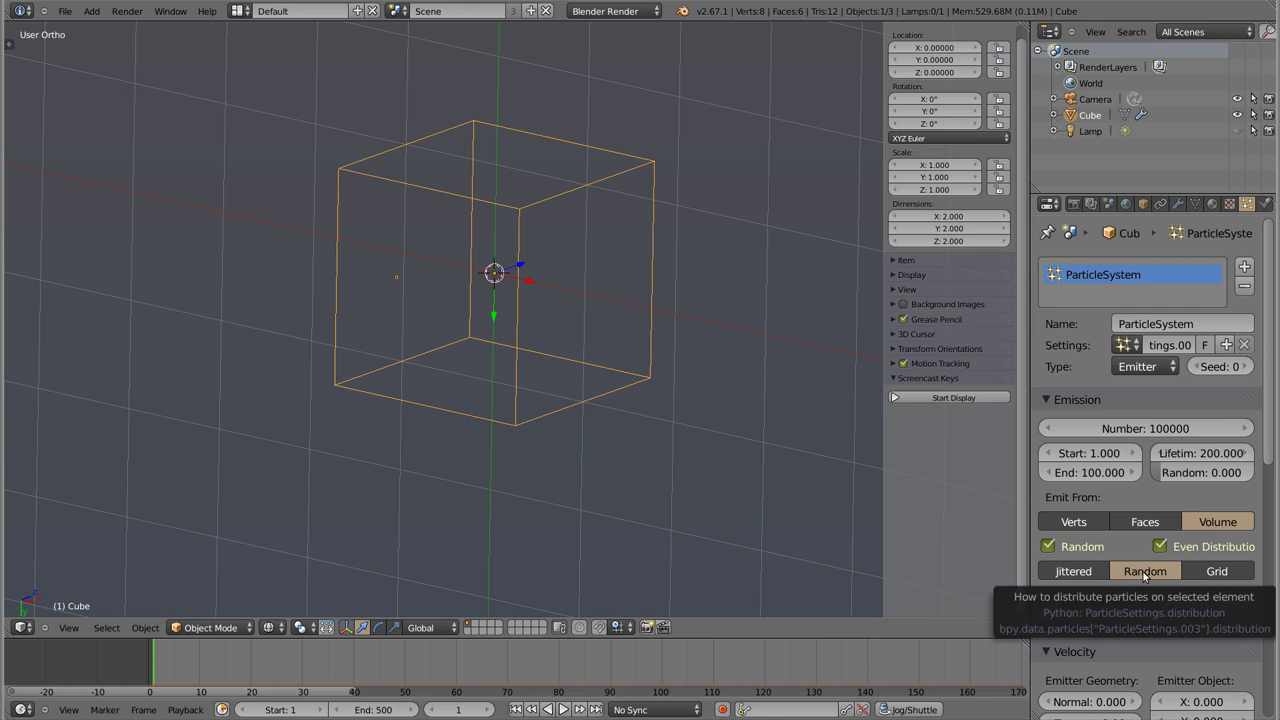
pyautogui.hotkey('alt', 'a')
pyautogui.moveTo(508, 260)
pyautogui.mouseDown(button='middle')
pyautogui.moveTo(406, 427)
pyautogui.moveTo(754, 370)
pyautogui.moveTo(540, 241)
pyautogui.moveTo(600, 330)
pyautogui.moveTo(628, 420)
pyautogui.moveTo(529, 243)
pyautogui.mouseUp(button='middle')
# Step: Stop playback, jump ahead to about frame 75, and zoom into the particle-filled cube
pyautogui.press('KP_5')
pyautogui.press('Escape')
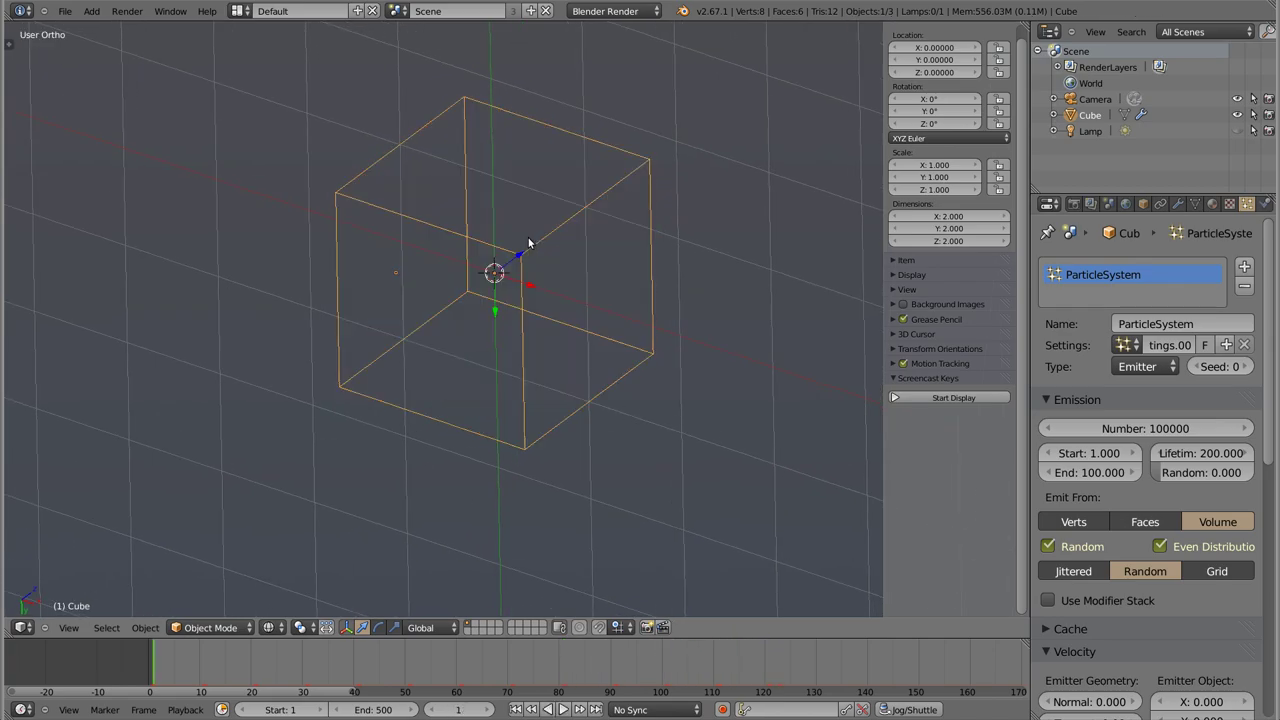
pyautogui.moveTo(338, 665); pyautogui.dragTo(533, 697)
pyautogui.scroll(5, 500, 270)
pyautogui.moveTo(500, 270)
pyautogui.mouseDown(button='middle')
pyautogui.moveTo(614, 286)
pyautogui.moveTo(606, 160)
pyautogui.moveTo(596, 425)
pyautogui.moveTo(523, 214)
pyautogui.moveTo(466, 266)
pyautogui.moveTo(480, 266)
pyautogui.moveTo(469, 316)
pyautogui.moveTo(395, 475)
pyautogui.moveTo(527, 394)
pyautogui.moveTo(657, 391)
pyautogui.moveTo(614, 417)
pyautogui.moveTo(762, 403)
pyautogui.moveTo(531, 406)
pyautogui.mouseUp(button='middle')
pyautogui.scroll(-3, 606, 160)
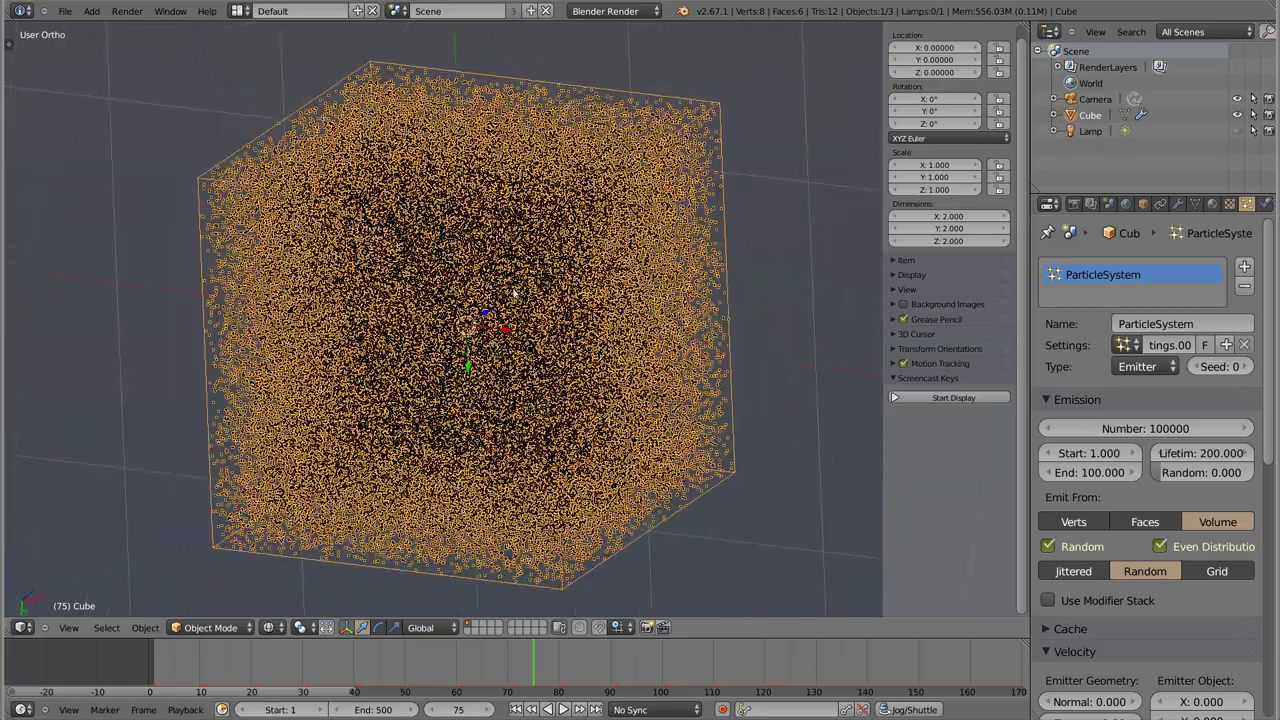
# Step: Orbit around the cube's volume particles, then set Emit From to Faces
pyautogui.moveTo(482, 314); pyautogui.dragTo(499, 309, button='middle')
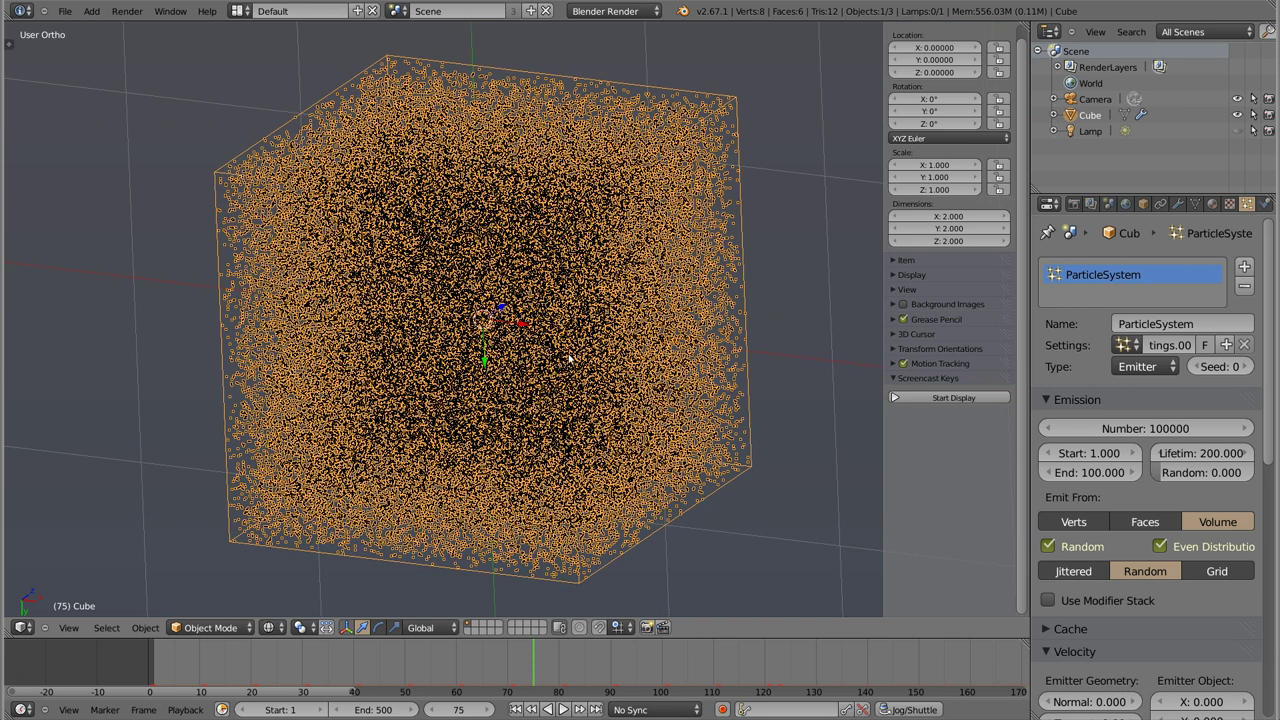
pyautogui.moveTo(504, 318)
pyautogui.mouseDown(button='middle')
pyautogui.moveTo(586, 351)
pyautogui.moveTo(180, 440)
pyautogui.moveTo(460, 600)
pyautogui.moveTo(382, 445)
pyautogui.moveTo(786, 266)
pyautogui.moveTo(741, 353)
pyautogui.moveTo(215, 345)
pyautogui.moveTo(552, 356)
pyautogui.moveTo(610, 310)
pyautogui.mouseUp(button='middle')
pyautogui.moveTo(753, 170); pyautogui.dragTo(763, 165, button='middle')
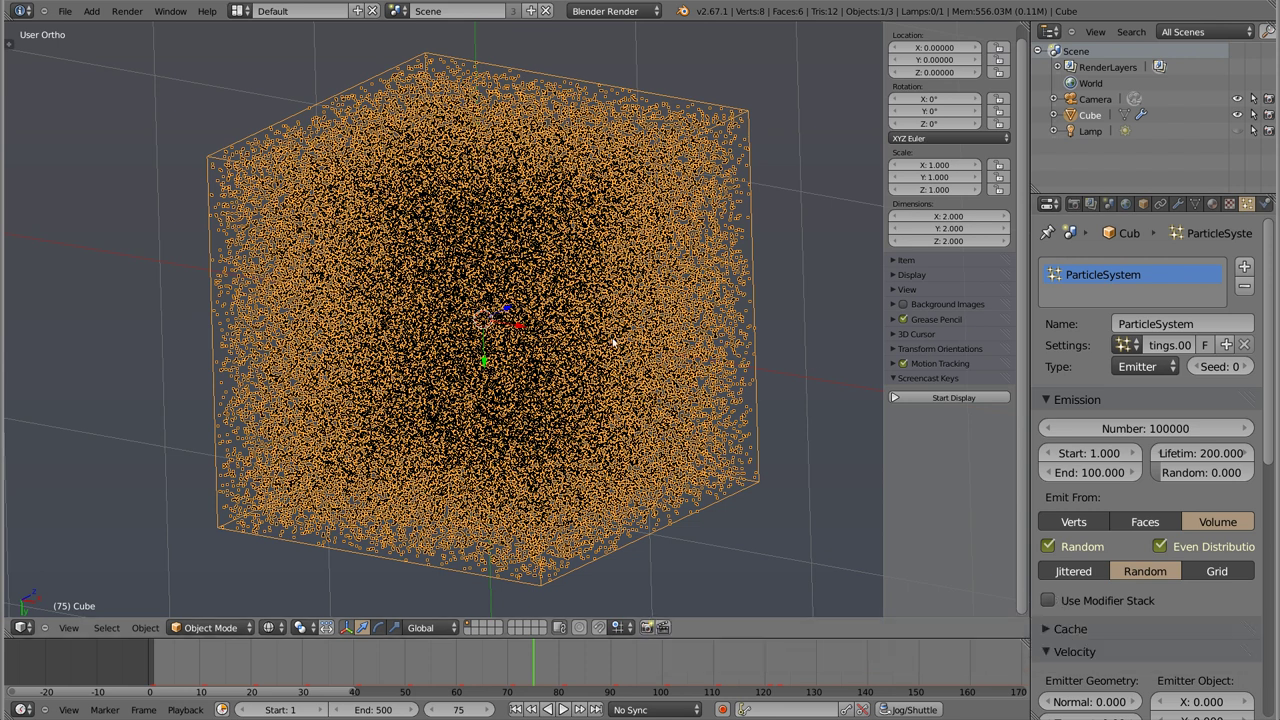
pyautogui.click(1147, 522)
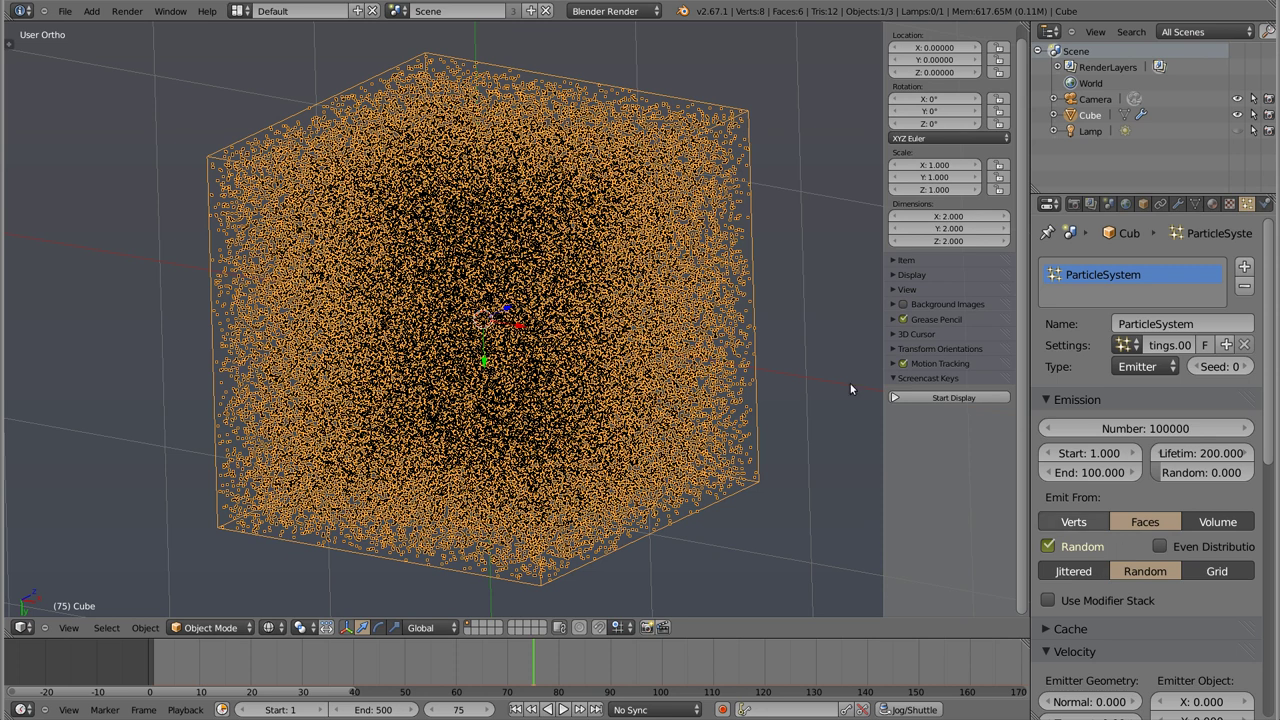
# Step: Add a level-1 Subdivision Surface to the cube, shade it solid, and return to the start frame
pyautogui.hotkey('ctrl', '1')
pyautogui.press('z')
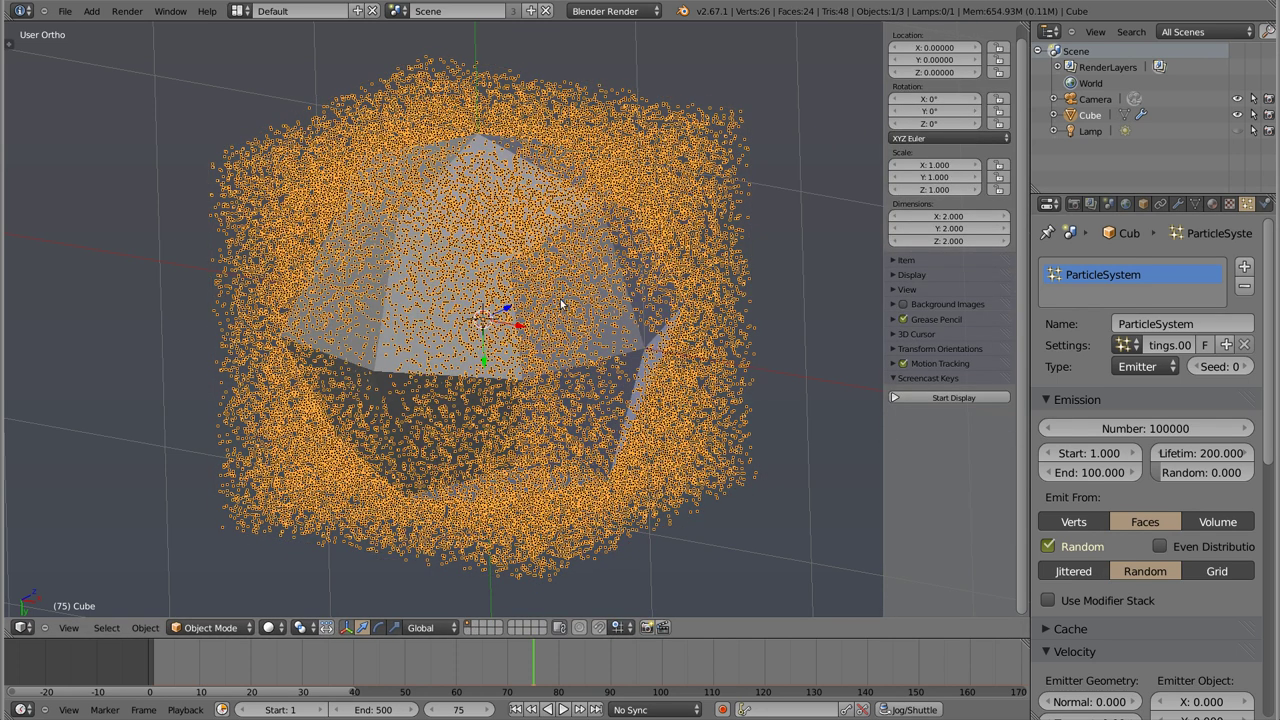
pyautogui.moveTo(562, 305)
pyautogui.mouseDown(button='middle')
pyautogui.moveTo(556, 325)
pyautogui.moveTo(538, 322)
pyautogui.mouseUp(button='middle')
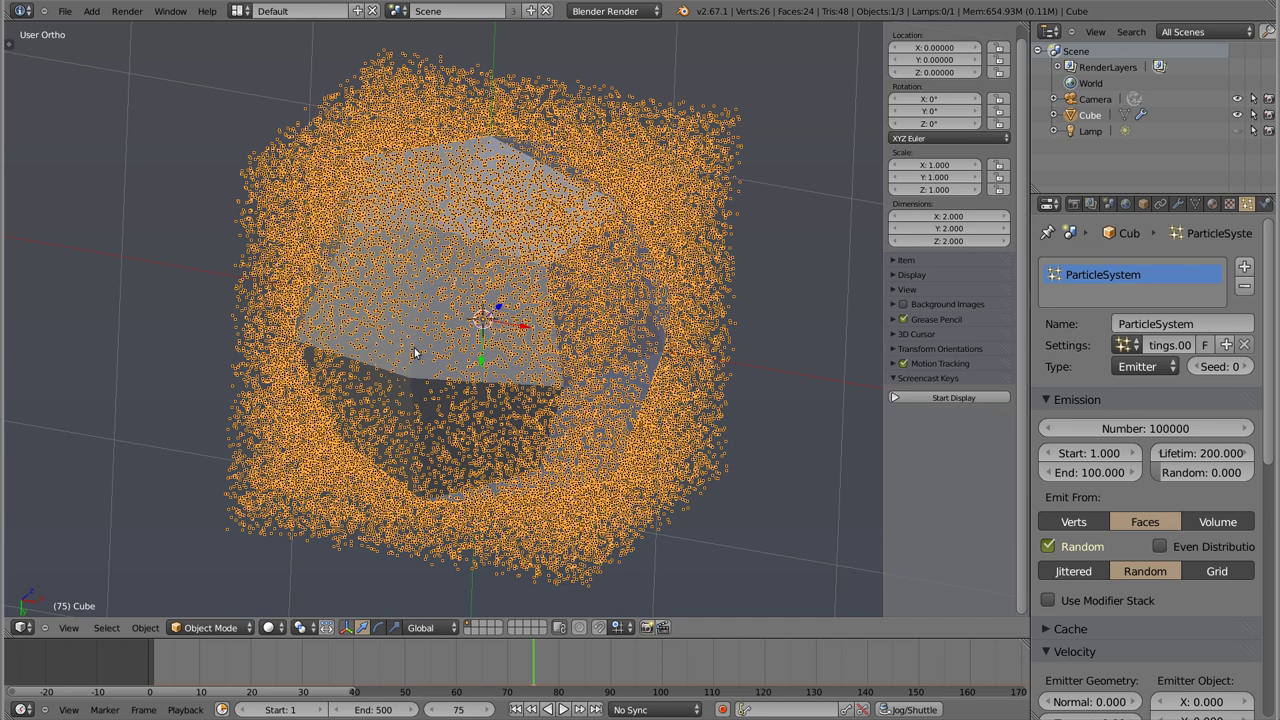
pyautogui.click(158, 662)
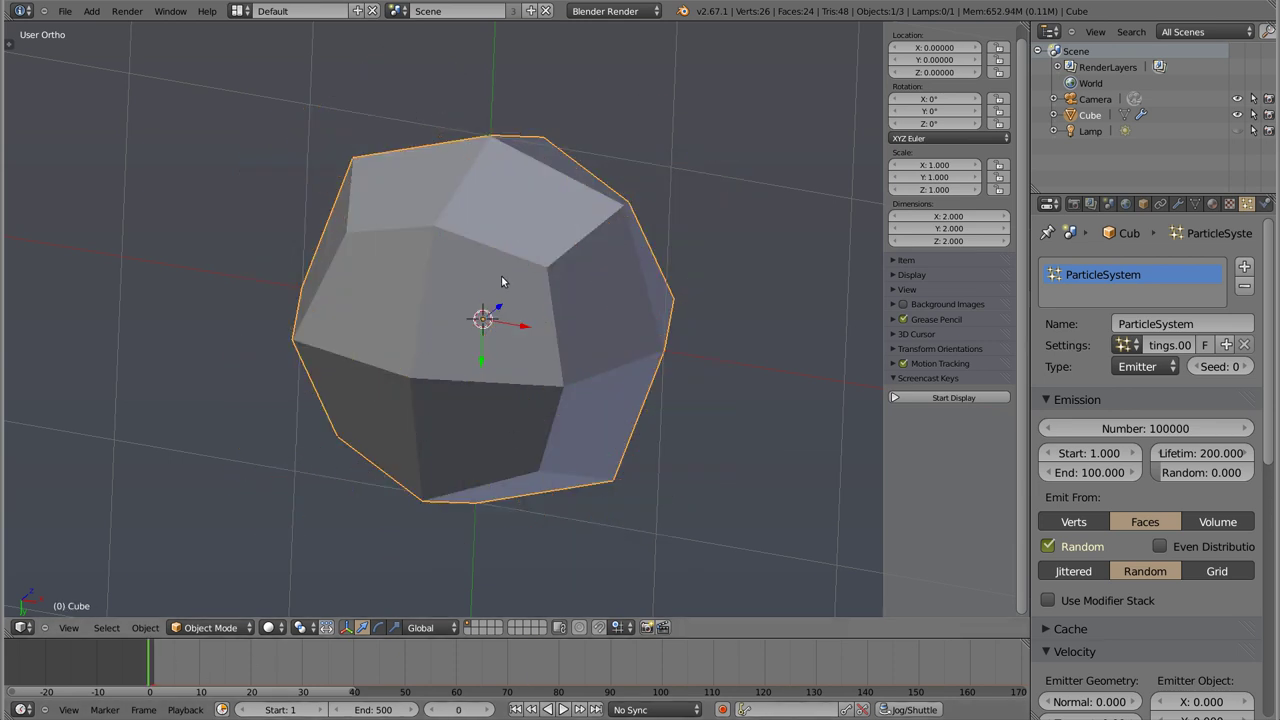
# Step: Play and orbit to preview face emission on the subdivided cube
pyautogui.hotkey('alt', 'a')
pyautogui.moveTo(502, 281)
pyautogui.mouseDown(button='middle')
pyautogui.moveTo(607, 316)
pyautogui.moveTo(632, 256)
pyautogui.mouseUp(button='middle')
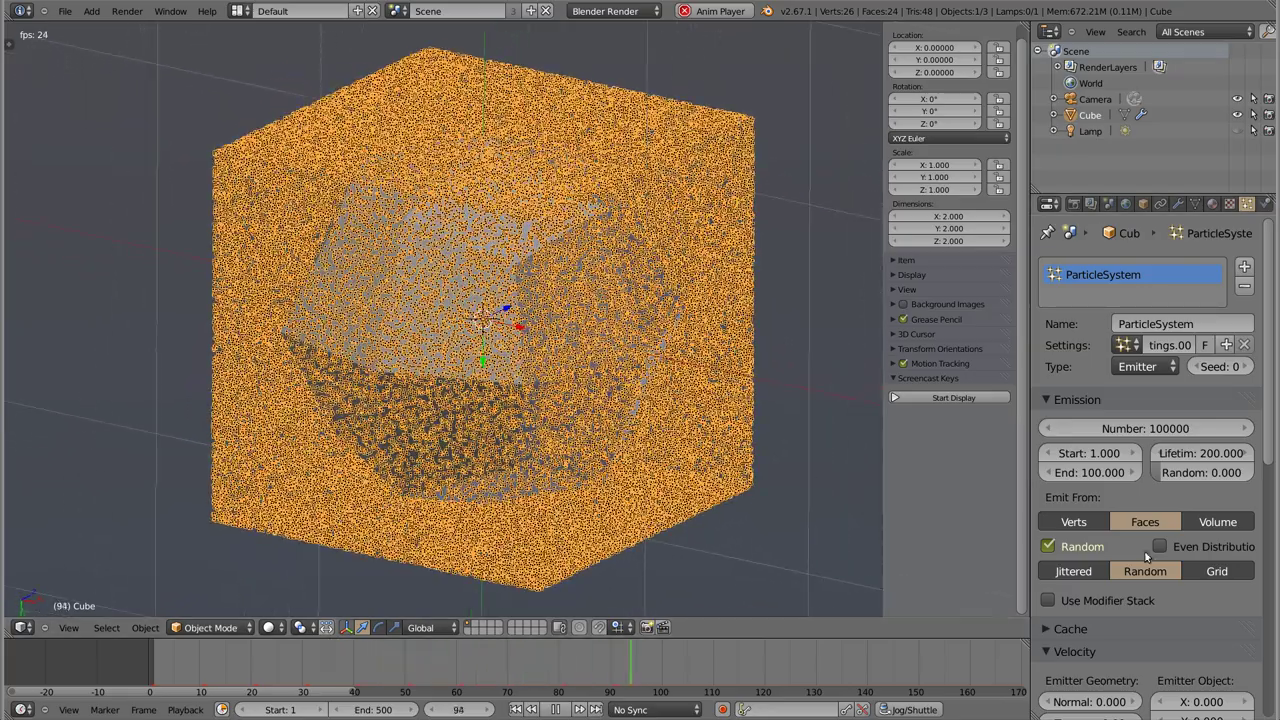
pyautogui.press('Escape')
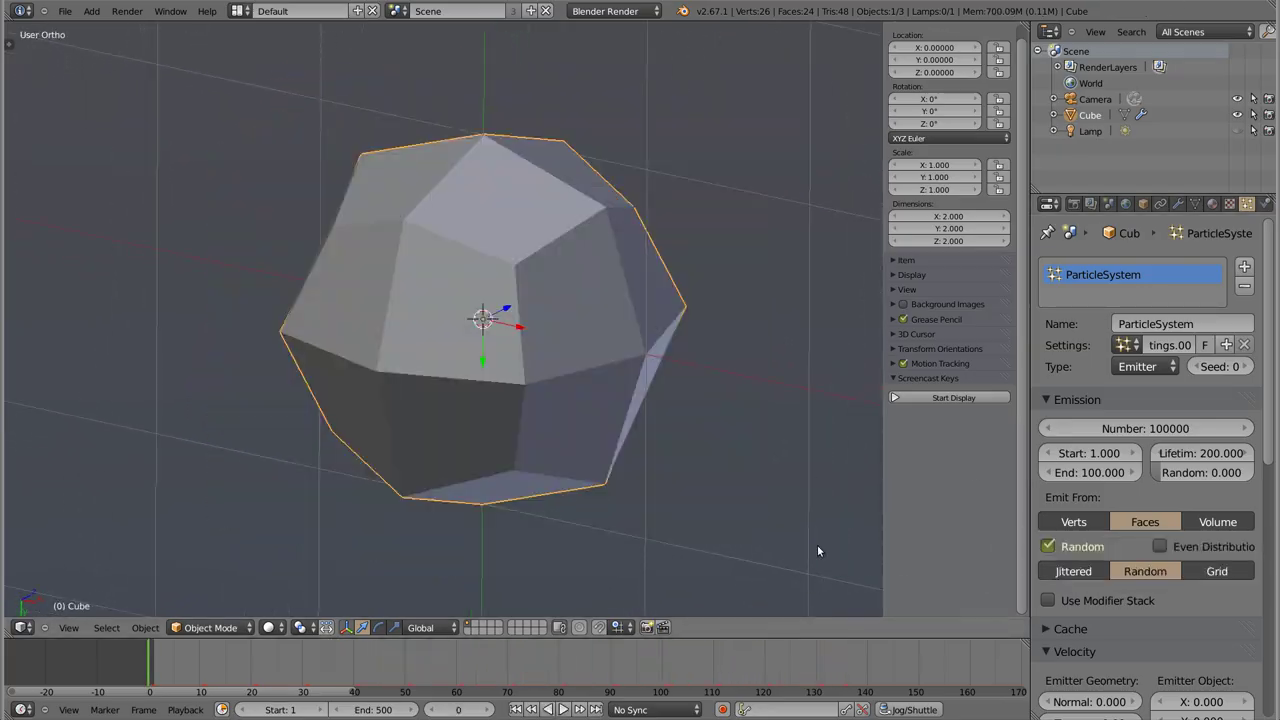
pyautogui.hotkey('alt', 'a')
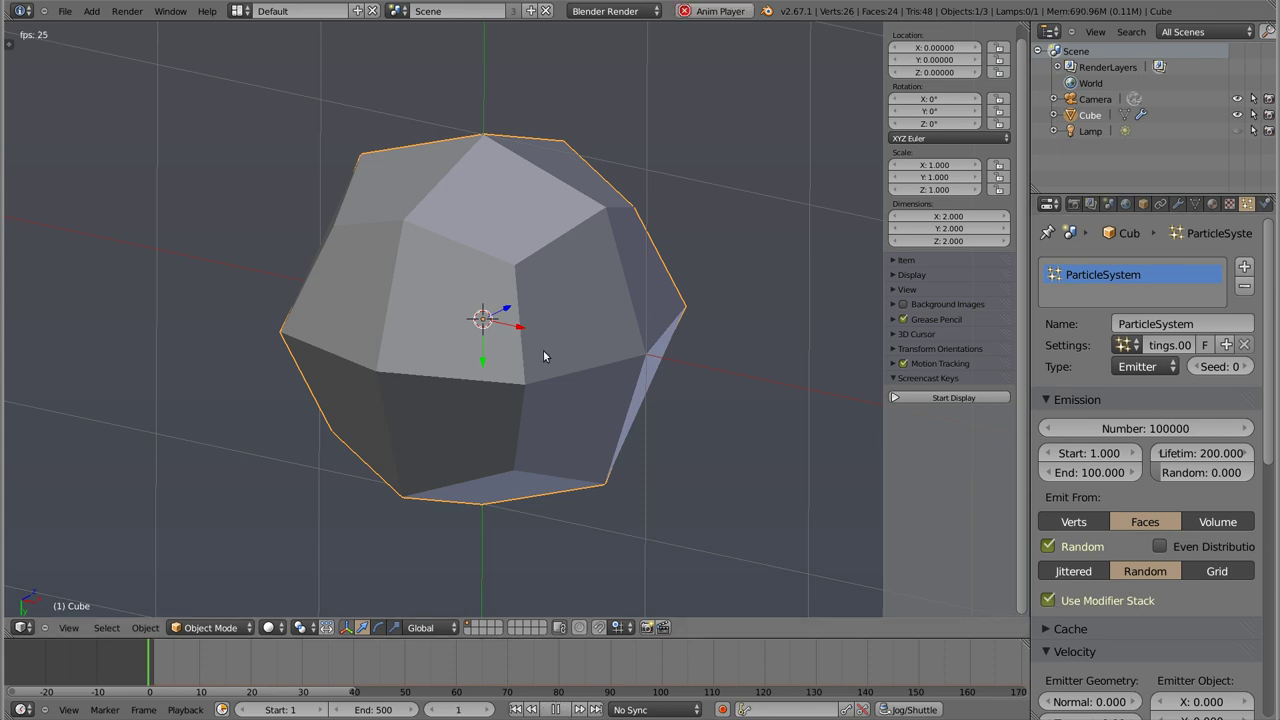
pyautogui.press('Escape')
# Step: Refresh the 100000-particle system with Use Modifier Stack on and replay the emission
pyautogui.click(1047, 428)
pyautogui.hotkey('alt', 'a')
pyautogui.press('Escape')
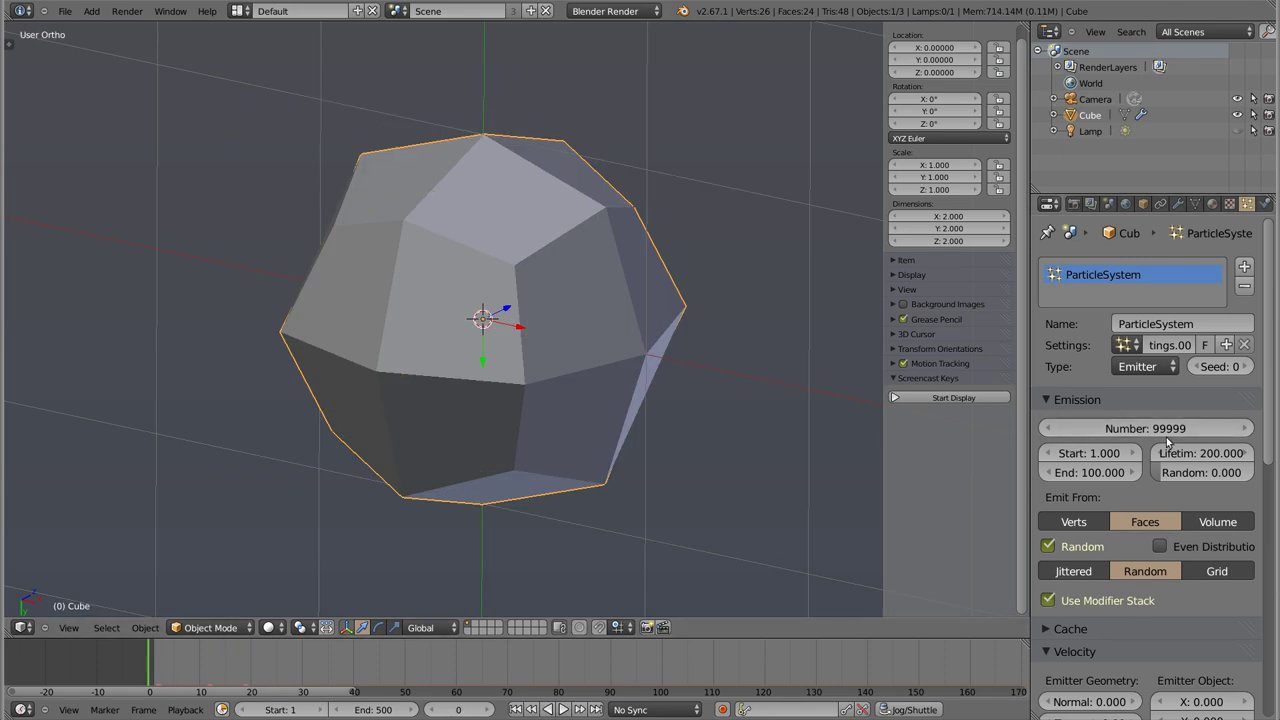
pyautogui.click(1244, 428)
pyautogui.hotkey('alt', 'a')
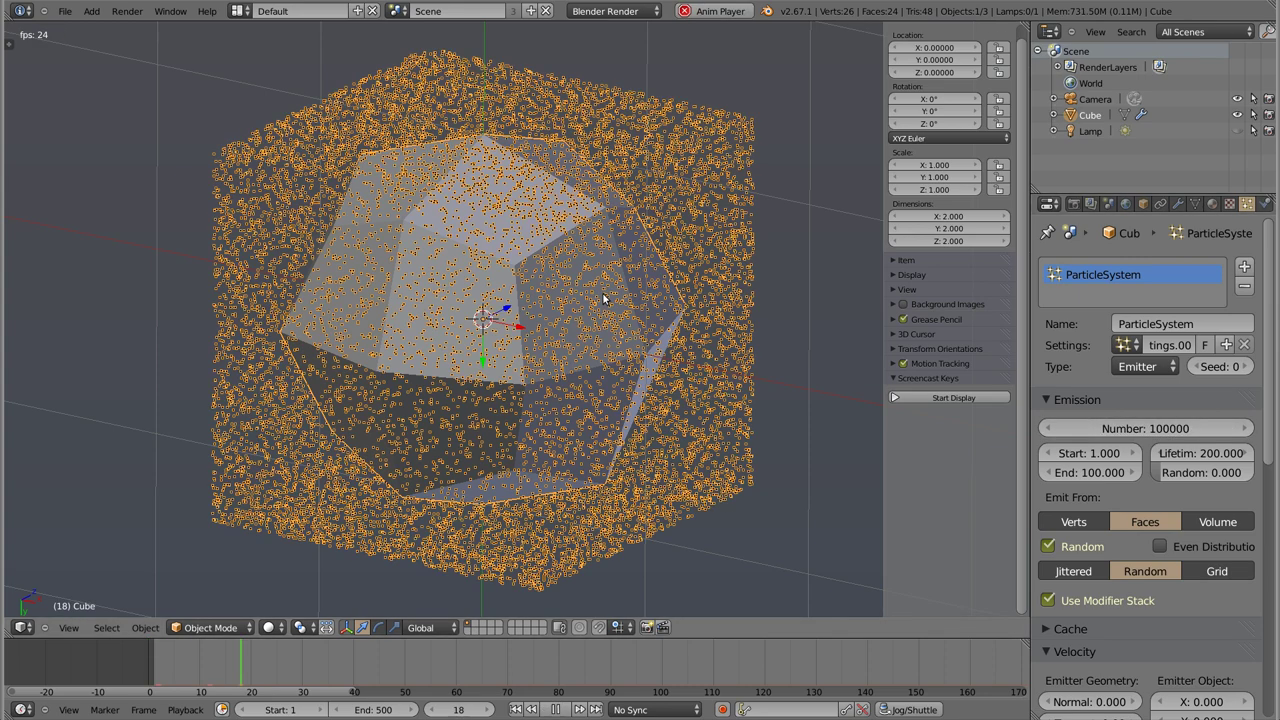
pyautogui.press('Escape')
pyautogui.moveTo(602, 292)
pyautogui.mouseDown(button='middle')
pyautogui.moveTo(566, 292)
pyautogui.moveTo(542, 326)
pyautogui.mouseUp(button='middle')
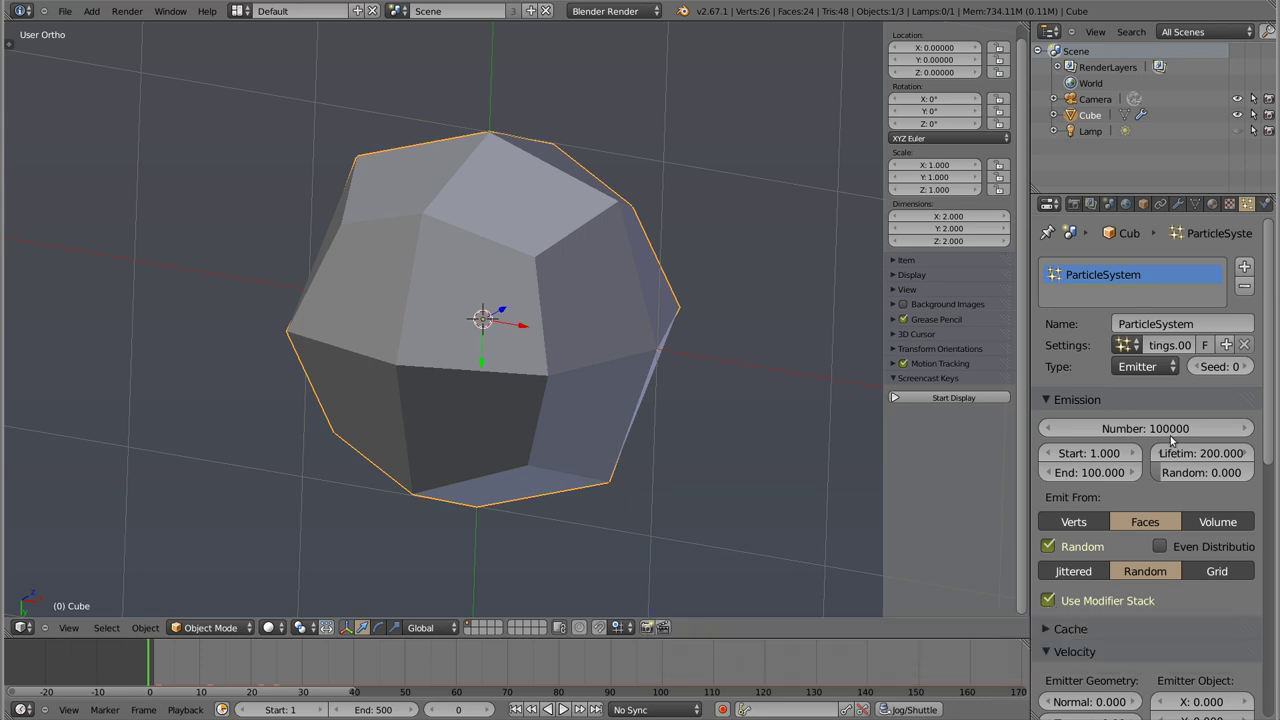
# Step: Set the Subsurf viewport level to 2 and move the particle system below Subsurf
pyautogui.click(1178, 204)
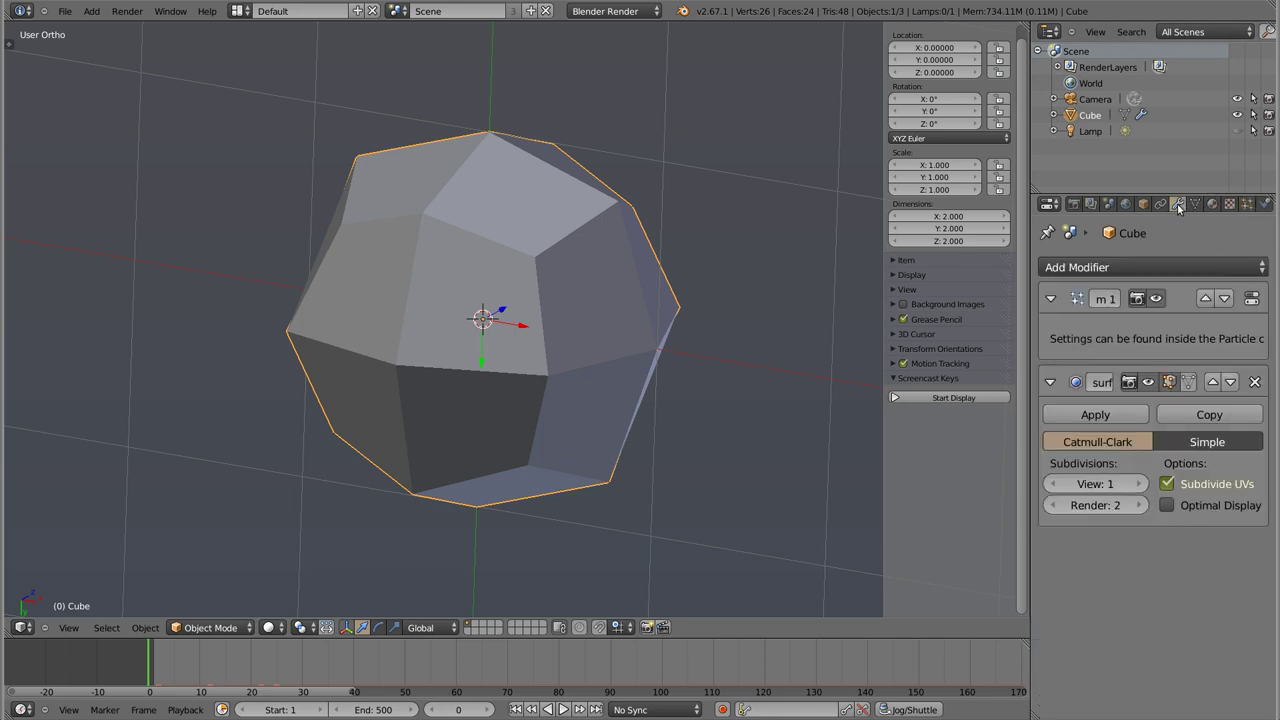
pyautogui.click(1108, 489)
pyautogui.write('2')
pyautogui.press('Return')
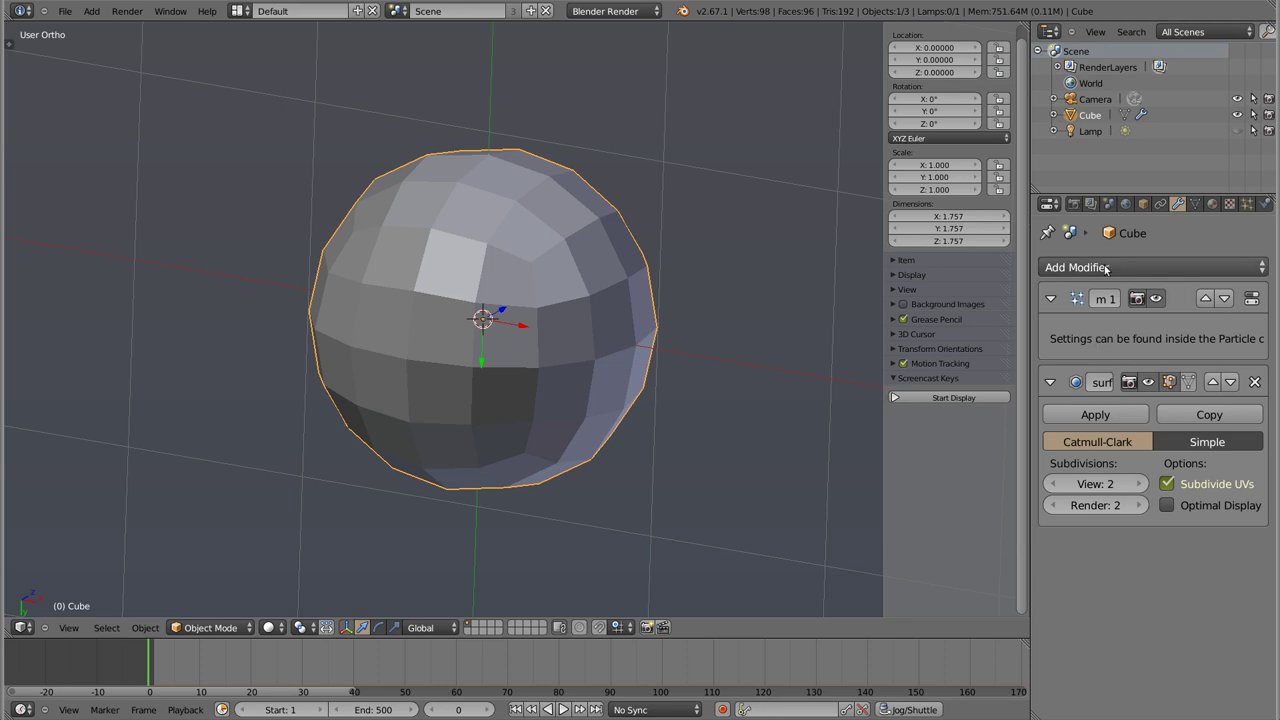
pyautogui.moveTo(1030, 326); pyautogui.dragTo(900, 326)
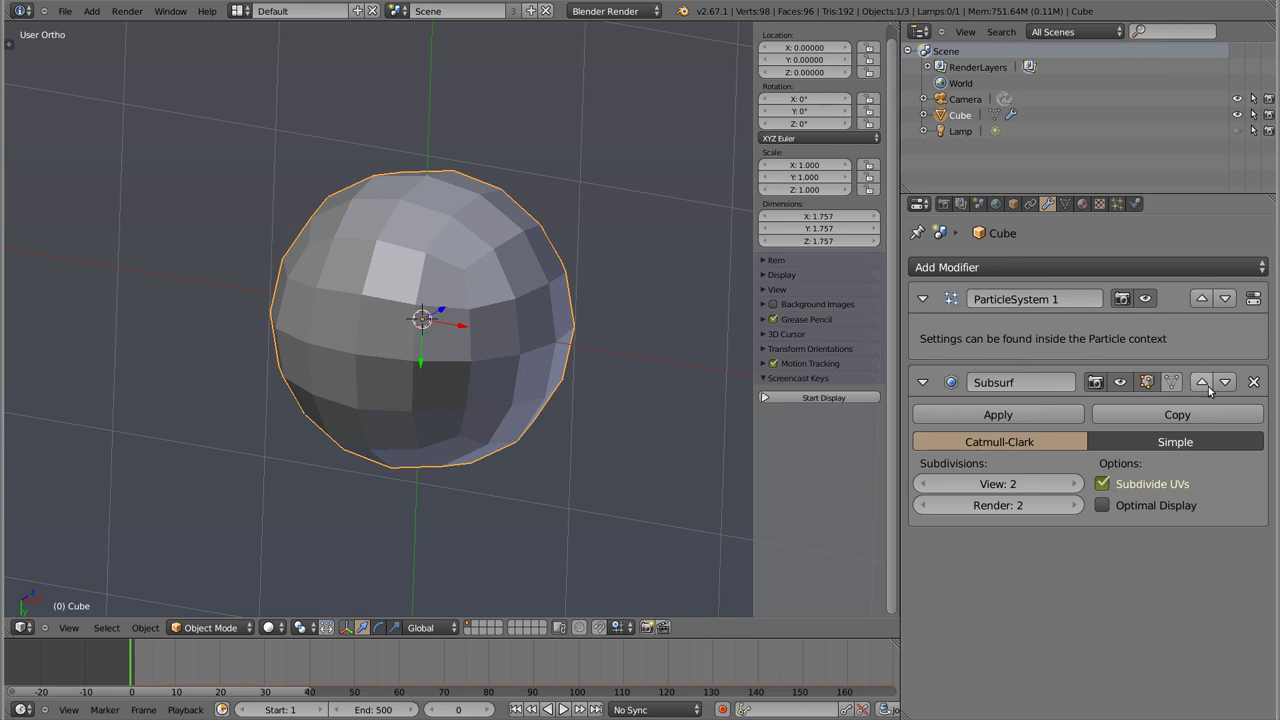
pyautogui.click(1226, 299)
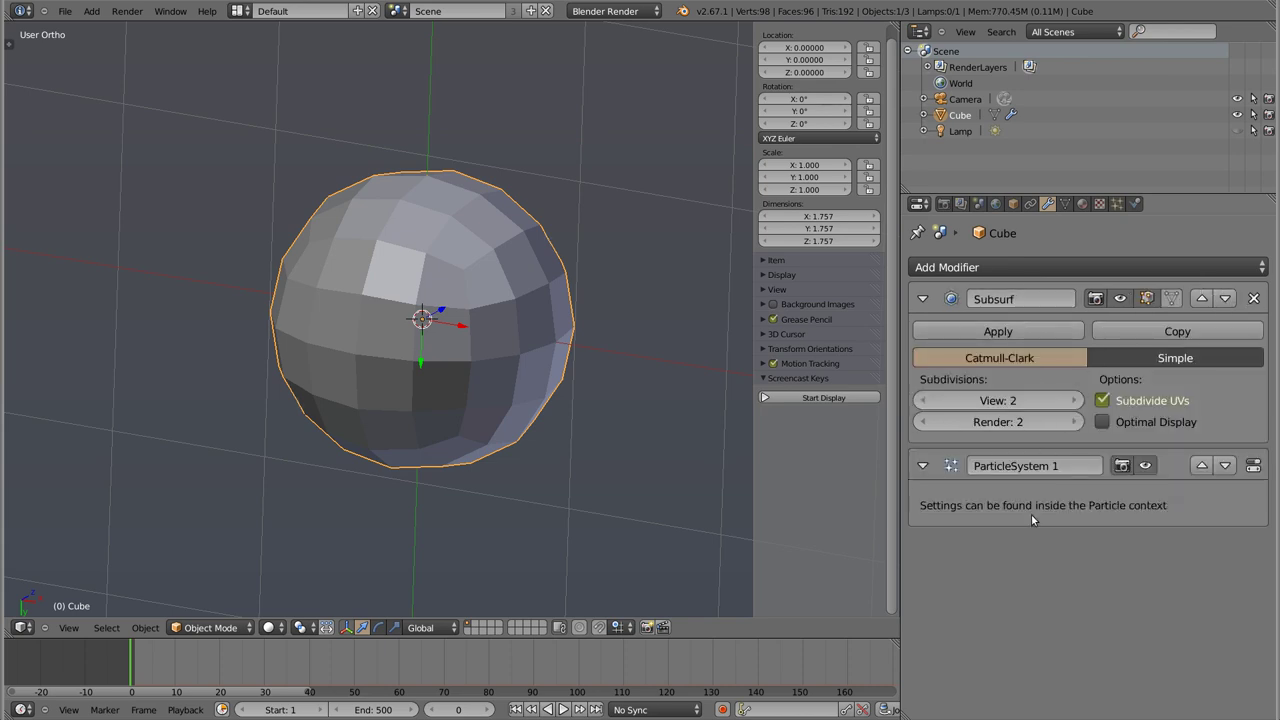
# Step: Play and orbit to preview emission over the smoother subdivided cube
pyautogui.click(1117, 205)
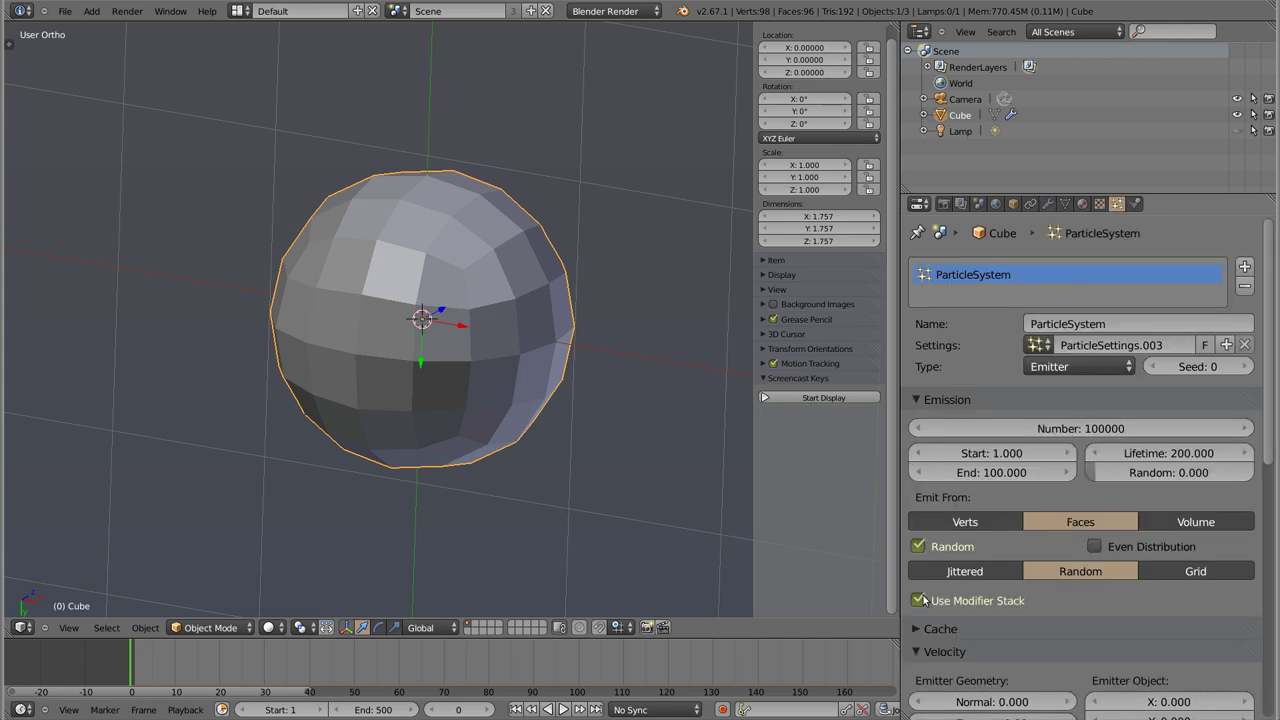
pyautogui.hotkey('alt', 'a')
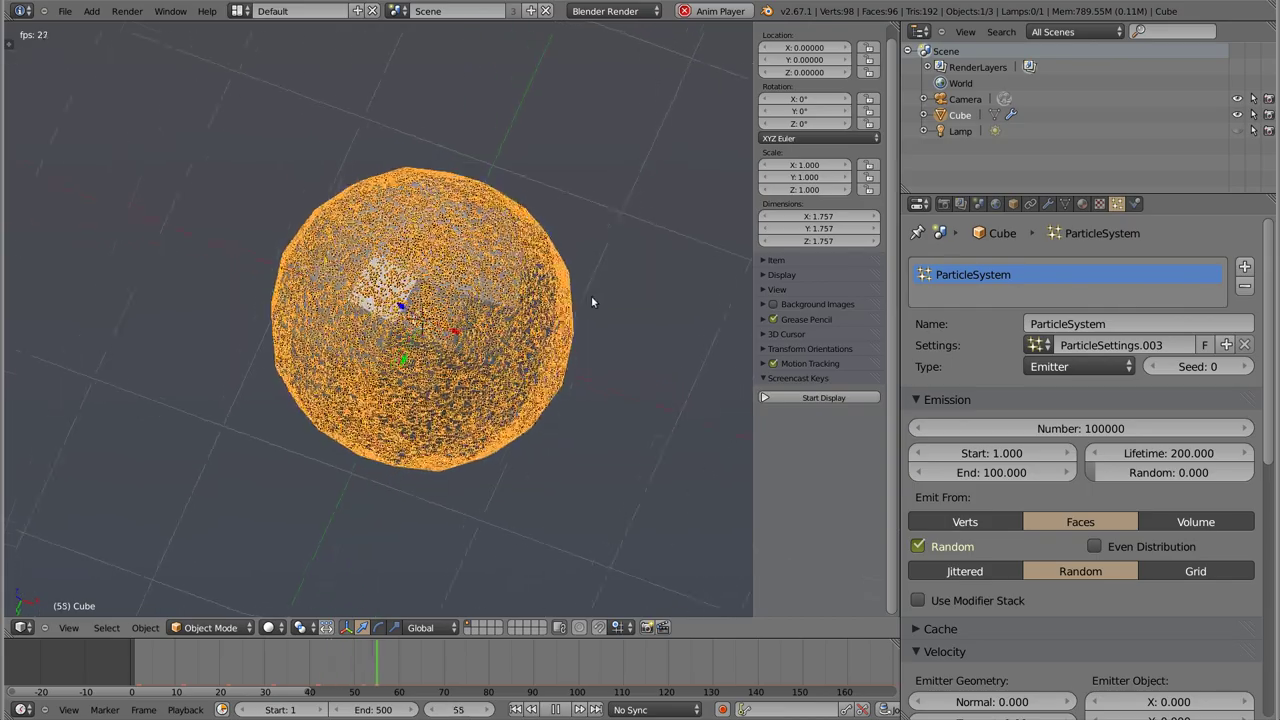
pyautogui.scroll(5, 426, 291)
pyautogui.moveTo(426, 300)
pyautogui.mouseDown(button='middle')
pyautogui.moveTo(391, 404)
pyautogui.moveTo(557, 264)
pyautogui.moveTo(486, 357)
pyautogui.moveTo(463, 340)
pyautogui.moveTo(507, 337)
pyautogui.mouseUp(button='middle')
pyautogui.press('Escape')
pyautogui.scroll(-4, 463, 306)
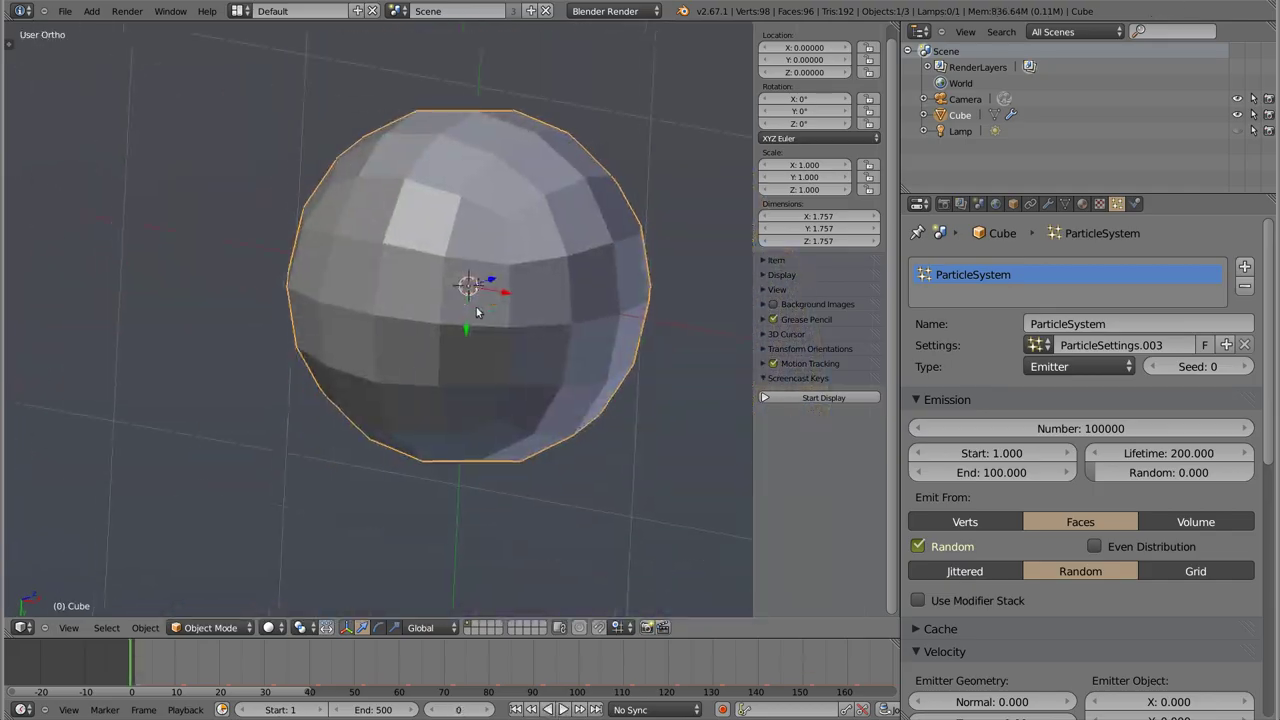
# Step: Set Subsurf View and Render to 1 and add a Bevel modifier above the particle system
pyautogui.click(1047, 205)
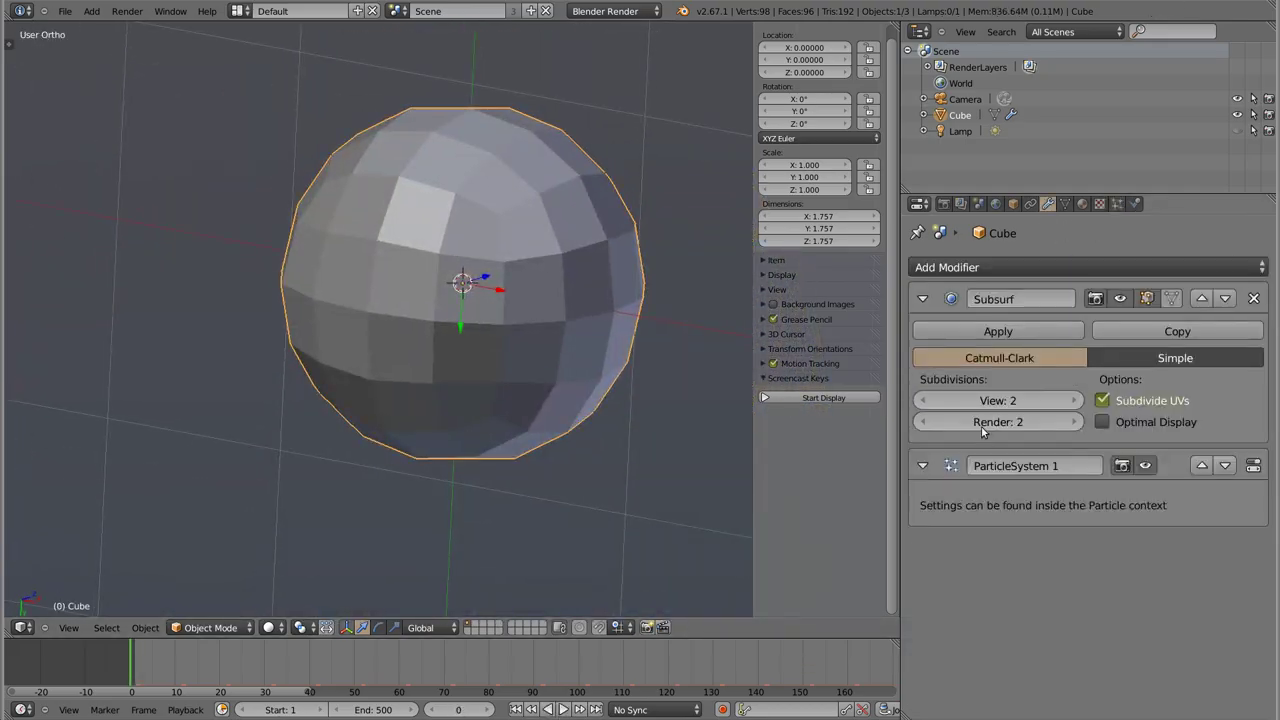
pyautogui.click(922, 400)
pyautogui.click(922, 422)
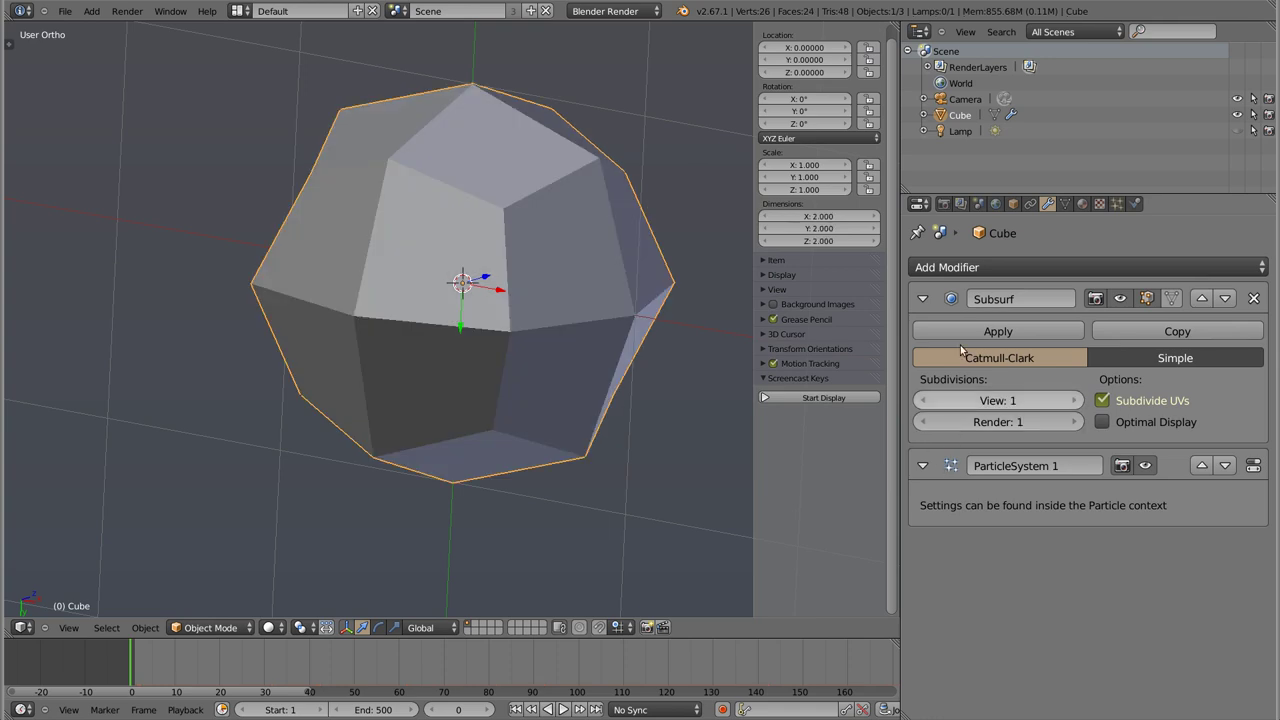
pyautogui.click(960, 268)
pyautogui.click(842, 330)
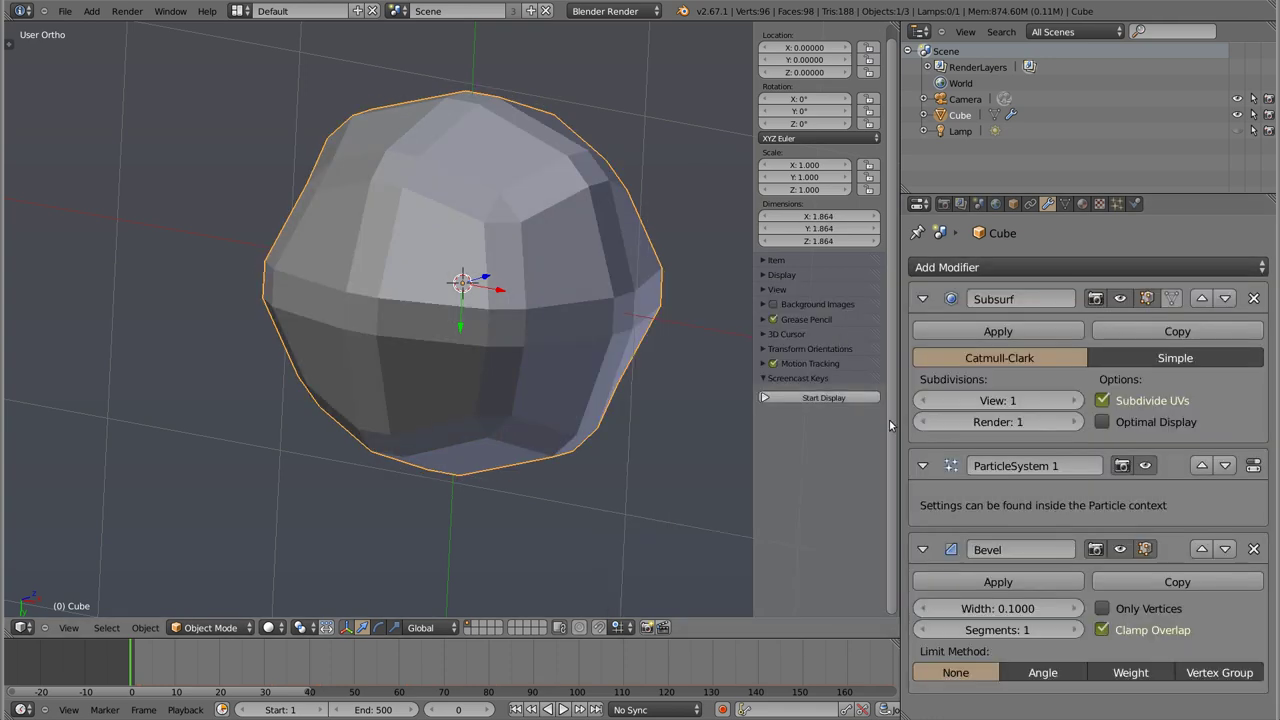
pyautogui.click(1202, 549)
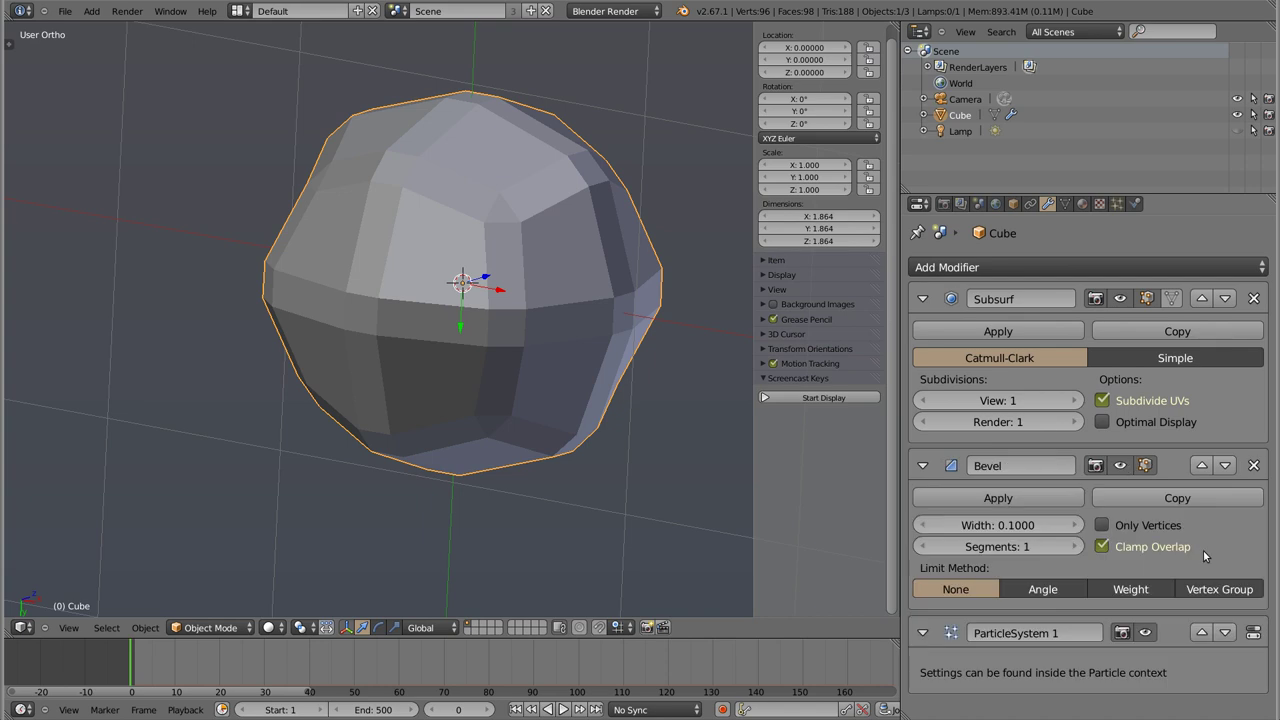
# Step: Play and orbit to preview emission on the beveled cube
pyautogui.click(1116, 203)
pyautogui.hotkey('alt', 'a')
pyautogui.moveTo(513, 301)
pyautogui.mouseDown(button='middle')
pyautogui.moveTo(472, 342)
pyautogui.moveTo(400, 348)
pyautogui.moveTo(458, 223)
pyautogui.moveTo(817, 286)
pyautogui.moveTo(889, 331)
pyautogui.moveTo(847, 434)
pyautogui.moveTo(602, 290)
pyautogui.moveTo(491, 398)
pyautogui.moveTo(539, 356)
pyautogui.moveTo(529, 373)
pyautogui.mouseUp(button='middle')
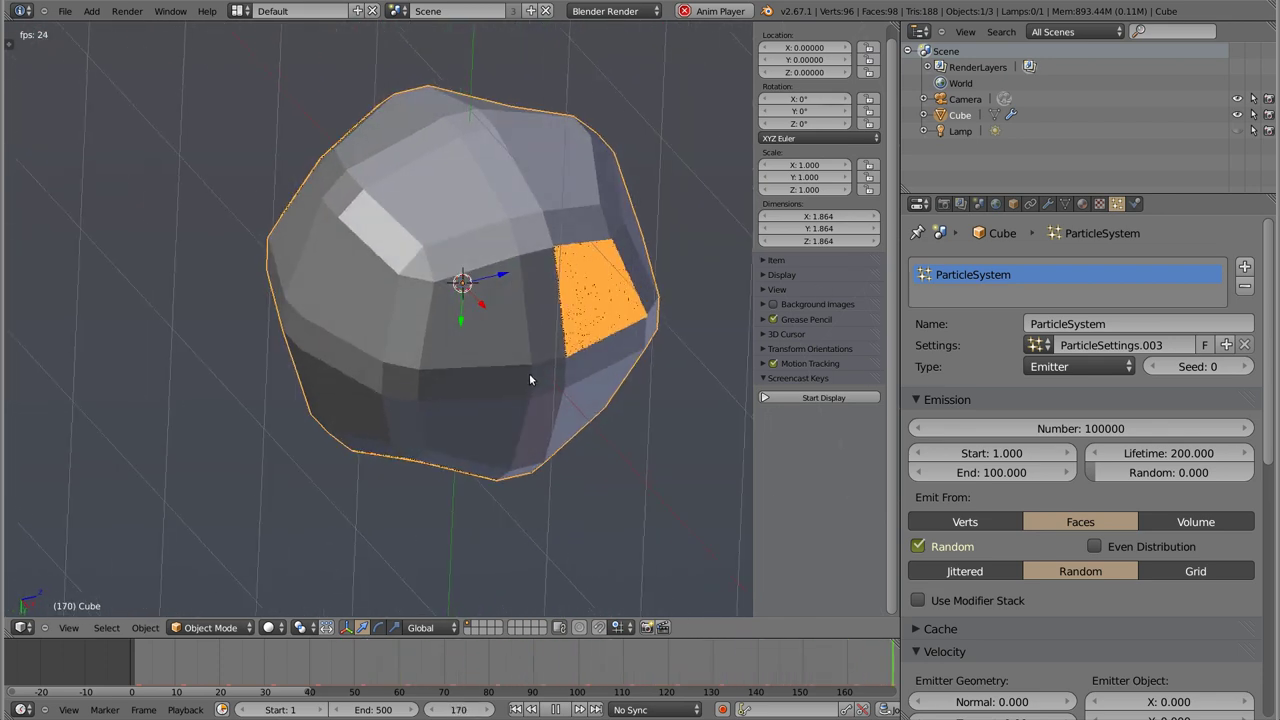
# Step: Replay and orbit the emission from the beveled, subdivided mesh
pyautogui.press('Escape')
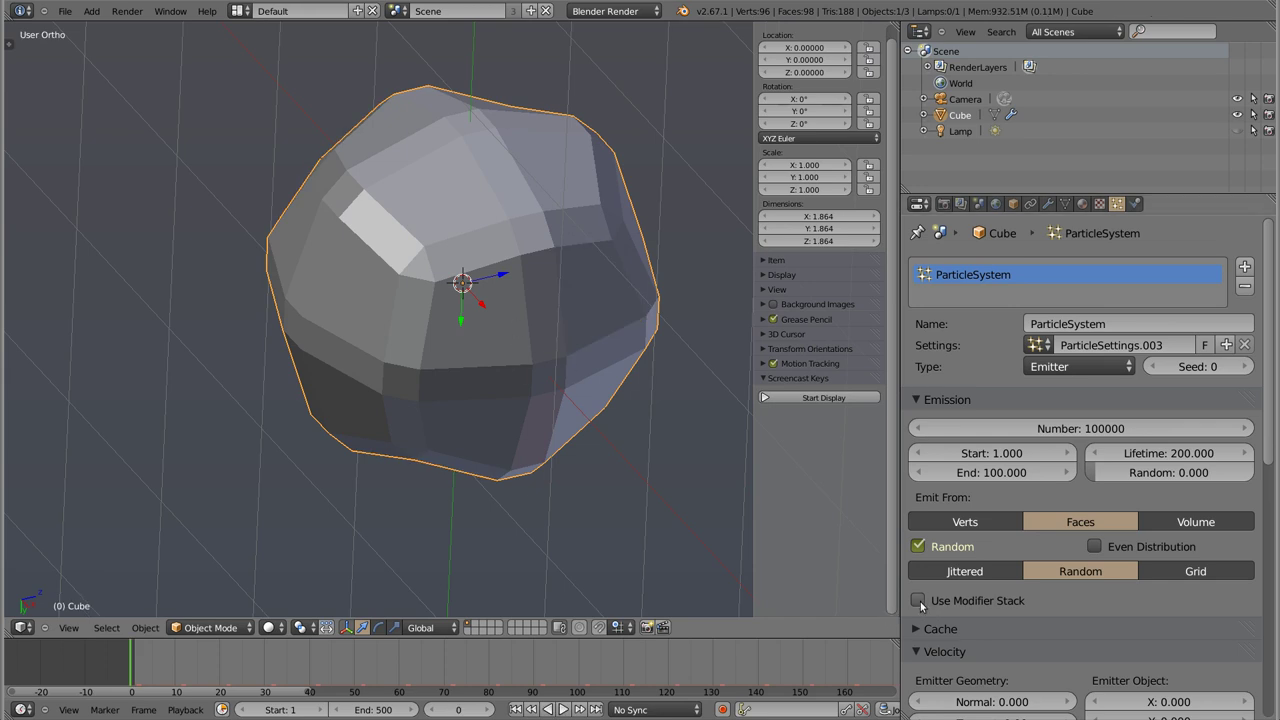
pyautogui.hotkey('alt', 'a')
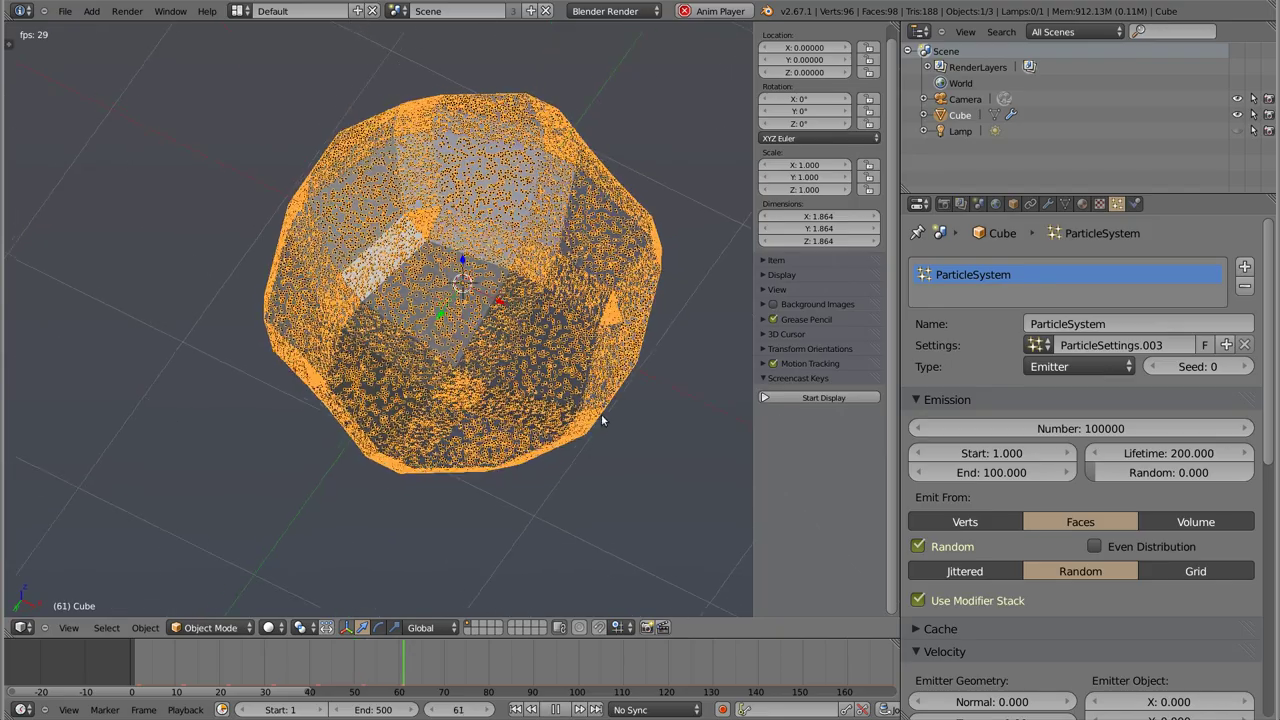
pyautogui.moveTo(600, 423); pyautogui.dragTo(486, 271, button='middle')
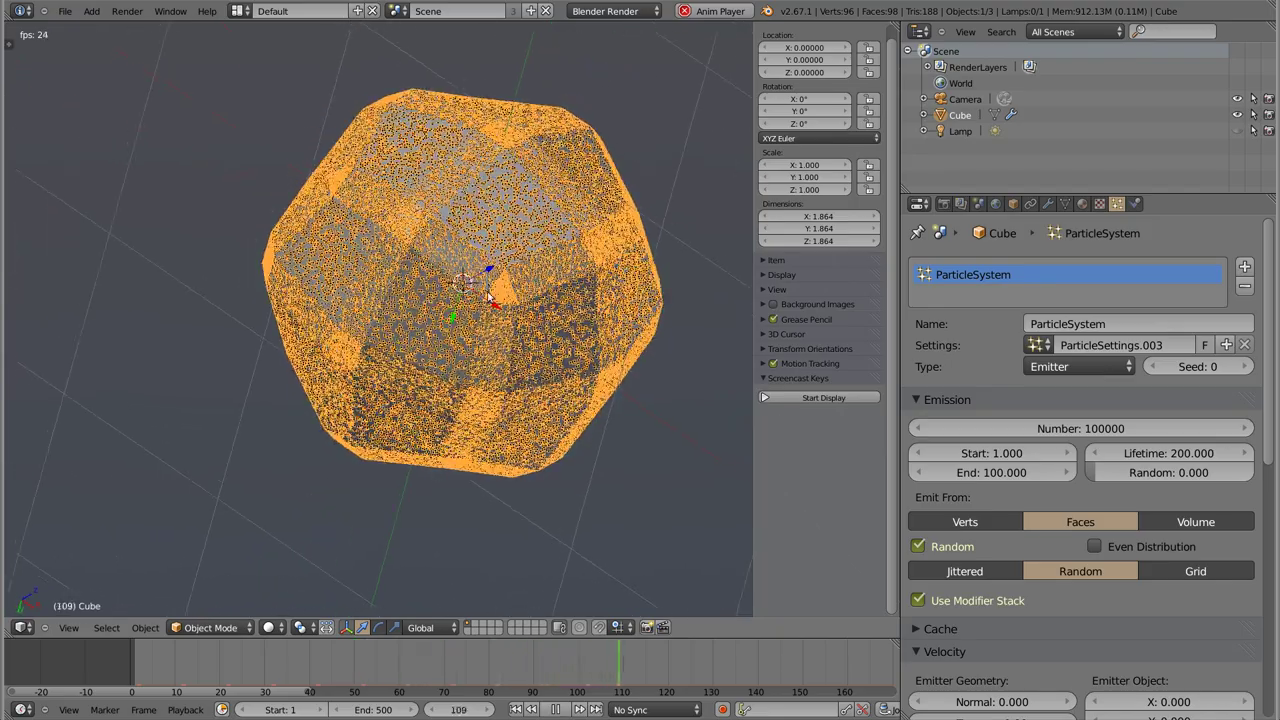
pyautogui.moveTo(552, 367)
pyautogui.mouseDown(button='middle')
pyautogui.moveTo(548, 325)
pyautogui.moveTo(453, 410)
pyautogui.mouseUp(button='middle')
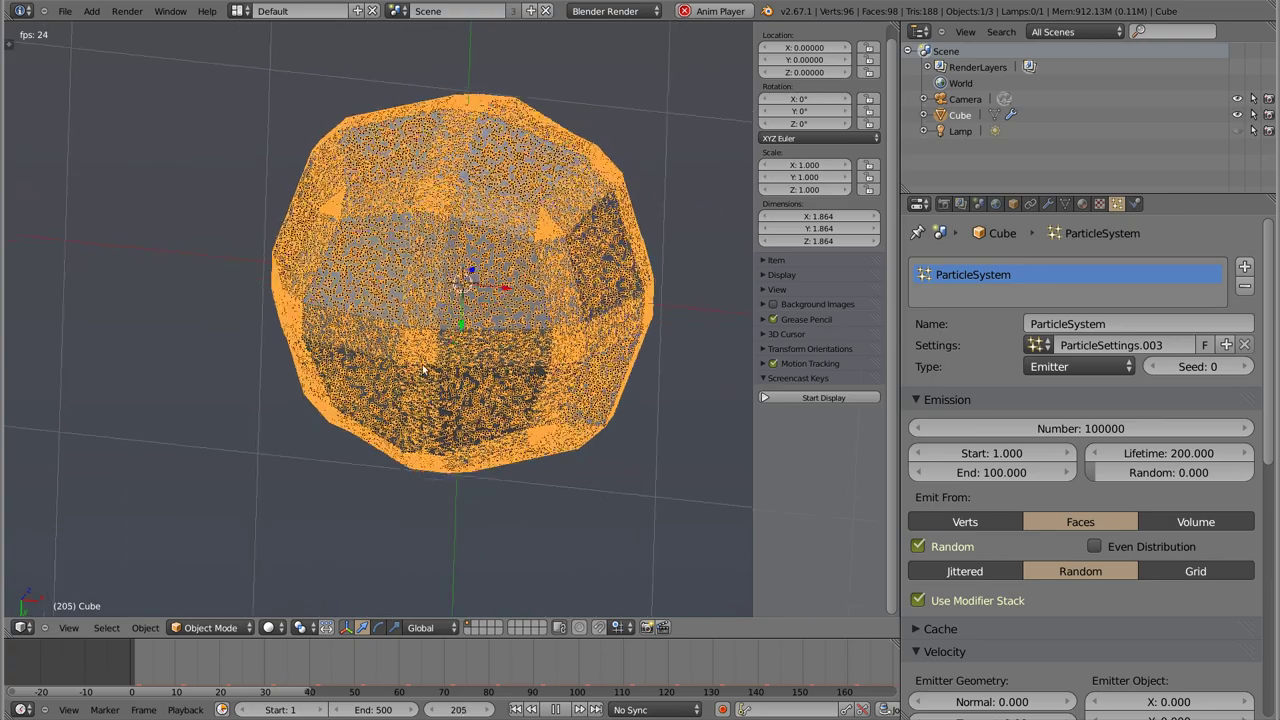
pyautogui.press('Escape')
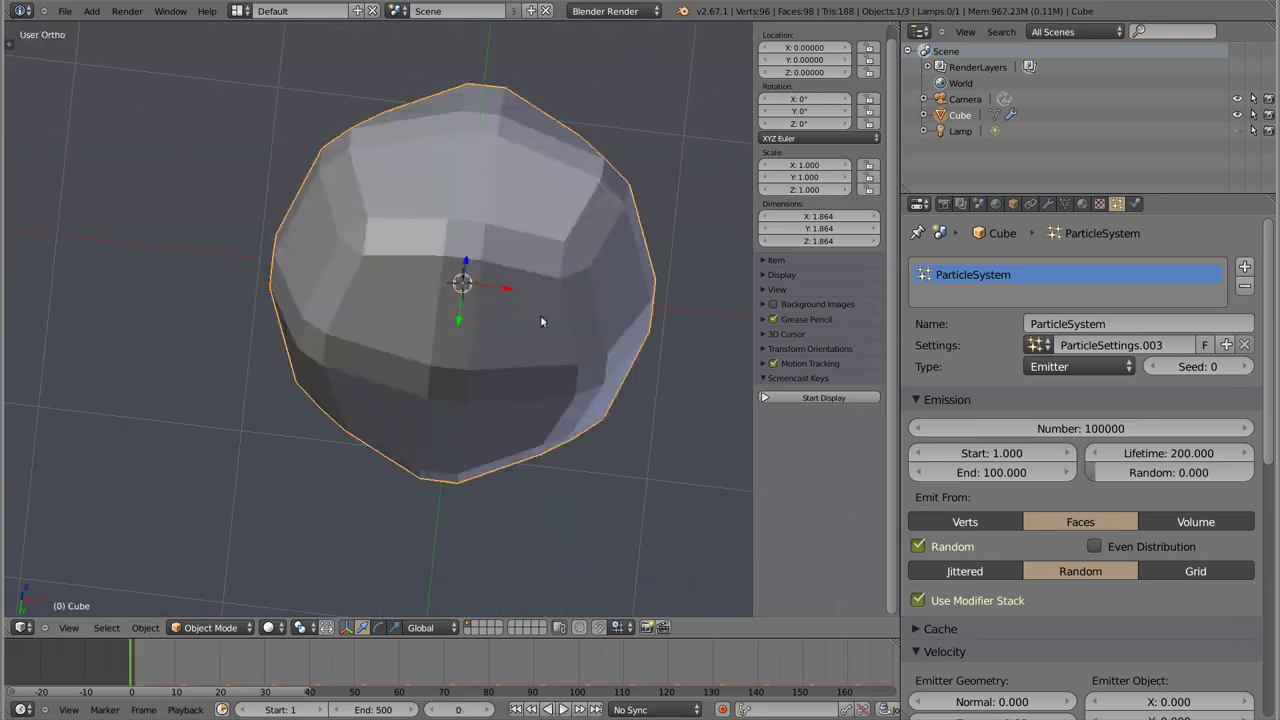
# Step: Turn Use Modifier Stack off to emit from the original cube faces, and replay
pyautogui.click(918, 602)
pyautogui.hotkey('alt', 'a')
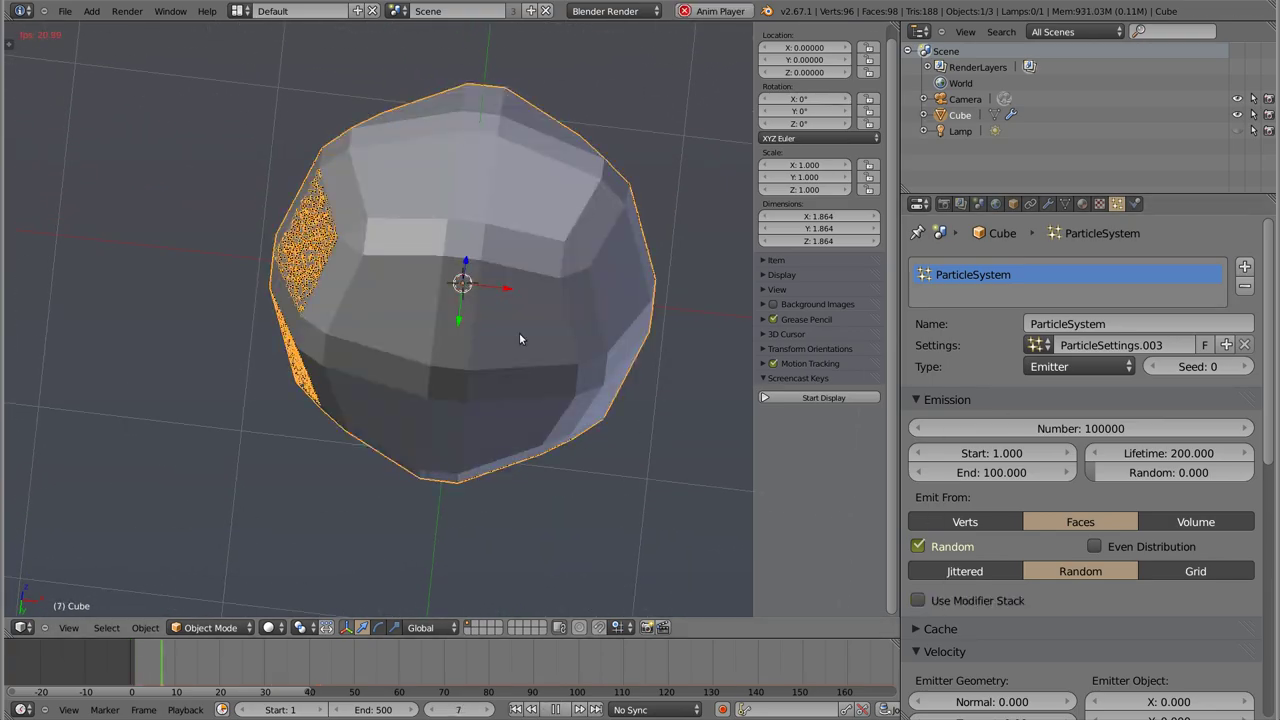
pyautogui.press('Escape')
pyautogui.click(925, 430)
pyautogui.hotkey('alt', 'a')
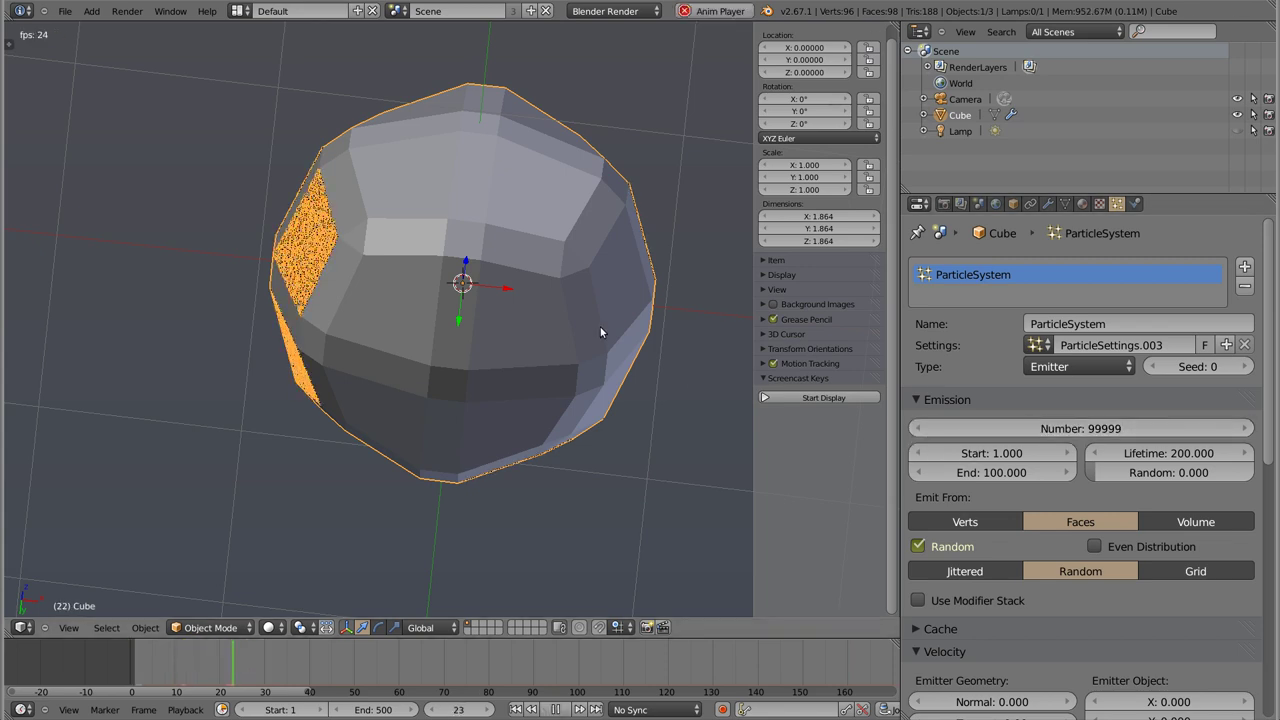
pyautogui.press('Escape')
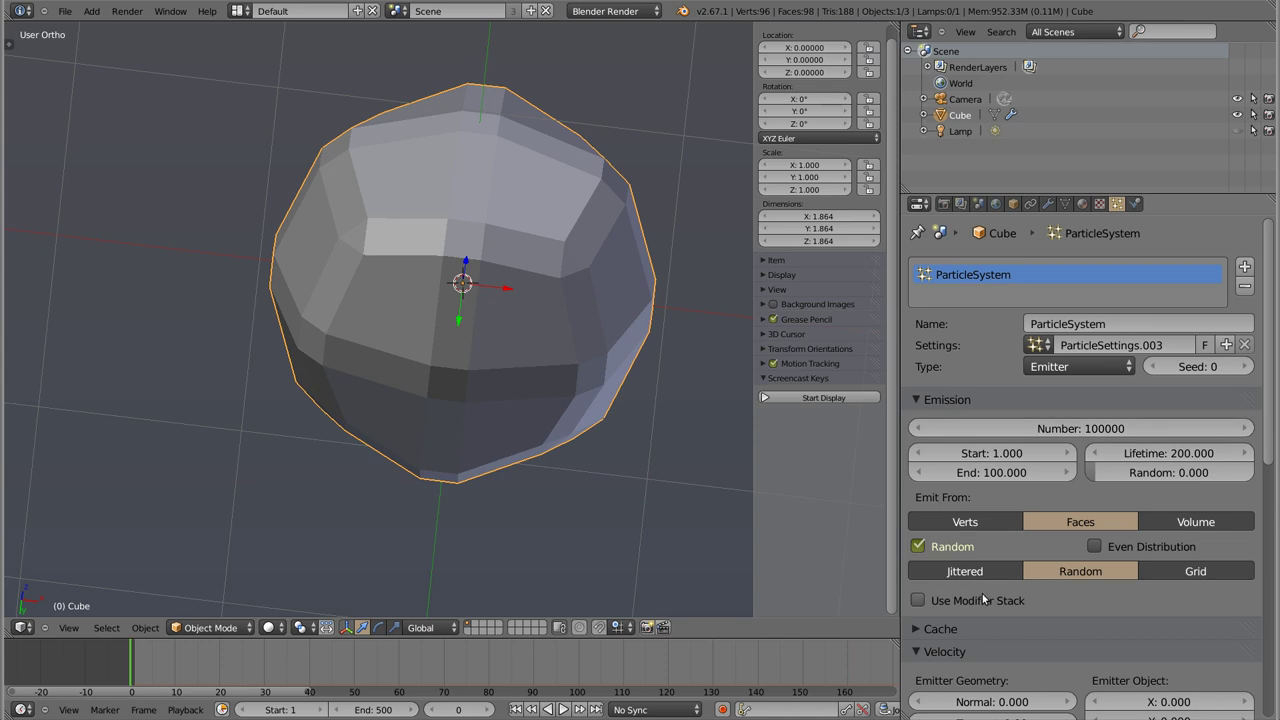
# Step: Turn Use Modifier Stack back on and play, orbiting the beveled surface's emission
pyautogui.click(917, 601)
pyautogui.hotkey('alt', 'a')
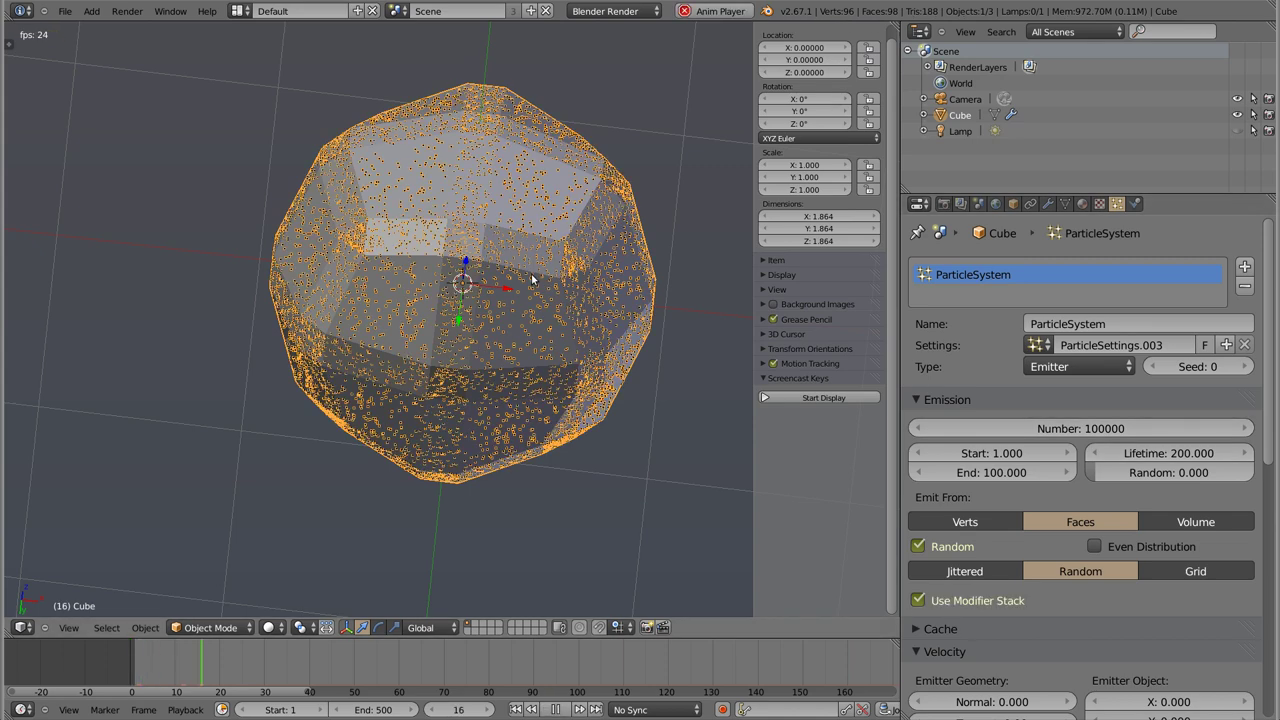
pyautogui.moveTo(405, 360)
pyautogui.mouseDown(button='middle')
pyautogui.moveTo(580, 357)
pyautogui.moveTo(663, 257)
pyautogui.moveTo(583, 323)
pyautogui.moveTo(486, 200)
pyautogui.moveTo(410, 306)
pyautogui.mouseUp(button='middle')
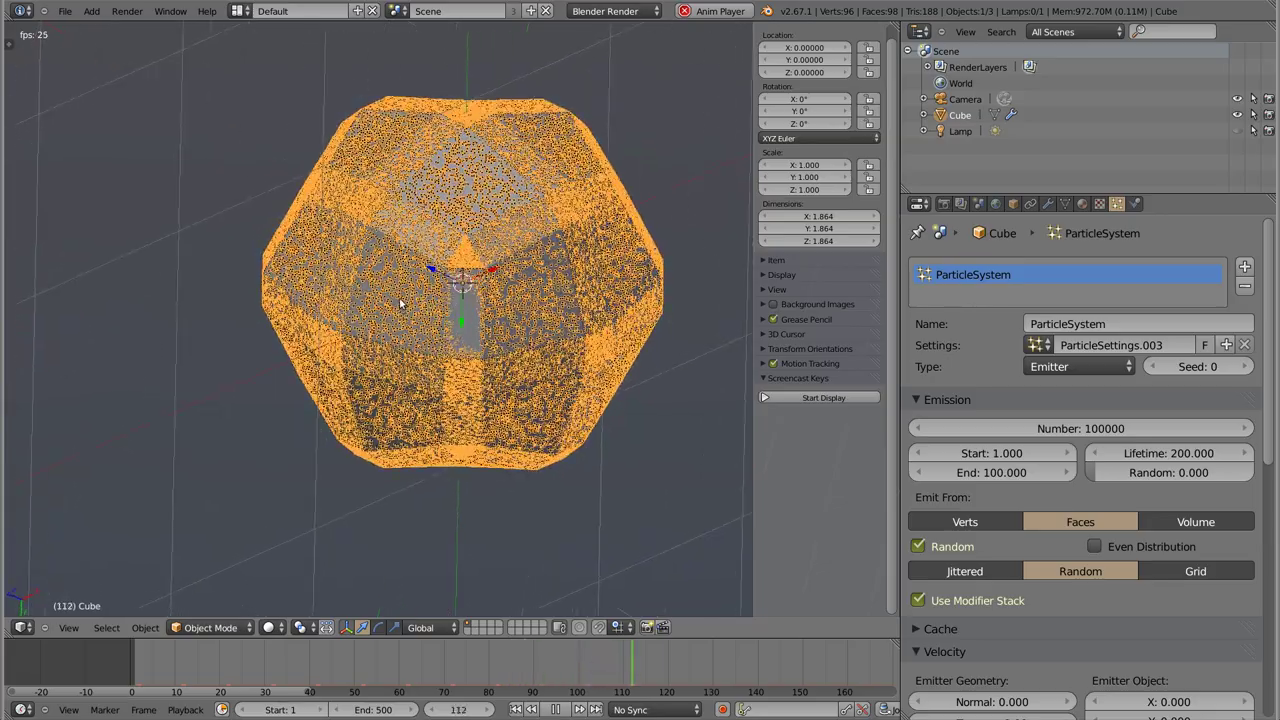
pyautogui.moveTo(497, 345)
pyautogui.mouseDown(button='middle')
pyautogui.moveTo(556, 328)
pyautogui.moveTo(443, 273)
pyautogui.moveTo(356, 293)
pyautogui.moveTo(414, 406)
pyautogui.moveTo(431, 293)
pyautogui.mouseUp(button='middle')
pyautogui.press('Escape')
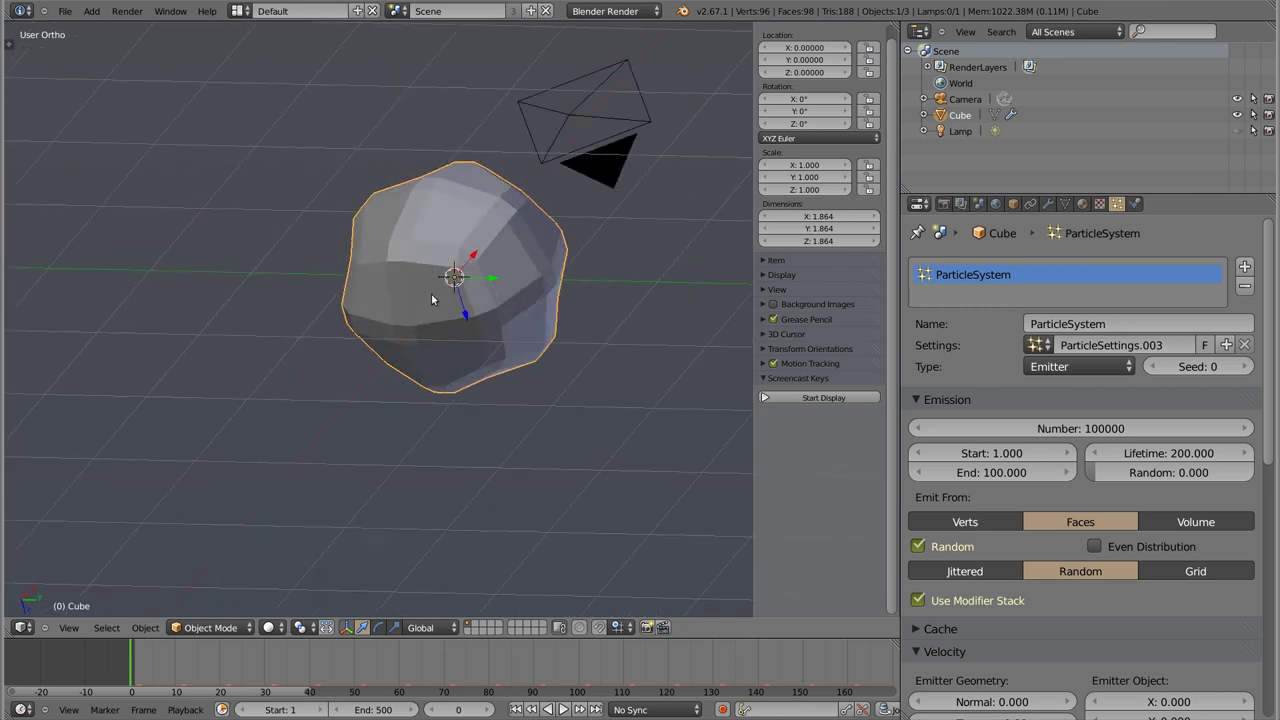